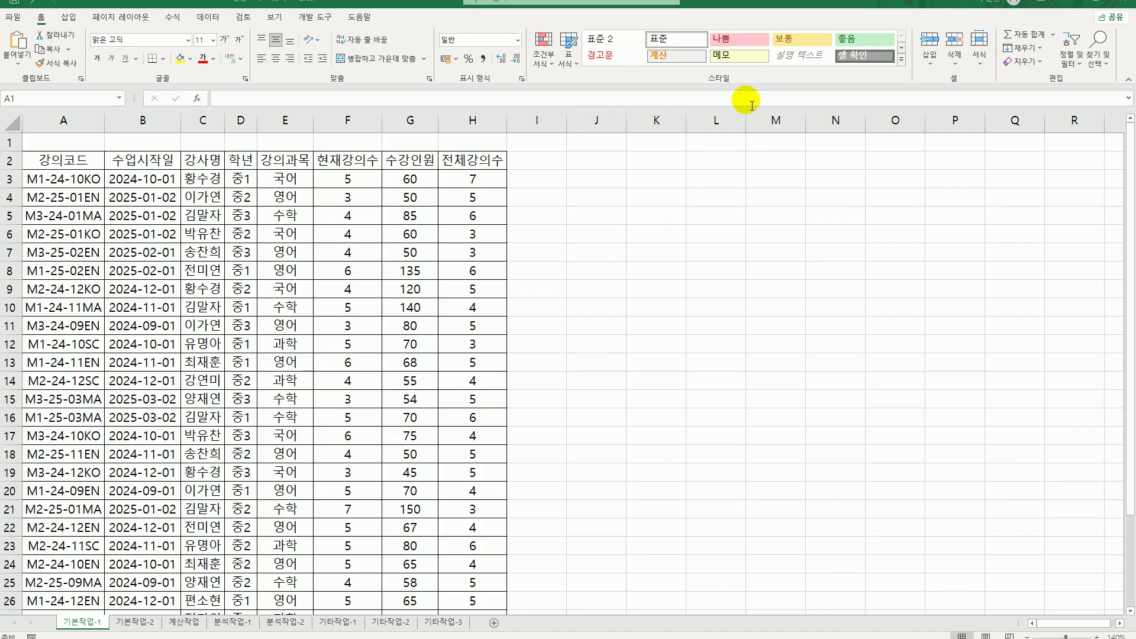
Enter the criteria heading 조건 in cell J2.
{"action": "left_click_drag", "start_coordinate": [598, 162], "coordinate": [608, 177]}
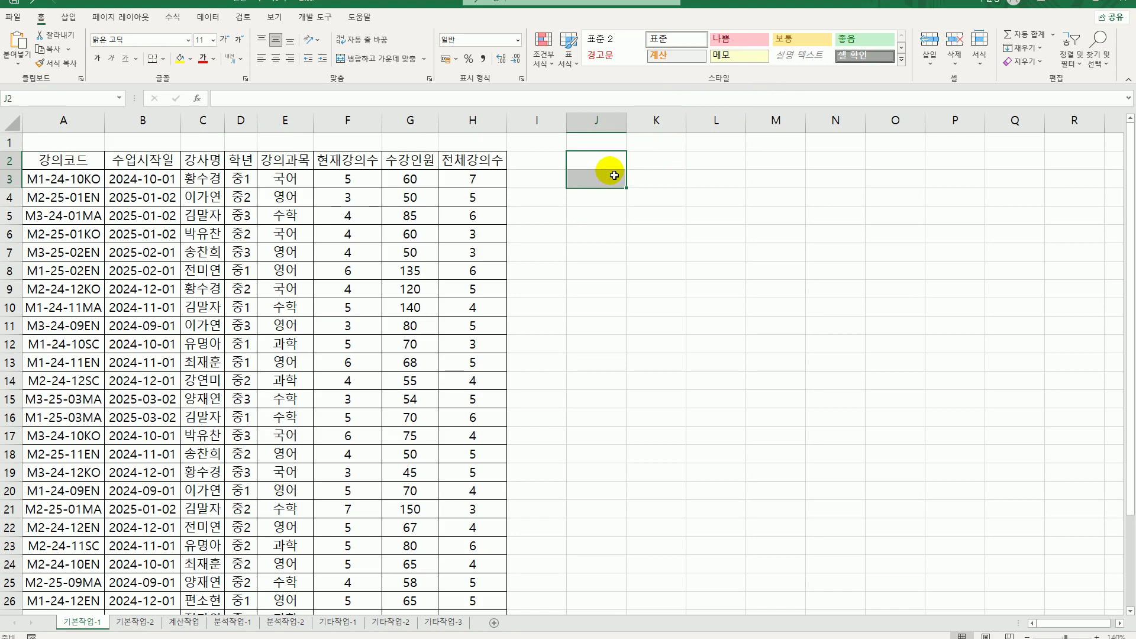
{"action": "left_click", "coordinate": [613, 169]}
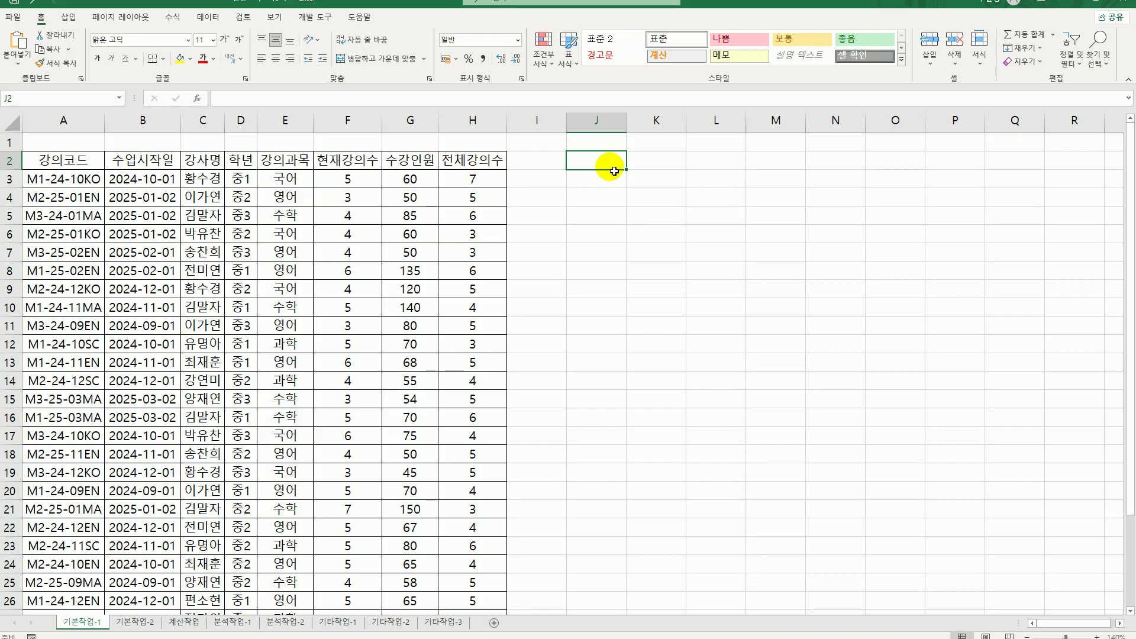
{"action": "type", "text": "wh"}
{"action": "key", "text": "BackSpace"}
{"action": "key", "text": "BackSpace"}
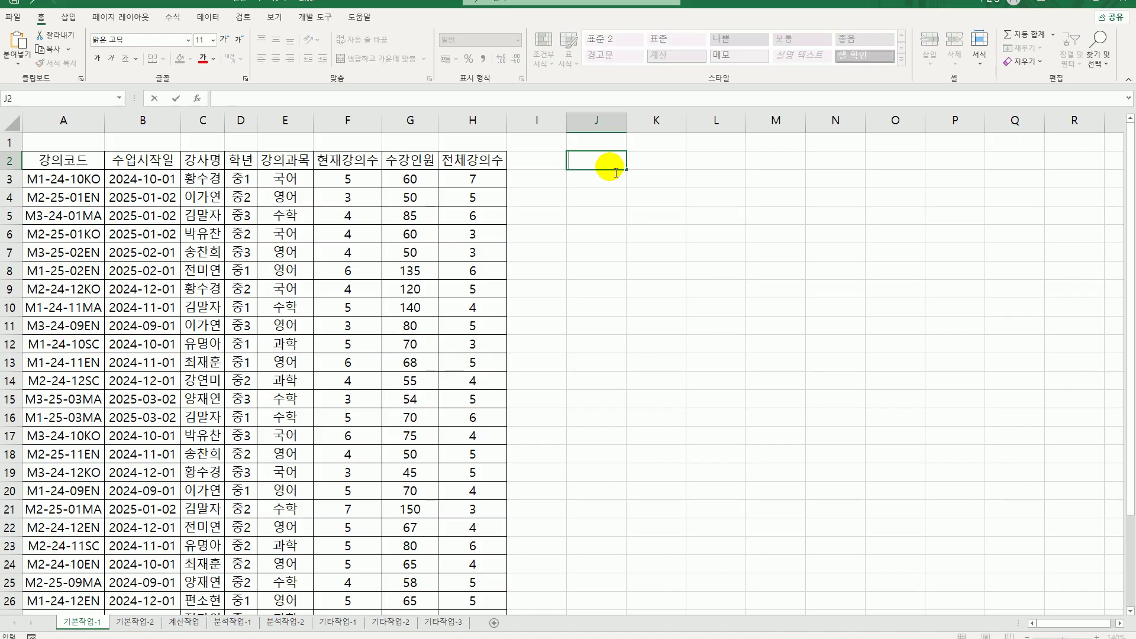
{"action": "type", "text": "족ㅓㄴ"}
{"action": "key", "text": "Return"}
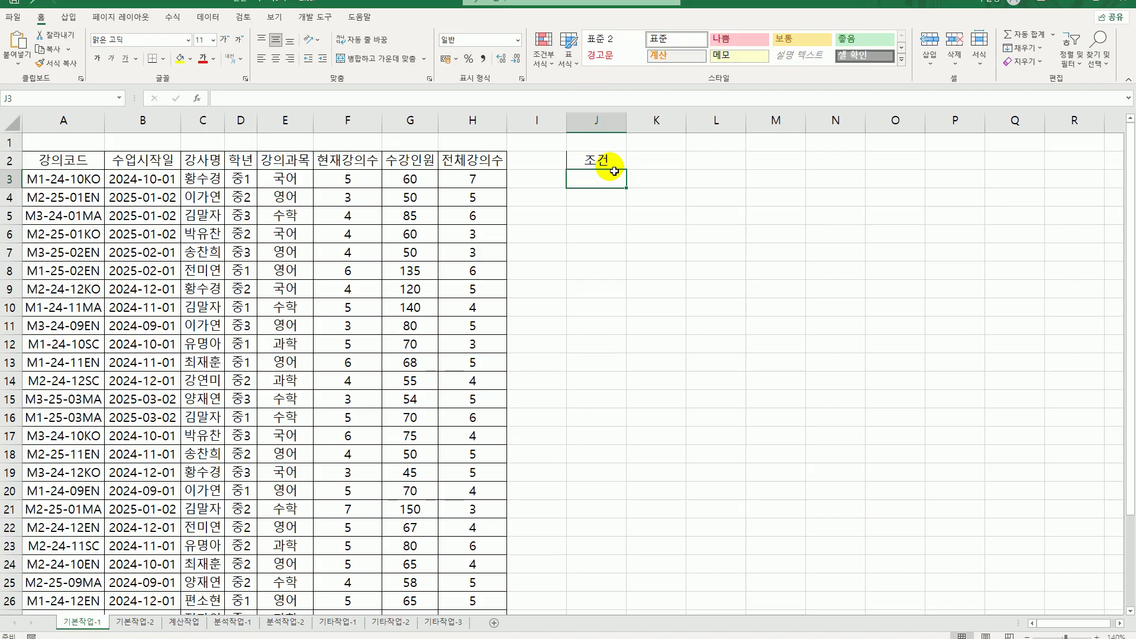
Start an AND formula in J3 whose first condition is D3="중1".
{"action": "type", "text": "="}
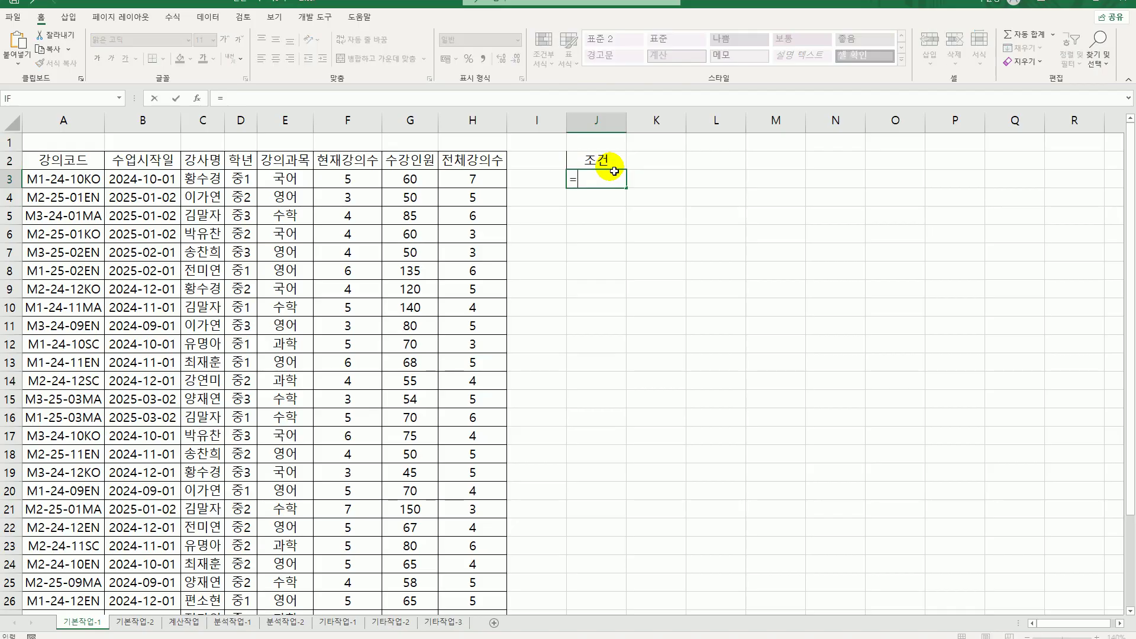
{"action": "type", "text": "and("}
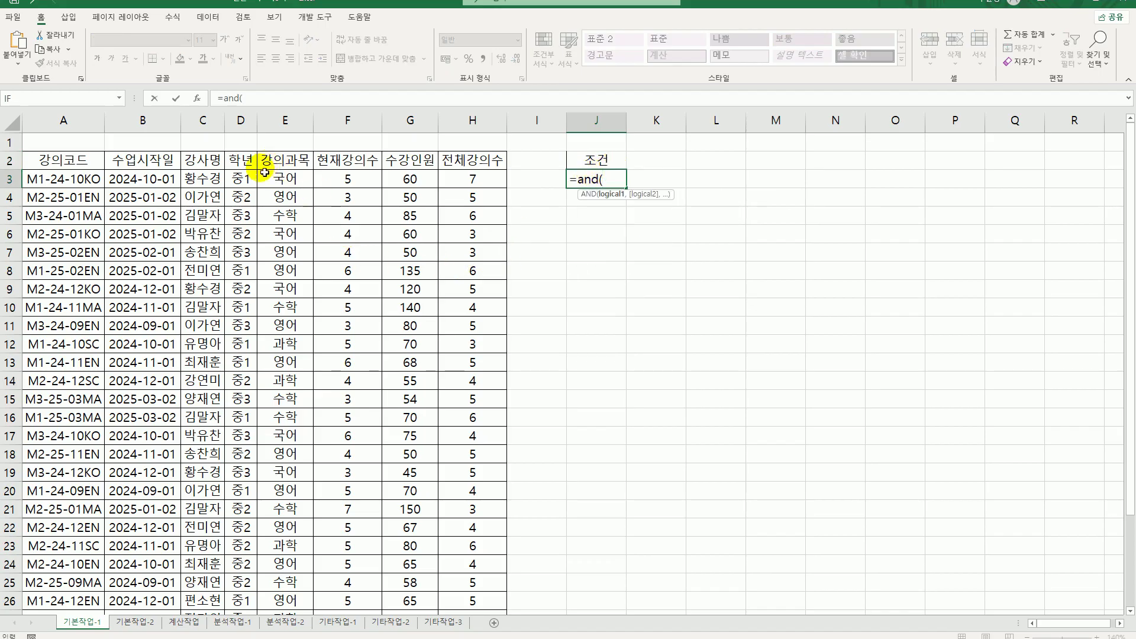
{"action": "left_click", "coordinate": [242, 188]}
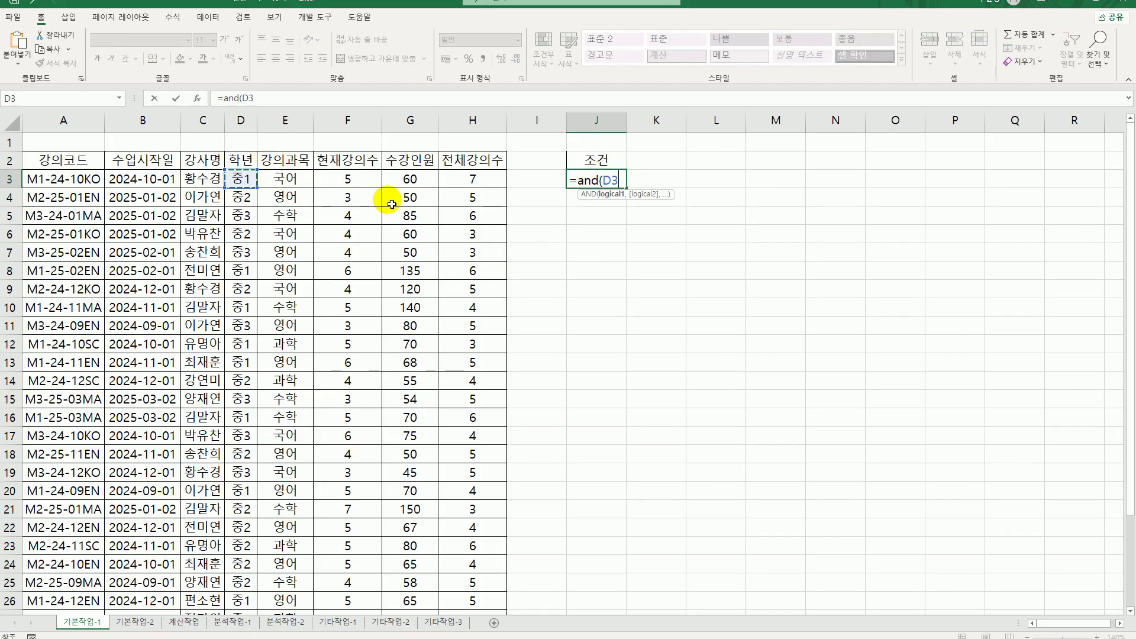
{"action": "type", "text": "=\"중1"}
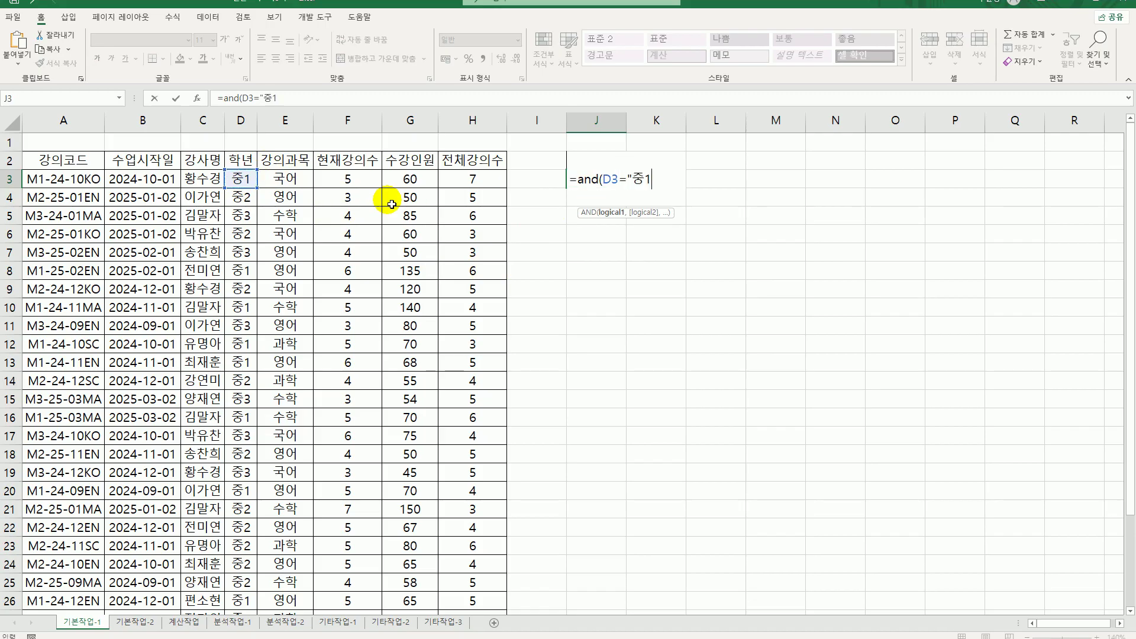
{"action": "type", "text": "\","}
Add a second AND condition requiring F3 to be greater than or equal to a PERCENTILE.INC function.
{"action": "left_click", "coordinate": [352, 179]}
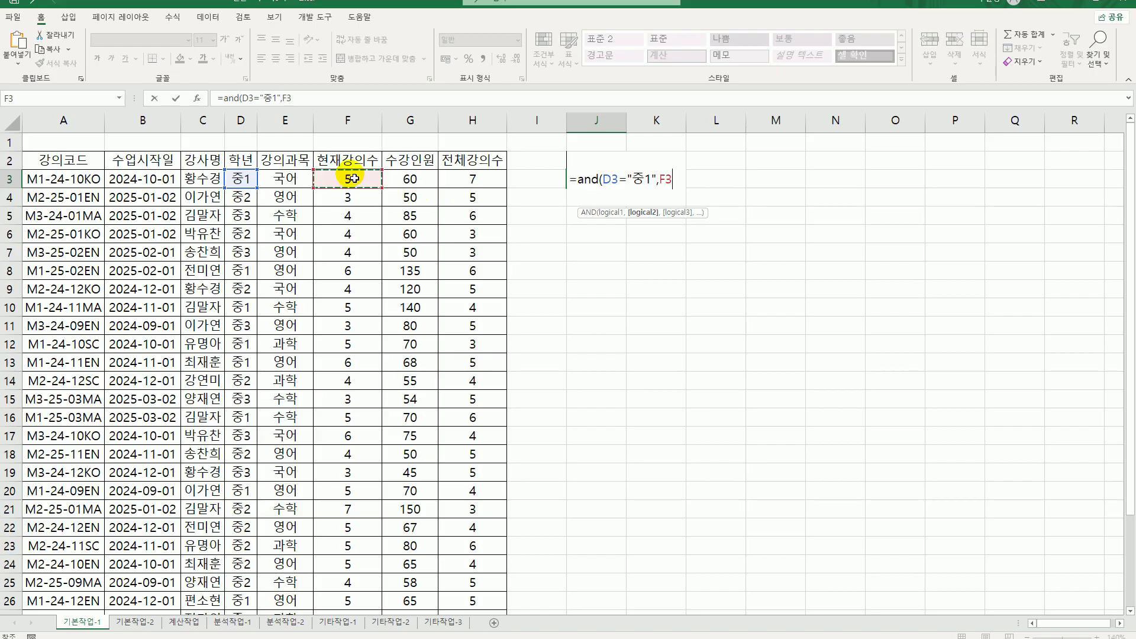
{"action": "type", "text": ">="}
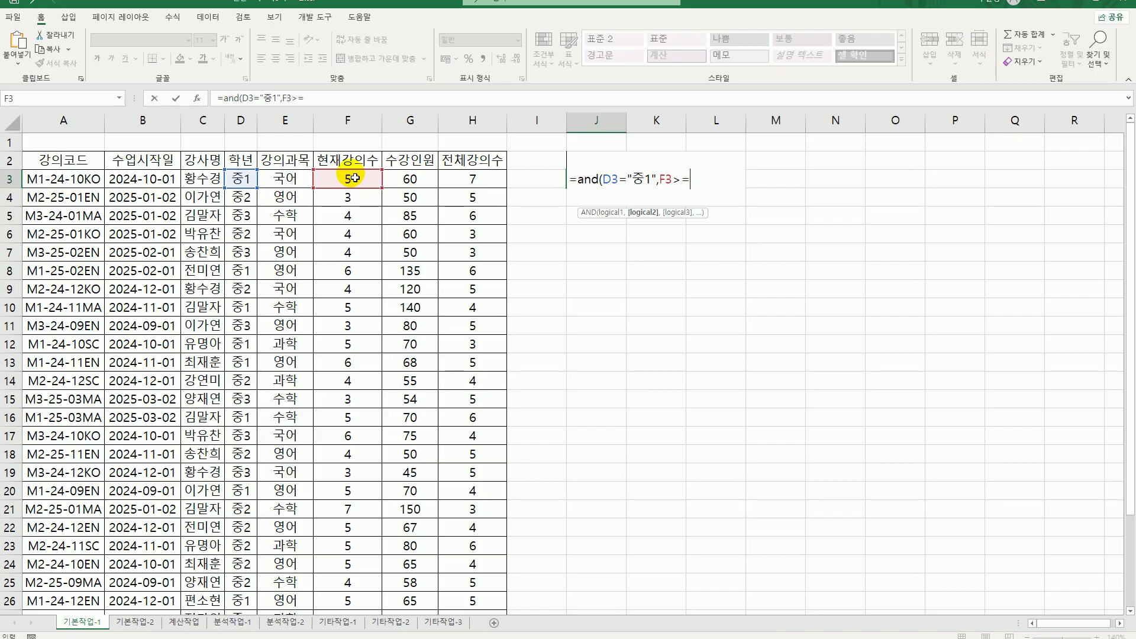
{"action": "type", "text": "p"}
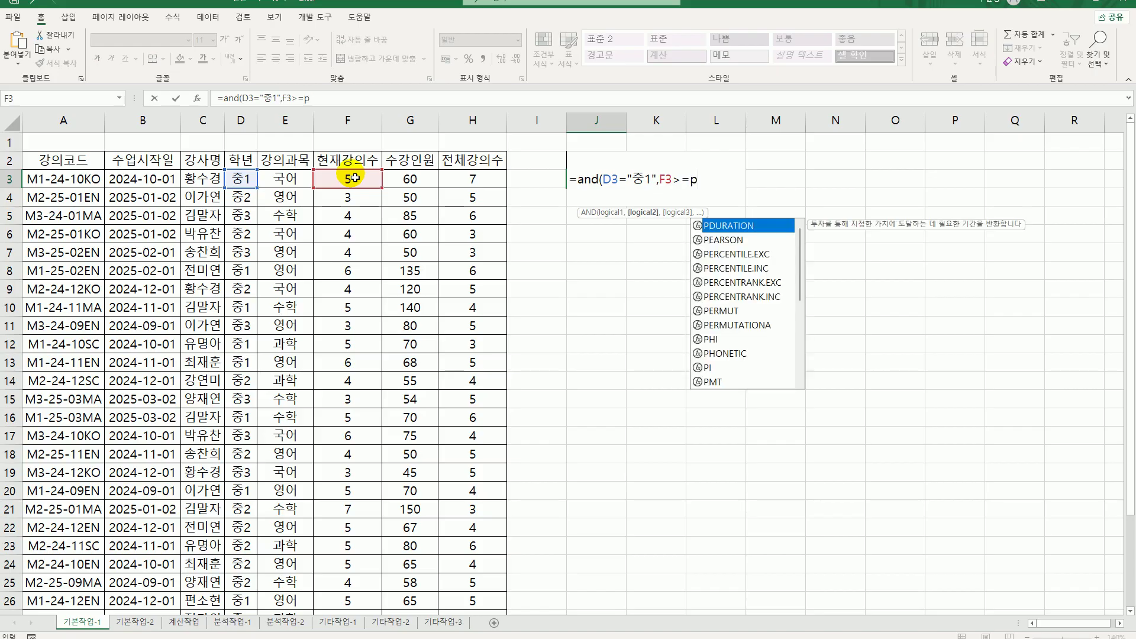
{"action": "type", "text": "e"}
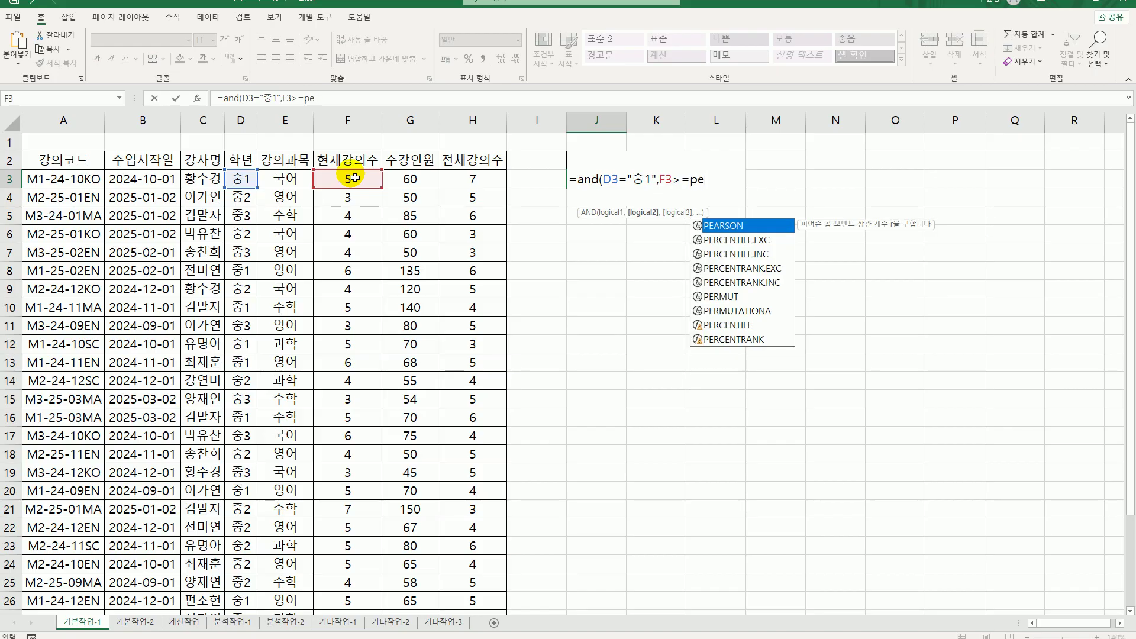
{"action": "key", "text": "Down"}
{"action": "key", "text": "Down"}
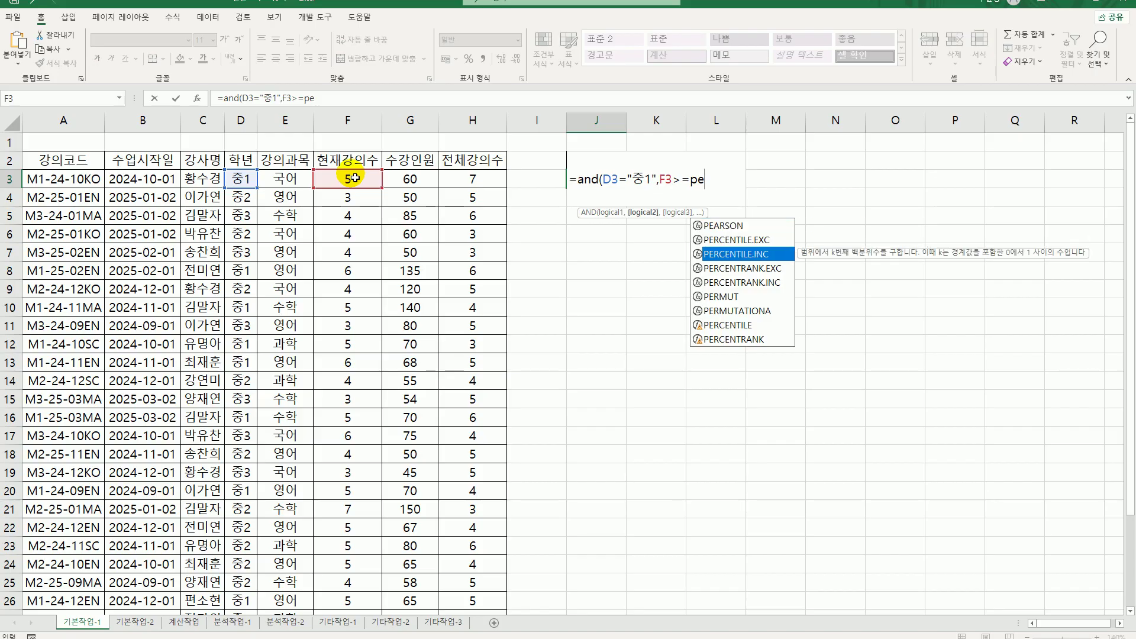
{"action": "key", "text": "Tab"}
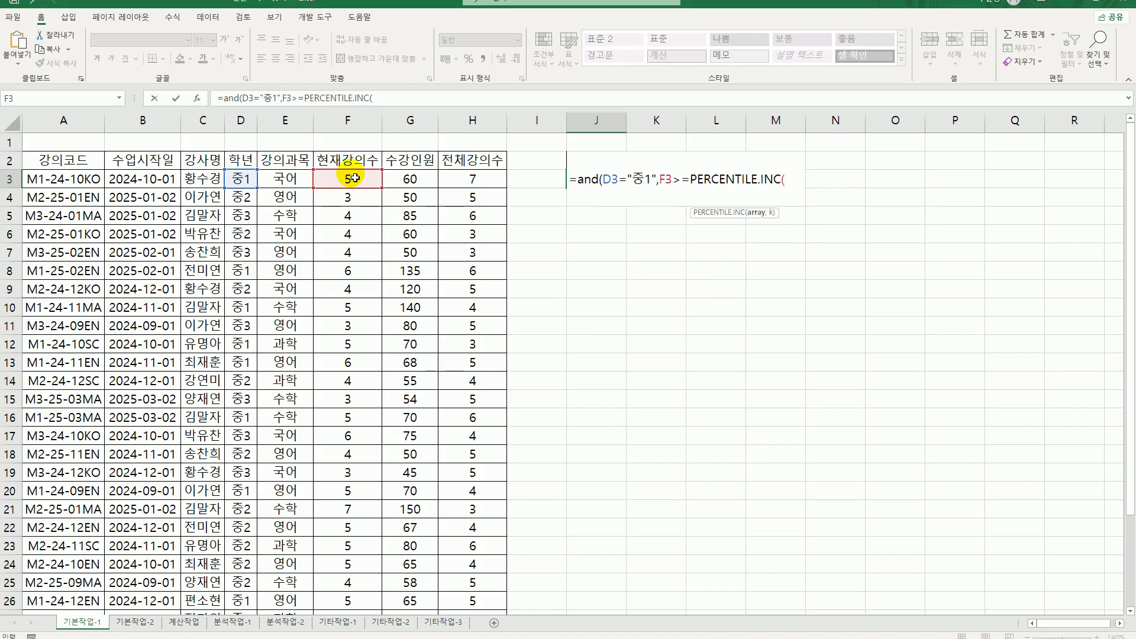
Give PERCENTILE.INC the absolute range $F$3:$F$32 and k of 90%, and complete the criteria formula in J3.
{"action": "left_click", "coordinate": [355, 176]}
{"action": "left_click_drag", "start_coordinate": [364, 210], "coordinate": [355, 583]}
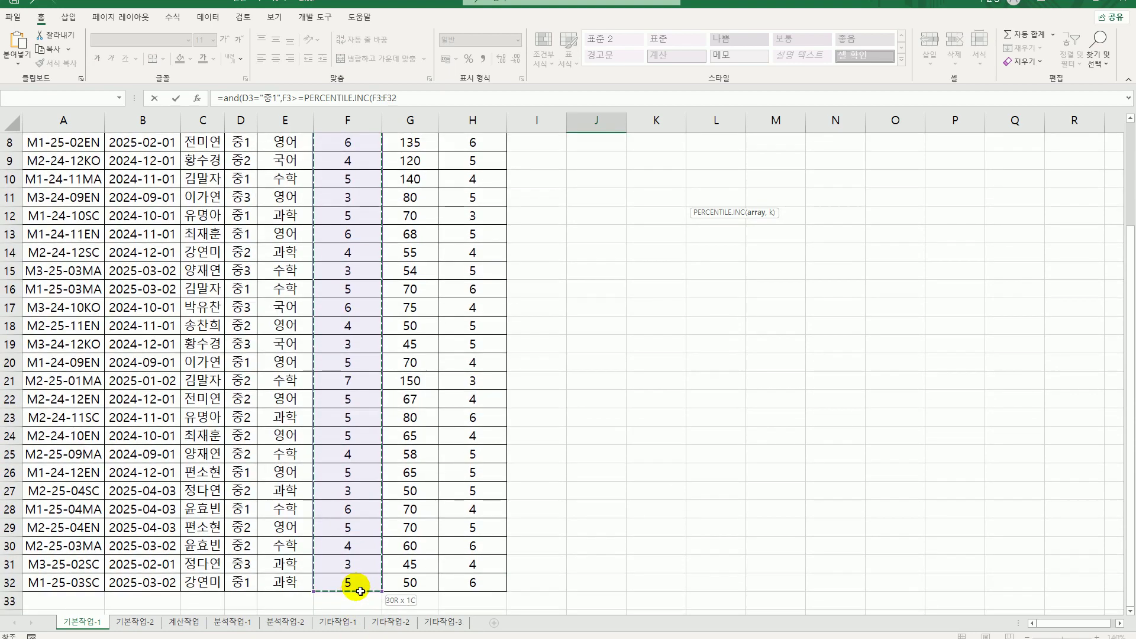
{"action": "scroll", "coordinate": [688, 499], "scroll_direction": "up", "scroll_amount": 3}
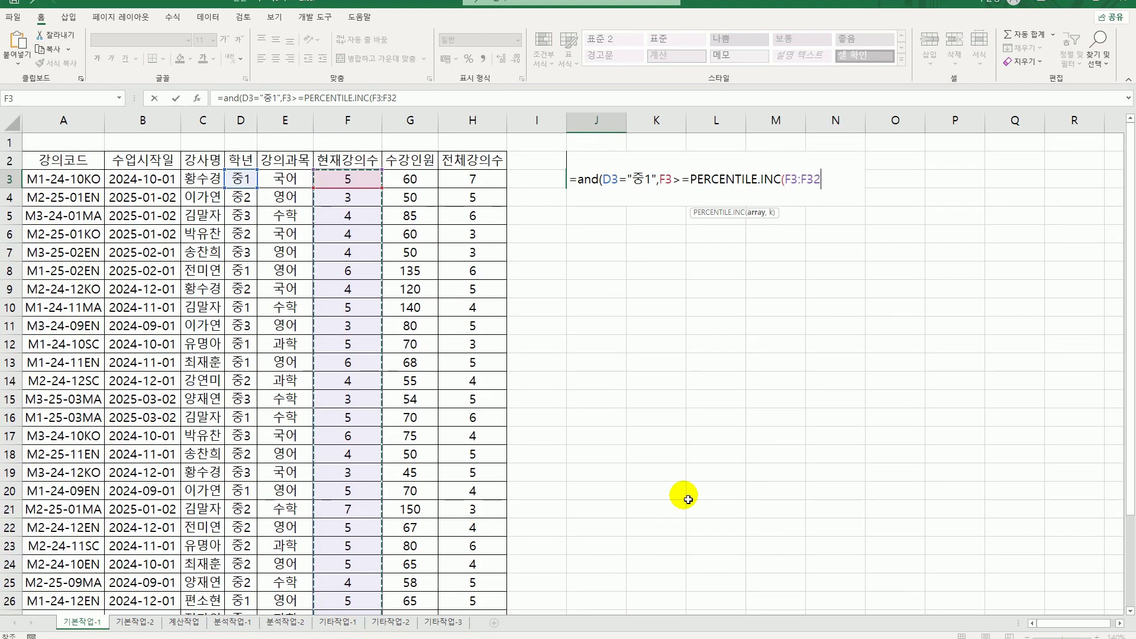
{"action": "key", "text": "F4"}
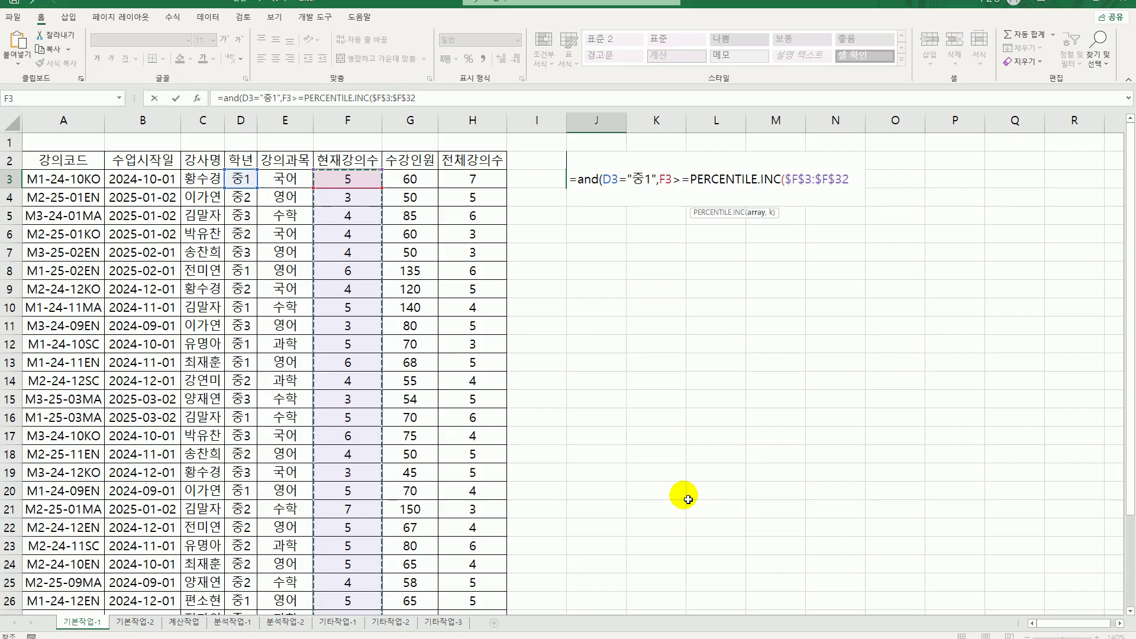
{"action": "type", "text": ","}
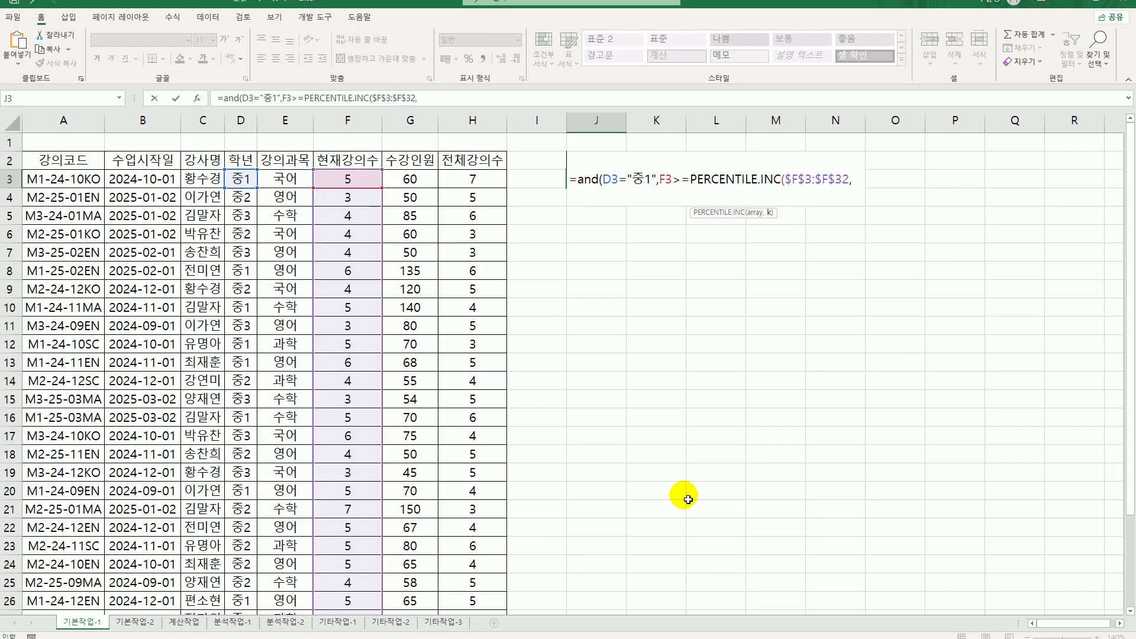
{"action": "type", "text": "90%)"}
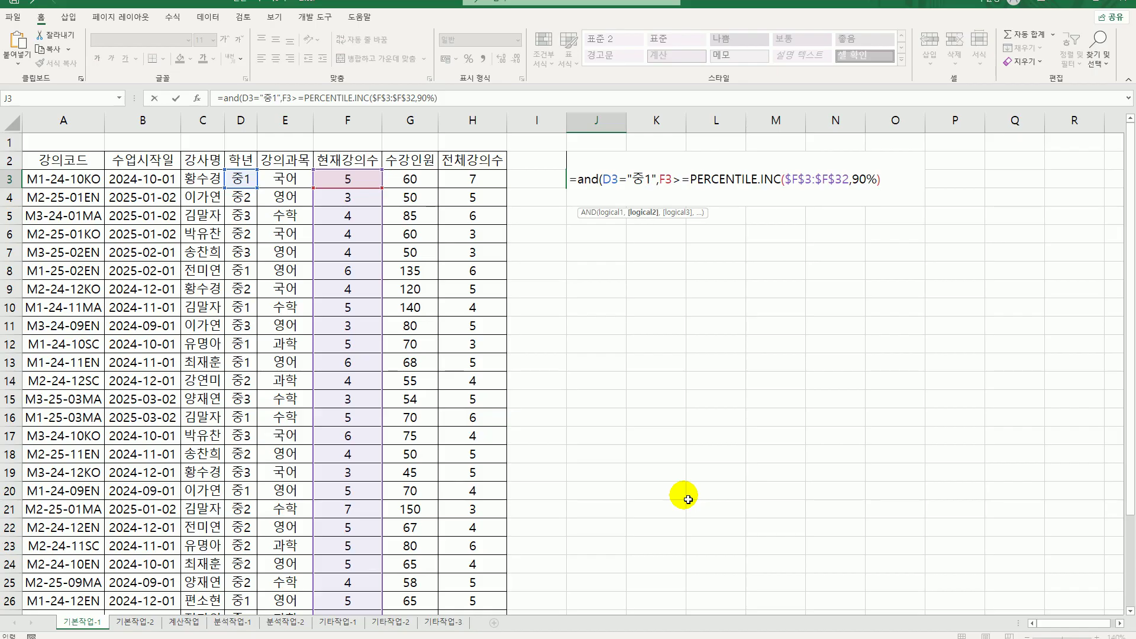
{"action": "type", "text": ")"}
{"action": "key", "text": "Return"}
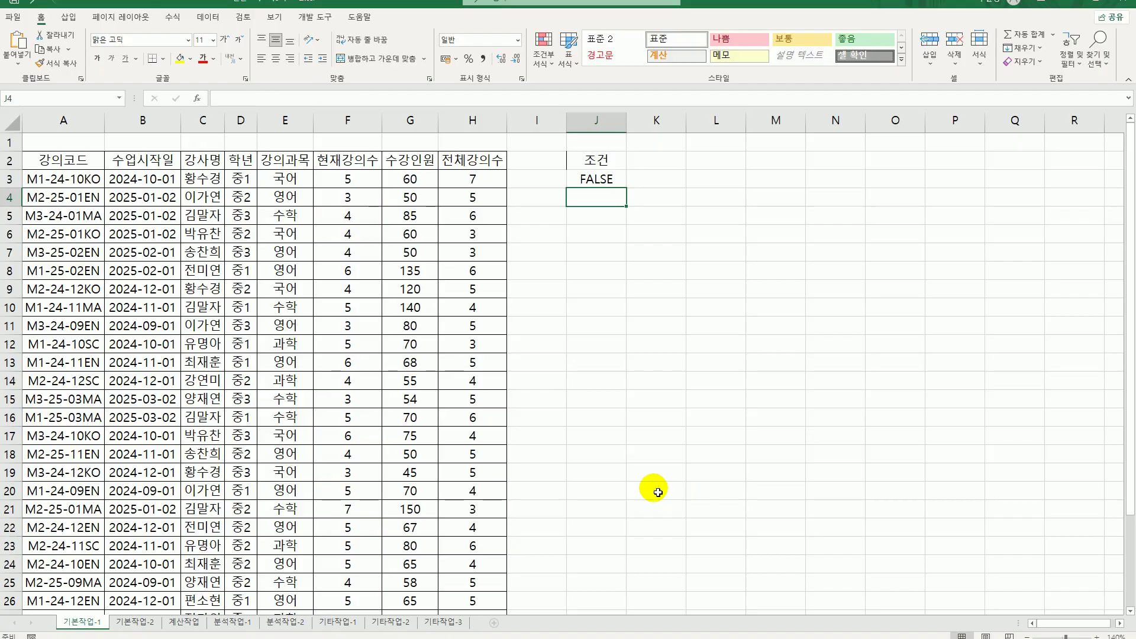
Copy the headers 강의코드, 수업시작일, 강사명 and 강의과목 from row 2 to the cells starting at J5.
{"action": "left_click", "coordinate": [100, 166]}
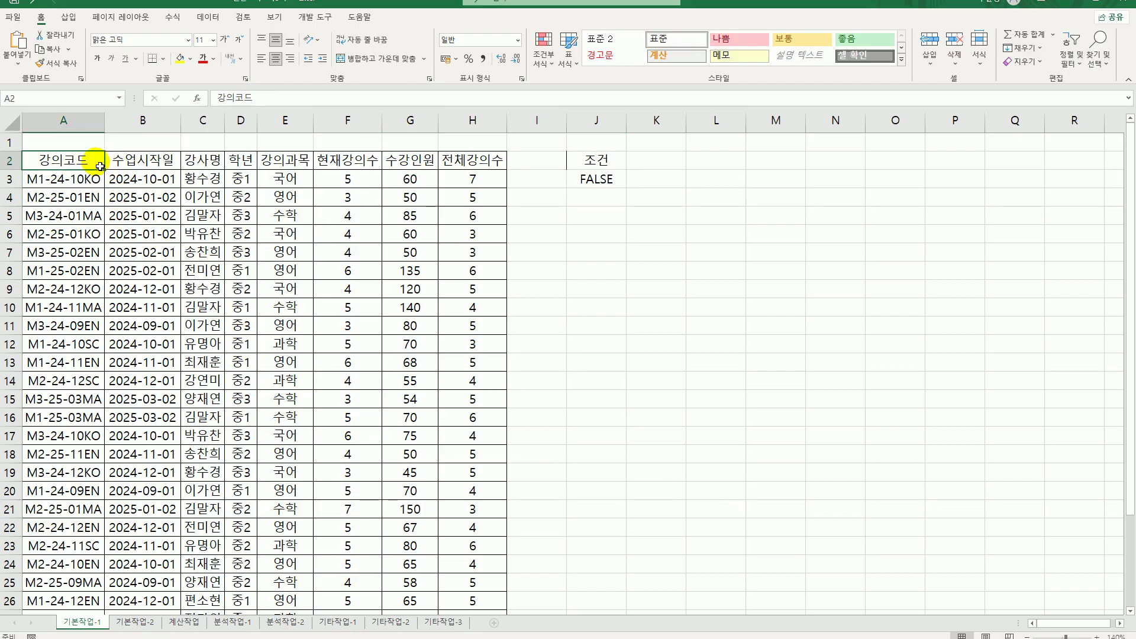
{"action": "left_click_drag", "start_coordinate": [100, 166], "coordinate": [201, 164]}
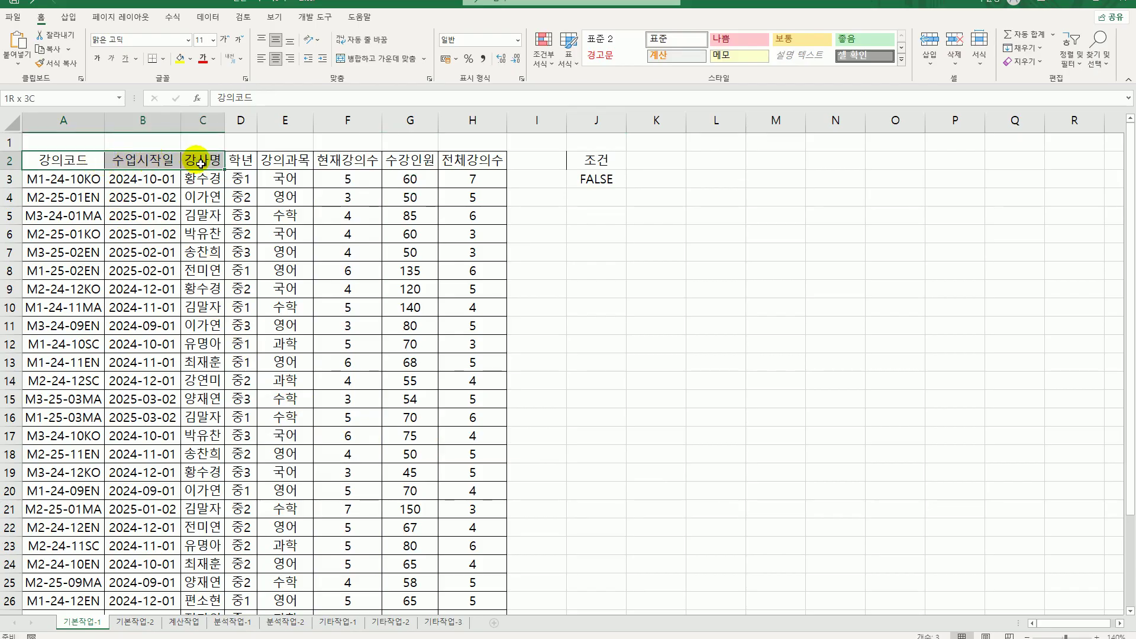
{"action": "left_click", "coordinate": [283, 161], "text": "ctrl"}
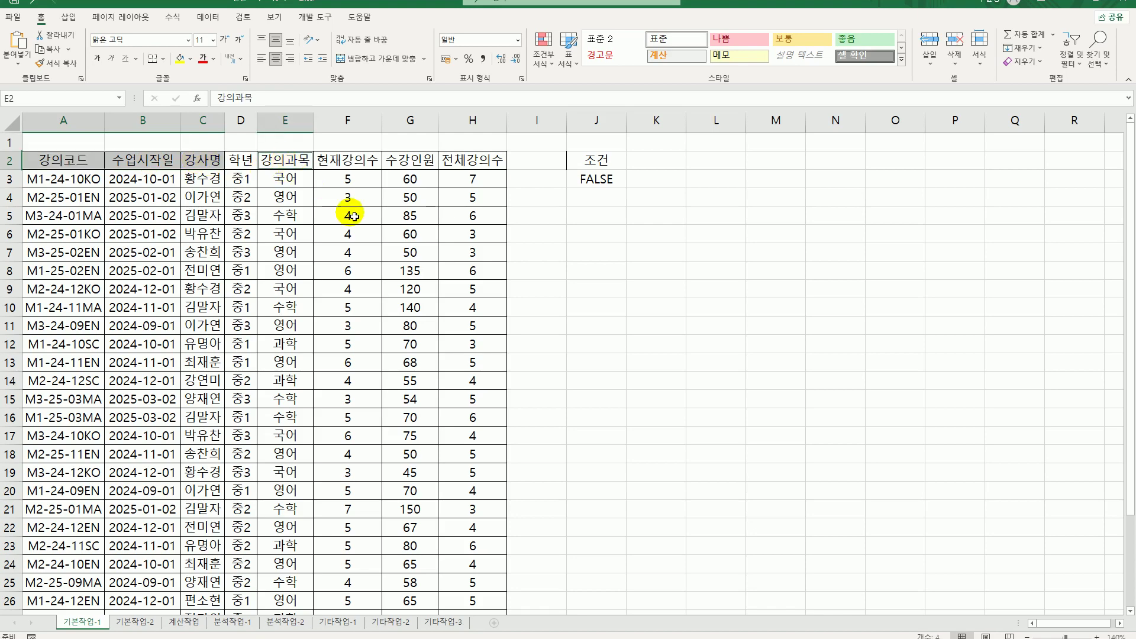
{"action": "key", "text": "ctrl+c"}
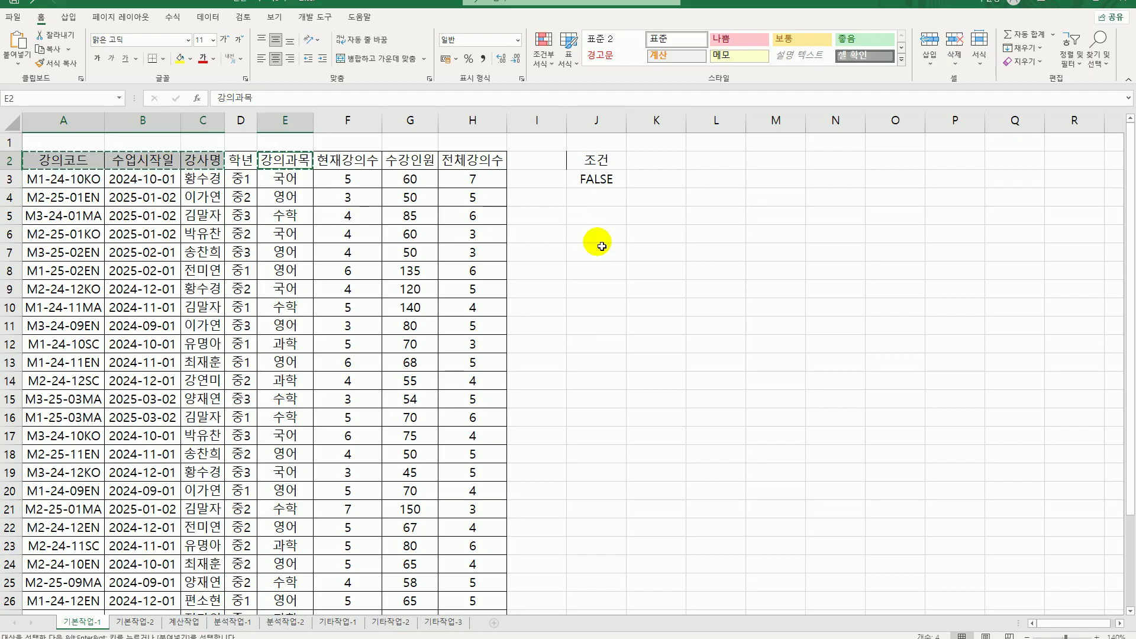
{"action": "left_click", "coordinate": [591, 217]}
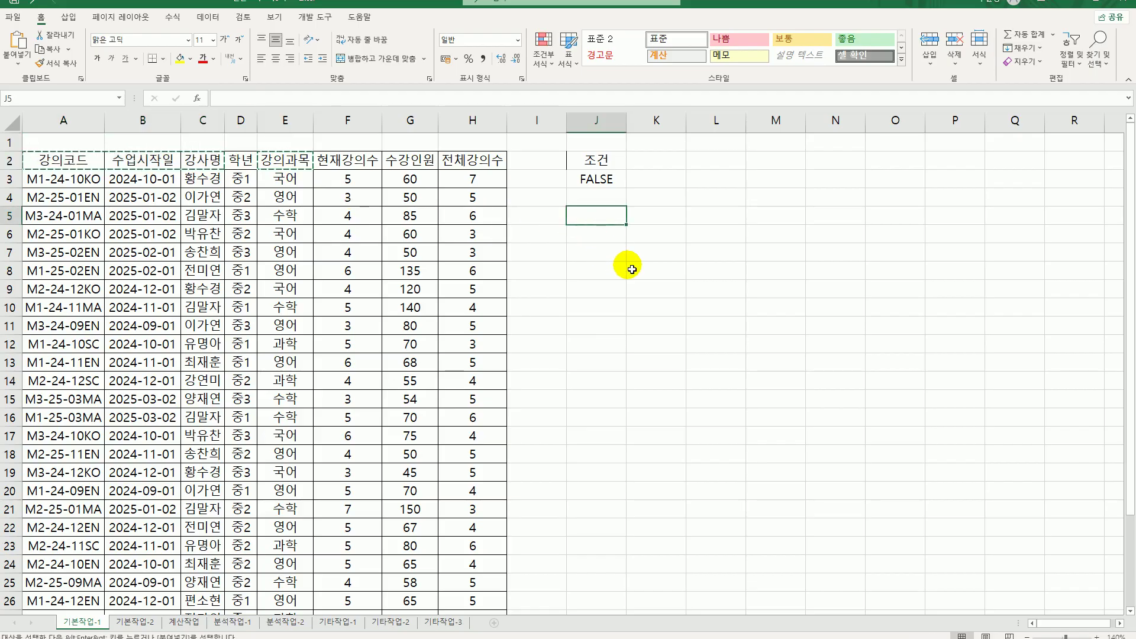
{"action": "key", "text": "ctrl+v"}
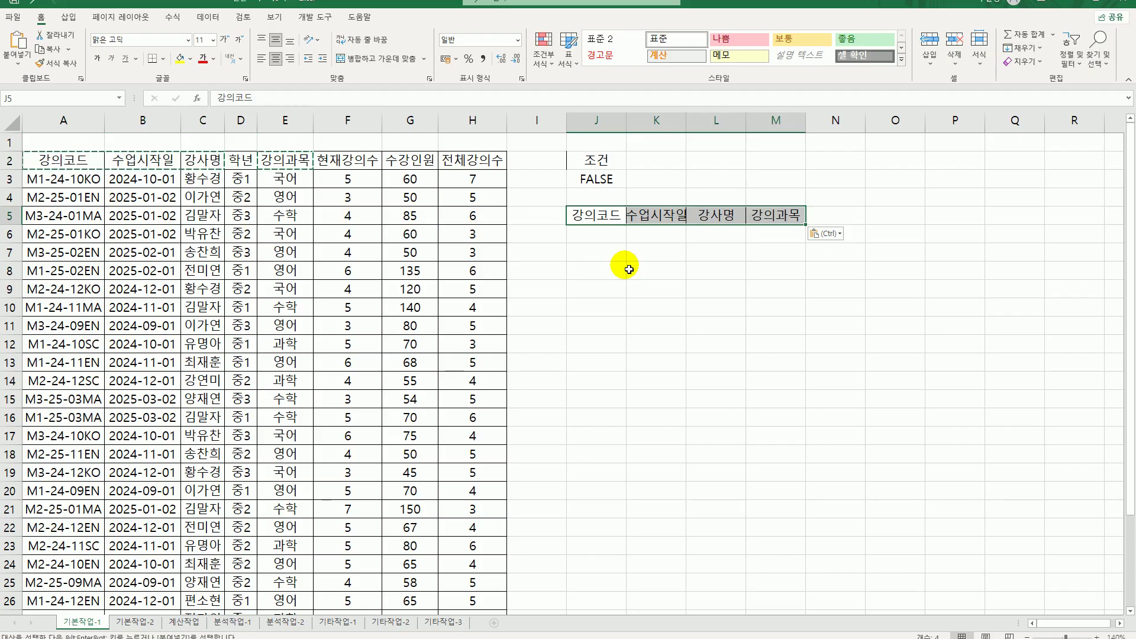
Start an Advanced Filter on the list range A2:H32 and set its criteria range to J2:J3.
{"action": "left_click", "coordinate": [266, 225]}
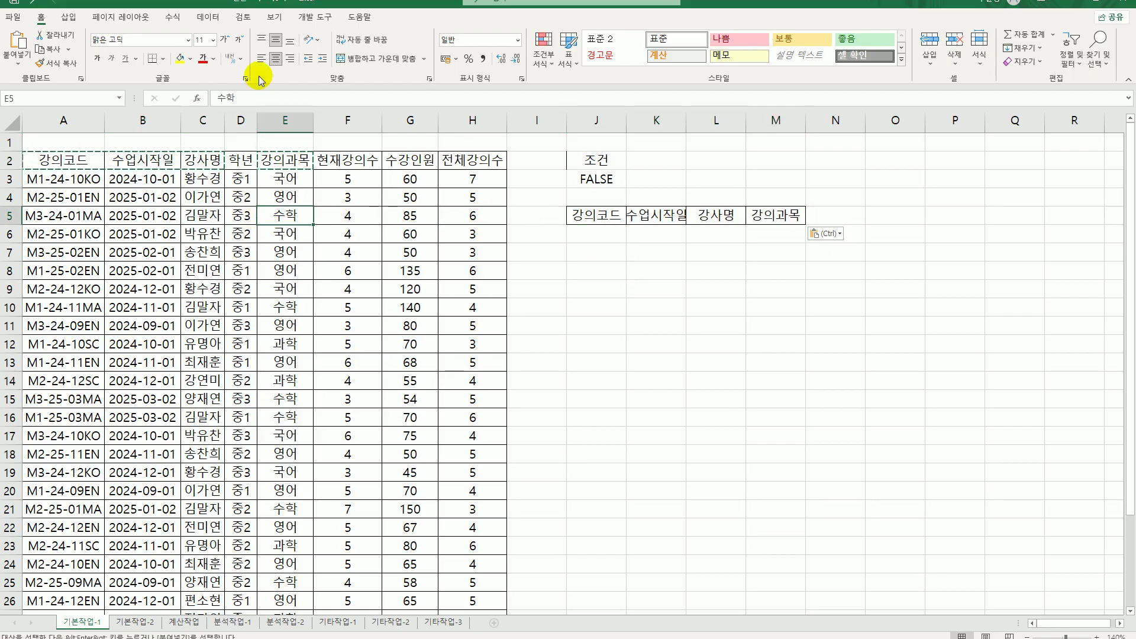
{"action": "left_click", "coordinate": [210, 18]}
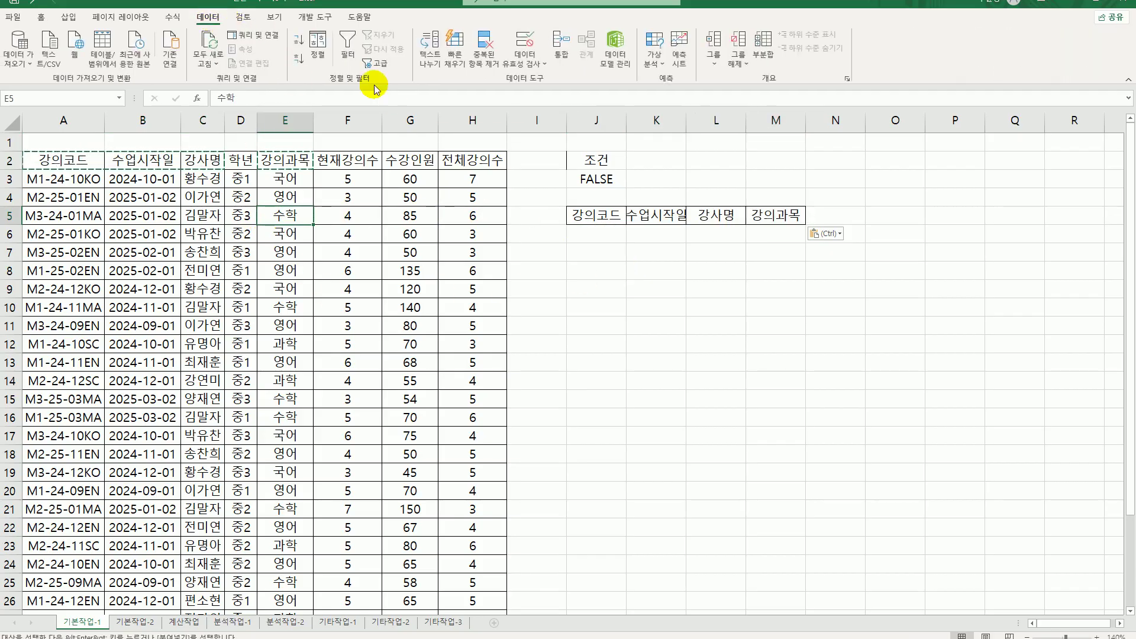
{"action": "left_click", "coordinate": [373, 65]}
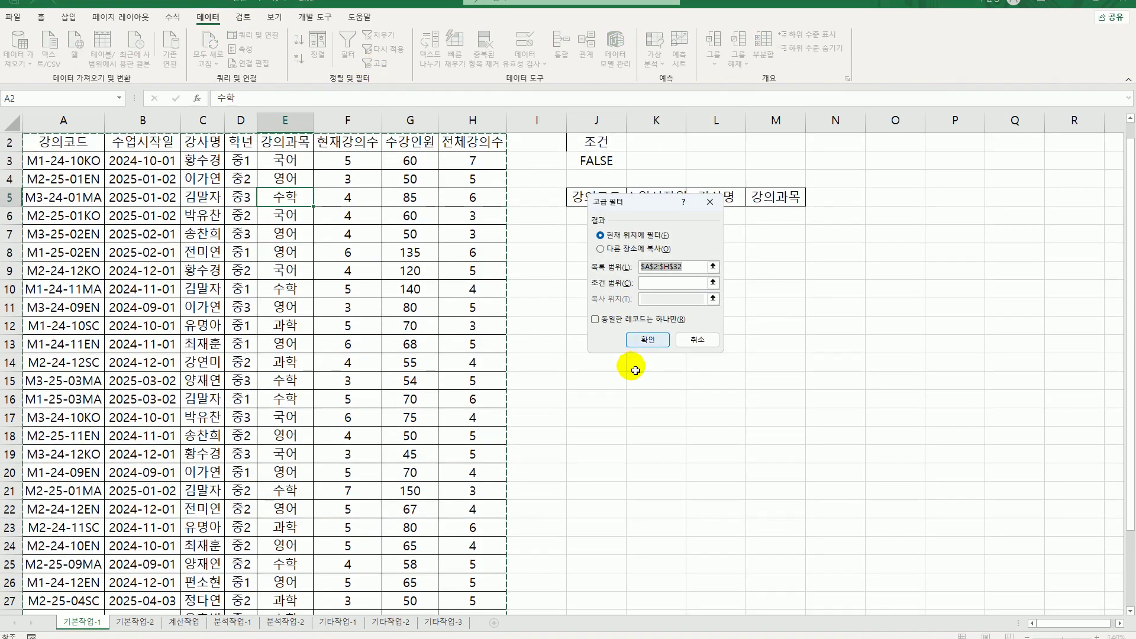
{"action": "scroll", "coordinate": [607, 467], "scroll_direction": "down", "scroll_amount": 3}
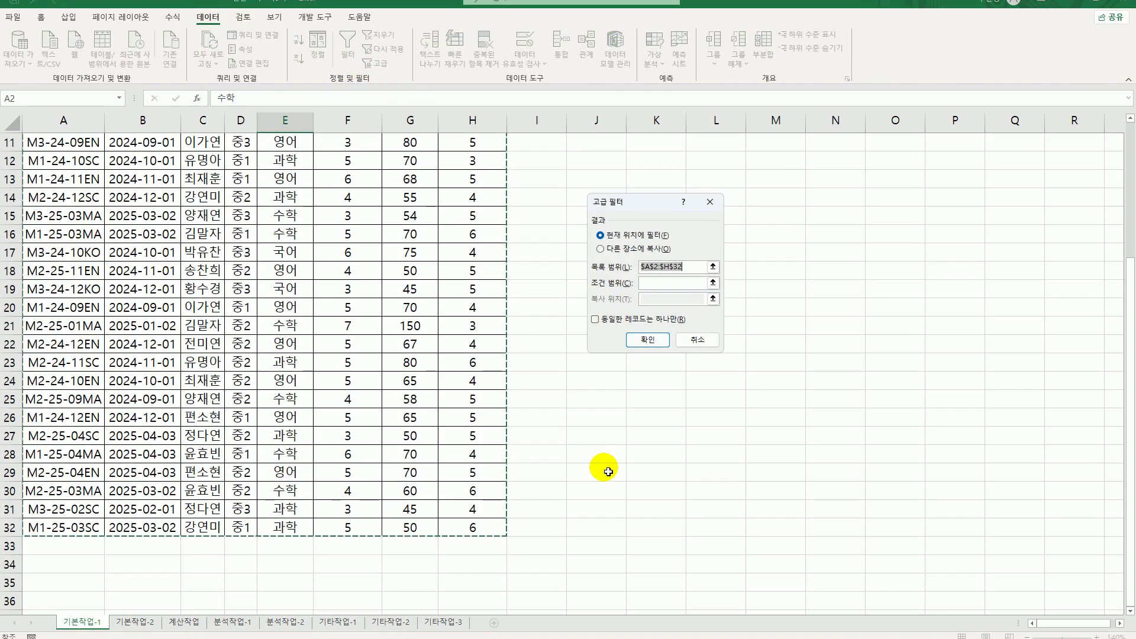
{"action": "scroll", "coordinate": [602, 466], "scroll_direction": "up", "scroll_amount": 3}
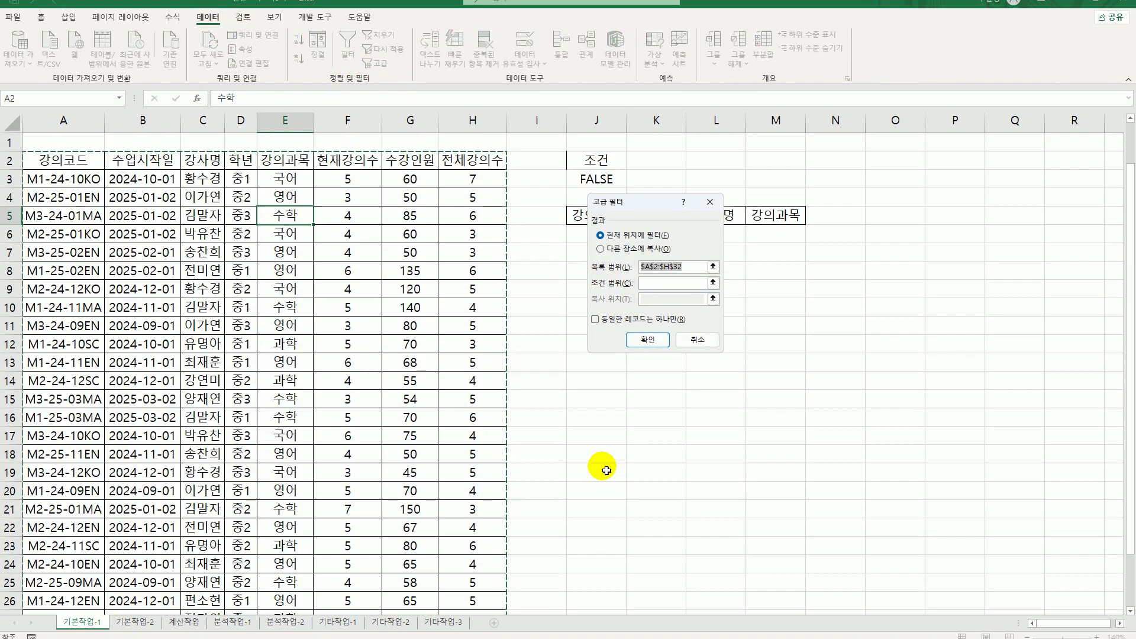
{"action": "left_click", "coordinate": [645, 283]}
{"action": "left_click", "coordinate": [597, 168]}
{"action": "left_click_drag", "start_coordinate": [598, 167], "coordinate": [599, 180]}
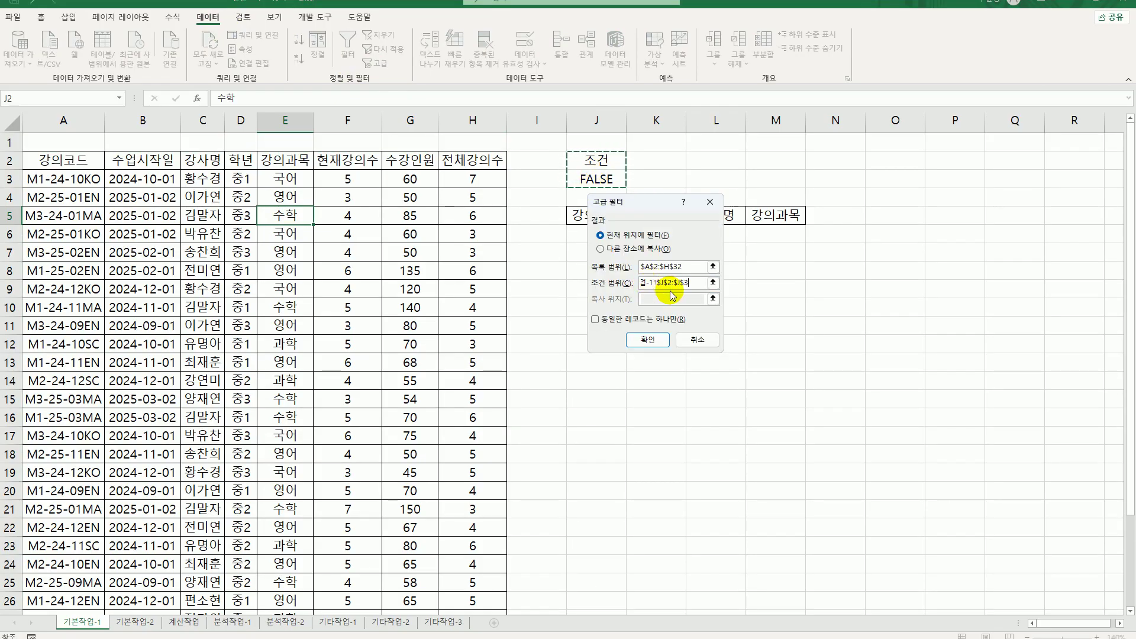
Set the Advanced Filter to copy its results to another location at J5:M5 and run it.
{"action": "left_click", "coordinate": [623, 253]}
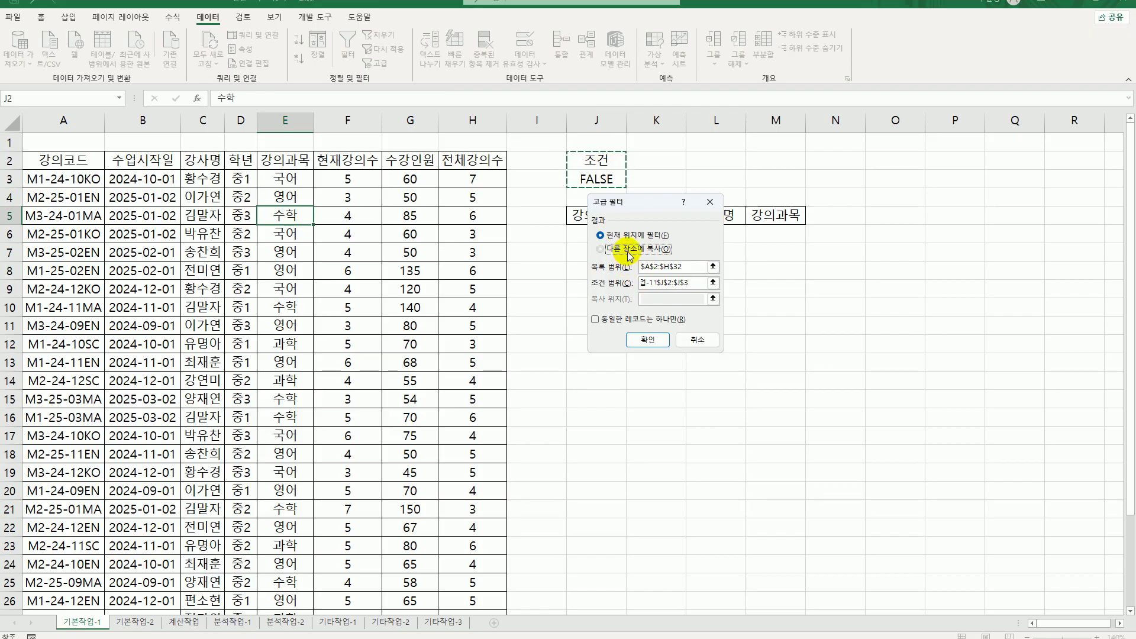
{"action": "left_click", "coordinate": [659, 300]}
{"action": "left_click_drag", "start_coordinate": [660, 210], "coordinate": [660, 336]}
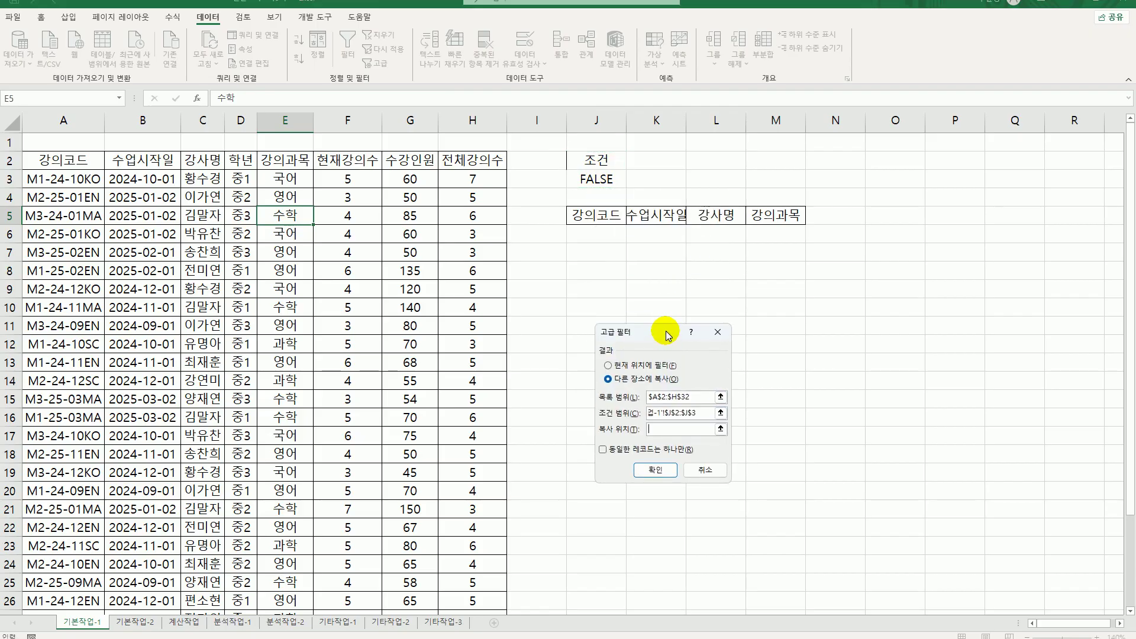
{"action": "left_click_drag", "start_coordinate": [596, 215], "coordinate": [756, 223]}
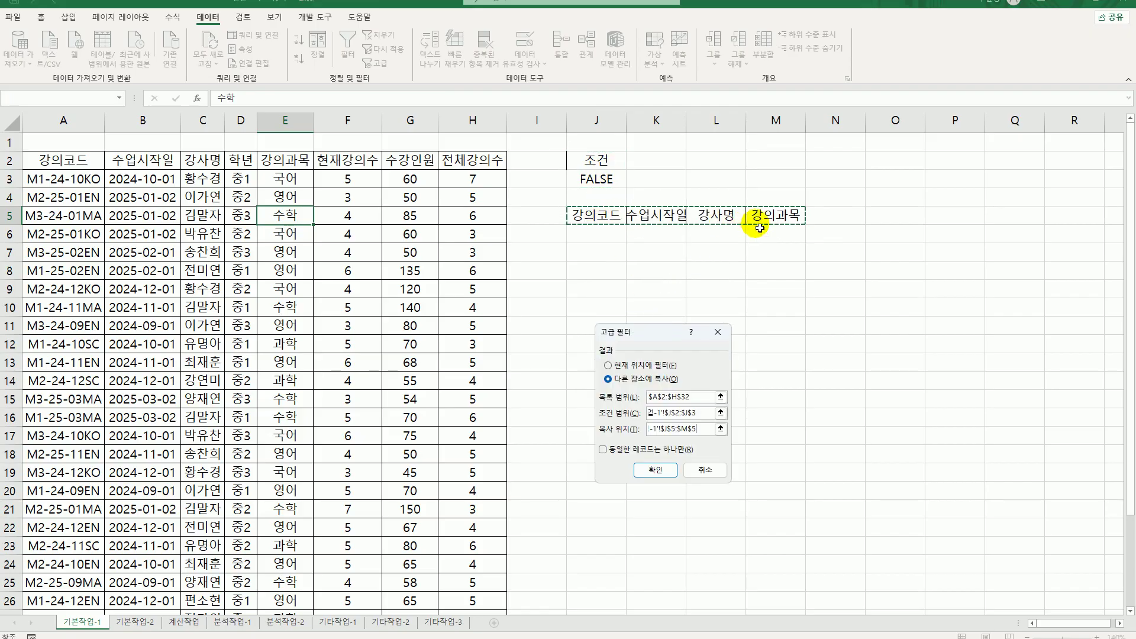
{"action": "left_click", "coordinate": [665, 474]}
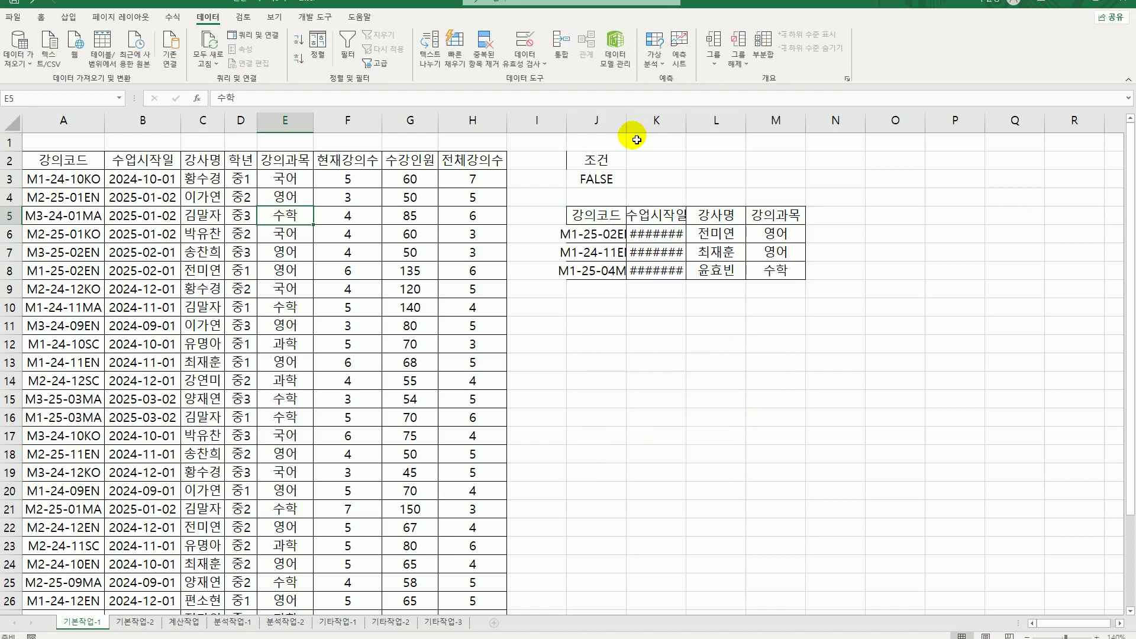
Widen column J and autofit column K to fit the extracted lecture codes and start dates.
{"action": "left_click_drag", "start_coordinate": [627, 121], "coordinate": [653, 121]}
{"action": "double_click", "coordinate": [719, 129]}
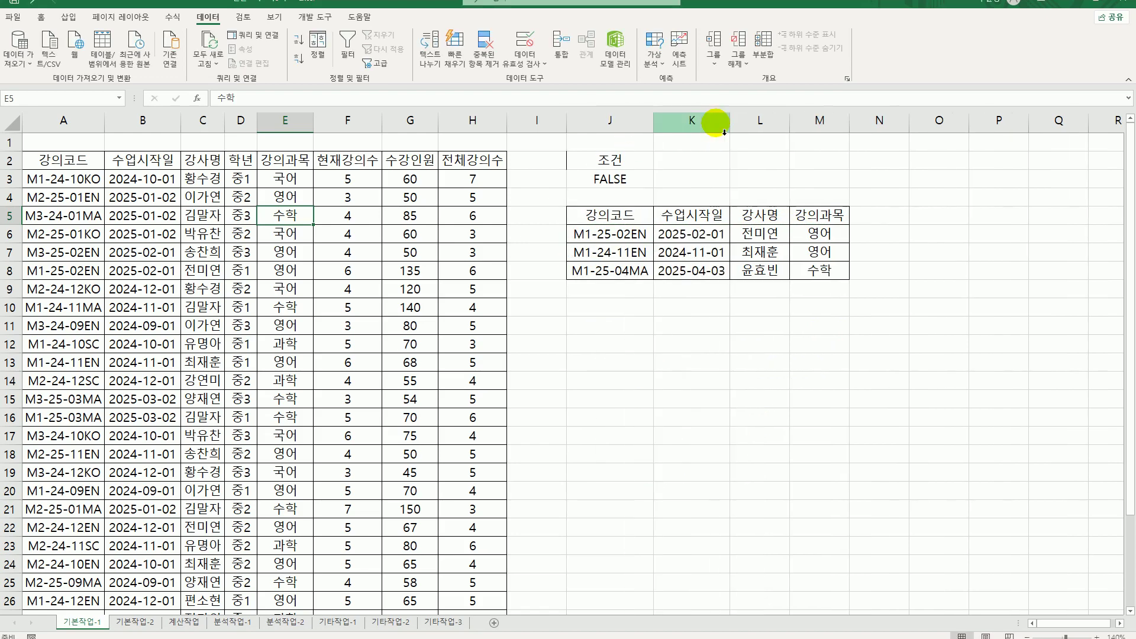
{"action": "left_click", "coordinate": [627, 220]}
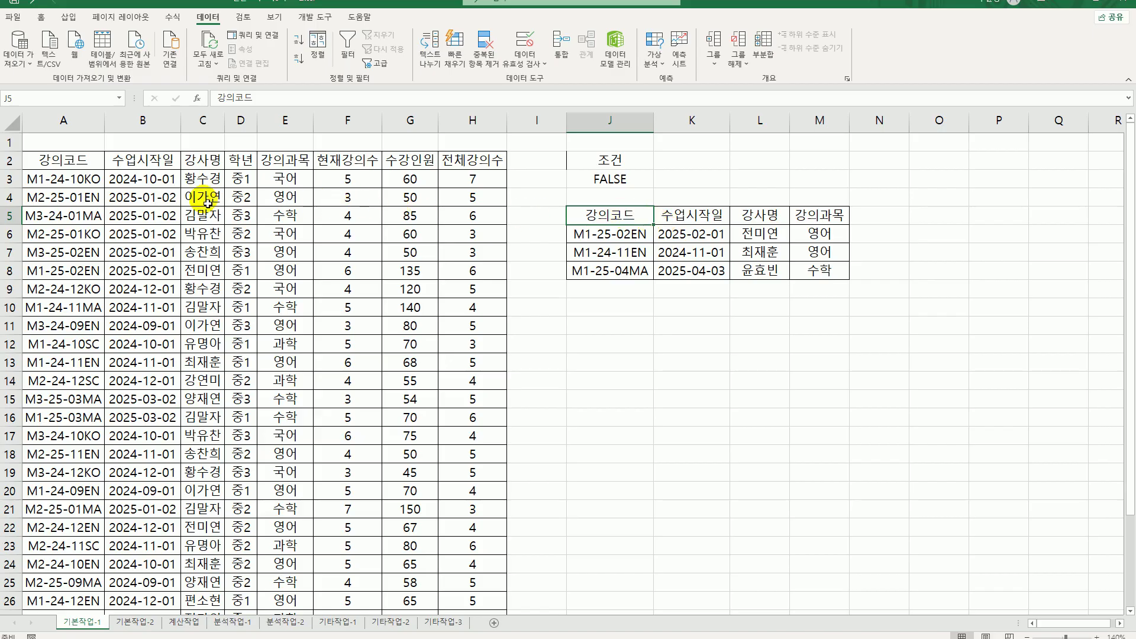
Start a new conditional formatting rule for A3:H32 that uses a formula to determine which cells to format.
{"action": "left_click", "coordinate": [89, 186]}
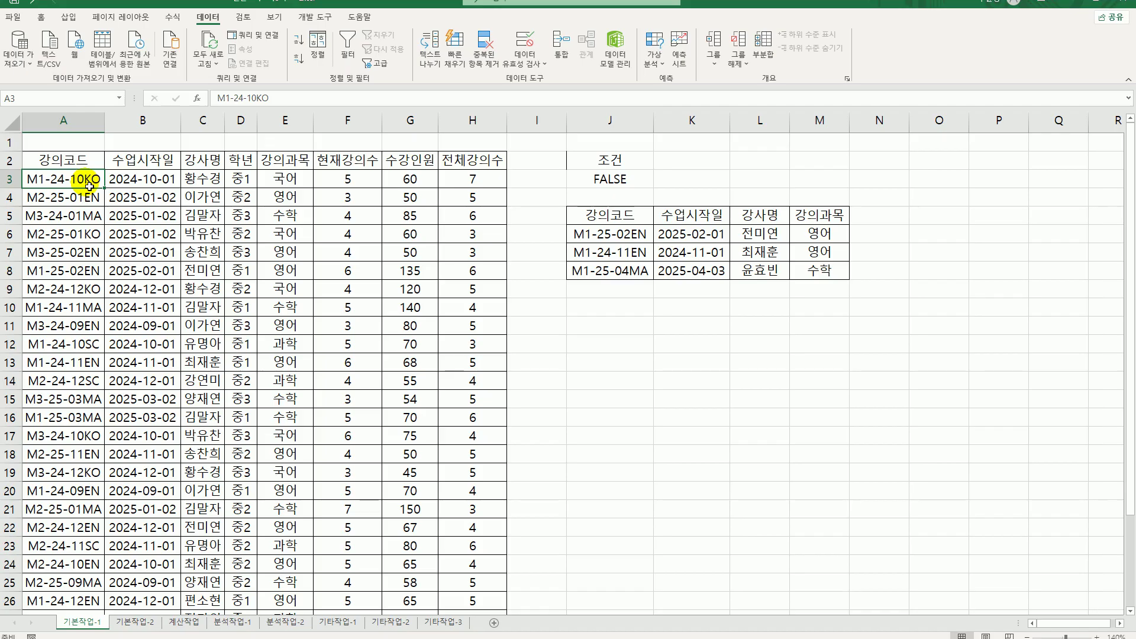
{"action": "left_click_drag", "start_coordinate": [90, 186], "coordinate": [444, 583]}
{"action": "scroll", "coordinate": [514, 519], "scroll_direction": "up", "scroll_amount": 3}
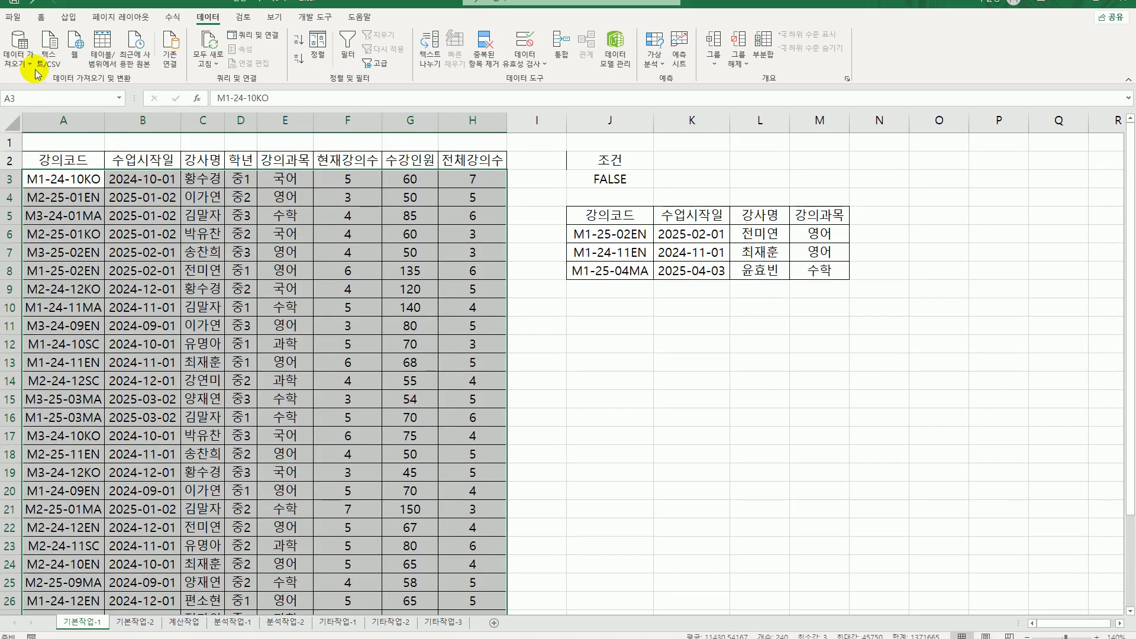
{"action": "left_click", "coordinate": [40, 19]}
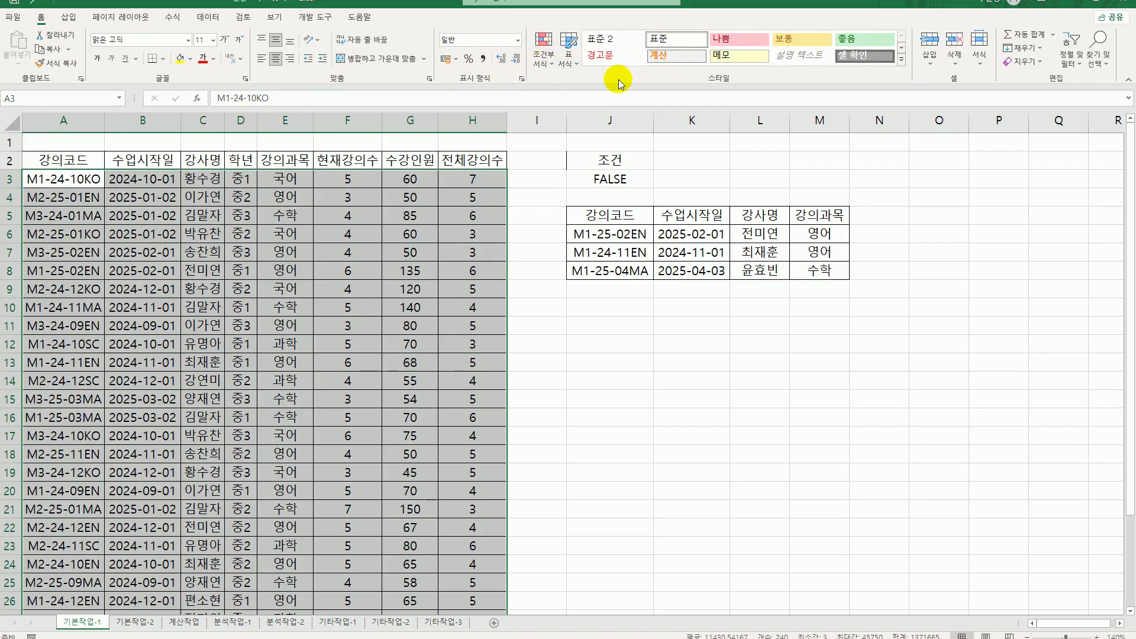
{"action": "left_click", "coordinate": [542, 59]}
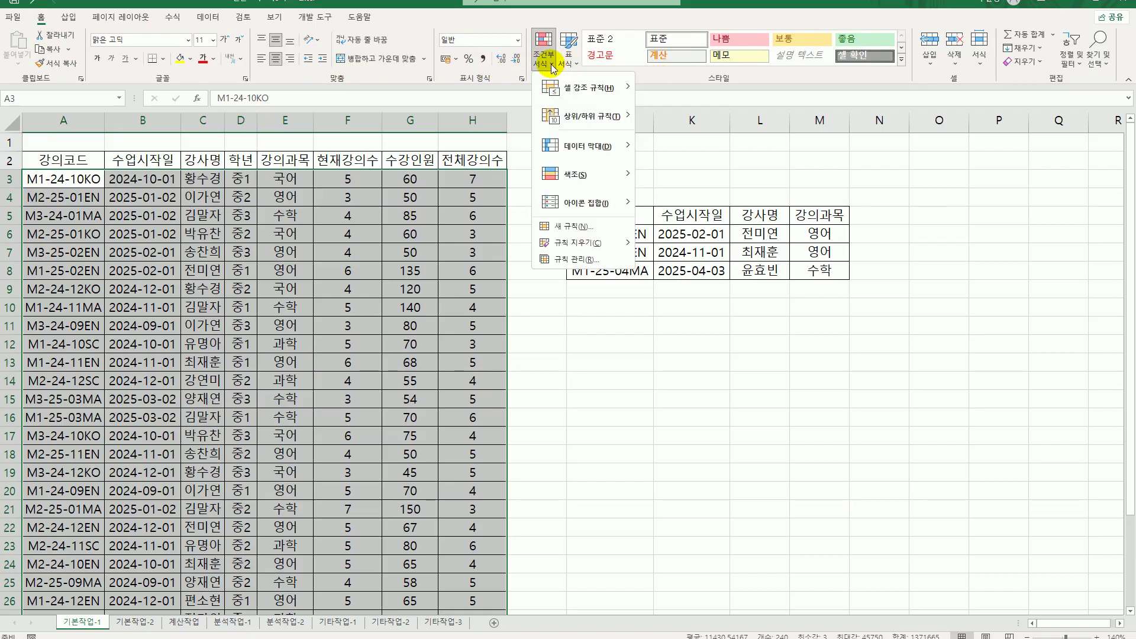
{"action": "left_click", "coordinate": [568, 226]}
{"action": "left_click_drag", "start_coordinate": [620, 308], "coordinate": [504, 208]}
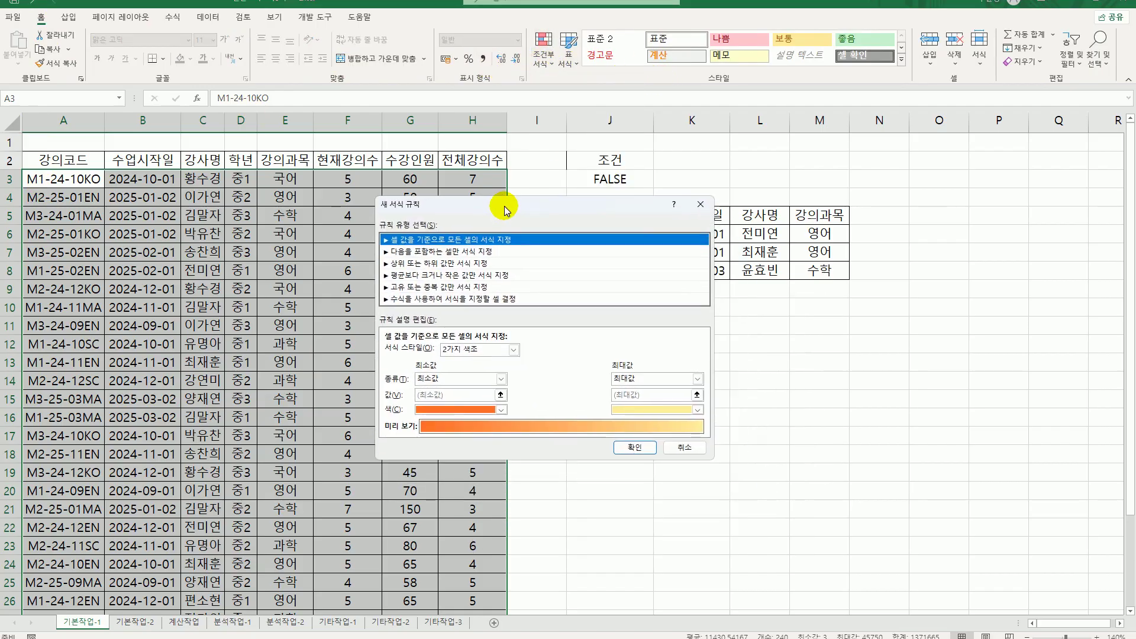
{"action": "left_click", "coordinate": [427, 298]}
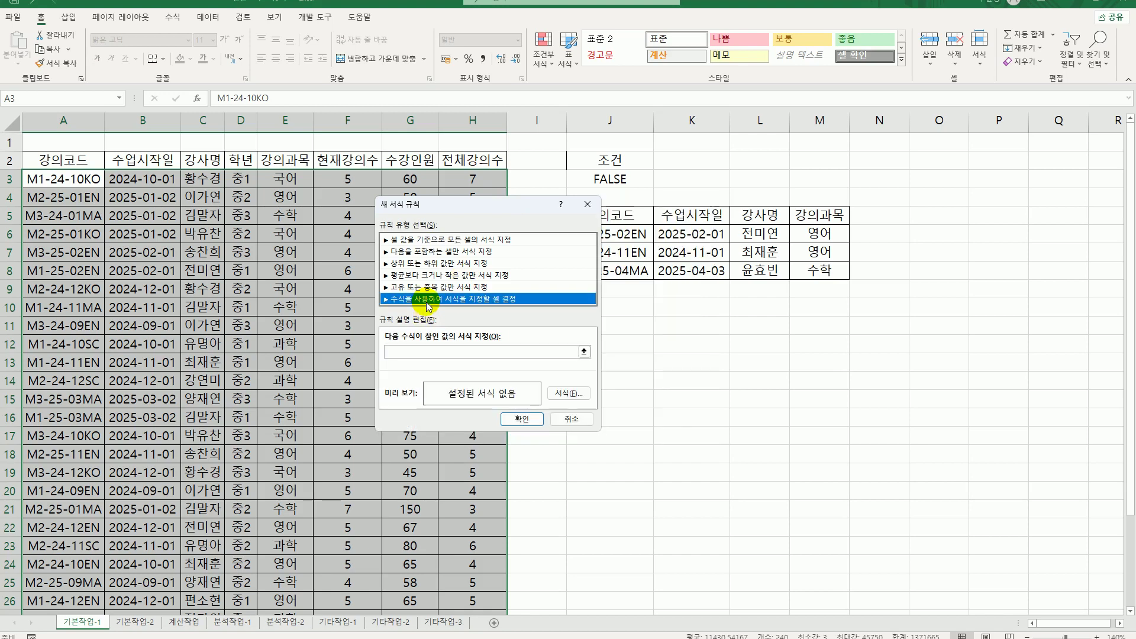
{"action": "left_click", "coordinate": [447, 353]}
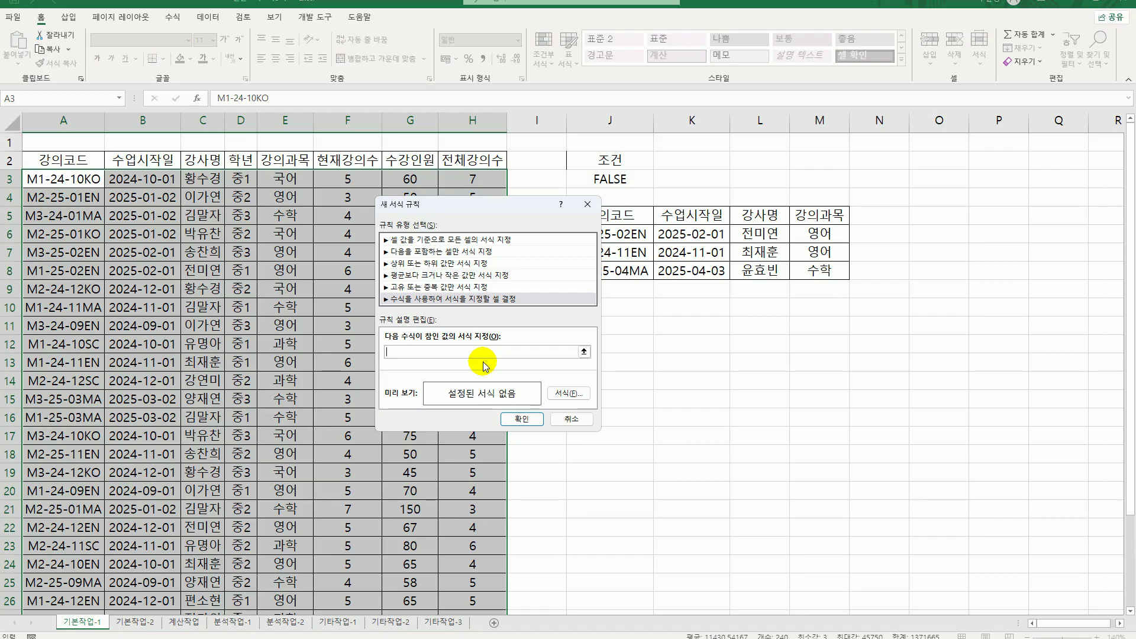
Enter the rule formula =VALUE("20"&MID($A$3,4,2))<>YEAR($B3), comparing the year in the lecture code with the start date's year.
{"action": "type", "text": "=value(\""}
{"action": "type", "text": "20\"&mid("}
{"action": "left_click", "coordinate": [78, 184]}
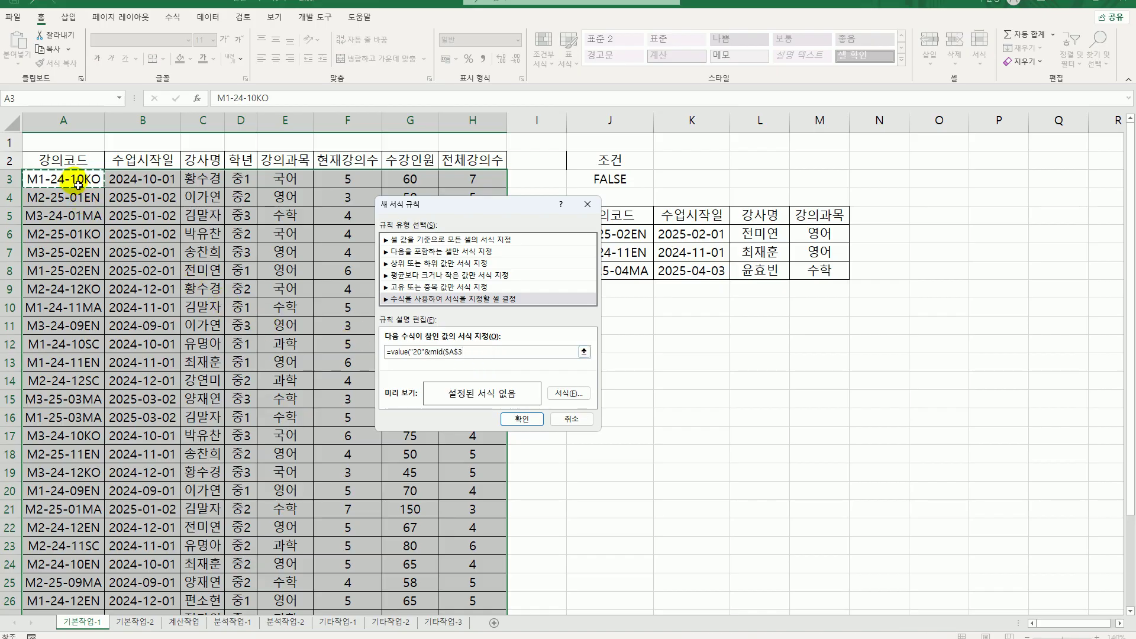
{"action": "type", "text": ",4,2))"}
{"action": "type", "text": "<>year("}
{"action": "left_click", "coordinate": [157, 188]}
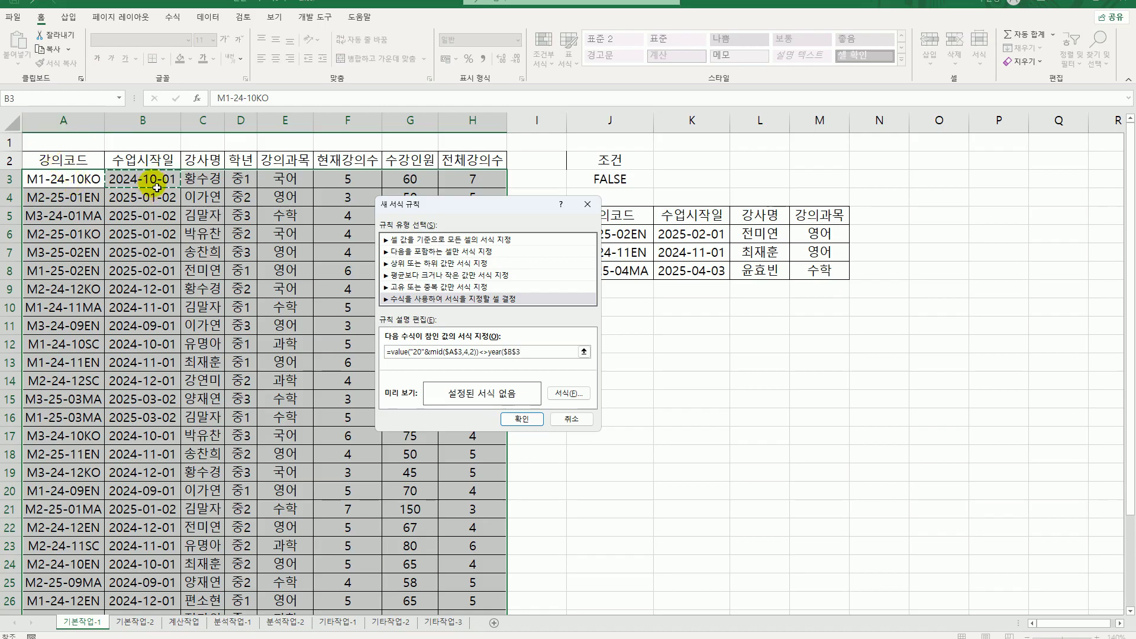
{"action": "key", "text": "F4"}
{"action": "key", "text": "F4"}
{"action": "type", "text": ")"}
Give the formula rule a standard orange fill and apply it to the selected range.
{"action": "left_click", "coordinate": [565, 393]}
{"action": "left_click", "coordinate": [627, 261]}
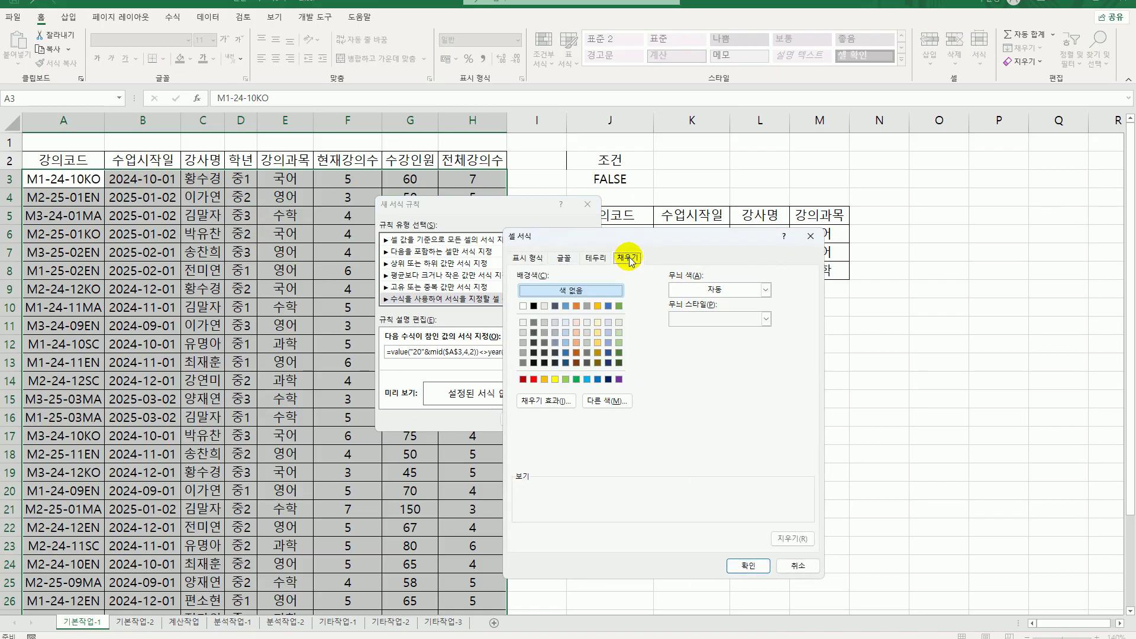
{"action": "left_click", "coordinate": [545, 380]}
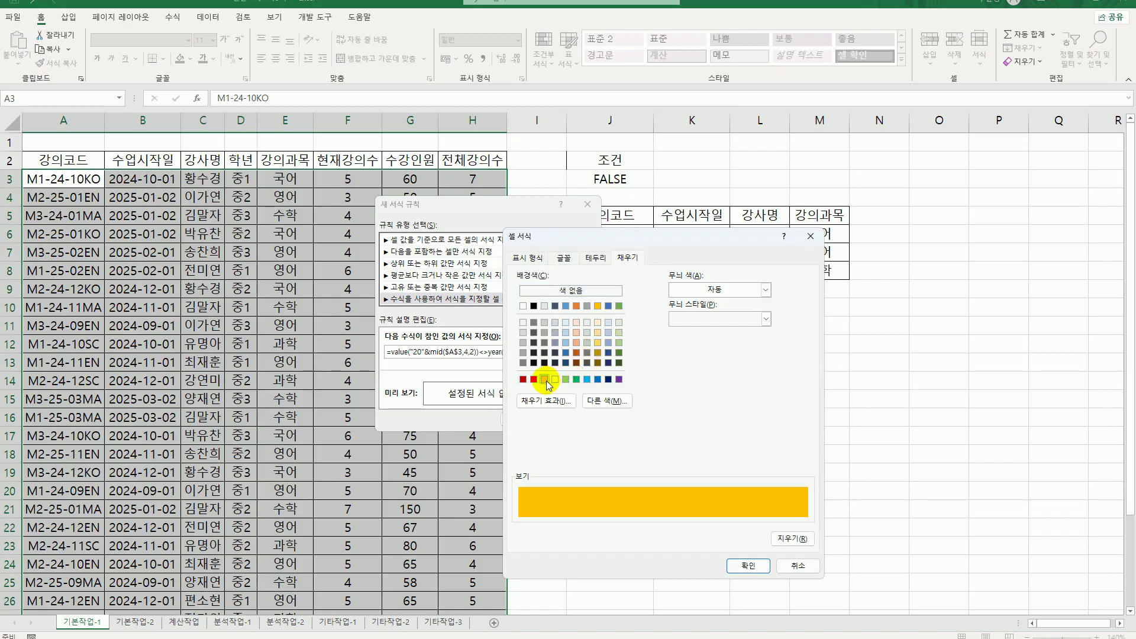
{"action": "left_click", "coordinate": [748, 565]}
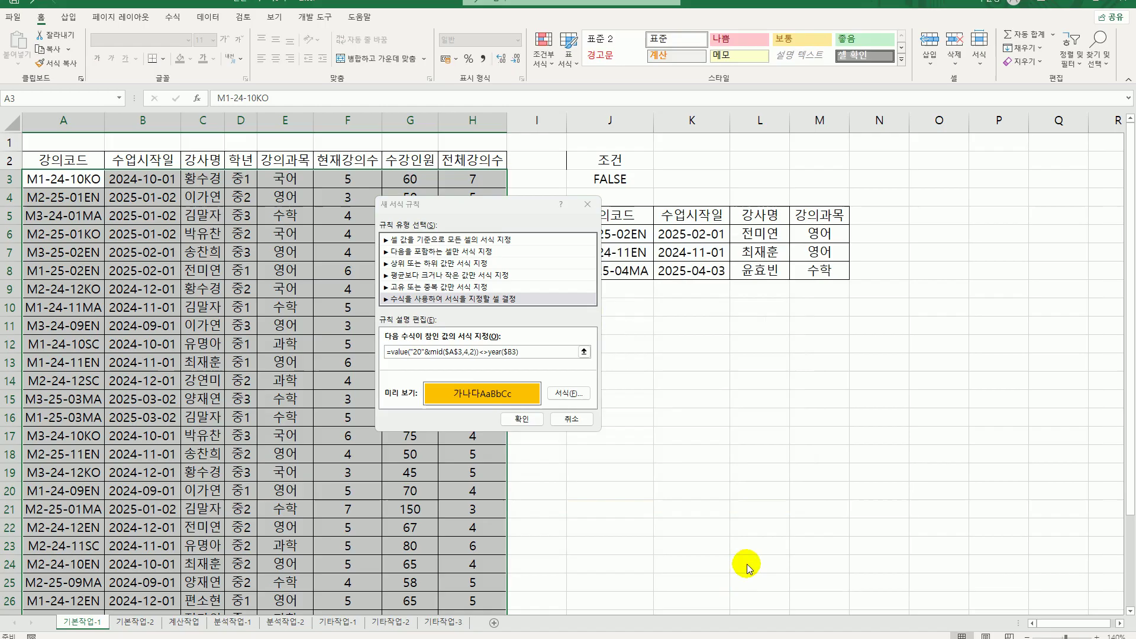
{"action": "left_click", "coordinate": [531, 423]}
{"action": "left_click", "coordinate": [475, 202]}
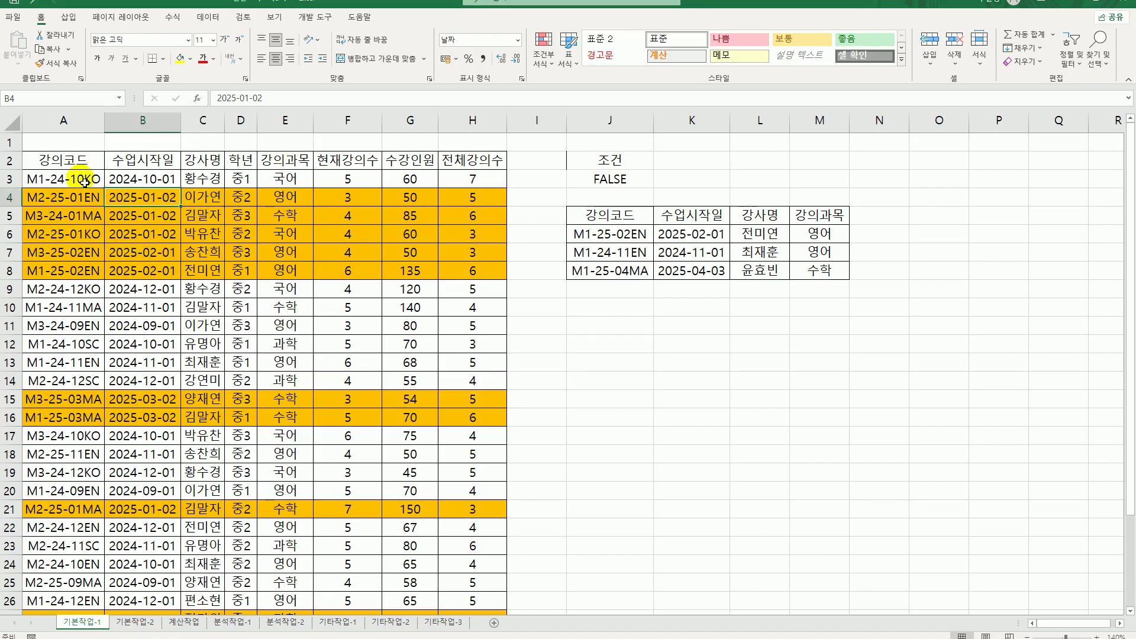
Reselect A3:H32 and open its VALUE formula rule for editing from the conditional formatting rules manager.
{"action": "left_click_drag", "start_coordinate": [84, 181], "coordinate": [482, 579]}
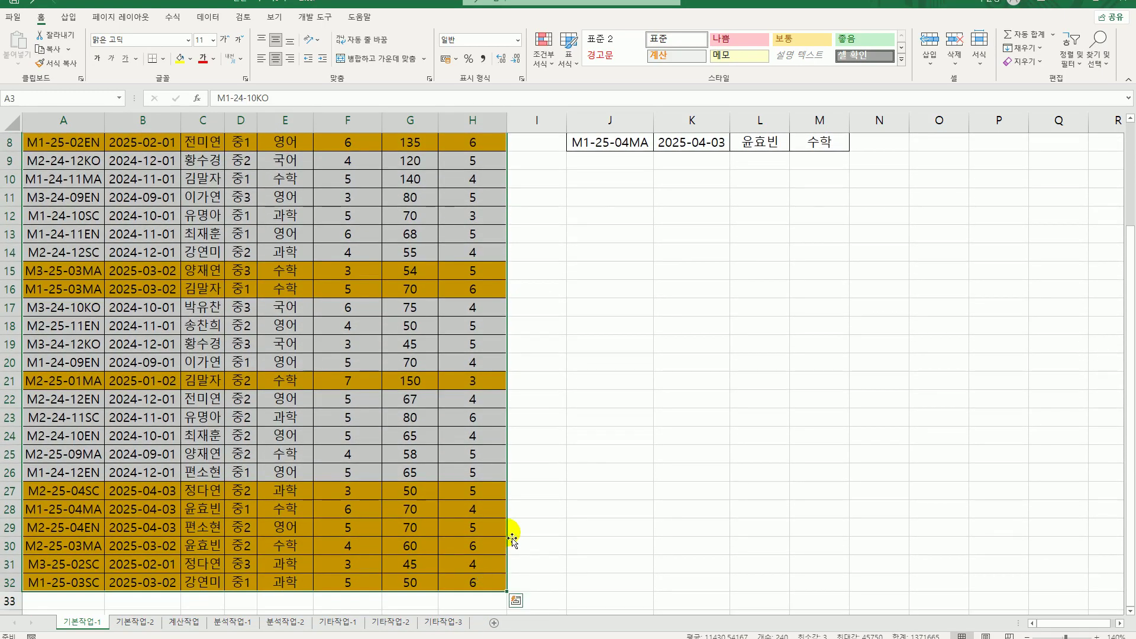
{"action": "scroll", "coordinate": [496, 524], "scroll_direction": "up", "scroll_amount": 3}
{"action": "left_click", "coordinate": [542, 48]}
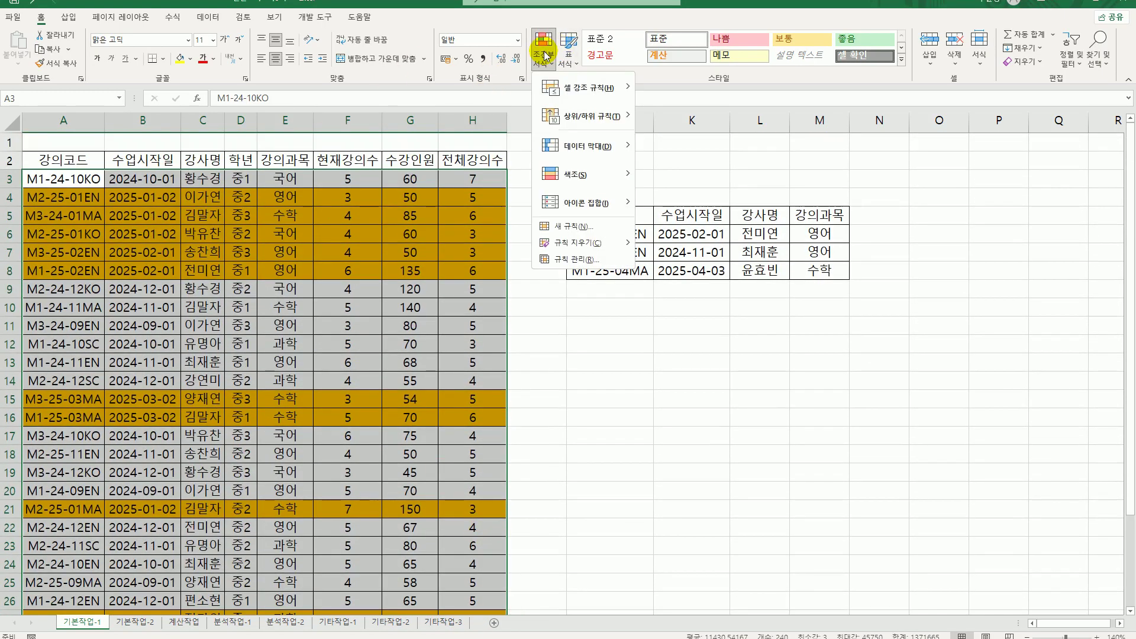
{"action": "left_click", "coordinate": [573, 259]}
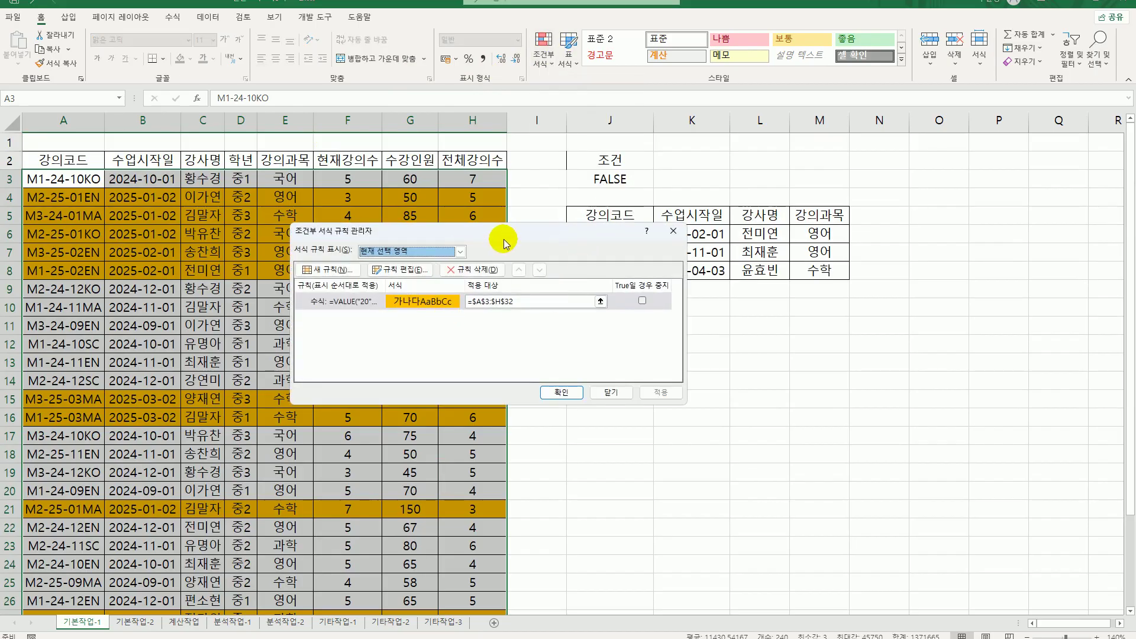
{"action": "left_click_drag", "start_coordinate": [504, 244], "coordinate": [752, 280]}
{"action": "left_click", "coordinate": [584, 340]}
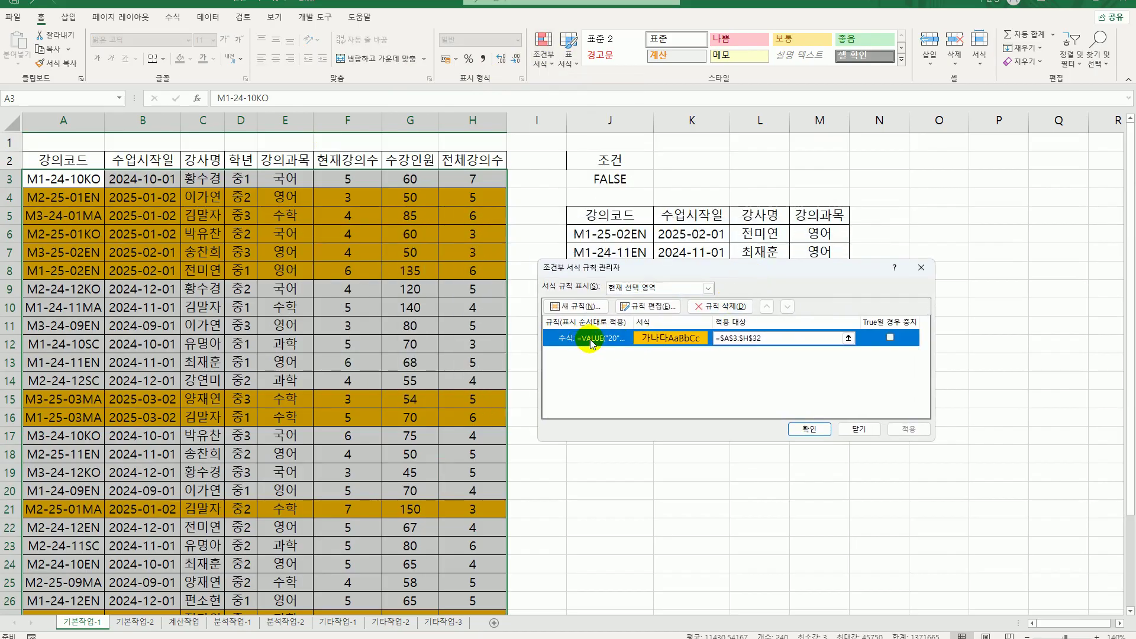
{"action": "left_click", "coordinate": [658, 312]}
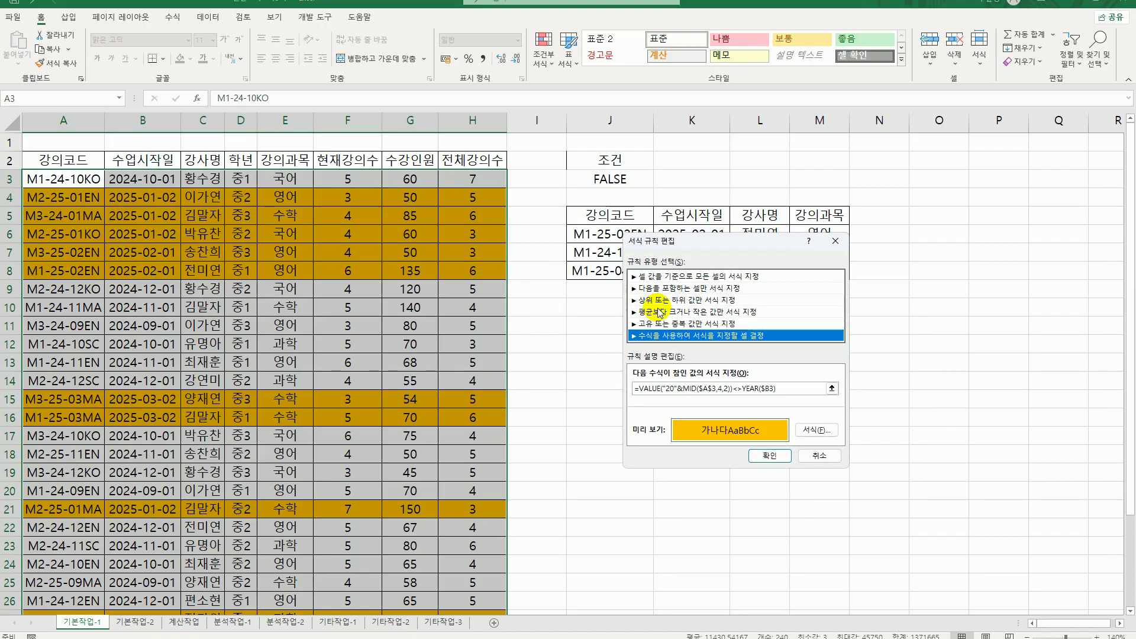
{"action": "left_click_drag", "start_coordinate": [701, 245], "coordinate": [598, 156]}
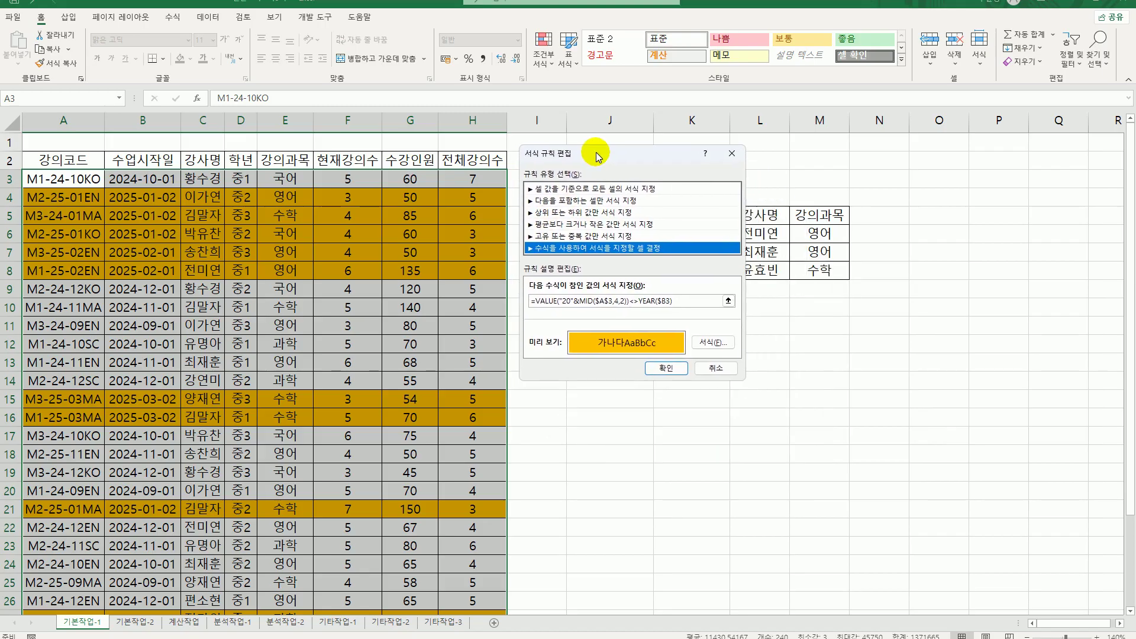
Change the MID reference in the rule formula to $A3 with a relative row, and apply the edited rule.
{"action": "left_click", "coordinate": [605, 300]}
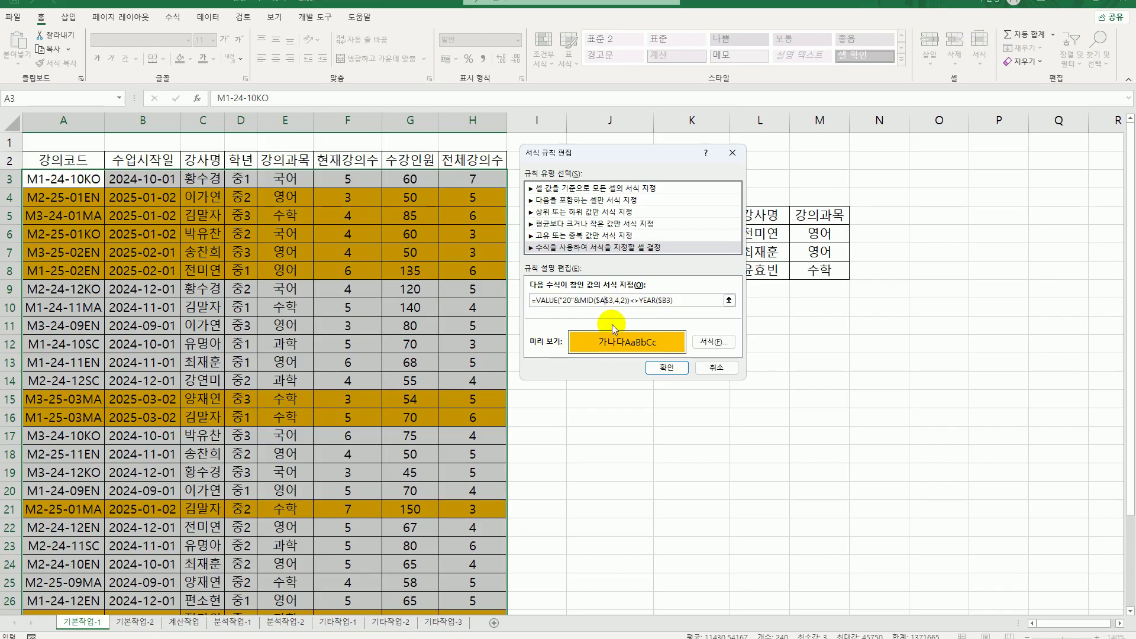
{"action": "key", "text": "Delete"}
{"action": "left_click", "coordinate": [668, 367]}
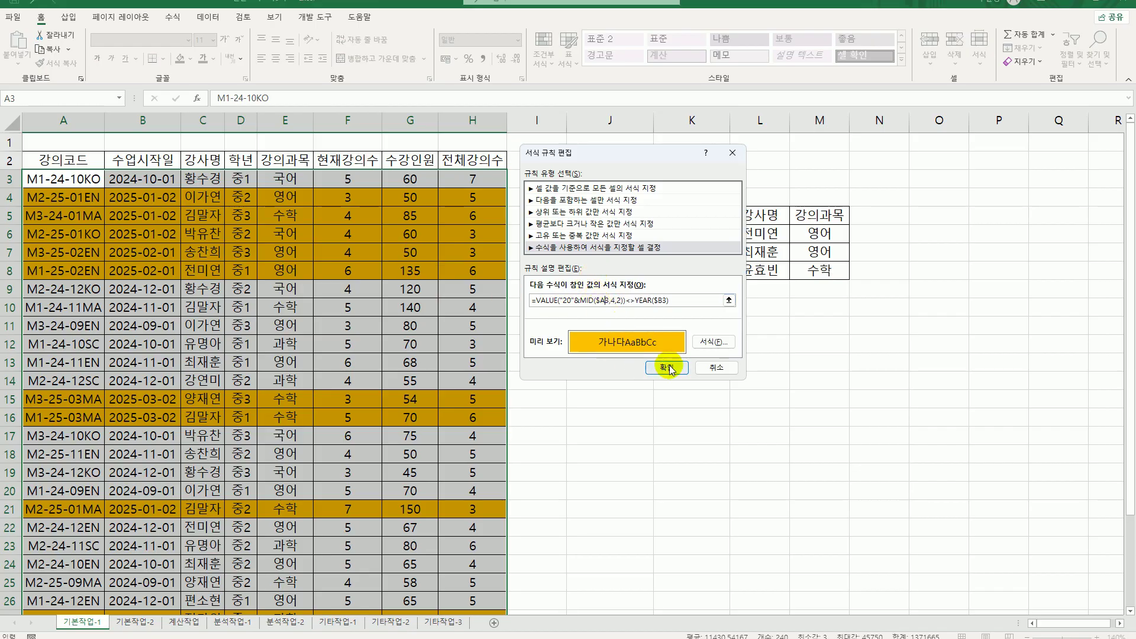
{"action": "left_click", "coordinate": [668, 367]}
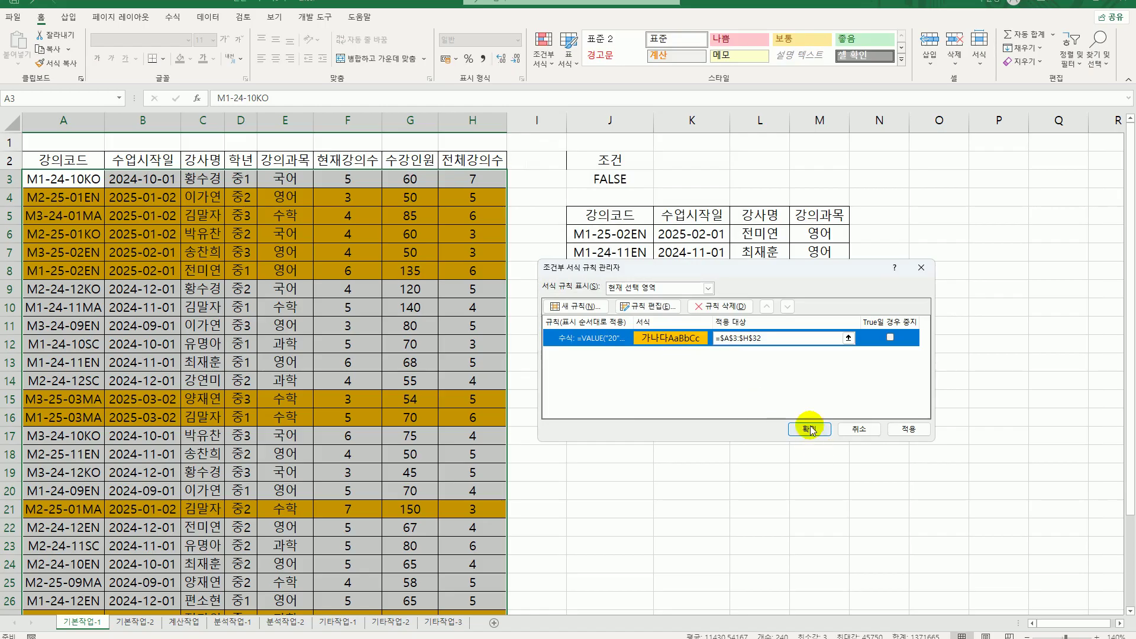
{"action": "left_click", "coordinate": [810, 429]}
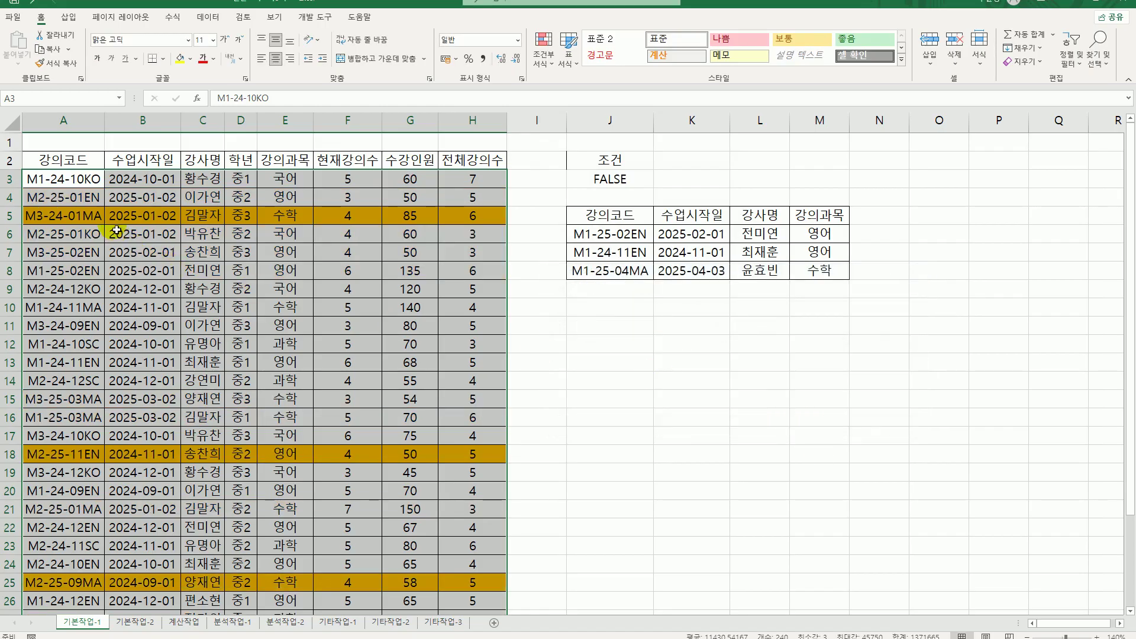
Compare the year in 강의코드 with the year in 수업시작일 for highlighted rows 5 and 18.
{"action": "left_click", "coordinate": [74, 219]}
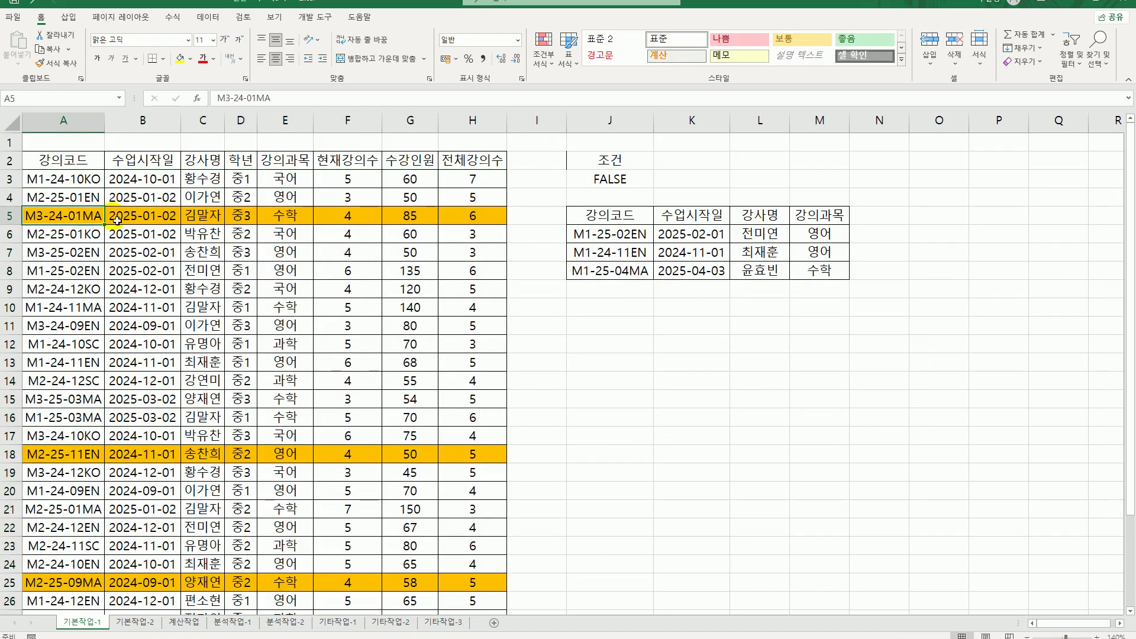
{"action": "left_click", "coordinate": [176, 222]}
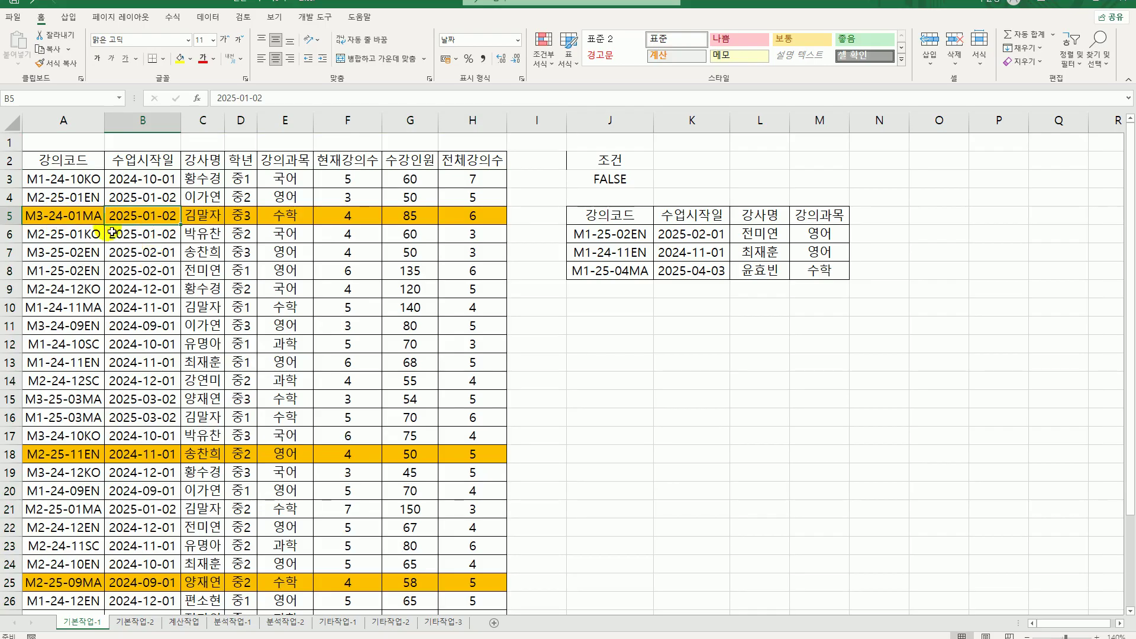
{"action": "left_click_drag", "start_coordinate": [88, 219], "coordinate": [458, 229]}
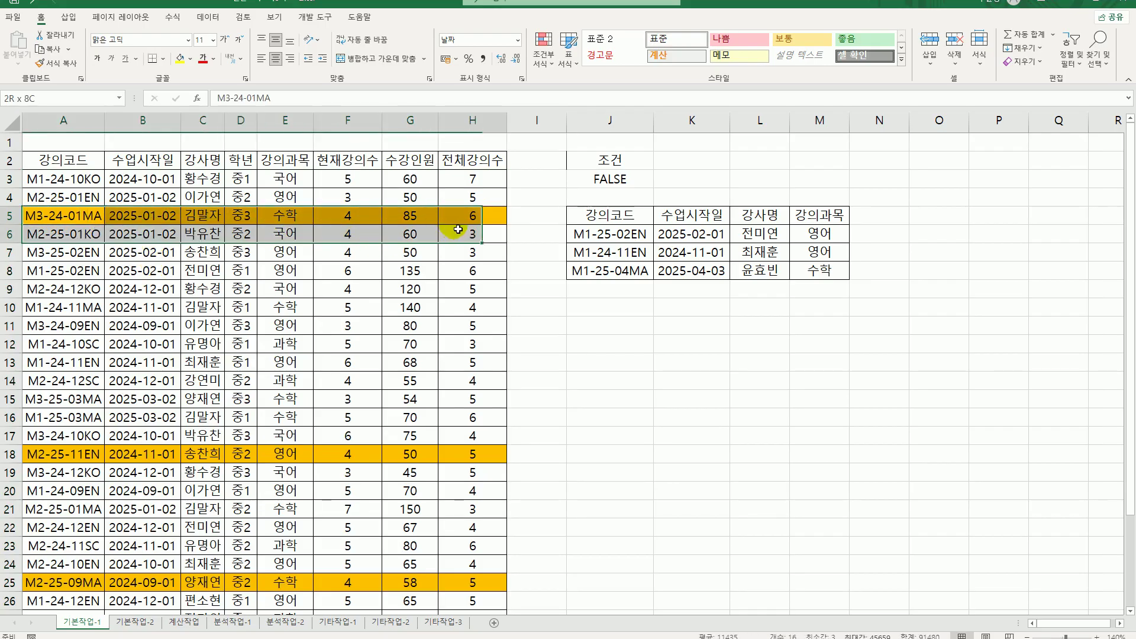
{"action": "left_click", "coordinate": [81, 452]}
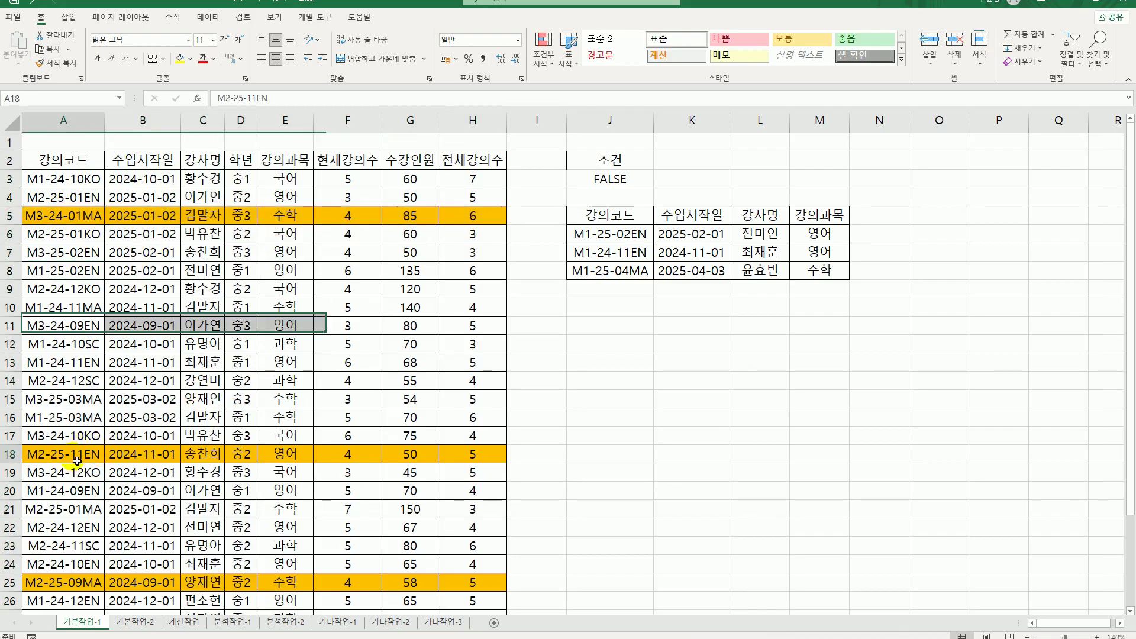
{"action": "left_click", "coordinate": [137, 459]}
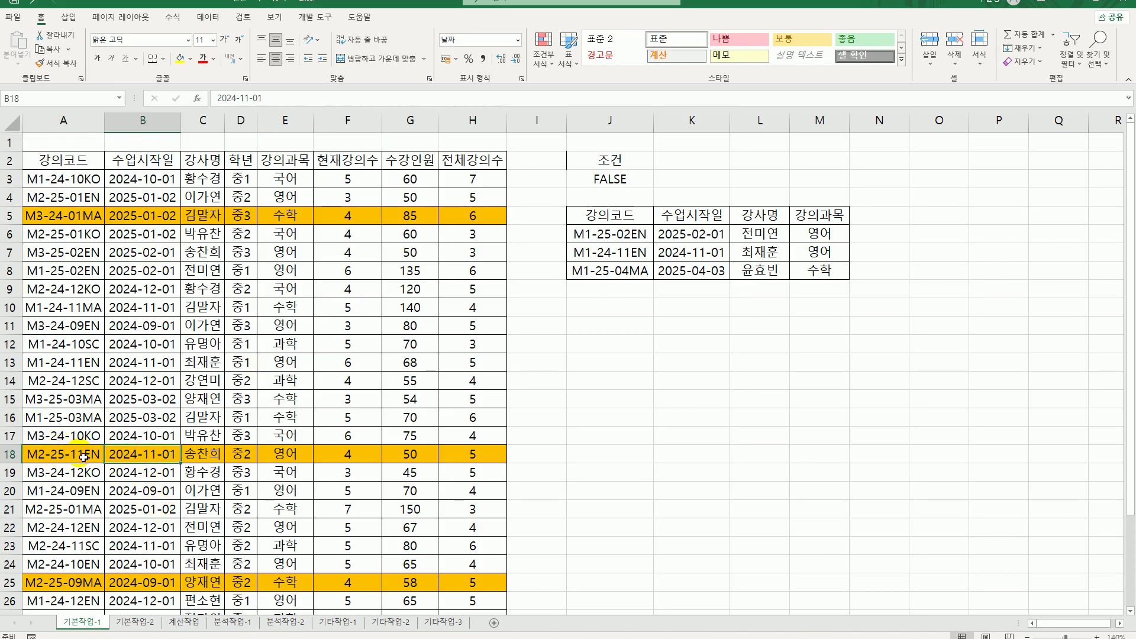
{"action": "left_click_drag", "start_coordinate": [84, 456], "coordinate": [501, 459]}
{"action": "left_click", "coordinate": [100, 181]}
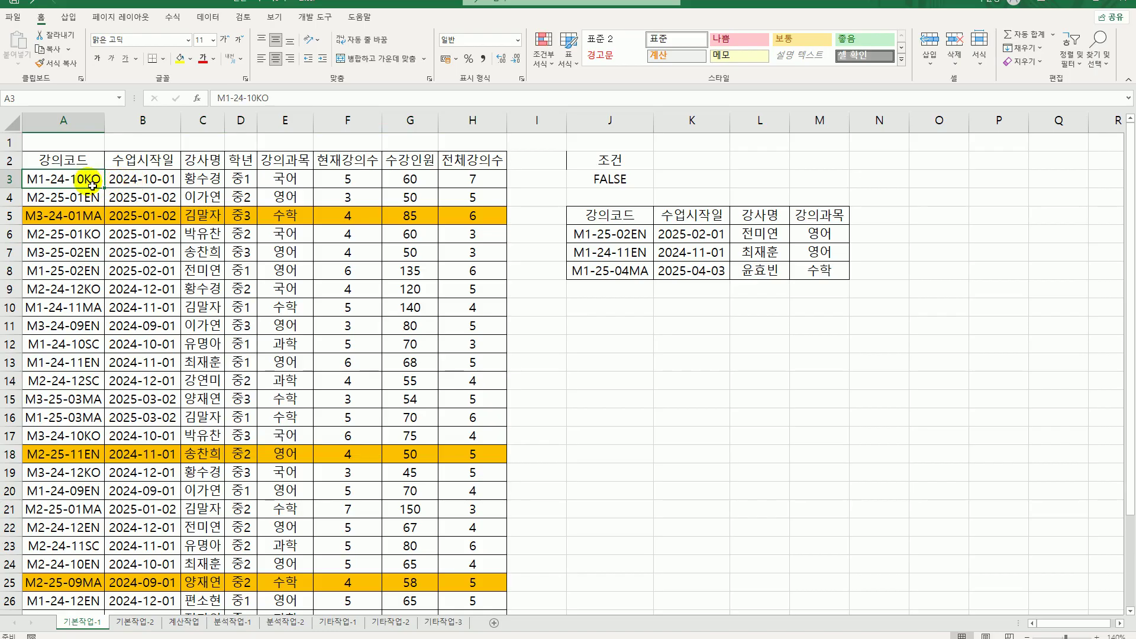
Review the formula rule applied to A3:H32 in the conditional formatting rules manager and close it without changes.
{"action": "left_click_drag", "start_coordinate": [83, 181], "coordinate": [451, 578]}
{"action": "scroll", "coordinate": [451, 519], "scroll_direction": "up", "scroll_amount": 2}
{"action": "scroll", "coordinate": [451, 520], "scroll_direction": "up", "scroll_amount": 1}
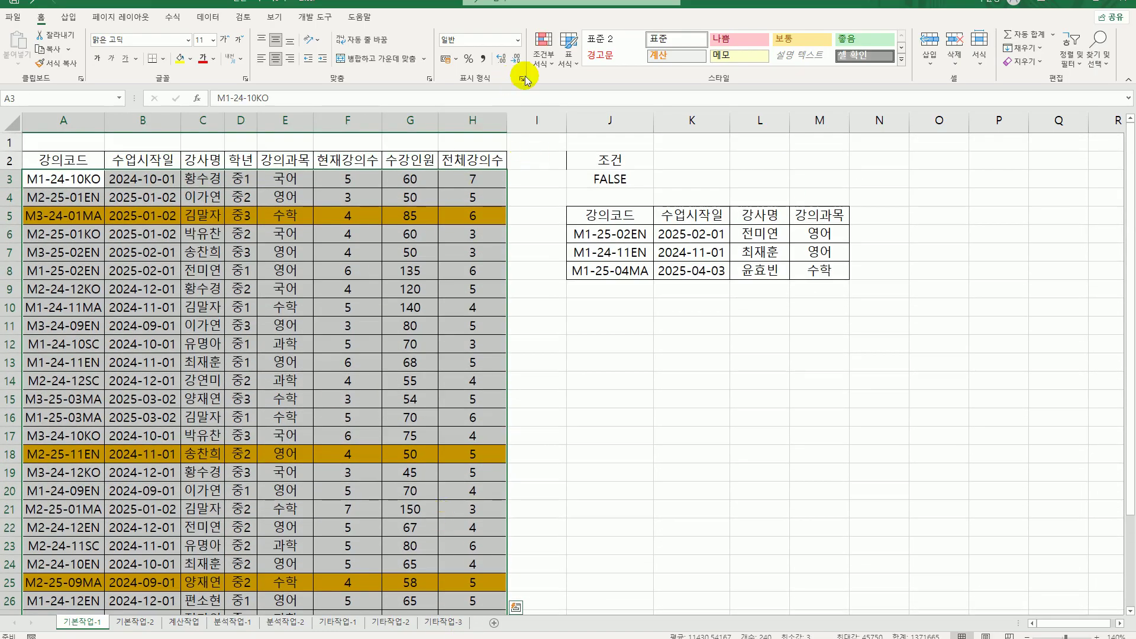
{"action": "left_click", "coordinate": [544, 59]}
{"action": "left_click", "coordinate": [575, 259]}
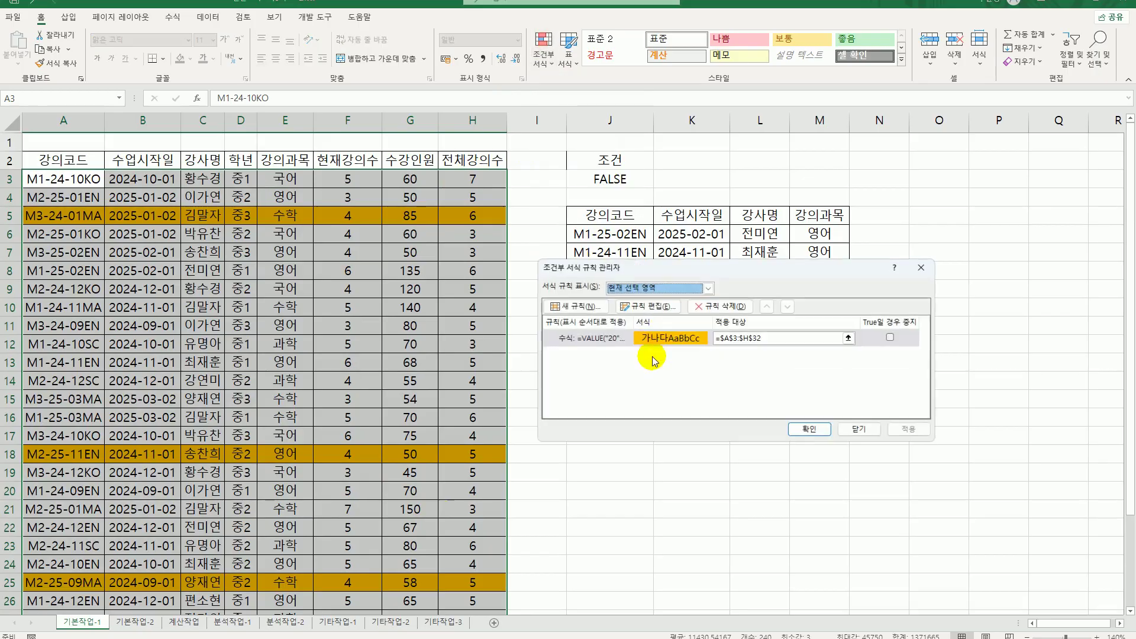
{"action": "left_click", "coordinate": [630, 342]}
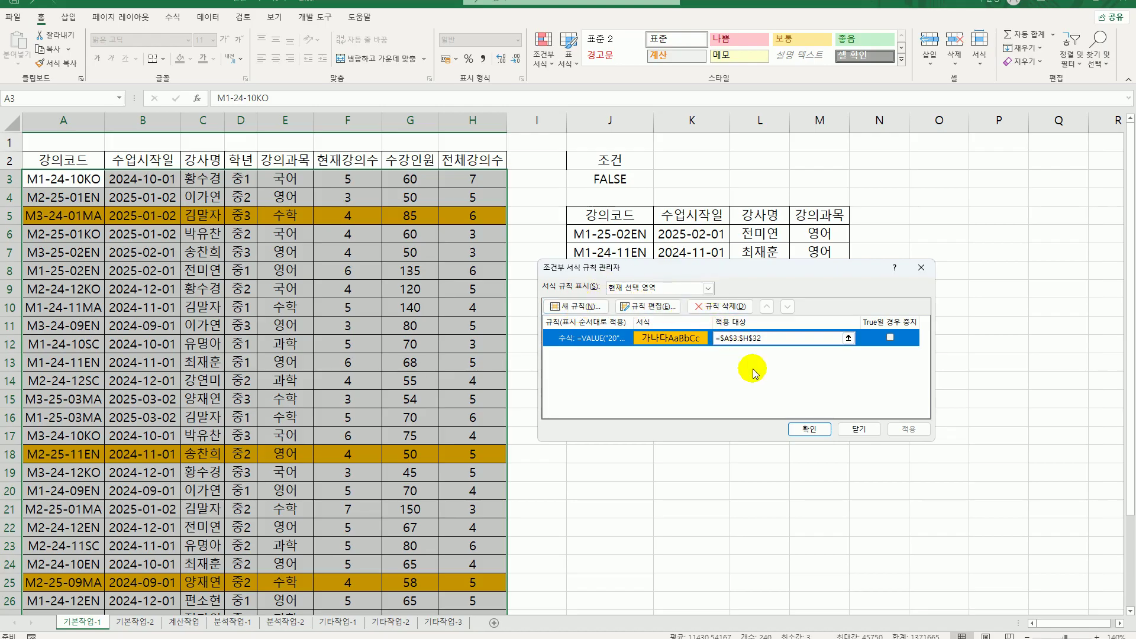
{"action": "left_click", "coordinate": [866, 428]}
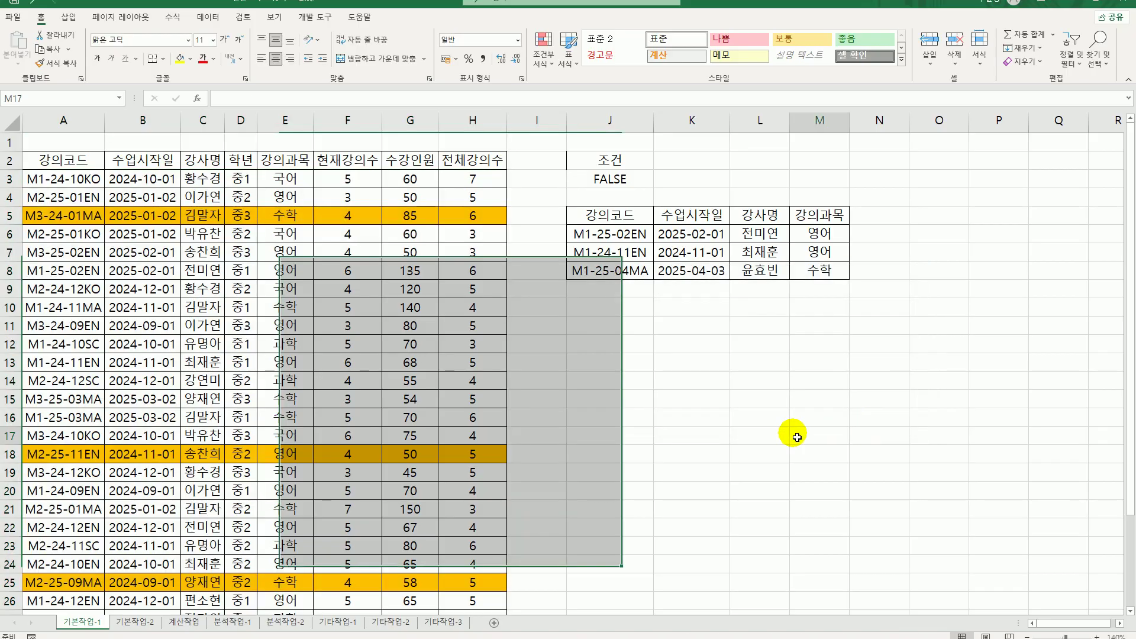
{"action": "left_click", "coordinate": [799, 436]}
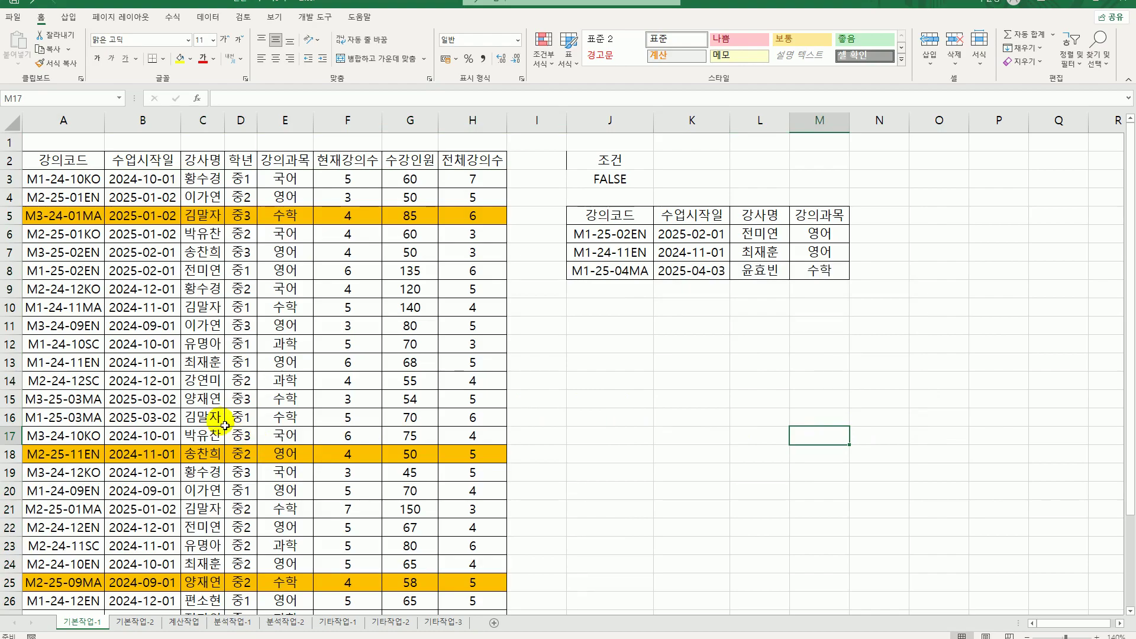
For the 기본작업-2 sheet, centre the printed page both horizontally and vertically in the page setup.
{"action": "left_click", "coordinate": [135, 621]}
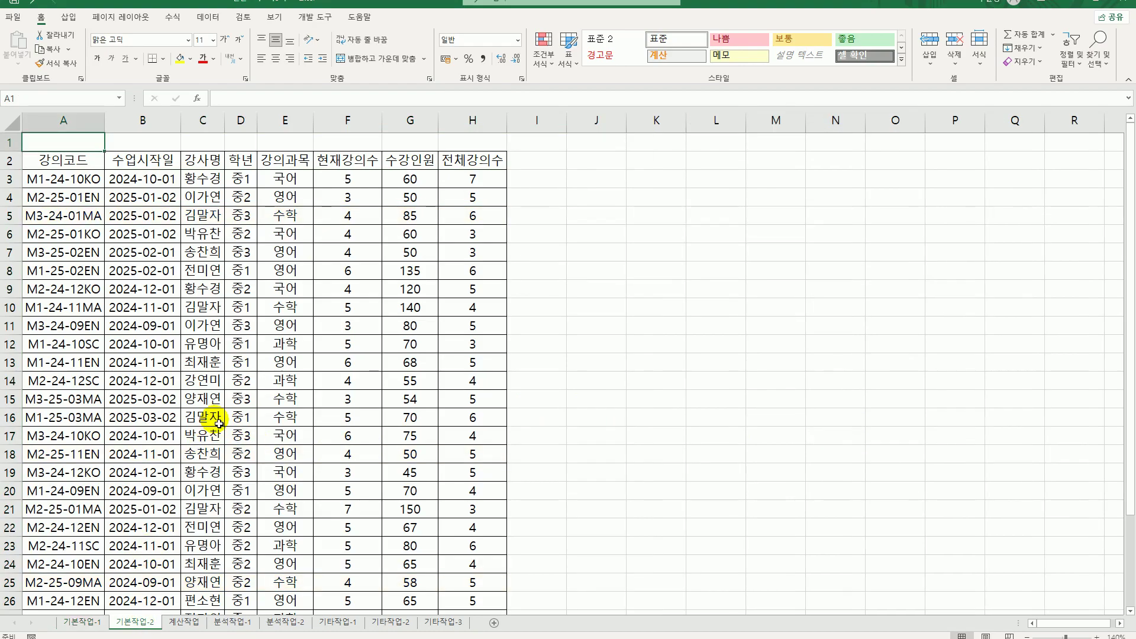
{"action": "left_click", "coordinate": [132, 197]}
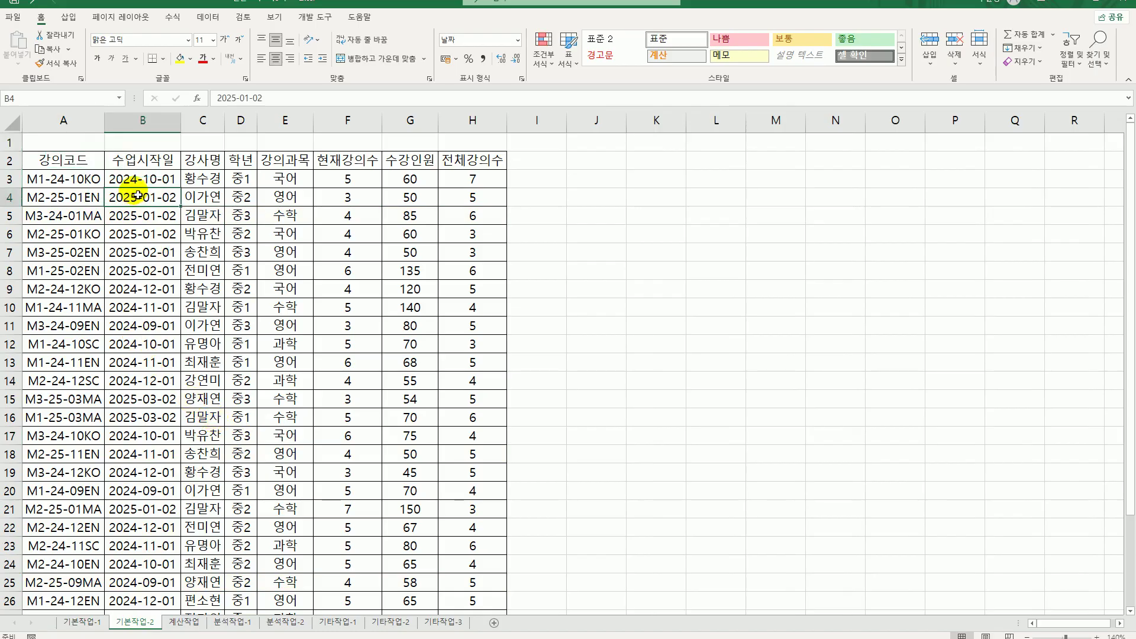
{"action": "left_click", "coordinate": [130, 26]}
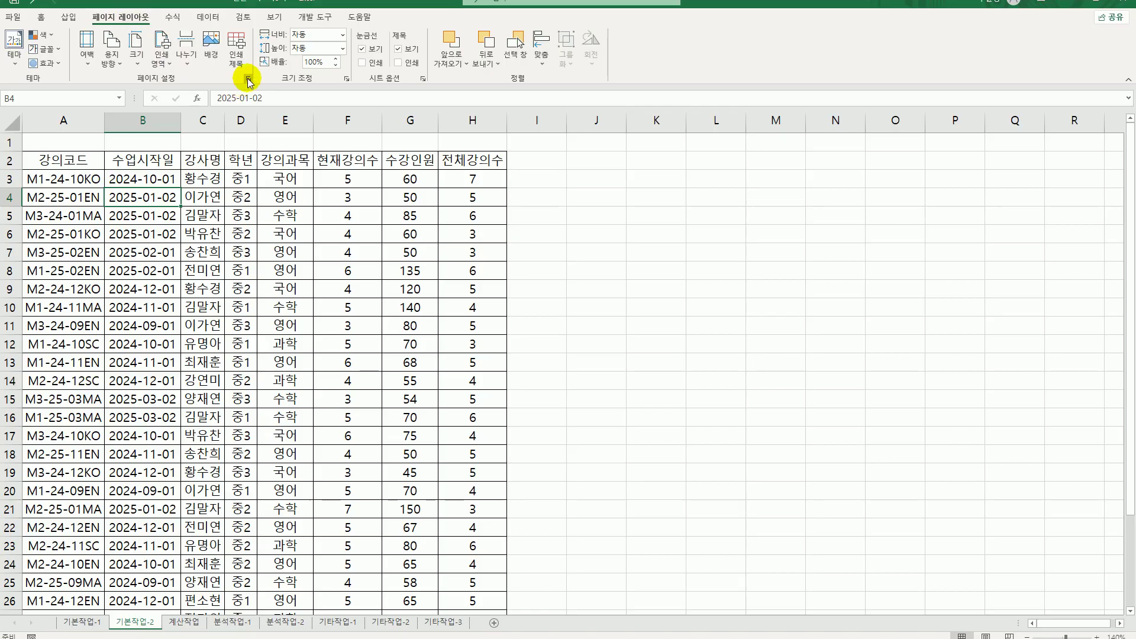
{"action": "left_click", "coordinate": [248, 78]}
{"action": "left_click", "coordinate": [651, 203]}
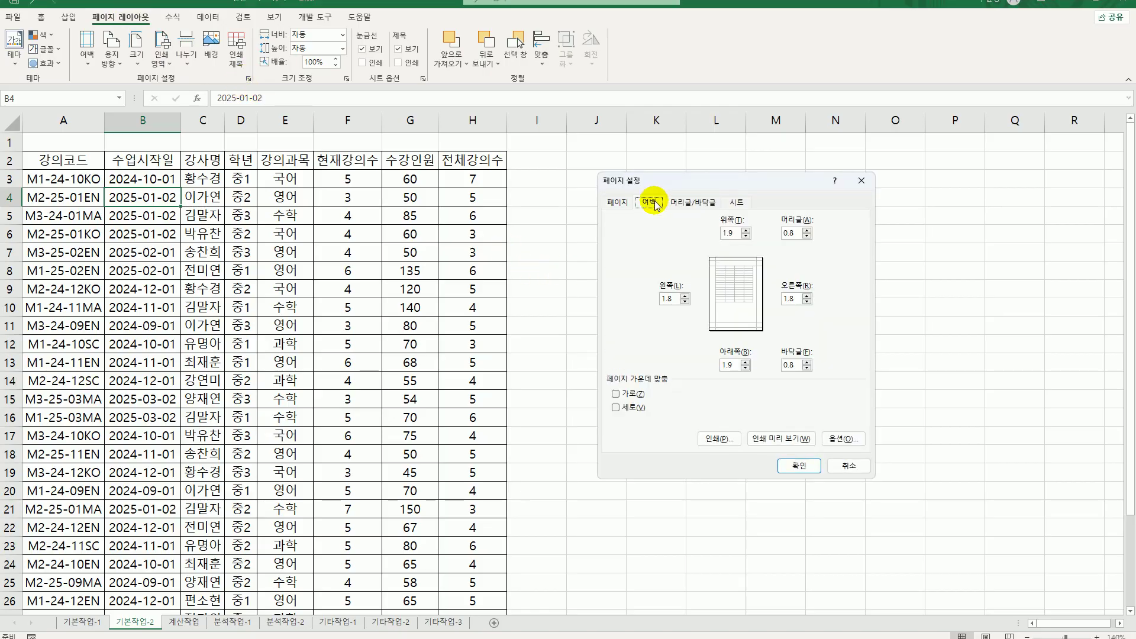
{"action": "left_click", "coordinate": [621, 394]}
{"action": "left_click", "coordinate": [617, 408]}
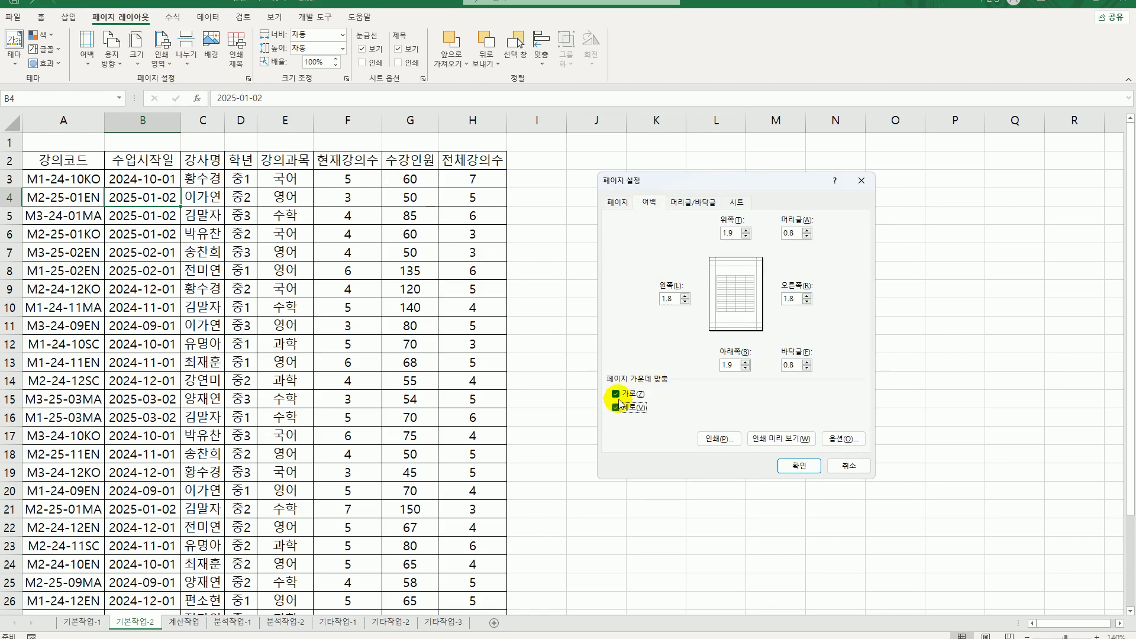
Add a custom header whose left section reads "인쇄 날짜 : " followed by the automatic date code &[날짜].
{"action": "left_click", "coordinate": [690, 203]}
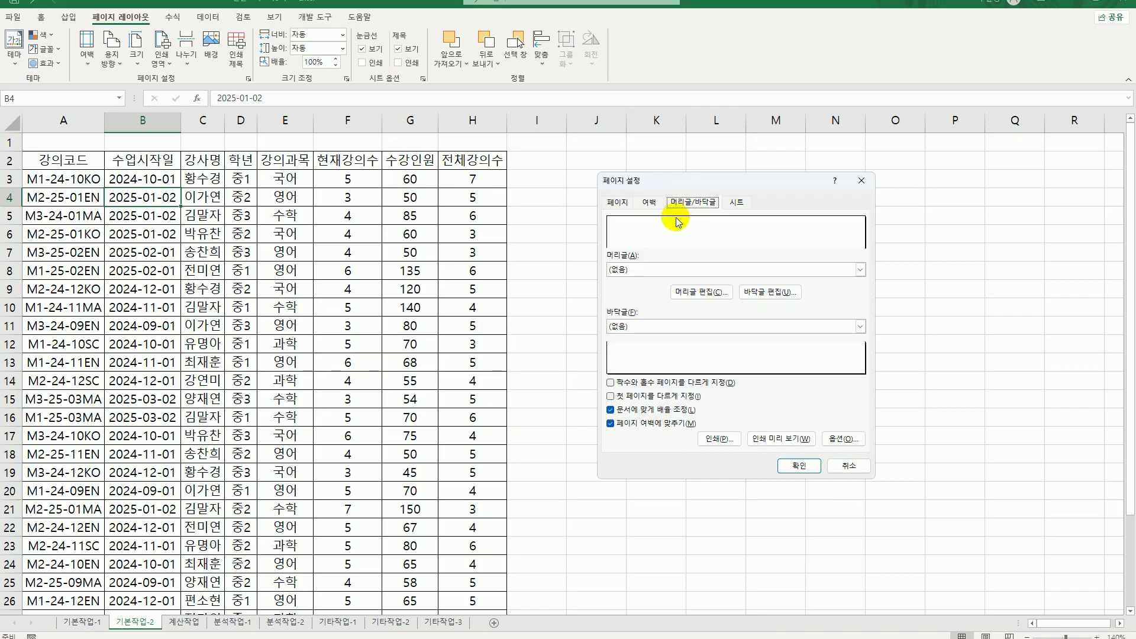
{"action": "left_click", "coordinate": [698, 294]}
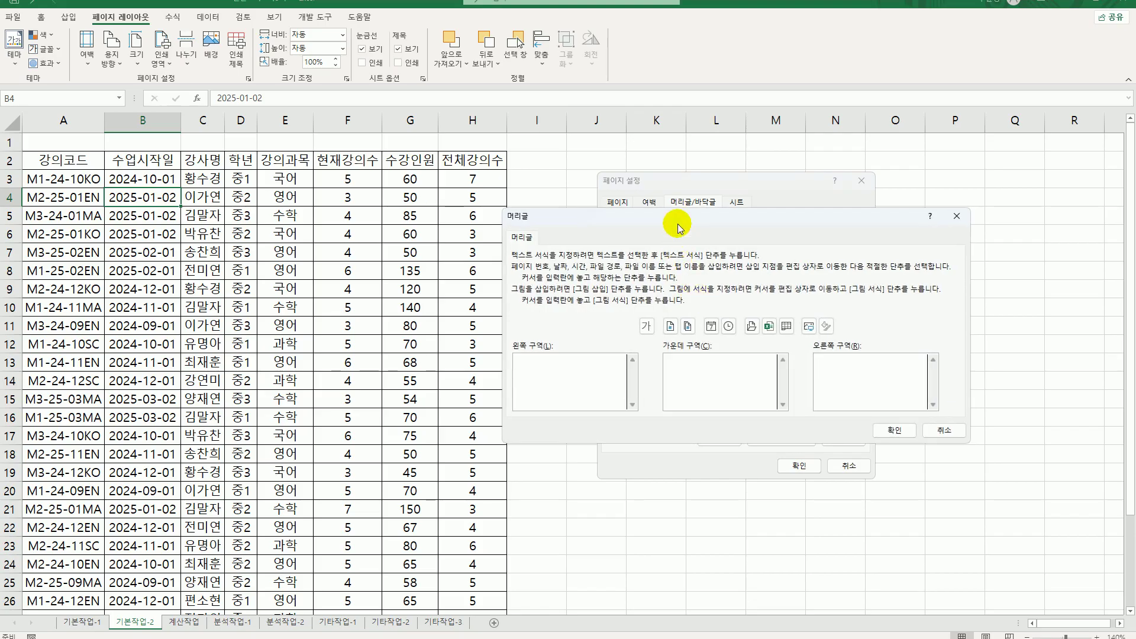
{"action": "left_click_drag", "start_coordinate": [679, 223], "coordinate": [627, 333]}
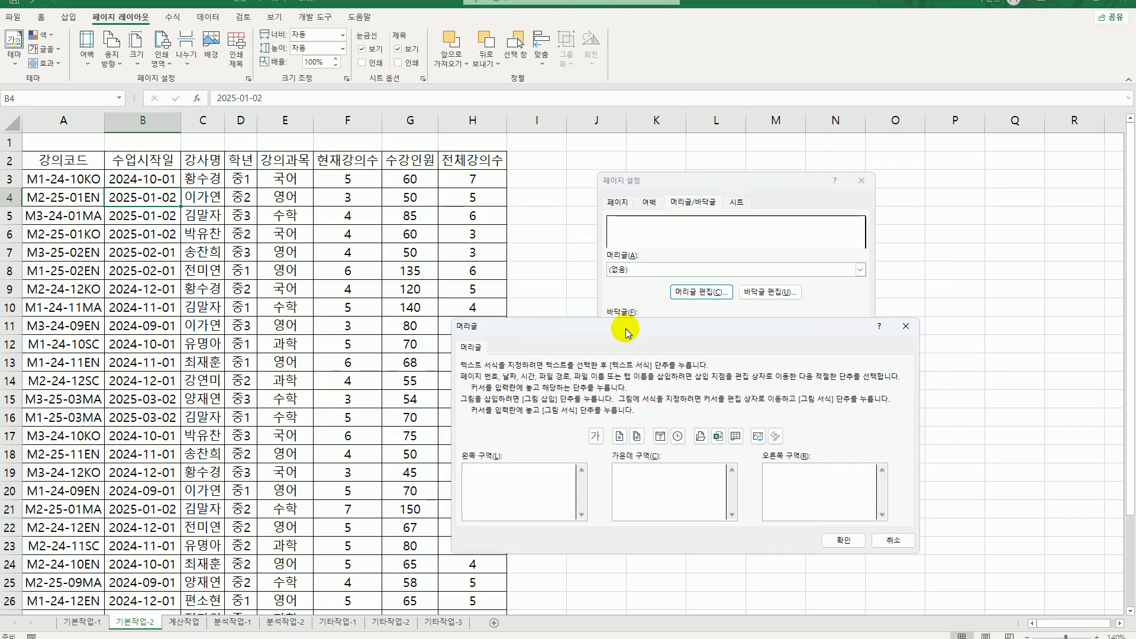
{"action": "left_click", "coordinate": [507, 485]}
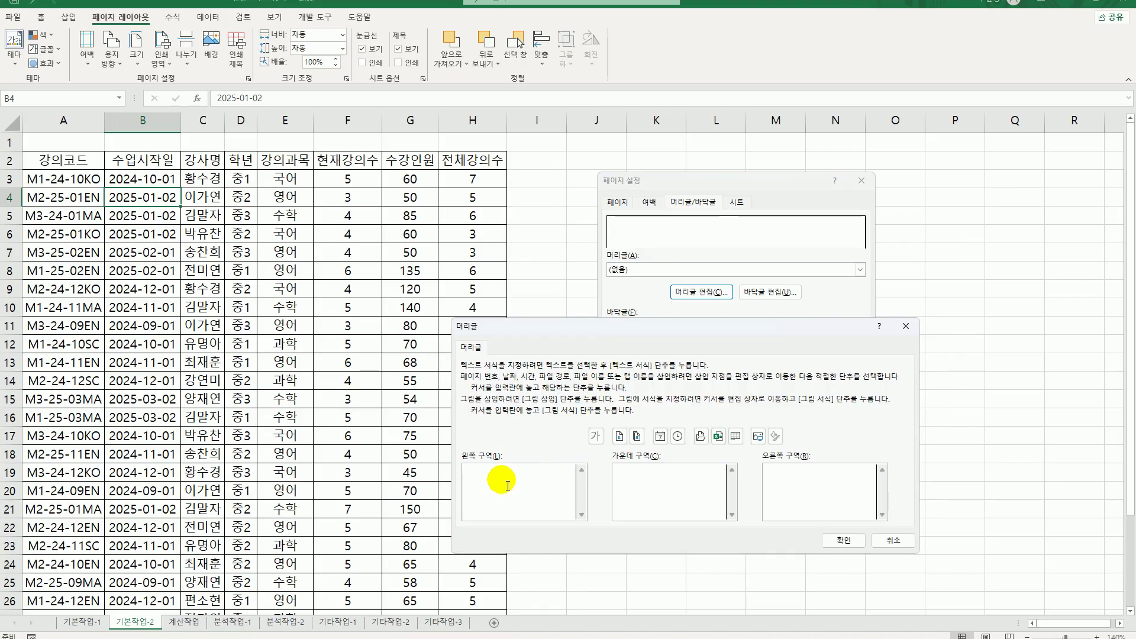
{"action": "type", "text": "dls"}
{"action": "key", "text": "BackSpace"}
{"action": "key", "text": "BackSpace"}
{"action": "key", "text": "BackSpace"}
{"action": "key", "text": "Hangul"}
{"action": "type", "text": "인쇄 날짜 :"}
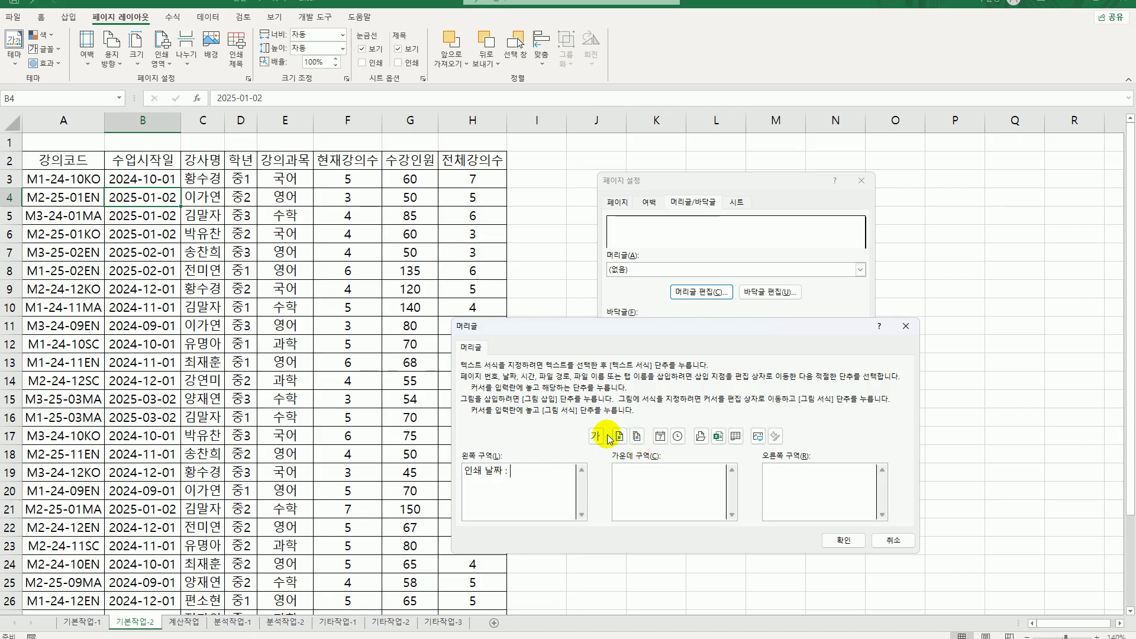
{"action": "left_click", "coordinate": [660, 438]}
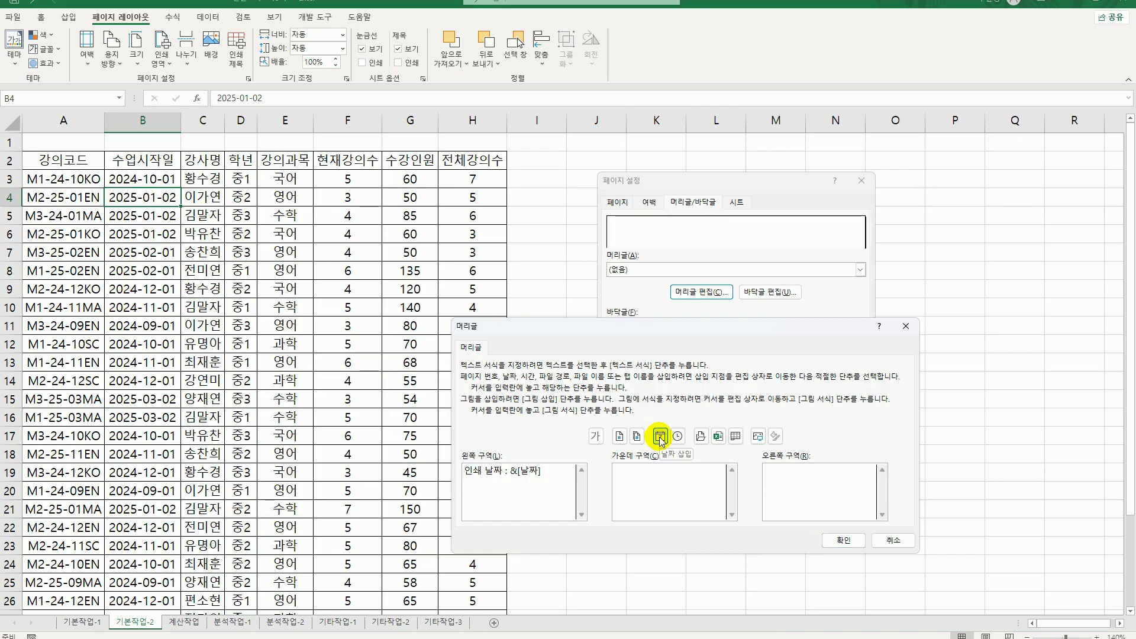
{"action": "left_click", "coordinate": [840, 540]}
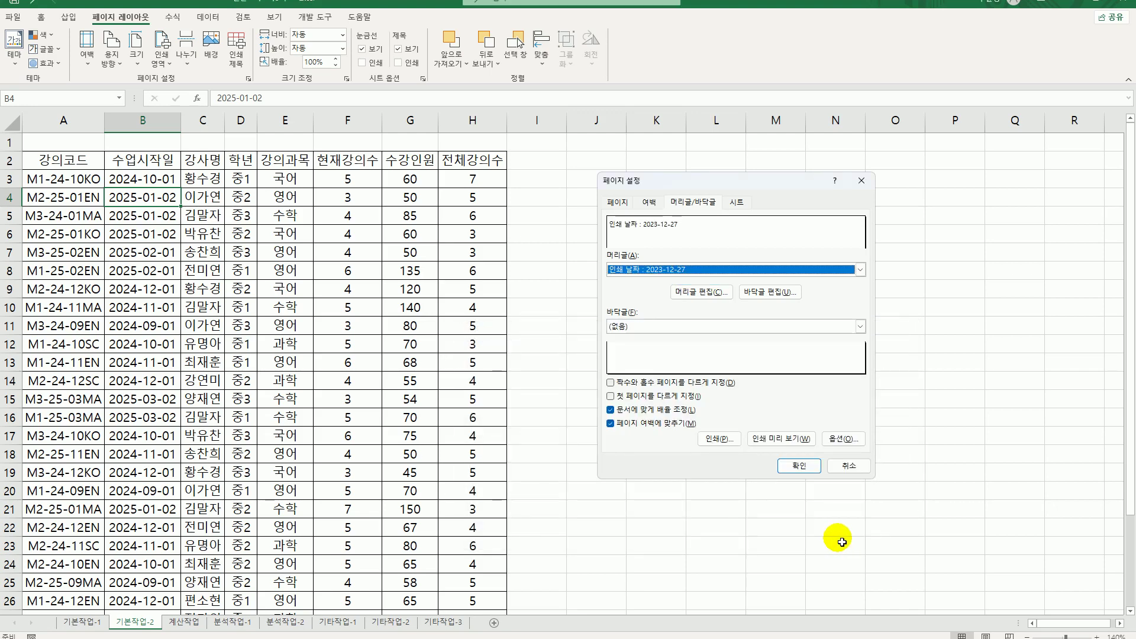
Set the print area to A2:H32, review the margin settings and apply the page setup.
{"action": "left_click", "coordinate": [734, 202]}
{"action": "left_click", "coordinate": [698, 222]}
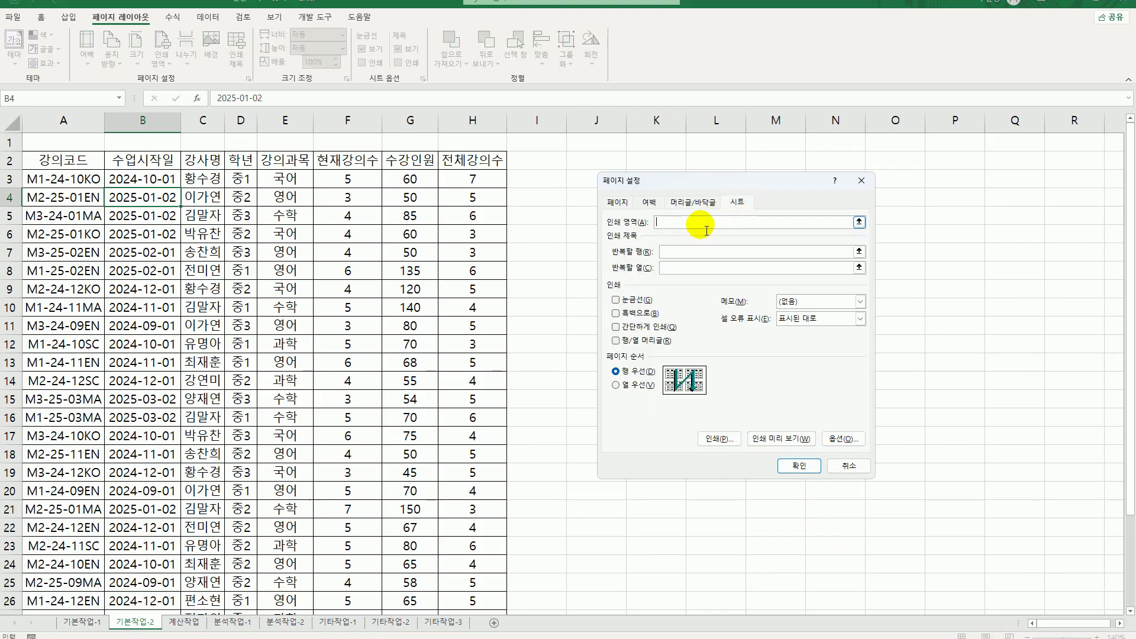
{"action": "left_click_drag", "start_coordinate": [55, 160], "coordinate": [476, 583]}
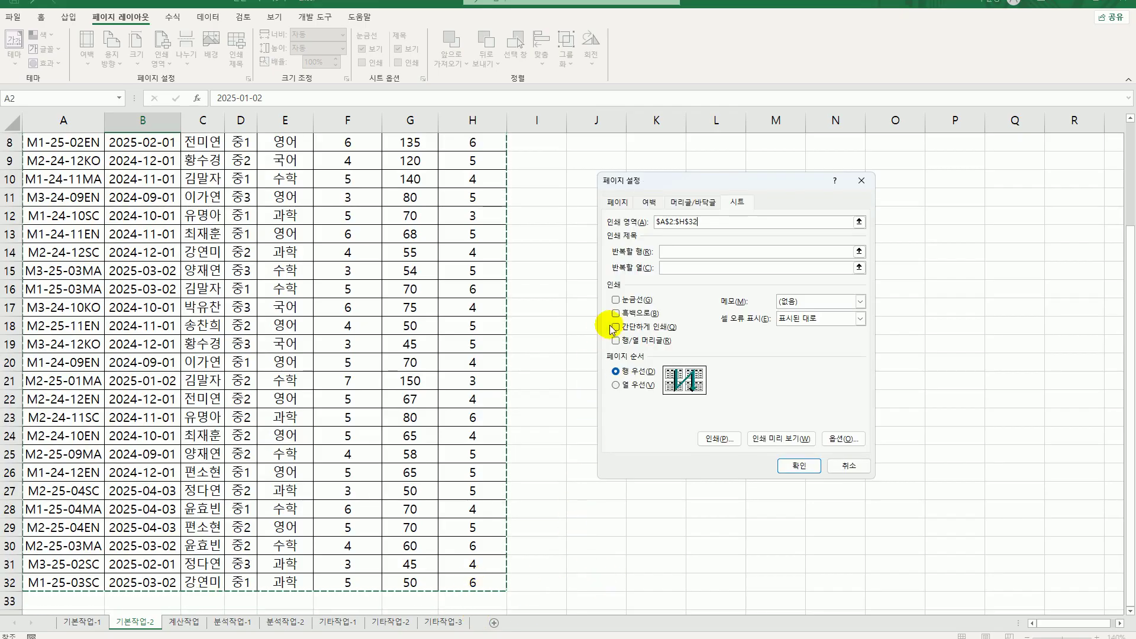
{"action": "left_click", "coordinate": [650, 203]}
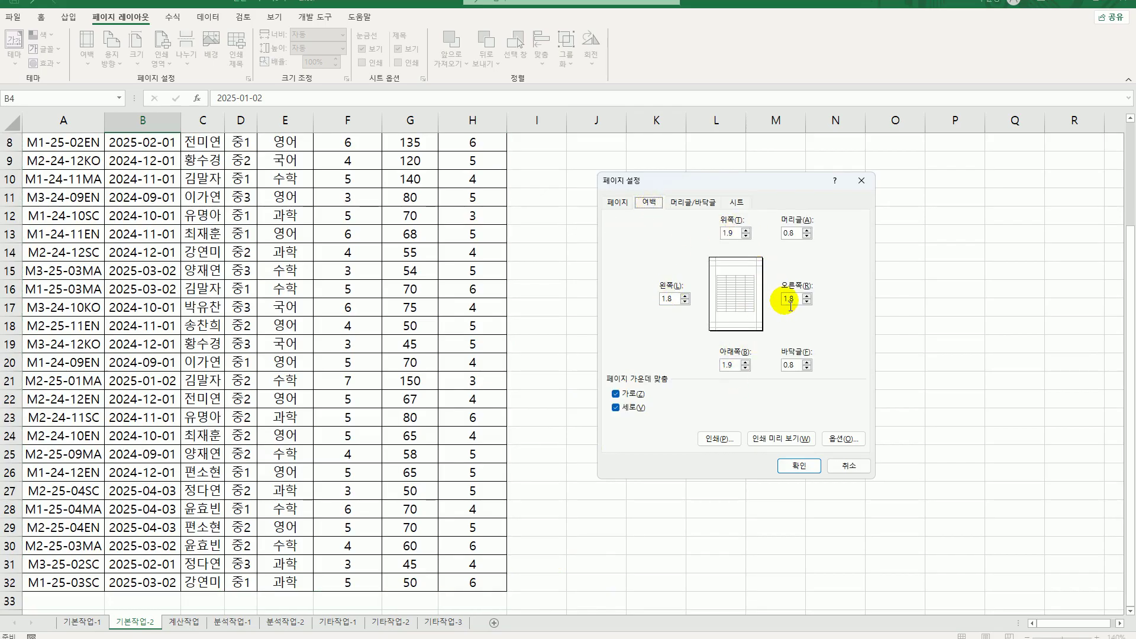
{"action": "left_click", "coordinate": [795, 465]}
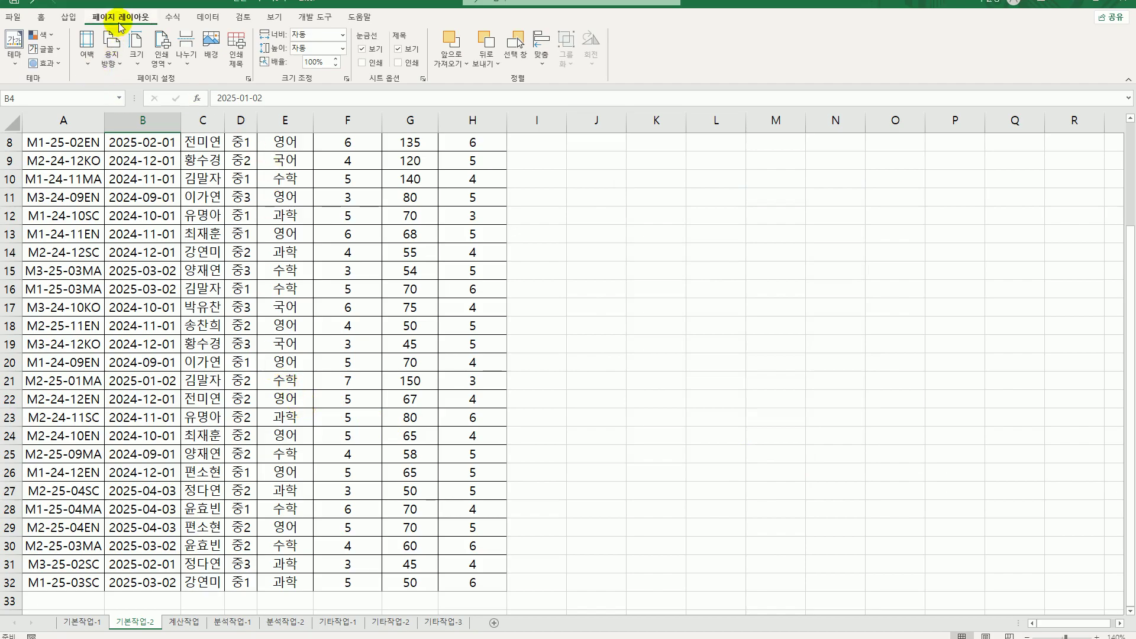
Apply the narrow (좁게) margin preset to the 기본작업-2 sheet.
{"action": "left_click", "coordinate": [87, 46]}
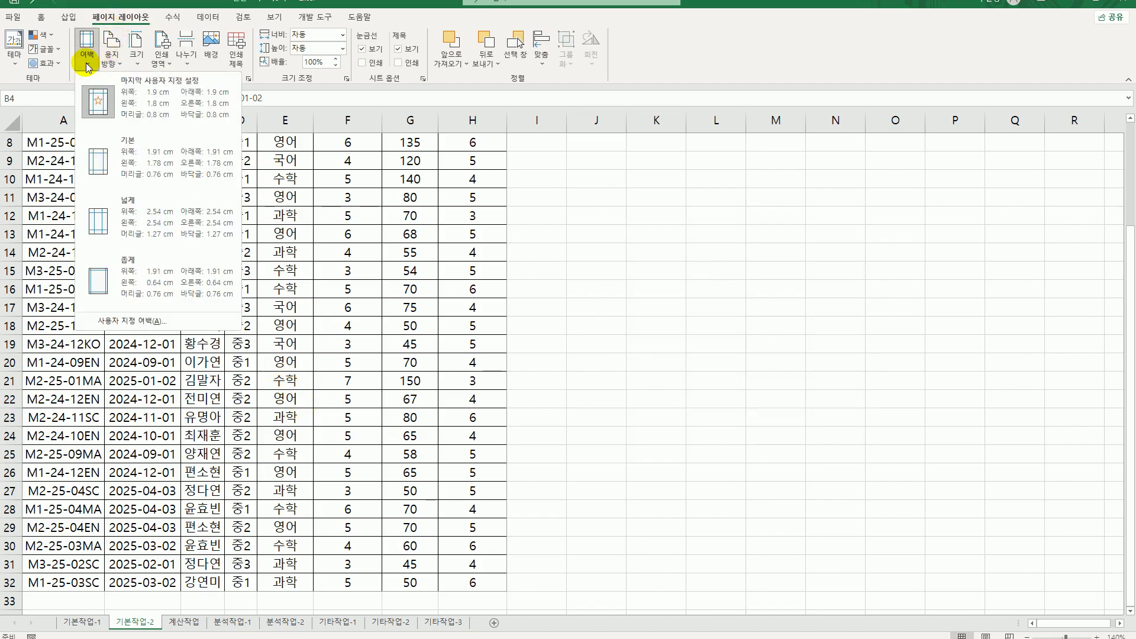
{"action": "left_click", "coordinate": [118, 287]}
{"action": "scroll", "coordinate": [278, 367], "scroll_direction": "up", "scroll_amount": 3}
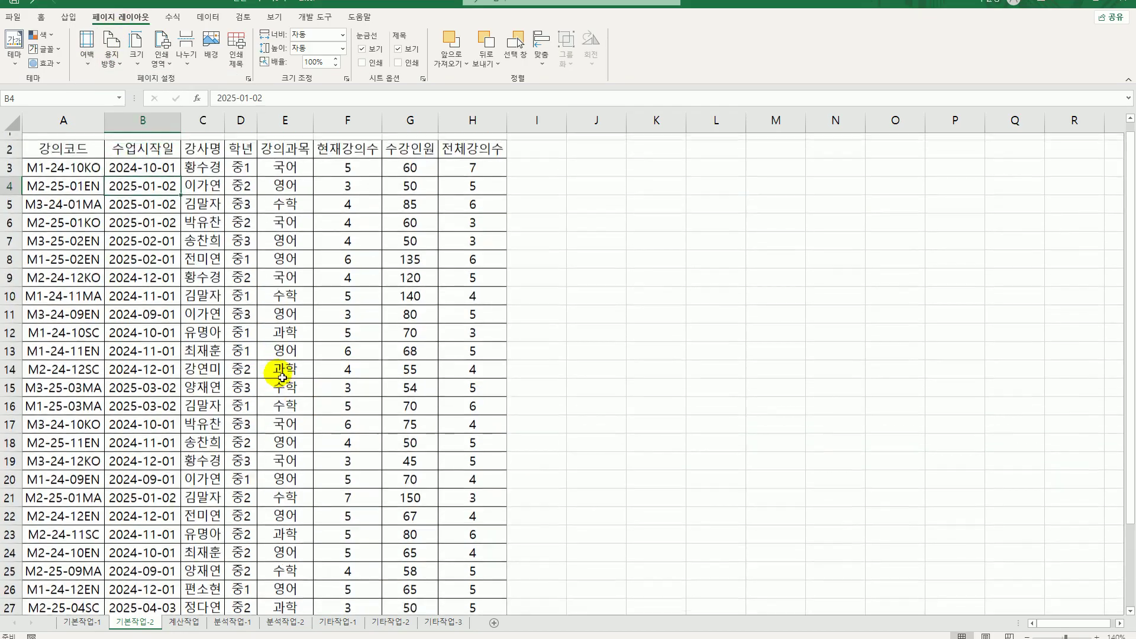
Check the sheet's margin values and centring options in the page setup, and leave without changes.
{"action": "left_click", "coordinate": [92, 161]}
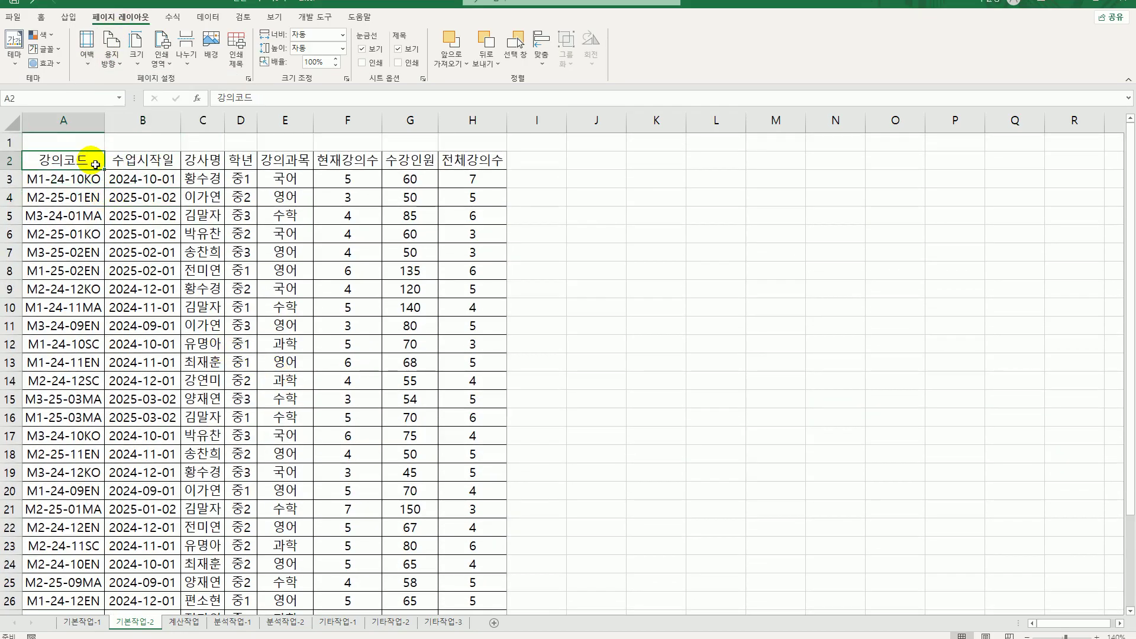
{"action": "left_click", "coordinate": [248, 78]}
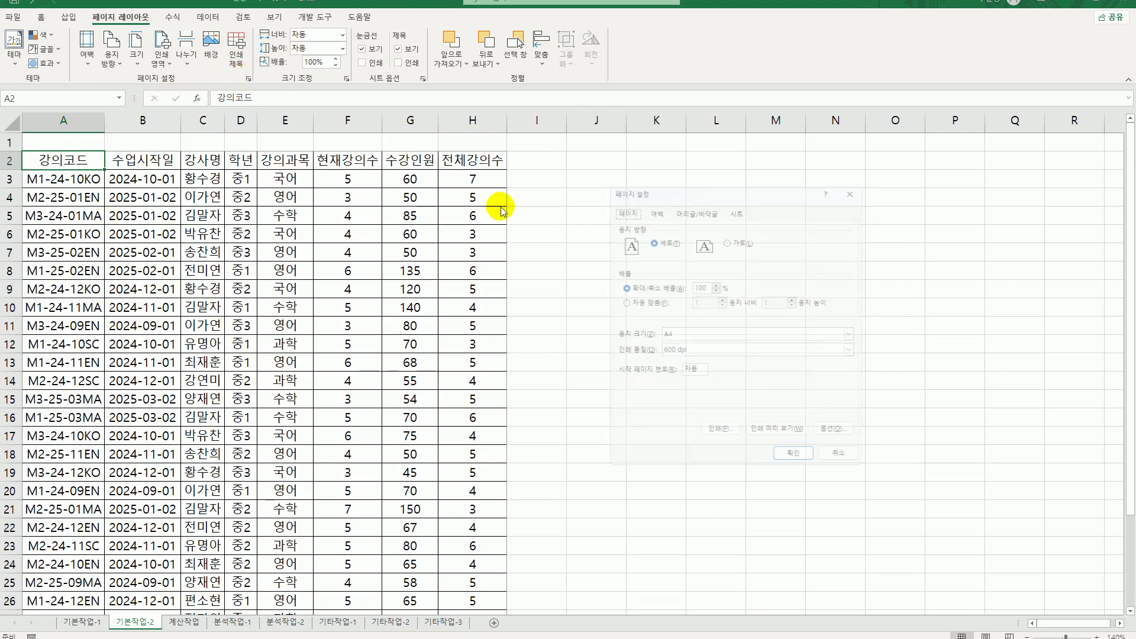
{"action": "left_click", "coordinate": [649, 203]}
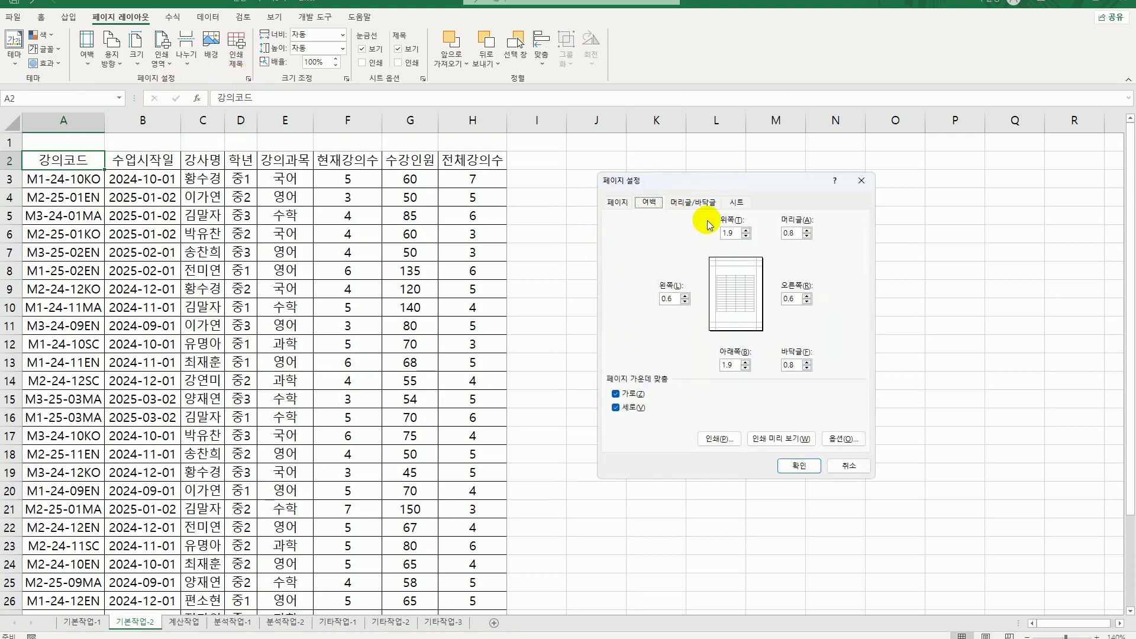
{"action": "left_click", "coordinate": [847, 470]}
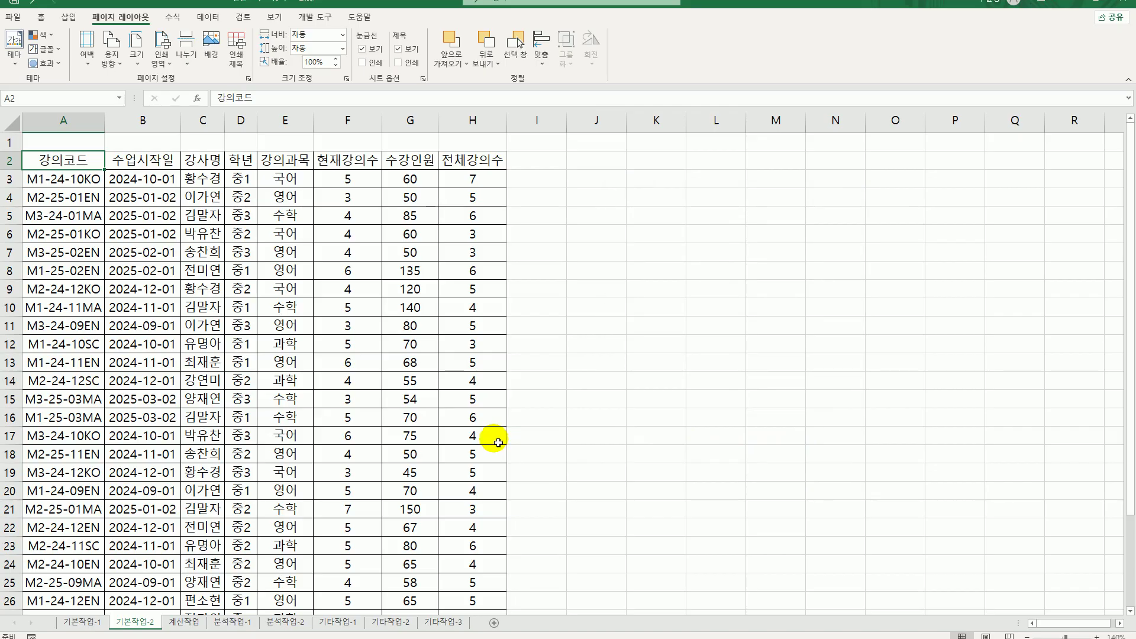
On the 계산작업 sheet, enter =YEAR(C3) in B3 to extract the year from the first 수업시작일.
{"action": "left_click", "coordinate": [181, 625]}
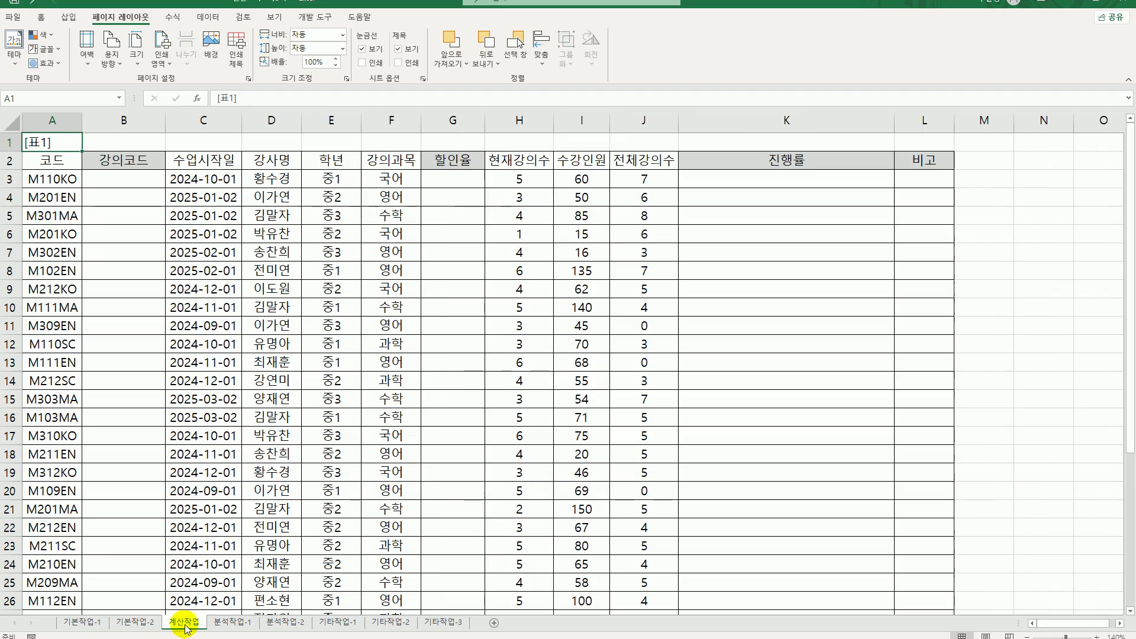
{"action": "left_click", "coordinate": [145, 189]}
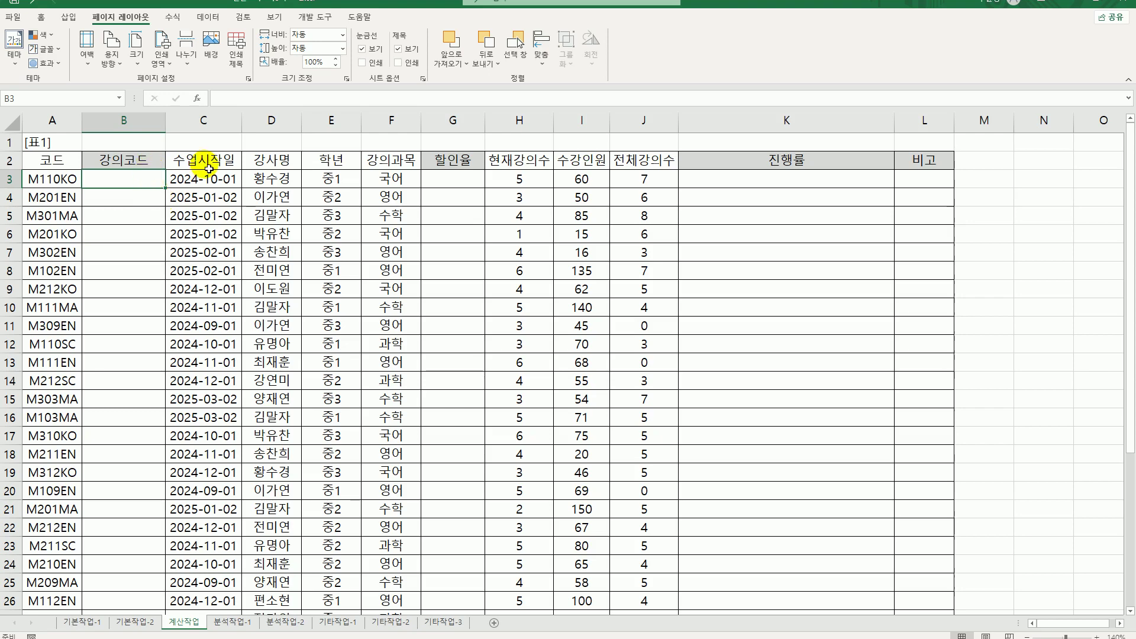
{"action": "left_click", "coordinate": [56, 186]}
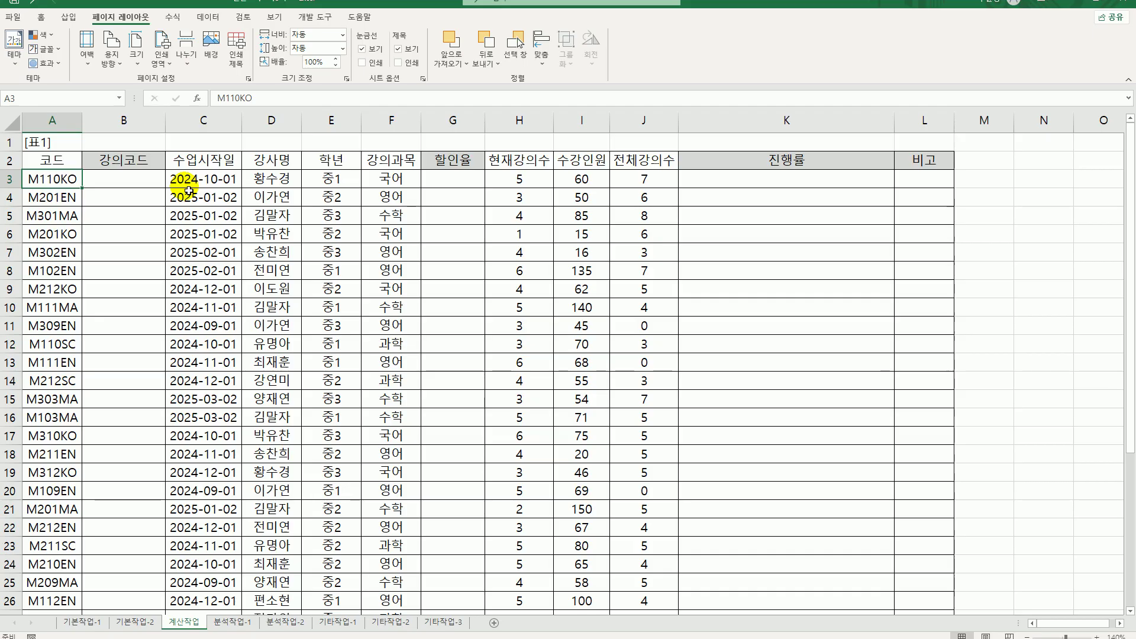
{"action": "left_click", "coordinate": [122, 181]}
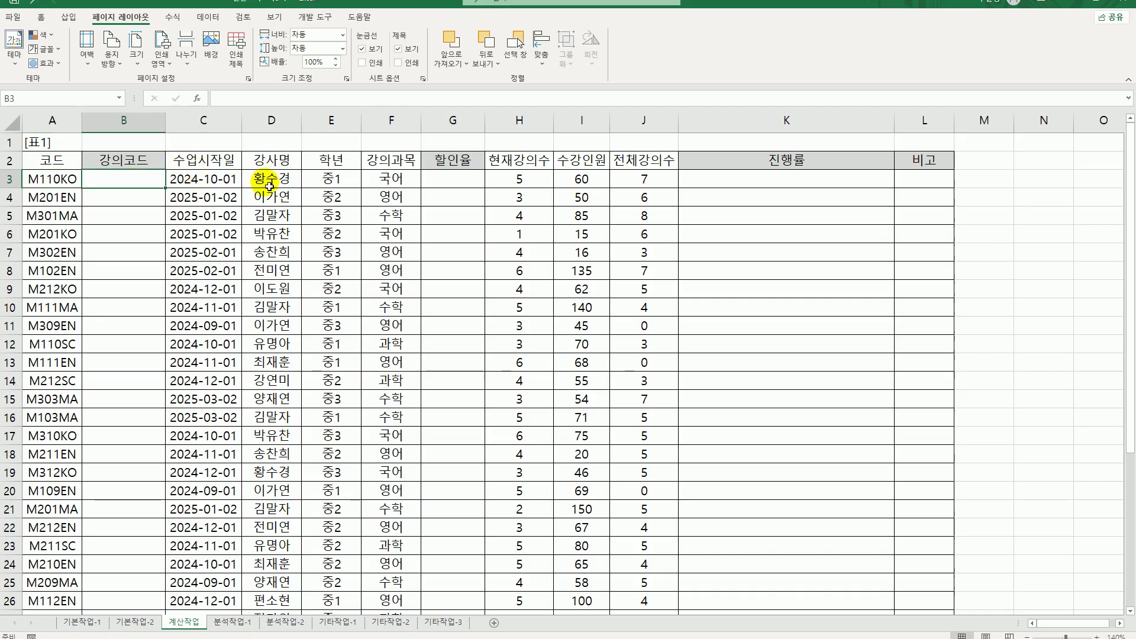
{"action": "type", "text": "="}
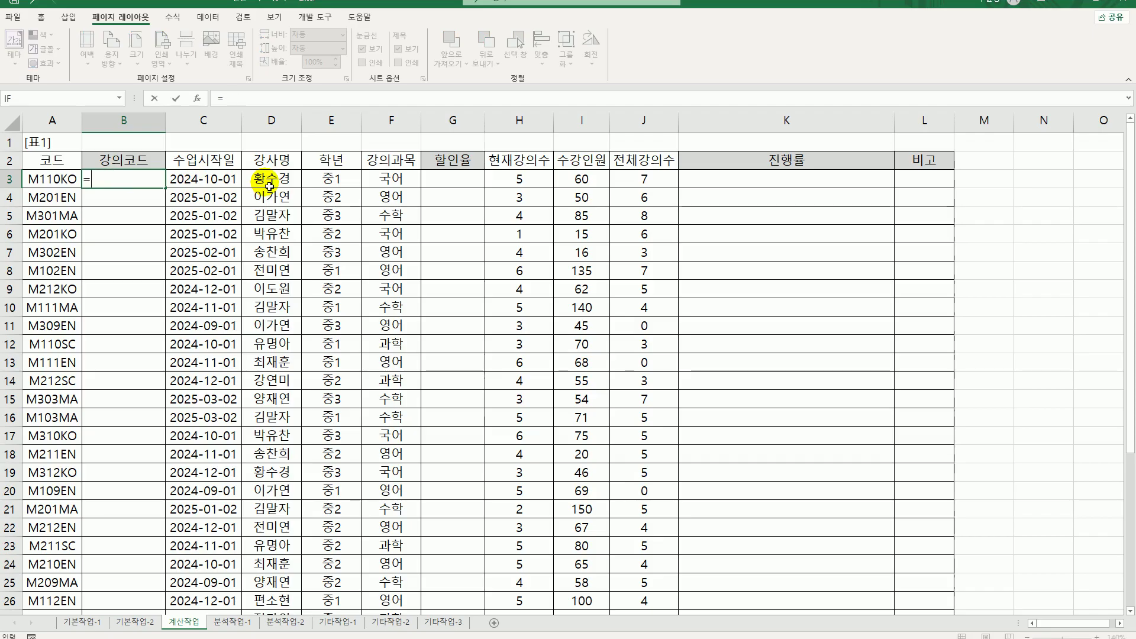
{"action": "type", "text": "year"}
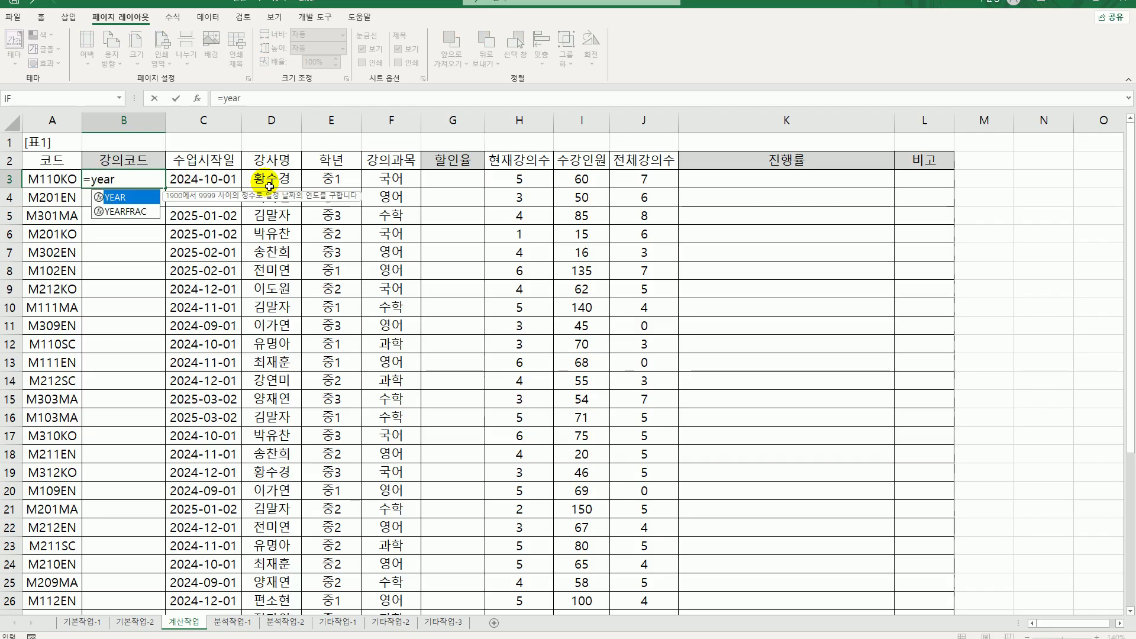
{"action": "key", "text": "Tab"}
{"action": "key", "text": "Right"}
{"action": "type", "text": ")"}
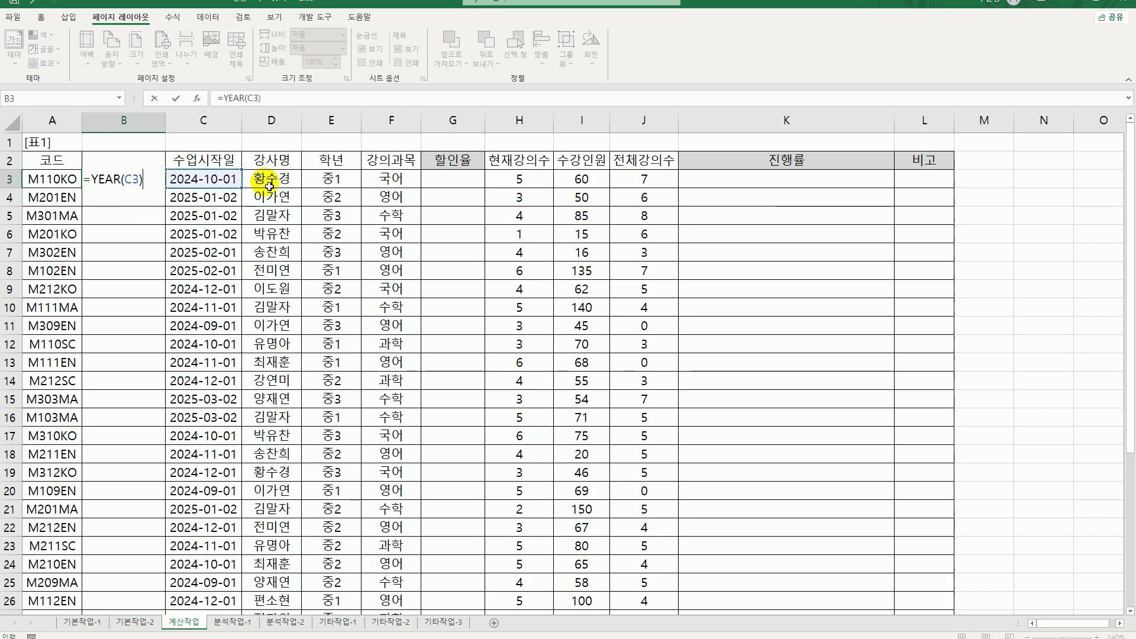
{"action": "key", "text": "Return"}
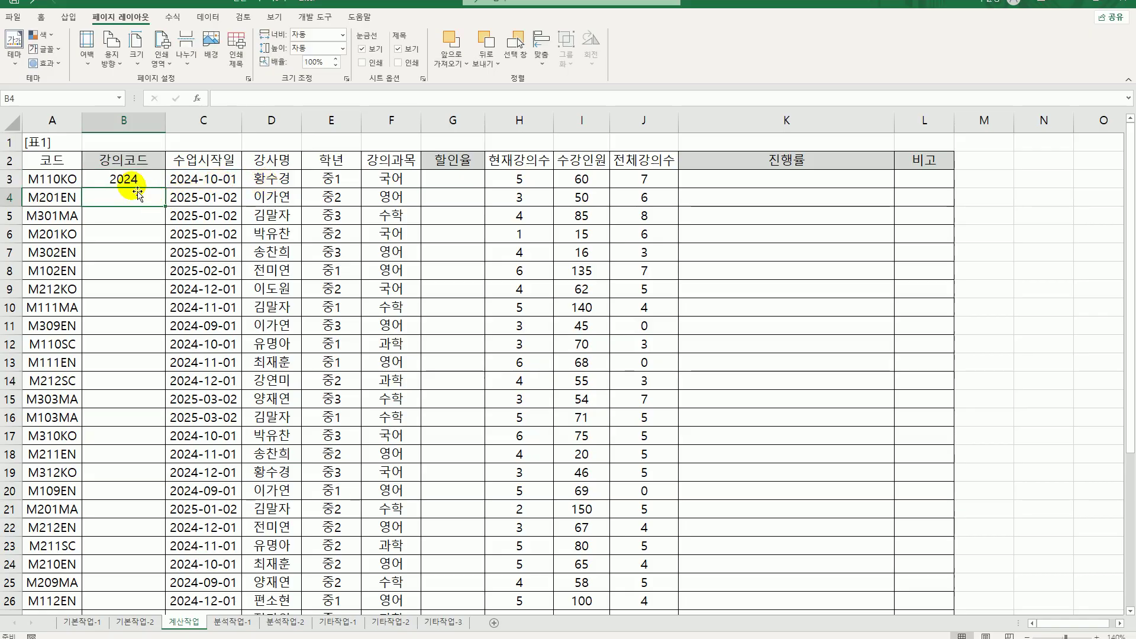
Wrap the year formula in B3 with RIGHT so it reads =RIGHT(YEAR(C3),2).
{"action": "left_click", "coordinate": [125, 181]}
{"action": "double_click", "coordinate": [123, 179]}
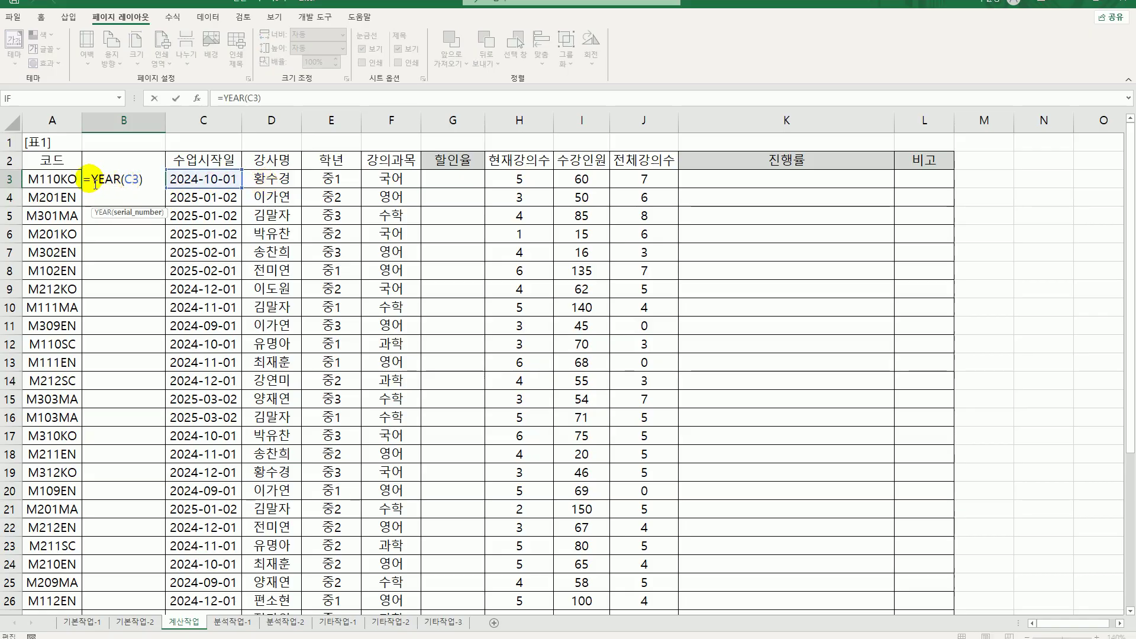
{"action": "left_click", "coordinate": [93, 181]}
{"action": "type", "text": "righ"}
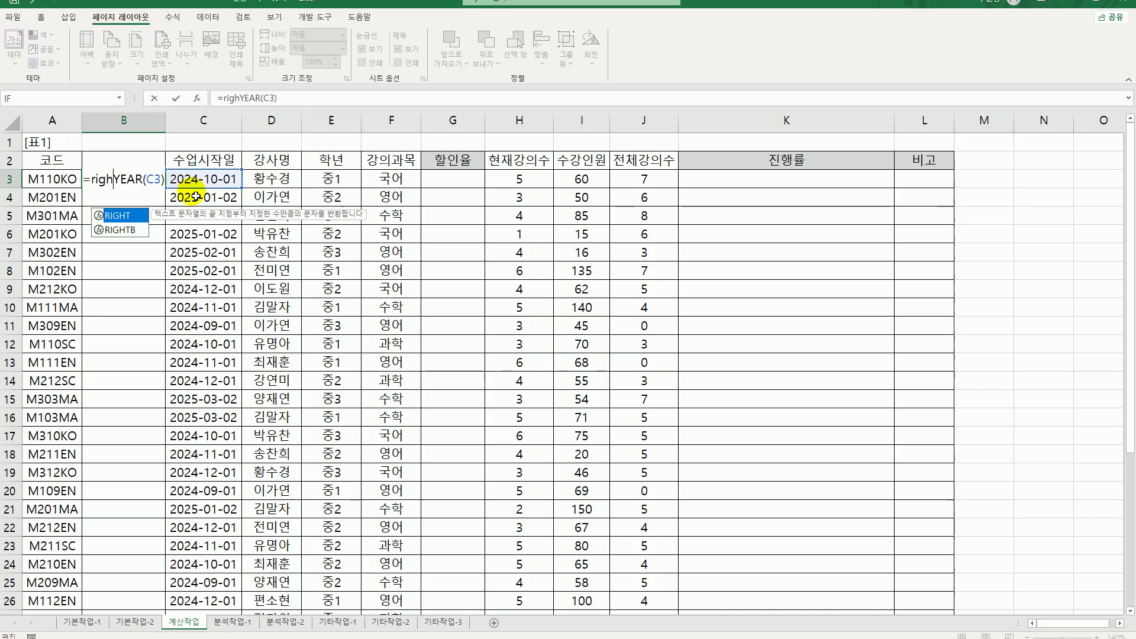
{"action": "key", "text": "Tab"}
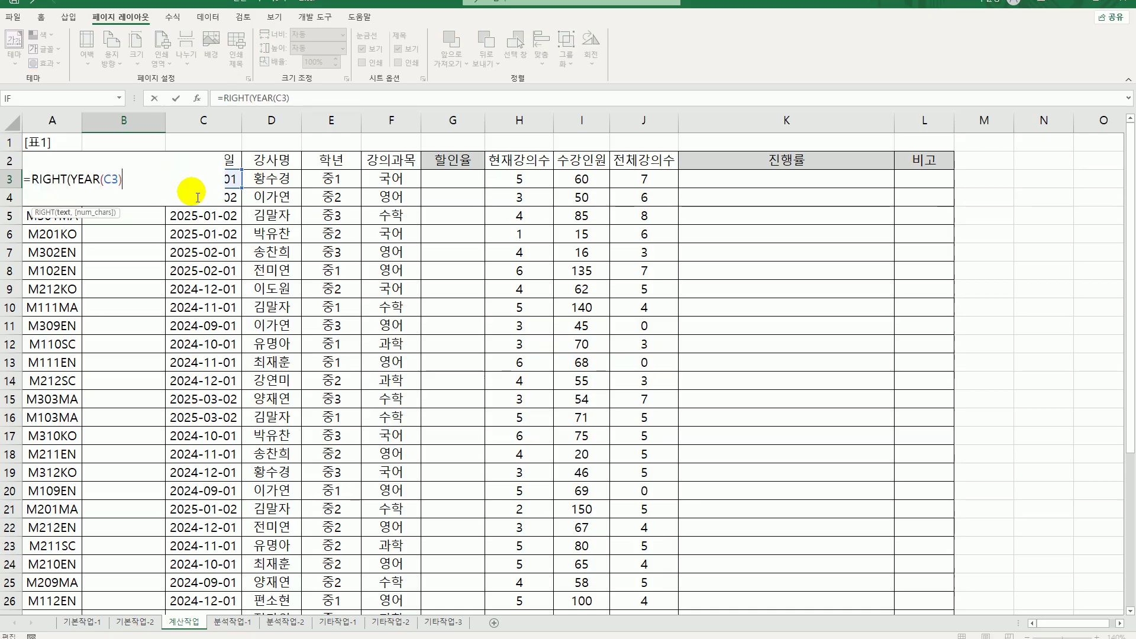
{"action": "type", "text": ",2)"}
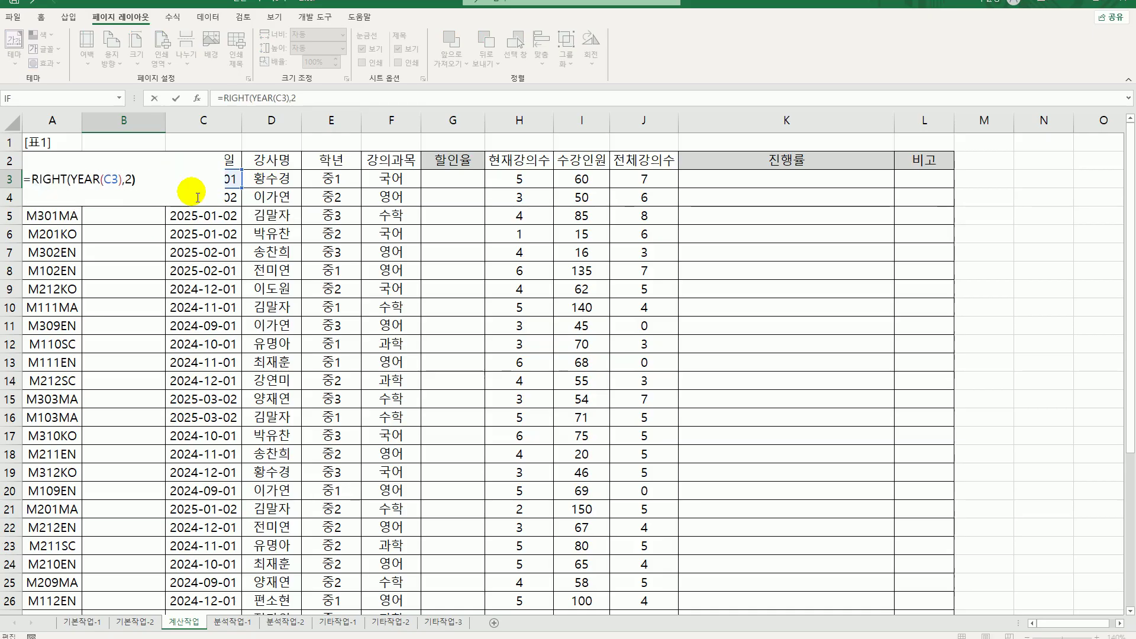
{"action": "key", "text": "Return"}
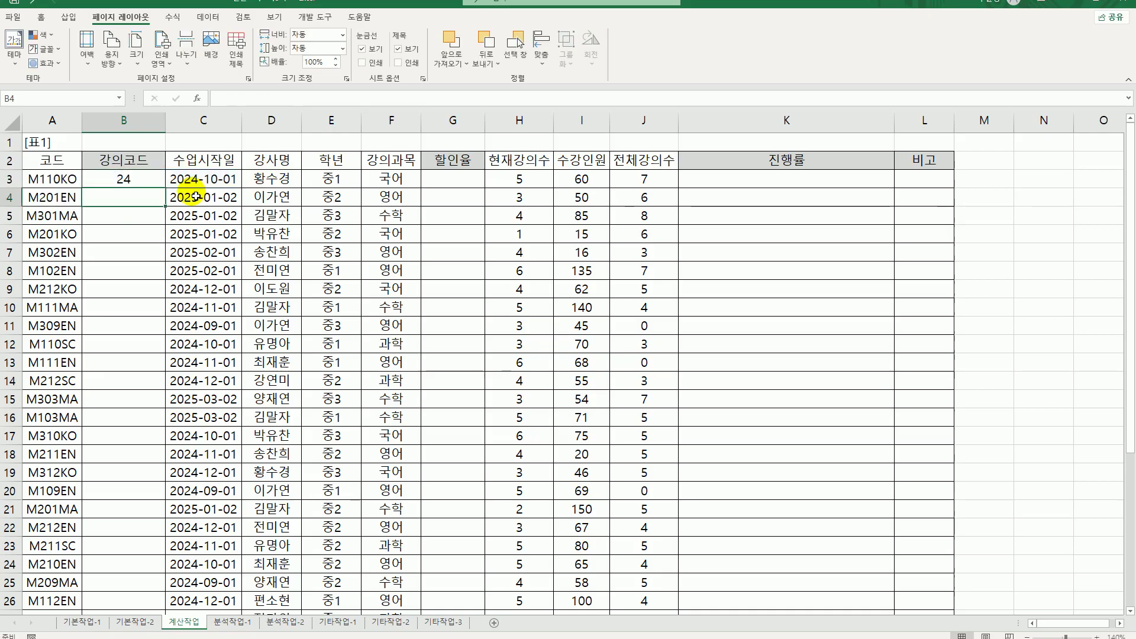
Prefix the two-digit year expression in B3 with a joined hyphen, giving ="-" & RIGHT(YEAR(C3),2).
{"action": "left_click", "coordinate": [128, 186]}
{"action": "double_click", "coordinate": [128, 185]}
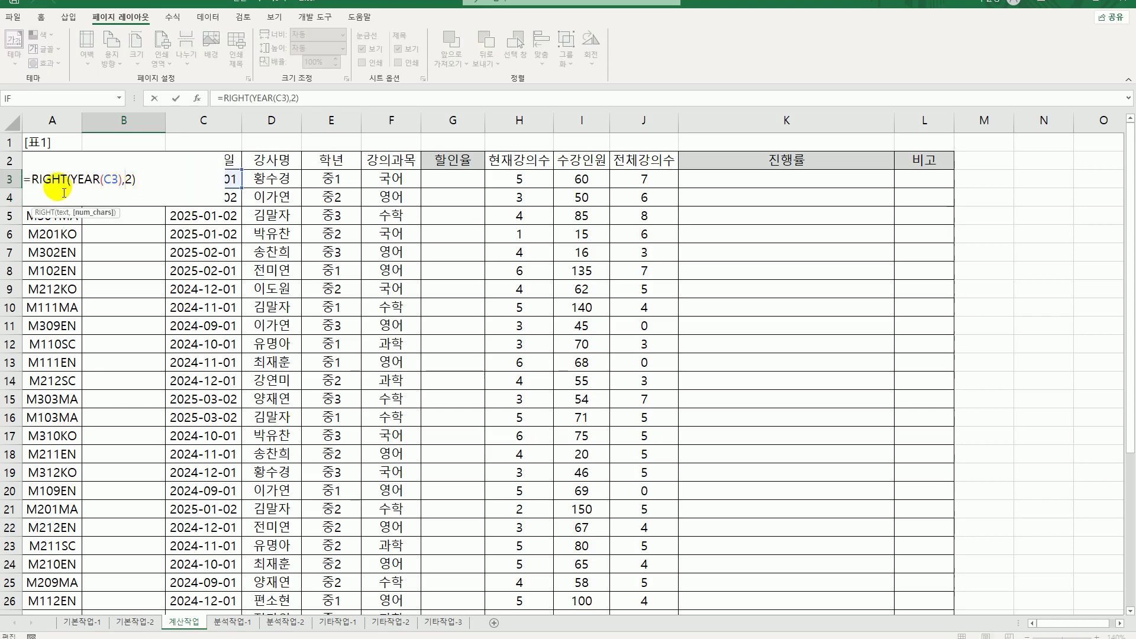
{"action": "left_click", "coordinate": [32, 182]}
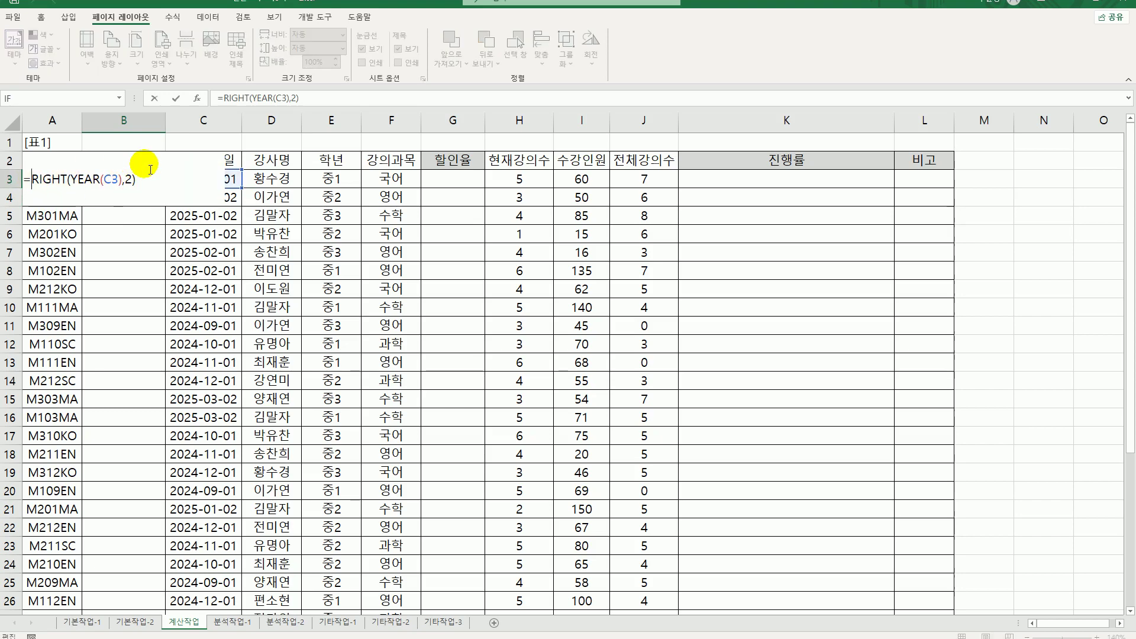
{"action": "type", "text": "&\"-\""}
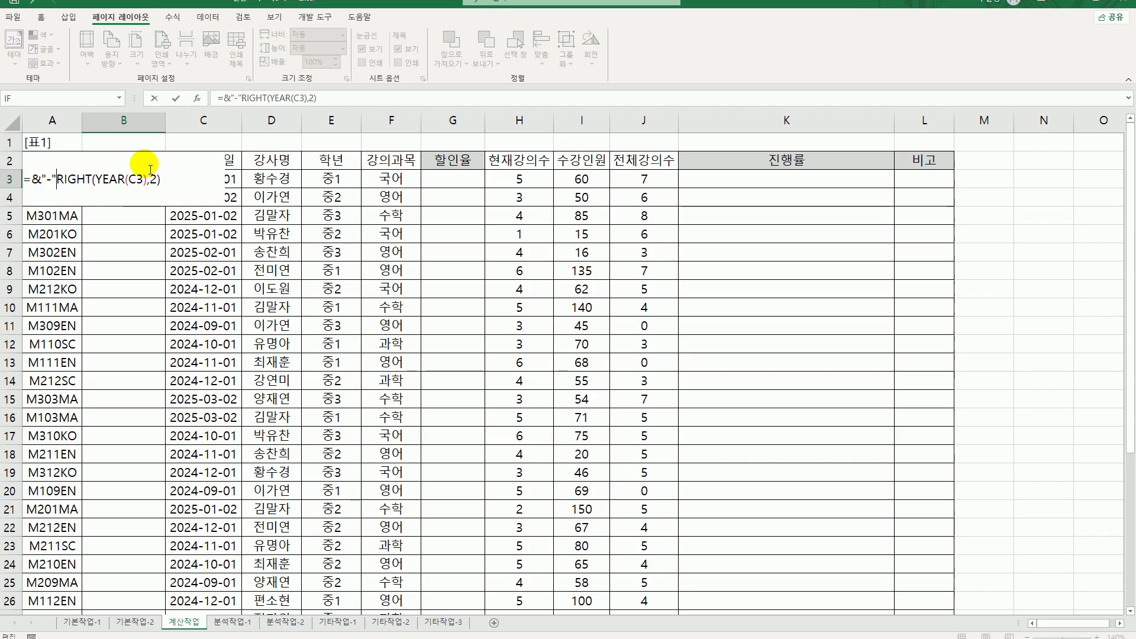
{"action": "key", "text": "Left"}
{"action": "key", "text": "Left"}
{"action": "key", "text": "Left"}
{"action": "key", "text": "Left"}
{"action": "key", "text": "Delete"}
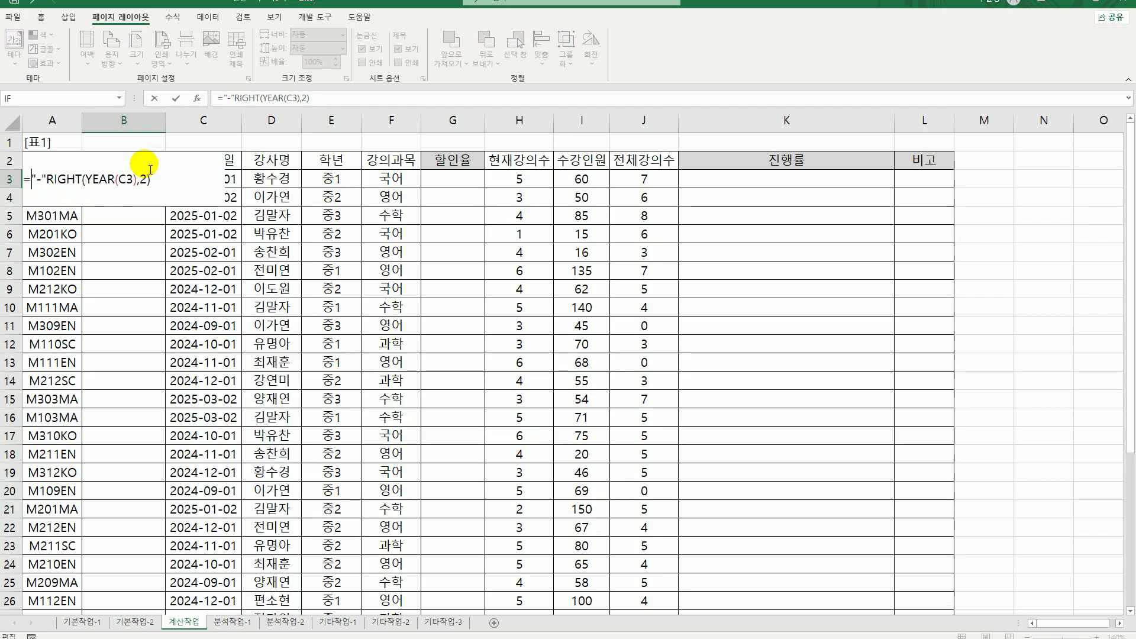
{"action": "key", "text": "Right"}
{"action": "key", "text": "Right"}
{"action": "key", "text": "Right"}
{"action": "type", "text": "& "}
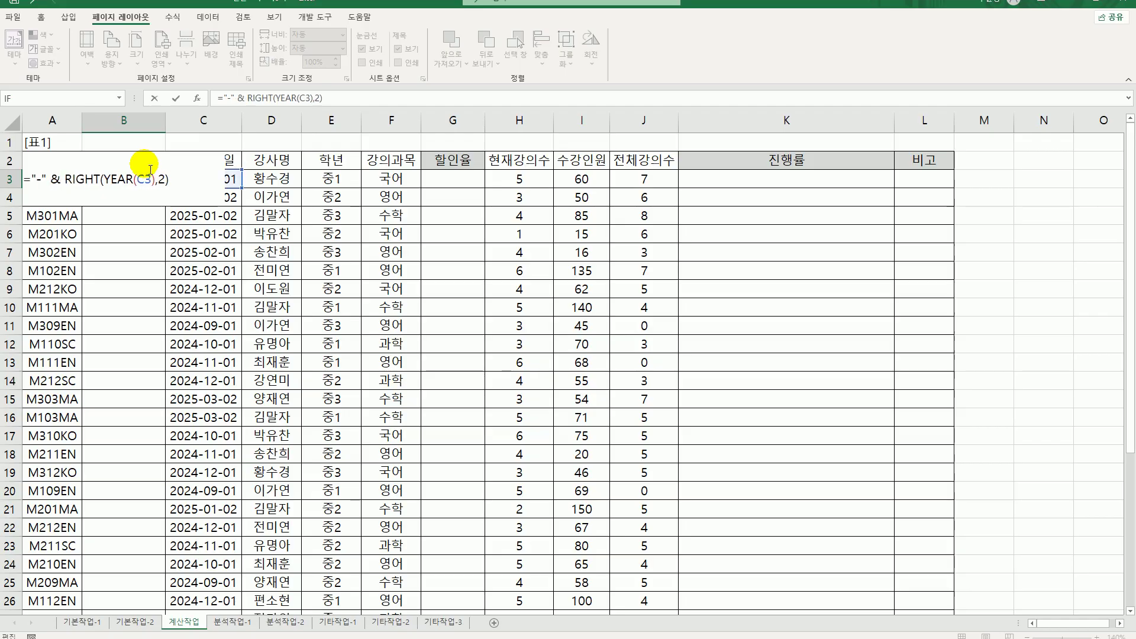
Append & "-" to the end of the B3 formula and commit it with B3 still selected.
{"action": "type", "text": "  & \"-"}
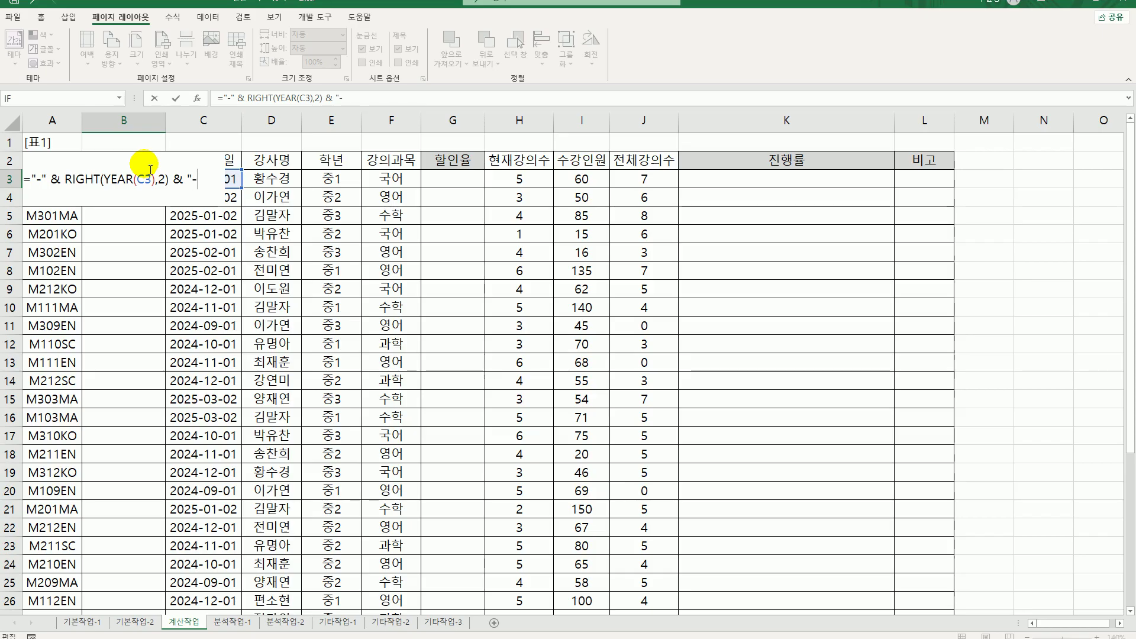
{"action": "type", "text": "\""}
{"action": "key", "text": "ctrl+Return"}
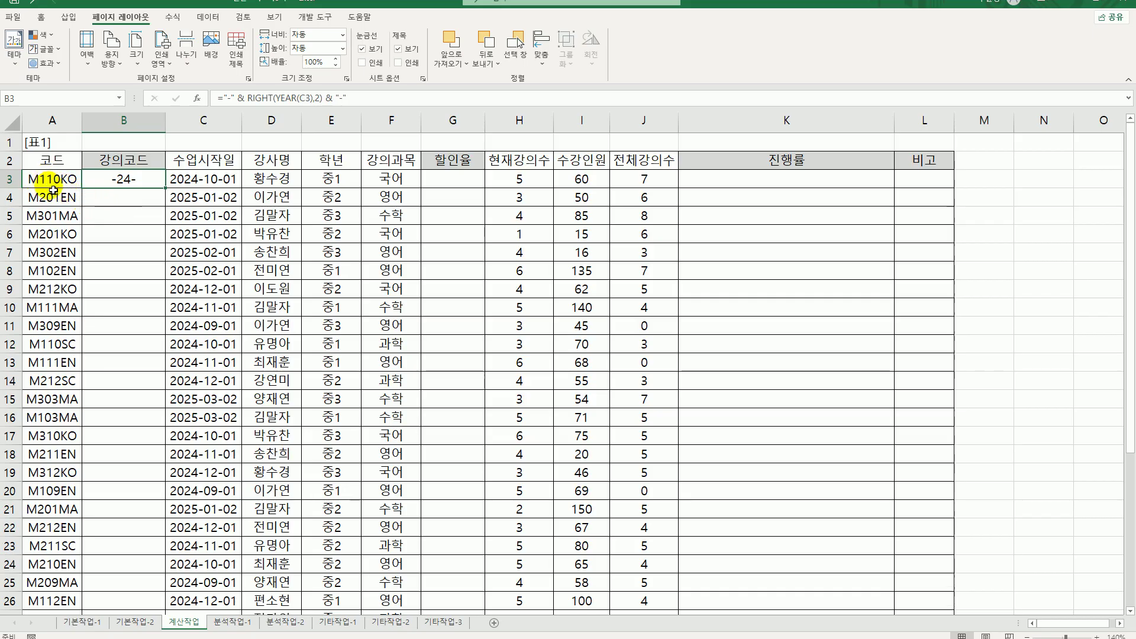
Complete B3 as =REPLACE(A3,3,0,"-" & RIGHT(YEAR(C3),2) & "-") and fill it down the 강의코드 column.
{"action": "double_click", "coordinate": [120, 181]}
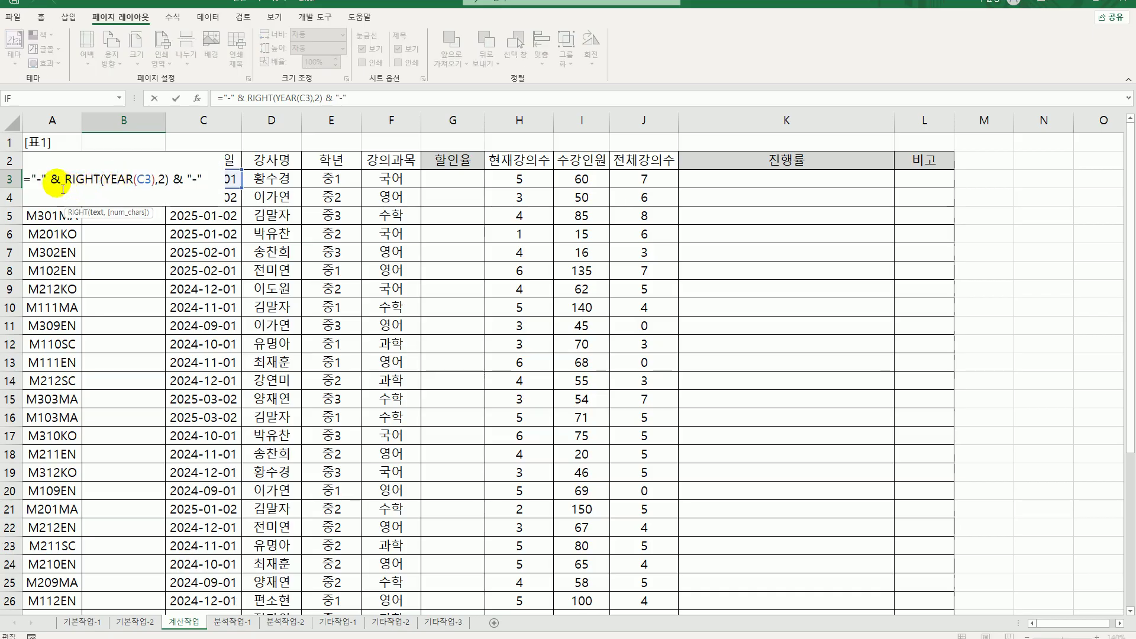
{"action": "left_click", "coordinate": [32, 179]}
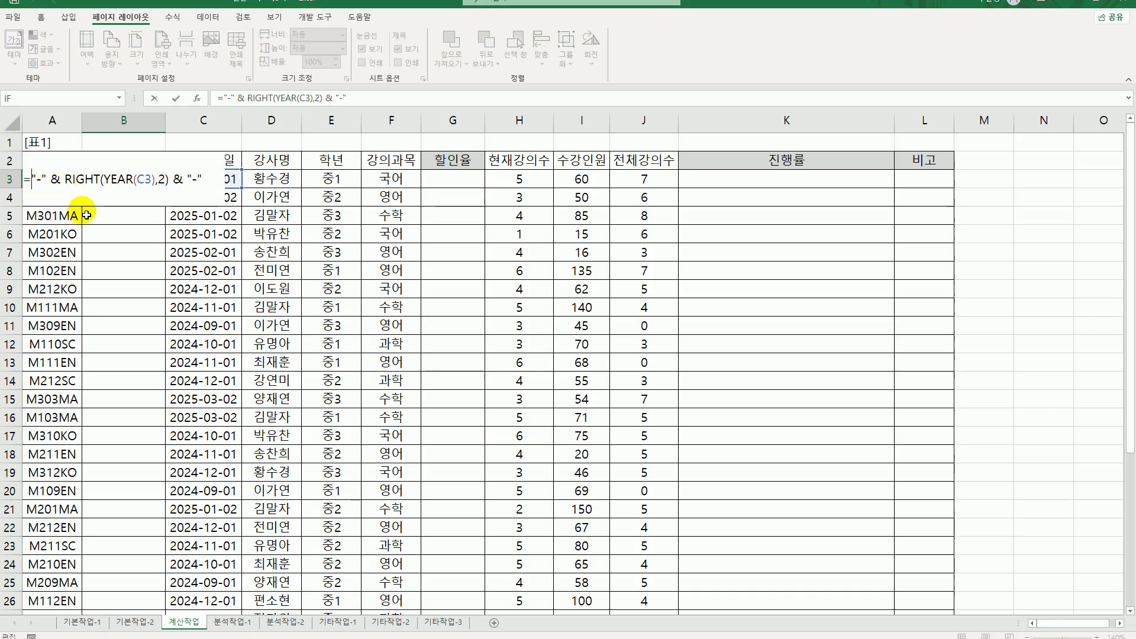
{"action": "type", "text": "rep"}
{"action": "key", "text": "Tab"}
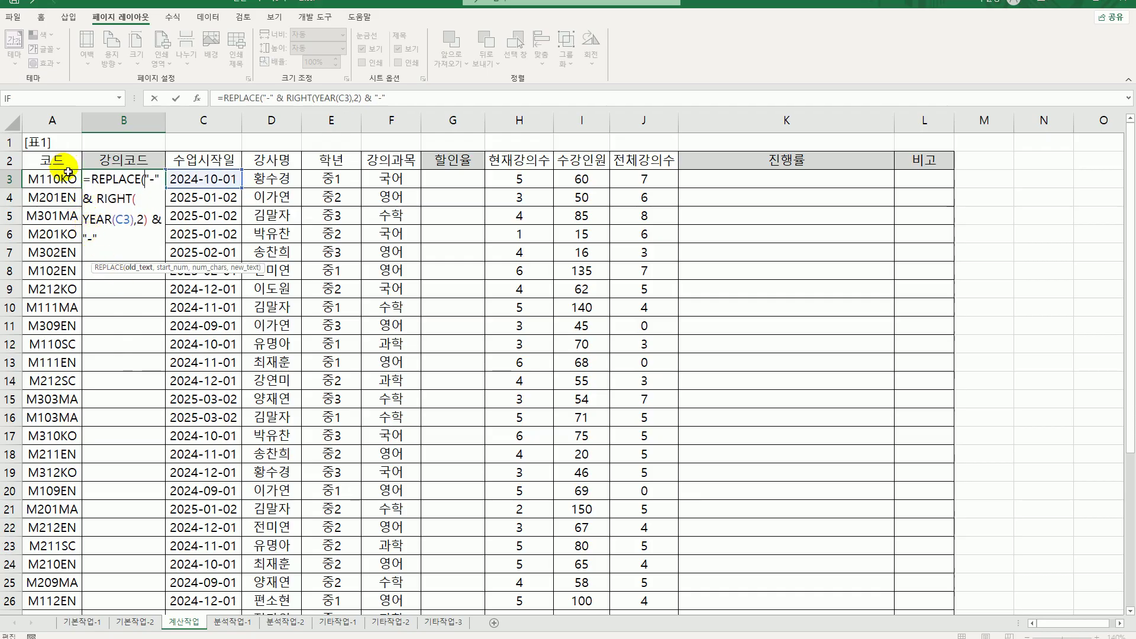
{"action": "left_click", "coordinate": [61, 186]}
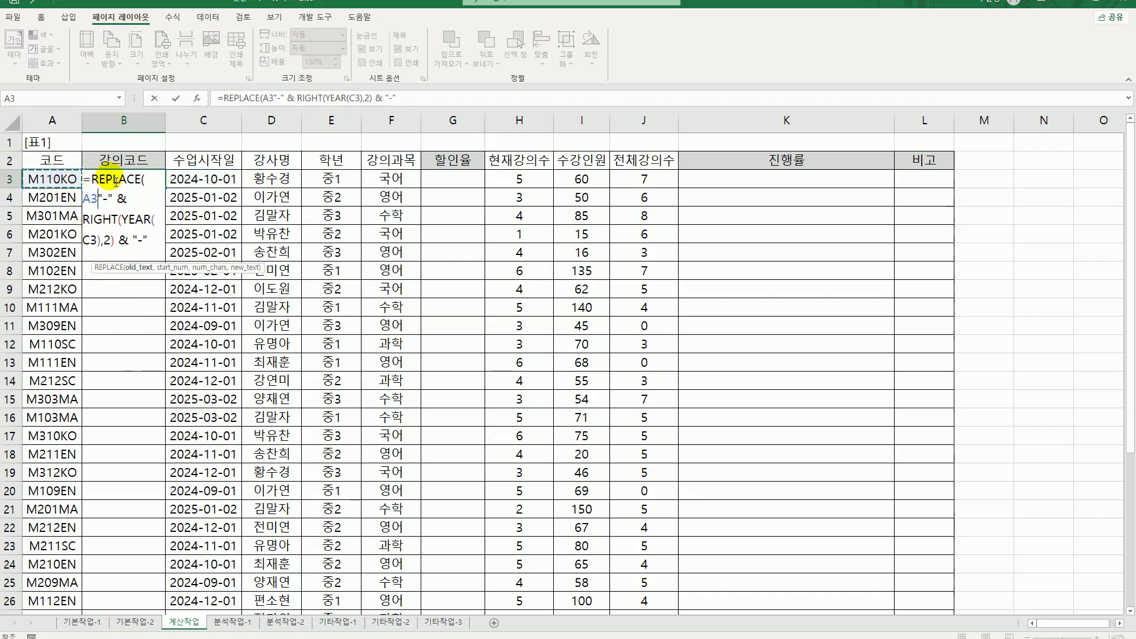
{"action": "type", "text": ","}
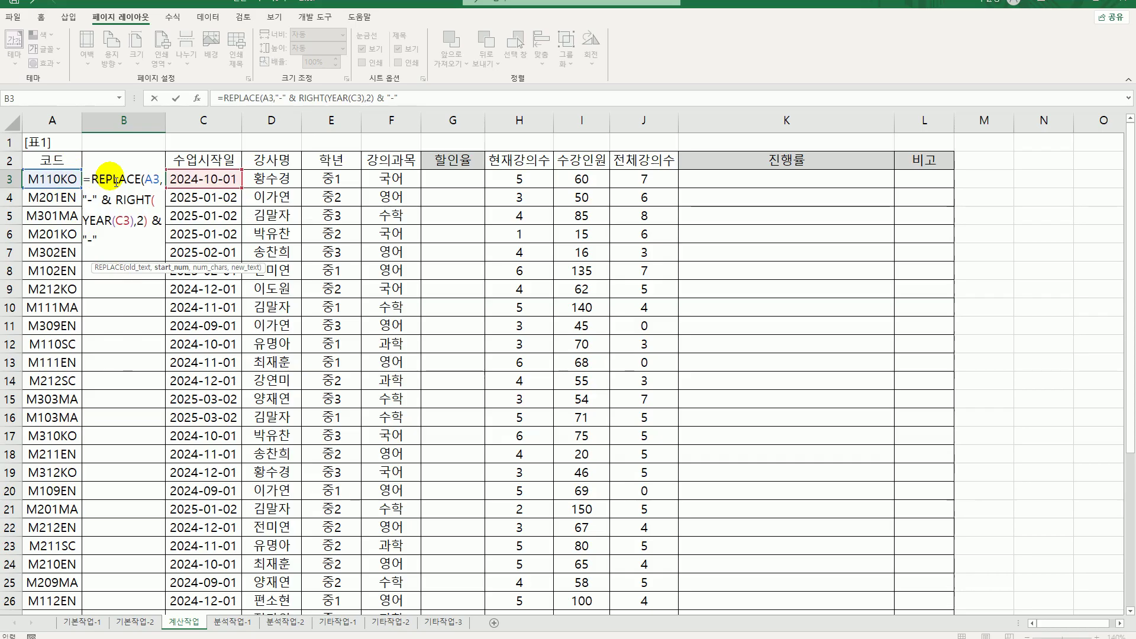
{"action": "type", "text": "3"}
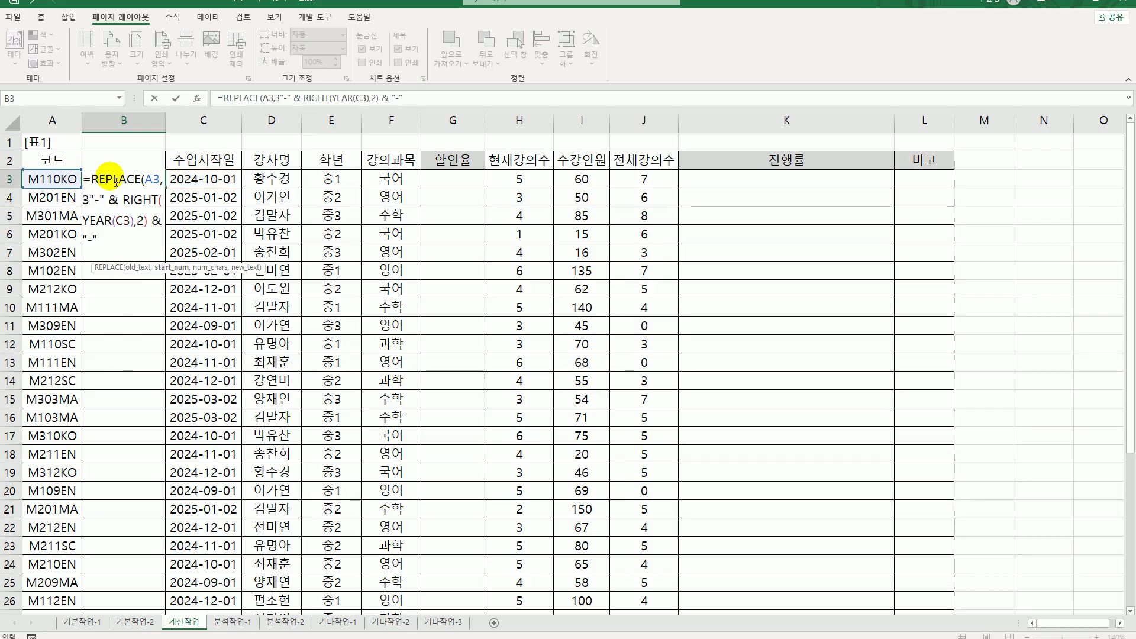
{"action": "type", "text": ","}
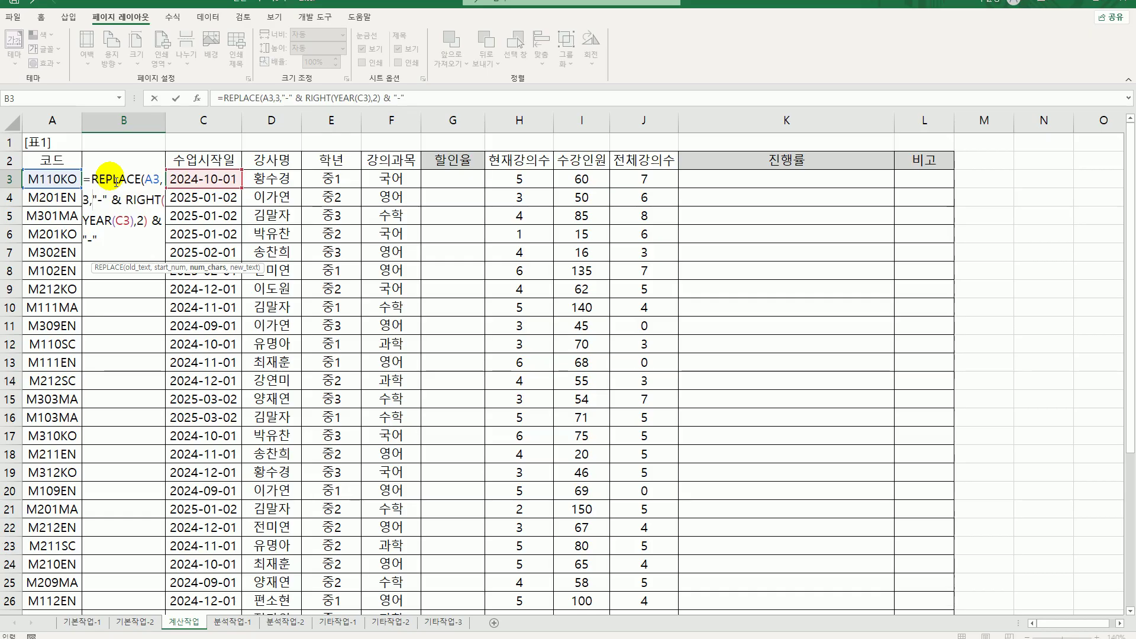
{"action": "type", "text": "0"}
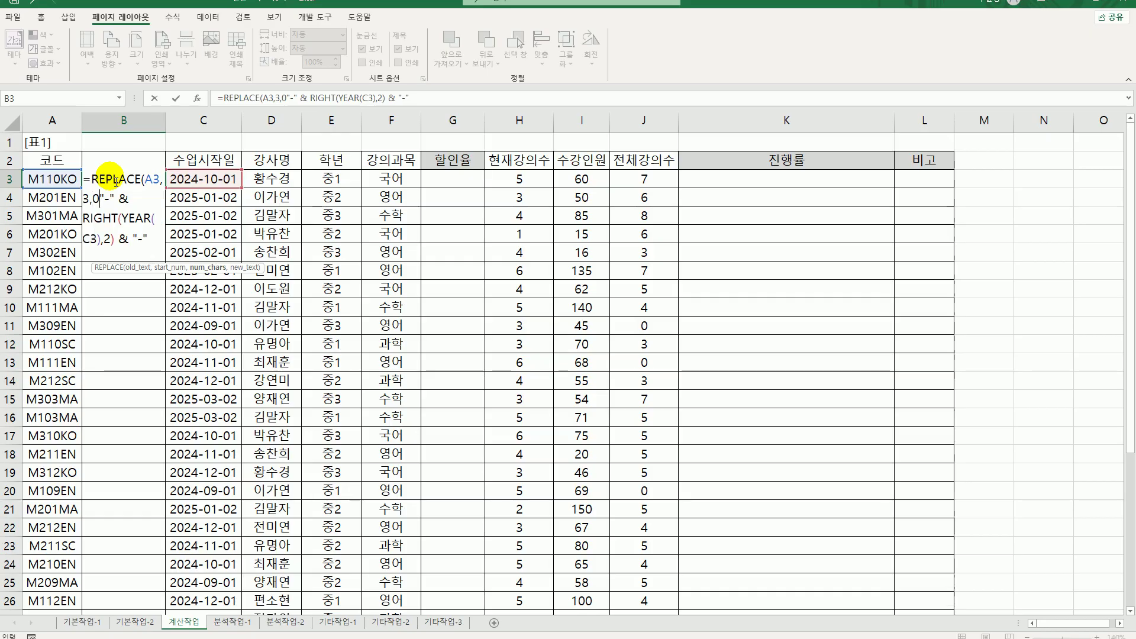
{"action": "type", "text": ","}
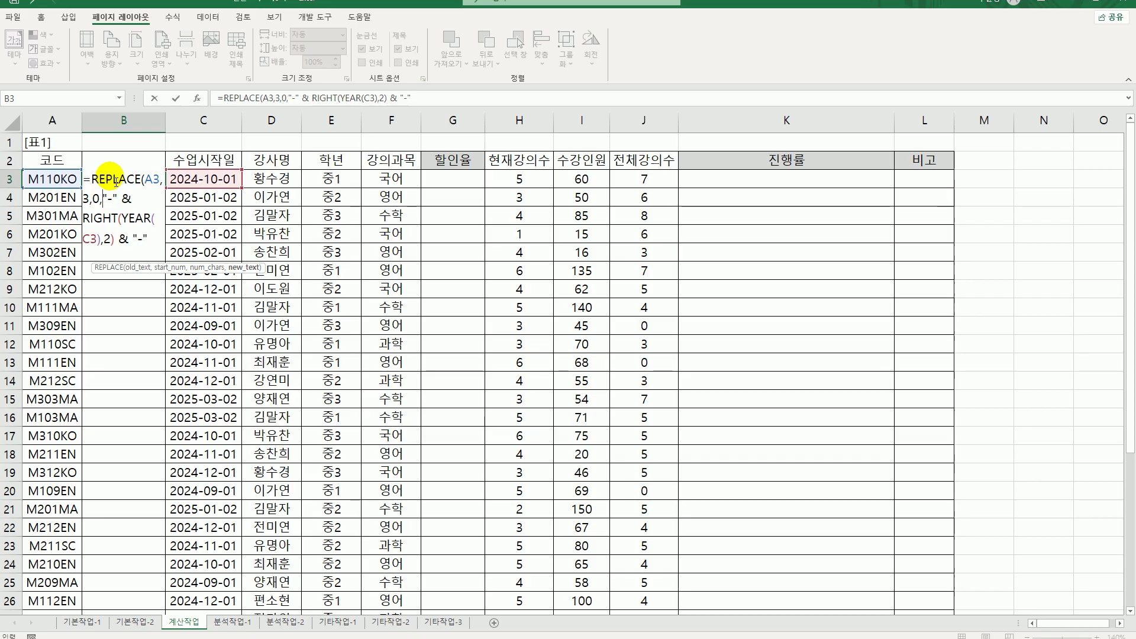
{"action": "left_click", "coordinate": [163, 241]}
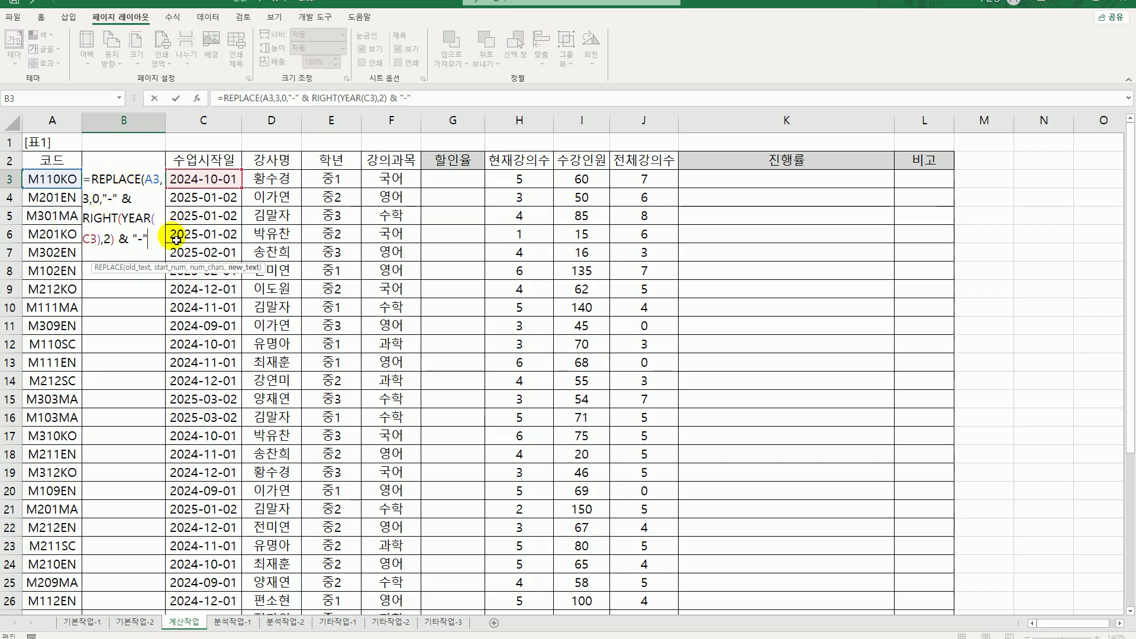
{"action": "type", "text": ")"}
{"action": "key", "text": "ctrl+Return"}
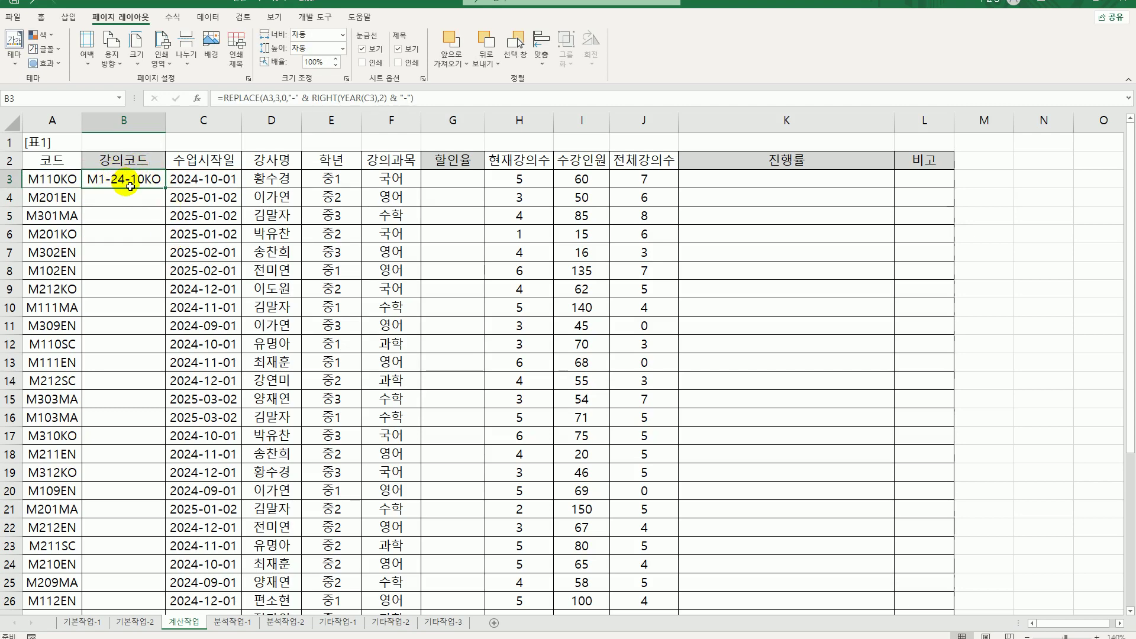
{"action": "double_click", "coordinate": [171, 189]}
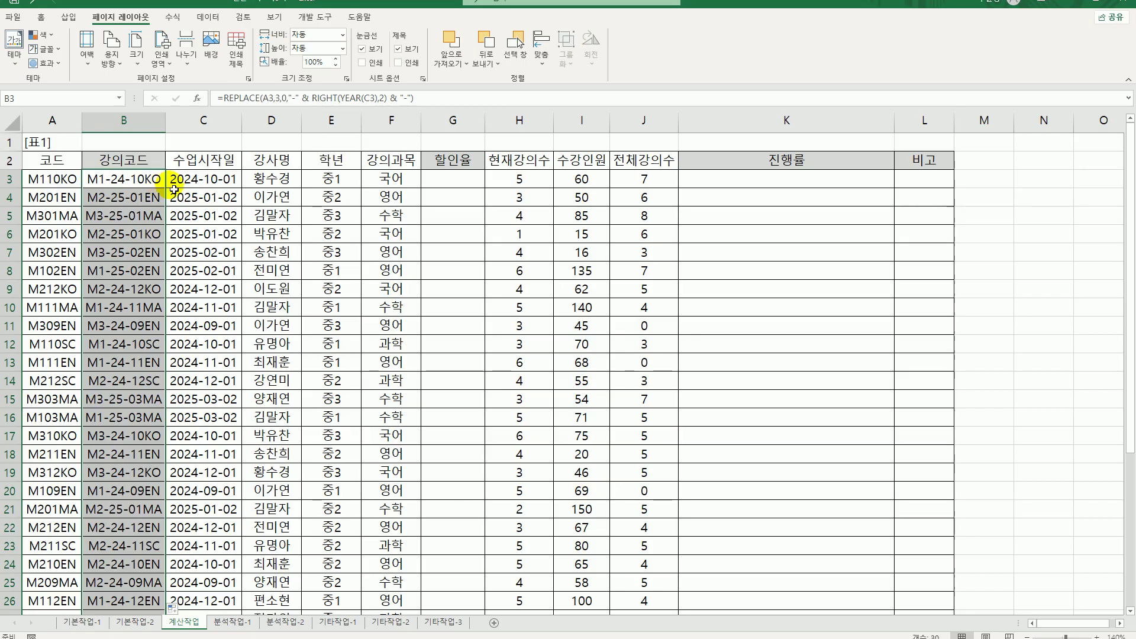
Examine the [표2] 할인율표 grade headers and the 영어 and 이외 과목 rate rows needed for the 할인율 column.
{"action": "left_click", "coordinate": [466, 185]}
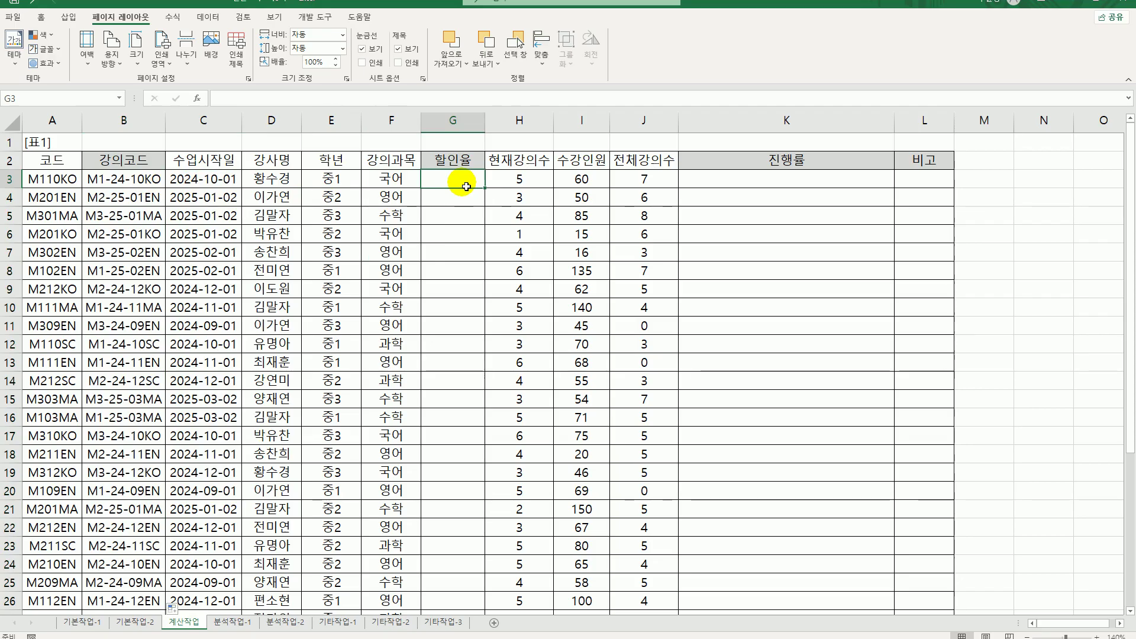
{"action": "scroll", "coordinate": [447, 296], "scroll_direction": "down", "scroll_amount": 6}
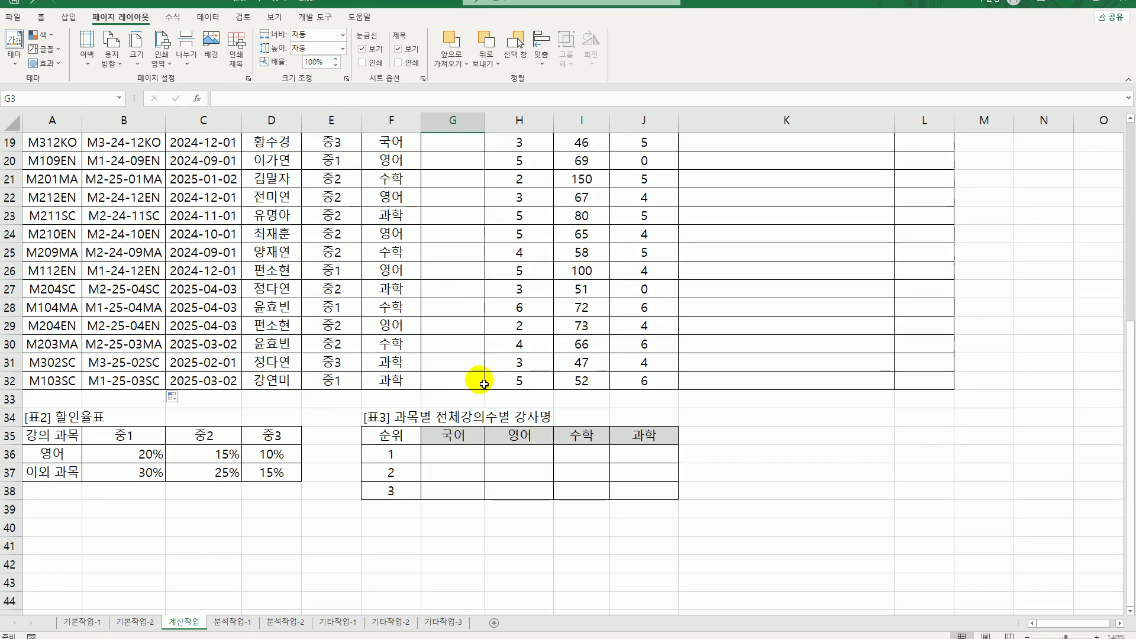
{"action": "left_click_drag", "start_coordinate": [74, 436], "coordinate": [264, 473]}
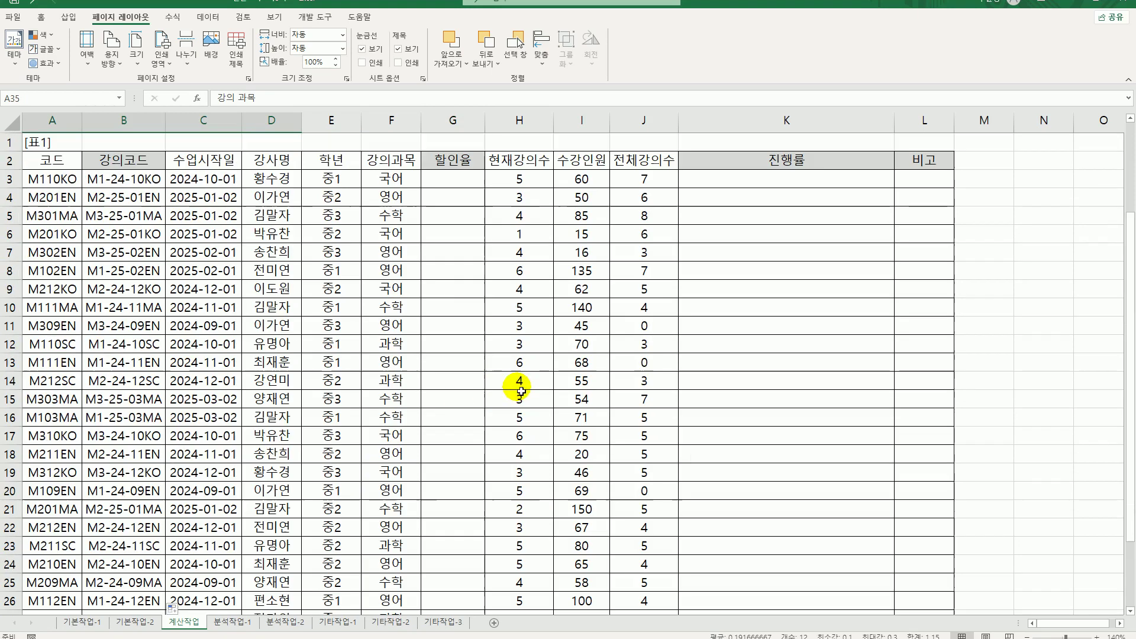
{"action": "scroll", "coordinate": [459, 409], "scroll_direction": "up", "scroll_amount": 6}
{"action": "left_click", "coordinate": [438, 188]}
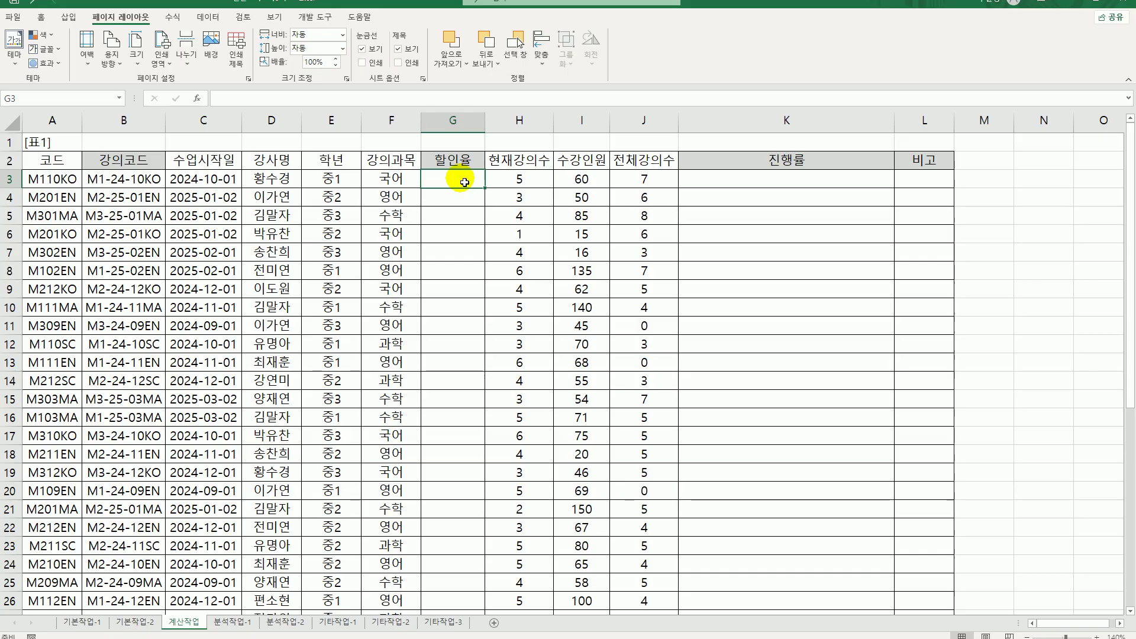
{"action": "left_click", "coordinate": [347, 186]}
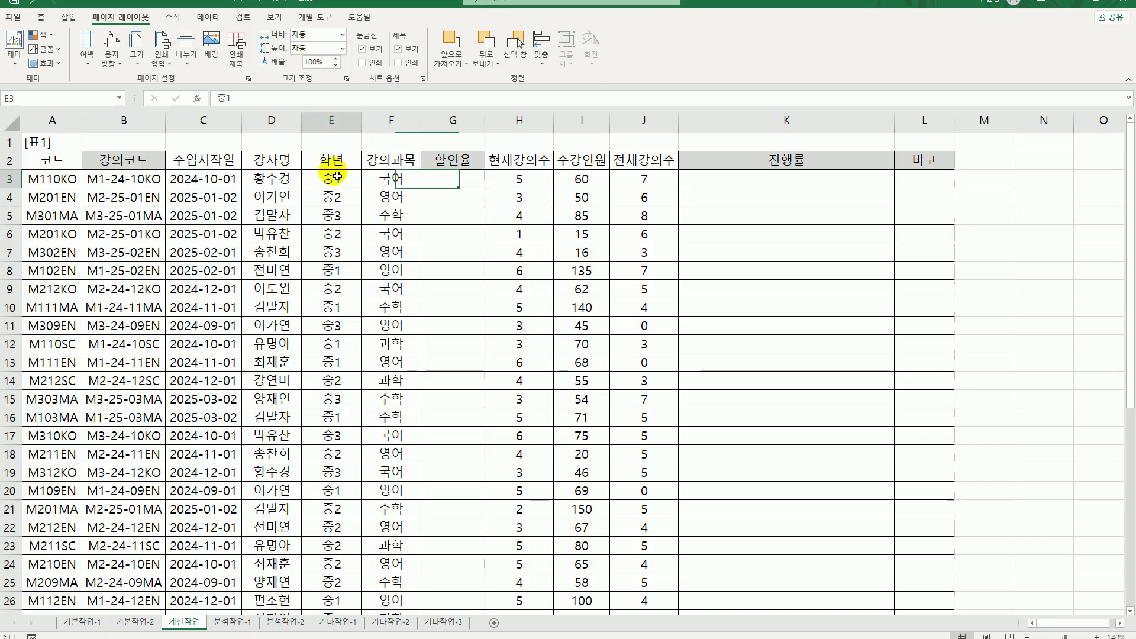
{"action": "left_click", "coordinate": [452, 181]}
{"action": "scroll", "coordinate": [402, 275], "scroll_direction": "down", "scroll_amount": 6}
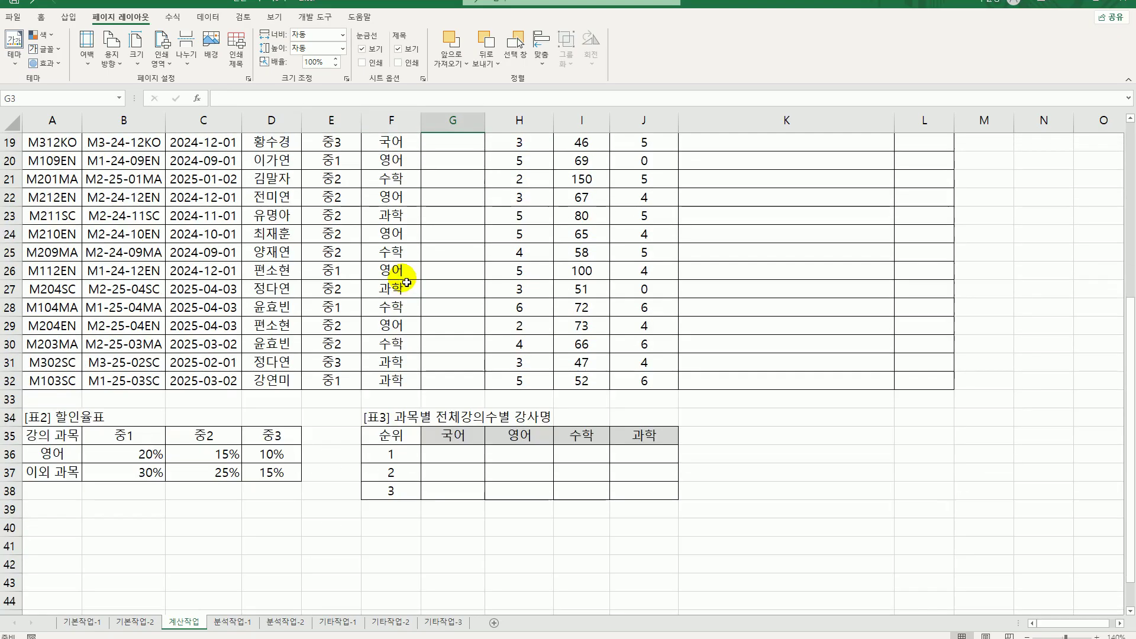
{"action": "left_click_drag", "start_coordinate": [128, 437], "coordinate": [266, 444]}
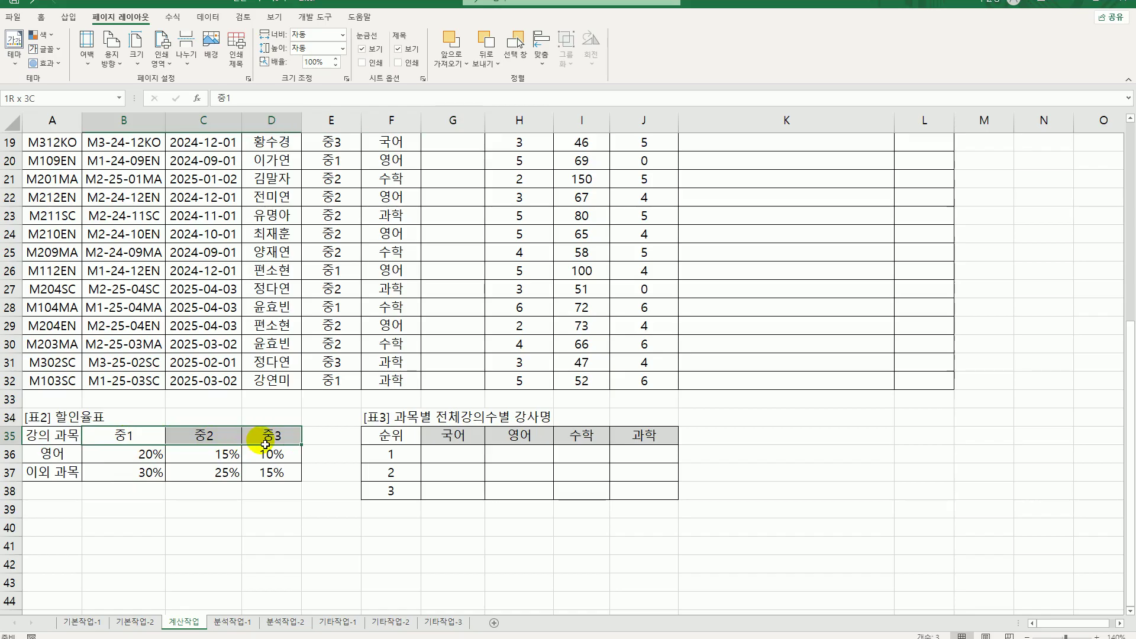
{"action": "left_click", "coordinate": [142, 457]}
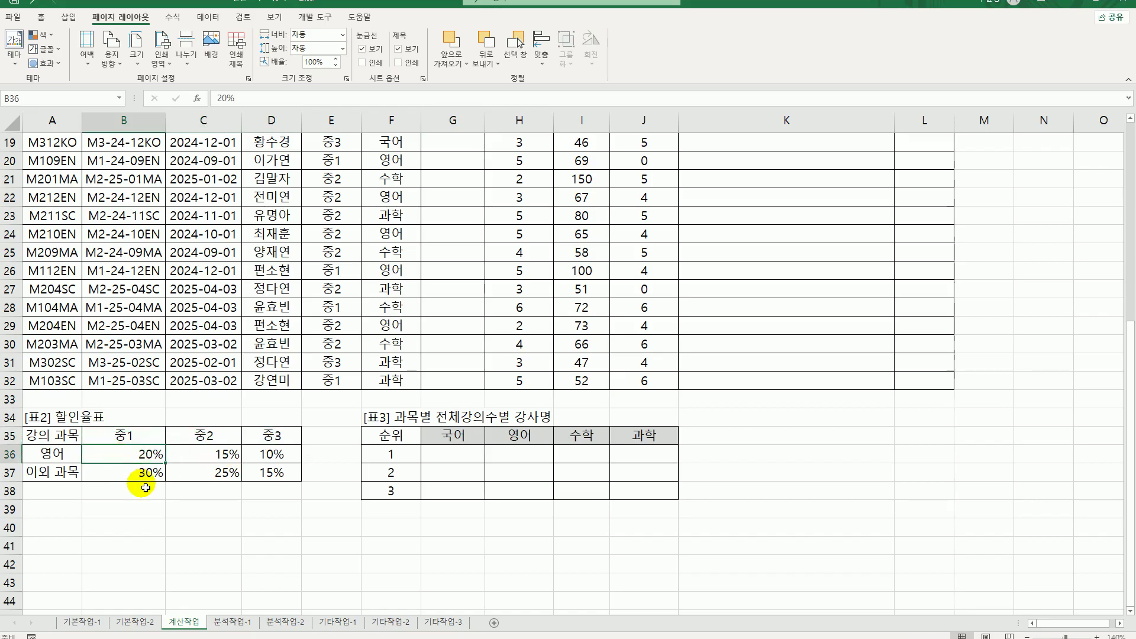
{"action": "left_click", "coordinate": [139, 475]}
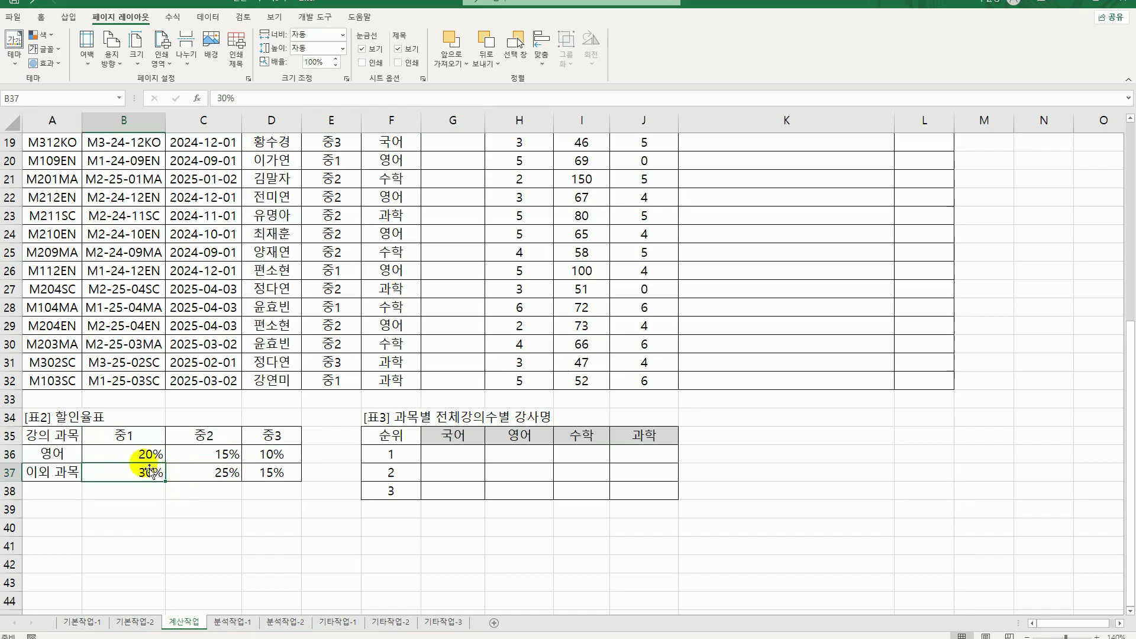
{"action": "left_click", "coordinate": [139, 459]}
{"action": "left_click_drag", "start_coordinate": [139, 460], "coordinate": [260, 462]}
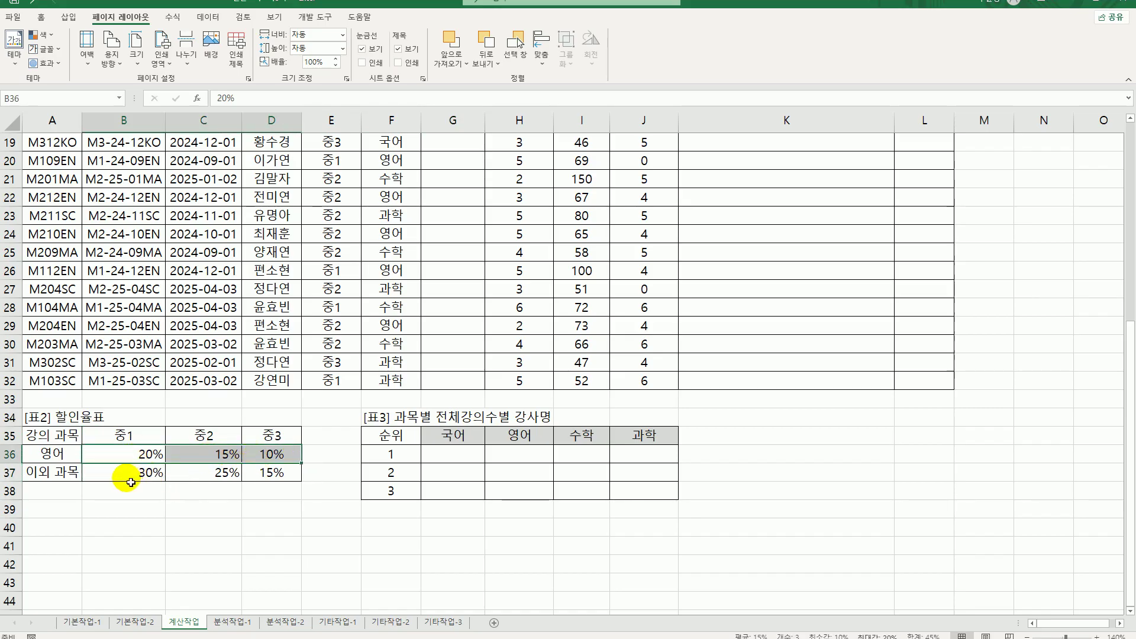
{"action": "left_click_drag", "start_coordinate": [145, 475], "coordinate": [273, 474]}
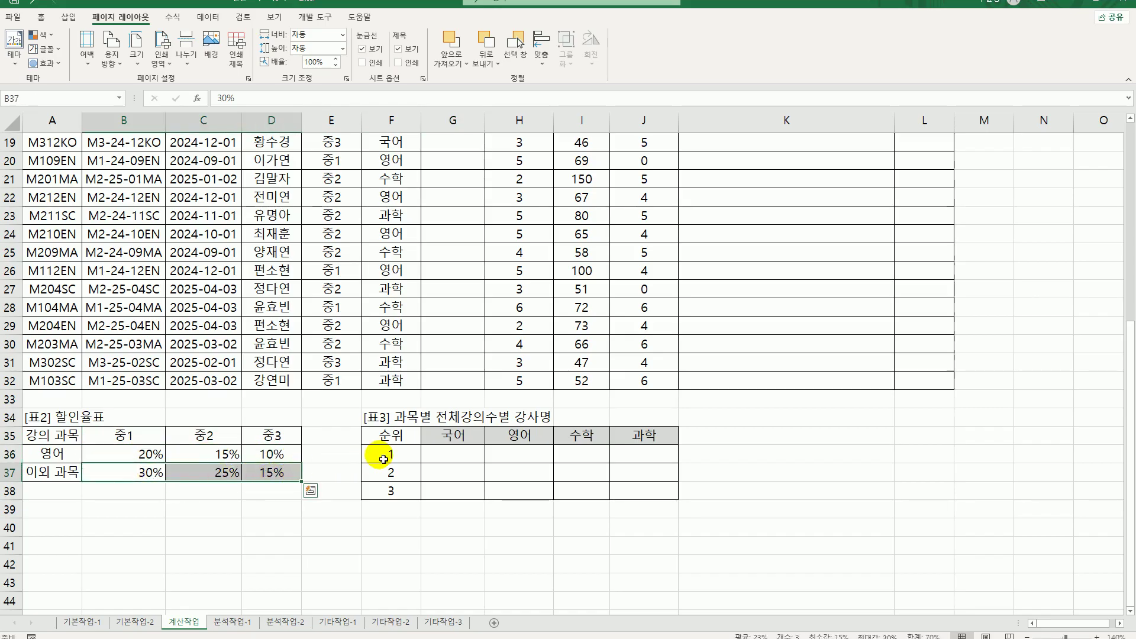
Enter the subjects 국어, 영어, 수학 and 과학 down cells D40:D43 below the tables.
{"action": "scroll", "coordinate": [459, 459], "scroll_direction": "up", "scroll_amount": 6}
{"action": "left_click", "coordinate": [452, 184]}
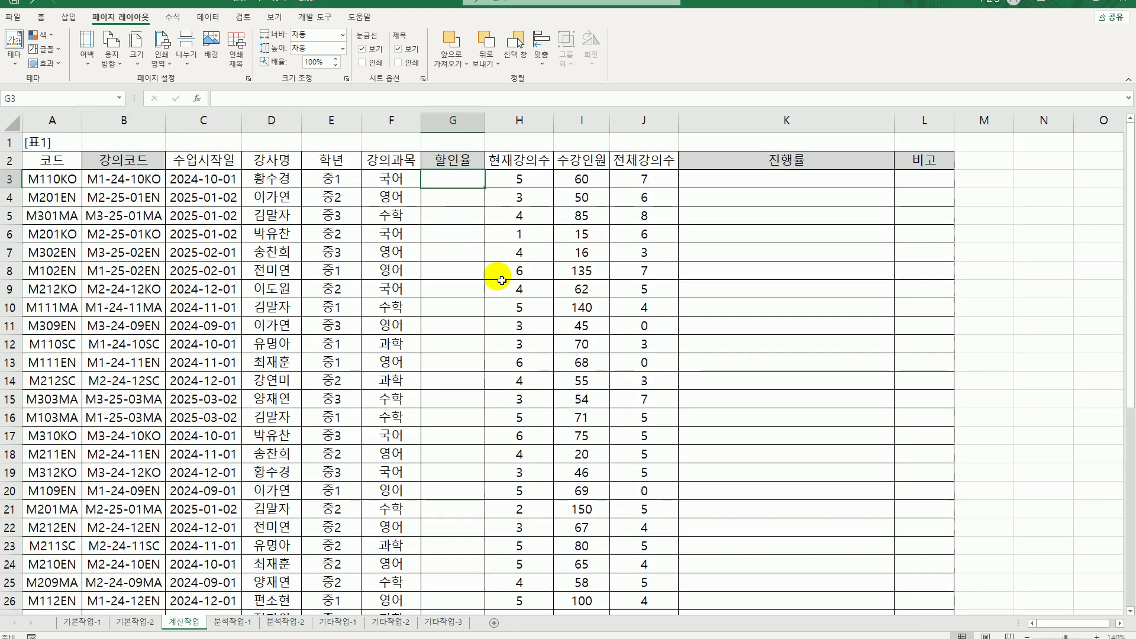
{"action": "scroll", "coordinate": [501, 281], "scroll_direction": "down", "scroll_amount": 6}
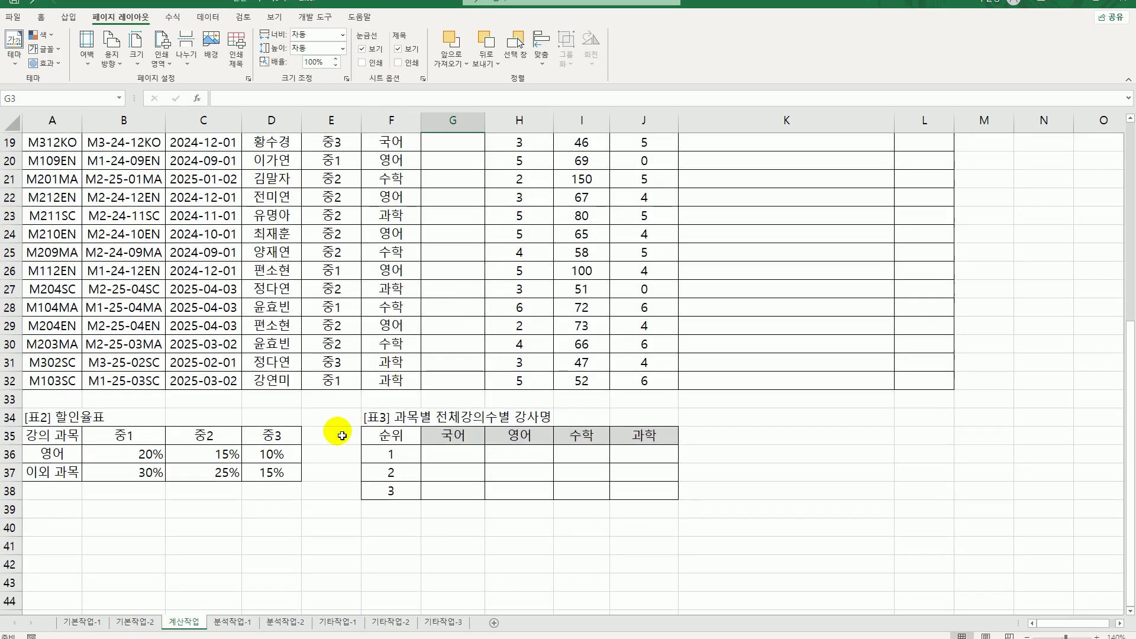
{"action": "left_click", "coordinate": [292, 526]}
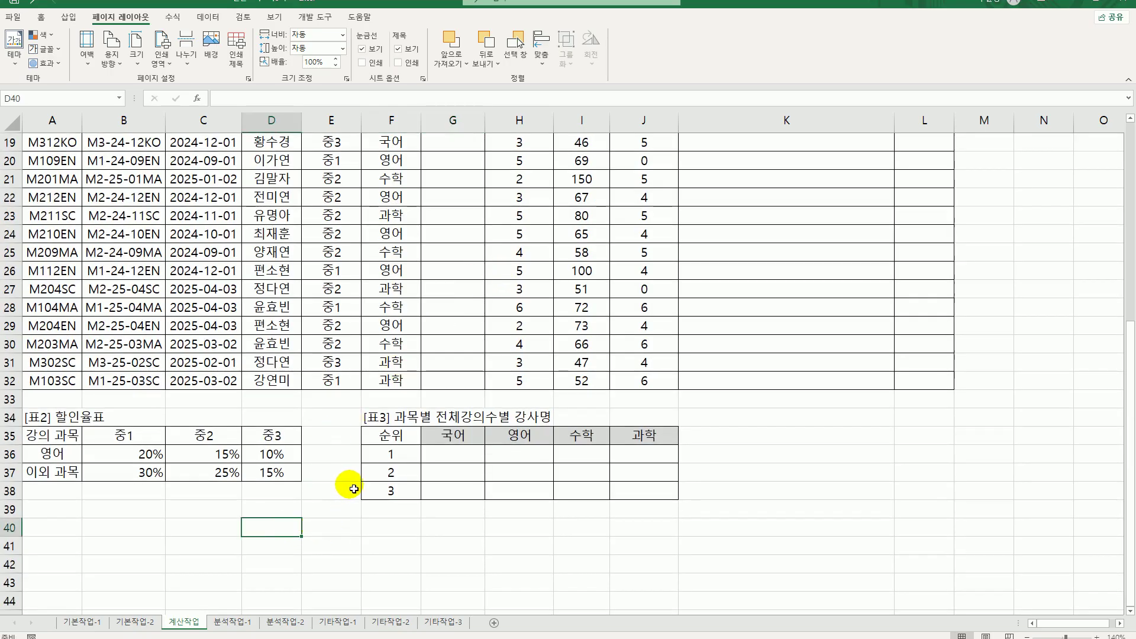
{"action": "type", "text": "국어"}
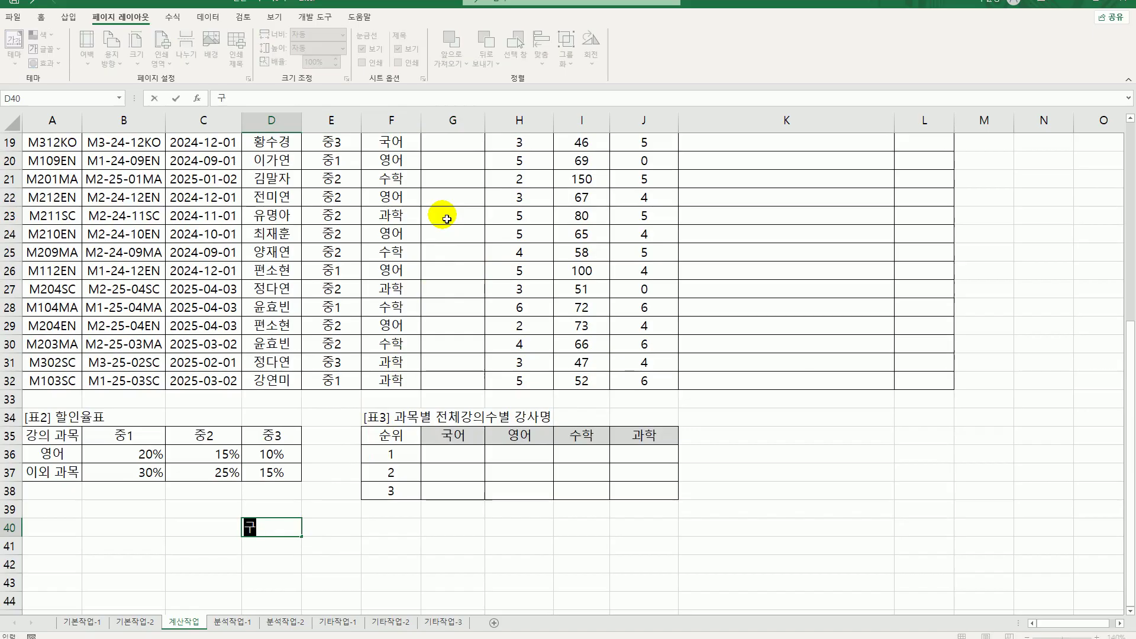
{"action": "key", "text": "Return"}
{"action": "type", "text": "영어"}
{"action": "key", "text": "Return"}
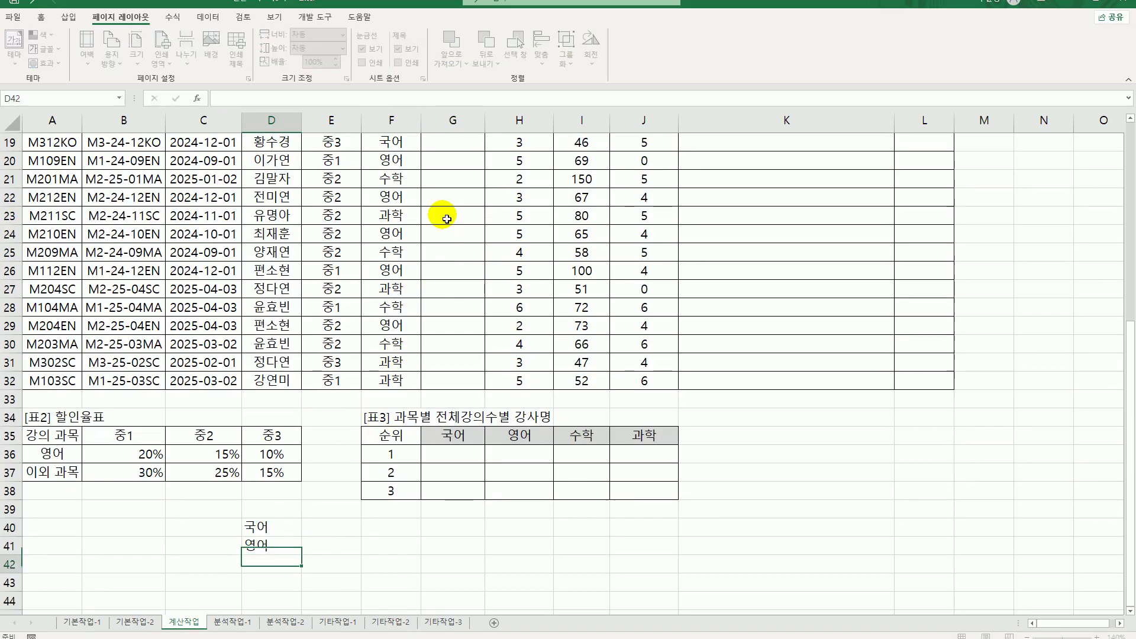
{"action": "type", "text": "수학"}
{"action": "key", "text": "Return"}
{"action": "type", "text": "ㄱㅘ학"}
{"action": "key", "text": "Return"}
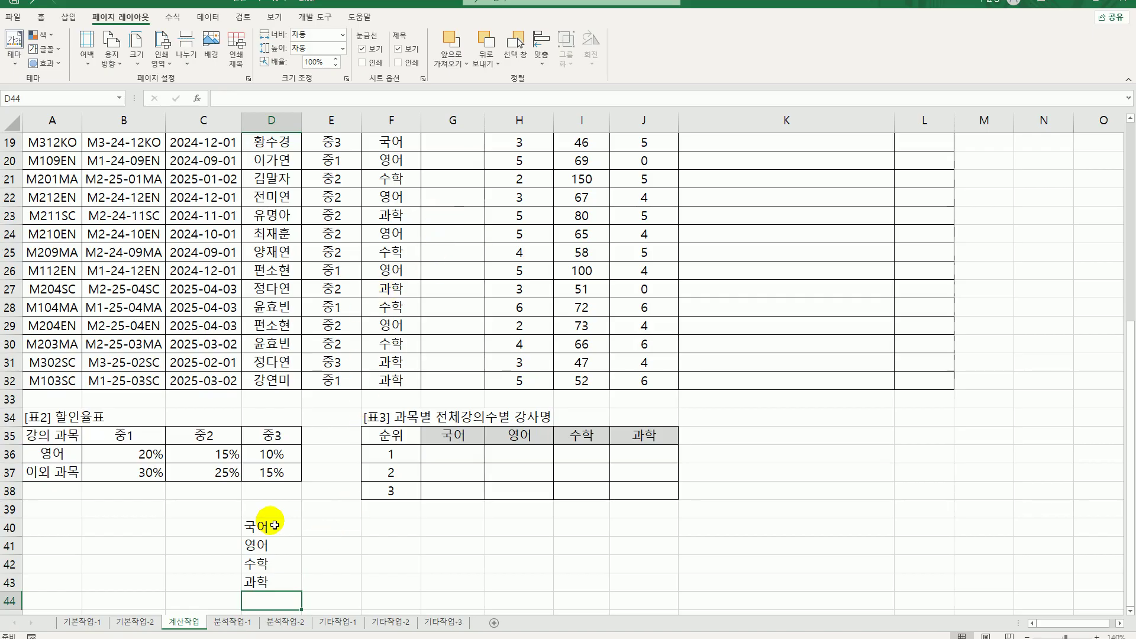
Sort the subject list in D40:D43 in descending order.
{"action": "left_click_drag", "start_coordinate": [284, 521], "coordinate": [286, 582]}
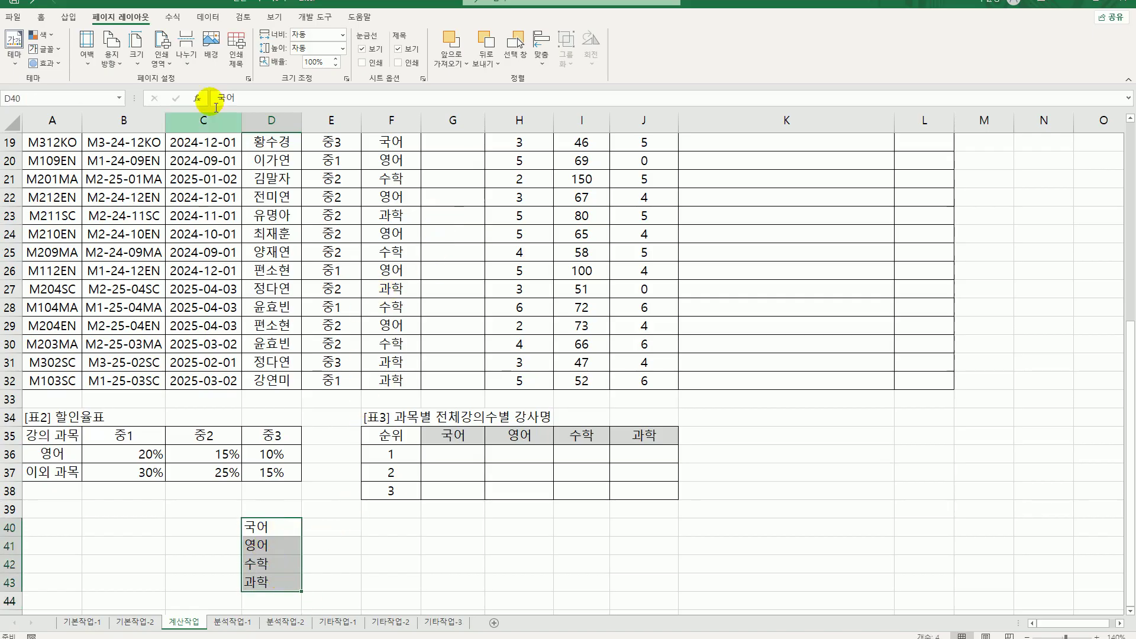
{"action": "left_click", "coordinate": [209, 16]}
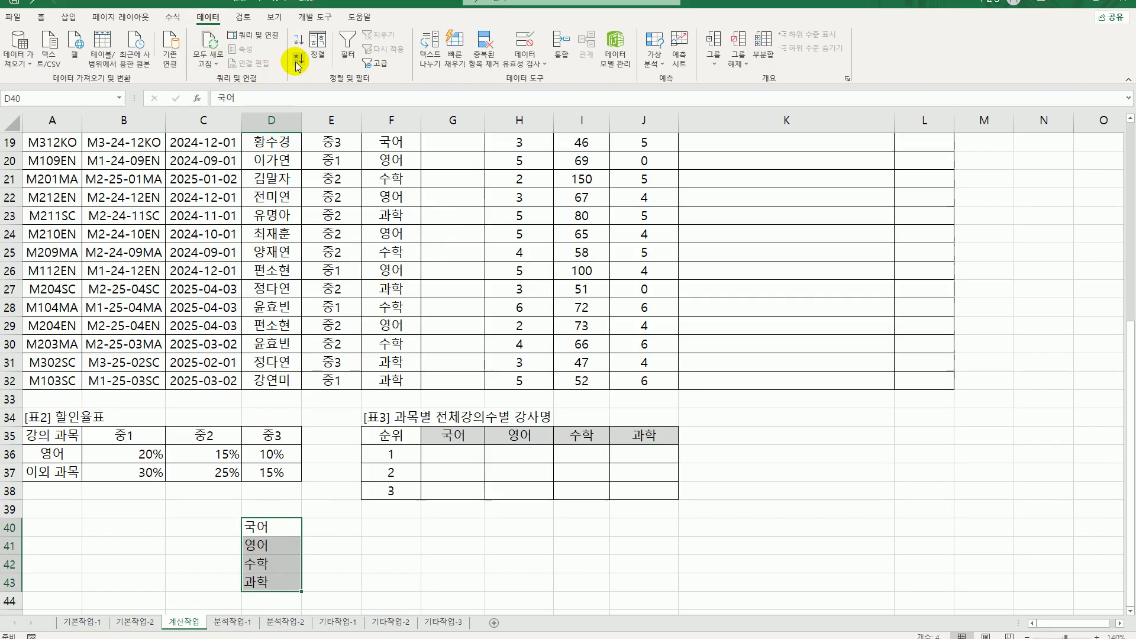
{"action": "left_click", "coordinate": [298, 62]}
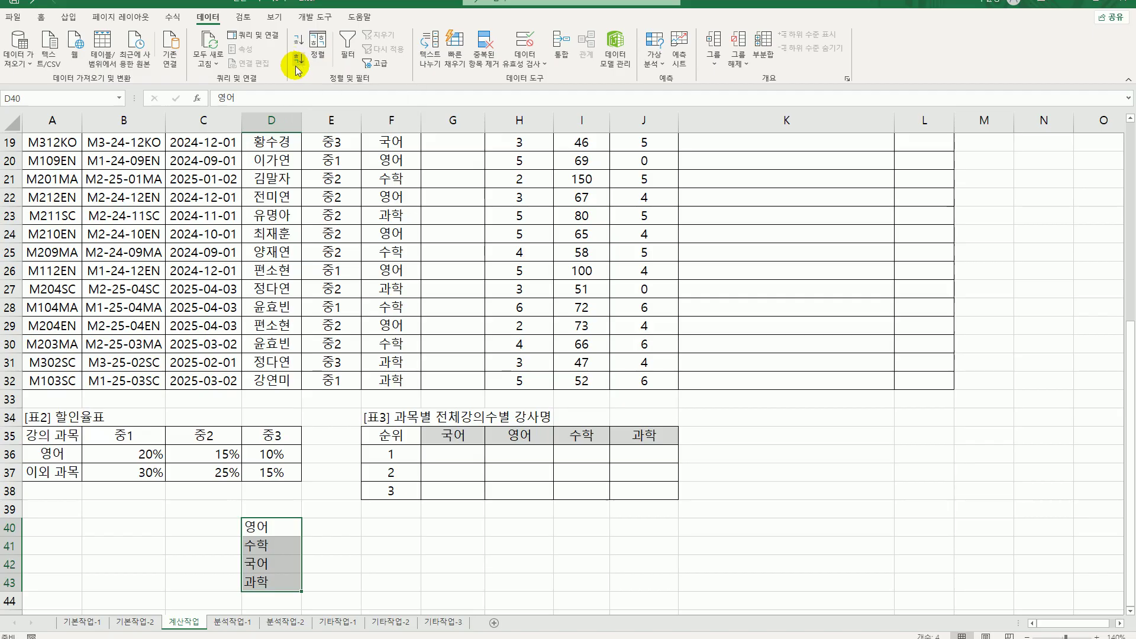
Compare the sorted subjects in D40:D43 with the 영어 and 이외 과목 rows of the 할인율표.
{"action": "left_click", "coordinate": [285, 526]}
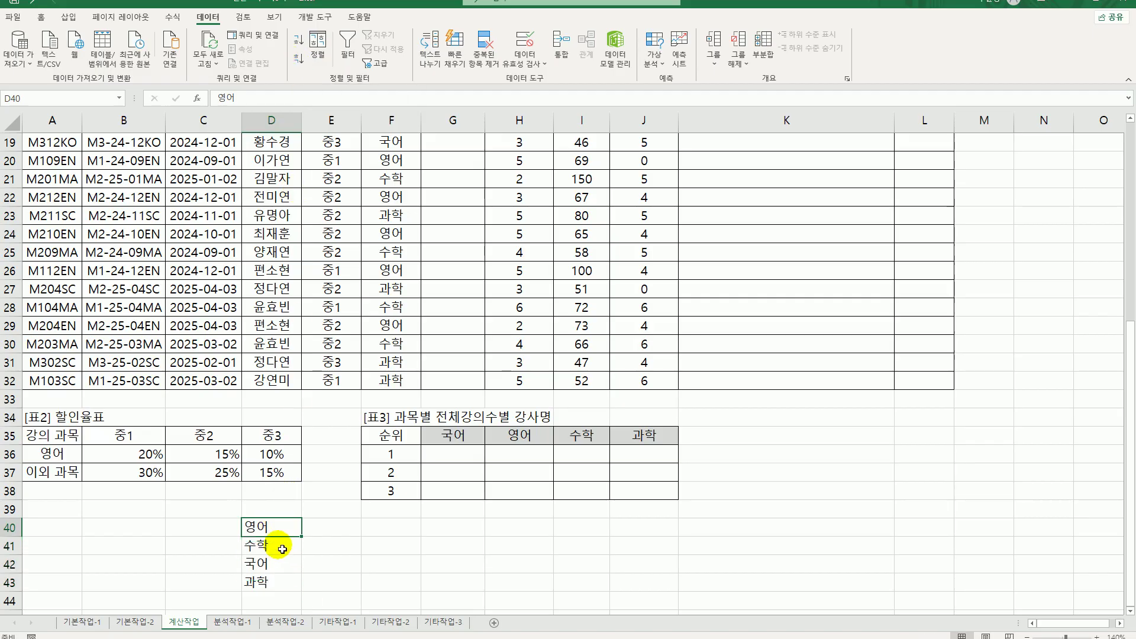
{"action": "left_click", "coordinate": [283, 549]}
{"action": "left_click_drag", "start_coordinate": [282, 548], "coordinate": [276, 587]}
{"action": "left_click", "coordinate": [287, 526]}
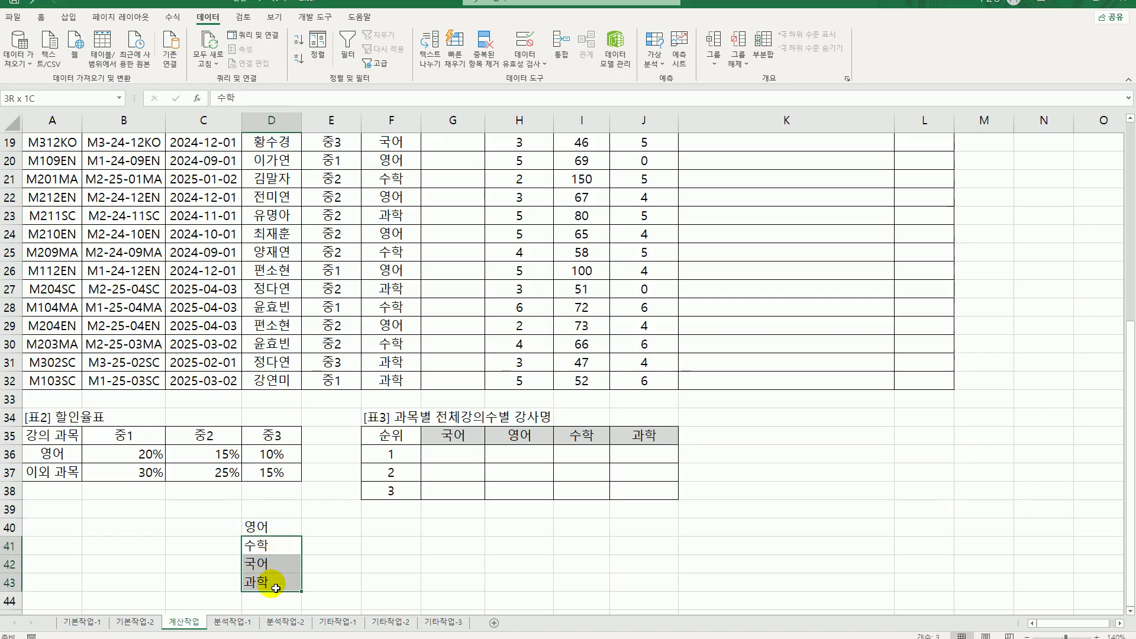
{"action": "left_click", "coordinate": [279, 527]}
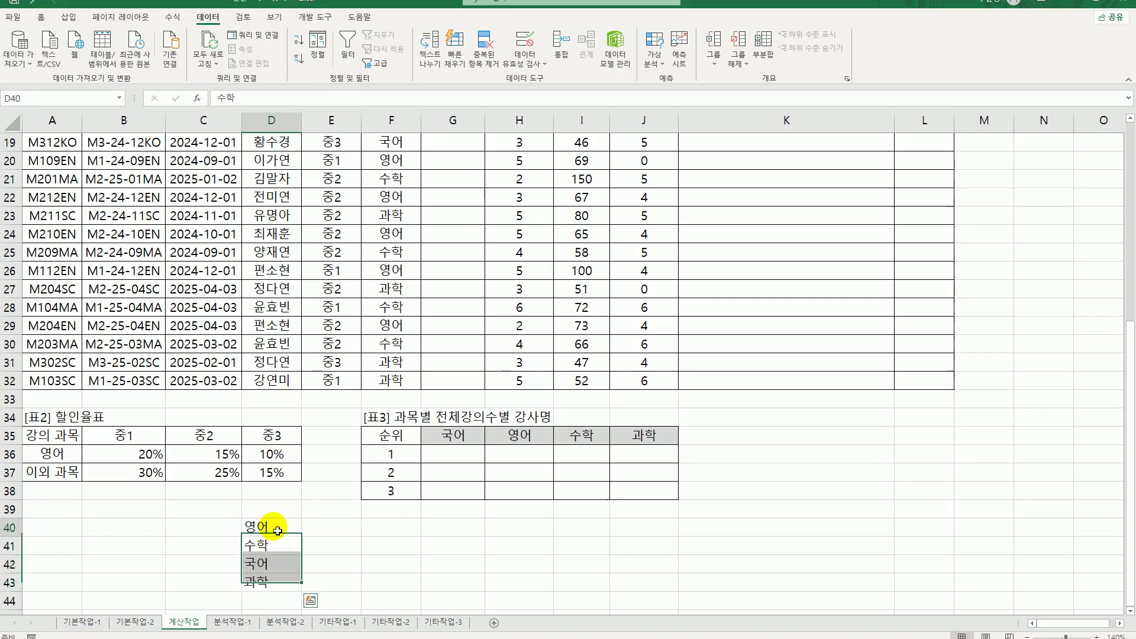
{"action": "left_click_drag", "start_coordinate": [53, 453], "coordinate": [260, 456]}
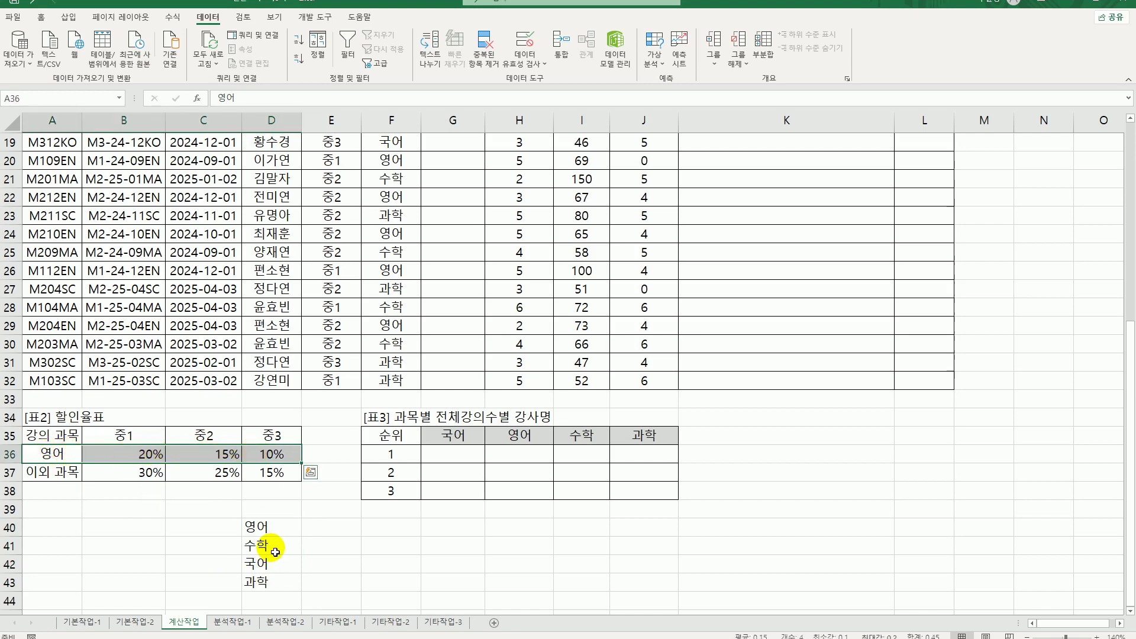
{"action": "left_click_drag", "start_coordinate": [282, 543], "coordinate": [276, 591]}
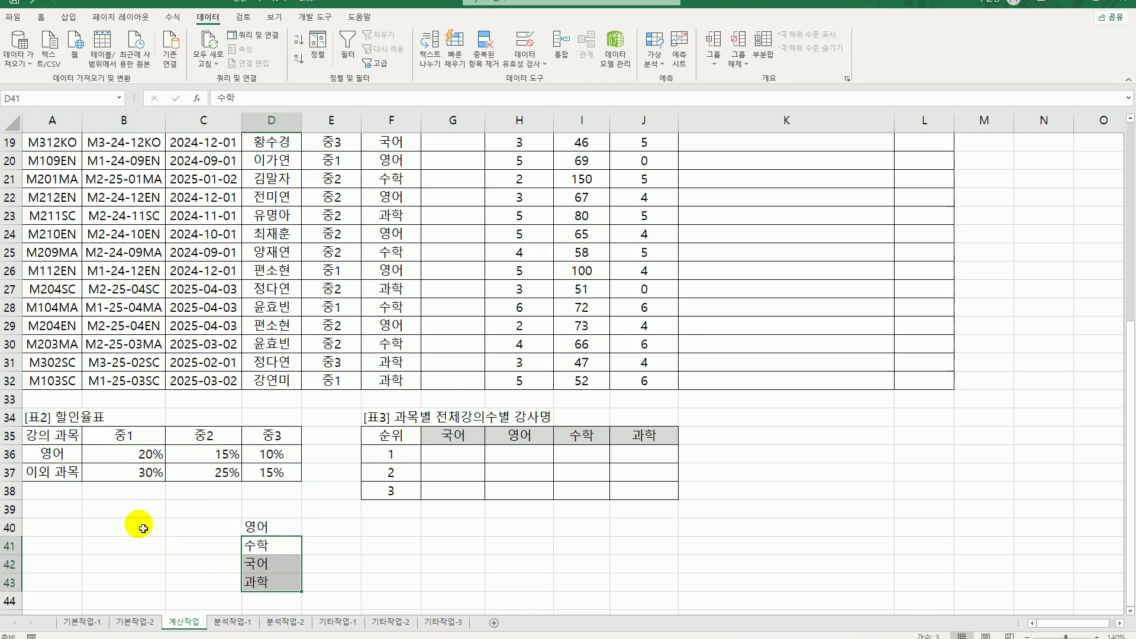
{"action": "left_click_drag", "start_coordinate": [53, 473], "coordinate": [267, 471]}
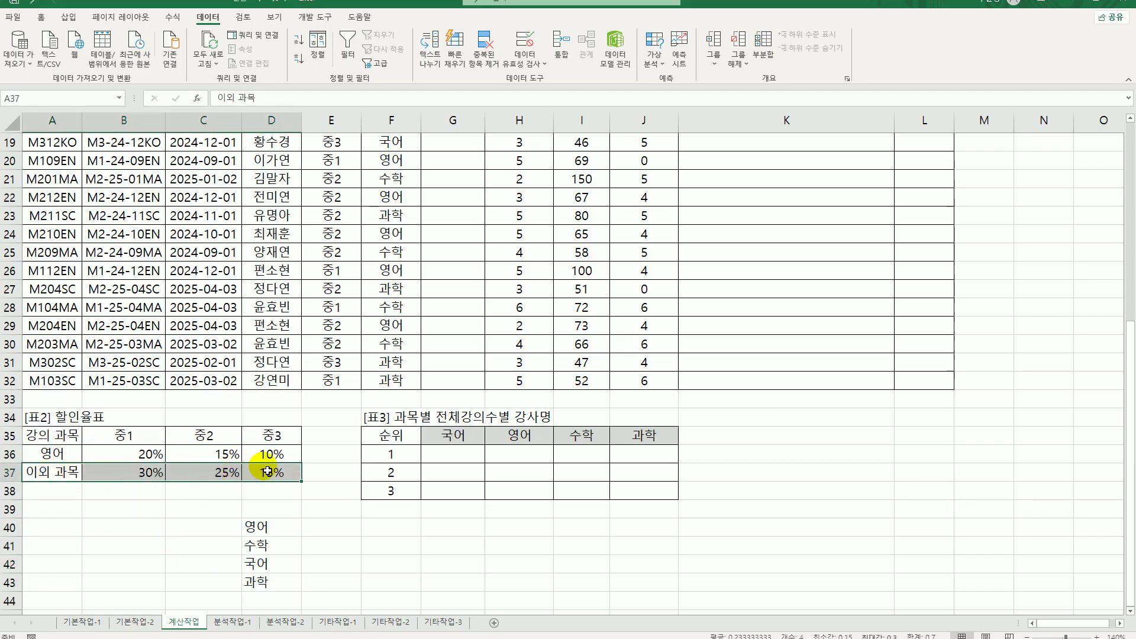
{"action": "left_click_drag", "start_coordinate": [276, 545], "coordinate": [279, 583]}
{"action": "left_click", "coordinate": [281, 532]}
Start a MATCH formula in G3 that looks up F3 in the absolute range $A$36:$A$37.
{"action": "scroll", "coordinate": [503, 215], "scroll_direction": "up", "scroll_amount": 6}
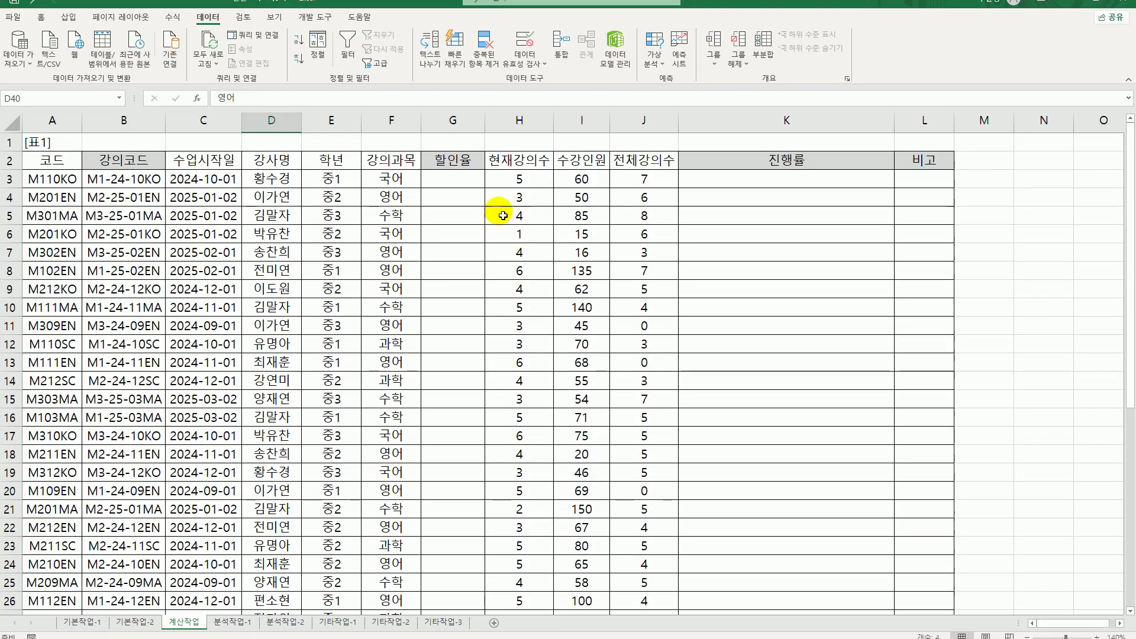
{"action": "left_click", "coordinate": [470, 179]}
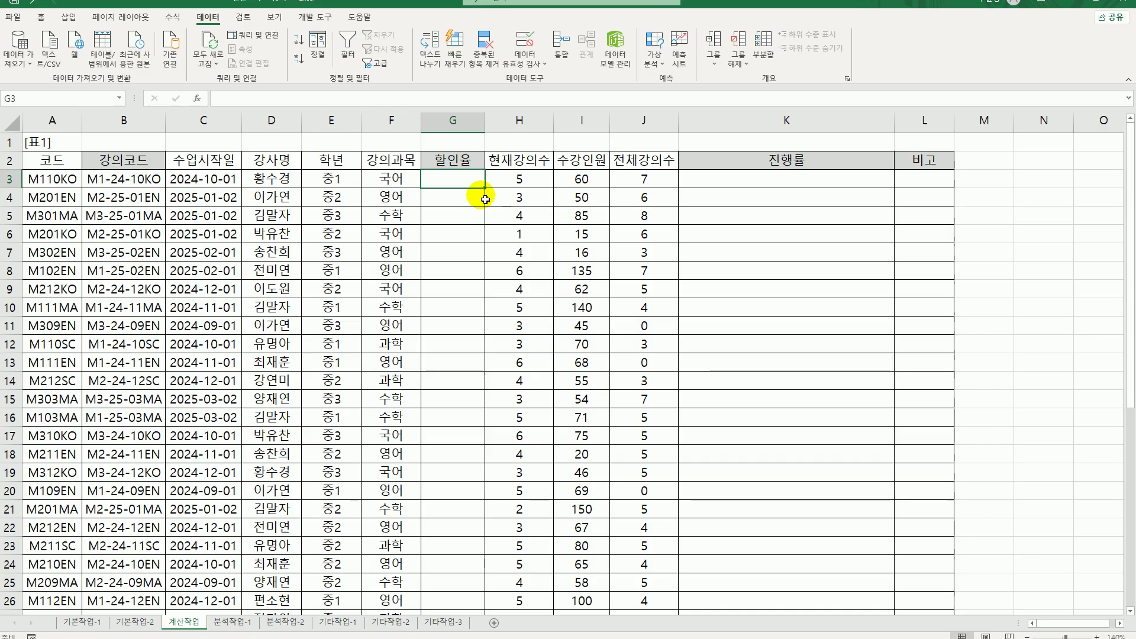
{"action": "type", "text": "="}
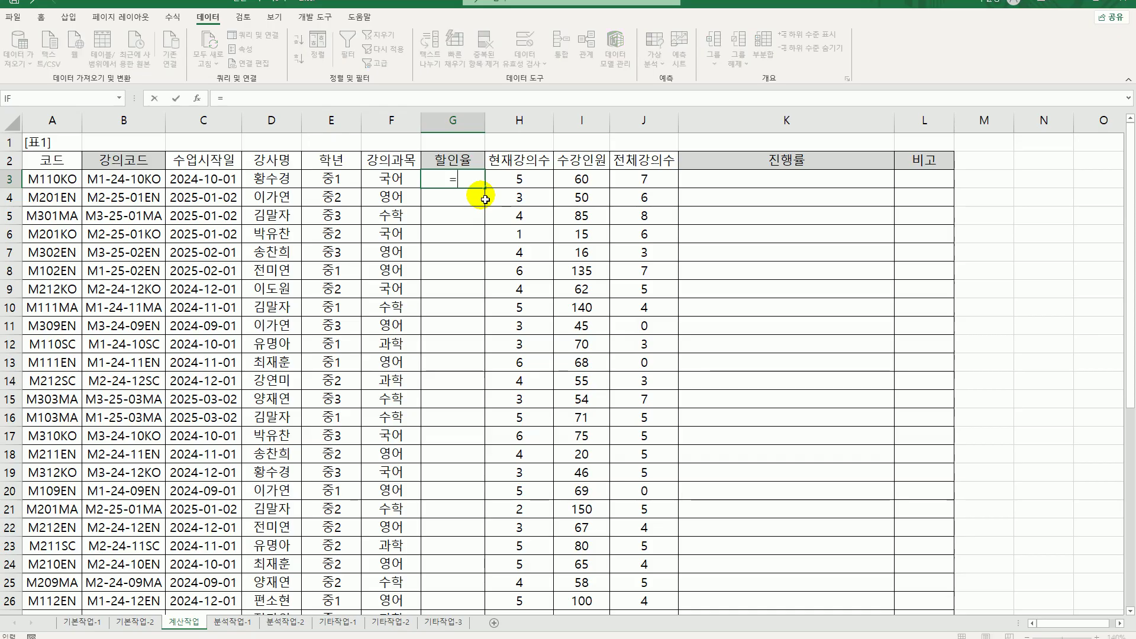
{"action": "type", "text": "ma"}
{"action": "double_click", "coordinate": [478, 197]}
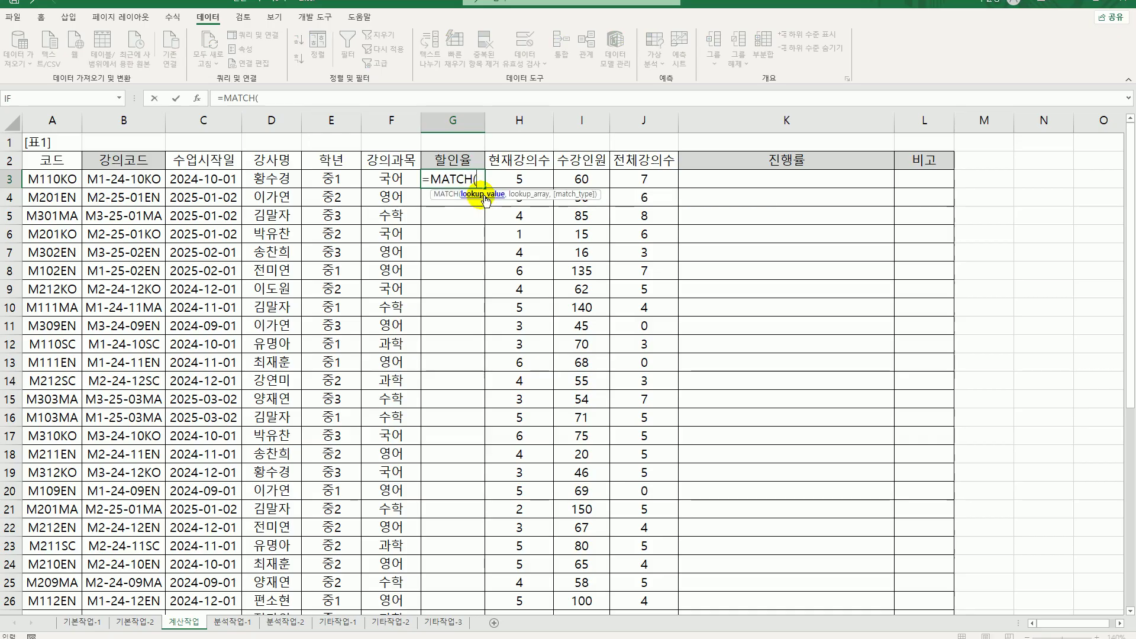
{"action": "left_click", "coordinate": [397, 185]}
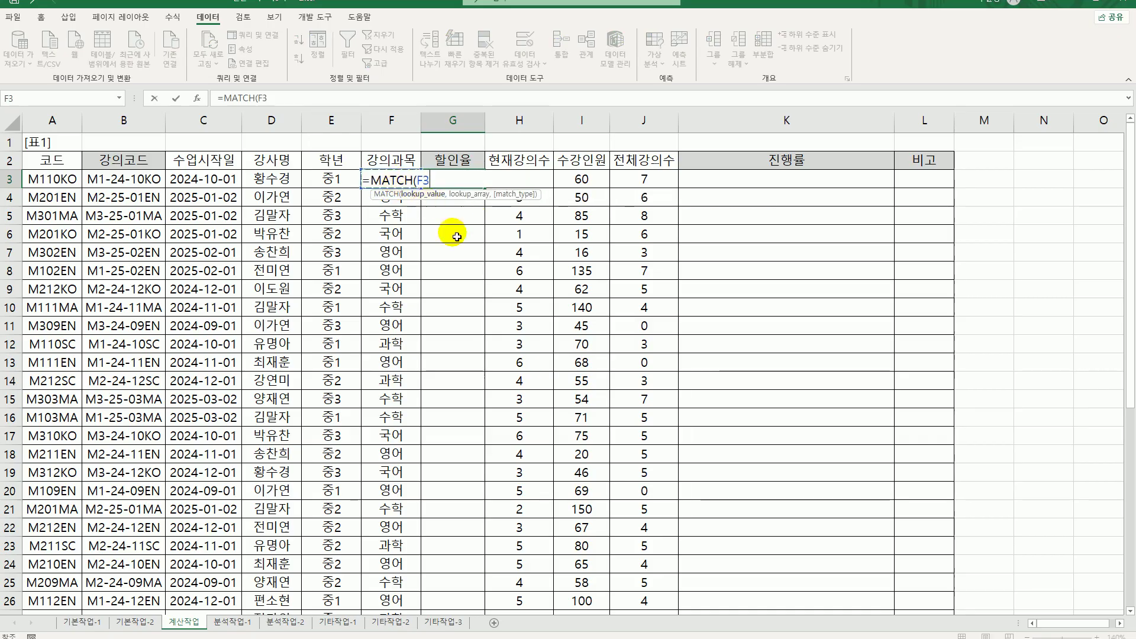
{"action": "type", "text": ","}
{"action": "scroll", "coordinate": [292, 471], "scroll_direction": "down", "scroll_amount": 6}
{"action": "left_click_drag", "start_coordinate": [59, 455], "coordinate": [68, 474]}
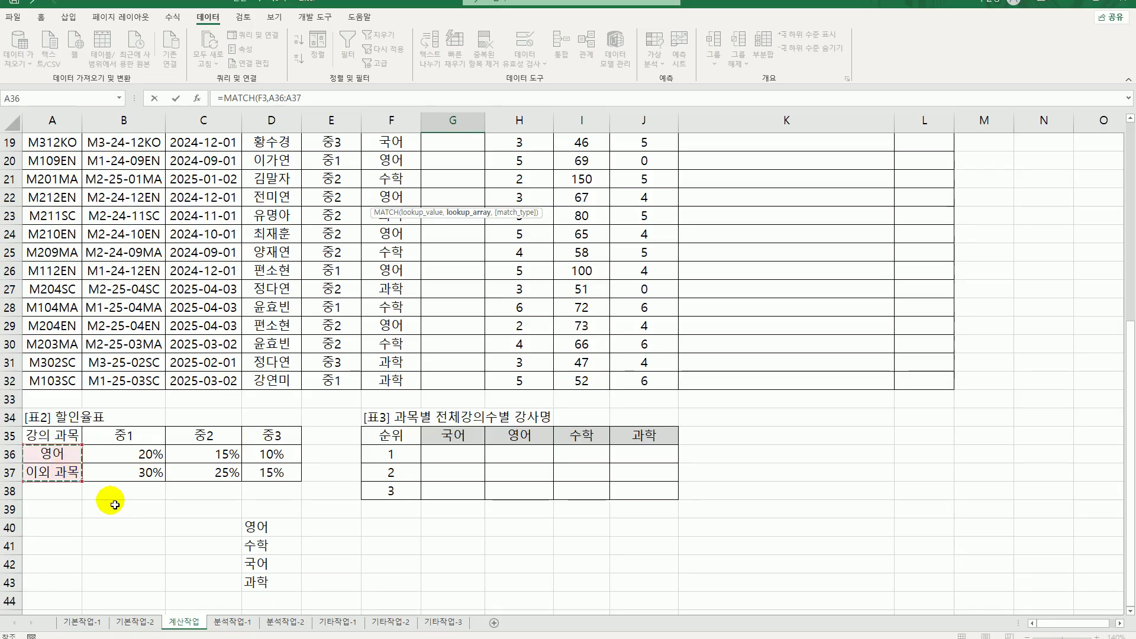
{"action": "key", "text": "F4"}
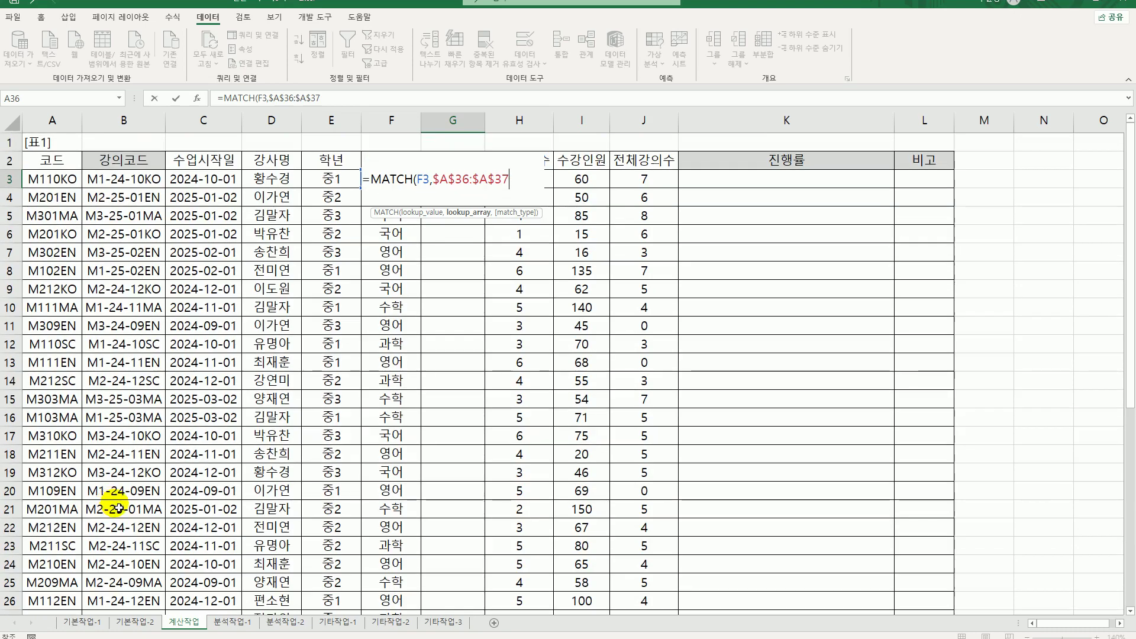
Complete the G3 MATCH formula with match type -1 and commit it.
{"action": "type", "text": ","}
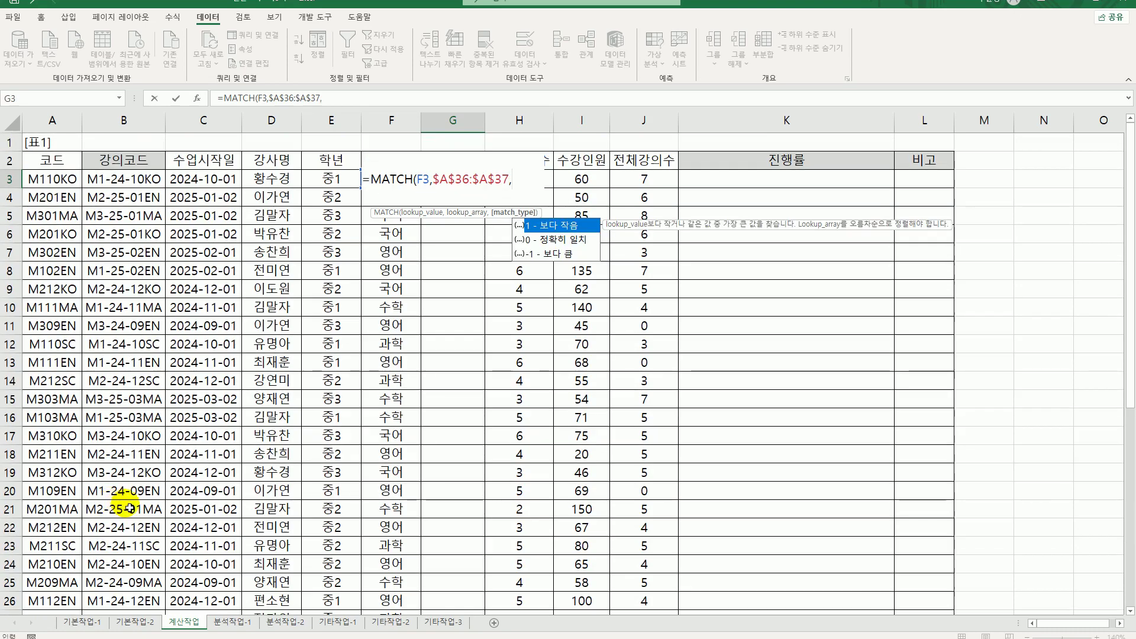
{"action": "scroll", "coordinate": [431, 459], "scroll_direction": "down", "scroll_amount": 6}
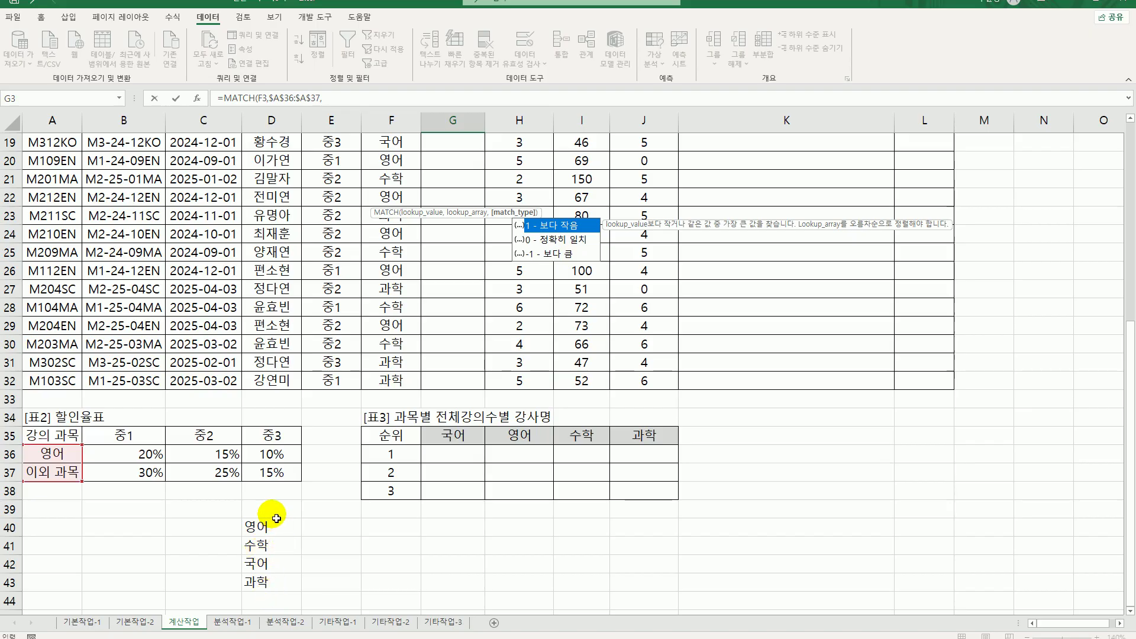
{"action": "type", "text": "1)"}
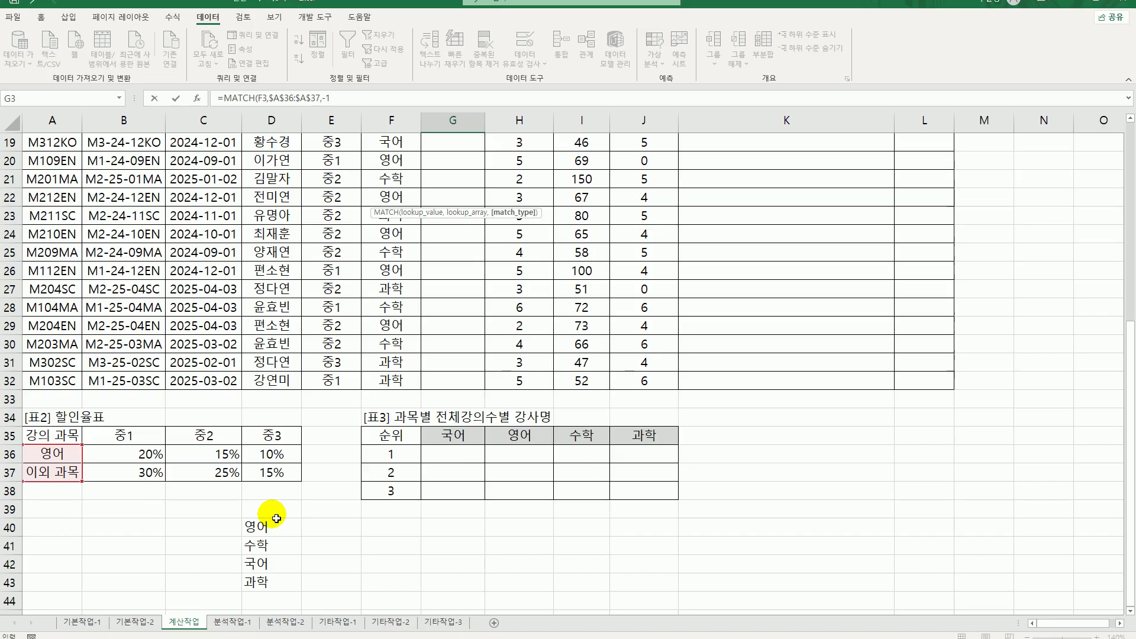
{"action": "key", "text": "Return"}
{"action": "scroll", "coordinate": [292, 501], "scroll_direction": "up", "scroll_amount": 1}
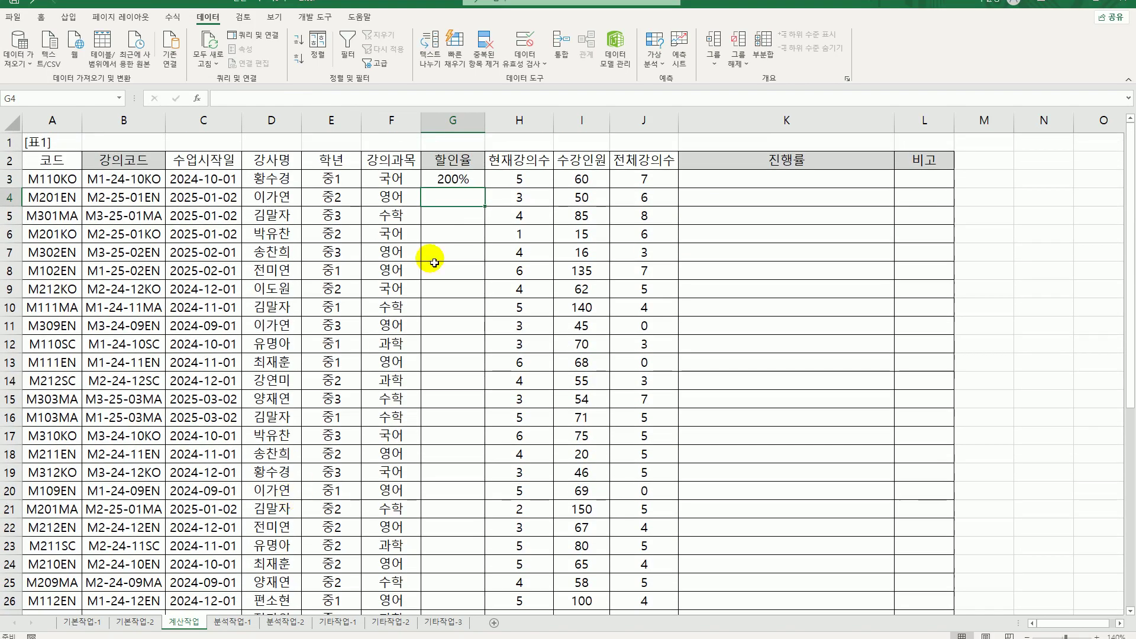
Change the number format of G3 to General (일반).
{"action": "left_click", "coordinate": [456, 181]}
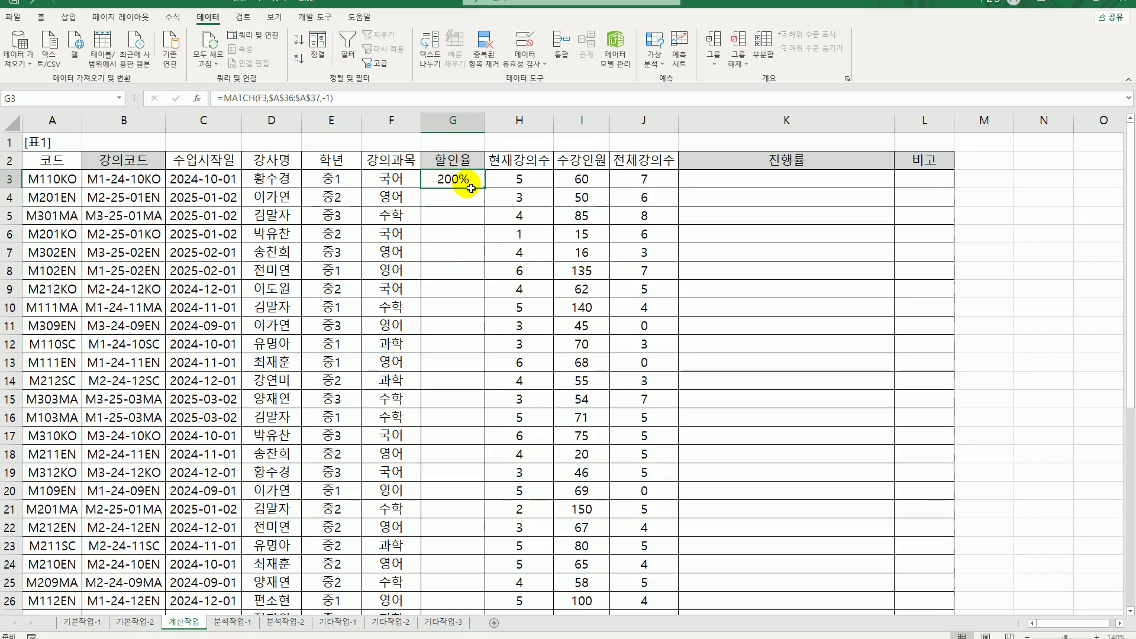
{"action": "right_click", "coordinate": [471, 188]}
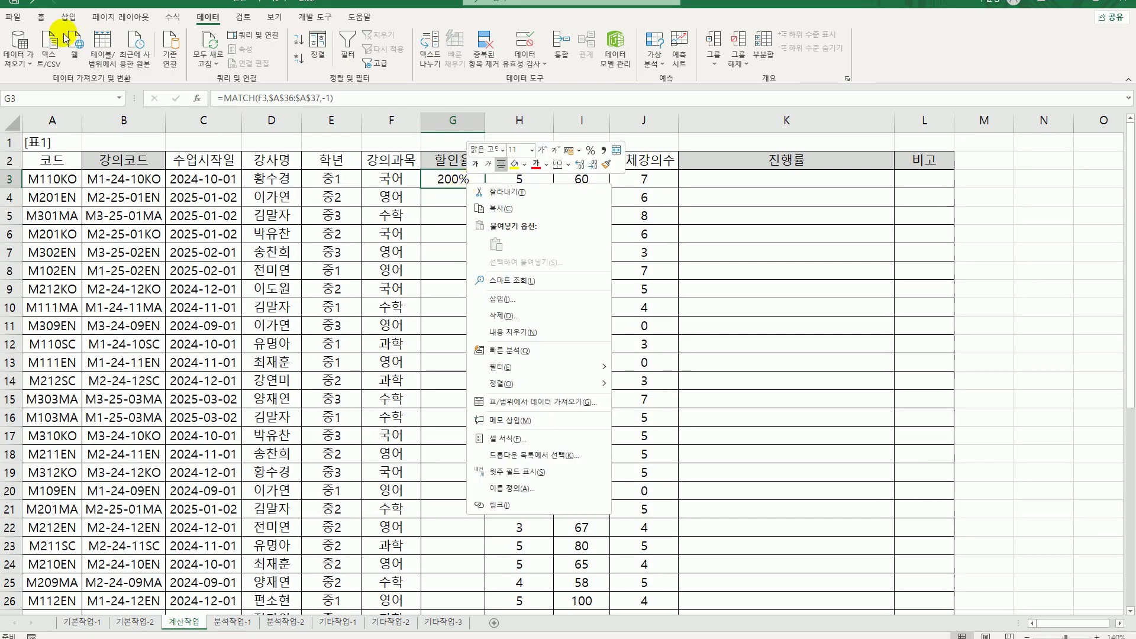
{"action": "left_click", "coordinate": [41, 21]}
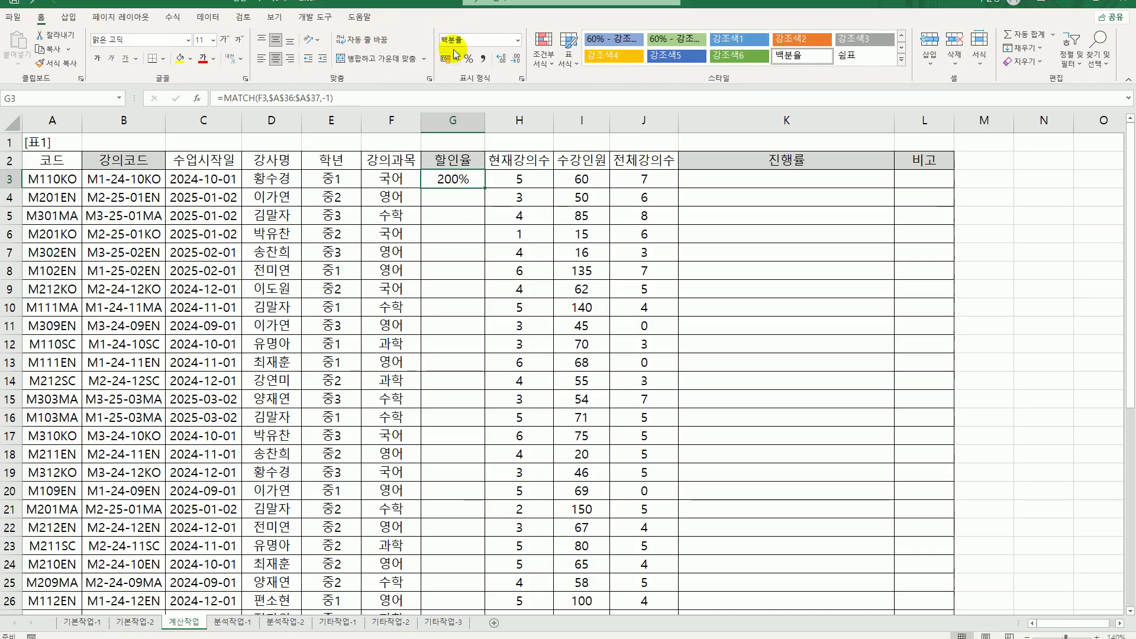
{"action": "left_click", "coordinate": [518, 41]}
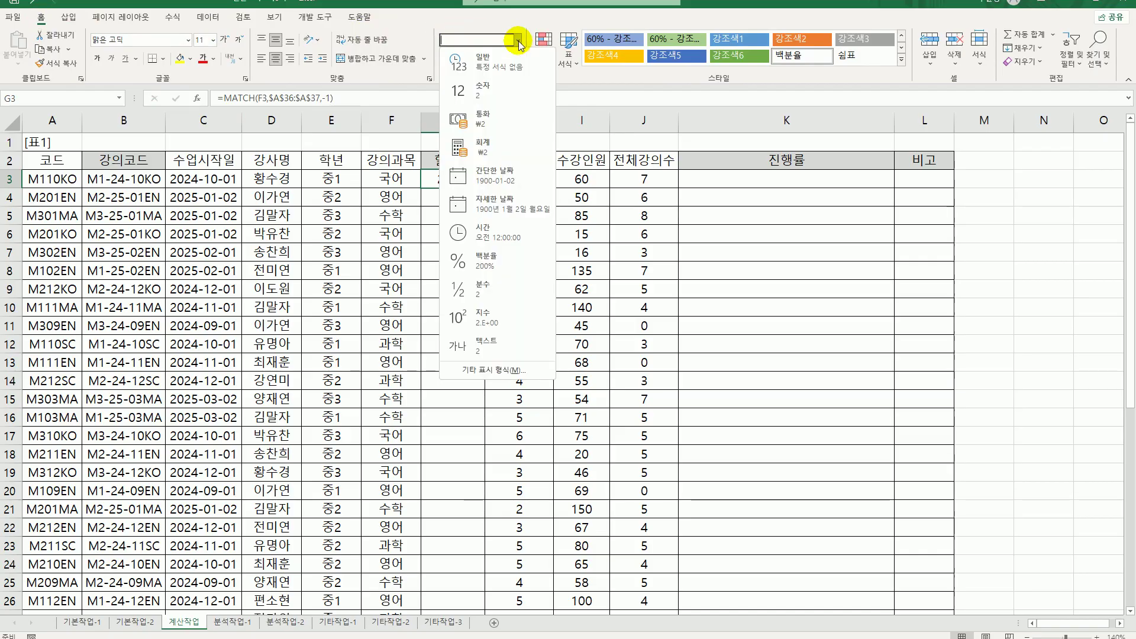
{"action": "left_click", "coordinate": [512, 79]}
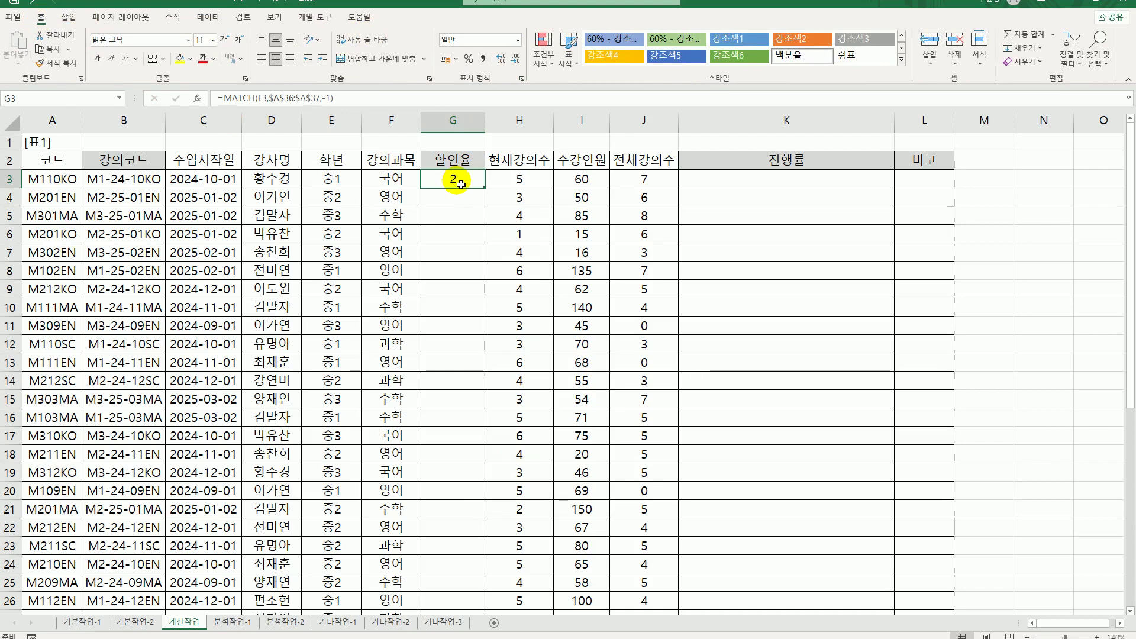
Check the rate rows in the 할인율표 and add 1 to the MATCH result in G3.
{"action": "scroll", "coordinate": [440, 201], "scroll_direction": "down", "scroll_amount": 9}
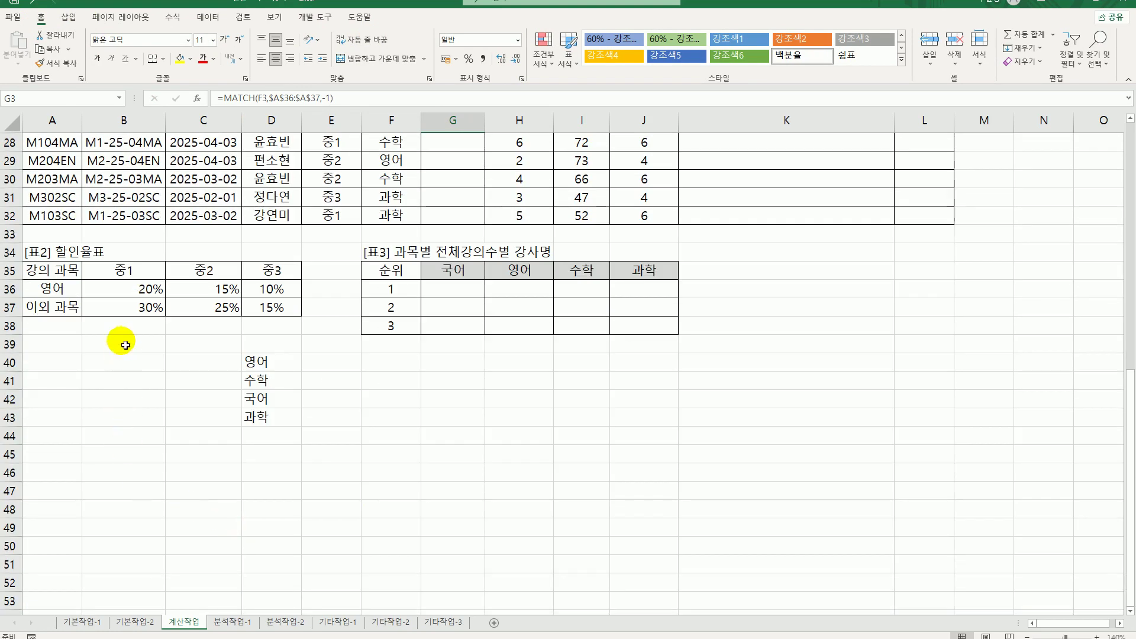
{"action": "left_click_drag", "start_coordinate": [125, 290], "coordinate": [272, 294]}
{"action": "left_click", "coordinate": [160, 311]}
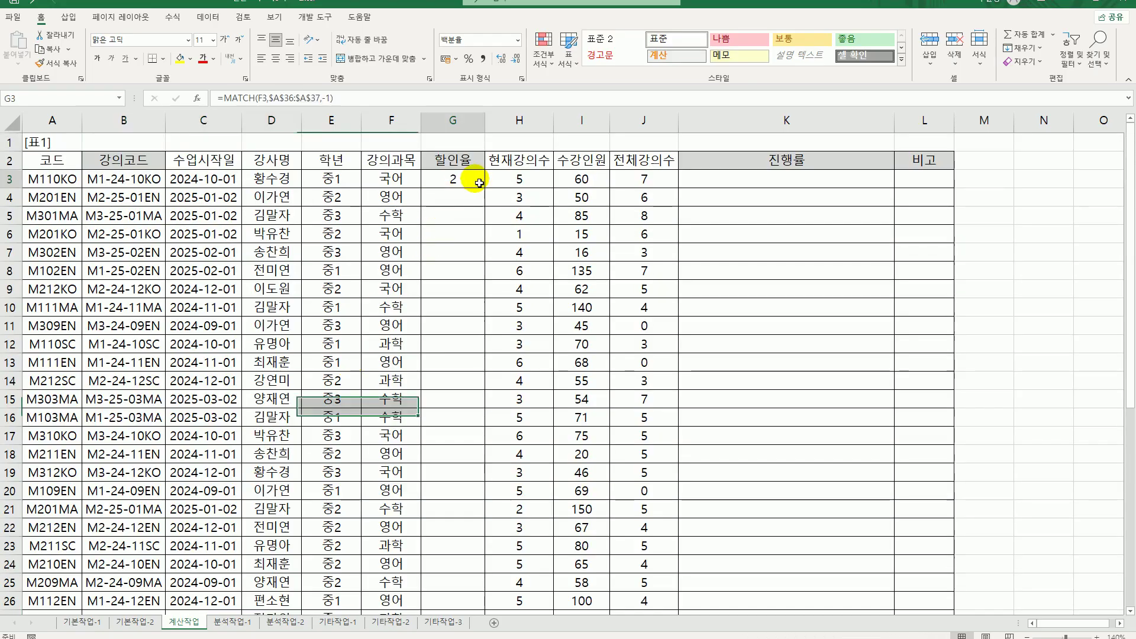
{"action": "double_click", "coordinate": [479, 183]}
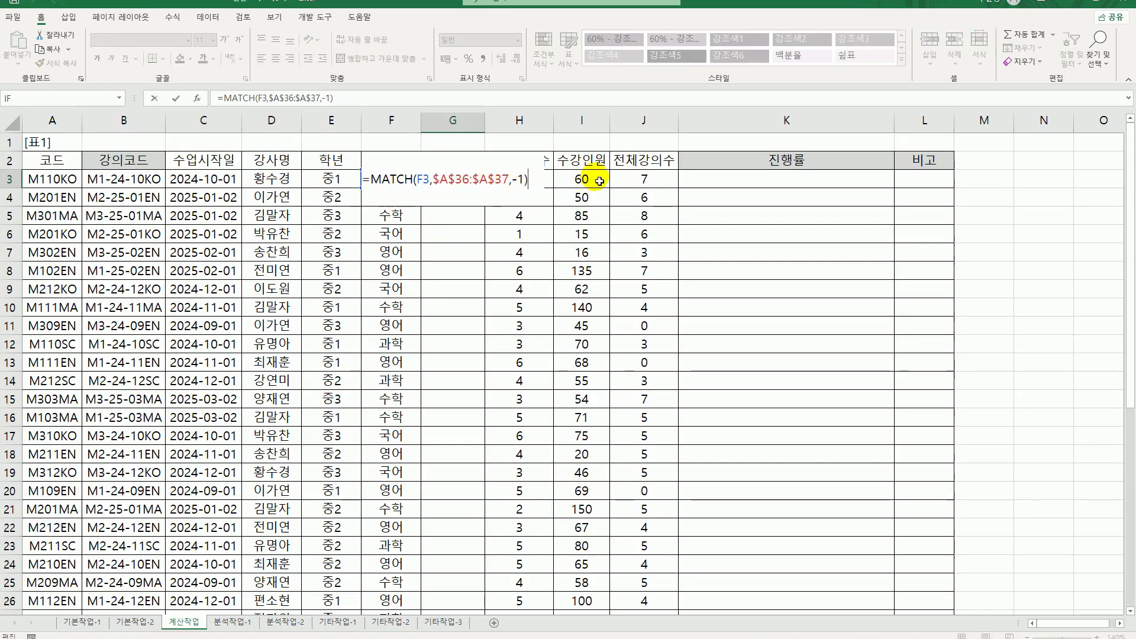
{"action": "type", "text": "1"}
{"action": "key", "text": "Return"}
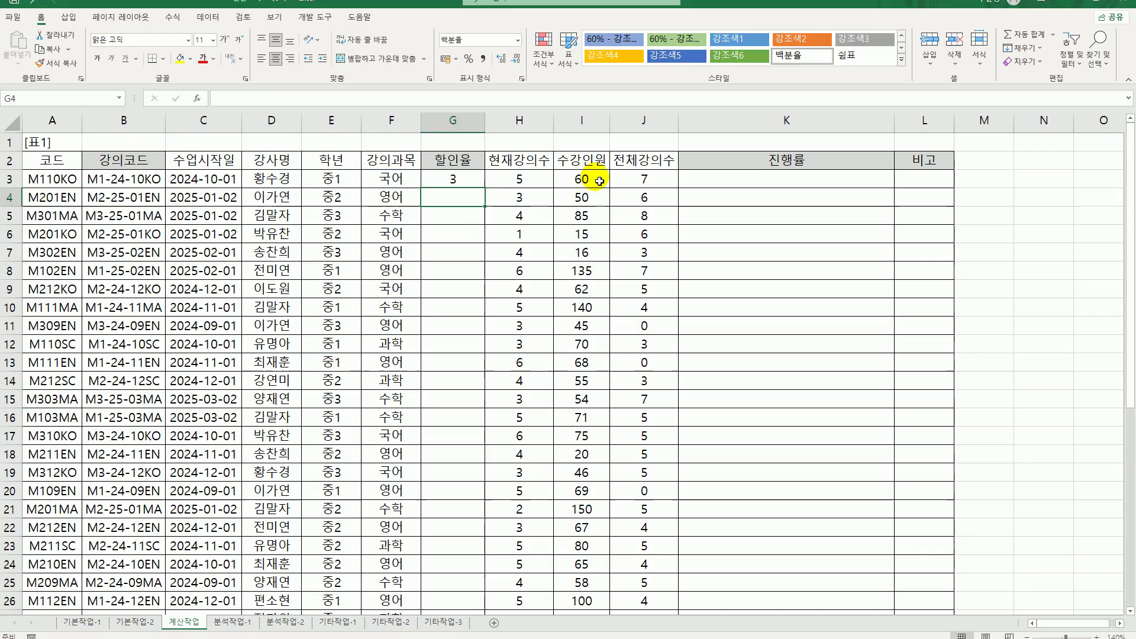
Fill the G3 MATCH formula down the 할인율 column and check several of the copied formulas.
{"action": "left_click", "coordinate": [473, 181]}
{"action": "double_click", "coordinate": [484, 189]}
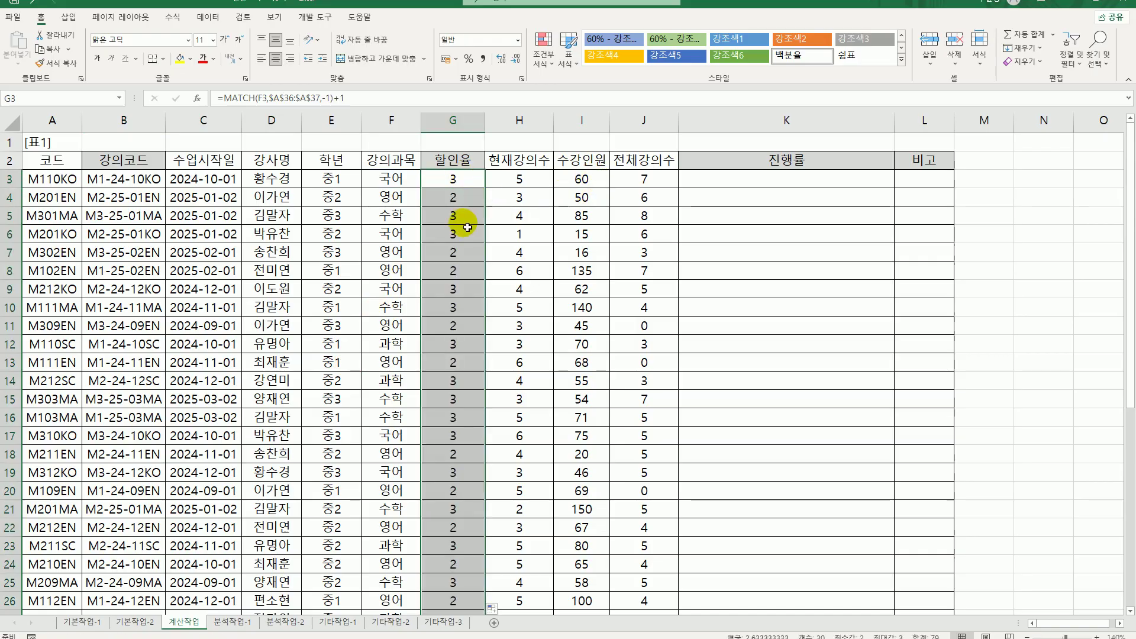
{"action": "left_click", "coordinate": [463, 197]}
{"action": "key", "text": "Down"}
{"action": "key", "text": "Down"}
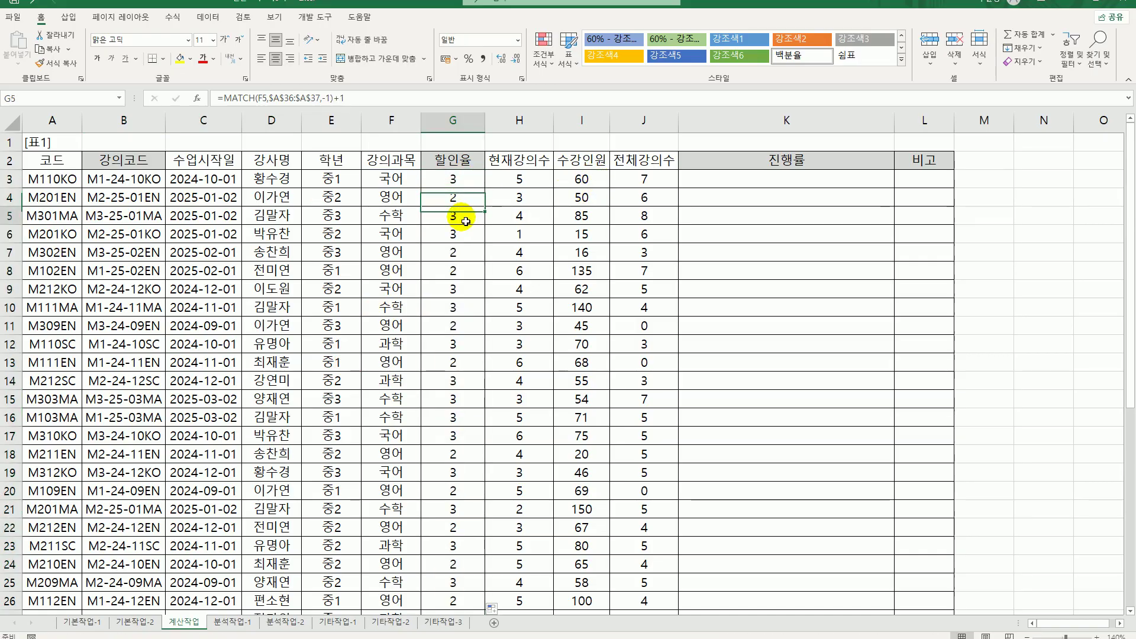
{"action": "left_click", "coordinate": [461, 378]}
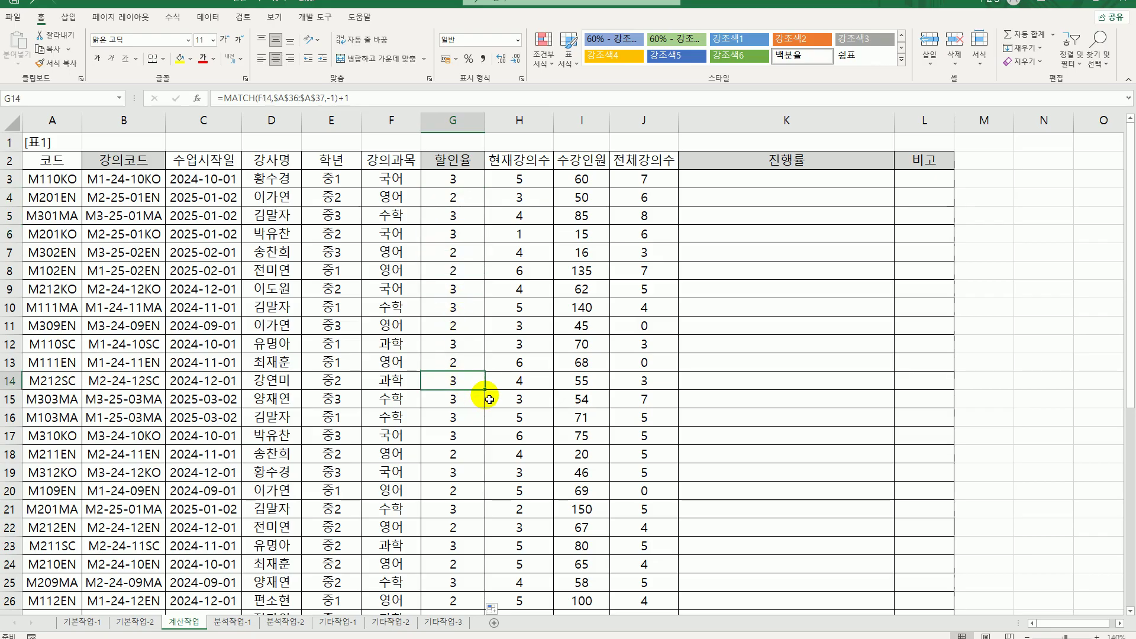
Review the 영어 and 이외 과목 rates in the 할인율표 and delete the subject list in D40:D43.
{"action": "scroll", "coordinate": [456, 397], "scroll_direction": "down", "scroll_amount": 3}
{"action": "scroll", "coordinate": [127, 535], "scroll_direction": "down", "scroll_amount": 3}
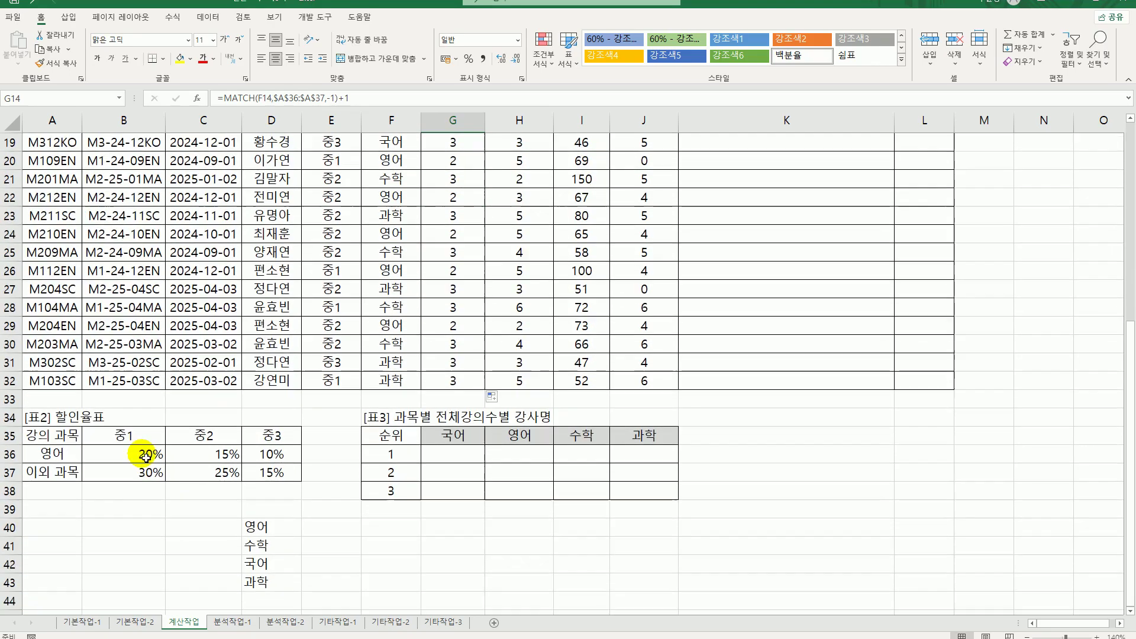
{"action": "left_click", "coordinate": [127, 446]}
{"action": "left_click_drag", "start_coordinate": [127, 445], "coordinate": [272, 456]}
{"action": "left_click_drag", "start_coordinate": [161, 478], "coordinate": [276, 473]}
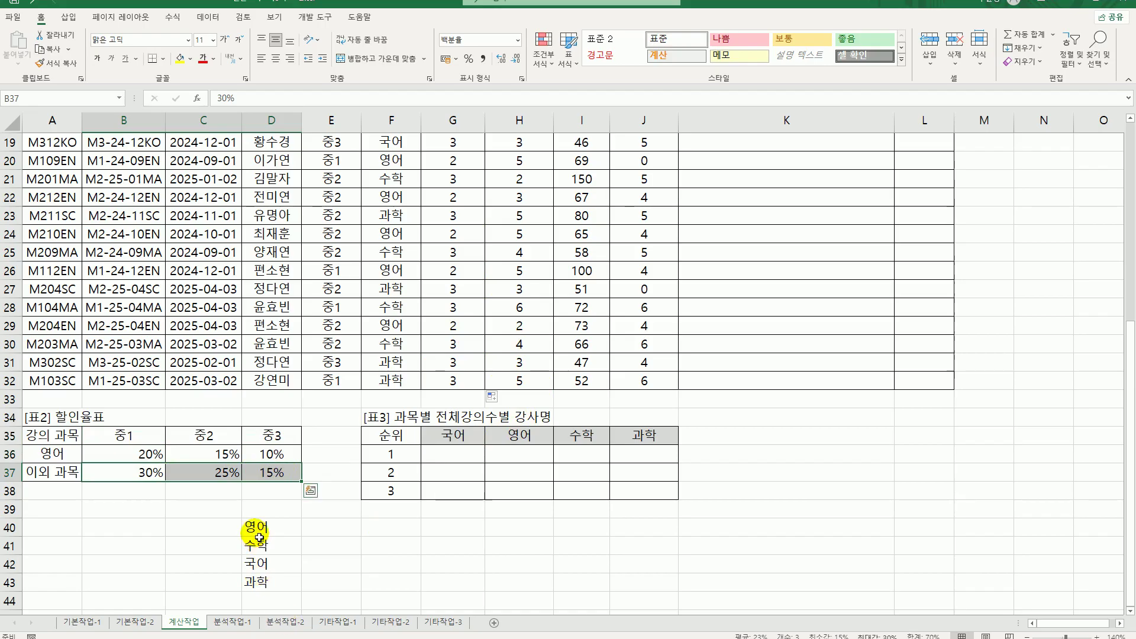
{"action": "left_click_drag", "start_coordinate": [256, 529], "coordinate": [265, 588]}
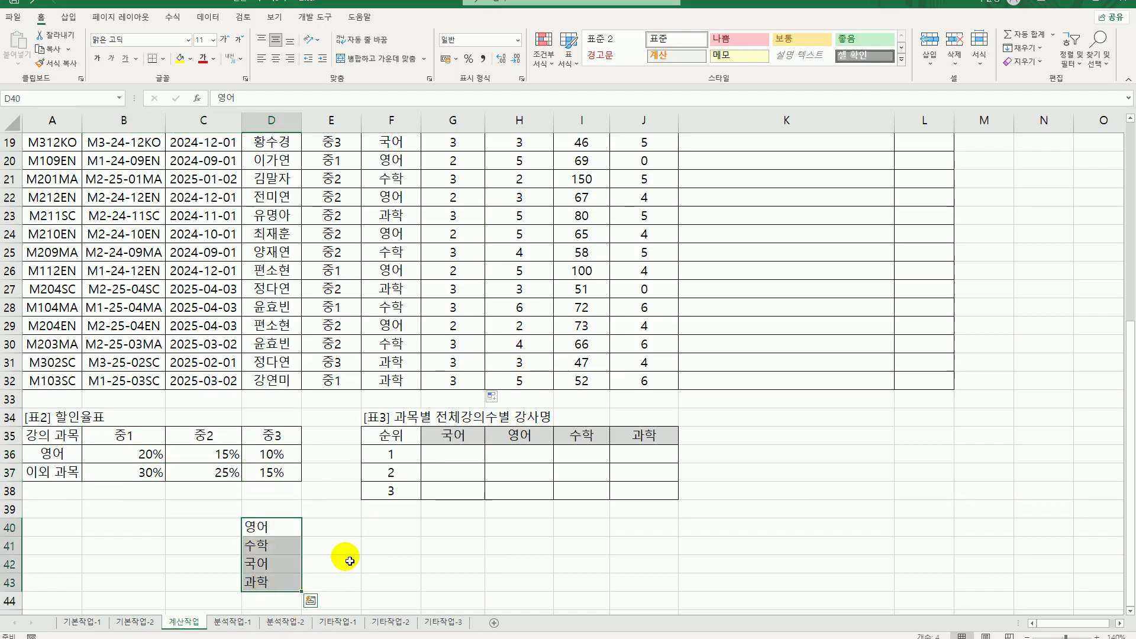
{"action": "key", "text": "Delete"}
Nest the MATCH expression in G3 inside an HLOOKUP with E3 as the lookup value.
{"action": "scroll", "coordinate": [349, 558], "scroll_direction": "up", "scroll_amount": 2}
{"action": "scroll", "coordinate": [349, 557], "scroll_direction": "up", "scroll_amount": 5}
{"action": "left_click", "coordinate": [440, 177]}
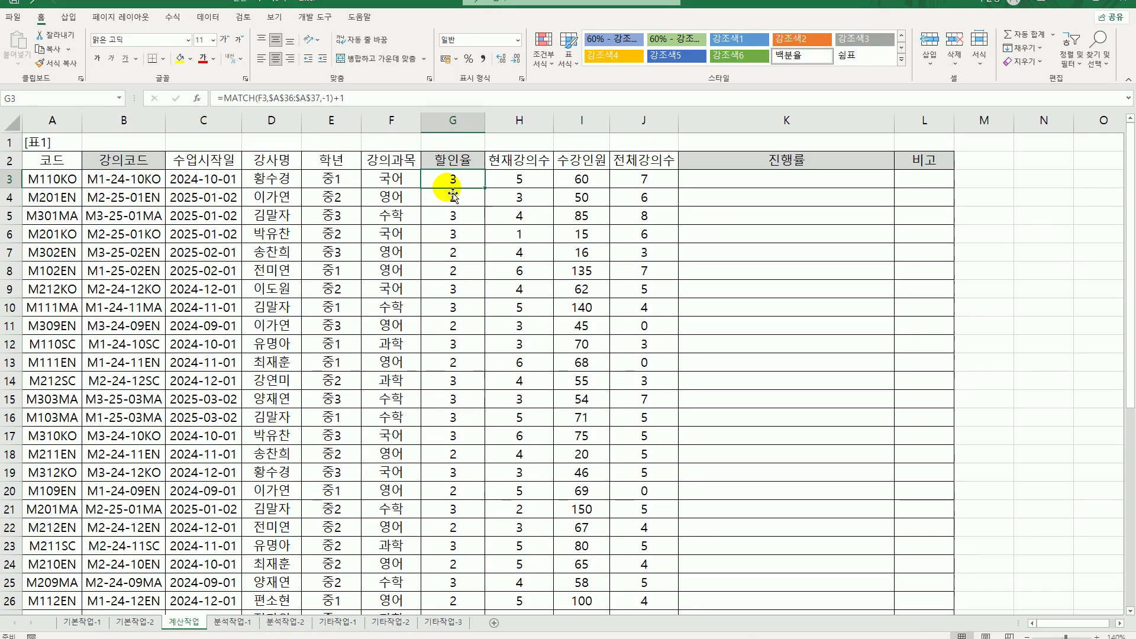
{"action": "double_click", "coordinate": [438, 179]}
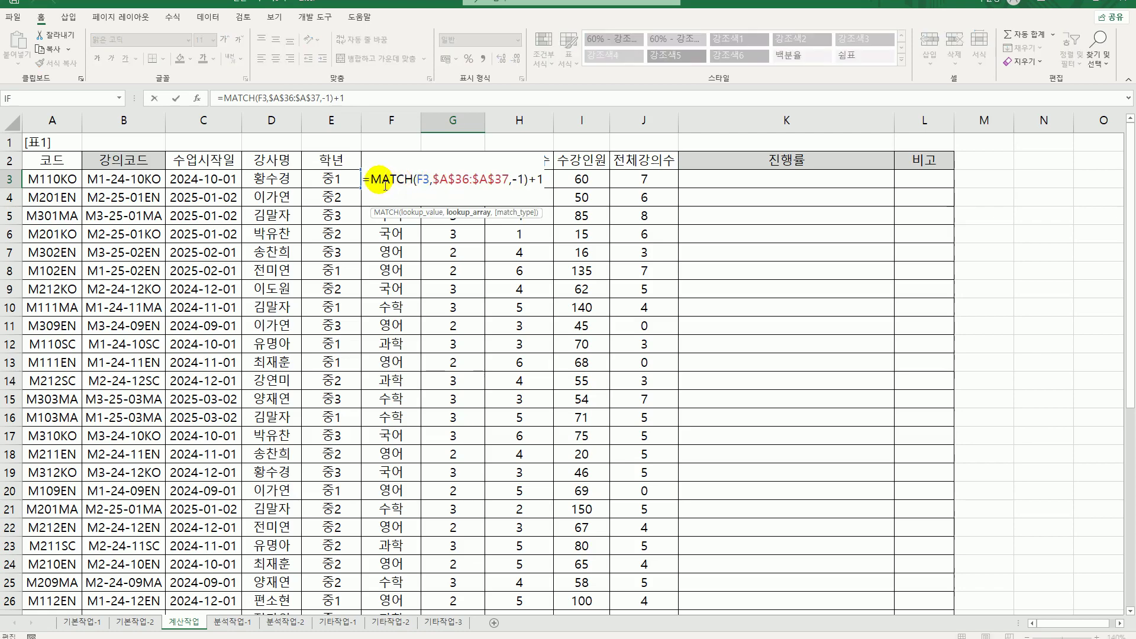
{"action": "type", "text": "HLOOKUP("}
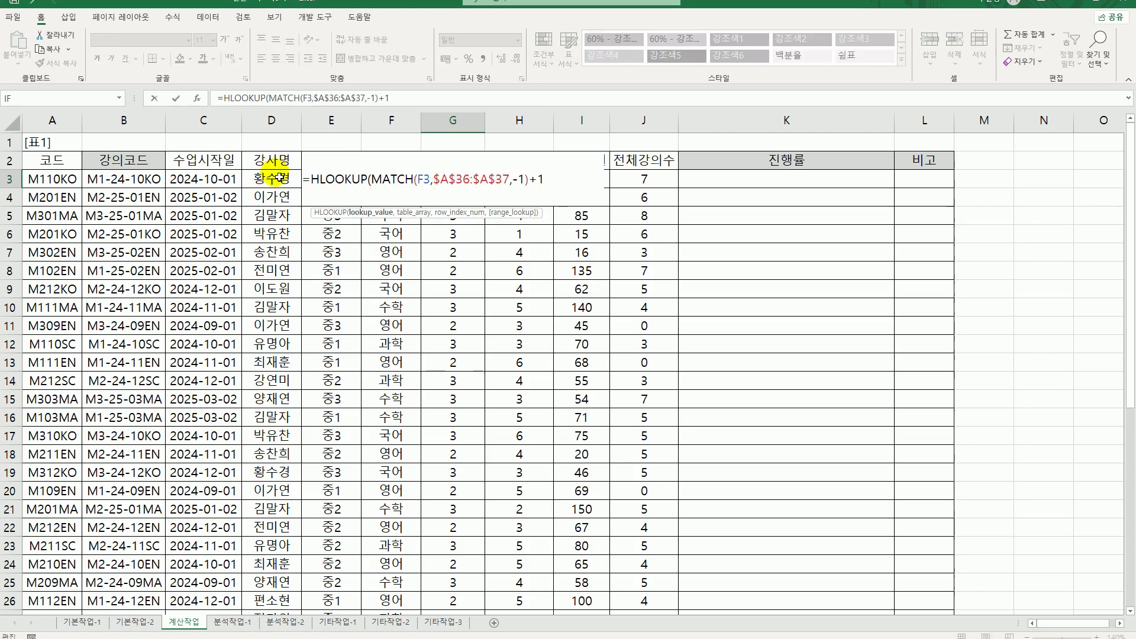
{"action": "type", "text": "e3"}
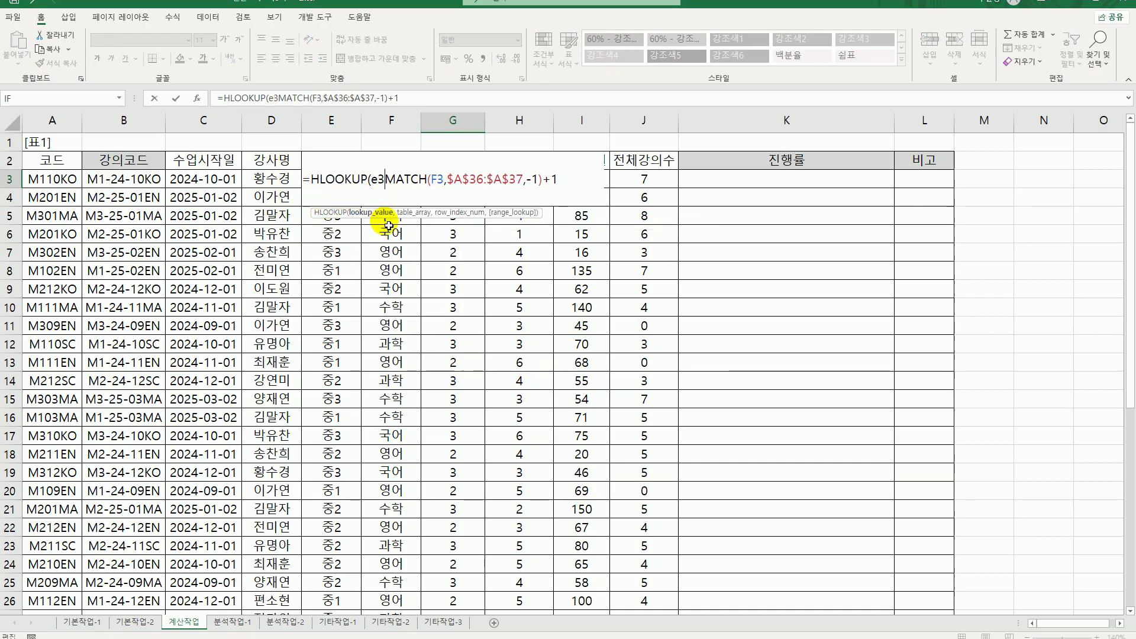
{"action": "type", "text": ","}
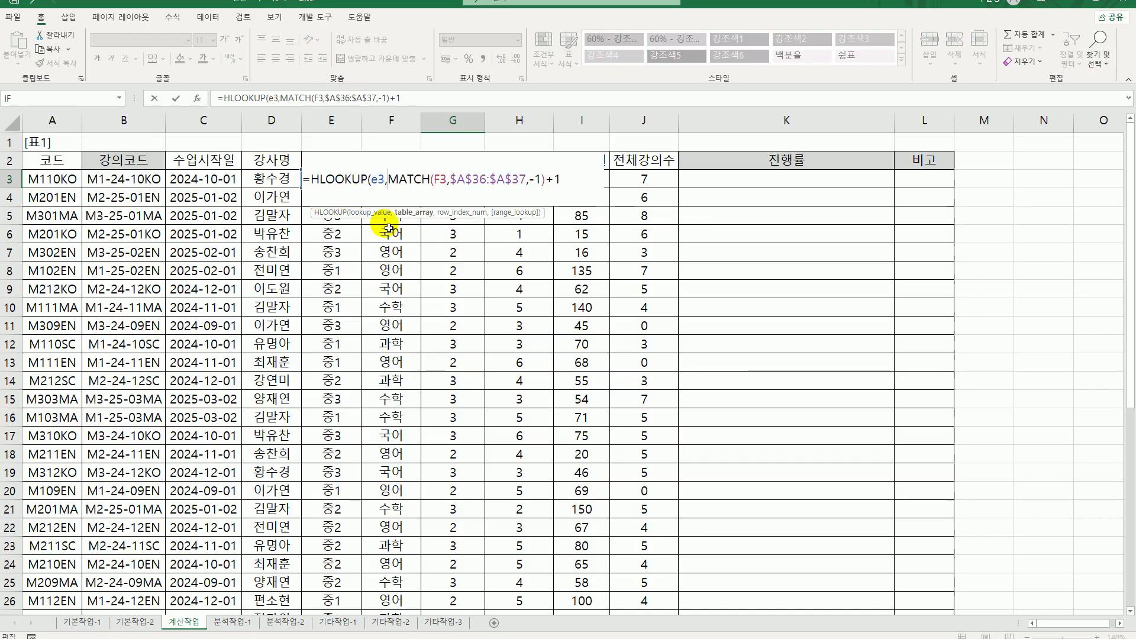
Add the absolute range $B$35:$D$37 as the HLOOKUP table in G3, close the formula and commit it.
{"action": "scroll", "coordinate": [387, 231], "scroll_direction": "down", "scroll_amount": 6}
{"action": "left_click_drag", "start_coordinate": [123, 435], "coordinate": [258, 473]}
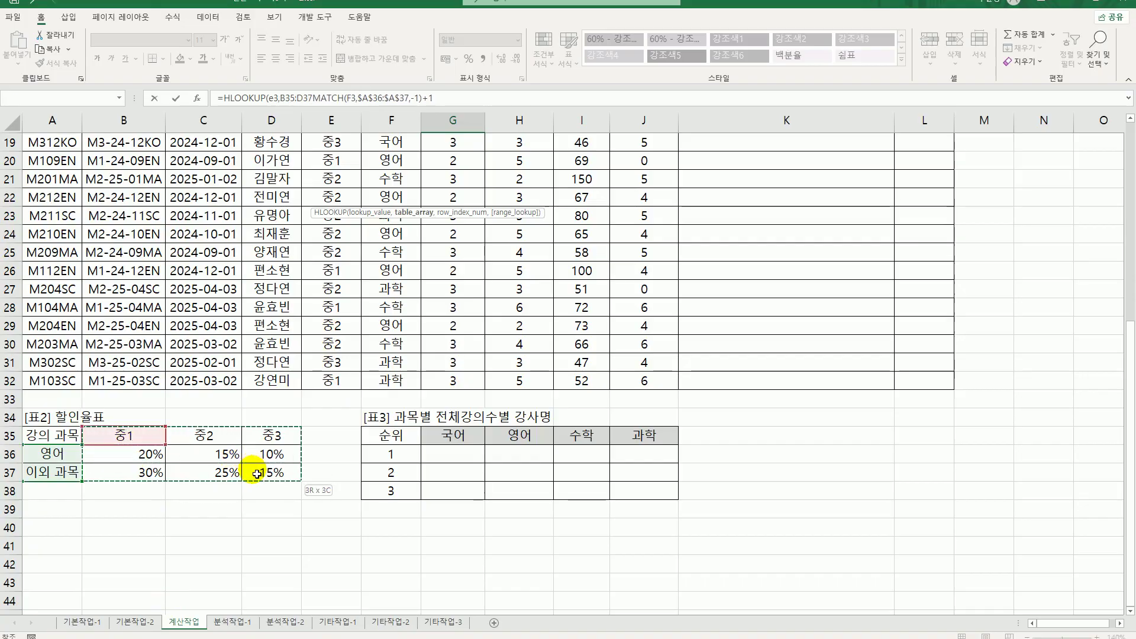
{"action": "key", "text": "F4"}
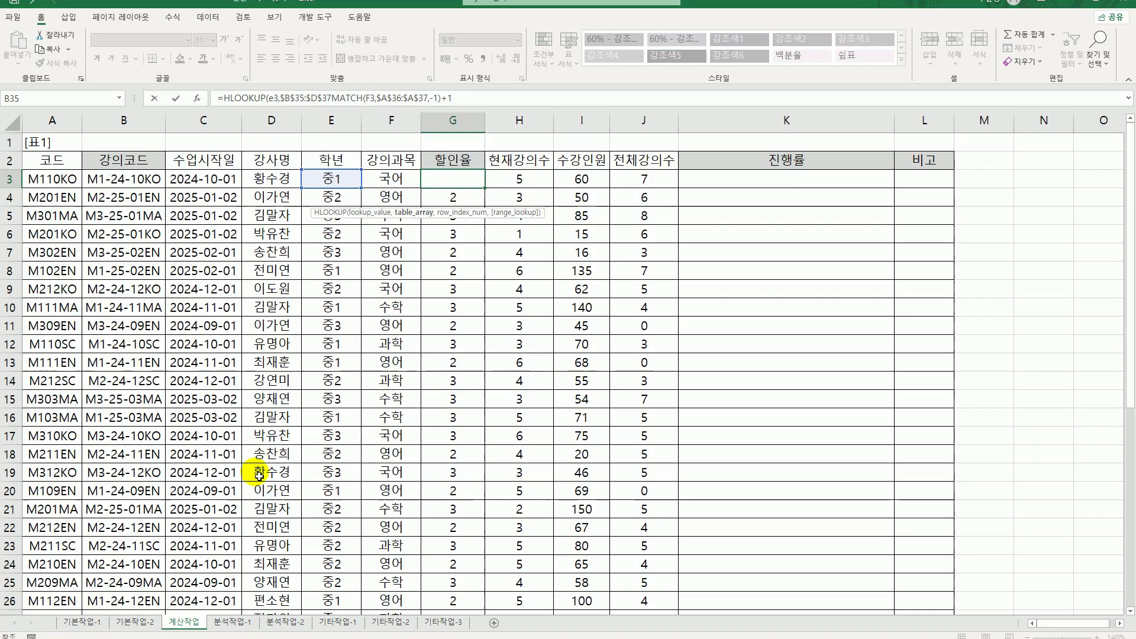
{"action": "type", "text": ",-1"}
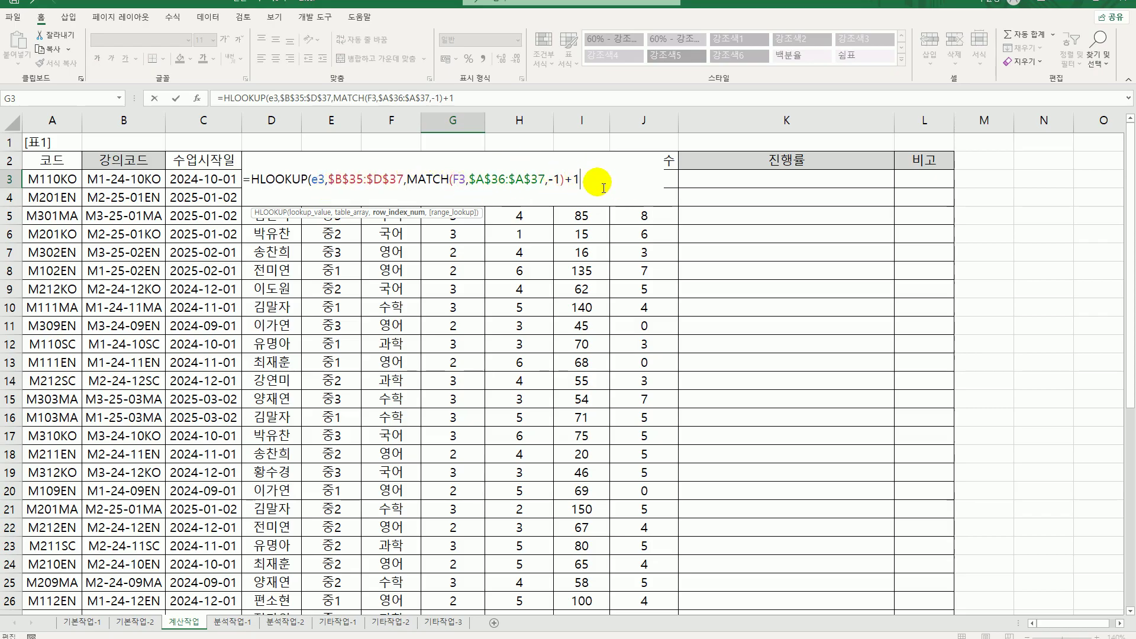
{"action": "type", "text": ")"}
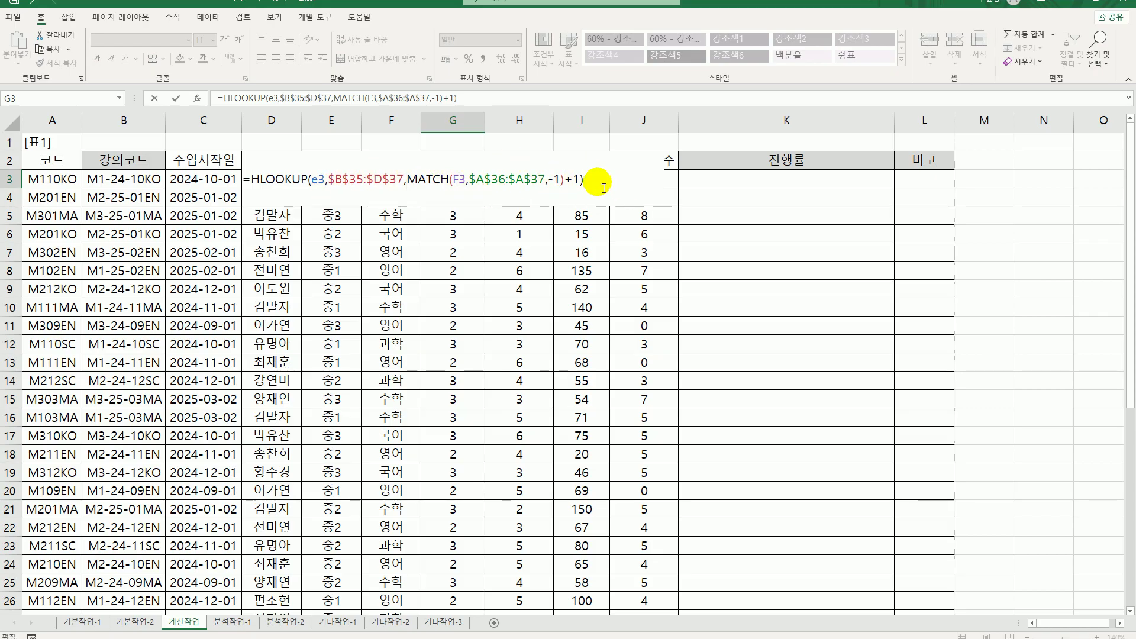
{"action": "key", "text": "Return"}
Format G3 as a percentage (백분율) and fill its HLOOKUP formula down the 할인율 column.
{"action": "left_click", "coordinate": [452, 177]}
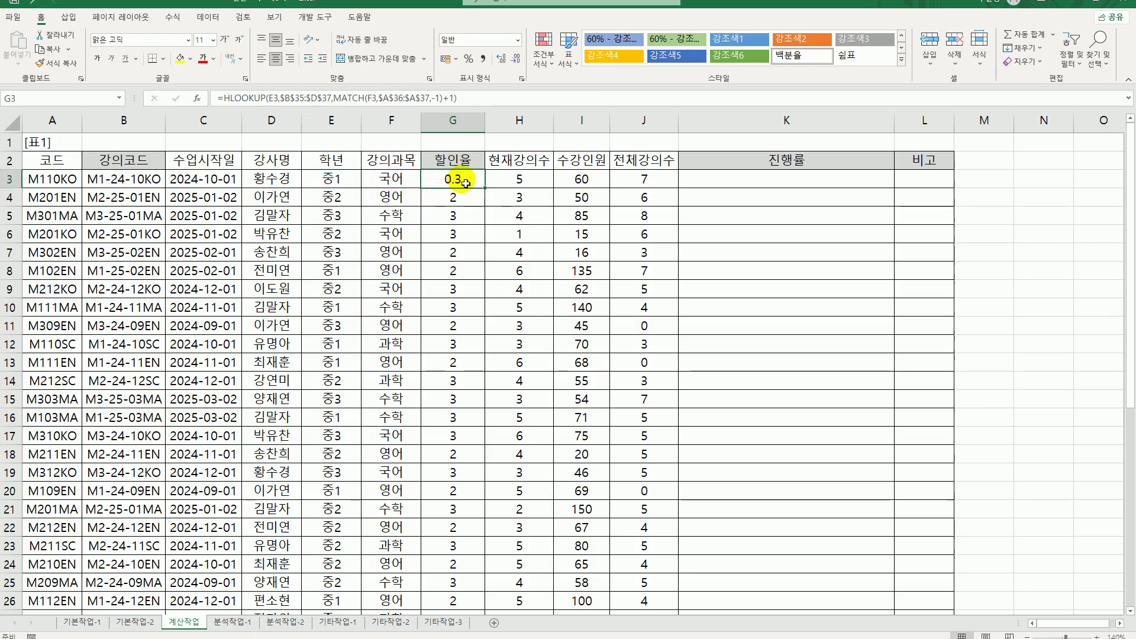
{"action": "left_click", "coordinate": [517, 40]}
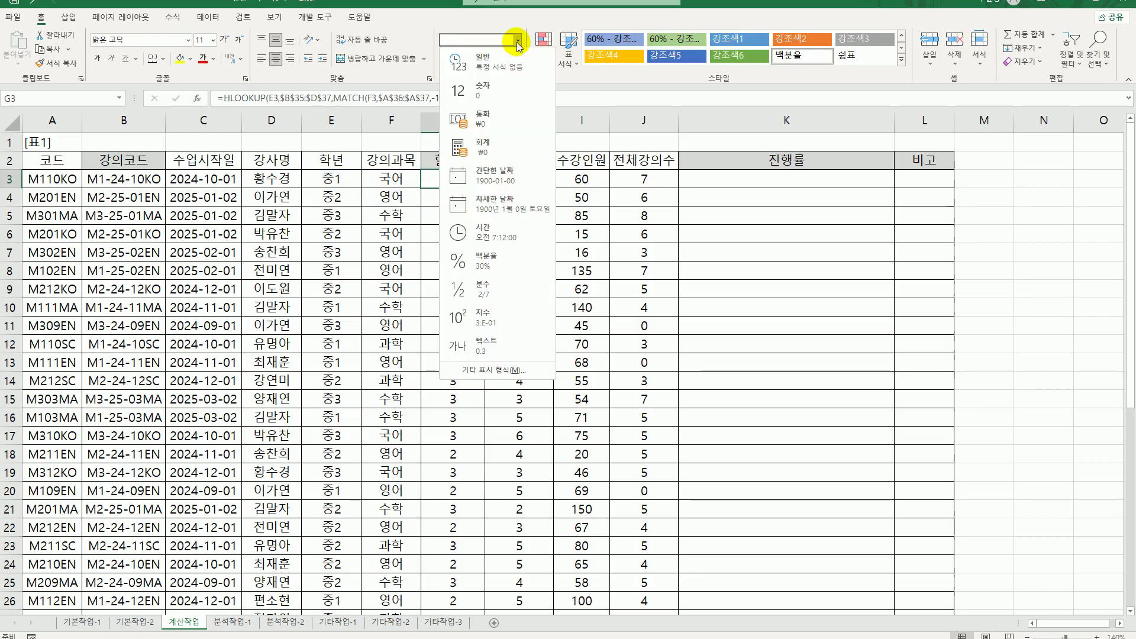
{"action": "left_click", "coordinate": [507, 265]}
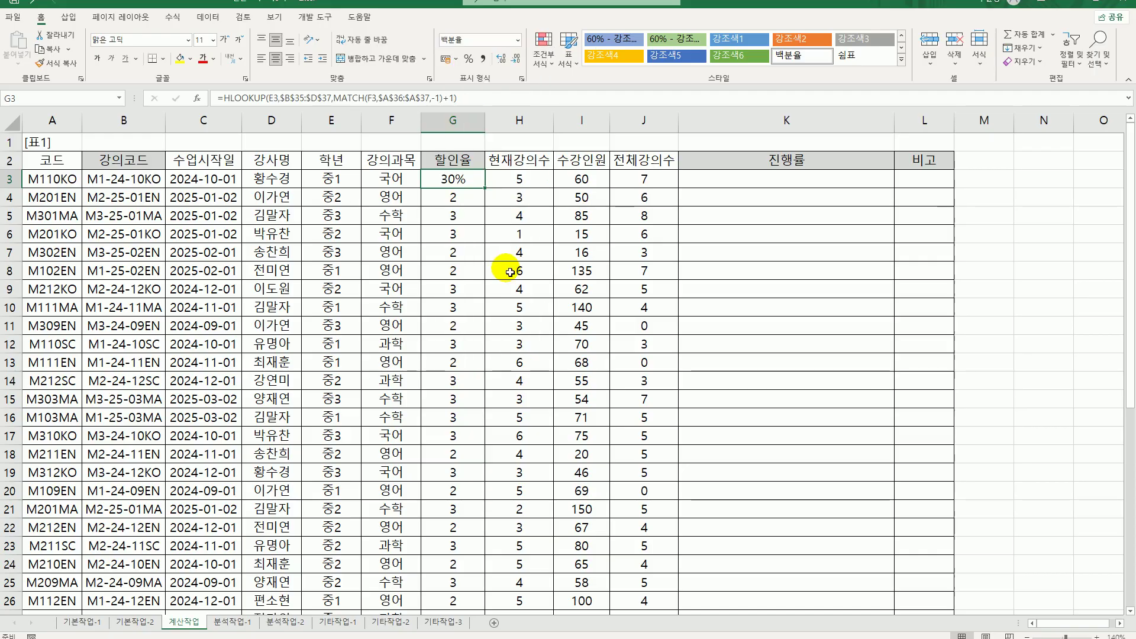
{"action": "double_click", "coordinate": [484, 187]}
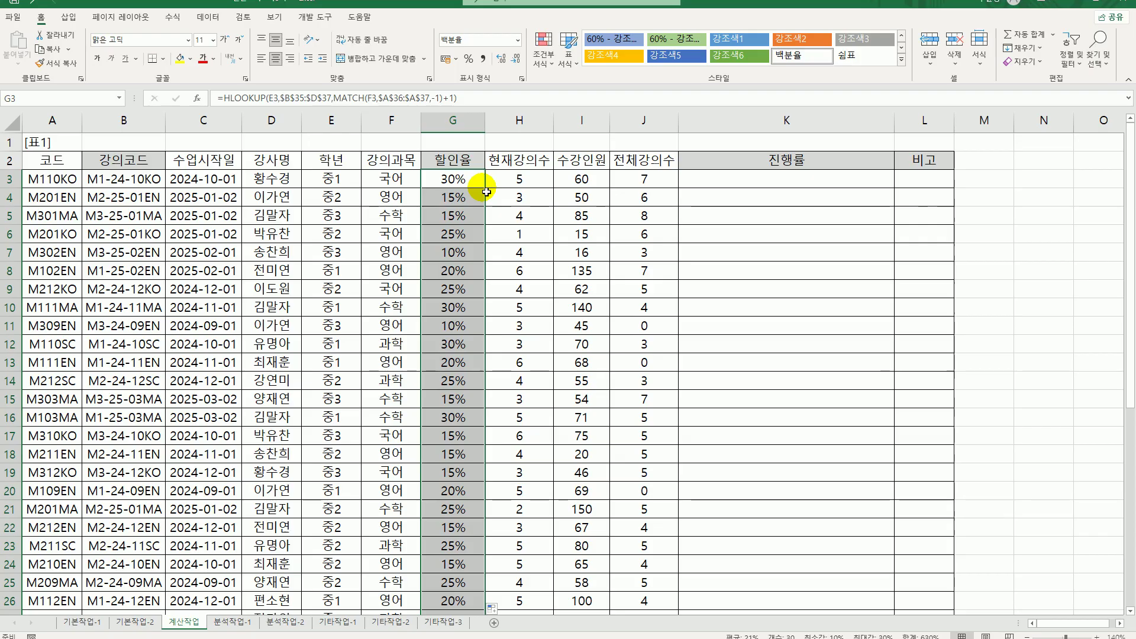
Enter a formula in K3 under 진행률 that divides 현재강의수 by 전체강의수, =H3/J3.
{"action": "left_click", "coordinate": [725, 180]}
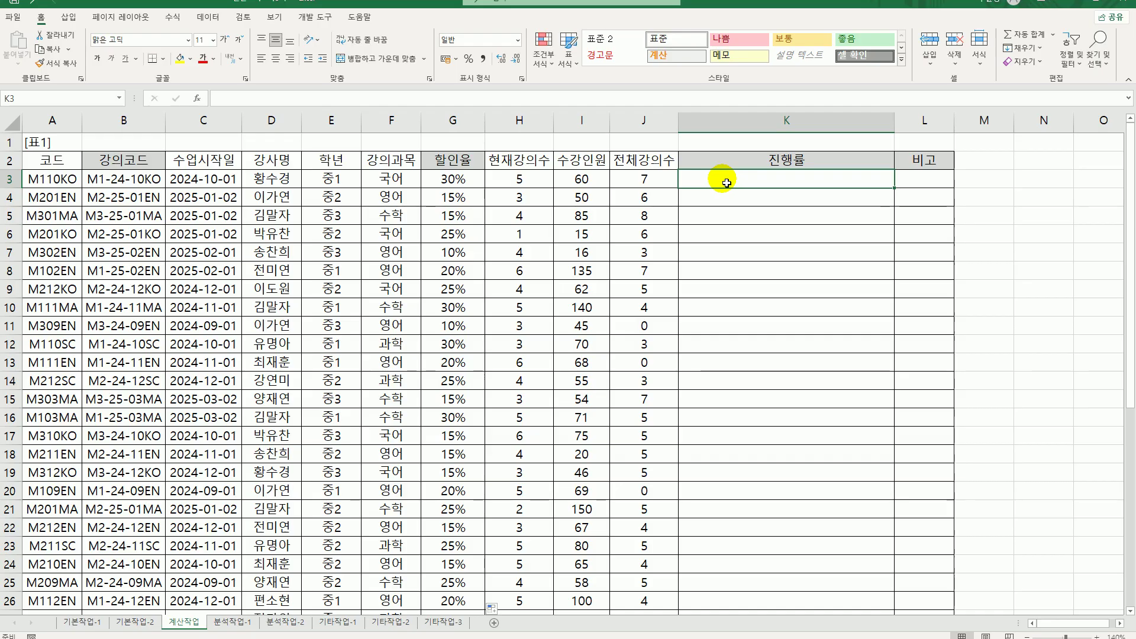
{"action": "left_click", "coordinate": [522, 178]}
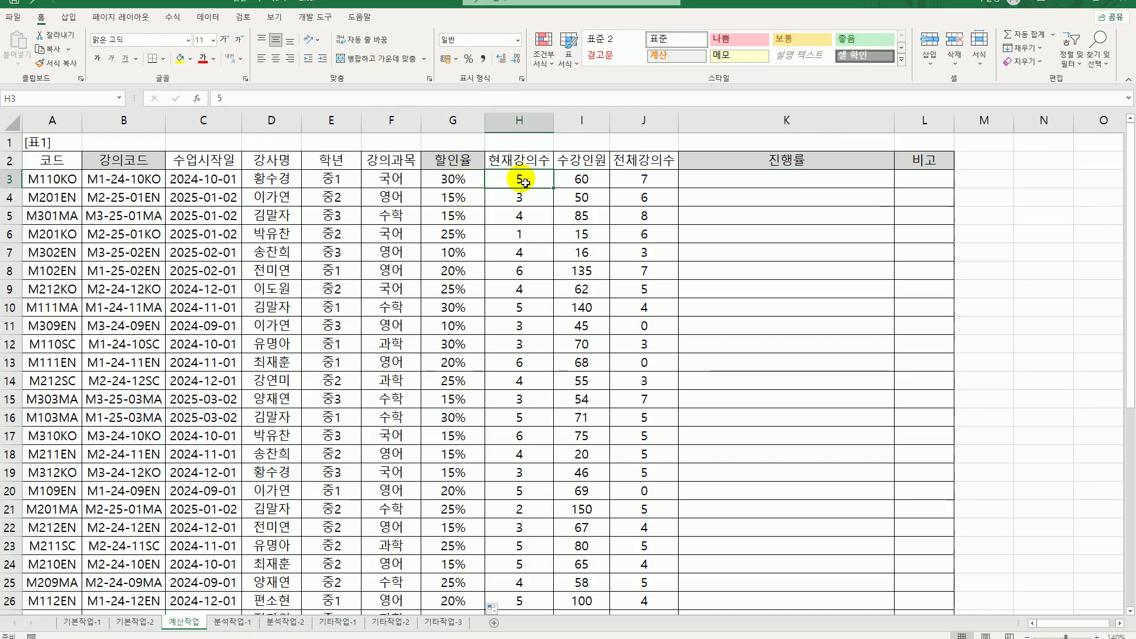
{"action": "left_click", "coordinate": [643, 183]}
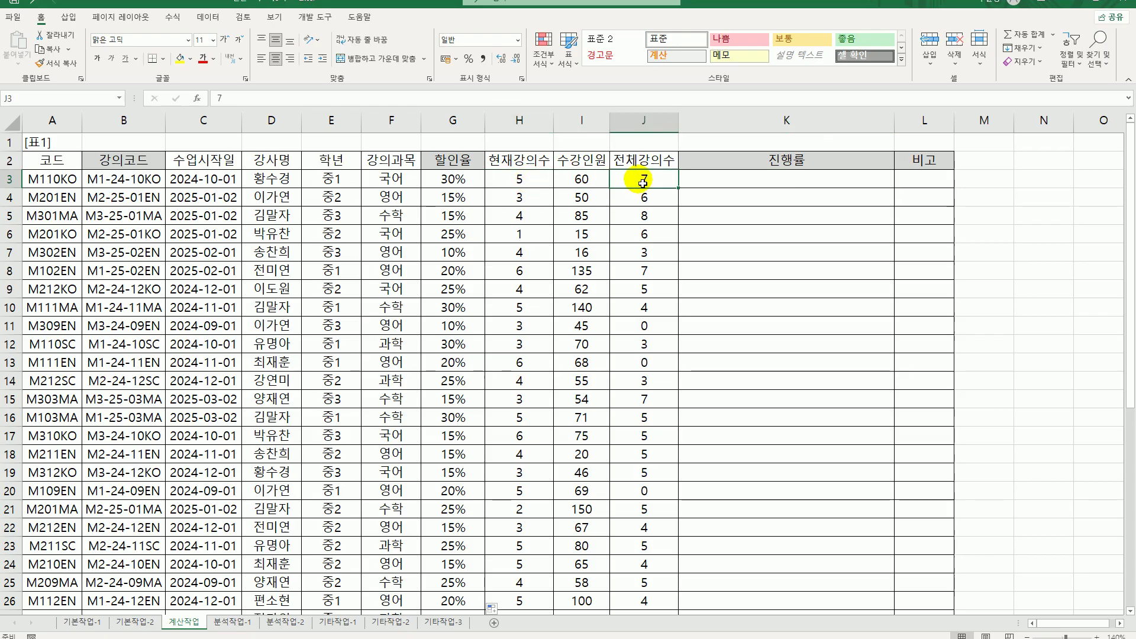
{"action": "left_click", "coordinate": [729, 184]}
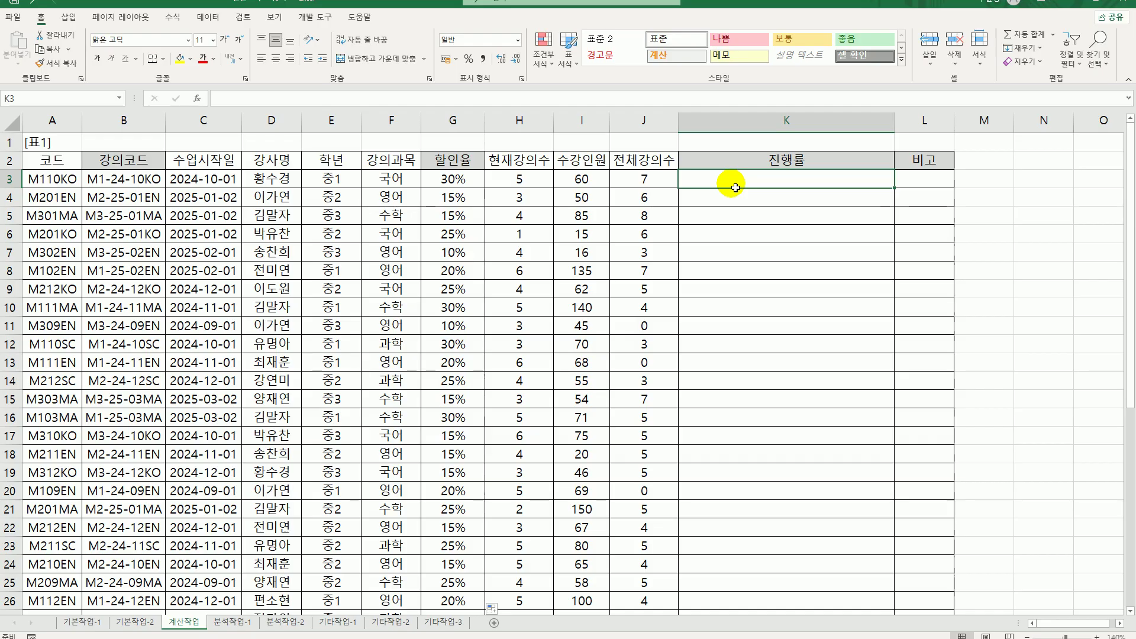
{"action": "type", "text": "="}
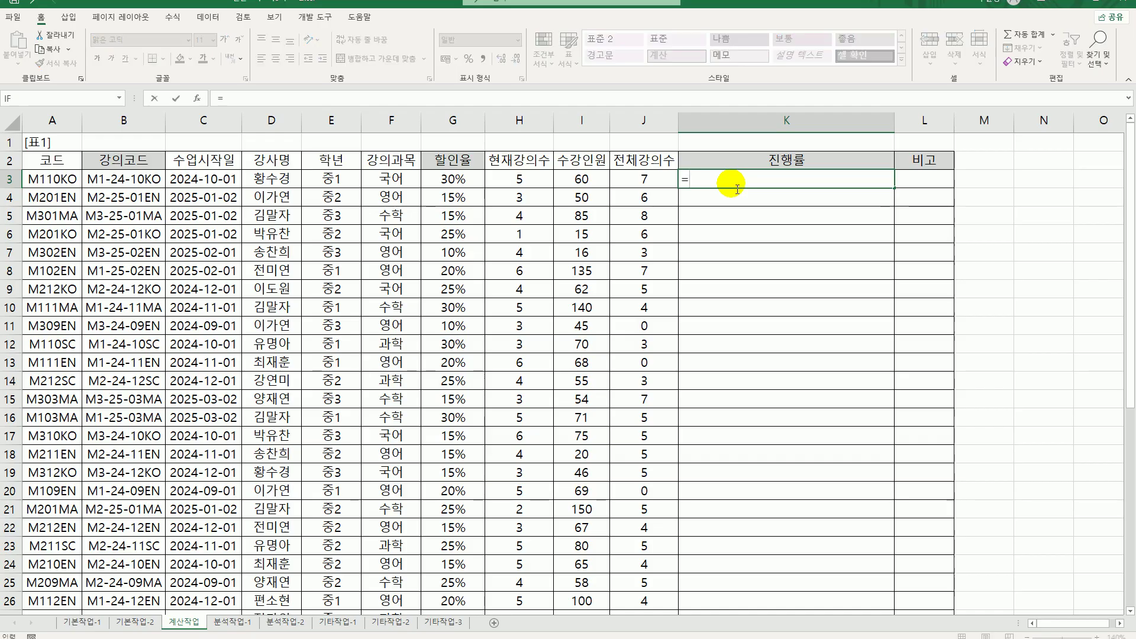
{"action": "key", "text": "Left"}
{"action": "key", "text": "Left"}
{"action": "key", "text": "Left"}
{"action": "type", "text": "/"}
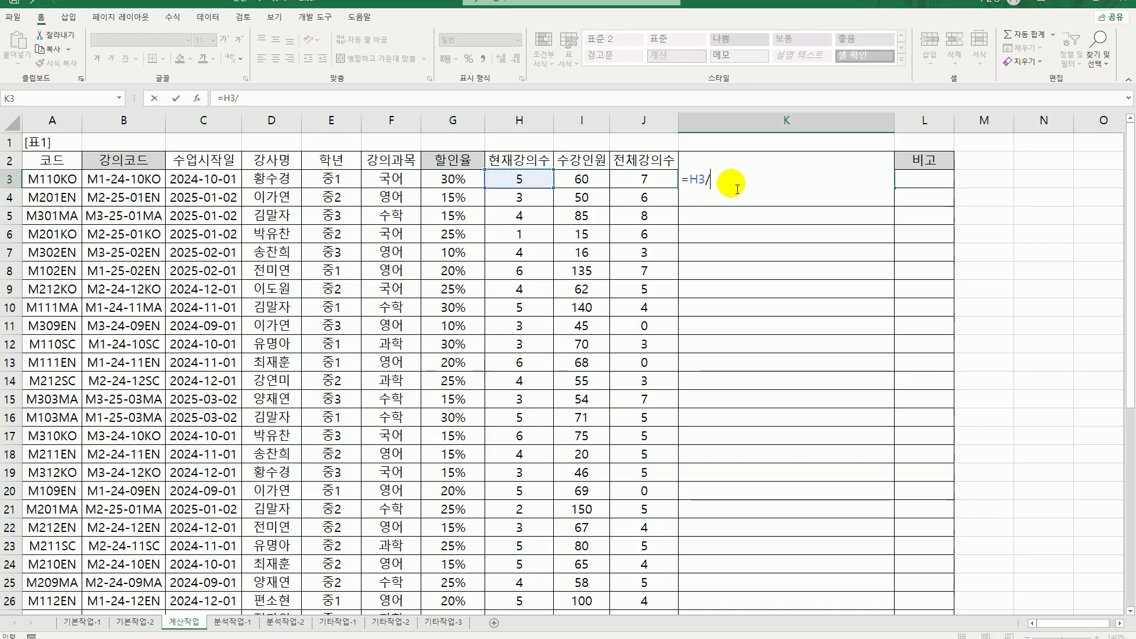
{"action": "key", "text": "Left"}
{"action": "key", "text": "ctrl+Return"}
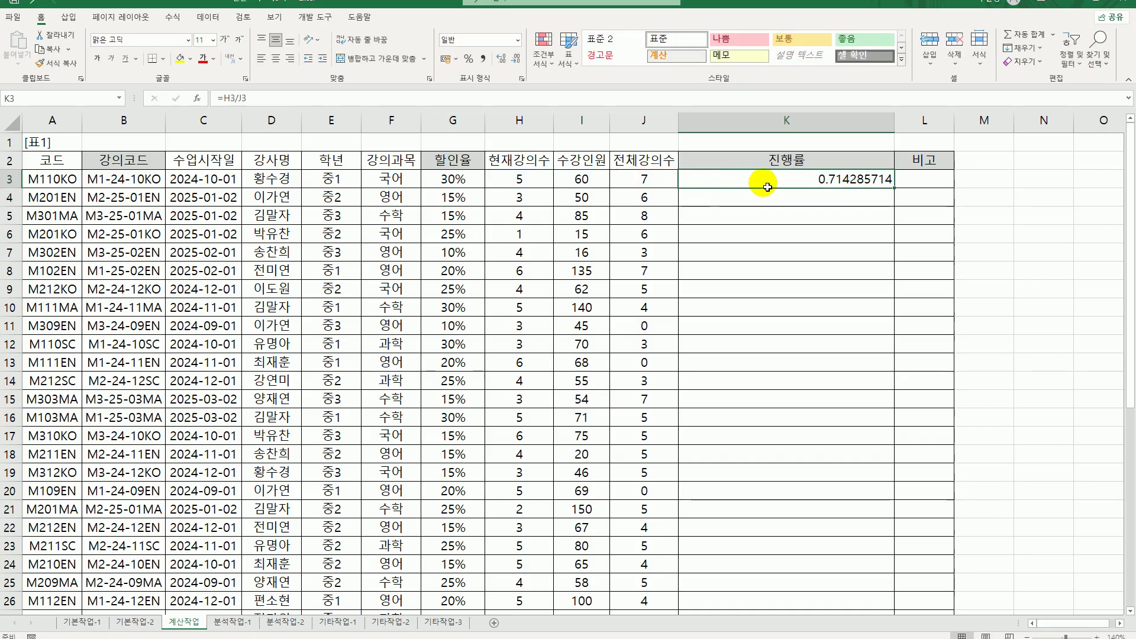
Multiply the K3 progress formula by 10 so that it reads =H3/J3*10.
{"action": "double_click", "coordinate": [760, 184]}
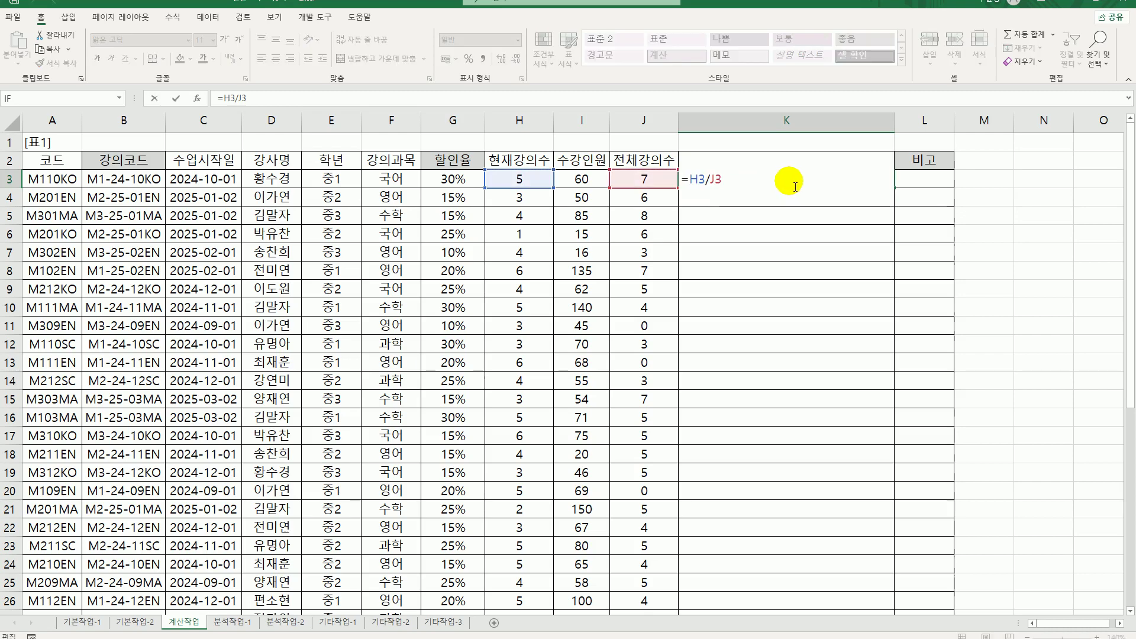
{"action": "type", "text": "*10"}
{"action": "key", "text": "Return"}
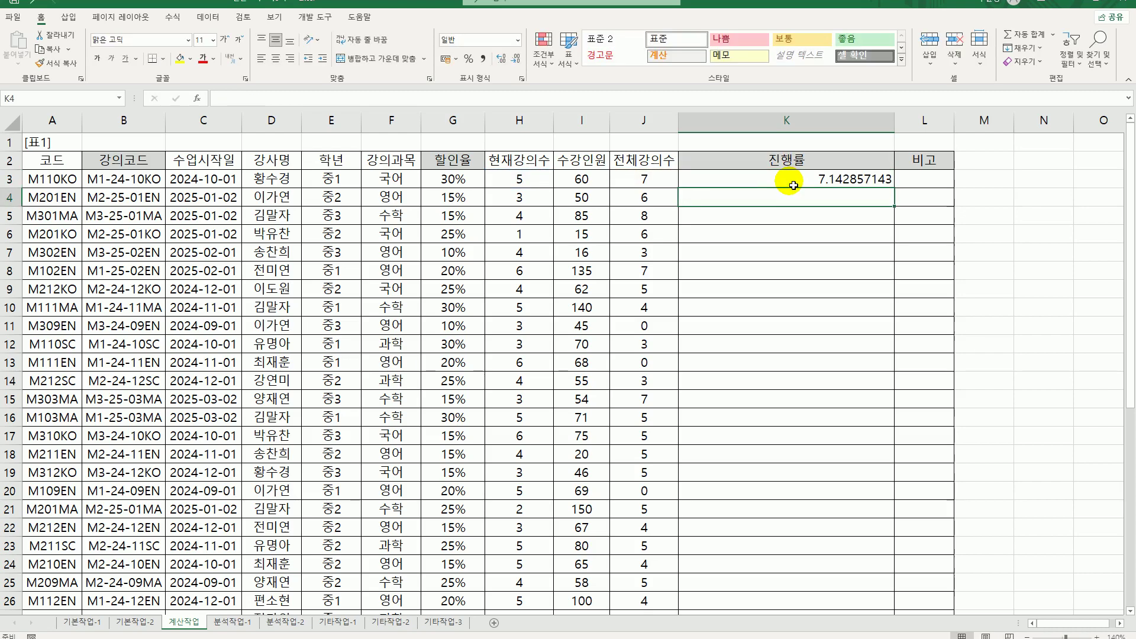
Wrap the K3 progress formula in REPT with the ▶ symbol as the repeated text and H3/J3*10 as the repeat count.
{"action": "left_click", "coordinate": [802, 184]}
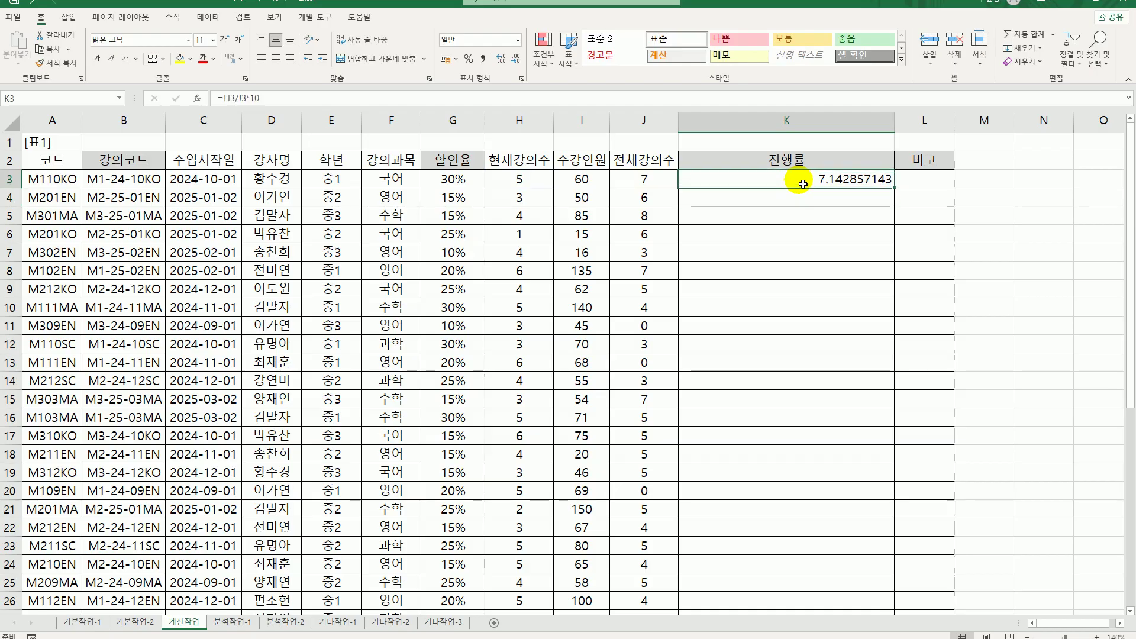
{"action": "double_click", "coordinate": [805, 184]}
{"action": "left_click", "coordinate": [689, 178]}
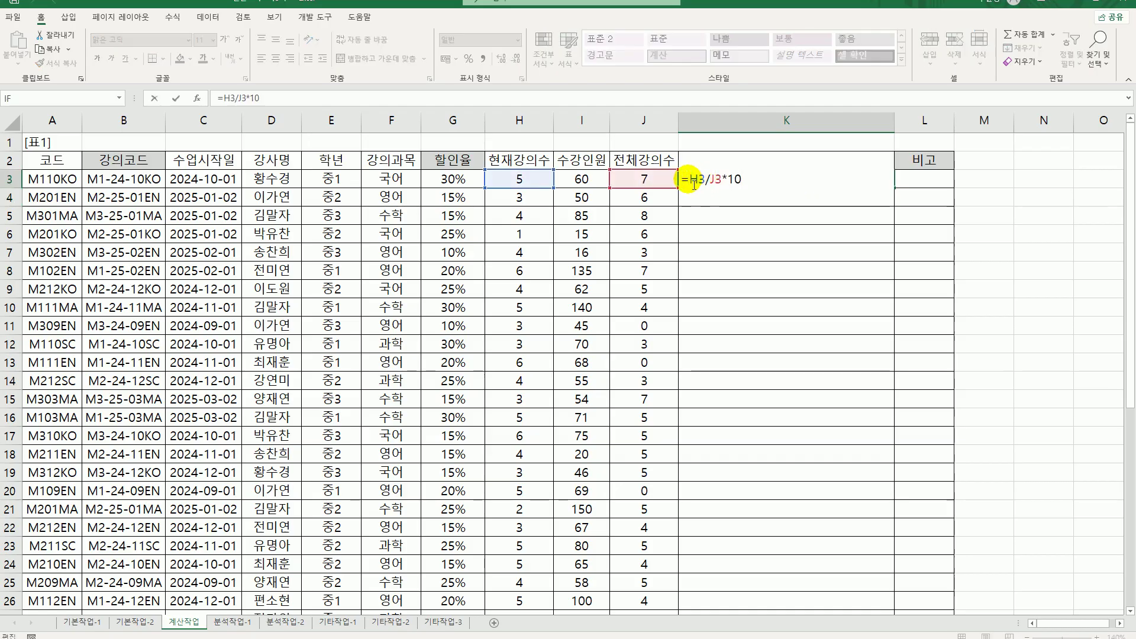
{"action": "type", "text": "rept(\""}
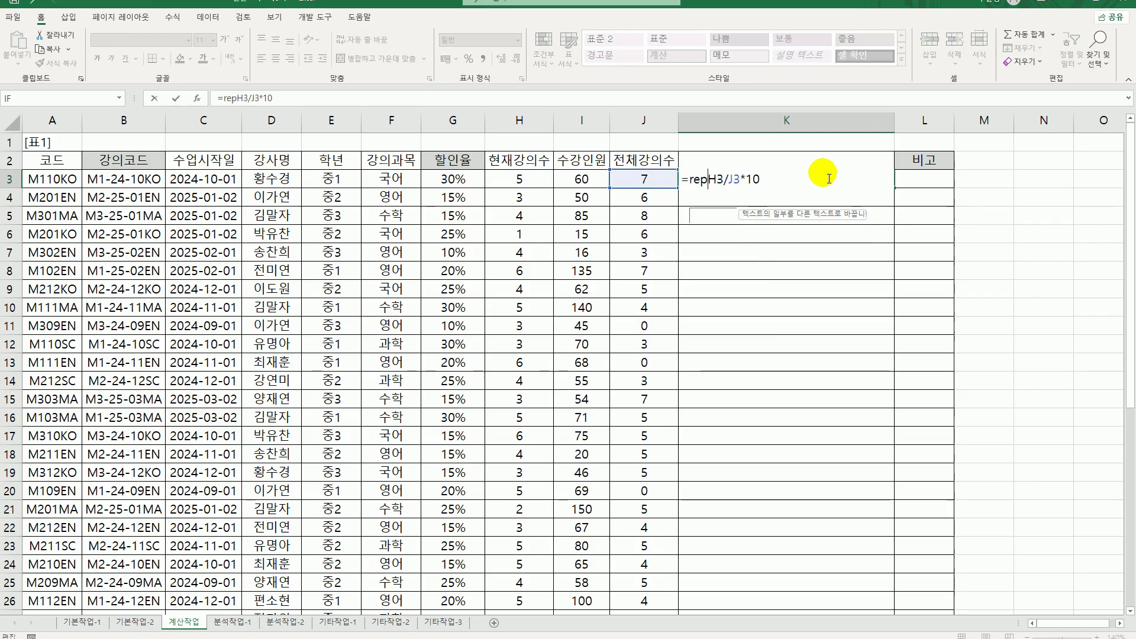
{"action": "type", "text": "a"}
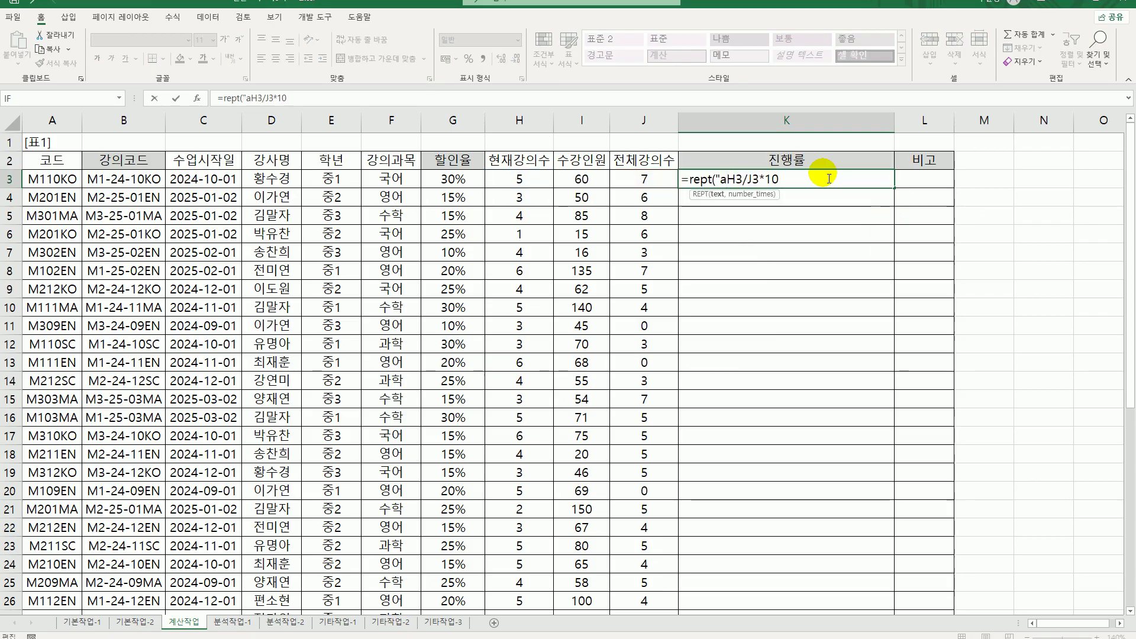
{"action": "key", "text": "BackSpace"}
{"action": "key", "text": "Hangul"}
{"action": "type", "text": "ㅁ"}
{"action": "key", "text": "Hangul_Hanja"}
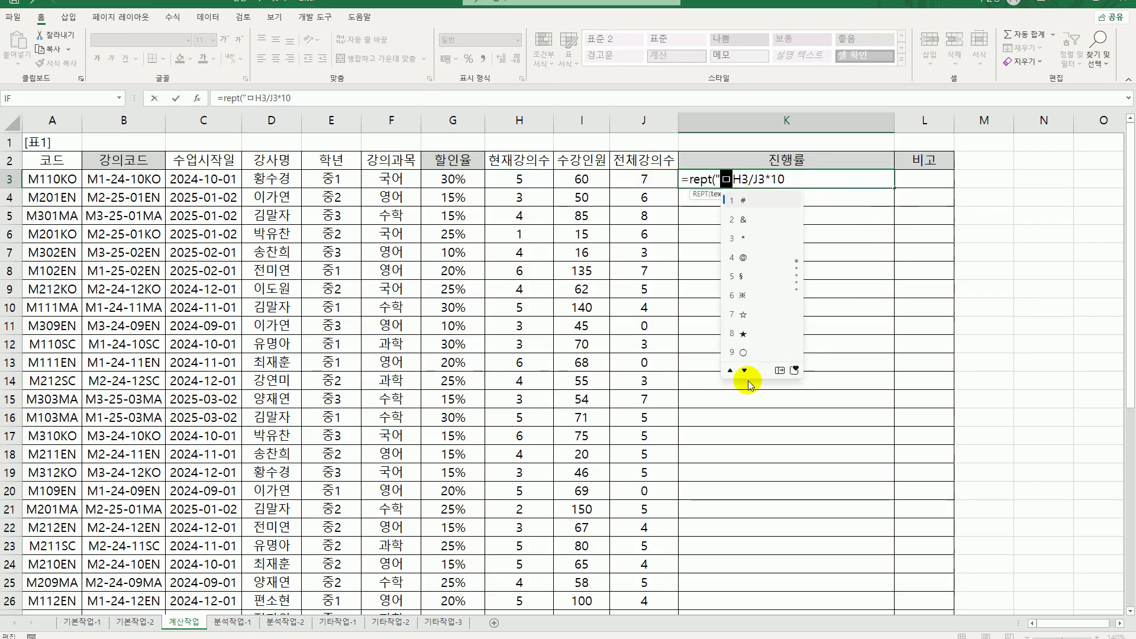
{"action": "left_click", "coordinate": [779, 370]}
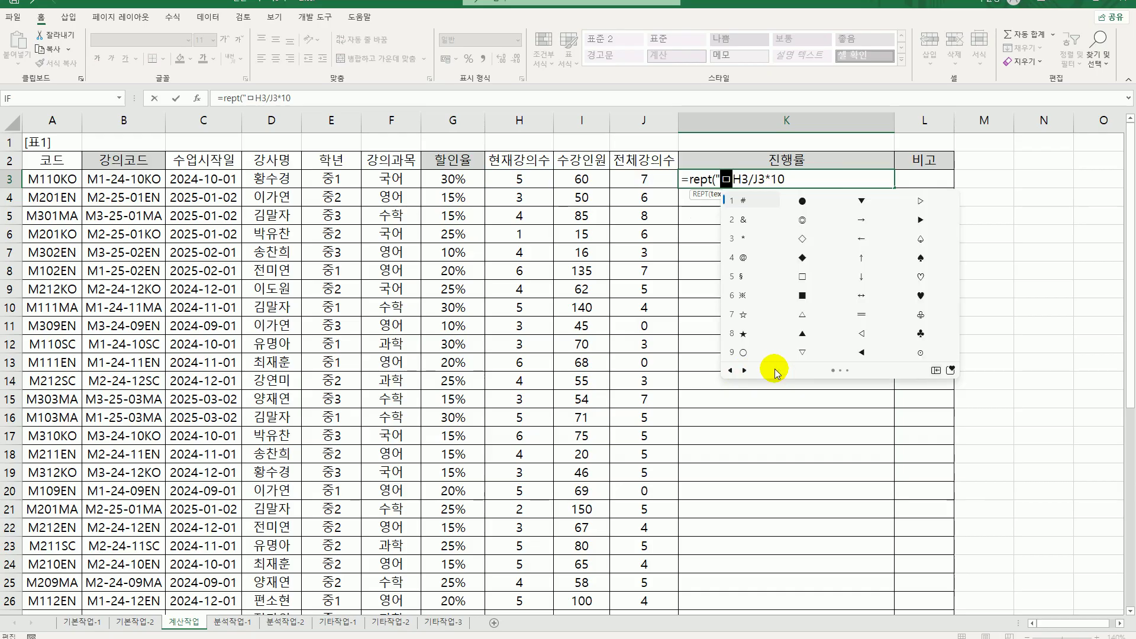
{"action": "left_click", "coordinate": [920, 219]}
{"action": "type", "text": "\","}
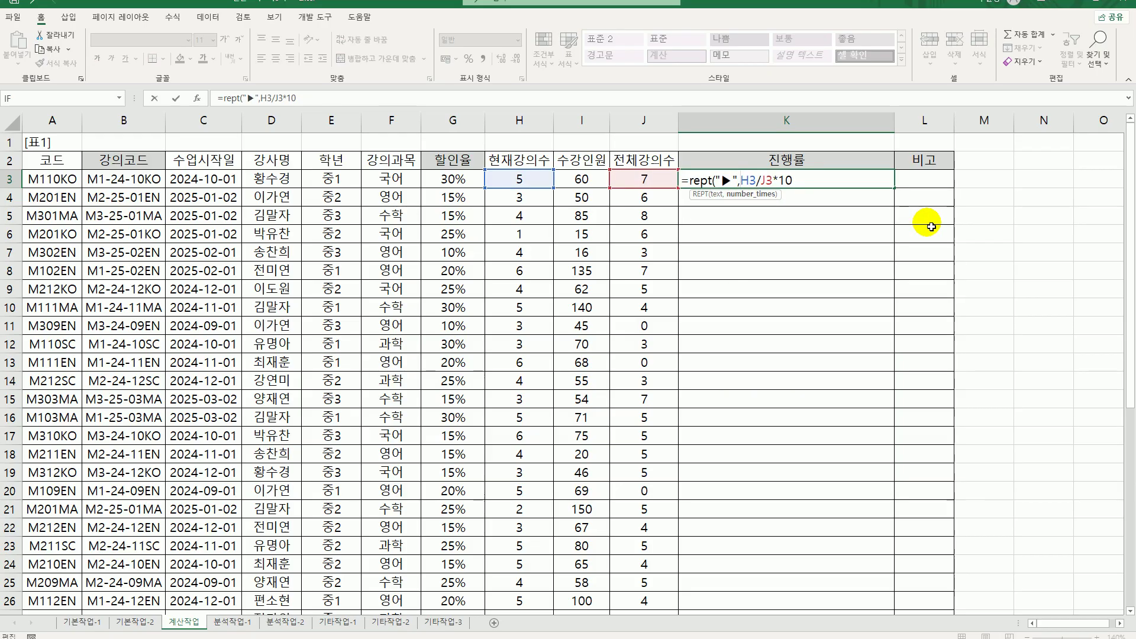
Close the K3 formula as =REPT("▶",H3/J3*10), commit it and fill it down the 진행률 column.
{"action": "left_click", "coordinate": [829, 186]}
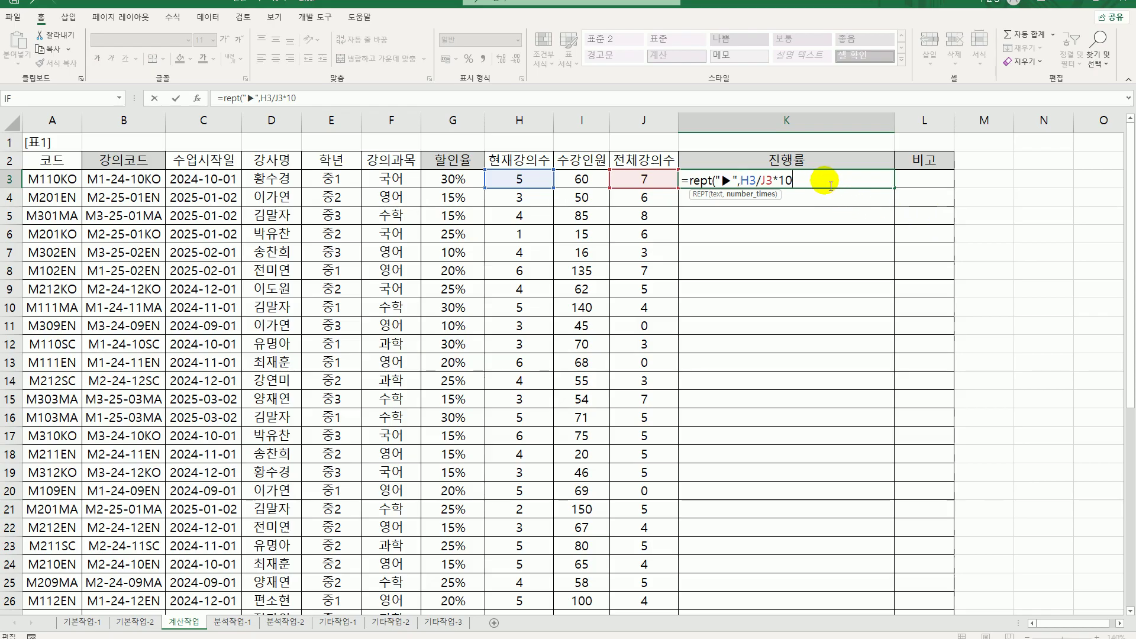
{"action": "type", "text": ")"}
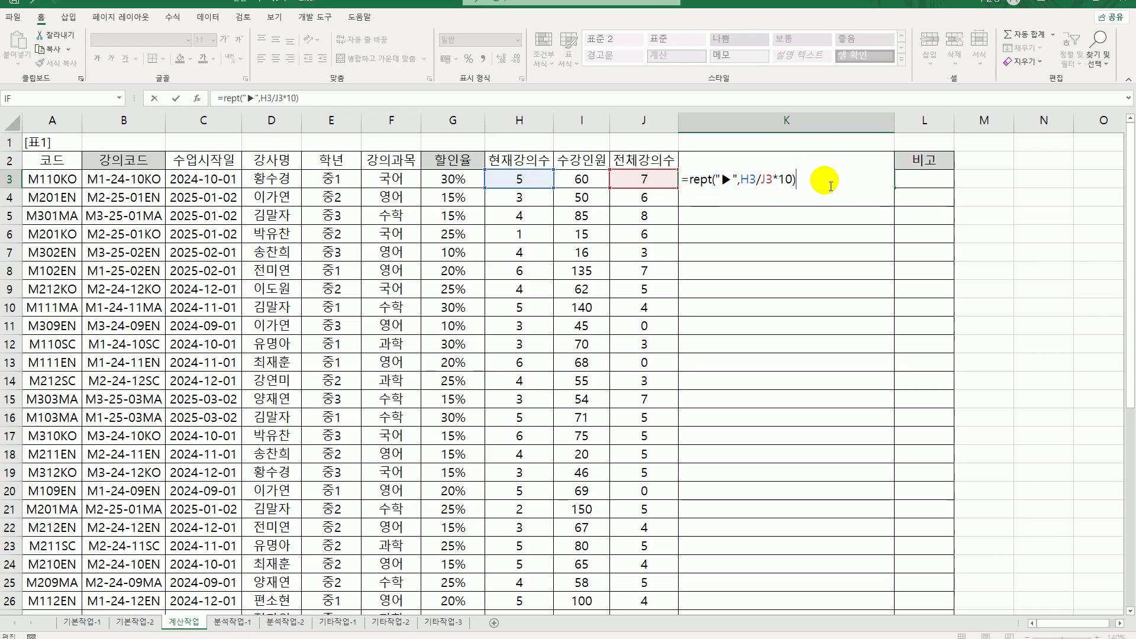
{"action": "key", "text": "ctrl+Return"}
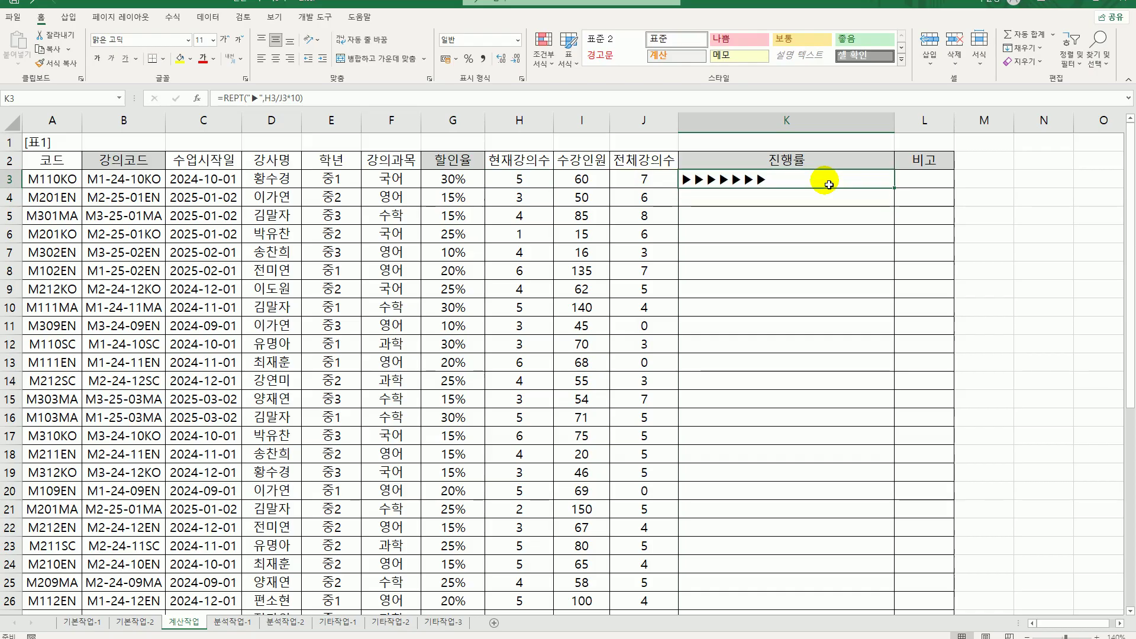
{"action": "double_click", "coordinate": [896, 190]}
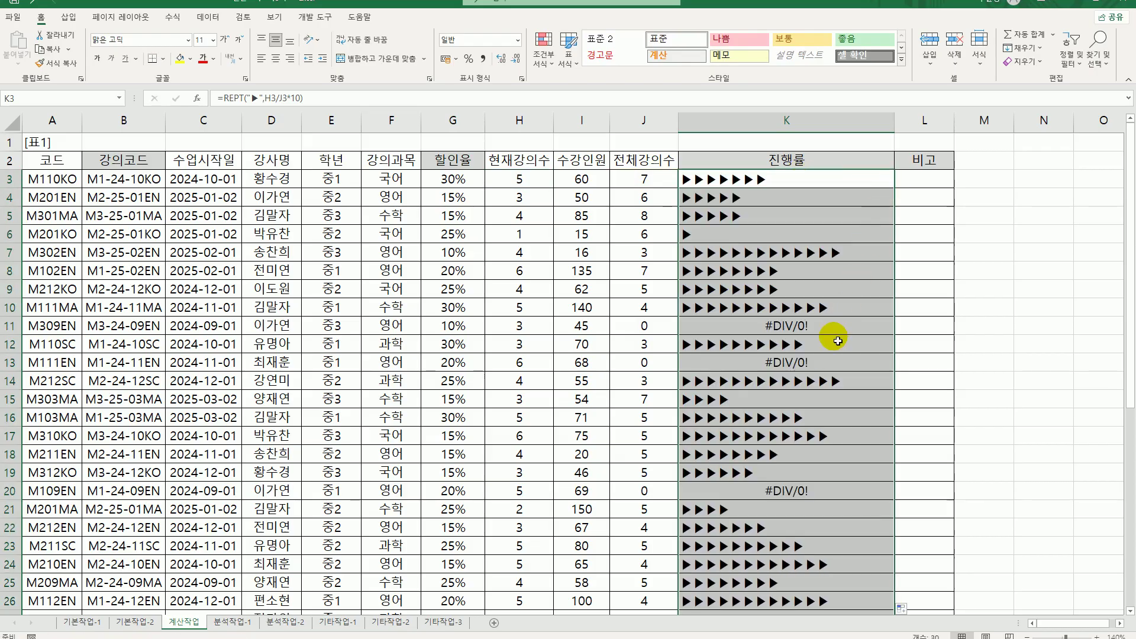
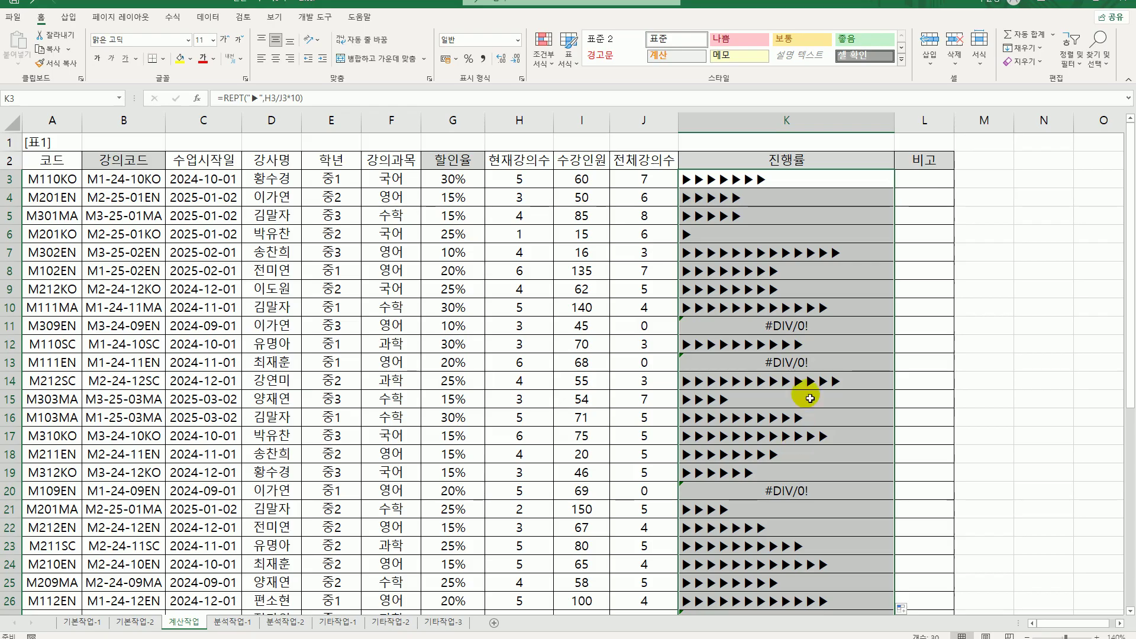
Append &TEXT(H3/J3,"0.0%") to the K3 formula and fill it down the 진행률 column.
{"action": "left_click", "coordinate": [761, 184]}
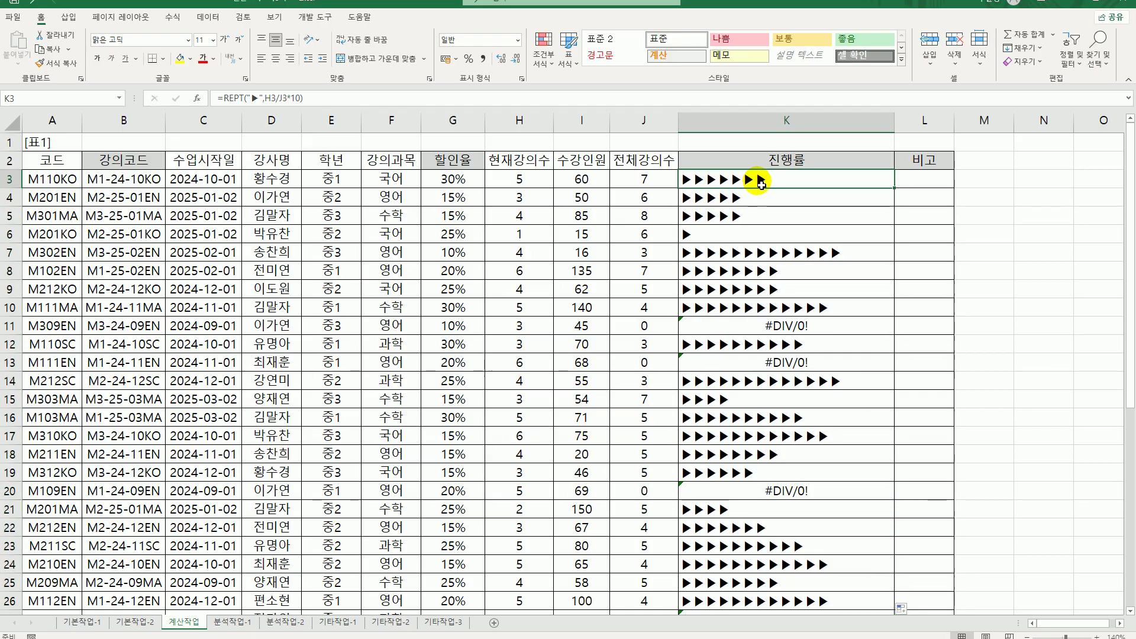
{"action": "double_click", "coordinate": [760, 184]}
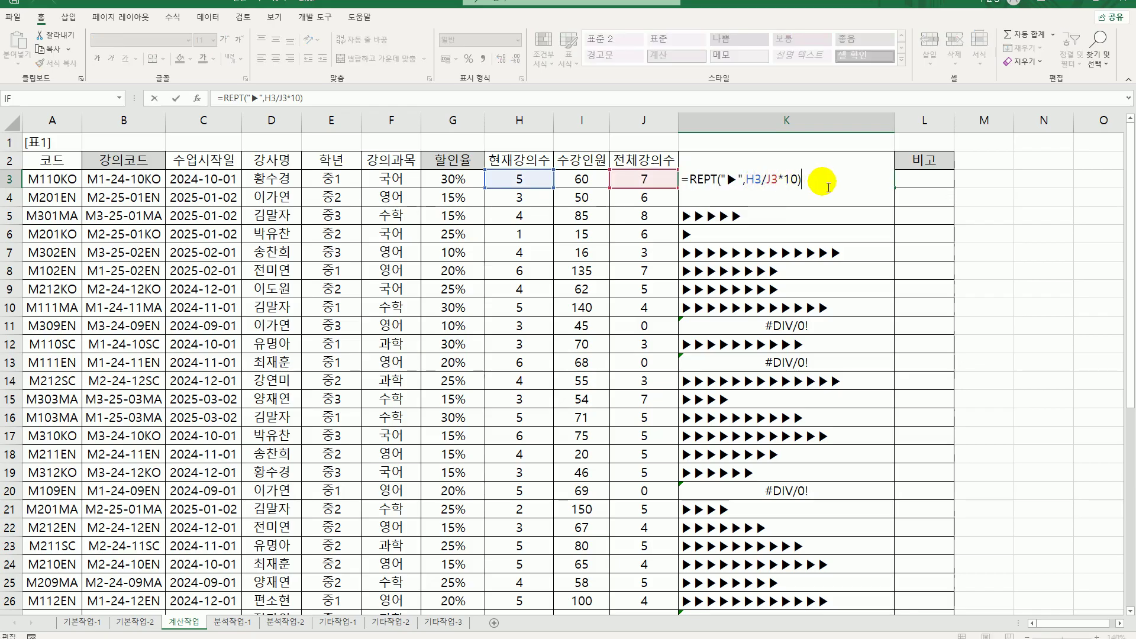
{"action": "type", "text": "&text"}
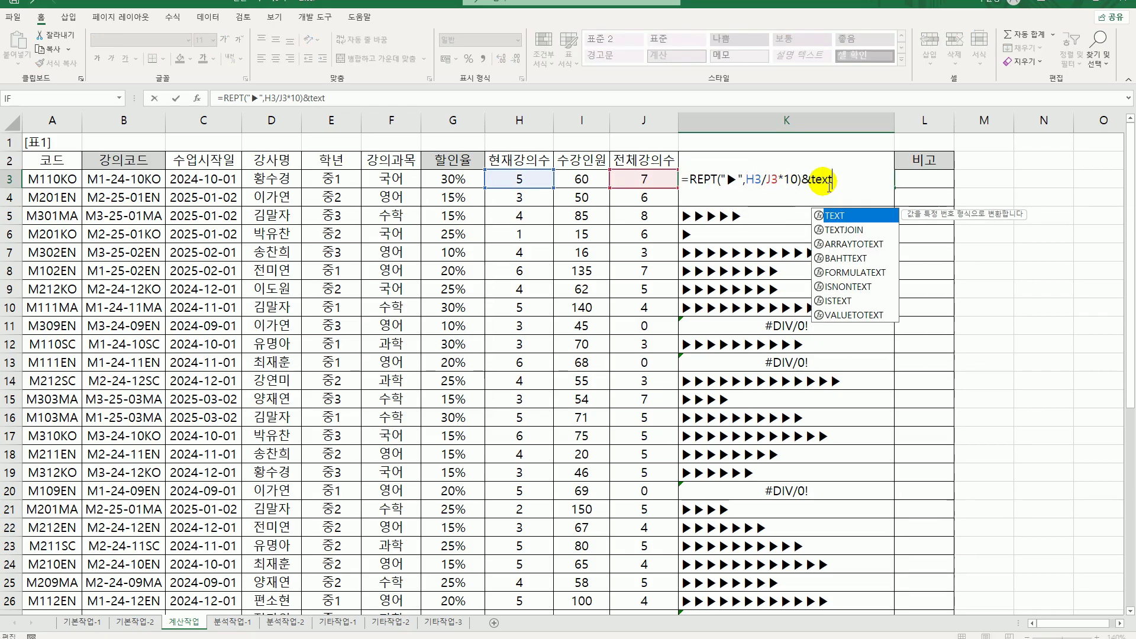
{"action": "type", "text": "("}
{"action": "left_click", "coordinate": [520, 181]}
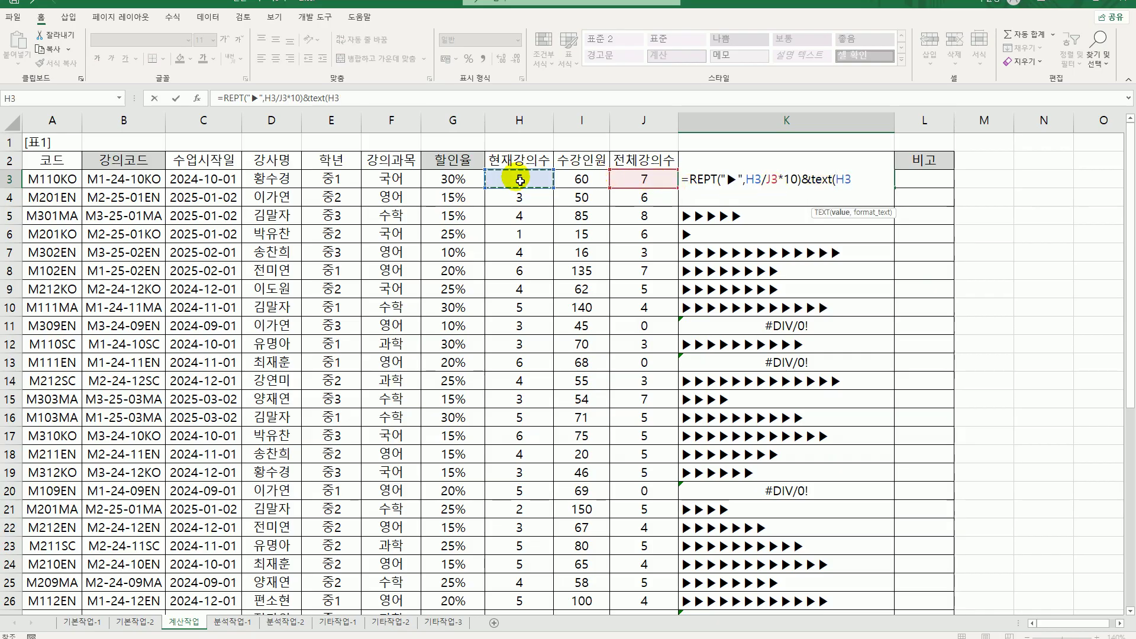
{"action": "type", "text": "/"}
{"action": "left_click", "coordinate": [653, 185]}
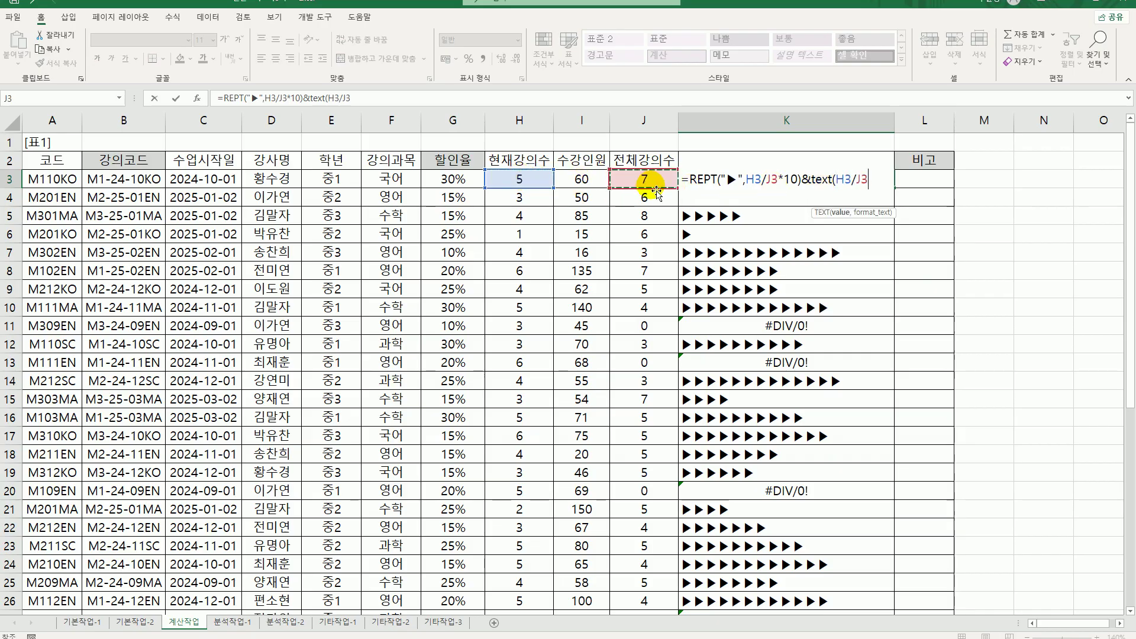
{"action": "type", "text": ",\"0.0"}
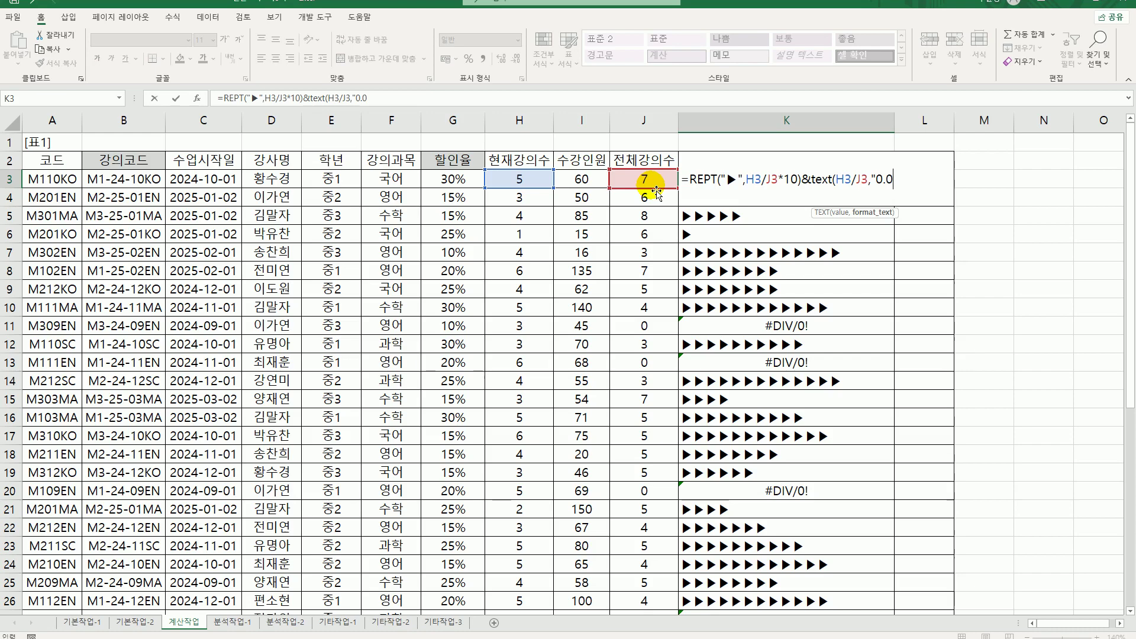
{"action": "type", "text": "%\")"}
{"action": "key", "text": "ctrl+Return"}
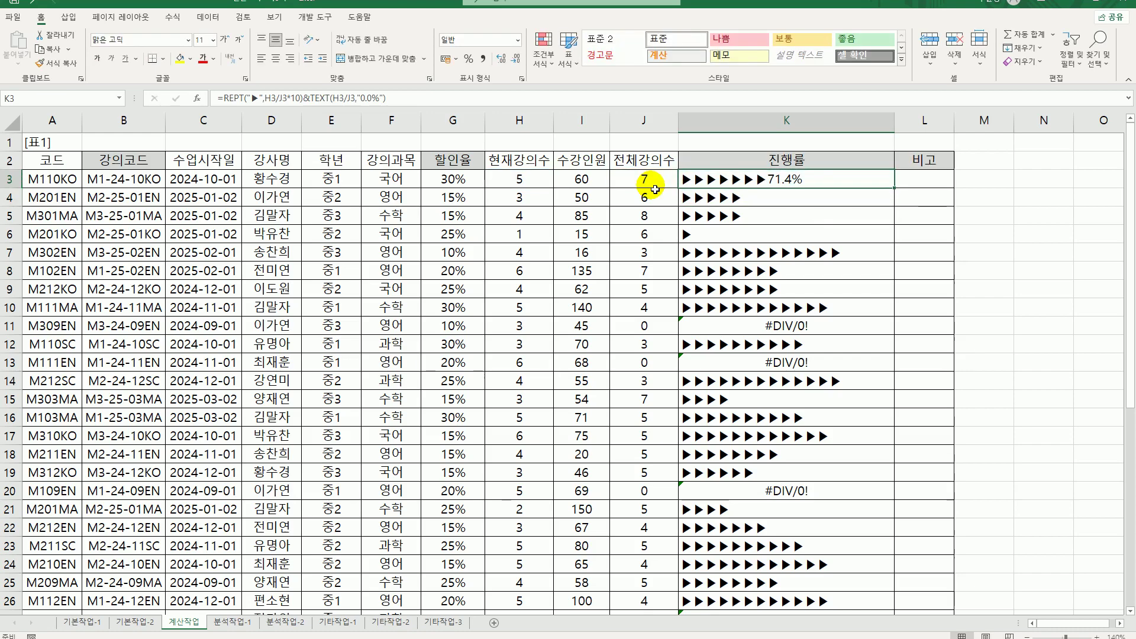
{"action": "double_click", "coordinate": [895, 189]}
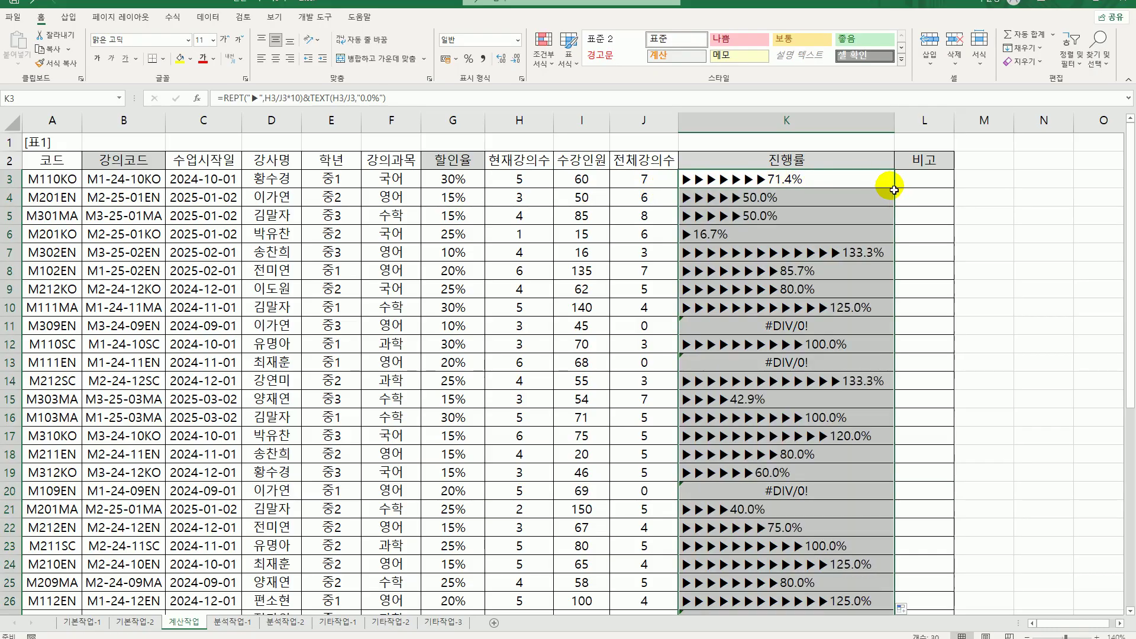
Wrap the K3 formula in IFERROR with "신생강의" as the error value and fill it down the 진행률 column.
{"action": "left_click", "coordinate": [718, 179]}
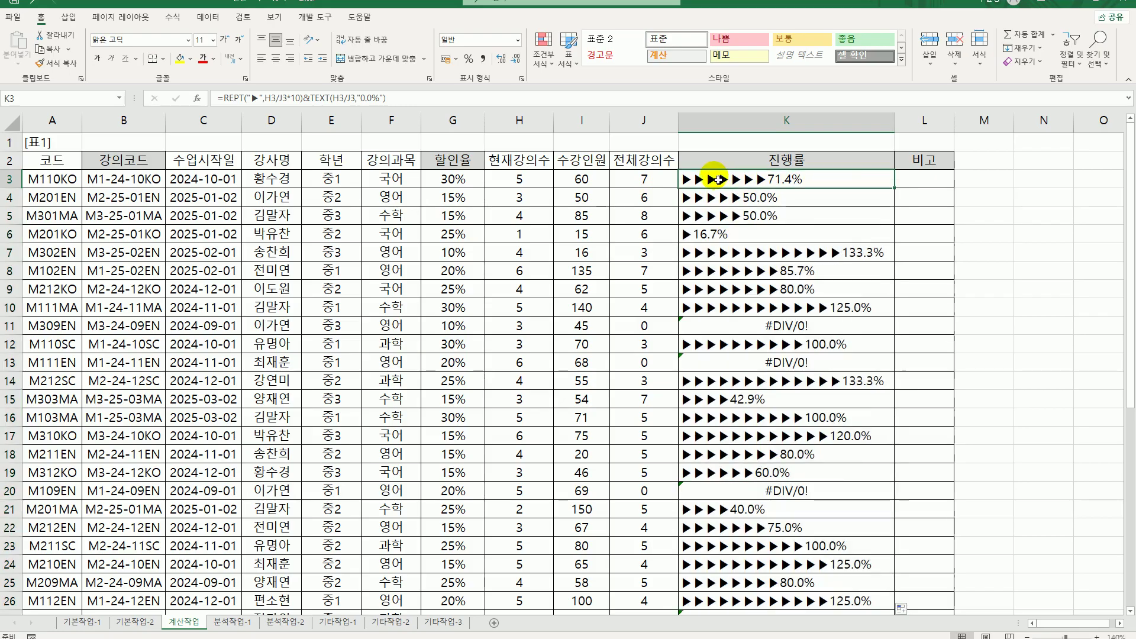
{"action": "double_click", "coordinate": [718, 179]}
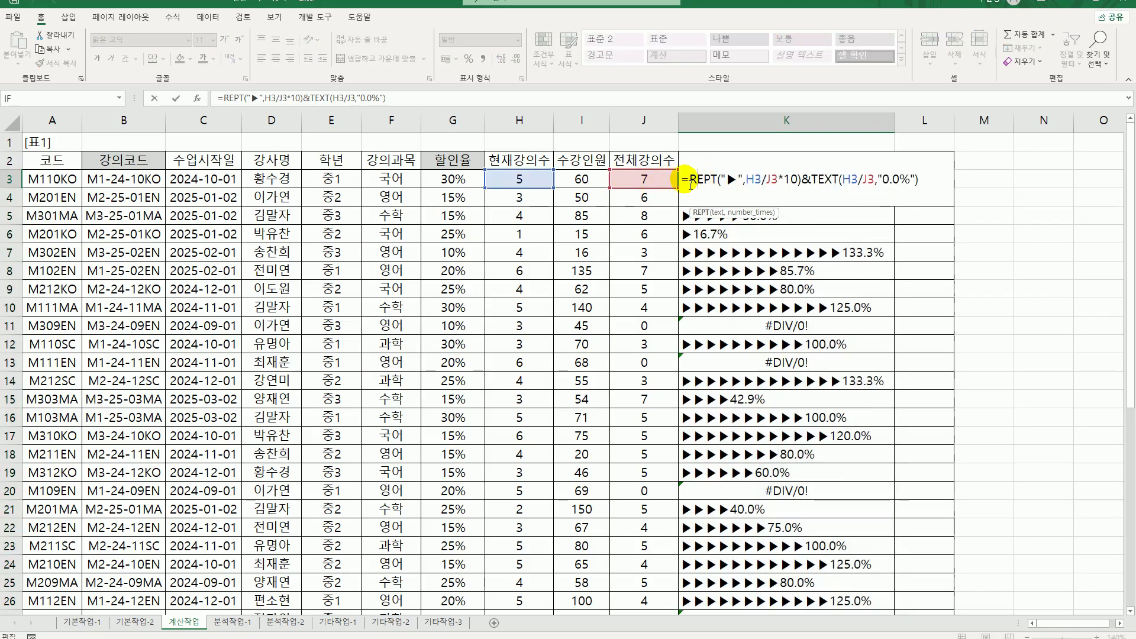
{"action": "left_click", "coordinate": [692, 185]}
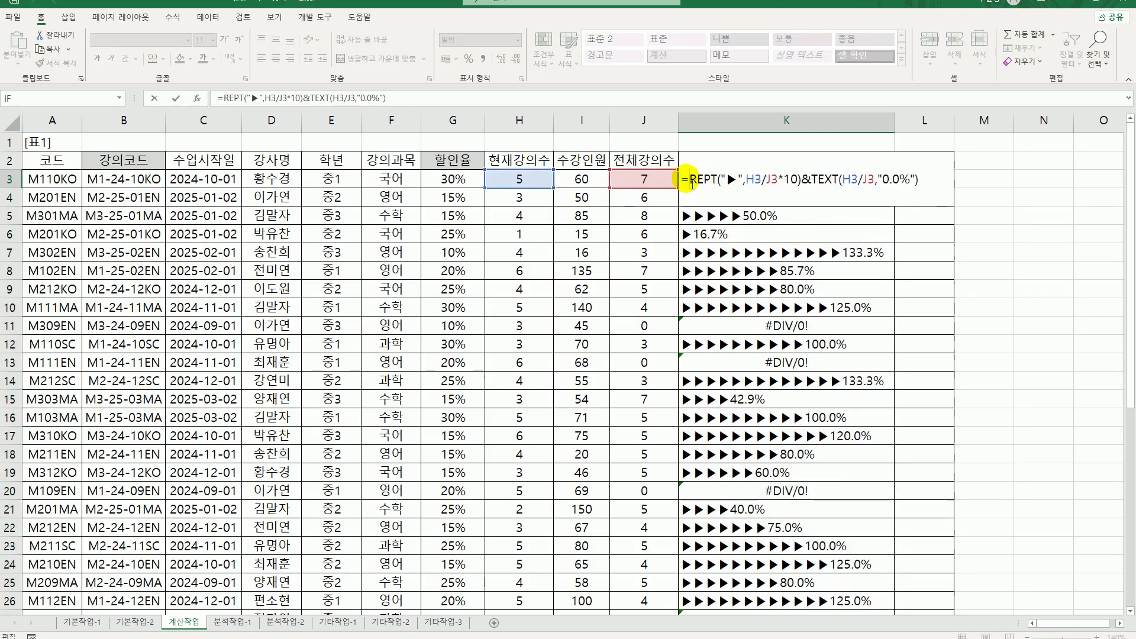
{"action": "type", "text": "IFERROR("}
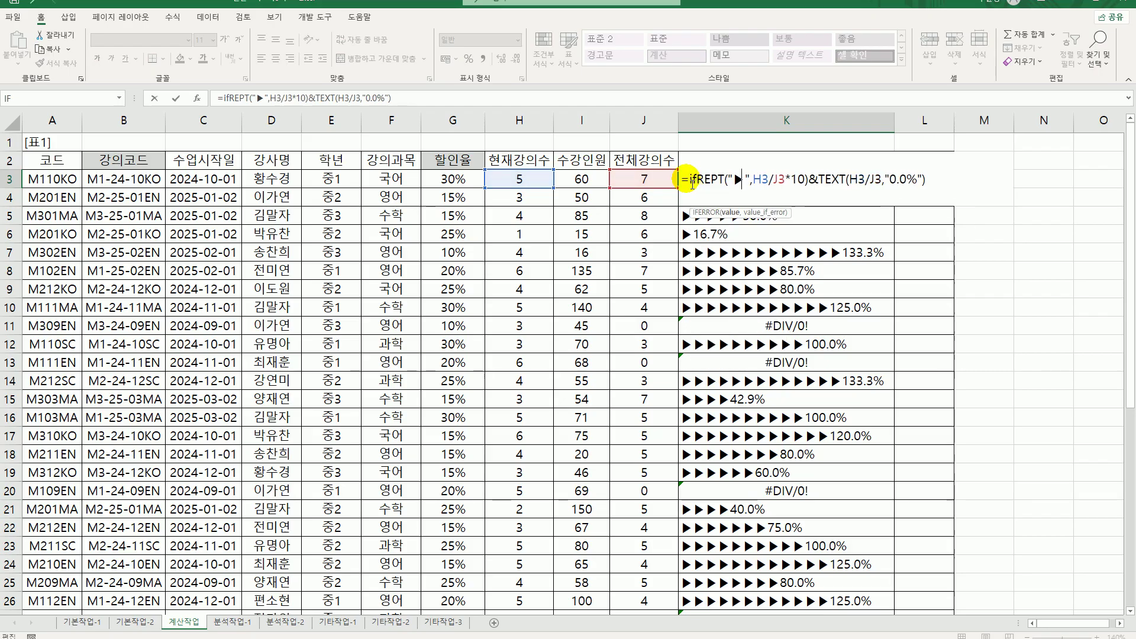
{"action": "key", "text": "End"}
{"action": "key", "text": "Return"}
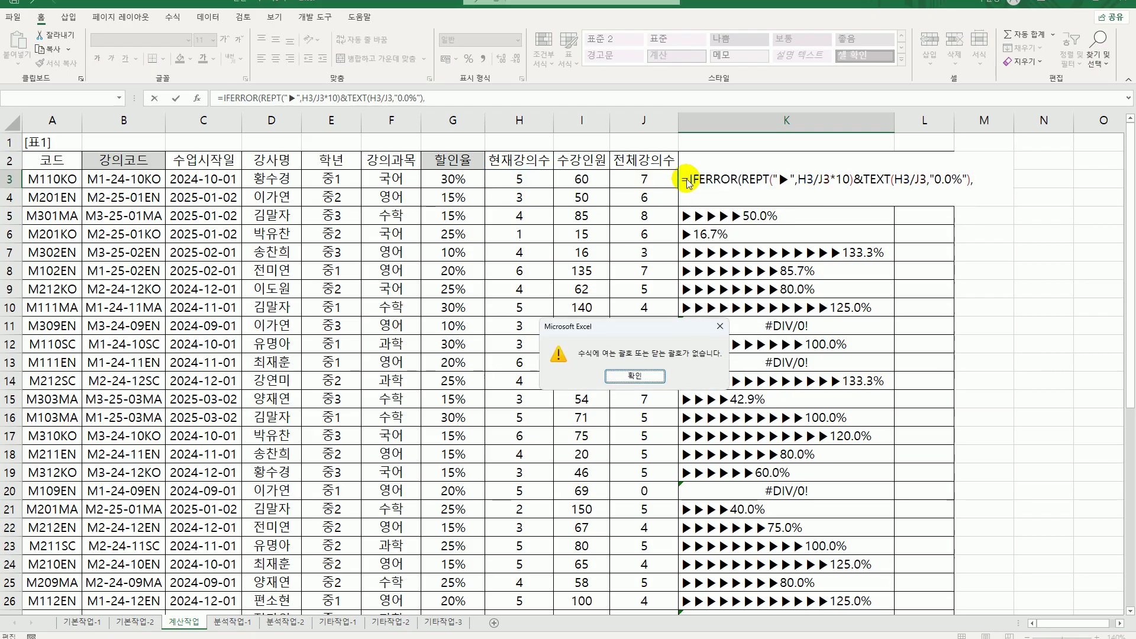
{"action": "key", "text": "Return"}
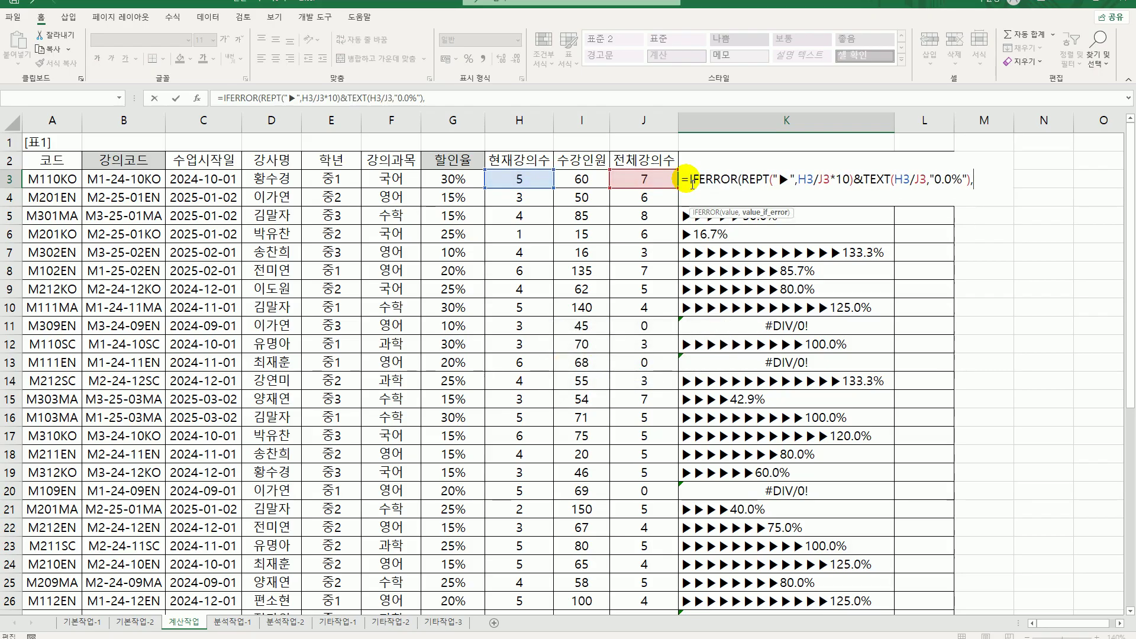
{"action": "type", "text": "\"신생강의\")"}
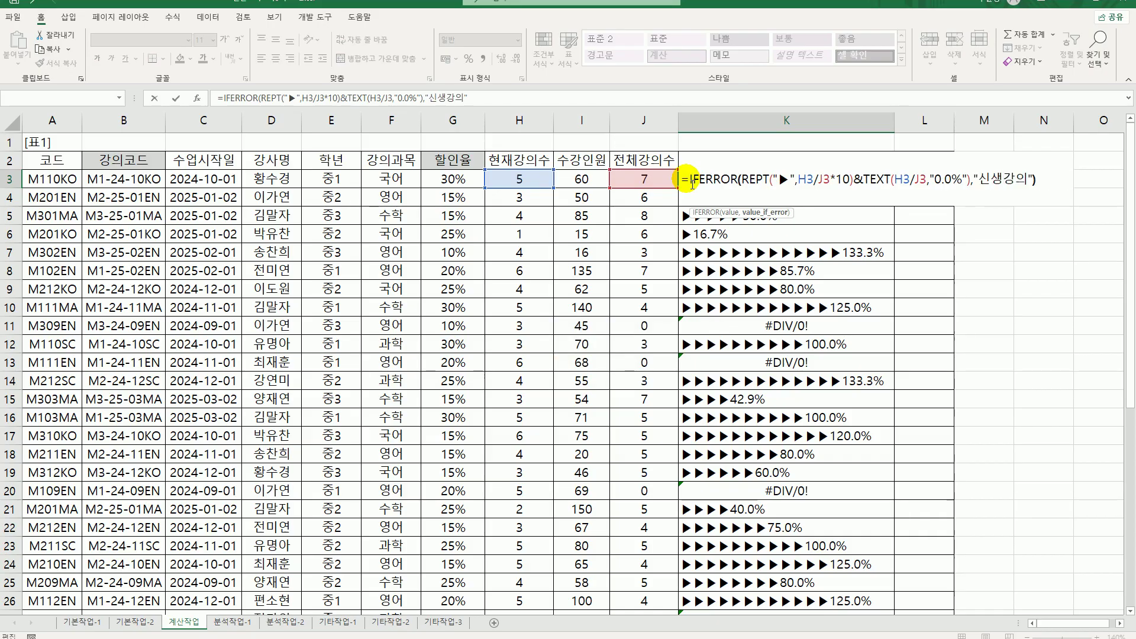
{"action": "key", "text": "ctrl+Return"}
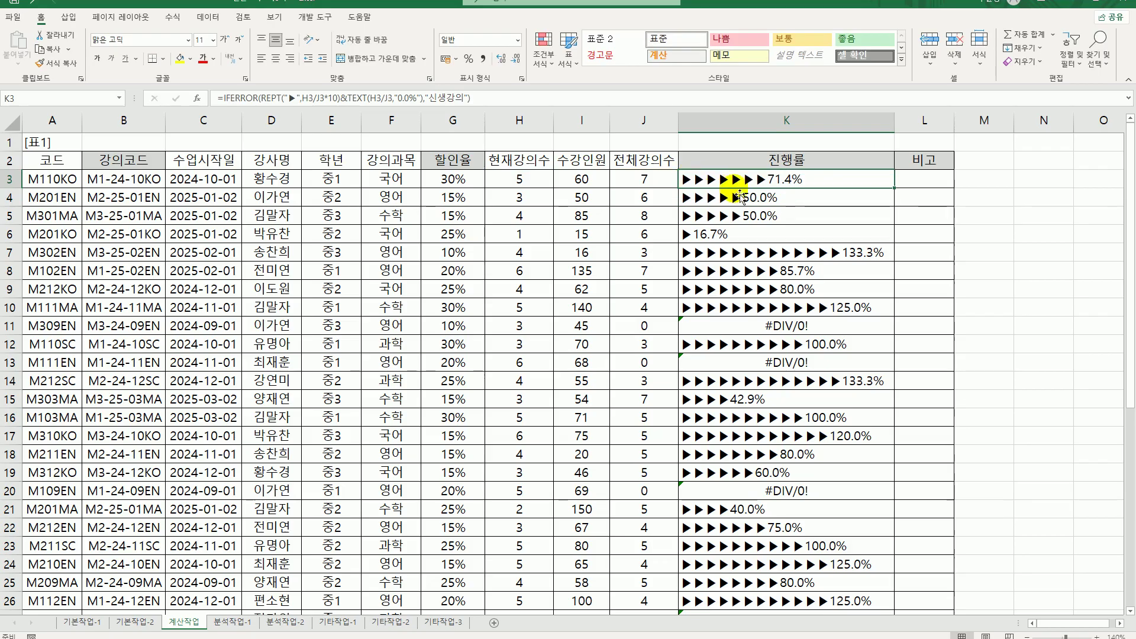
{"action": "double_click", "coordinate": [896, 190]}
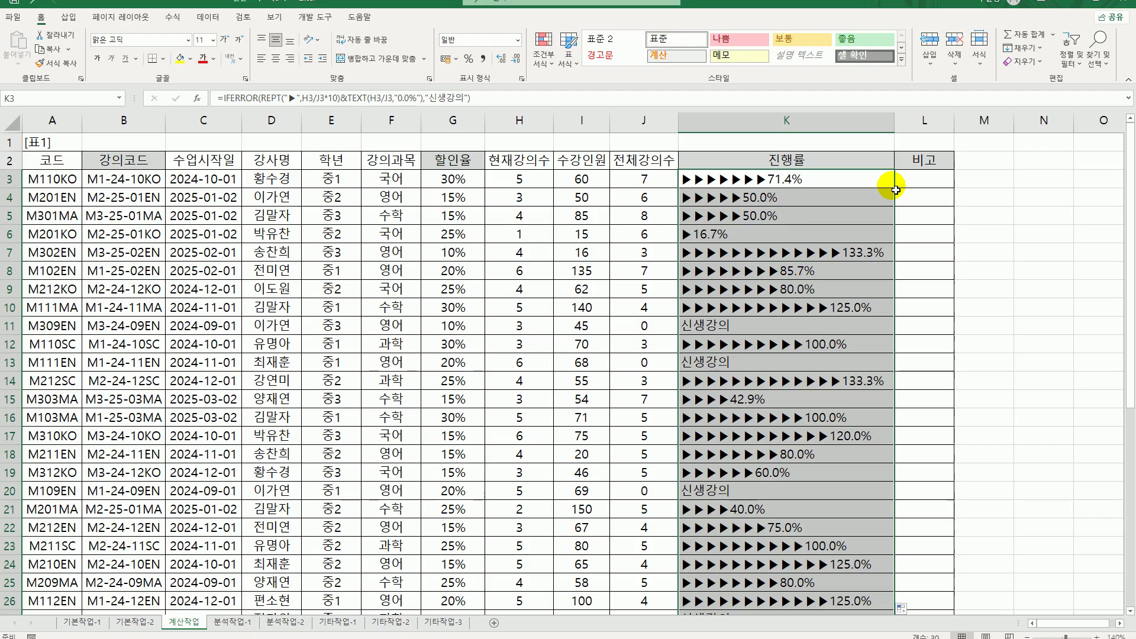
Select L3 under 비고, open the Visual Basic editor and insert a new module into the workbook's project.
{"action": "left_click", "coordinate": [914, 181]}
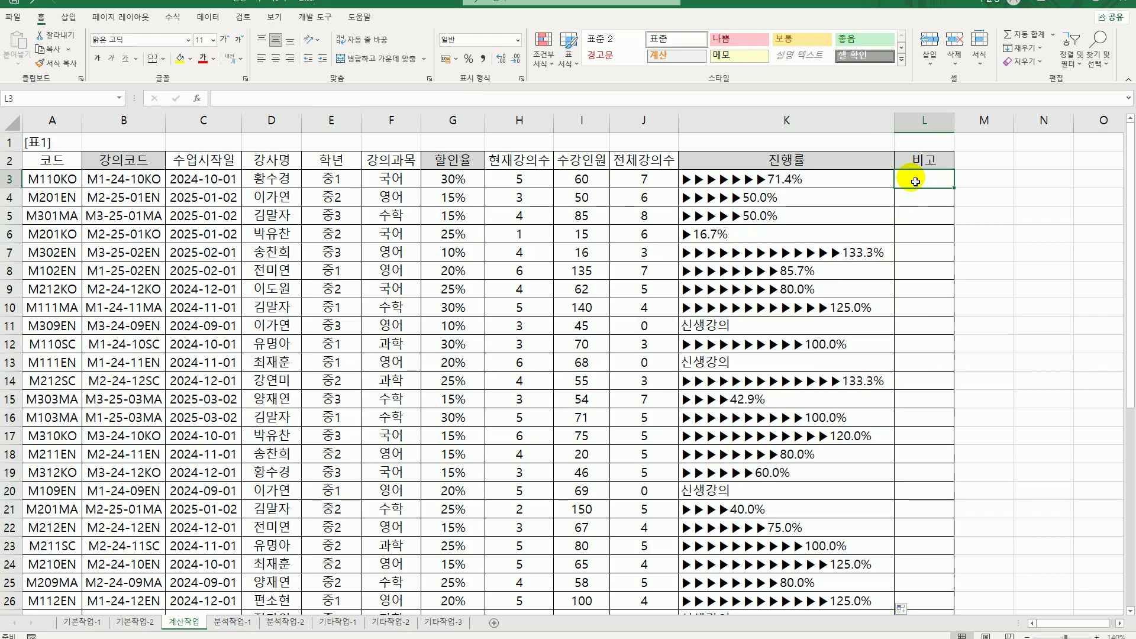
{"action": "left_click", "coordinate": [314, 18]}
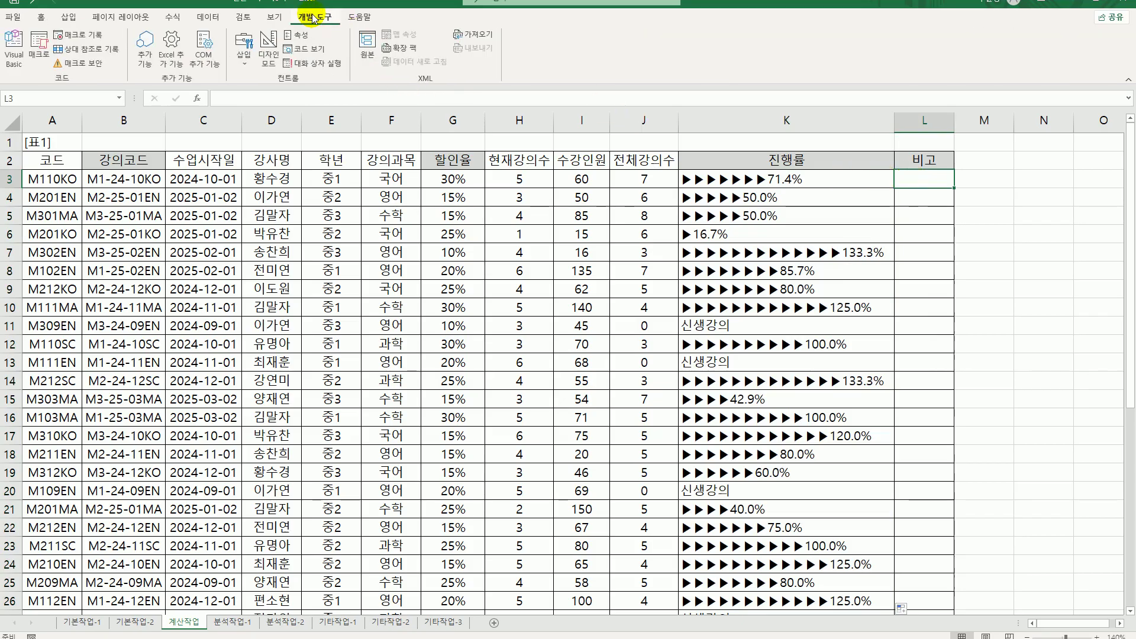
{"action": "left_click", "coordinate": [13, 52]}
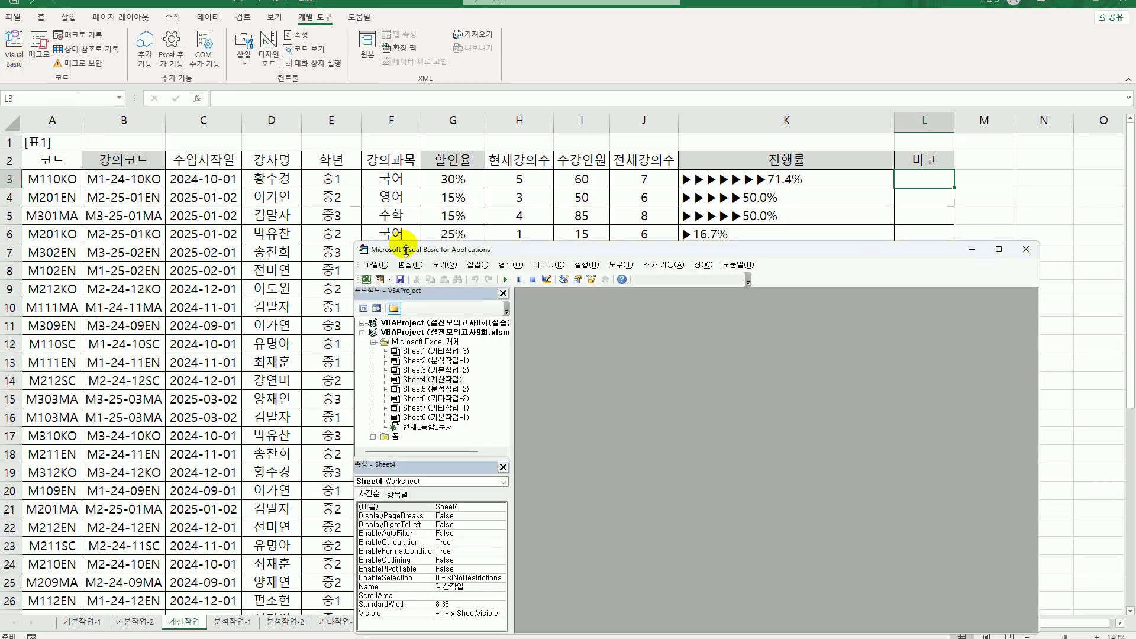
{"action": "left_click", "coordinate": [478, 265]}
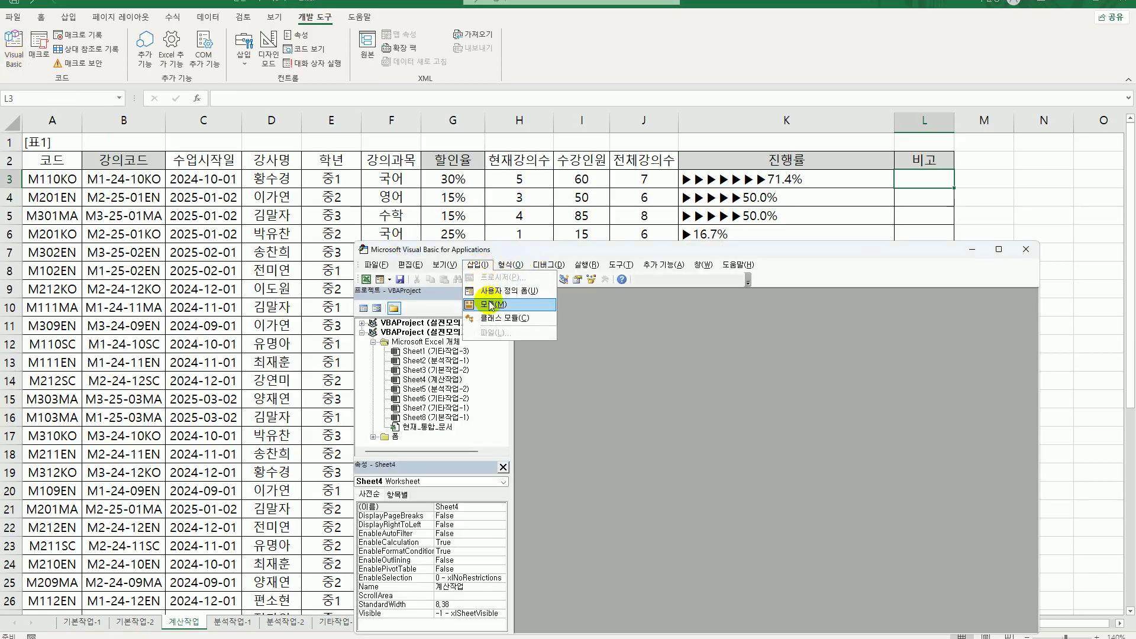
{"action": "left_click", "coordinate": [489, 305]}
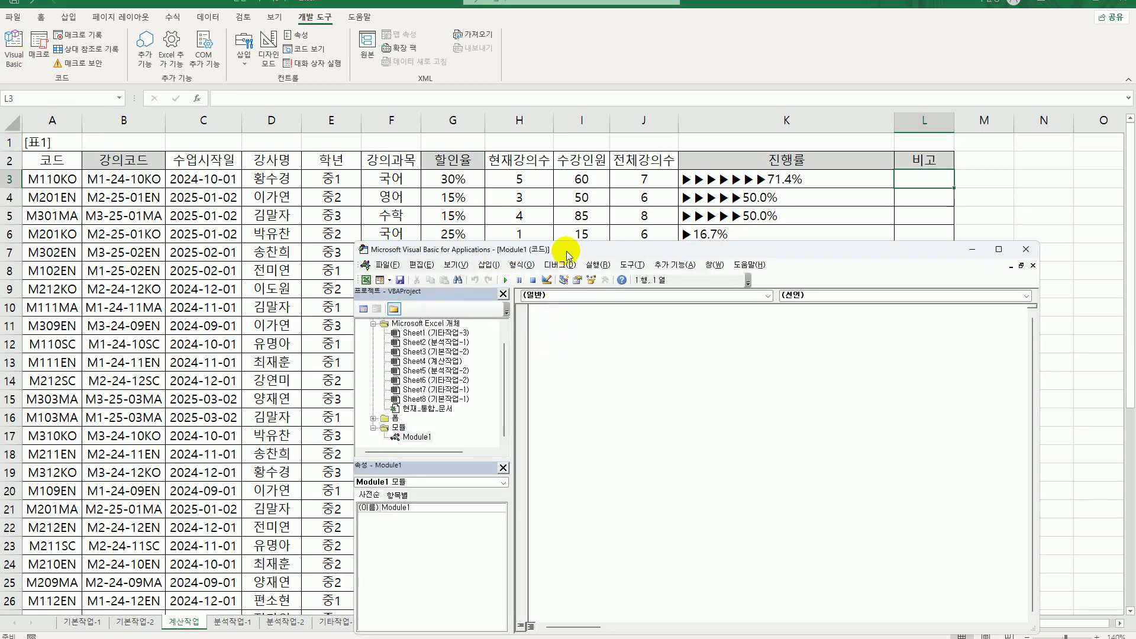
{"action": "left_click_drag", "start_coordinate": [566, 256], "coordinate": [553, 217]}
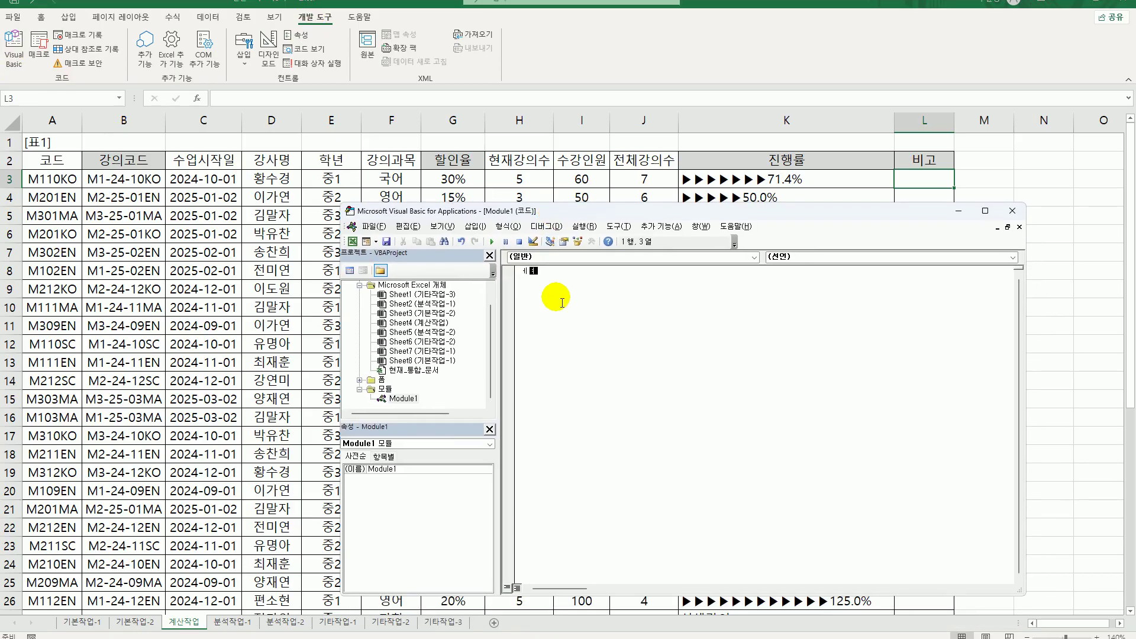
Declare the public function fn비고(현재강의수, 수강인원) in the empty module.
{"action": "type", "text": "op"}
{"action": "key", "text": "BackSpace"}
{"action": "key", "text": "BackSpace"}
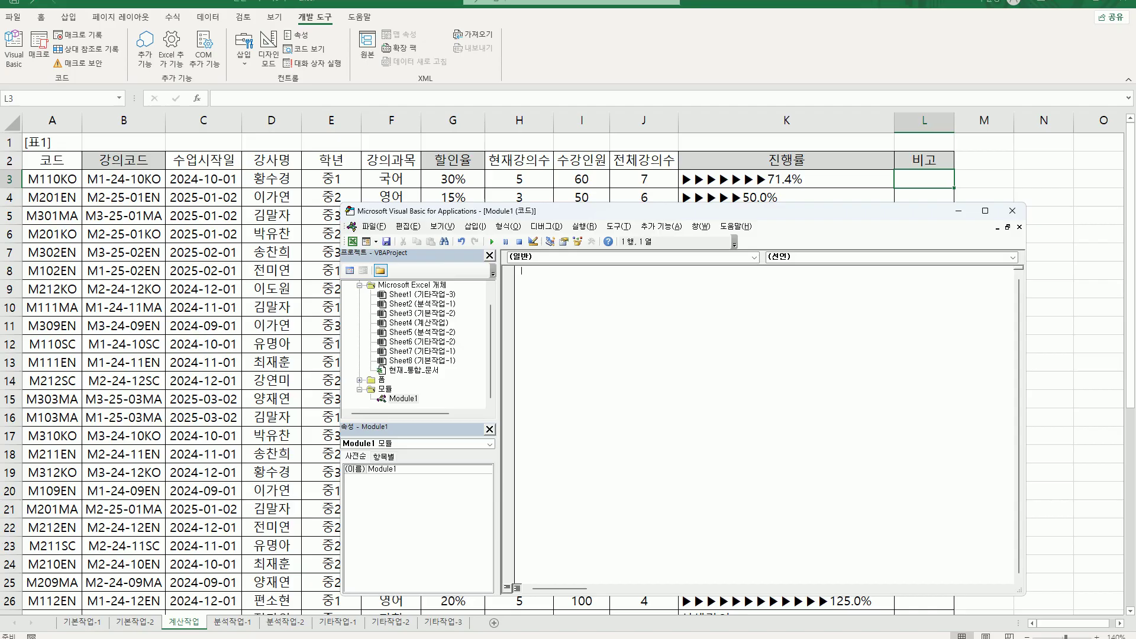
{"action": "type", "text": "publi"}
{"action": "type", "text": "c functio"}
{"action": "type", "text": "n fnqlrh"}
{"action": "type", "text": "비고("}
{"action": "type", "text": "ㅎ현재강ㅇ"}
{"action": "type", "text": "의수,"}
{"action": "type", "text": " 수강ㄴ"}
{"action": "type", "text": "인원)"}
{"action": "key", "text": "Return"}
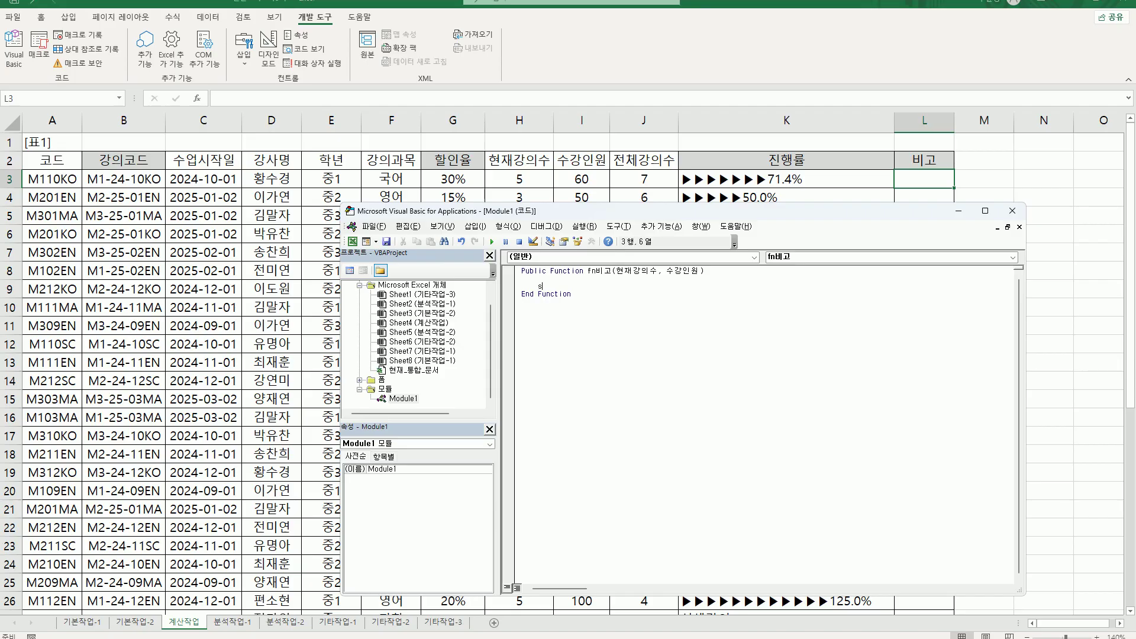
Add a Select Case statement that evaluates 수강인원 / 현재강의수 inside fn비고.
{"action": "type", "text": "select ㅊㅁㄴ"}
{"action": "key", "text": "BackSpace"}
{"action": "key", "text": "BackSpace"}
{"action": "key", "text": "BackSpace"}
{"action": "key", "text": "Hangul"}
{"action": "type", "text": "case ㅅㅜㄱㅏㅇㅇㅣㄴㅇㅜㅓㄴ/ㅎㅕㄴㅈㅐㄱㅏㅇㅇㅢㅅㅜ"}
{"action": "key", "text": "Return"}
{"action": "key", "text": "Return"}
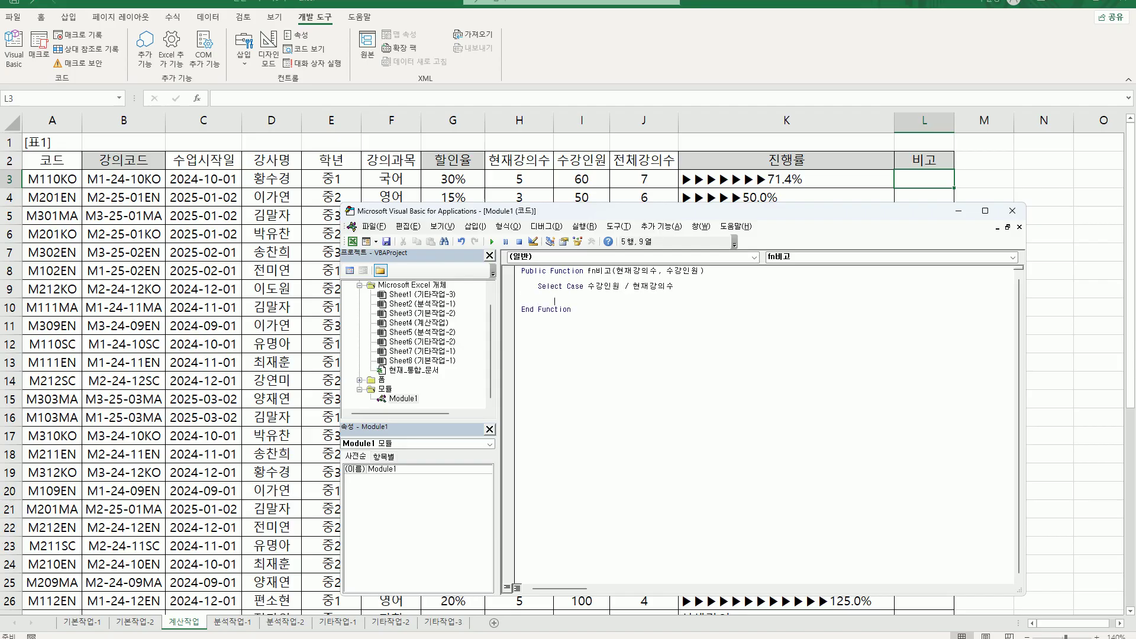
Add the branch Case Is >= 20 that sets fn비고 = "강의증설".
{"action": "type", "text": "case is >=20"}
{"action": "key", "text": "Return"}
{"action": "type", "text": "fn비"}
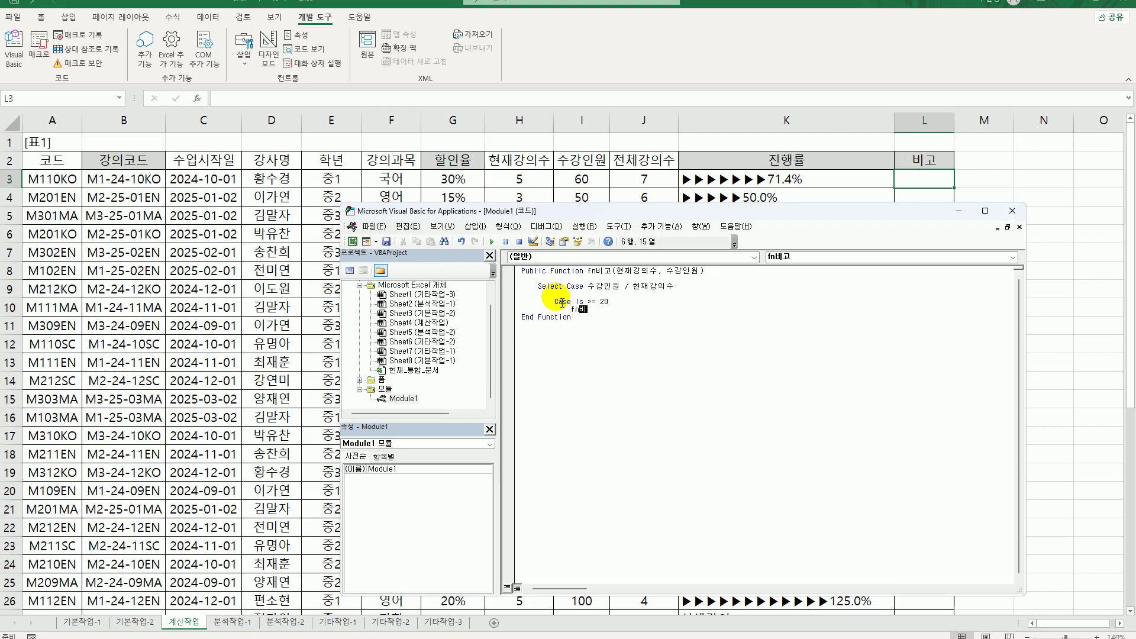
{"action": "type", "text": "고 = \"rkd"}
{"action": "key", "text": "BackSpace"}
{"action": "key", "text": "BackSpace"}
{"action": "key", "text": "BackSpace"}
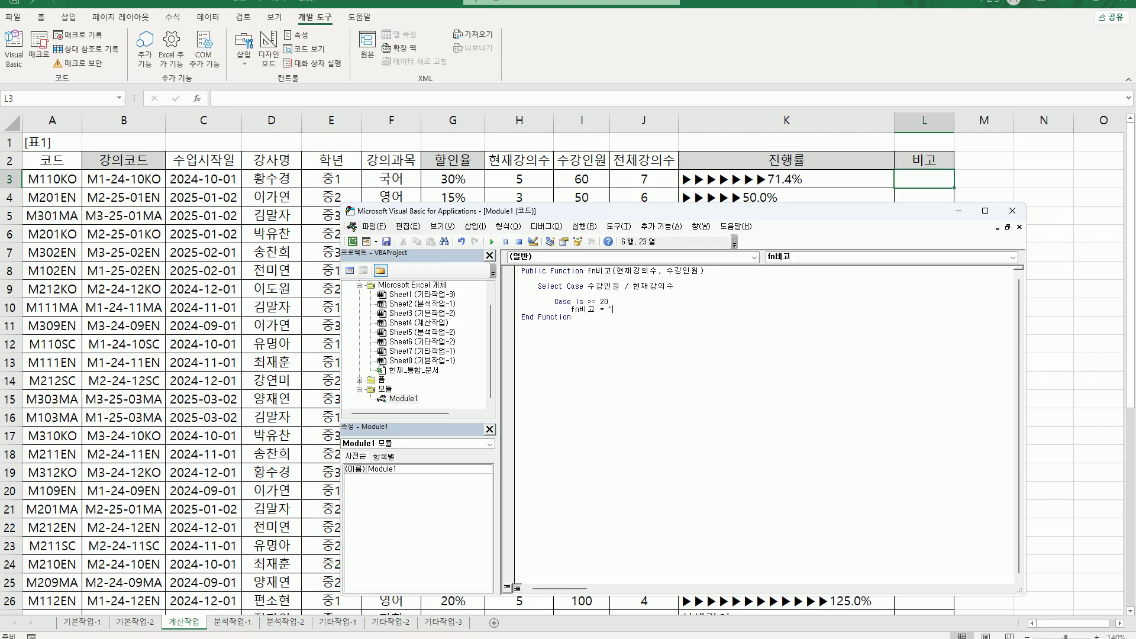
{"action": "type", "text": "강읮"}
{"action": "type", "text": "증설\""}
{"action": "key", "text": "Return"}
Duplicate the Case Is >= 20 branch below itself and change the copy to Case Is <= 5 with fn비고 = "강의폐강".
{"action": "left_click", "coordinate": [555, 301]}
{"action": "key", "text": "shift+End"}
{"action": "key", "text": "shift+Down"}
{"action": "key", "text": "shift+End"}
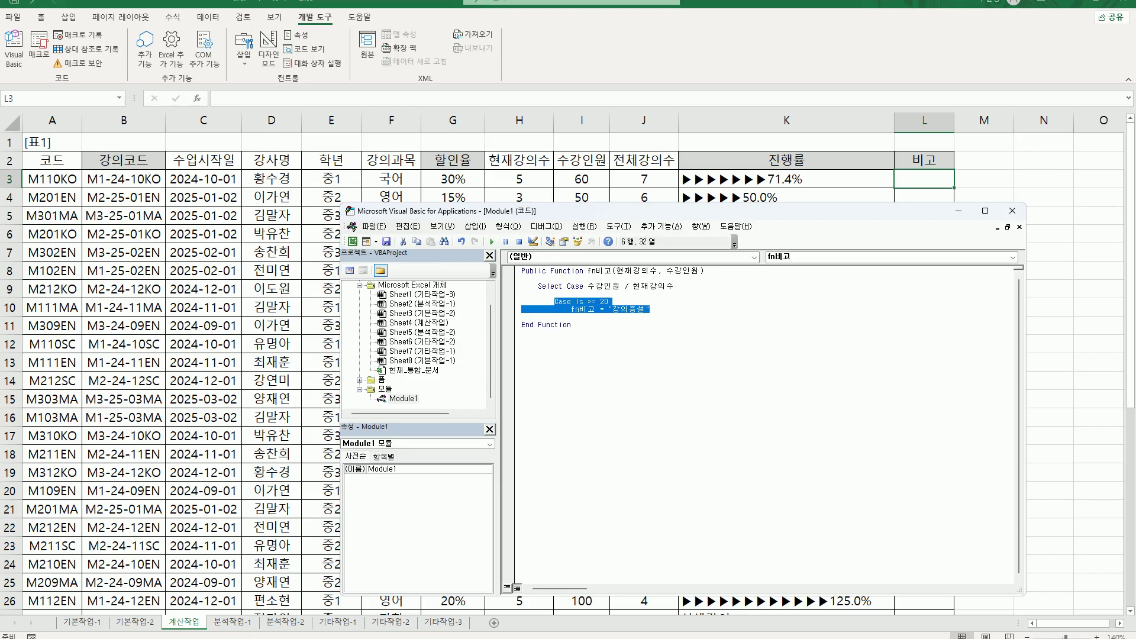
{"action": "key", "text": "ctrl+c"}
{"action": "key", "text": "Down"}
{"action": "key", "text": "shift+Tab"}
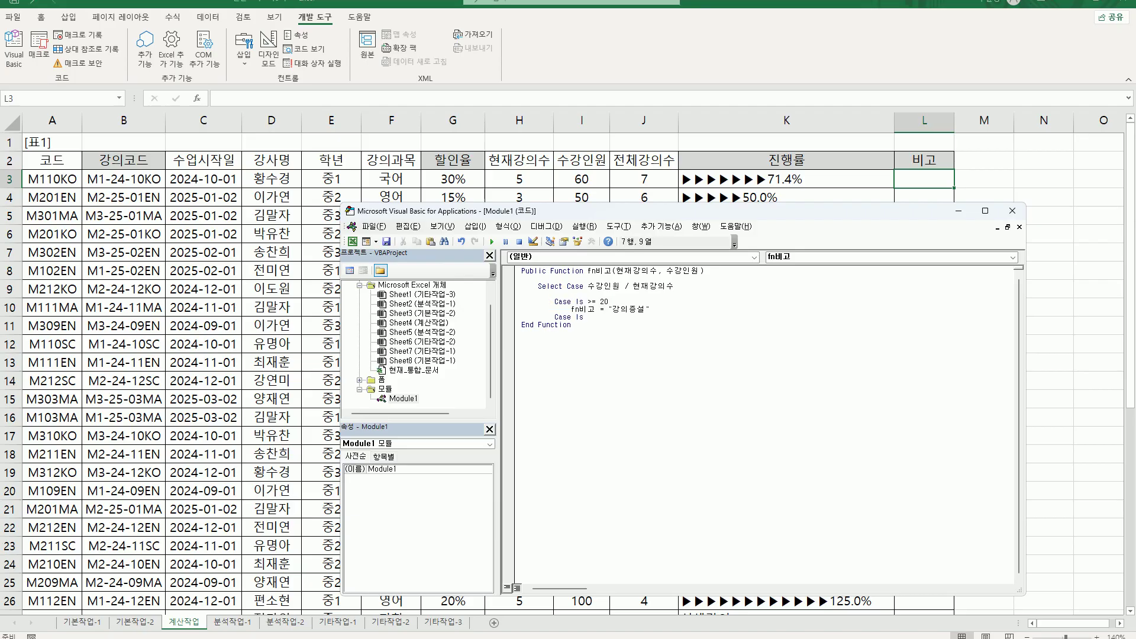
{"action": "key", "text": "ctrl+v"}
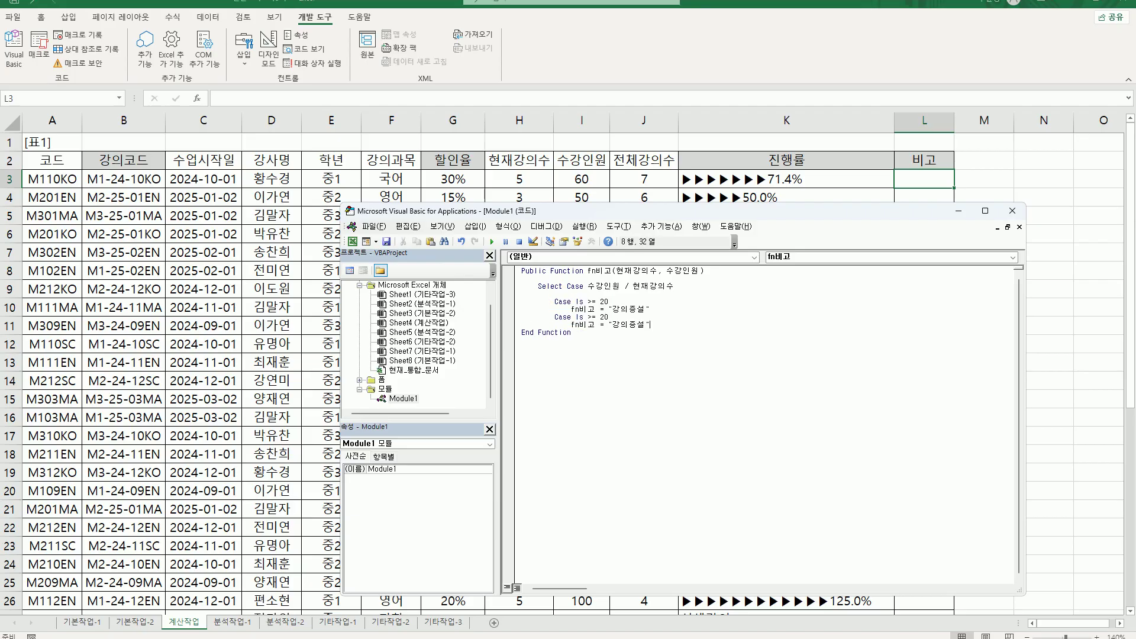
{"action": "key", "text": "Left"}
{"action": "left_click_drag", "start_coordinate": [589, 317], "coordinate": [608, 317]}
{"action": "type", "text": "<= 5"}
{"action": "key", "text": "Down"}
{"action": "left_click_drag", "start_coordinate": [612, 324], "coordinate": [646, 324]}
{"action": "left_click", "coordinate": [612, 324]}
{"action": "type", "text": "폐지"}
{"action": "key", "text": "Delete"}
{"action": "key", "text": "Delete"}
Add a Case Else branch that sets fn비고 to an empty string ("").
{"action": "key", "text": "Return"}
{"action": "key", "text": "BackSpace"}
{"action": "type", "text": "case else"}
{"action": "key", "text": "Return"}
{"action": "key", "text": "Up"}
{"action": "key", "text": "Up"}
{"action": "key", "text": "shift+End"}
{"action": "key", "text": "Down"}
{"action": "key", "text": "Down"}
{"action": "key", "text": "Tab"}
{"action": "type", "text": "fn비고 = \"\""}
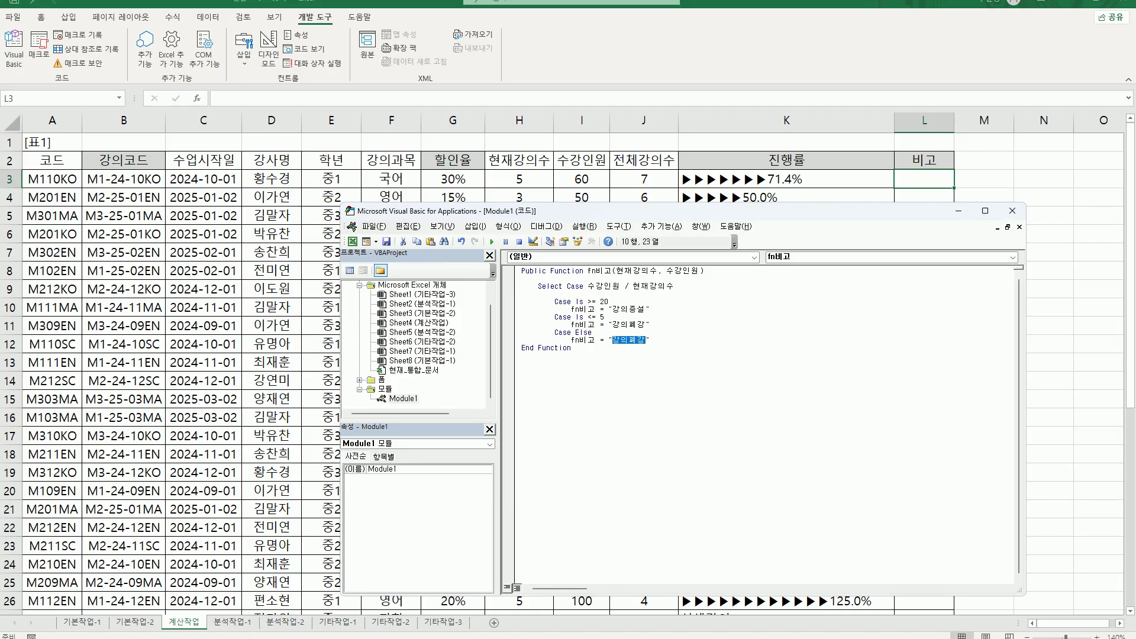
Finish the block with End Select and close the Visual Basic editor to return to the worksheet.
{"action": "key", "text": "Return"}
{"action": "key", "text": "BackSpace"}
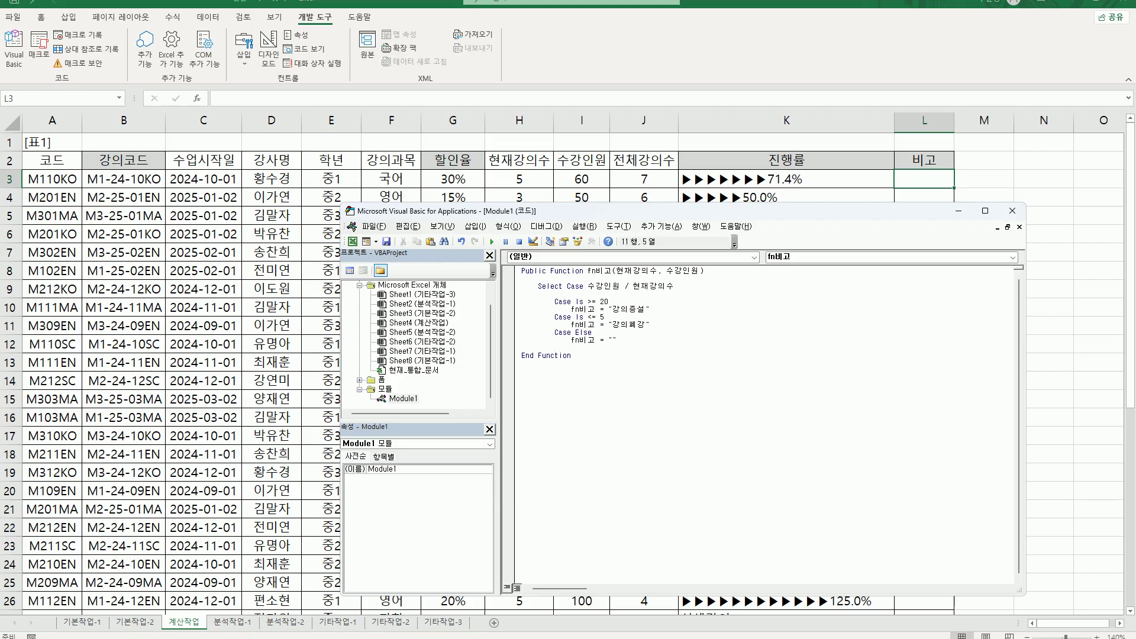
{"action": "type", "text": "end select"}
{"action": "key", "text": "Return"}
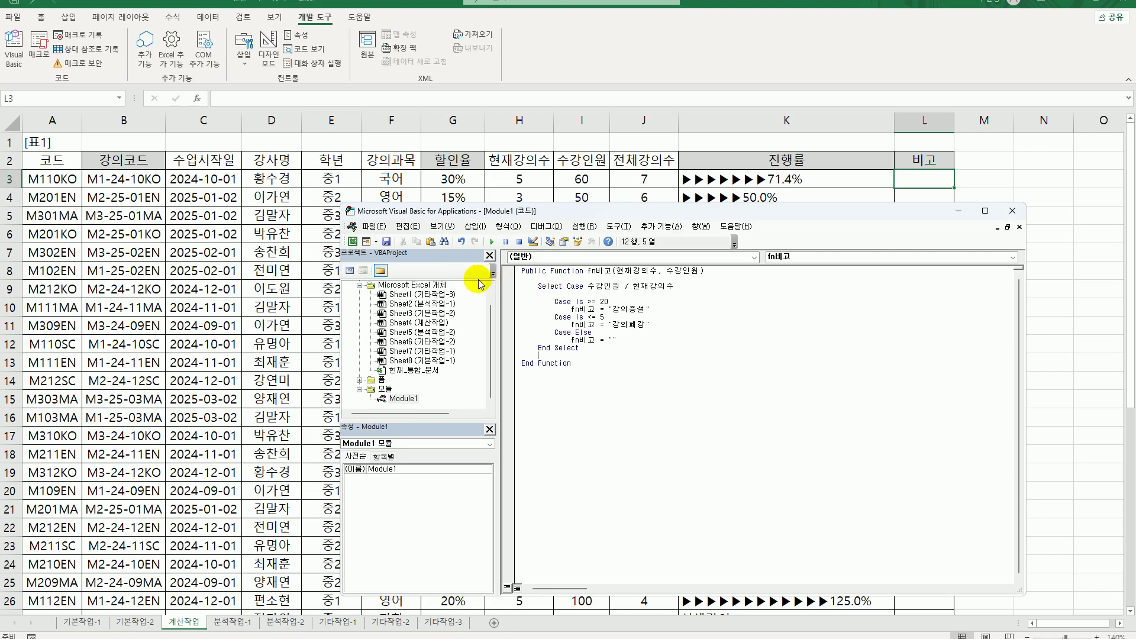
{"action": "left_click", "coordinate": [1012, 211]}
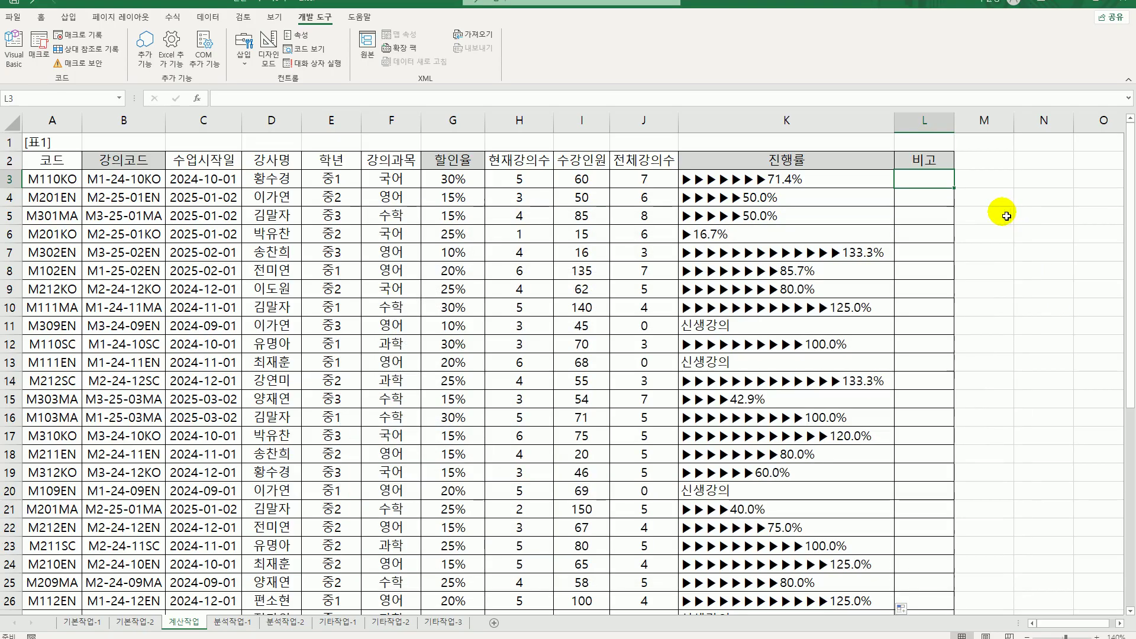
Insert the user-defined function fn비고 in L3 with 현재강의수 H3 and 수강인원 I3, and fill it down the 비고 column.
{"action": "left_click", "coordinate": [197, 98]}
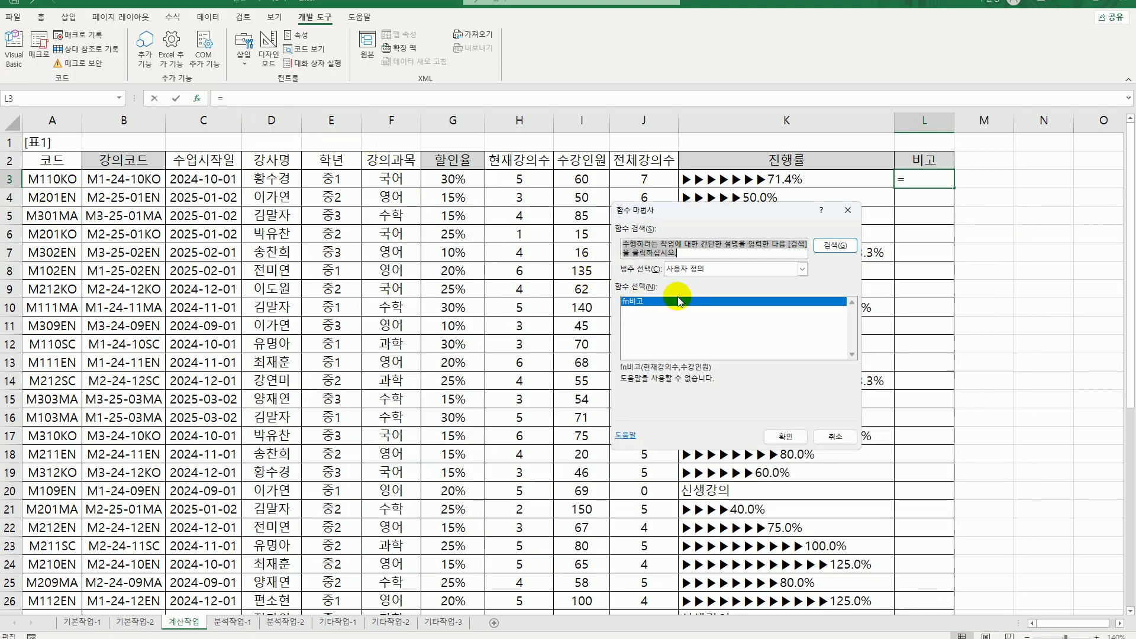
{"action": "left_click", "coordinate": [793, 441]}
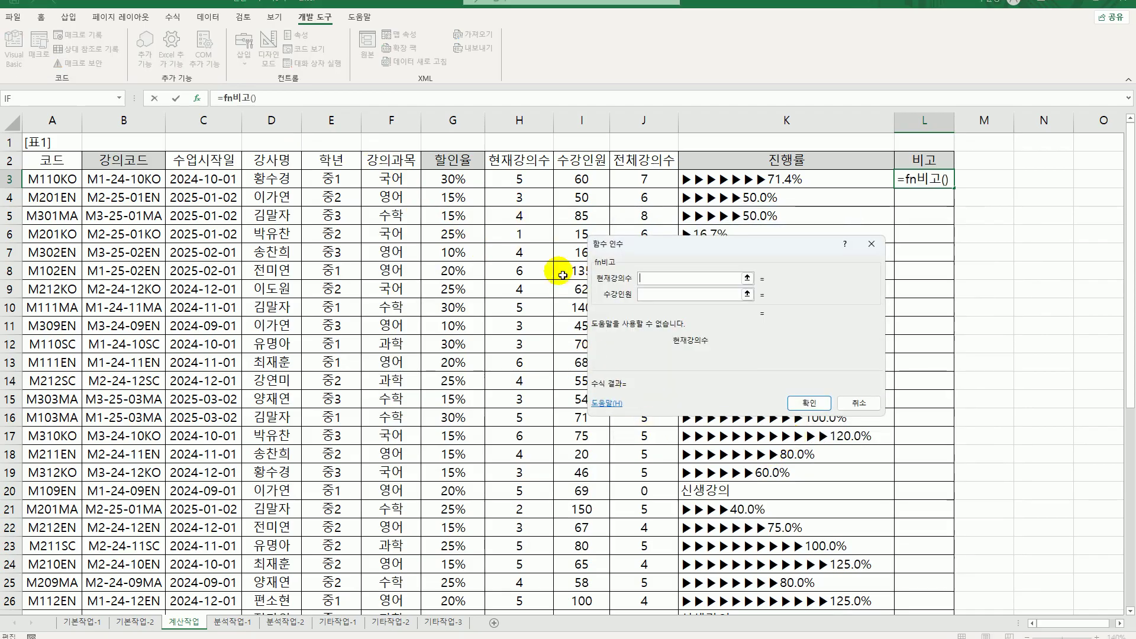
{"action": "left_click", "coordinate": [519, 184]}
{"action": "left_click", "coordinate": [681, 294]}
{"action": "left_click", "coordinate": [582, 179]}
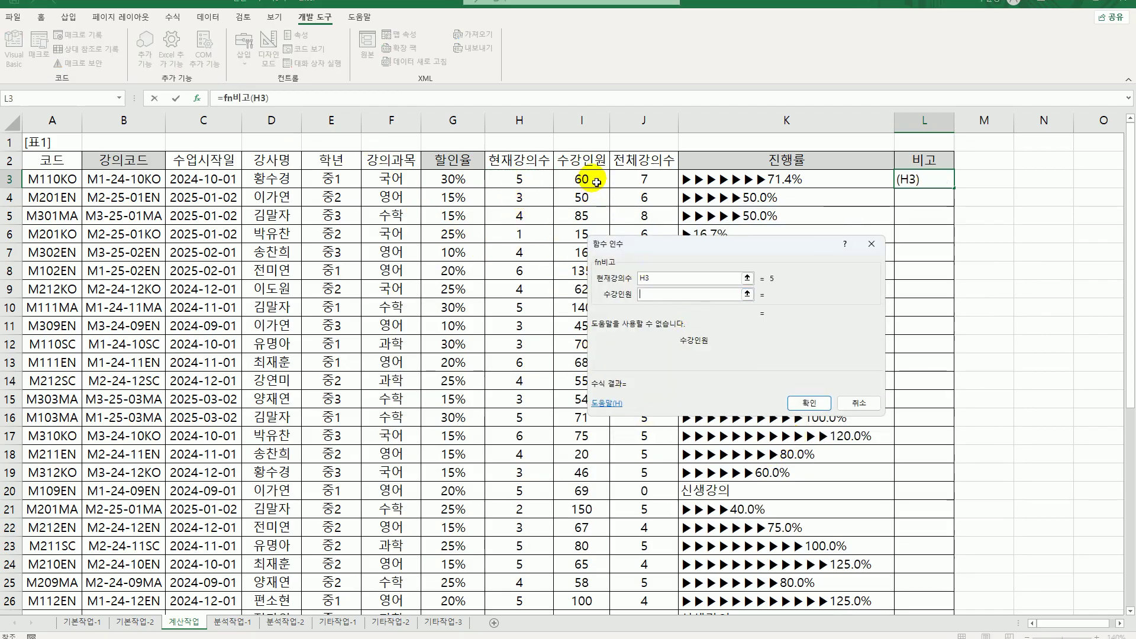
{"action": "left_click", "coordinate": [809, 403]}
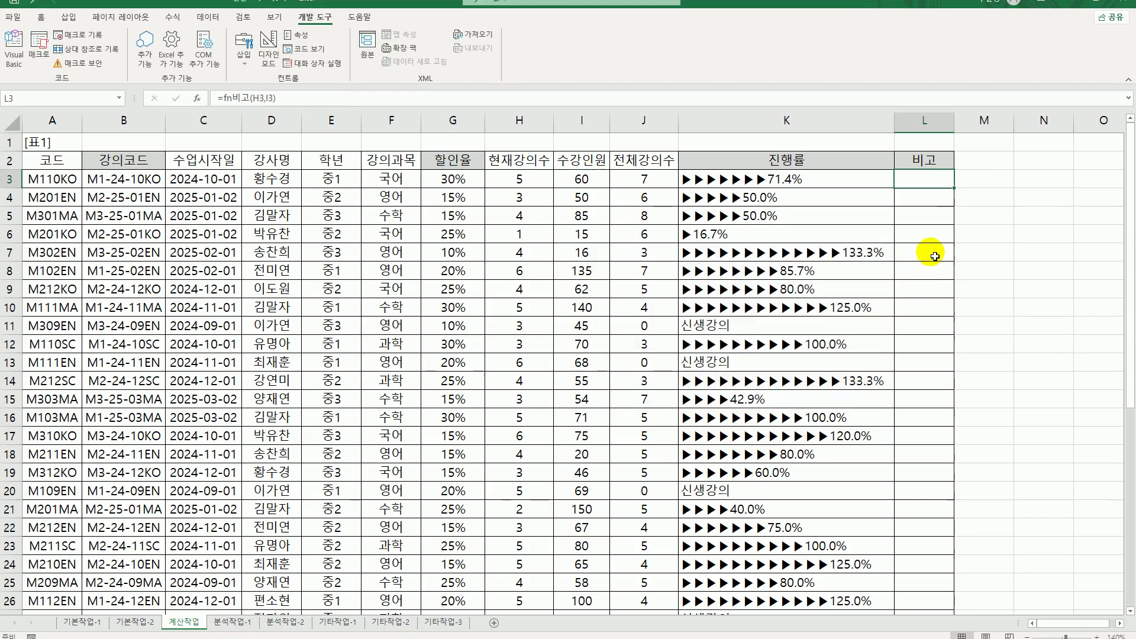
{"action": "double_click", "coordinate": [958, 193]}
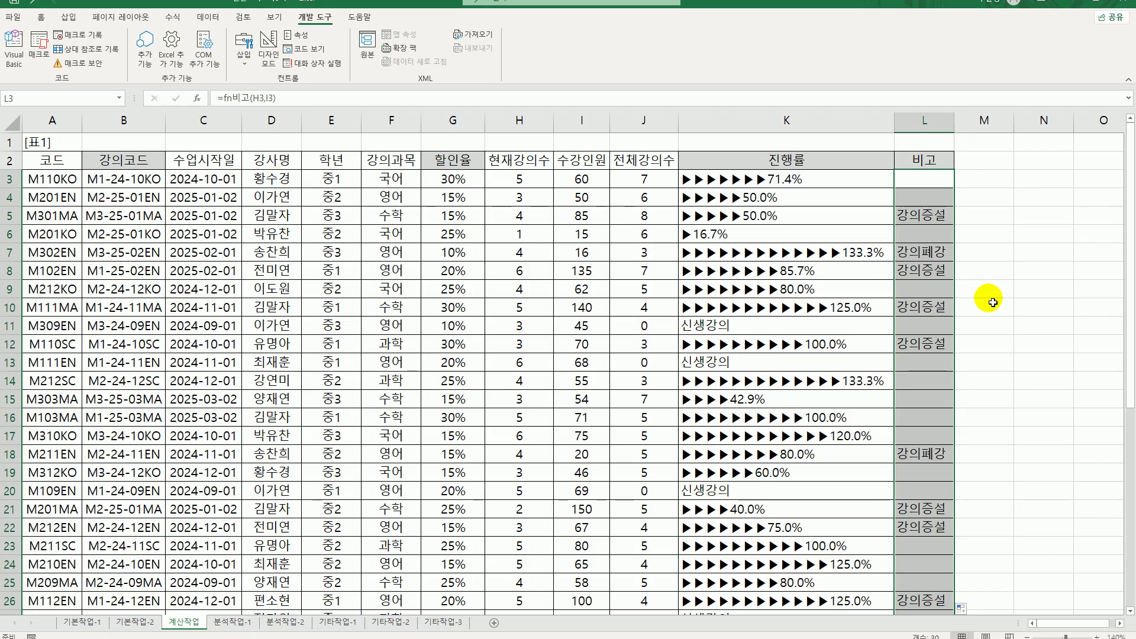
Start an INDEX formula in G36 of 표3 with the absolute 강사명 range $D$3:$D$32 as its array.
{"action": "scroll", "coordinate": [257, 289], "scroll_direction": "down", "scroll_amount": 3}
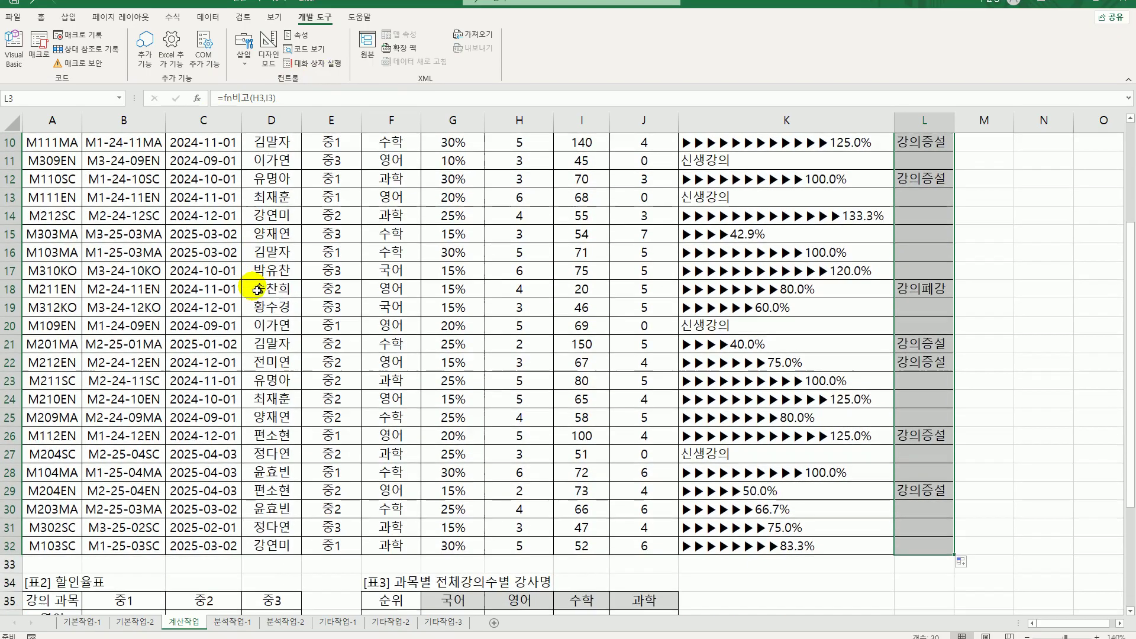
{"action": "scroll", "coordinate": [257, 290], "scroll_direction": "down", "scroll_amount": 3}
{"action": "left_click", "coordinate": [456, 456]}
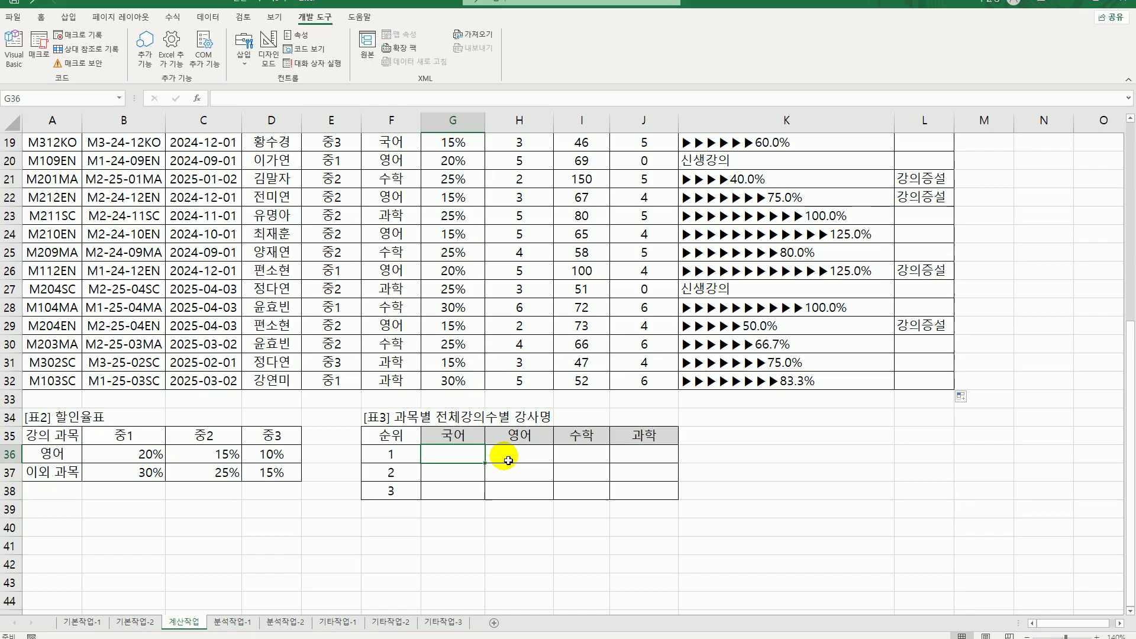
{"action": "type", "text": "=ind"}
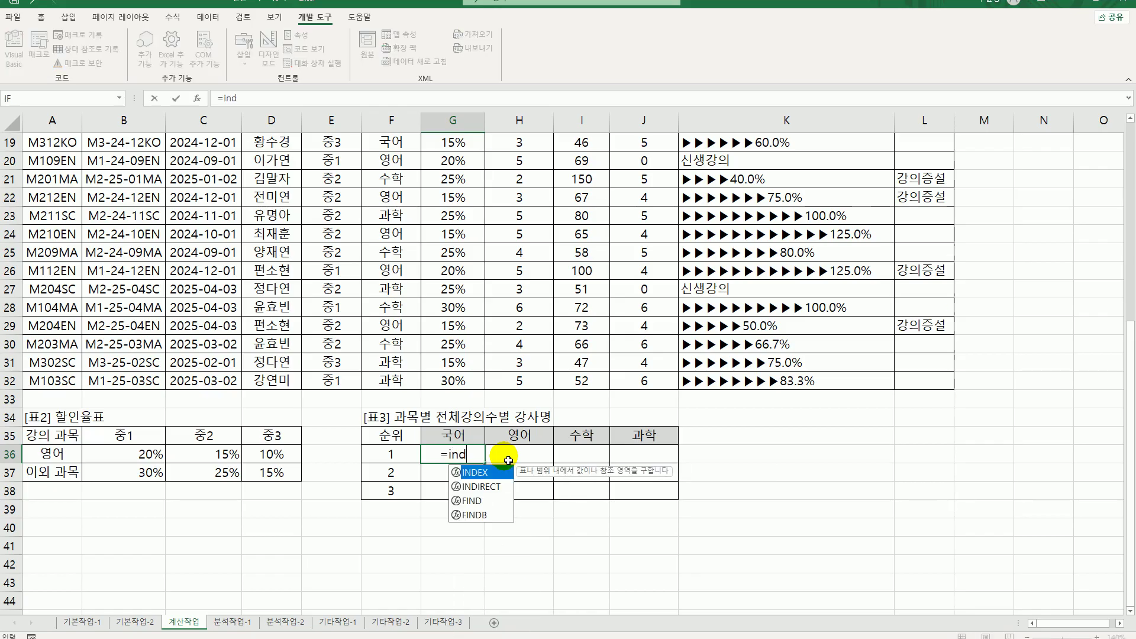
{"action": "key", "text": "Tab"}
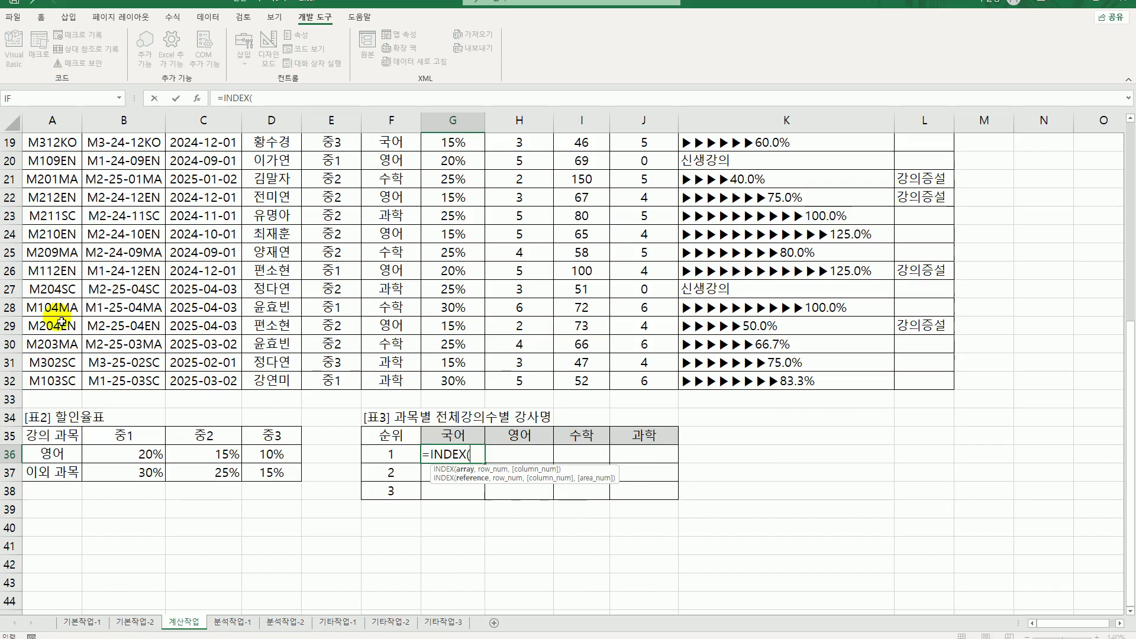
{"action": "scroll", "coordinate": [195, 314], "scroll_direction": "up", "scroll_amount": 6}
{"action": "left_click_drag", "start_coordinate": [260, 181], "coordinate": [284, 581]}
{"action": "scroll", "coordinate": [346, 584], "scroll_direction": "down", "scroll_amount": 3}
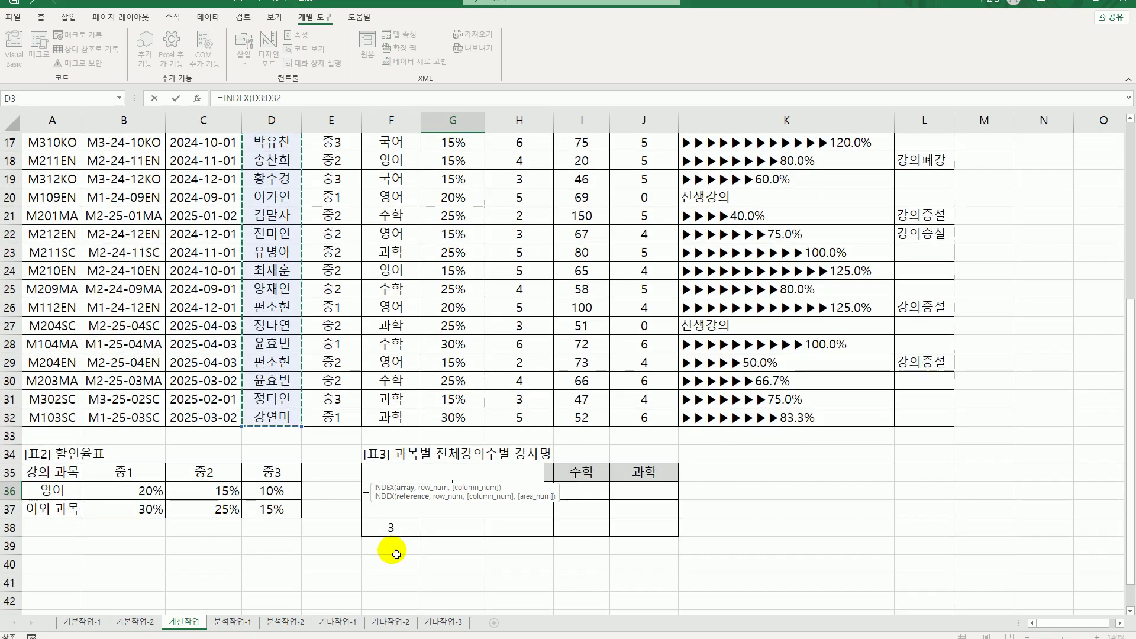
{"action": "key", "text": "F4"}
{"action": "type", "text": ","}
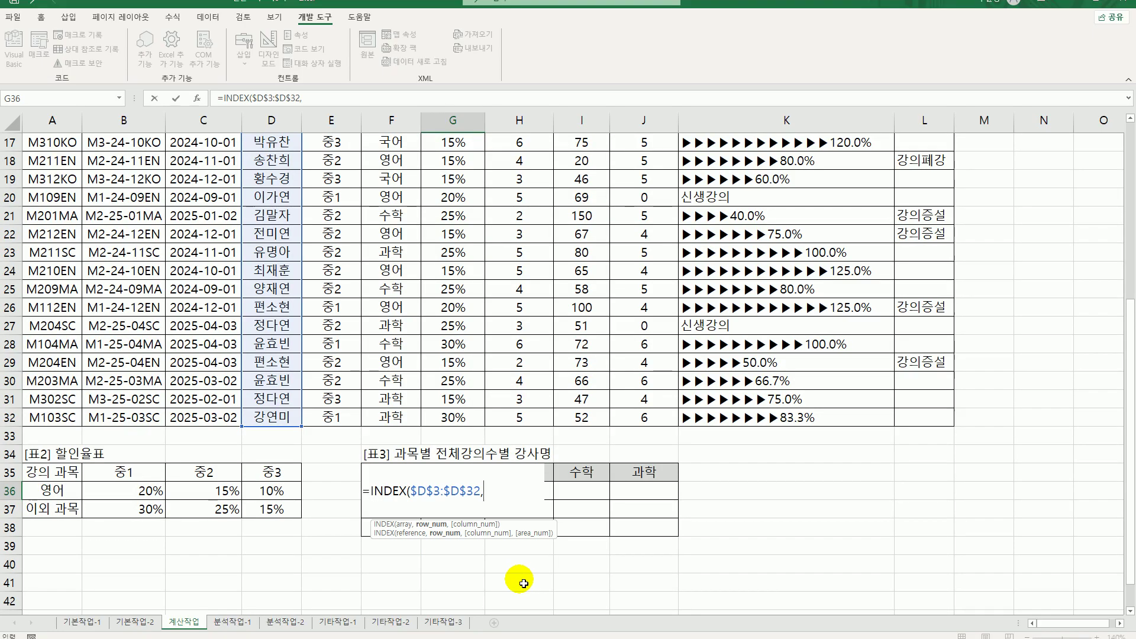
Extend the G36 formula with MATCH(LARGE(( as the row number argument of INDEX.
{"action": "type", "text": "mat"}
{"action": "key", "text": "Tab"}
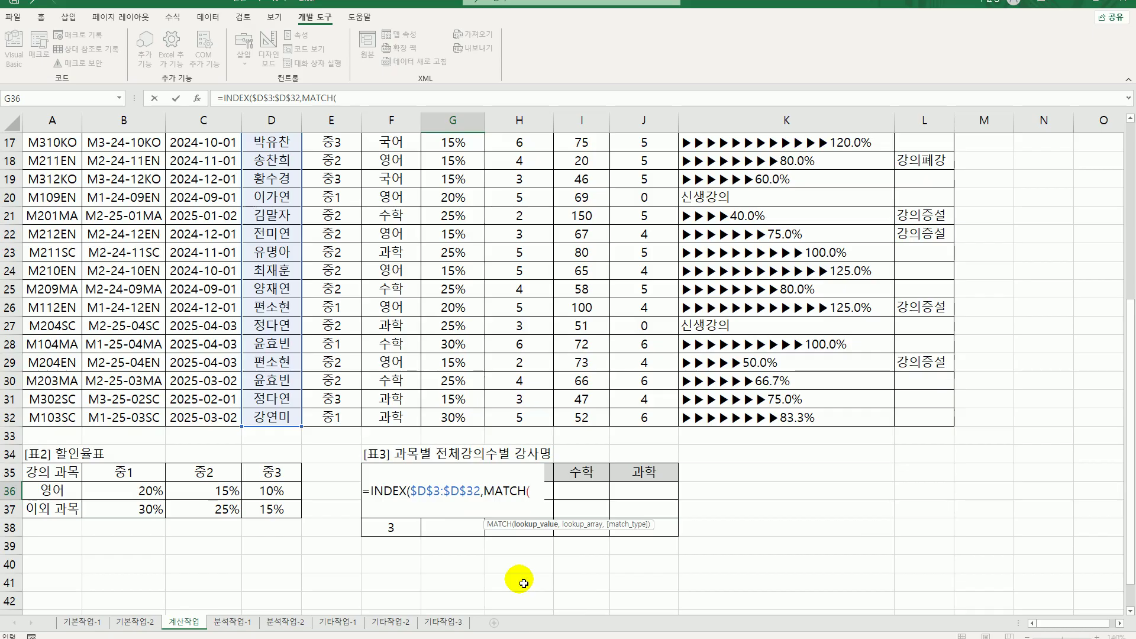
{"action": "type", "text": "lar"}
{"action": "key", "text": "Tab"}
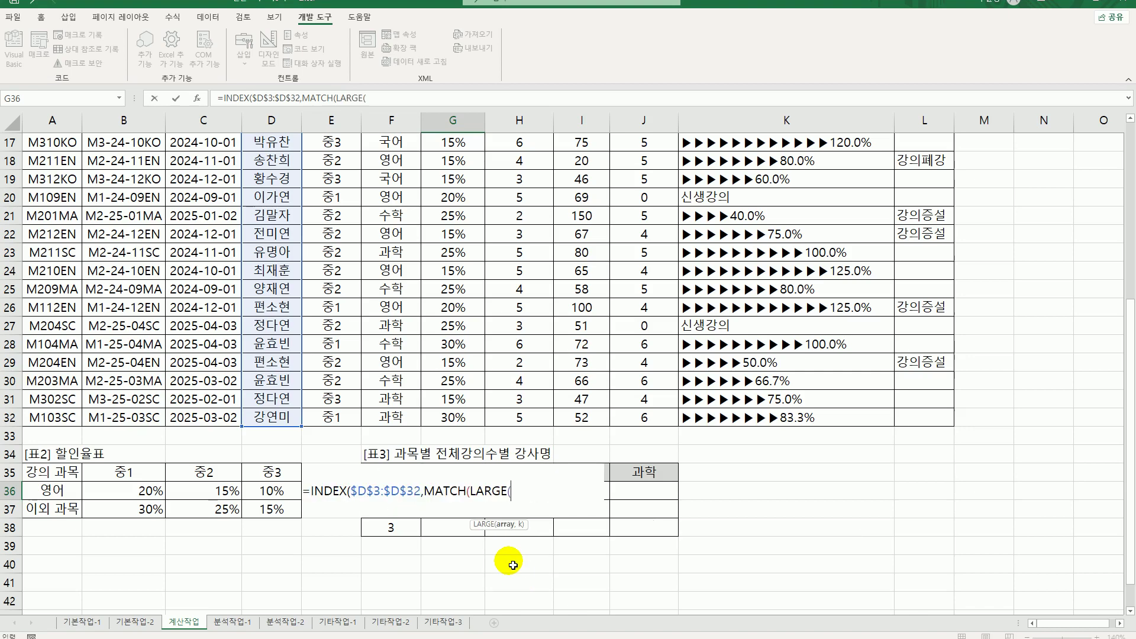
{"action": "type", "text": "("}
{"action": "scroll", "coordinate": [393, 431], "scroll_direction": "up", "scroll_amount": 5}
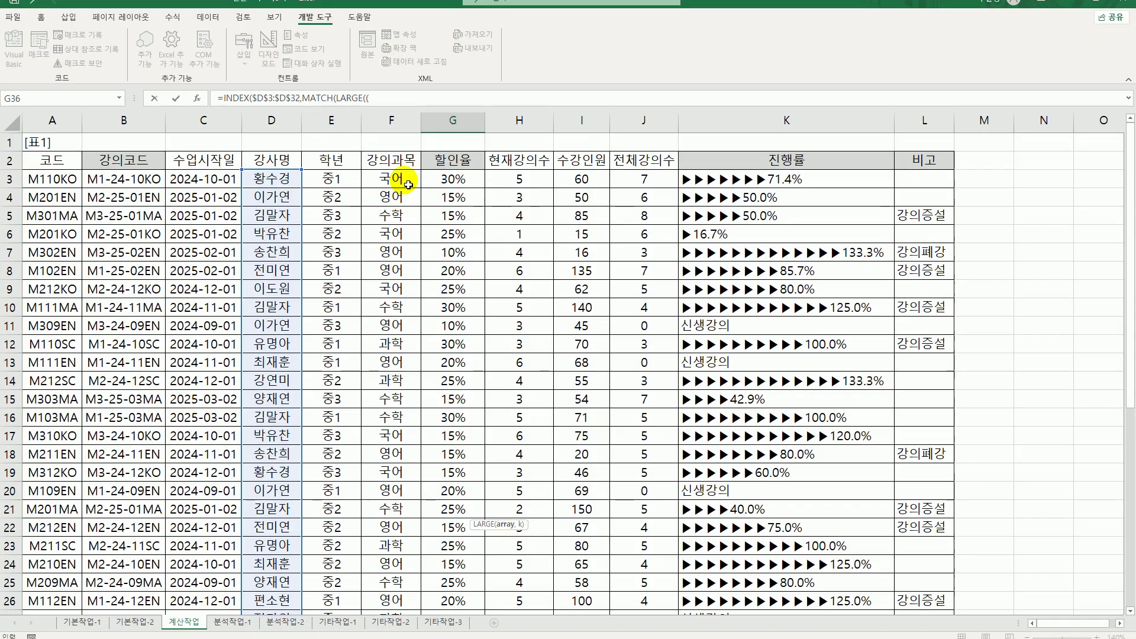
Extend the LARGE array in the G36 formula with the subject condition ($F$3:$F$32=G$35) followed by a multiplication sign.
{"action": "left_click_drag", "start_coordinate": [408, 184], "coordinate": [392, 591]}
{"action": "key", "text": "F4"}
{"action": "scroll", "coordinate": [487, 591], "scroll_direction": "down", "scroll_amount": 3}
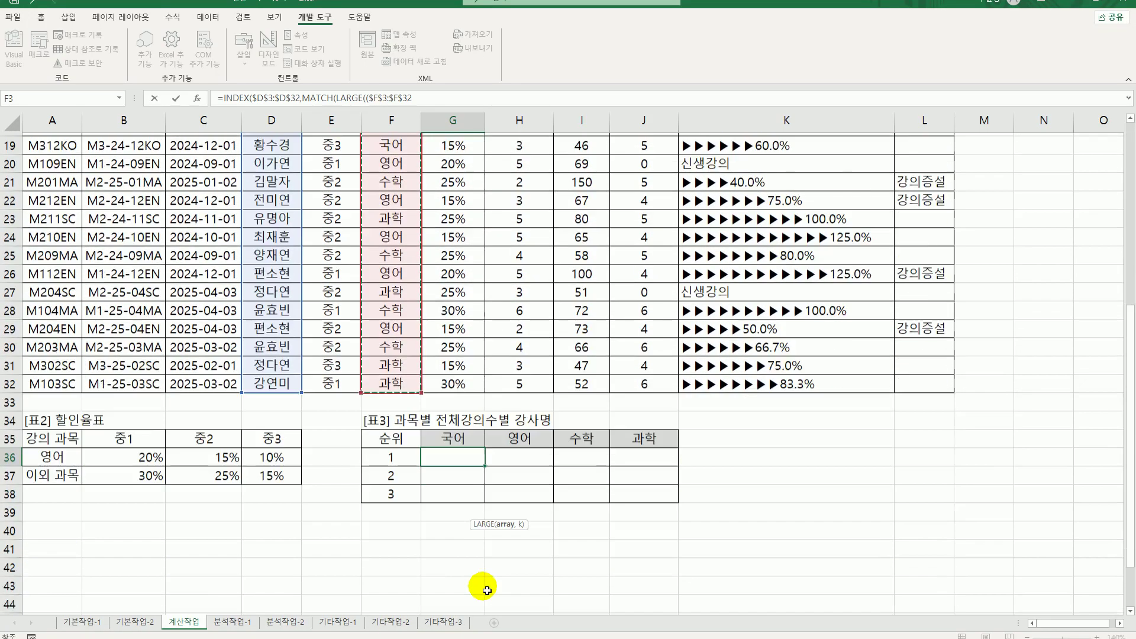
{"action": "type", "text": "="}
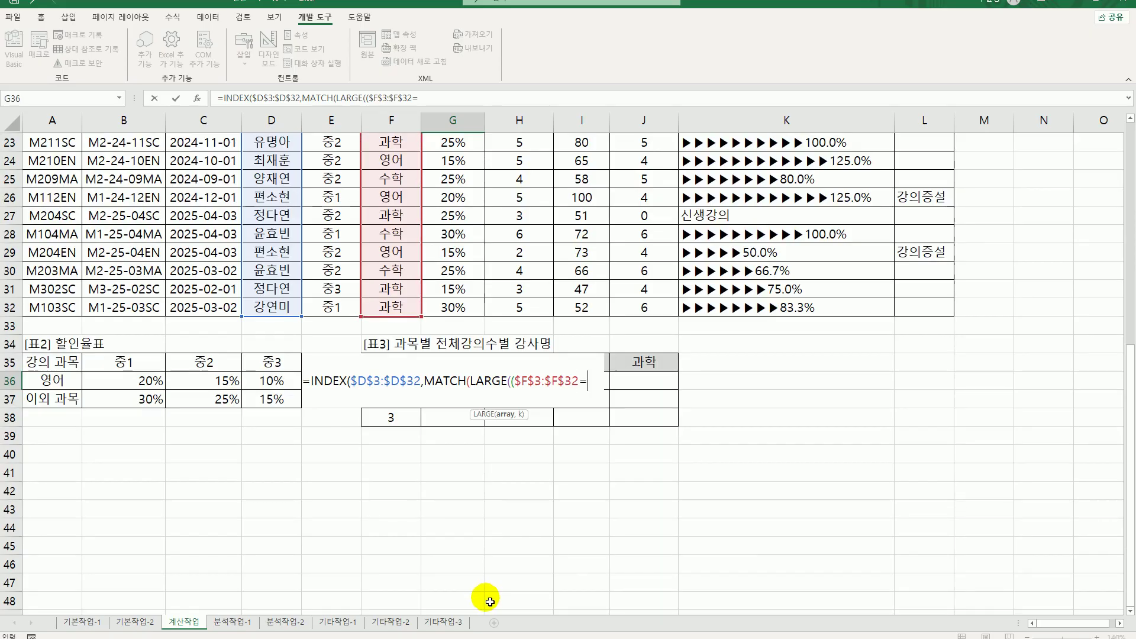
{"action": "key", "text": "Up"}
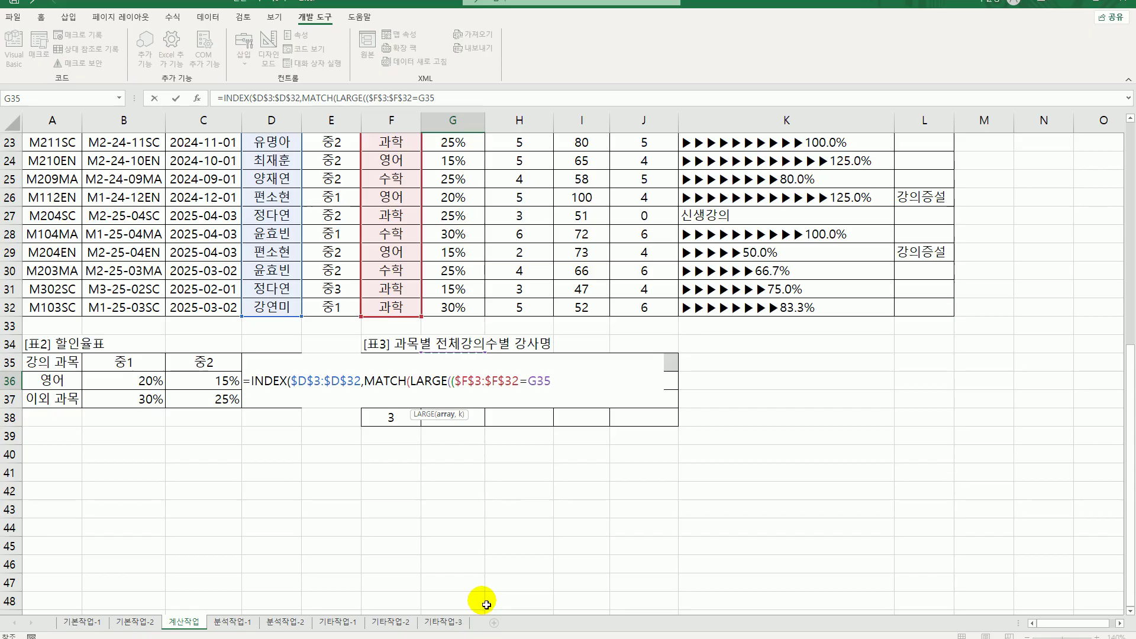
{"action": "key", "text": "F4"}
{"action": "key", "text": "F4"}
{"action": "type", "text": ")*"}
Multiply the subject condition by the absolute total-lecture-count range $J$3:$J$32 in table 1.
{"action": "scroll", "coordinate": [512, 546], "scroll_direction": "up", "scroll_amount": 7}
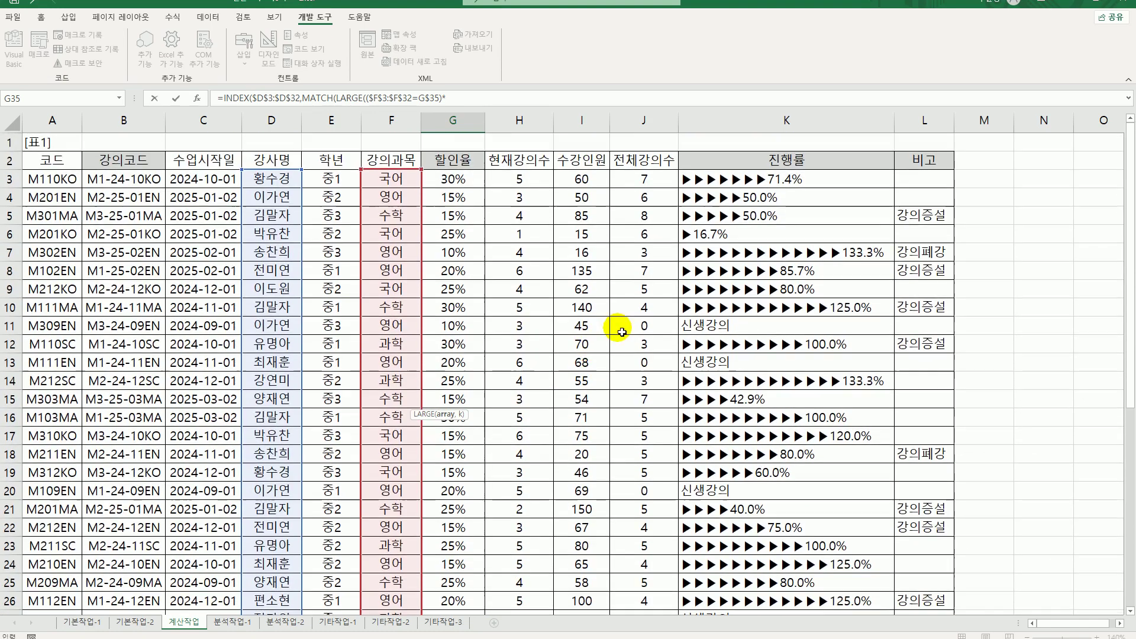
{"action": "left_click_drag", "start_coordinate": [639, 178], "coordinate": [655, 624]}
{"action": "scroll", "coordinate": [614, 583], "scroll_direction": "down", "scroll_amount": 5}
{"action": "key", "text": "F4"}
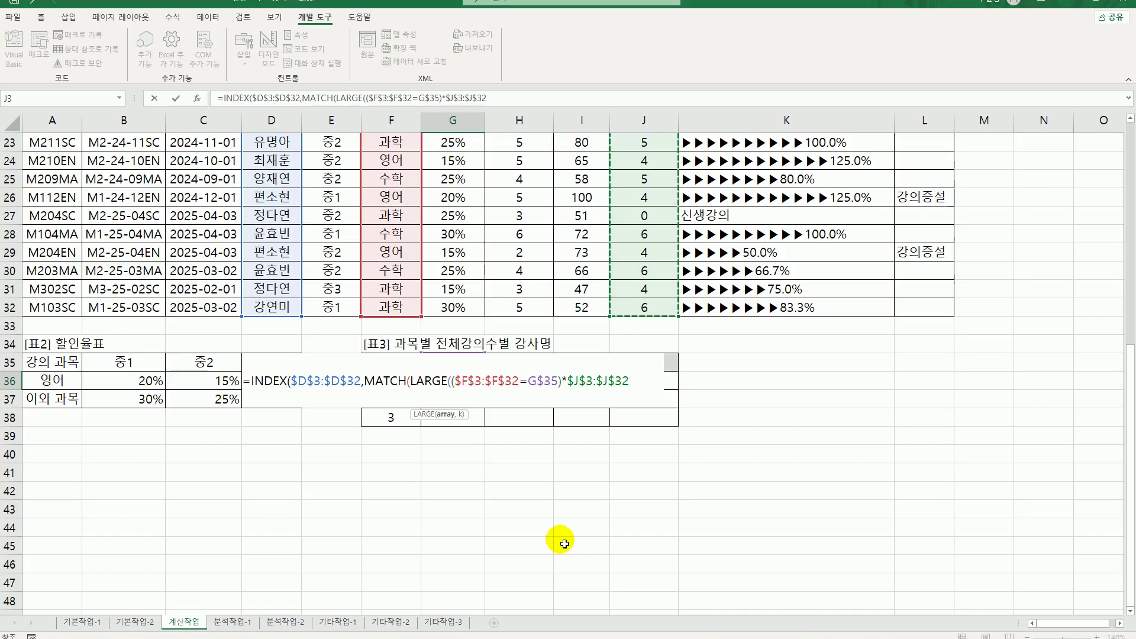
Use the rank cell $F36 as LARGE's k argument, close LARGE and continue to MATCH's lookup array.
{"action": "type", "text": ","}
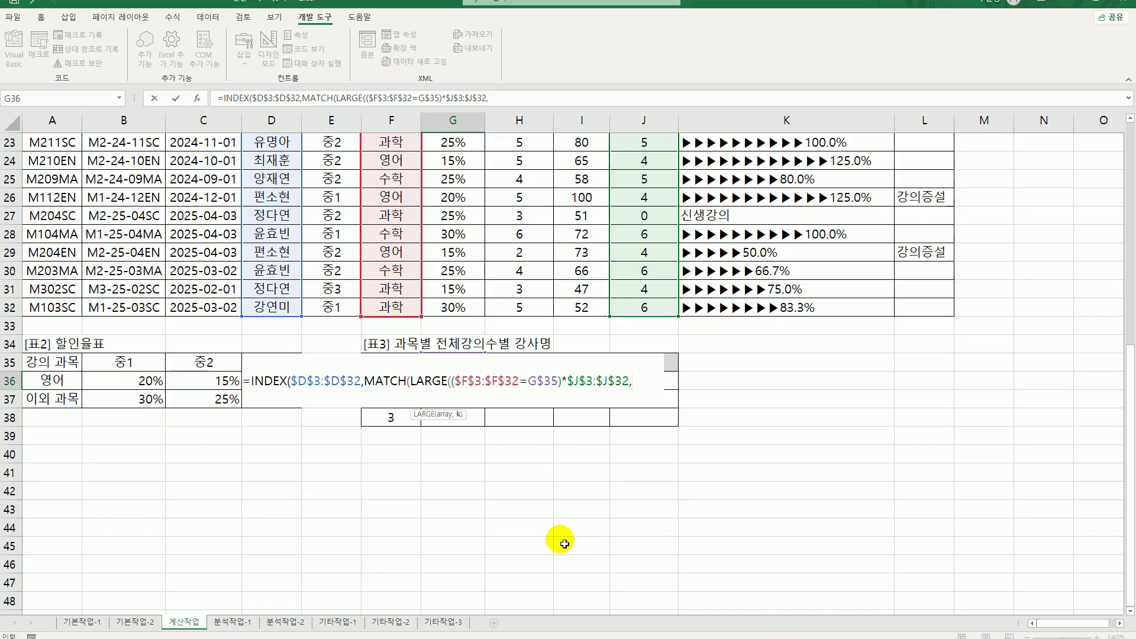
{"action": "key", "text": "Left"}
{"action": "key", "text": "F4"}
{"action": "key", "text": "F4"}
{"action": "key", "text": "F4"}
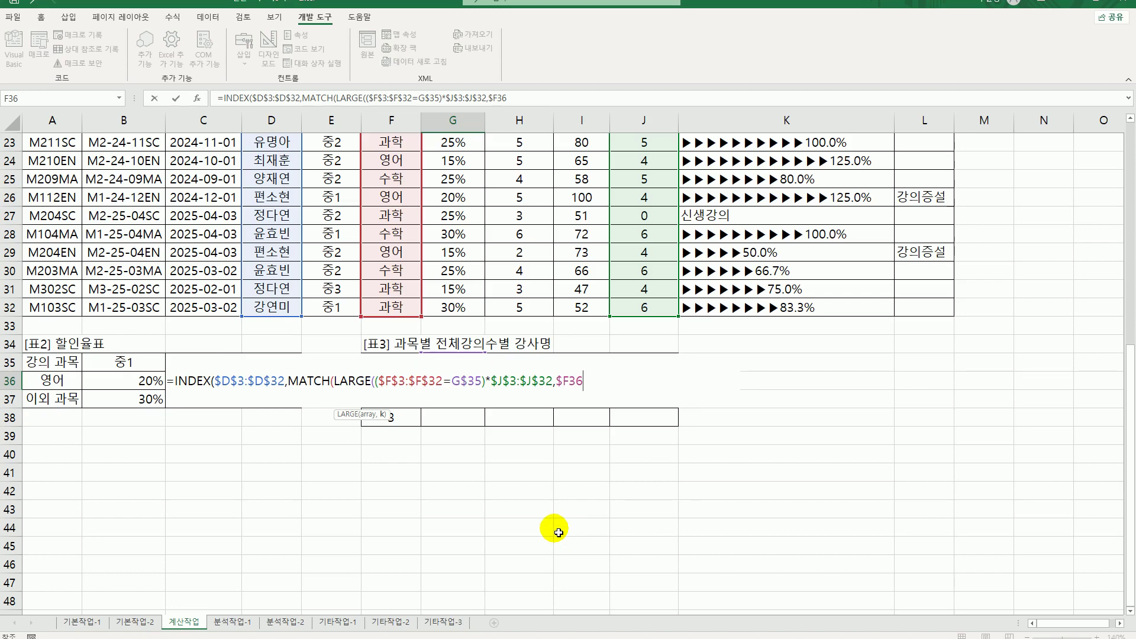
{"action": "type", "text": "),"}
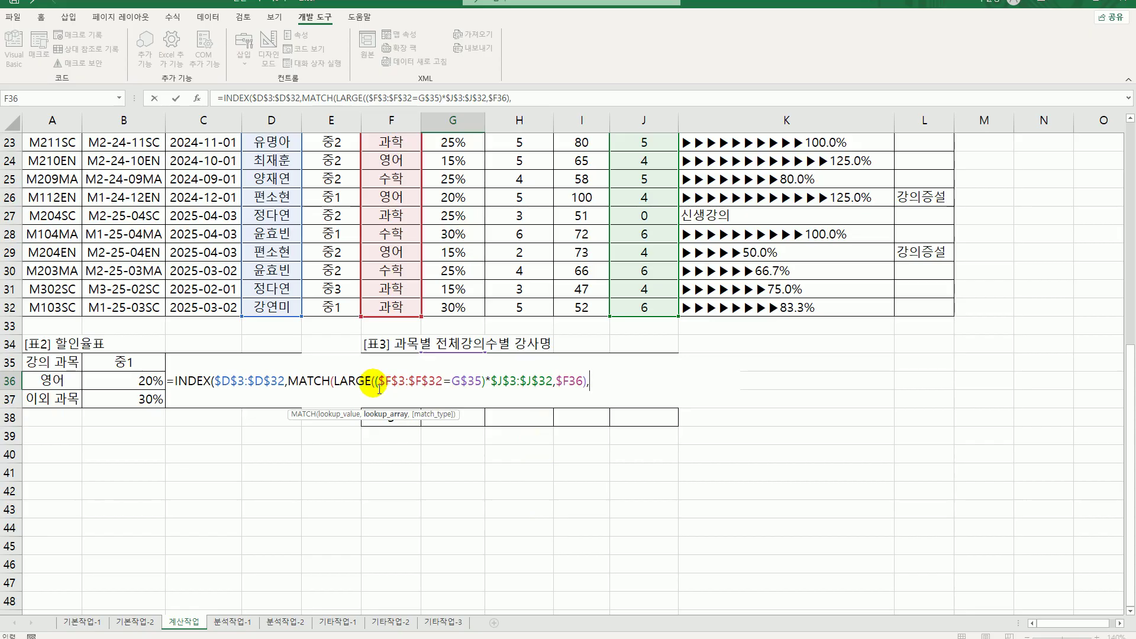
Copy the expression ($F$3:$F$32=G$35)*$J$3:$J$32 from LARGE and reuse it as MATCH's lookup array.
{"action": "left_click_drag", "start_coordinate": [380, 389], "coordinate": [556, 388]}
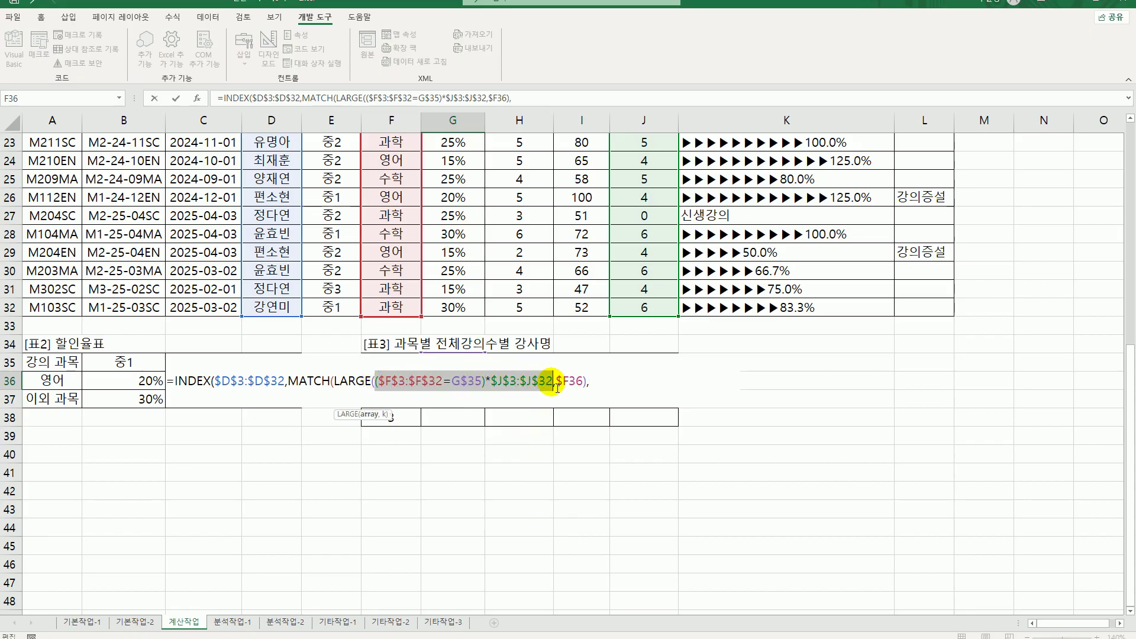
{"action": "key", "text": "ctrl+c"}
{"action": "left_click", "coordinate": [595, 382]}
{"action": "key", "text": "ctrl+v"}
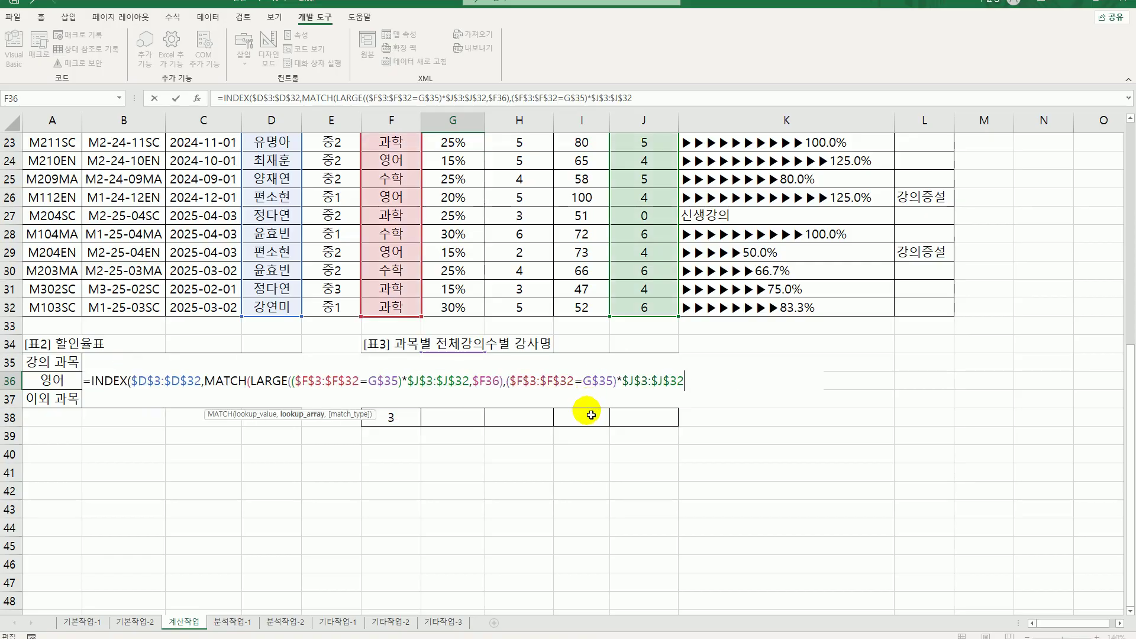
Complete the formula with match type 0, enter it as an array formula and fill it across G36:J38.
{"action": "type", "text": ","}
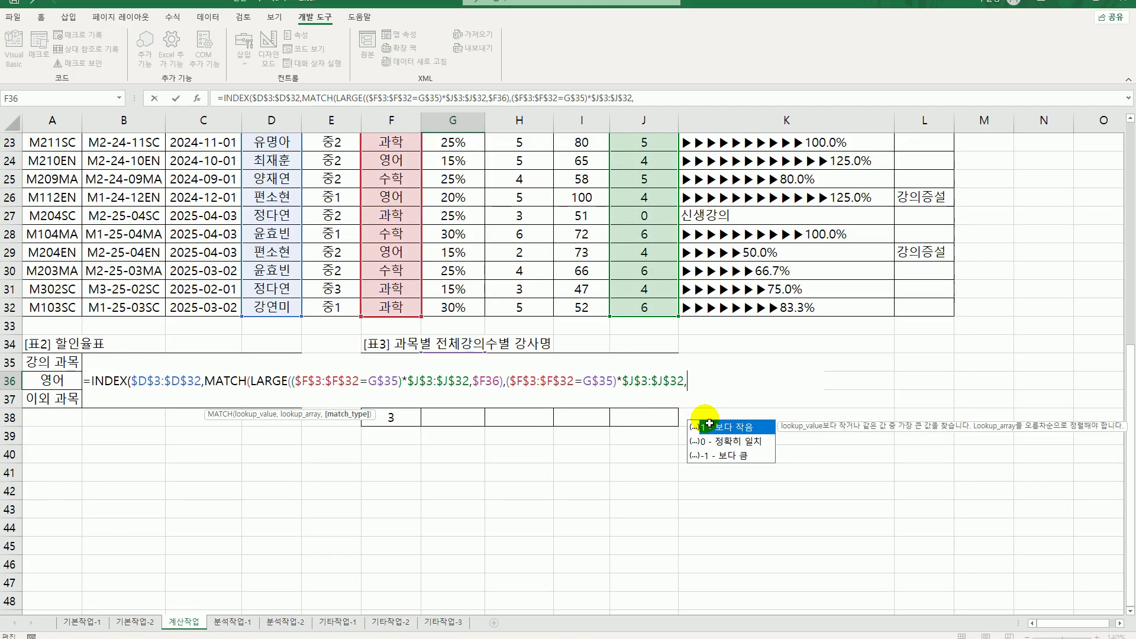
{"action": "type", "text": "0"}
{"action": "type", "text": ")"}
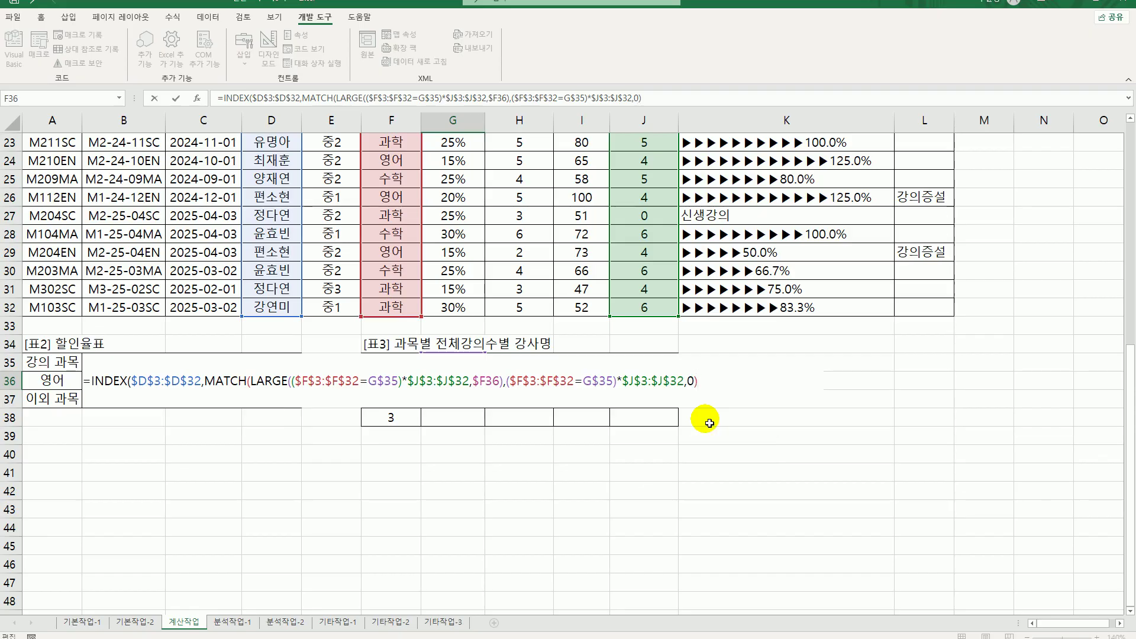
{"action": "type", "text": ")"}
{"action": "key", "text": "ctrl+shift+Return"}
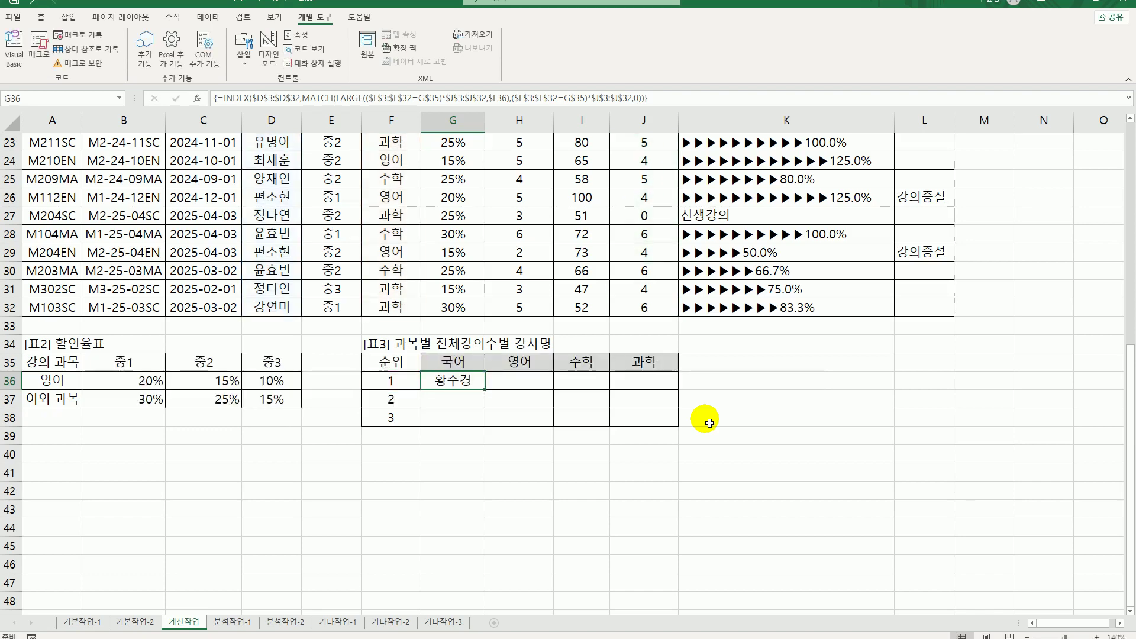
{"action": "left_click_drag", "start_coordinate": [493, 394], "coordinate": [672, 435]}
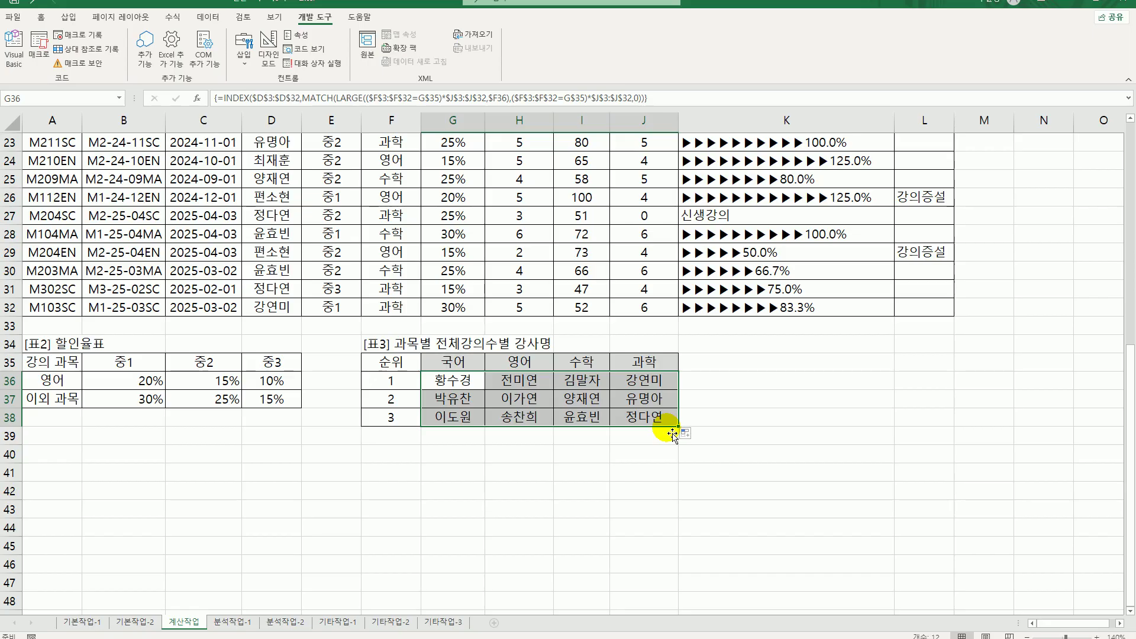
Start a Microsoft Query data import at cell B4 of the 분석작업-1 sheet.
{"action": "scroll", "coordinate": [295, 515], "scroll_direction": "up", "scroll_amount": 6}
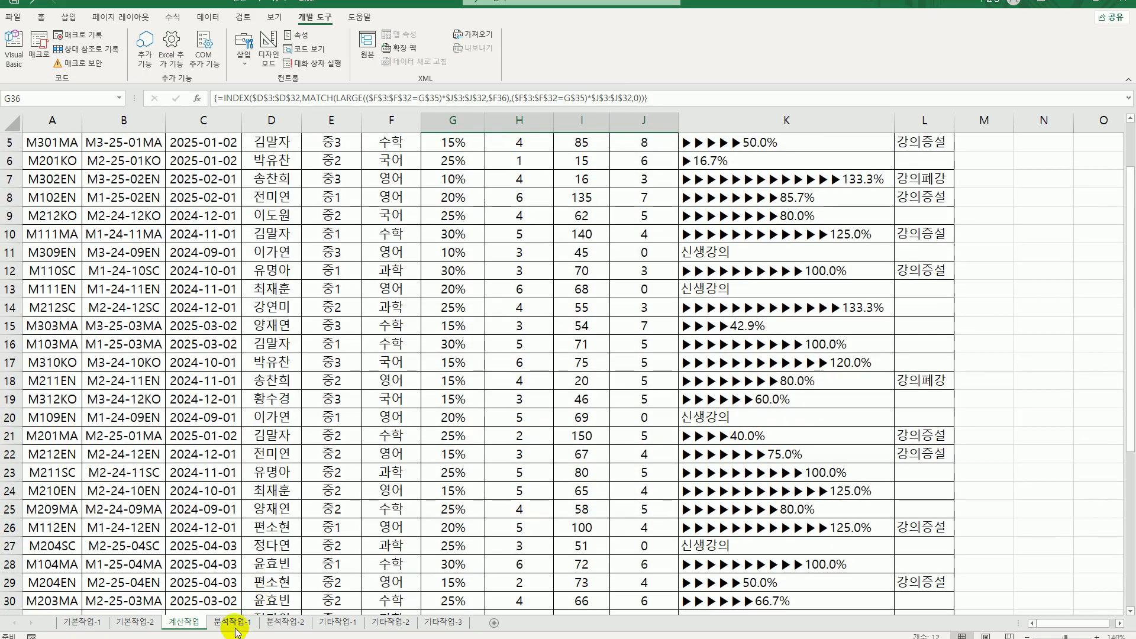
{"action": "left_click", "coordinate": [232, 622]}
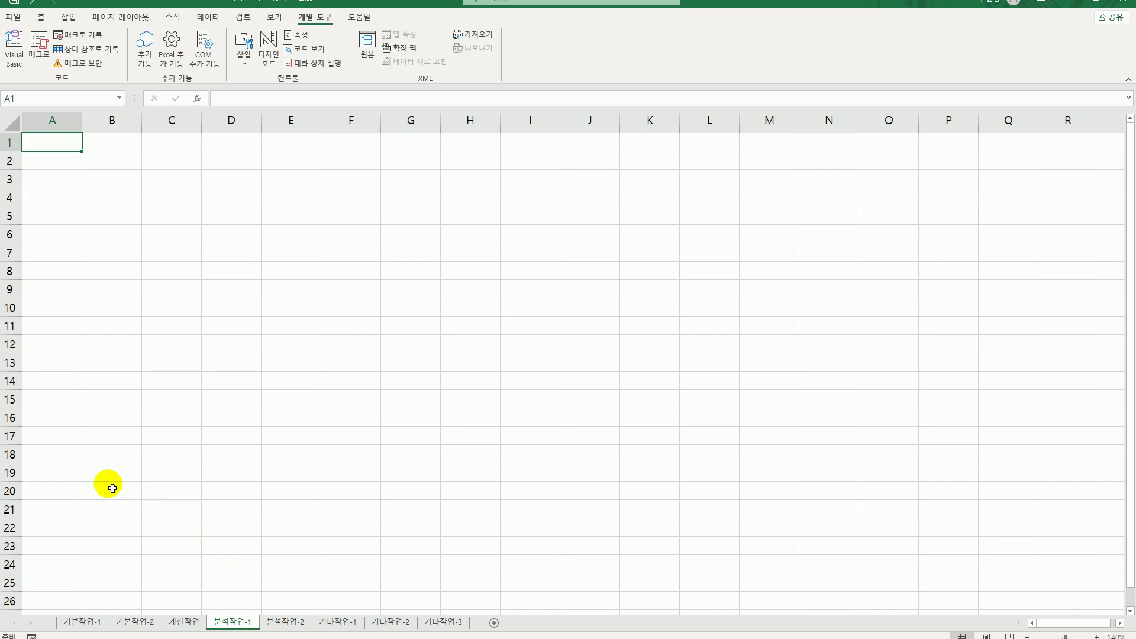
{"action": "left_click", "coordinate": [127, 202]}
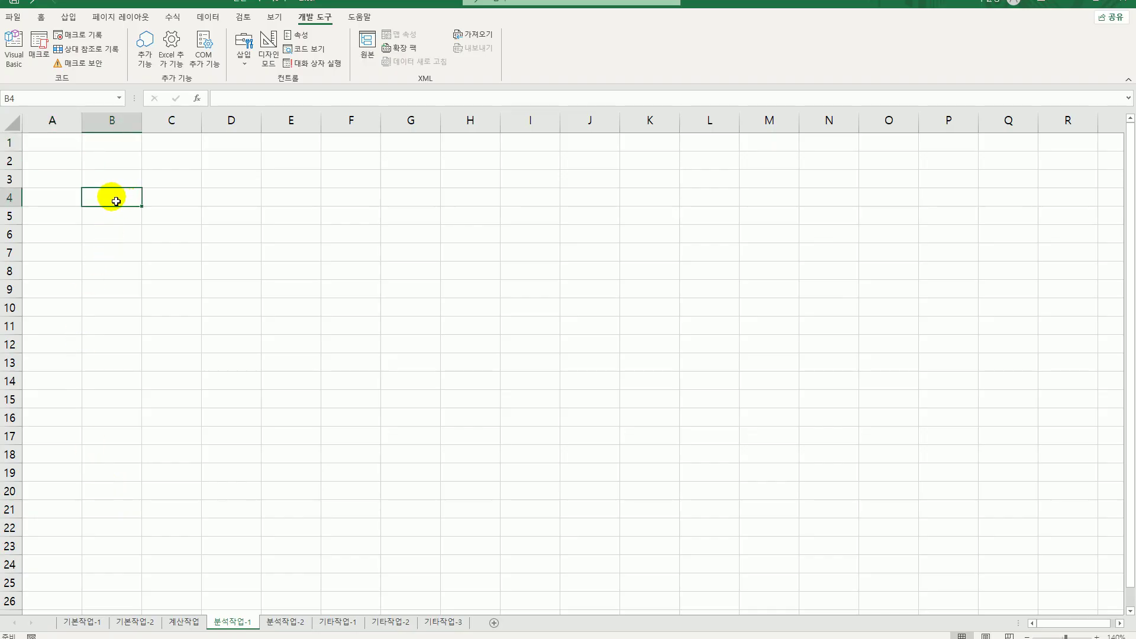
{"action": "left_click", "coordinate": [207, 18]}
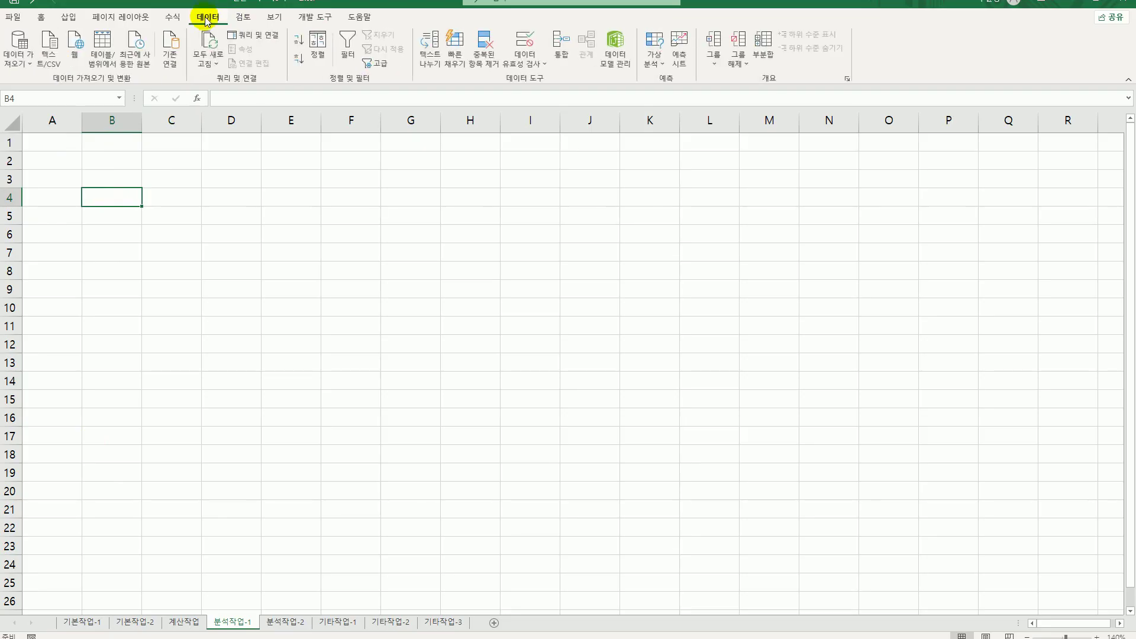
{"action": "left_click", "coordinate": [19, 59]}
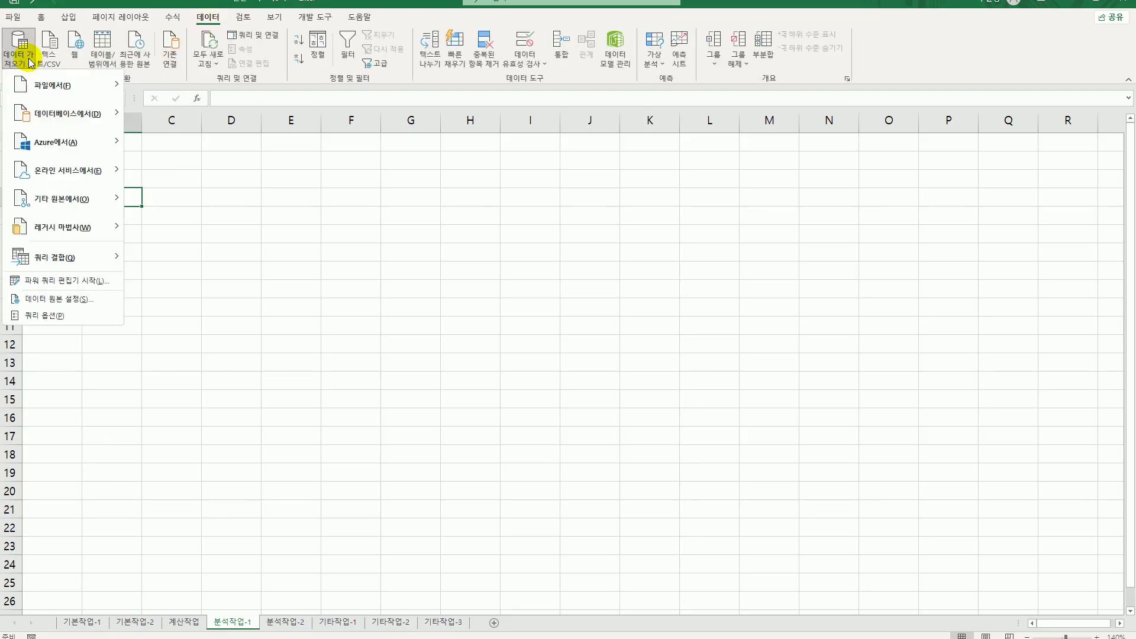
{"action": "mouse_move", "coordinate": [56, 200]}
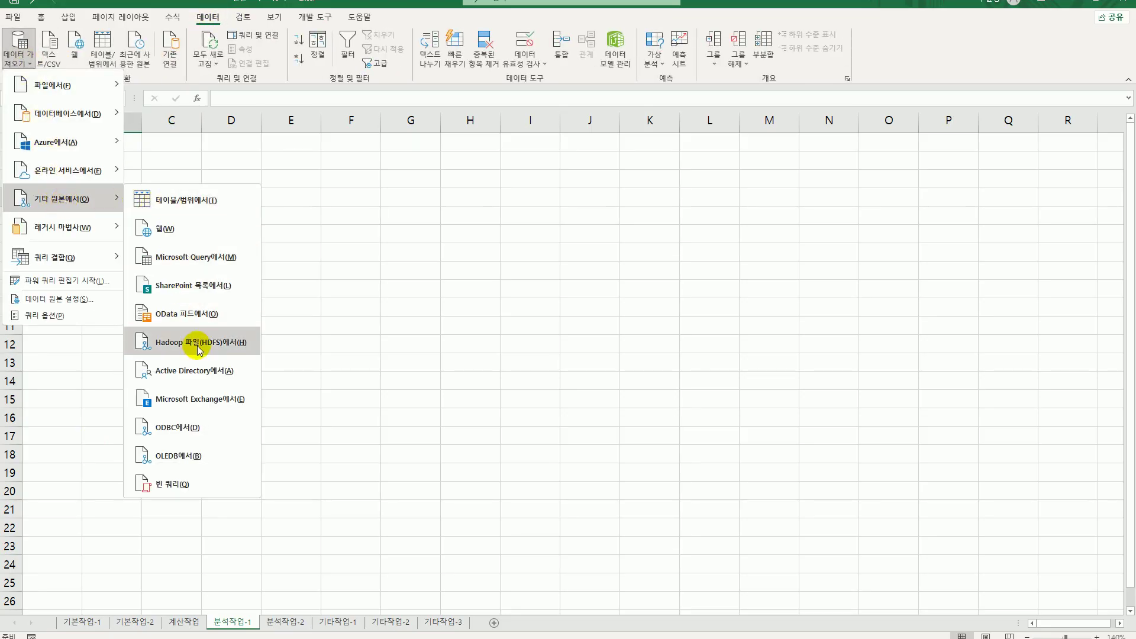
{"action": "left_click", "coordinate": [198, 266]}
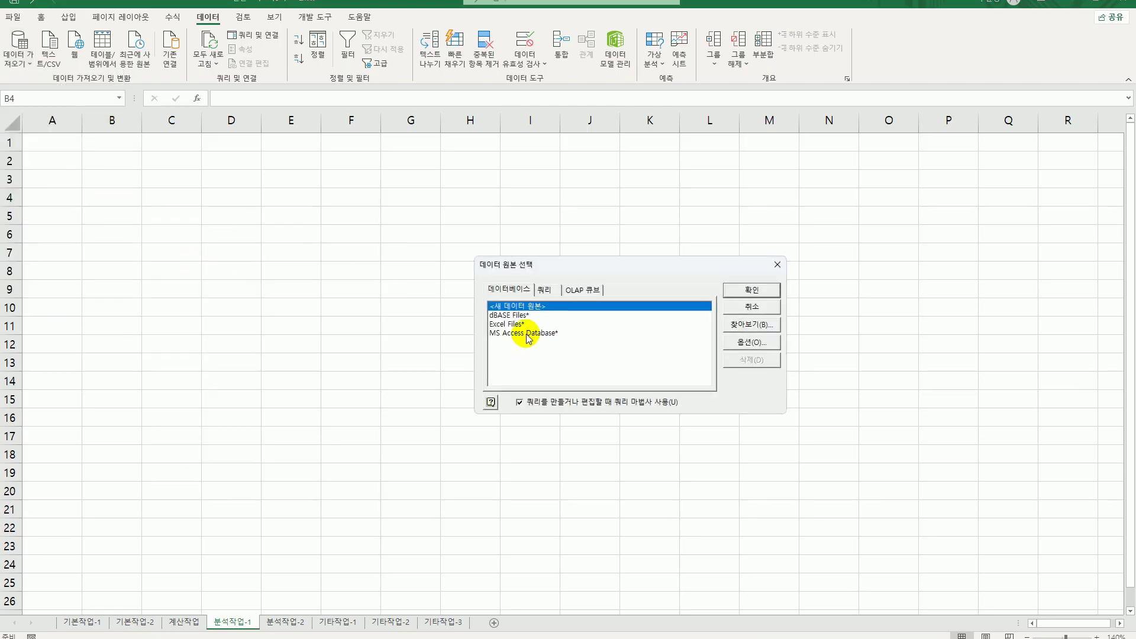
Choose MS Access Database as the data source and open the database 학원.accdb.
{"action": "left_click", "coordinate": [526, 333]}
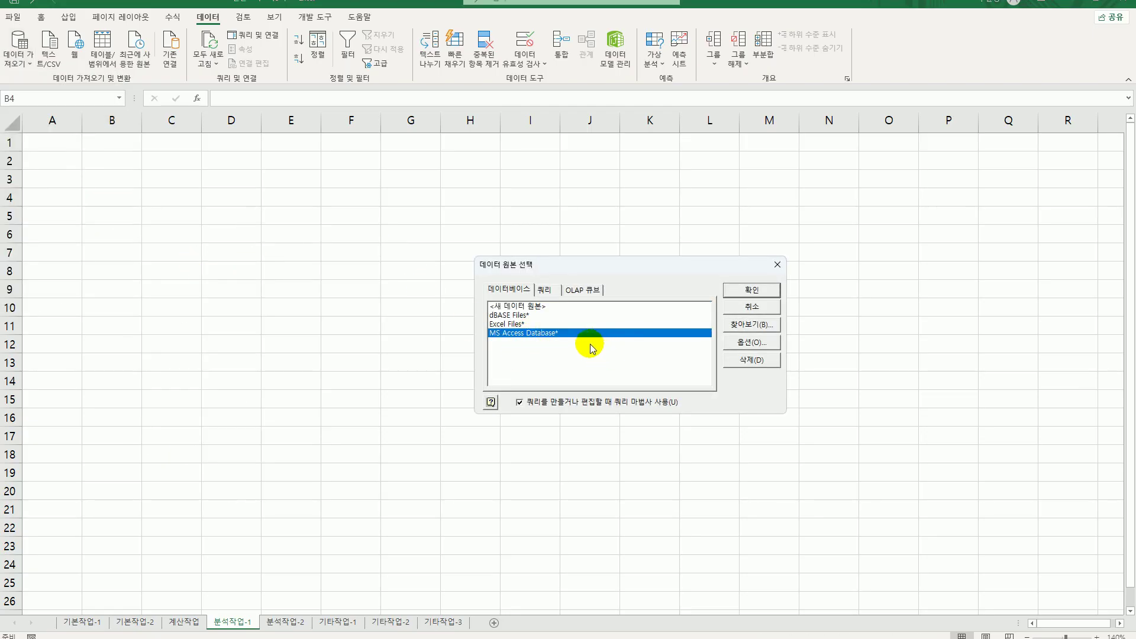
{"action": "left_click", "coordinate": [768, 289]}
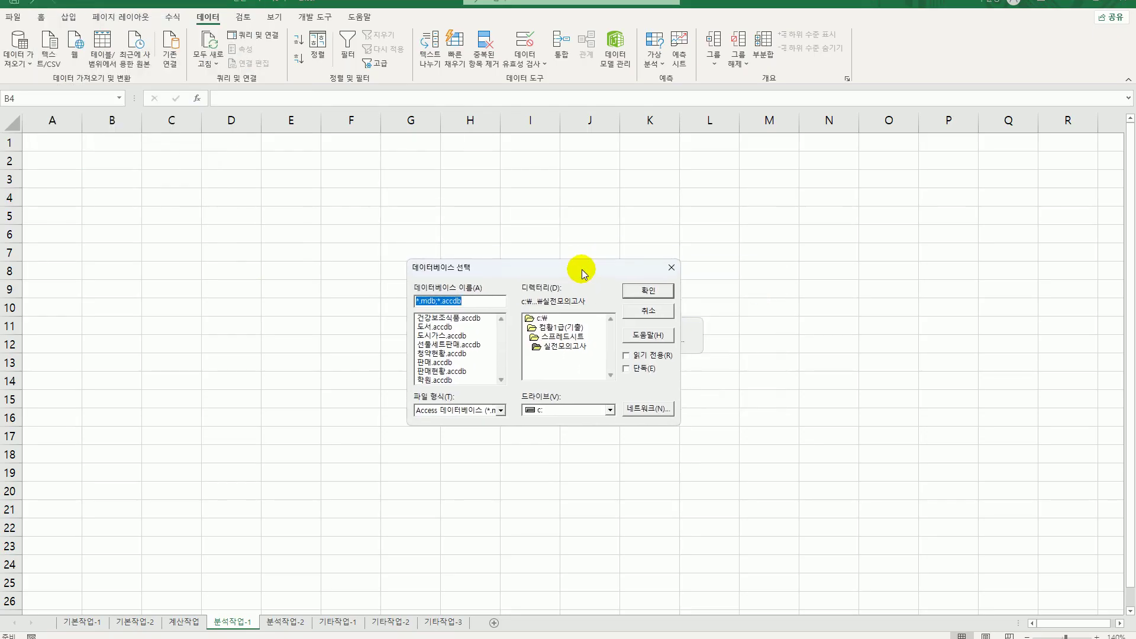
{"action": "left_click", "coordinate": [438, 380]}
{"action": "left_click", "coordinate": [648, 290]}
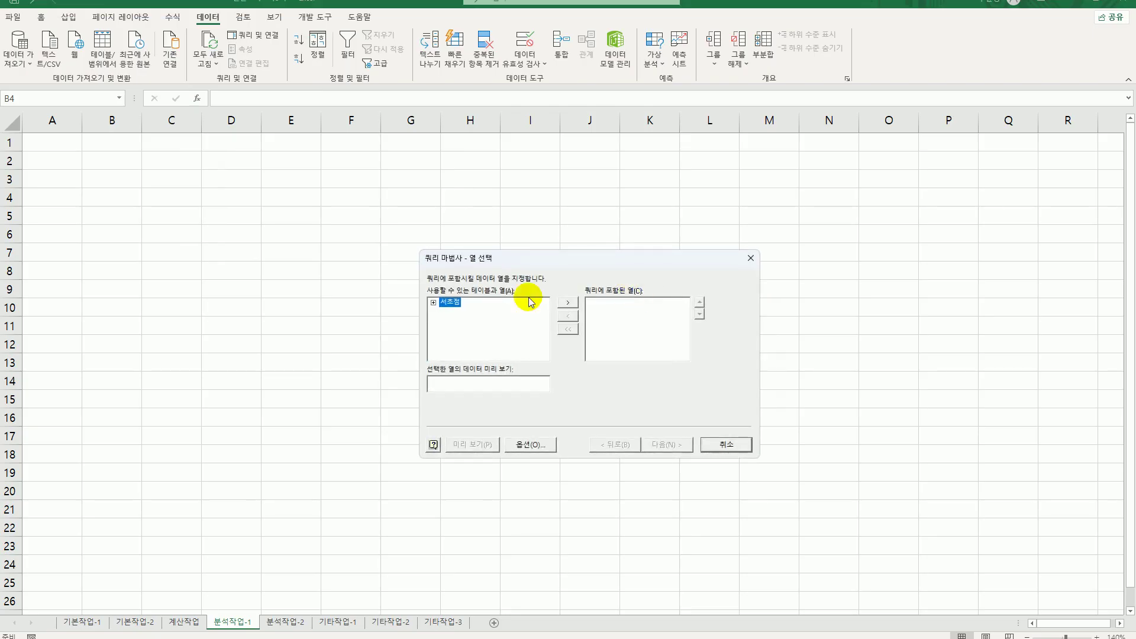
Add the columns 학년, 수업시작일, 강의과목 and 수강인원 from the 서초점 table to the query.
{"action": "double_click", "coordinate": [445, 304]}
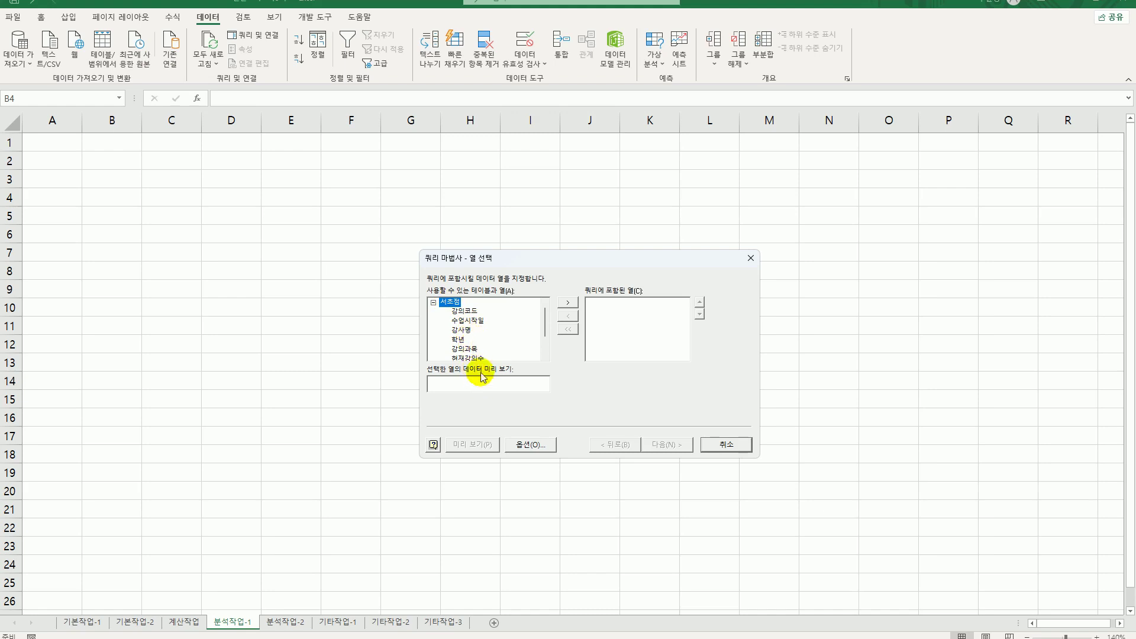
{"action": "double_click", "coordinate": [464, 340]}
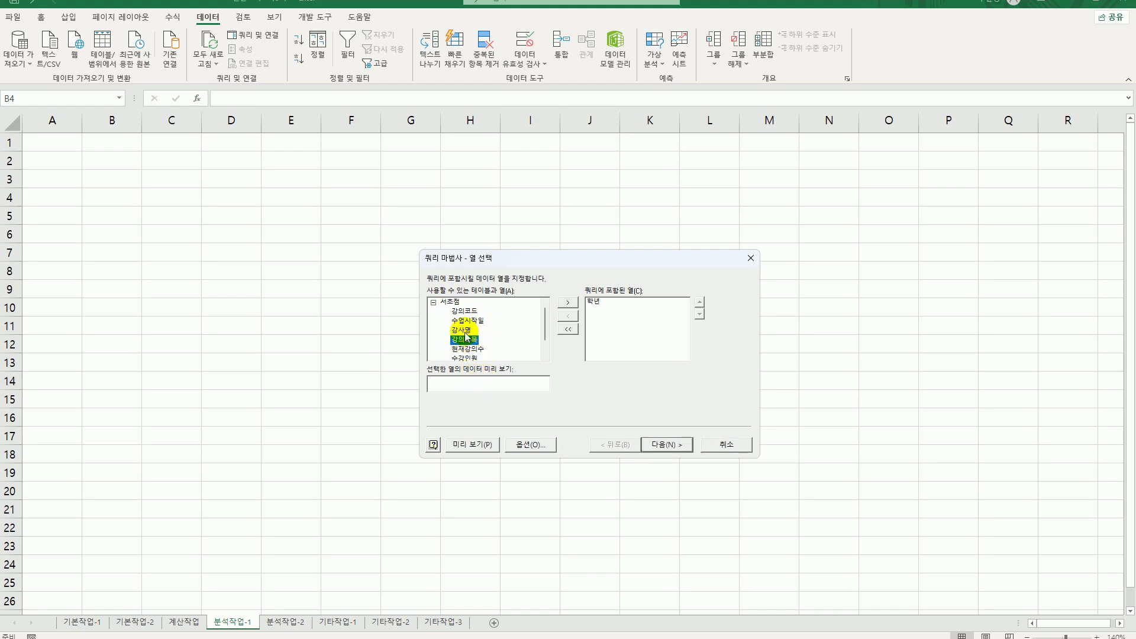
{"action": "double_click", "coordinate": [468, 320]}
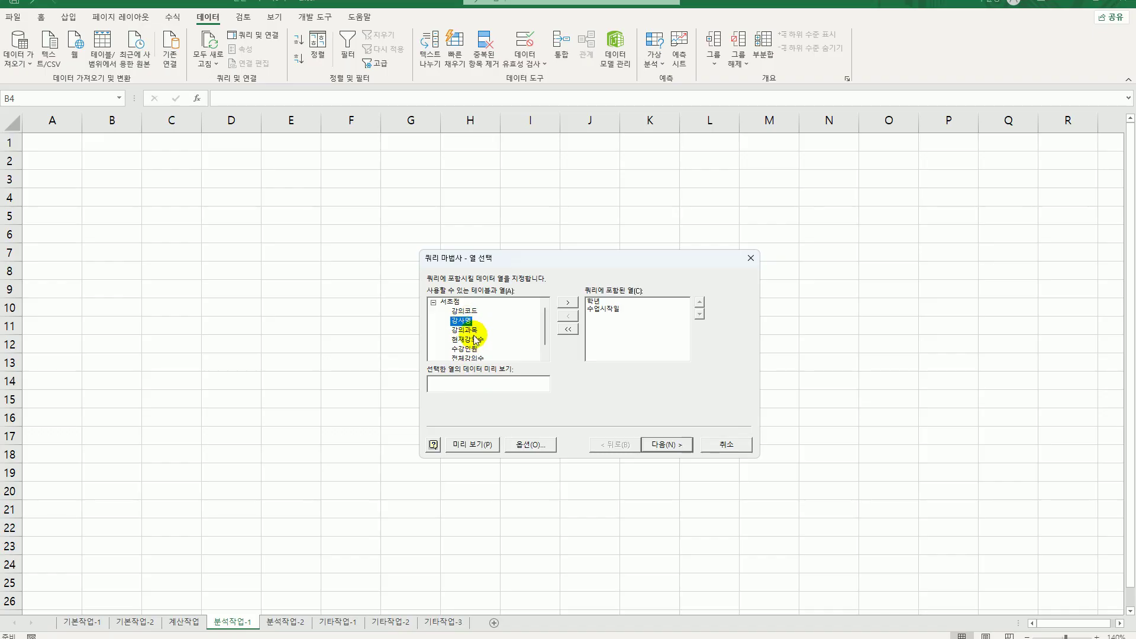
{"action": "double_click", "coordinate": [470, 331]}
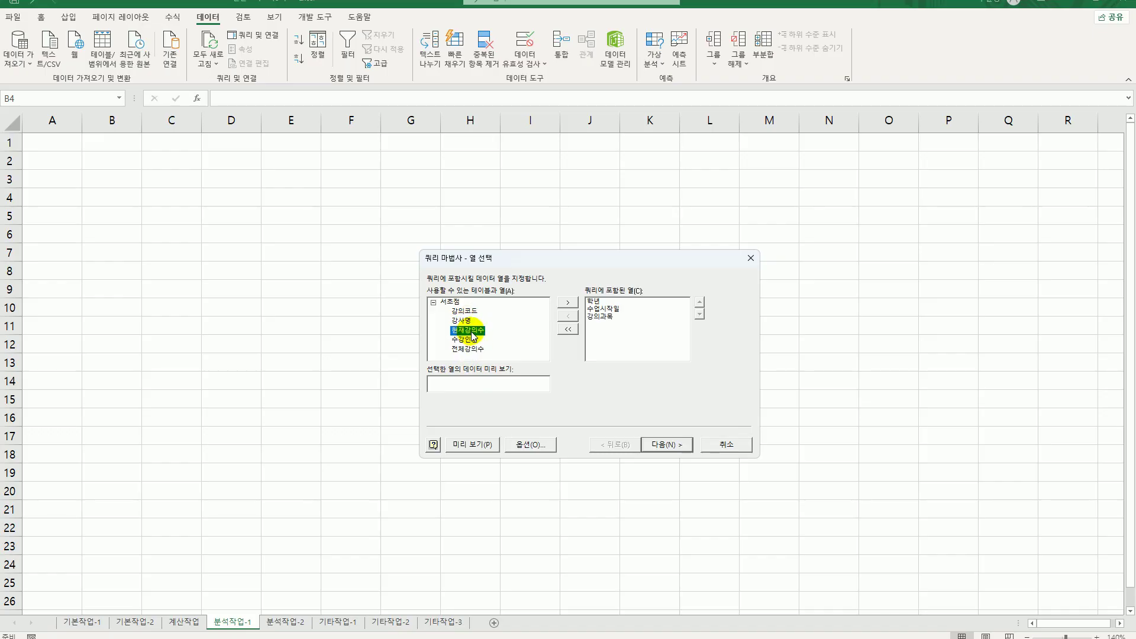
{"action": "double_click", "coordinate": [477, 339]}
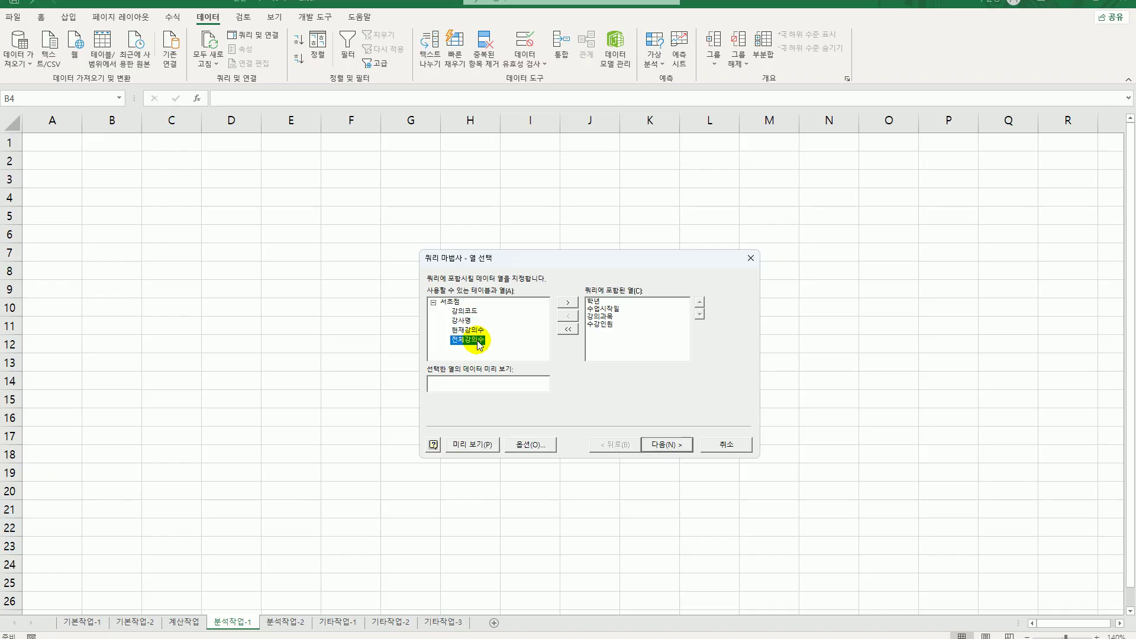
Finish the query without filters or sorting and import the data as a PivotTable report at $B$4 of the existing worksheet.
{"action": "left_click", "coordinate": [663, 445]}
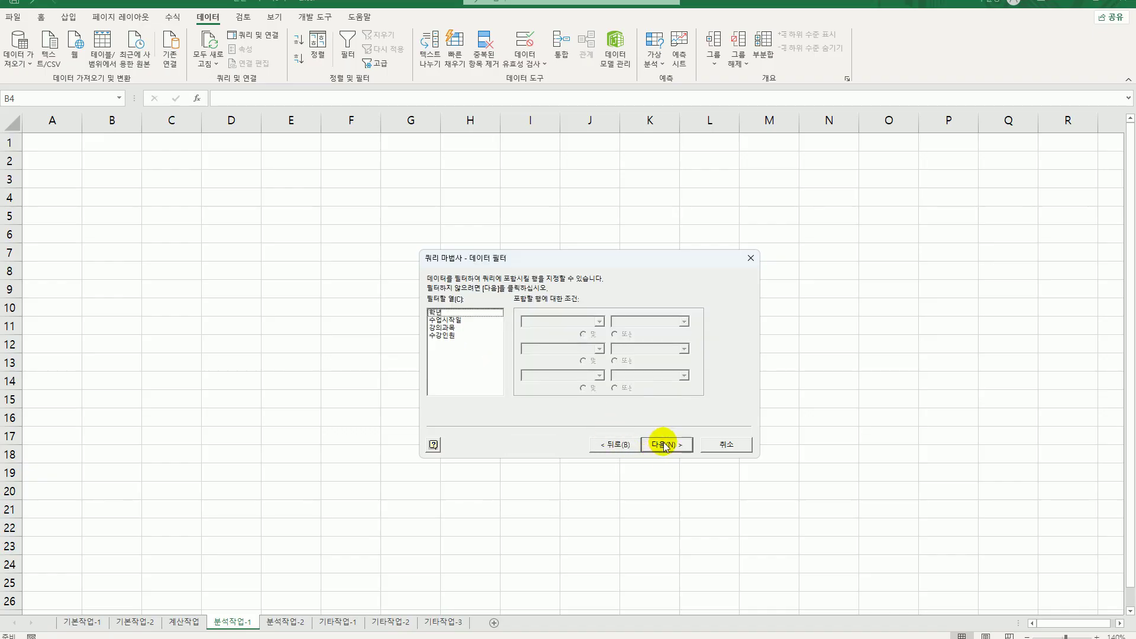
{"action": "left_click", "coordinate": [666, 445]}
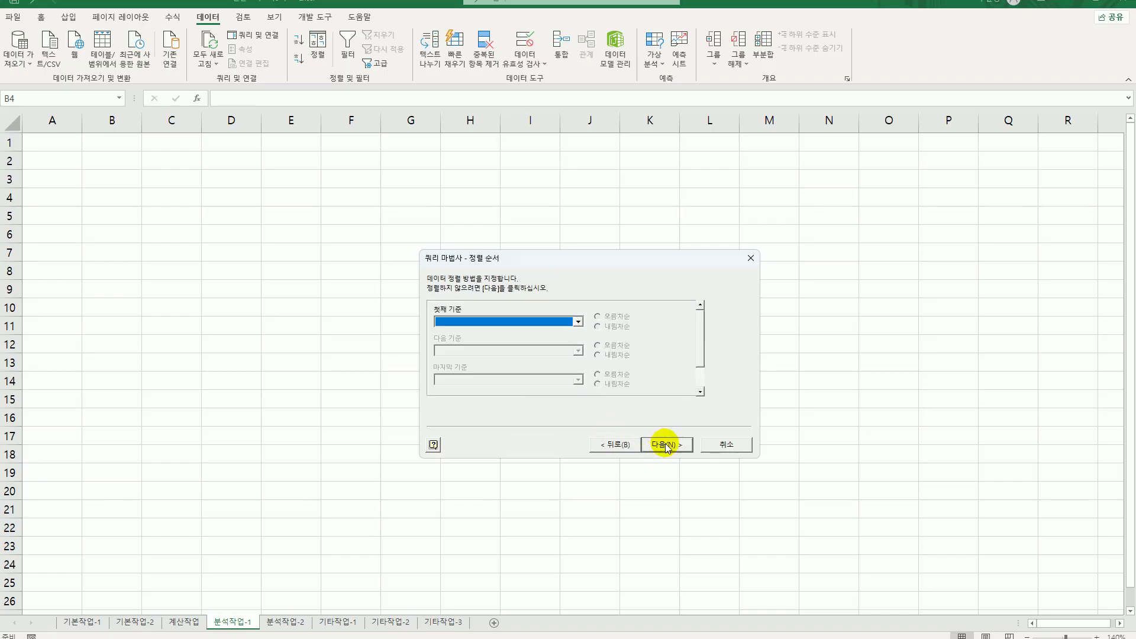
{"action": "left_click", "coordinate": [665, 445]}
{"action": "left_click", "coordinate": [667, 445]}
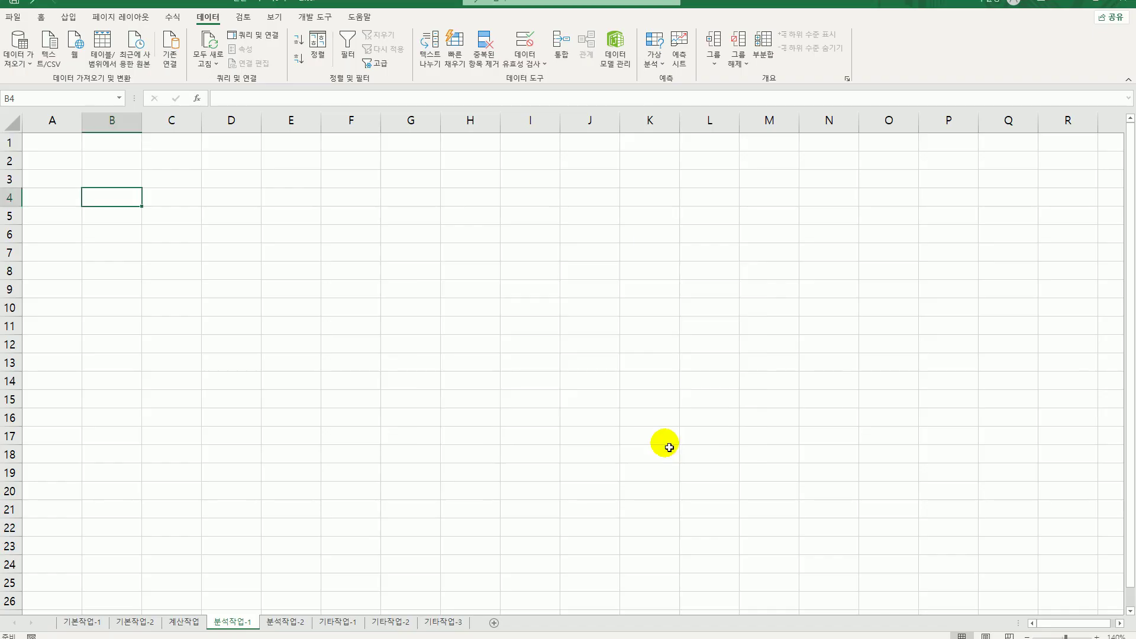
{"action": "left_click", "coordinate": [684, 287]}
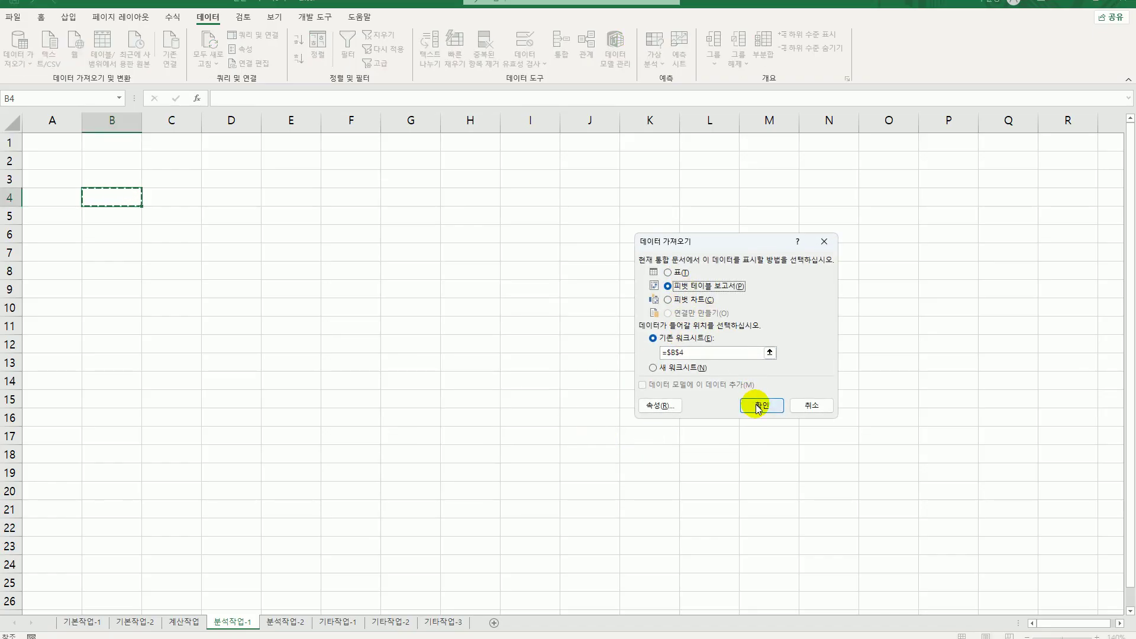
{"action": "left_click", "coordinate": [757, 406]}
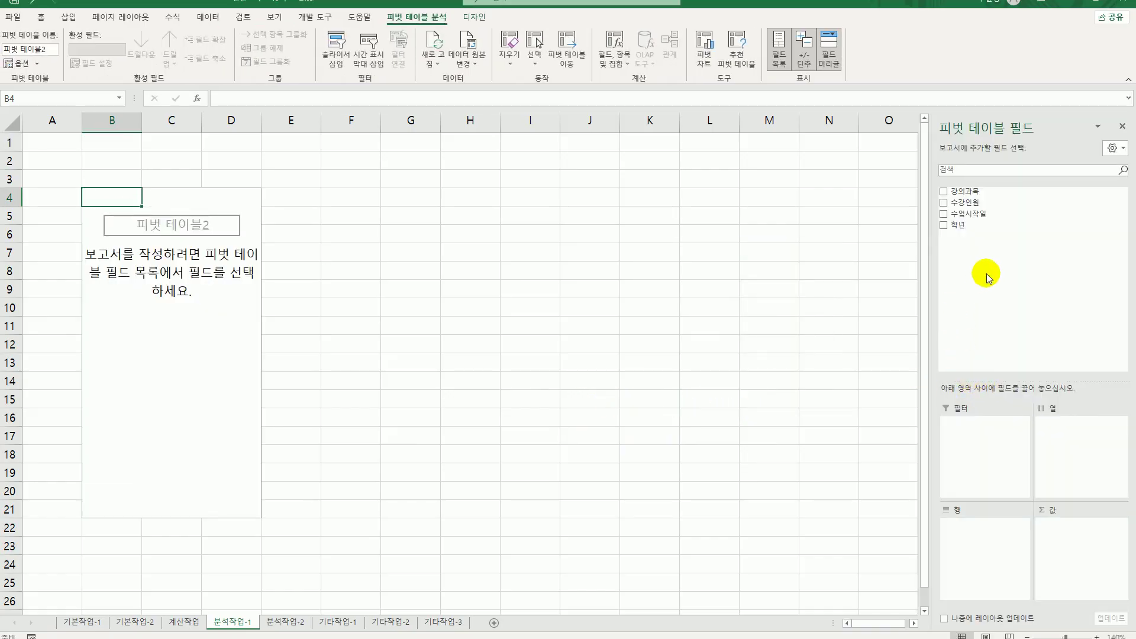
Lay out the PivotTable with 학년 and 수업시작일 as rows, 강의과목 as columns and 수강인원 as values.
{"action": "left_click_drag", "start_coordinate": [973, 230], "coordinate": [961, 544]}
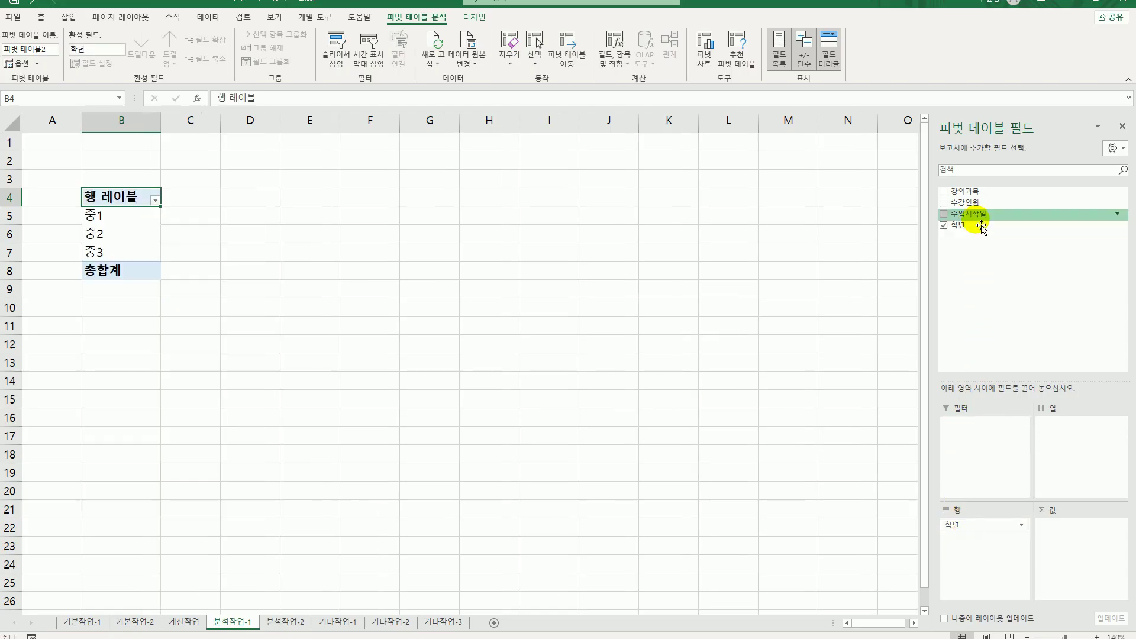
{"action": "left_click_drag", "start_coordinate": [976, 215], "coordinate": [953, 550]}
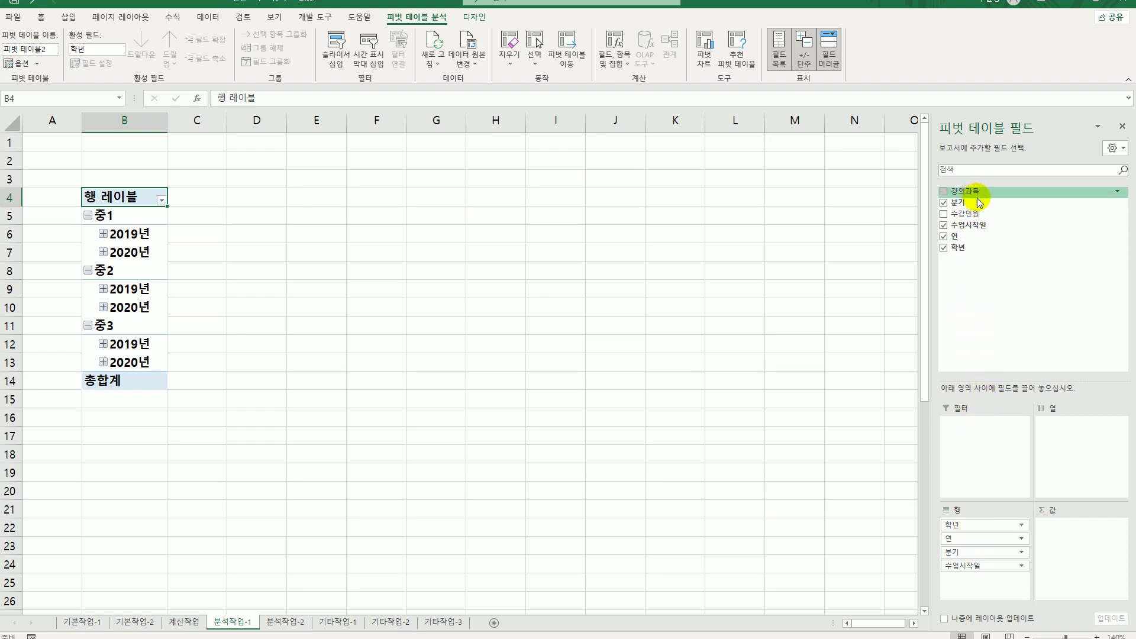
{"action": "left_click_drag", "start_coordinate": [964, 191], "coordinate": [1074, 465]}
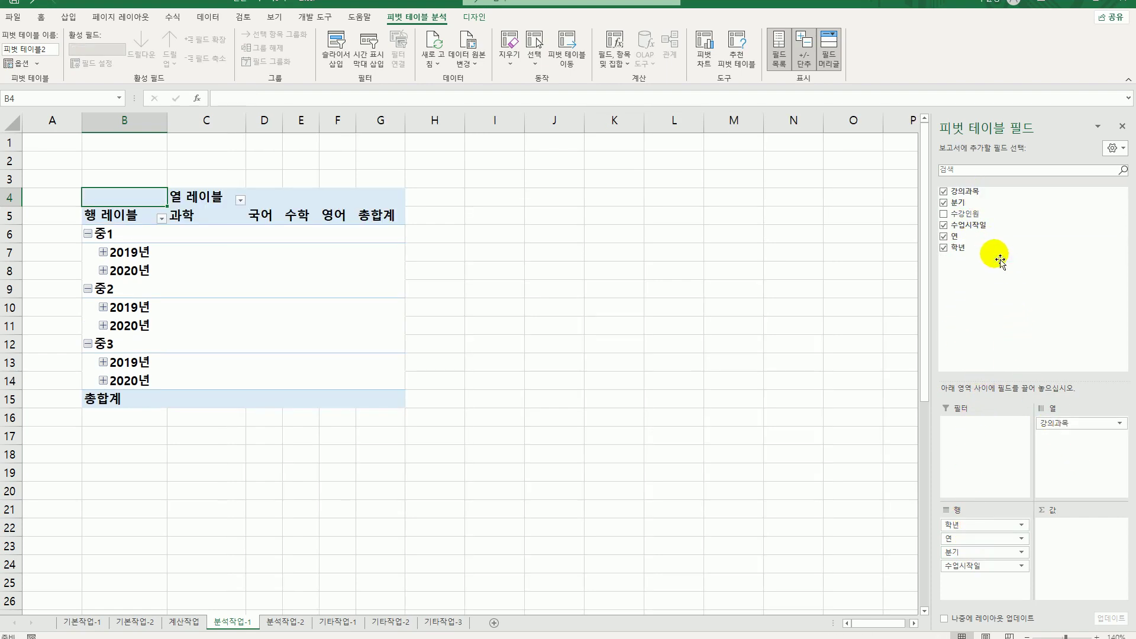
{"action": "left_click_drag", "start_coordinate": [973, 214], "coordinate": [1077, 525]}
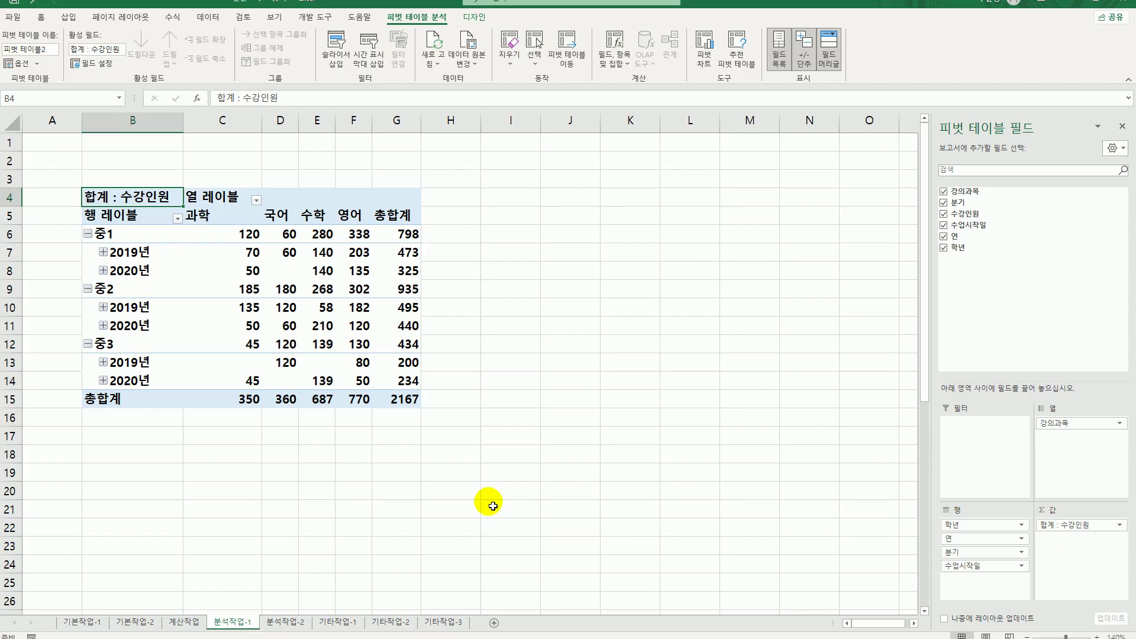
Show the PivotTable report in tabular form (테이블 형식으로 표시).
{"action": "left_click", "coordinate": [474, 18]}
{"action": "left_click", "coordinate": [73, 50]}
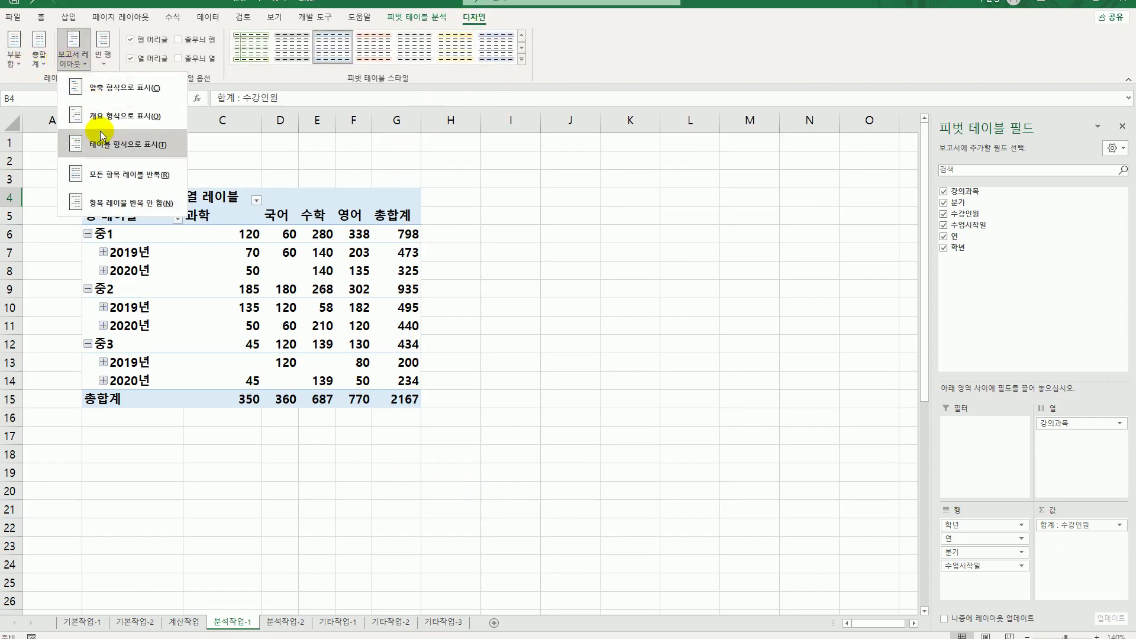
{"action": "left_click", "coordinate": [103, 137]}
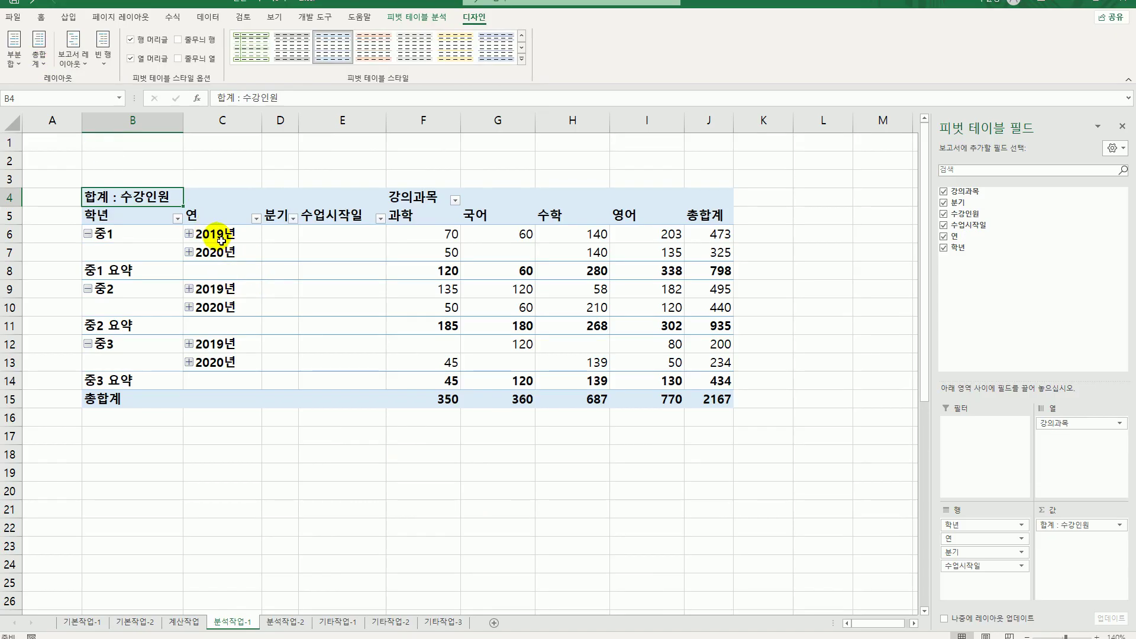
Group the 수업시작일 dates in the PivotTable by month (월) only, removing the 분기 and 연 units.
{"action": "left_click", "coordinate": [220, 236]}
{"action": "right_click", "coordinate": [220, 238]}
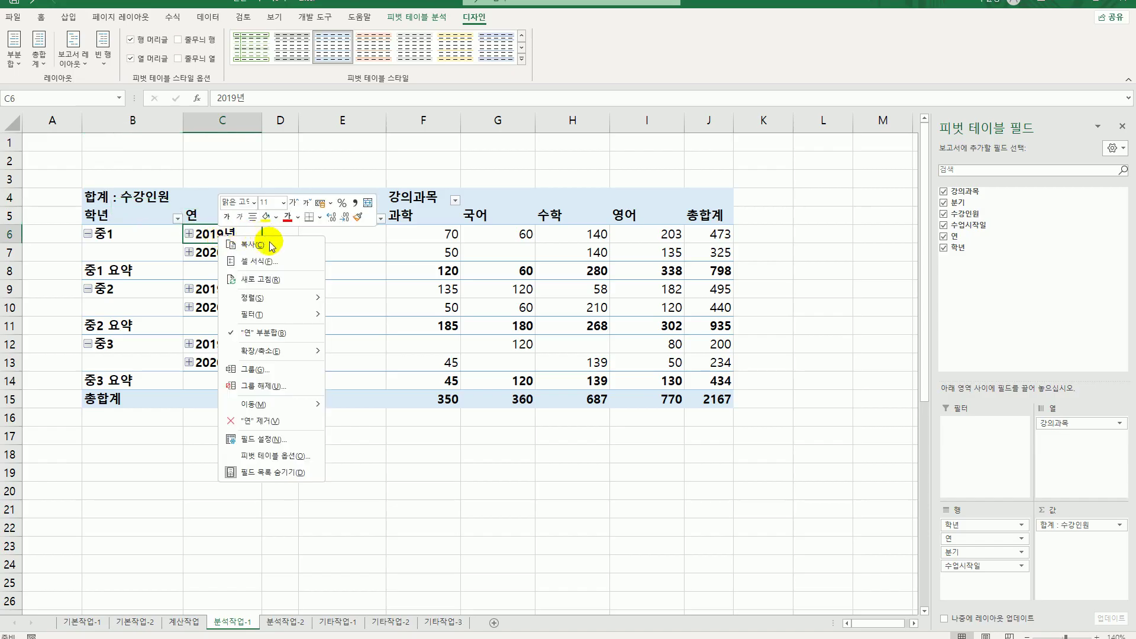
{"action": "left_click", "coordinate": [288, 369]}
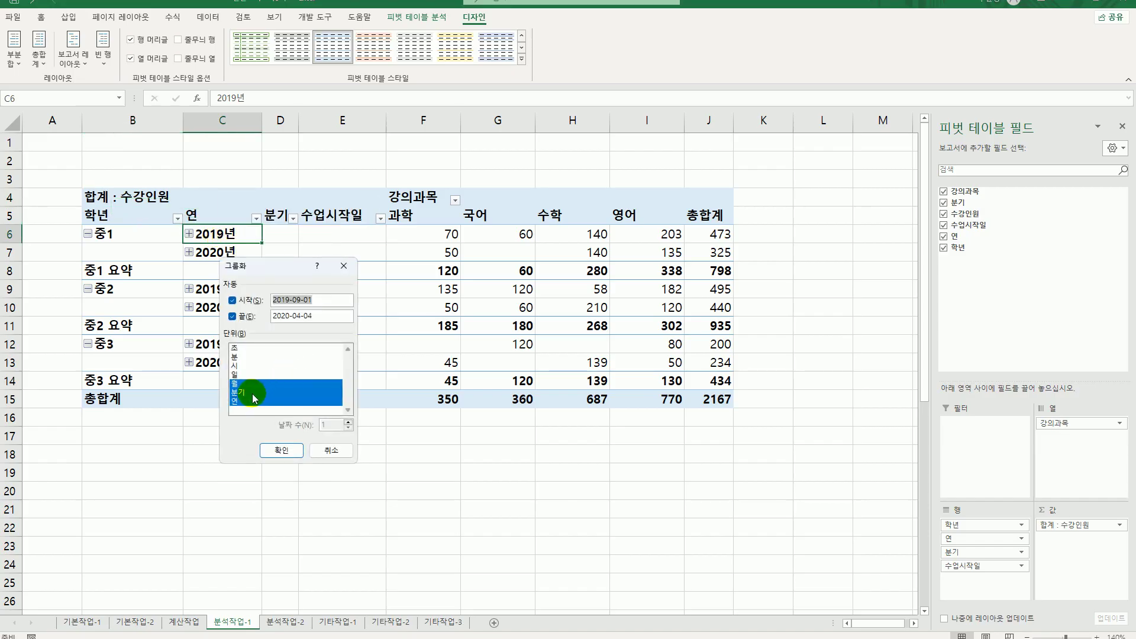
{"action": "left_click", "coordinate": [246, 392]}
{"action": "left_click", "coordinate": [248, 403]}
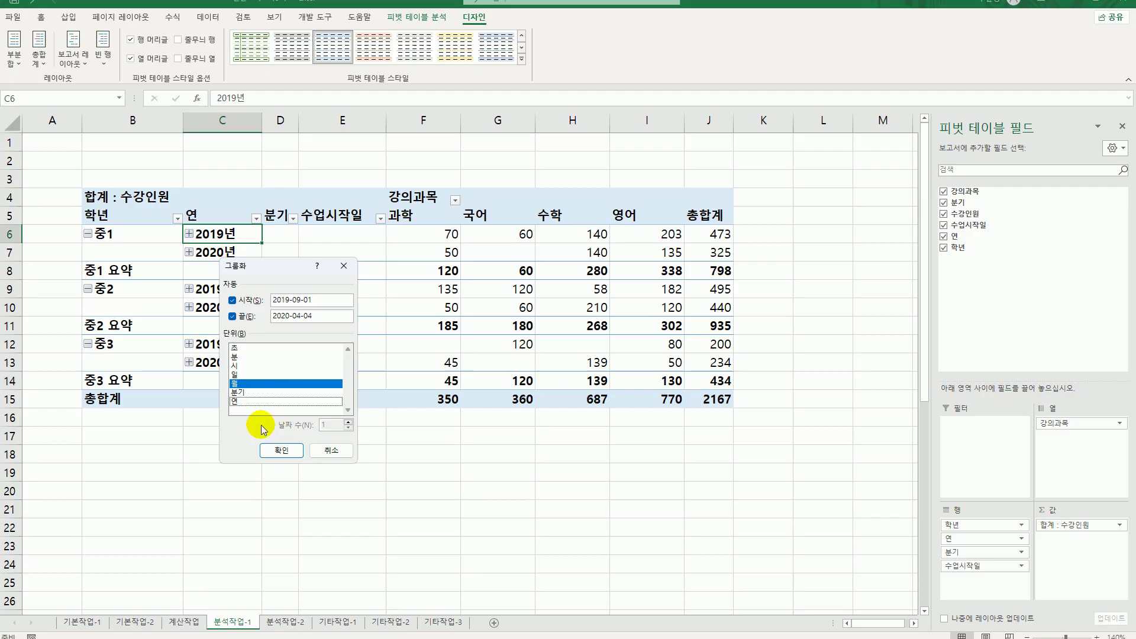
{"action": "left_click", "coordinate": [280, 451]}
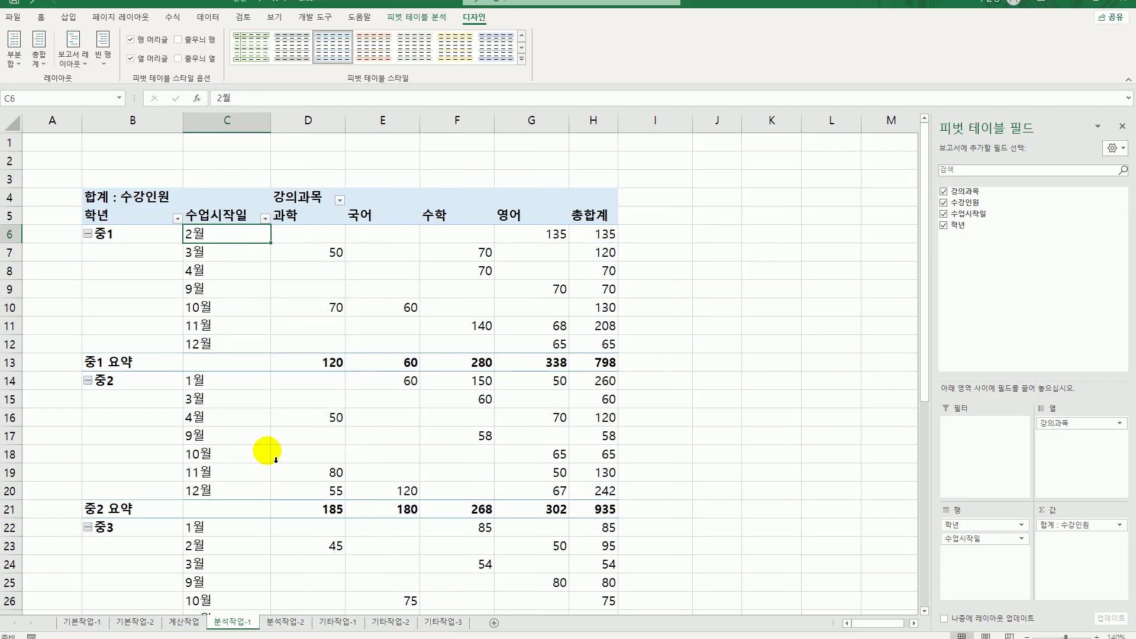
Summarize the 수강인원 value field by 평균 and format its numbers in the 숫자 category with 0 decimal places.
{"action": "left_click", "coordinate": [146, 199]}
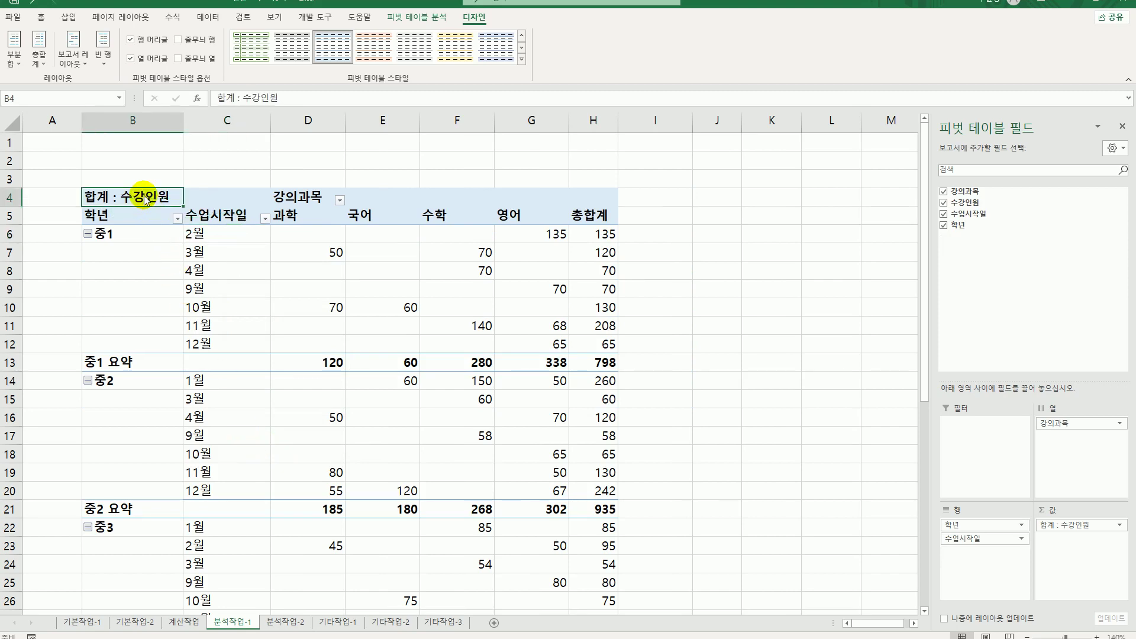
{"action": "right_click", "coordinate": [146, 199]}
{"action": "left_click", "coordinate": [238, 349]}
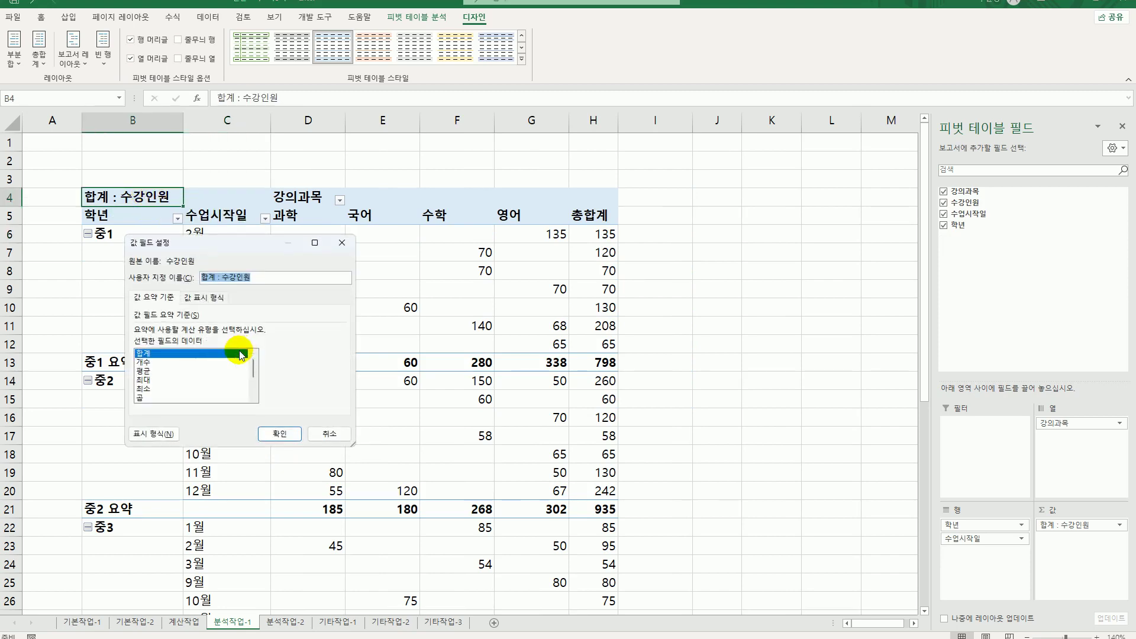
{"action": "left_click", "coordinate": [143, 371]}
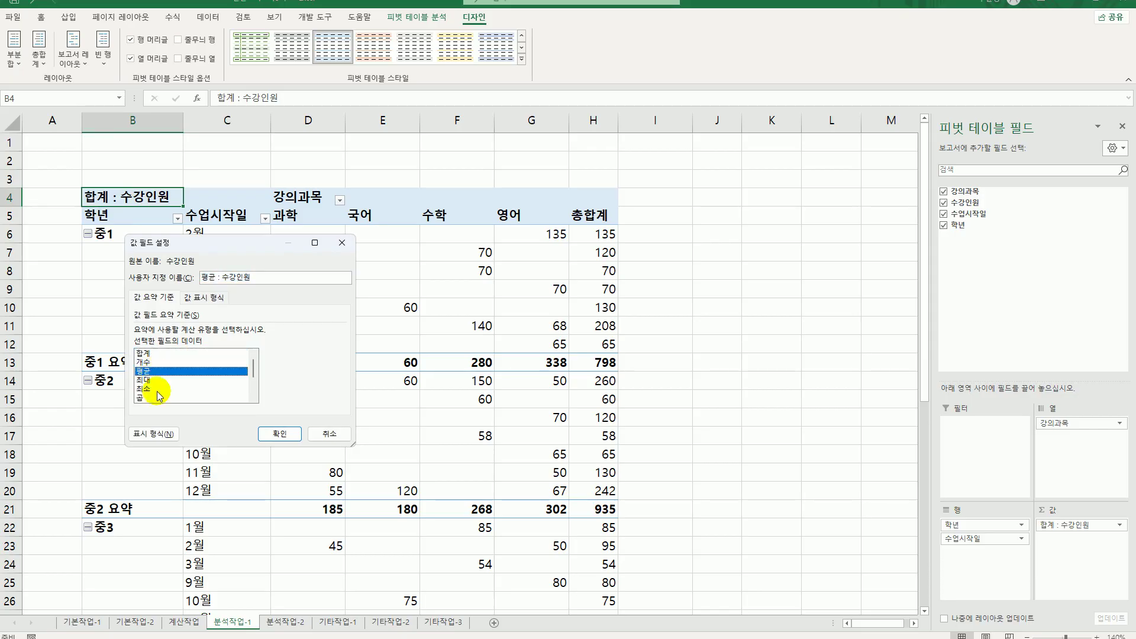
{"action": "left_click", "coordinate": [153, 434]}
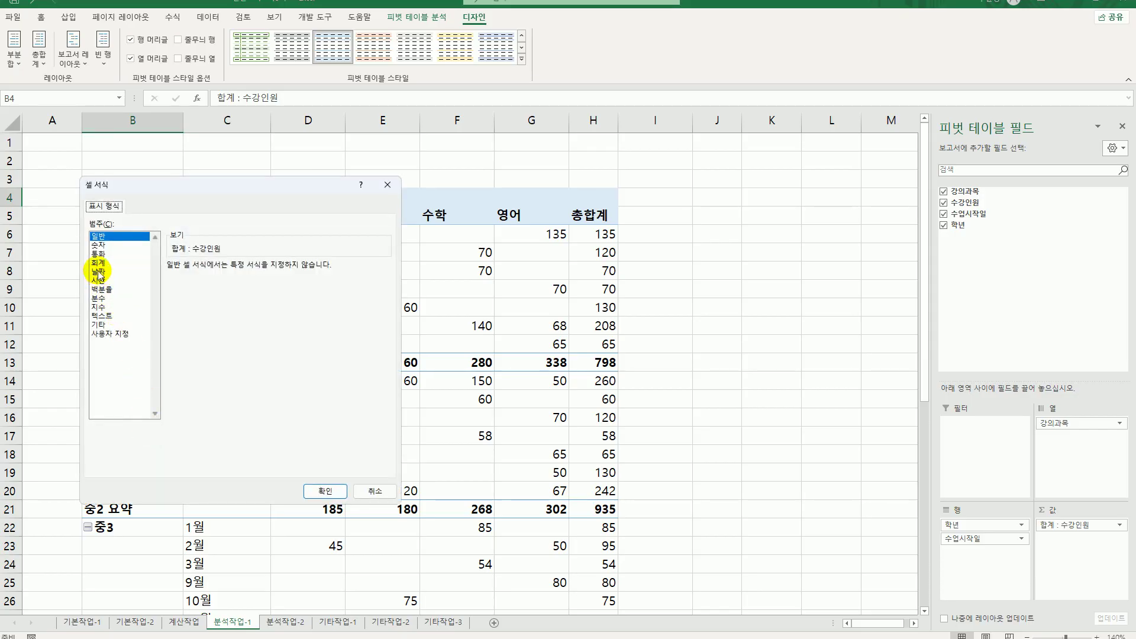
{"action": "left_click", "coordinate": [98, 244]}
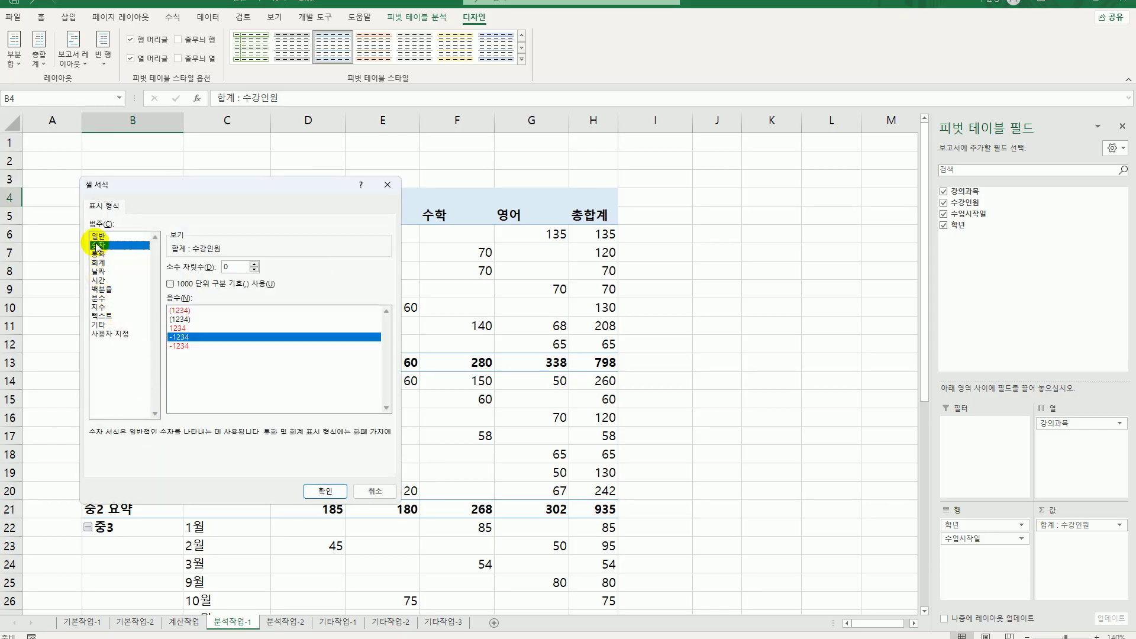
{"action": "left_click", "coordinate": [325, 492]}
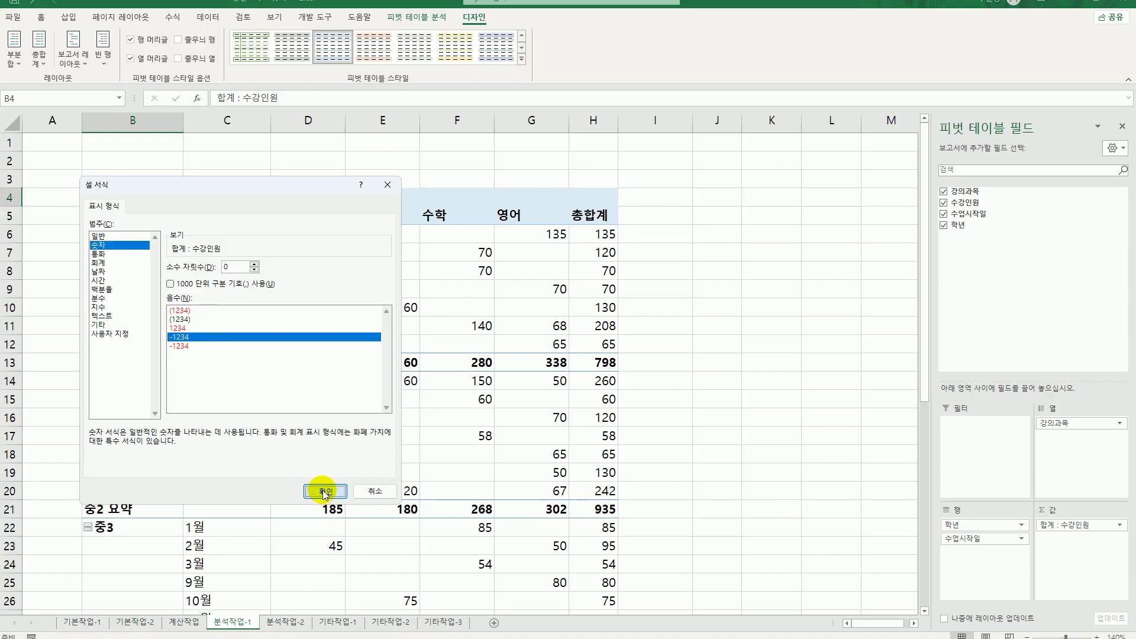
{"action": "left_click", "coordinate": [280, 436]}
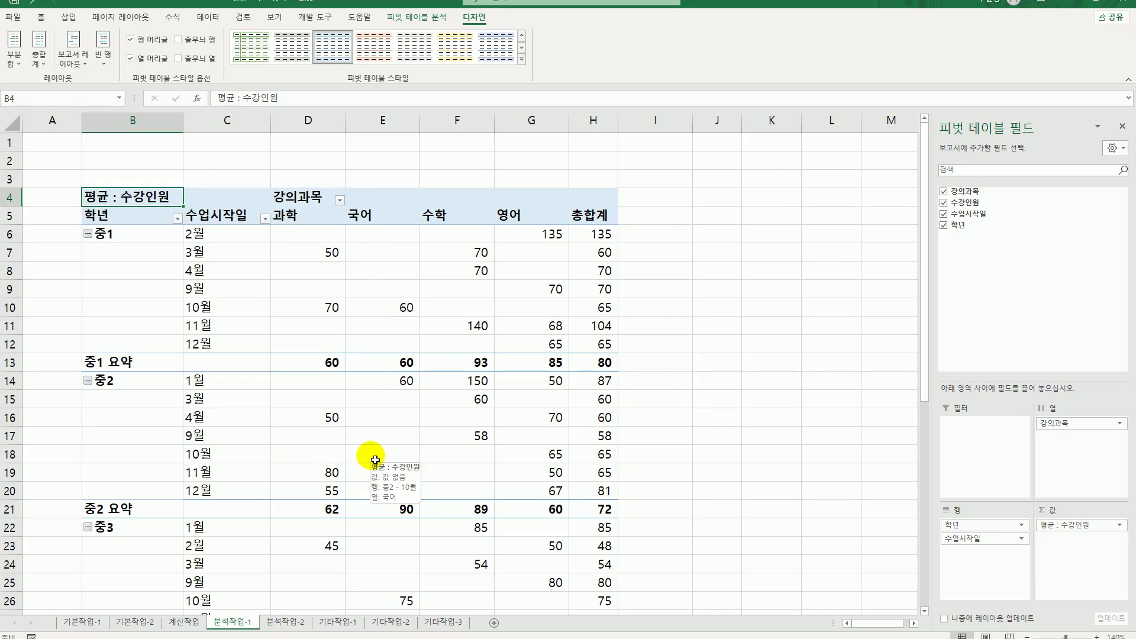
Apply the gray PivotTable style that is fourth in the second row of the 중간 group.
{"action": "left_click", "coordinate": [521, 59]}
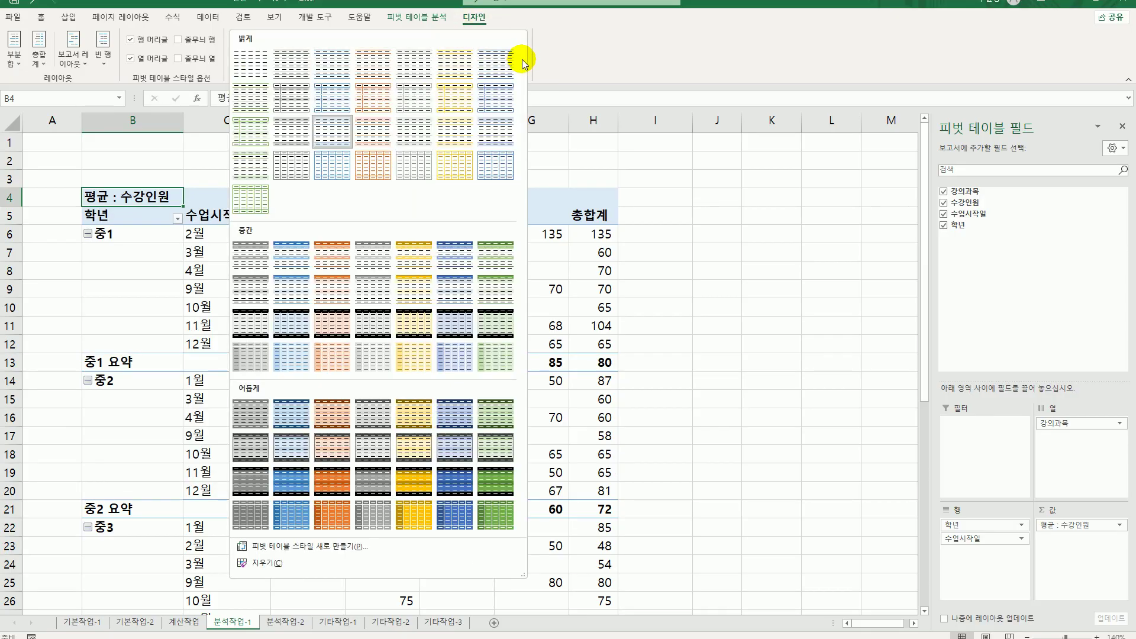
{"action": "left_click", "coordinate": [367, 295]}
{"action": "left_click", "coordinate": [669, 372]}
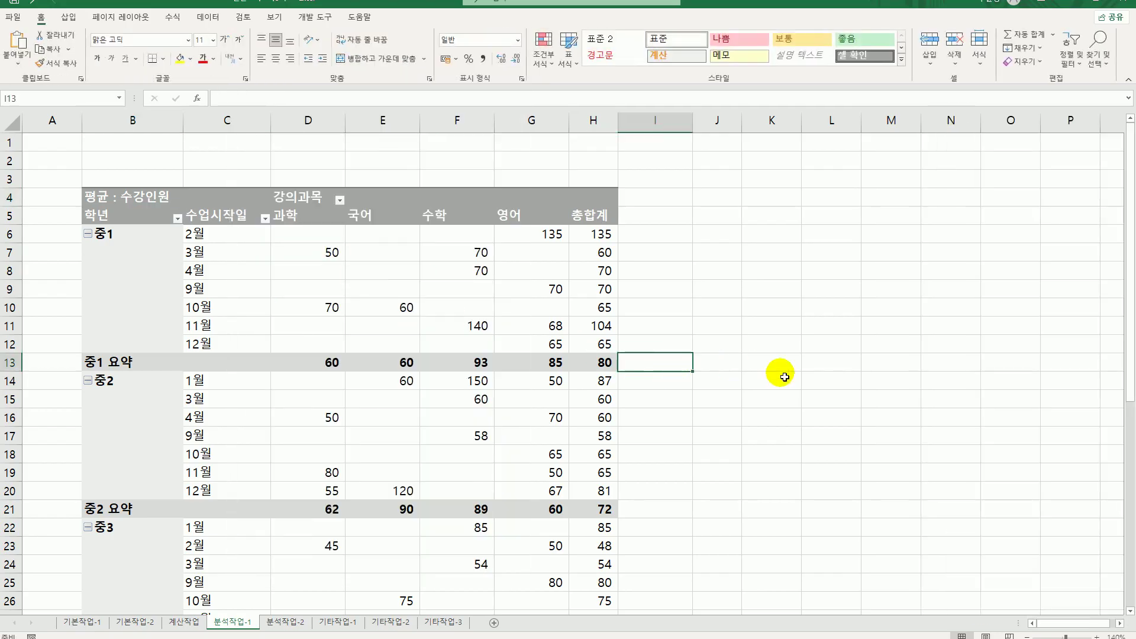
{"action": "left_click", "coordinate": [1026, 636]}
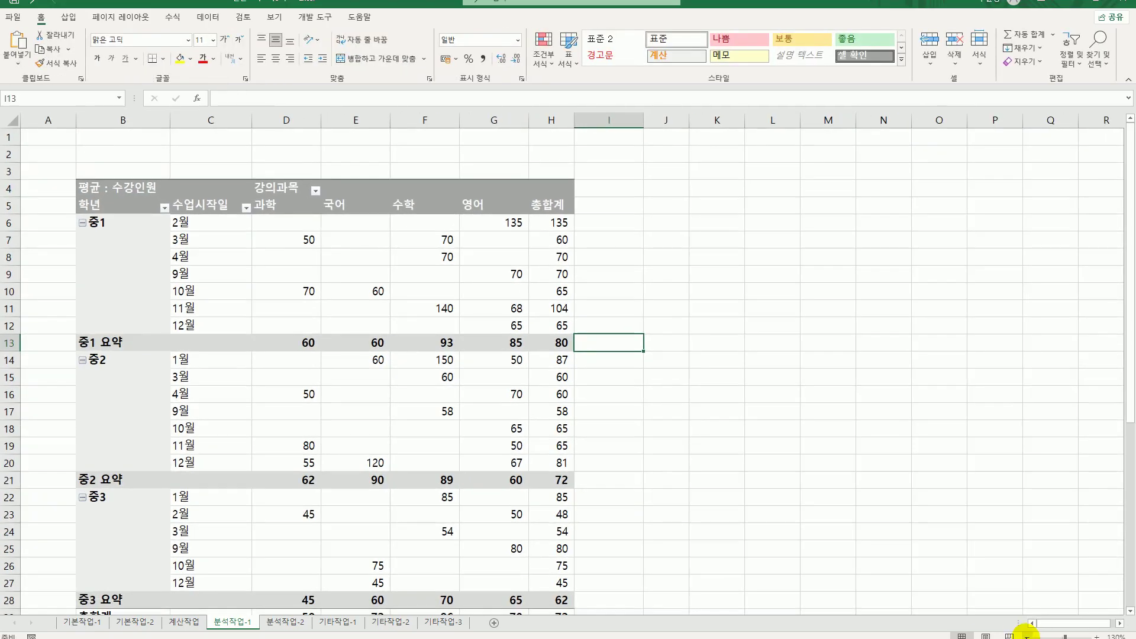
{"action": "left_click", "coordinate": [1027, 636]}
{"action": "left_click", "coordinate": [909, 527]}
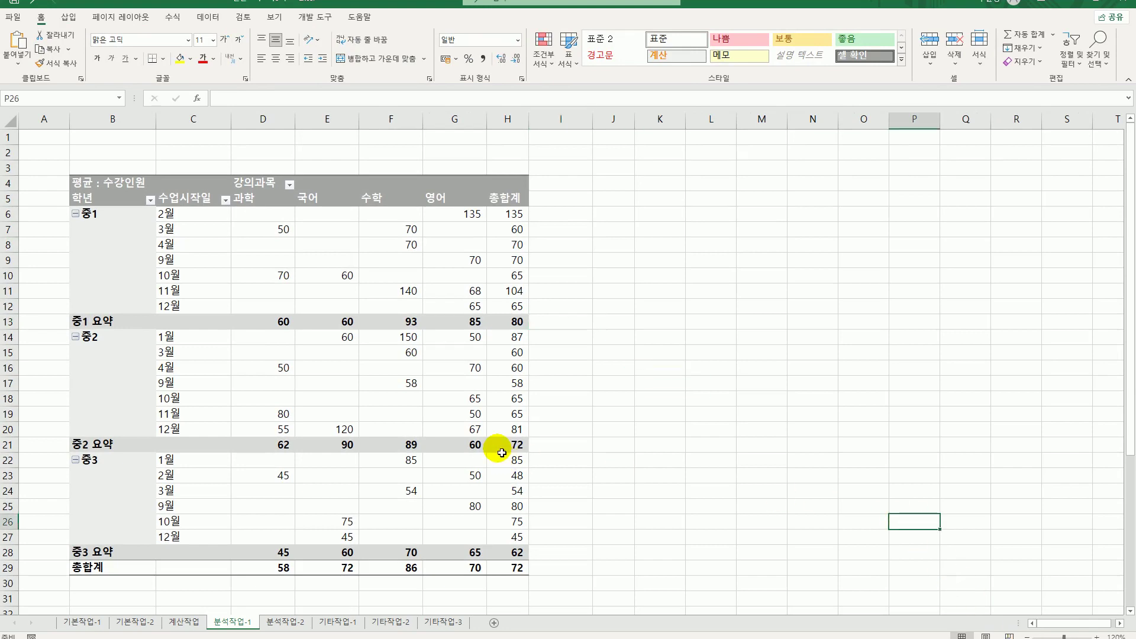
{"action": "mouse_move", "coordinate": [501, 454]}
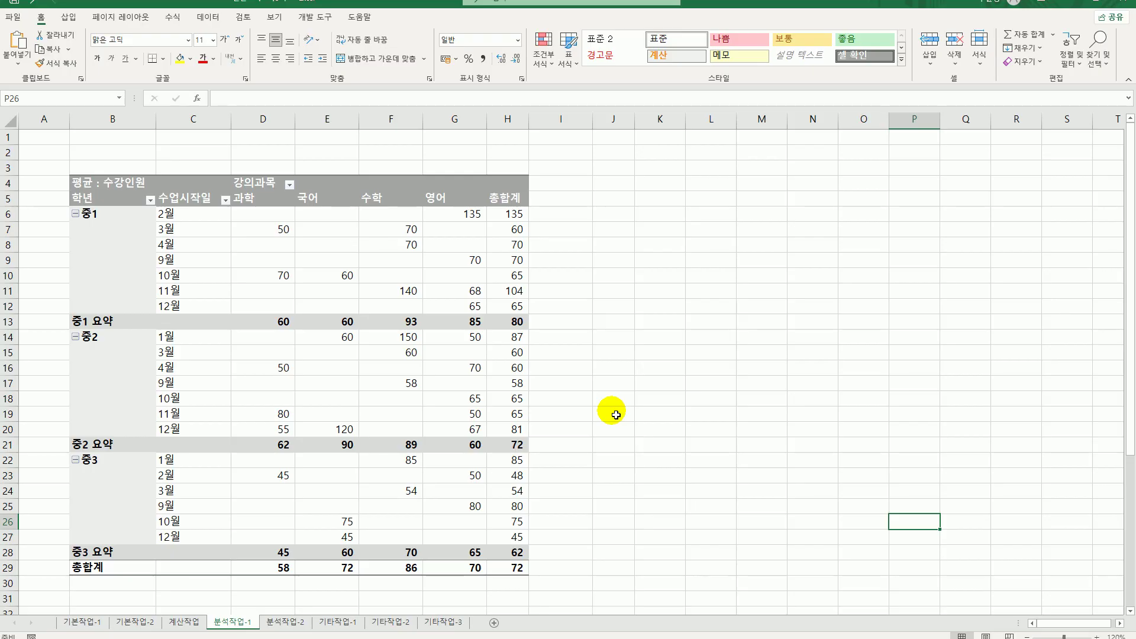
Remove duplicate rows from [표1] on the 분석작업-2 sheet, comparing only the 강사명 and 학년 columns.
{"action": "left_click", "coordinate": [290, 626]}
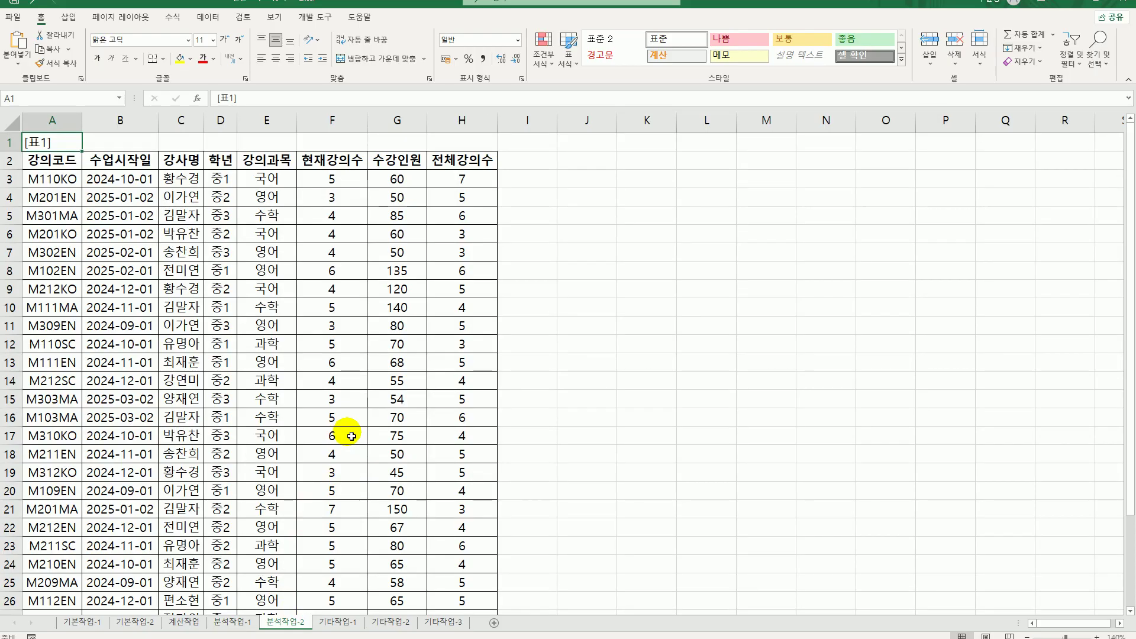
{"action": "left_click", "coordinate": [183, 197]}
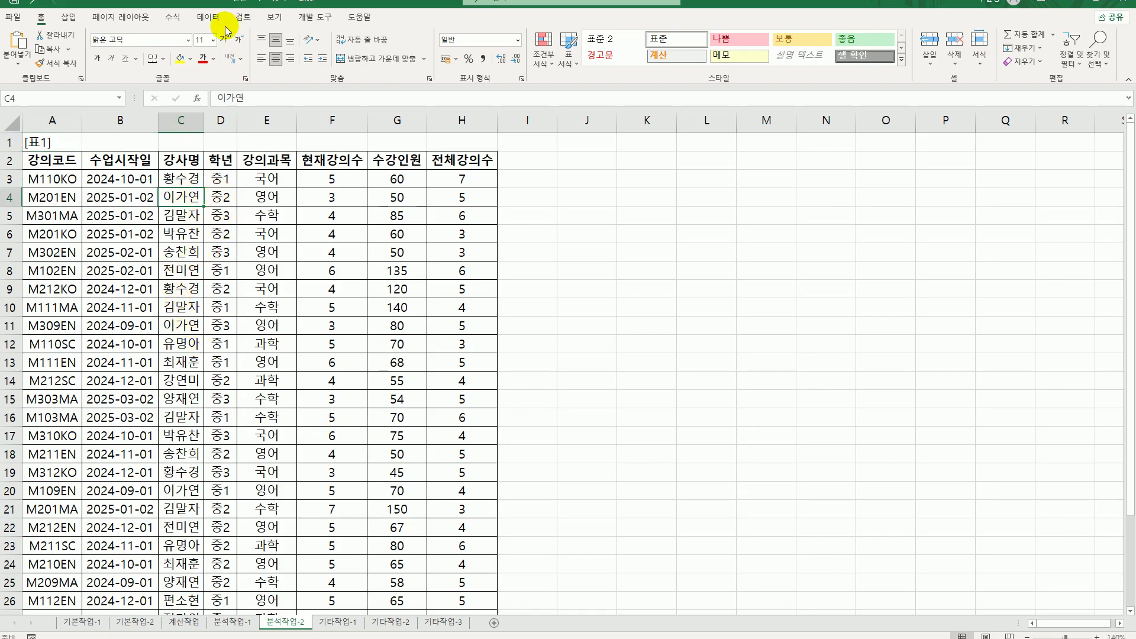
{"action": "left_click", "coordinate": [209, 18]}
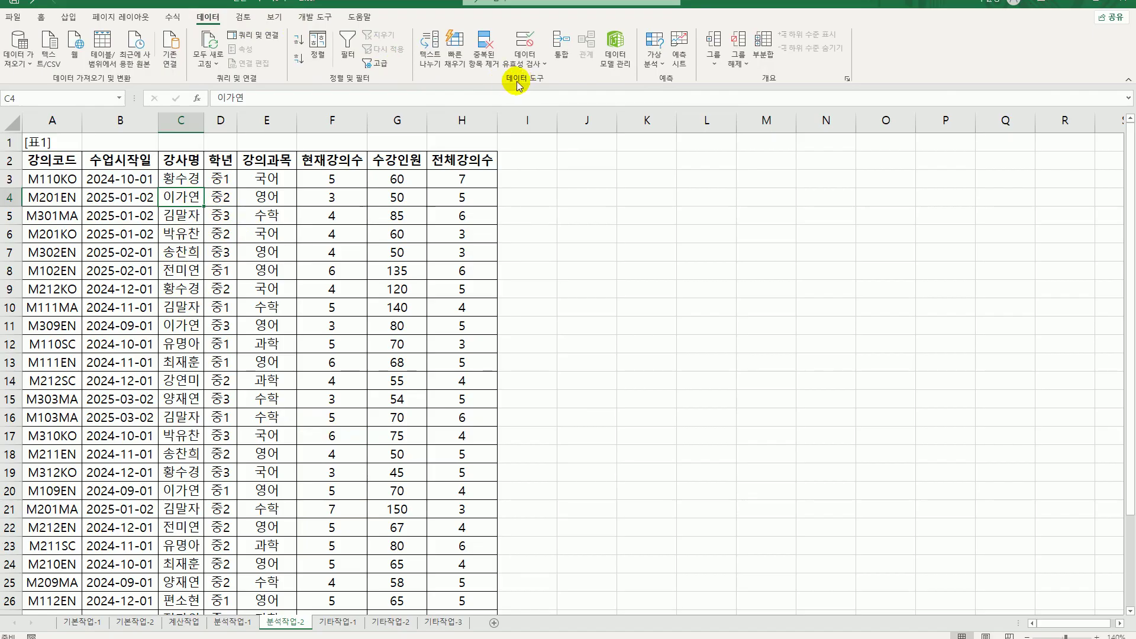
{"action": "left_click", "coordinate": [488, 63]}
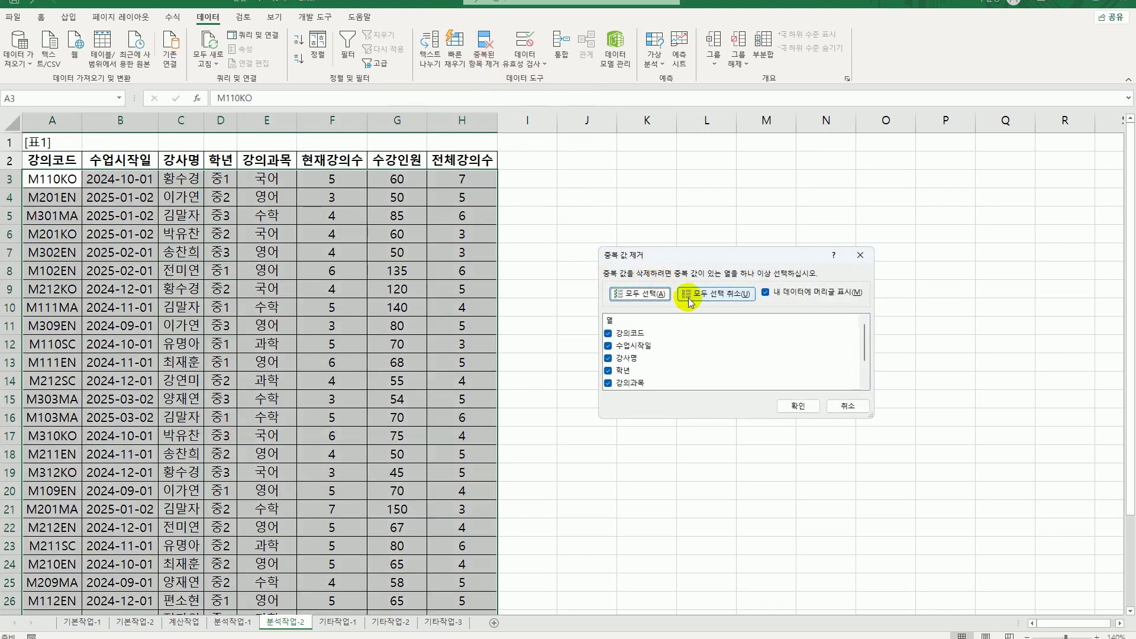
{"action": "left_click", "coordinate": [731, 300]}
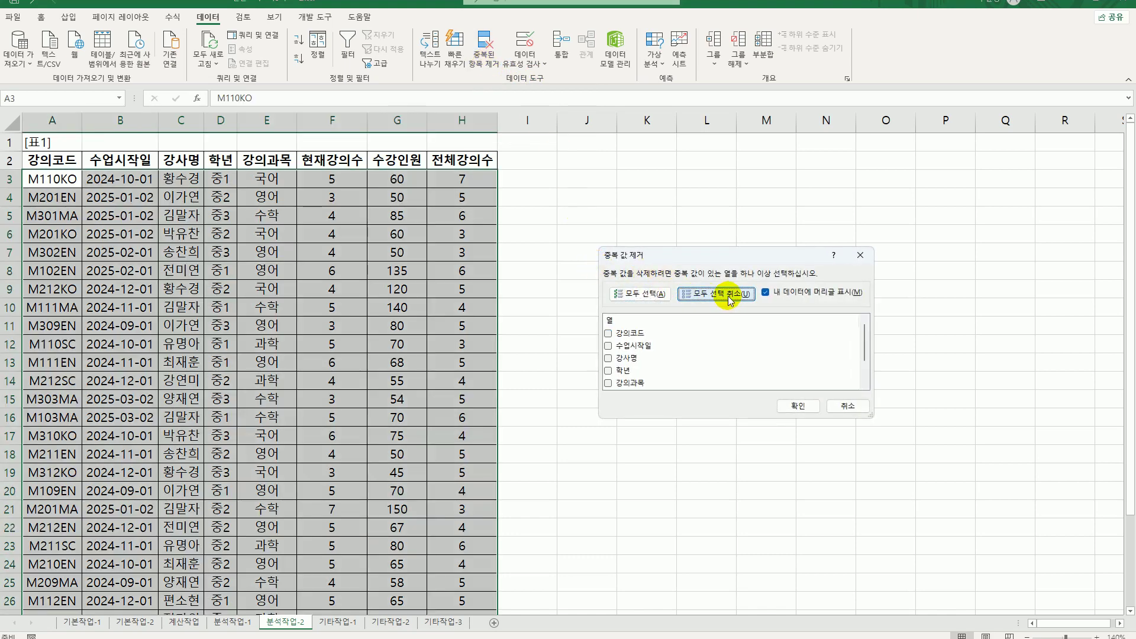
{"action": "left_click", "coordinate": [608, 359]}
{"action": "left_click", "coordinate": [609, 371]}
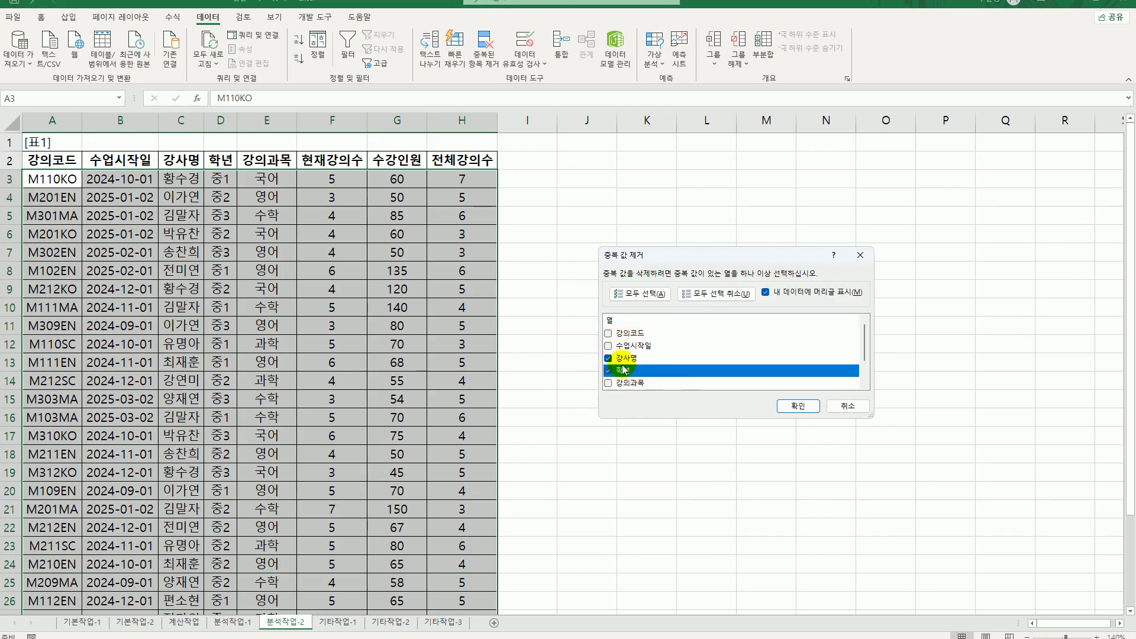
{"action": "left_click", "coordinate": [808, 409]}
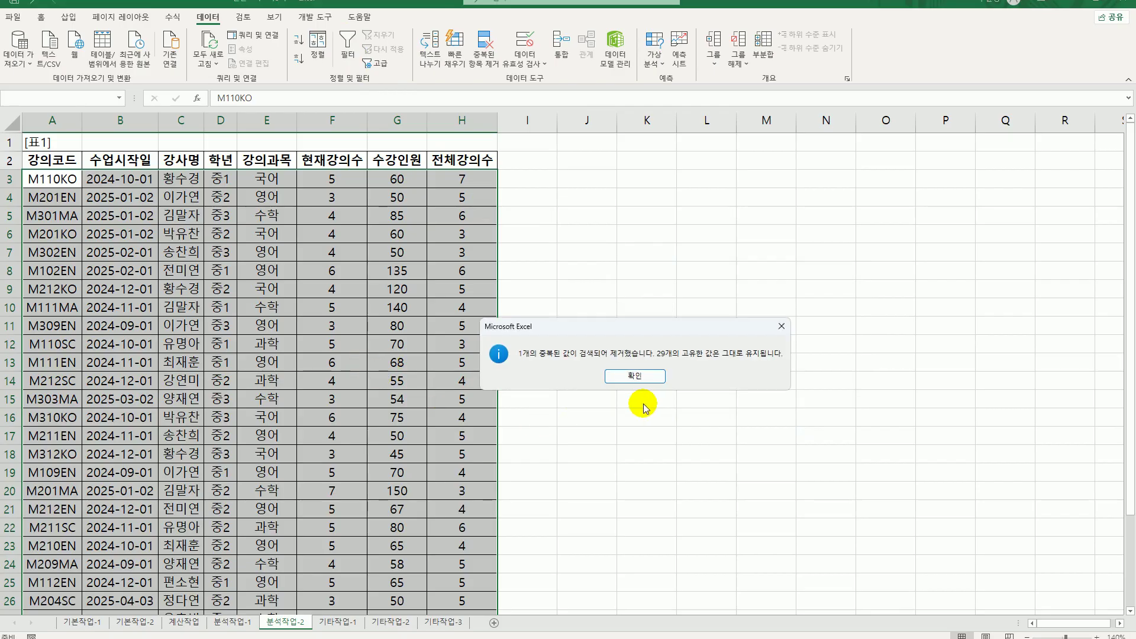
{"action": "left_click", "coordinate": [629, 376]}
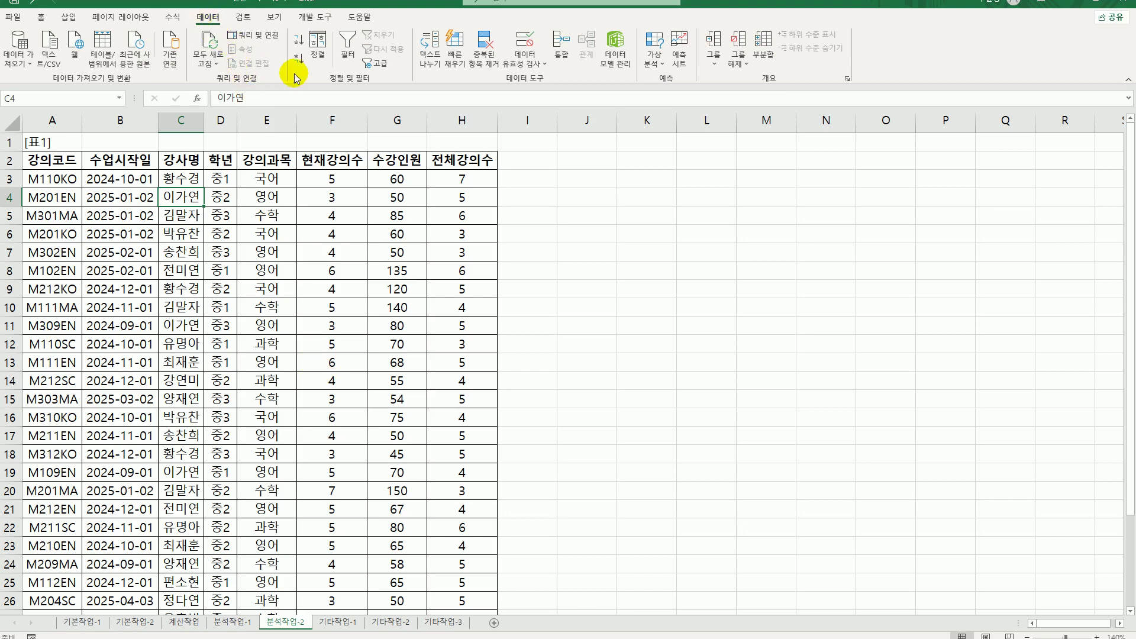
Sort [표1] by 학년 and then by 강의과목, both on cell values in ascending order (오름차순).
{"action": "left_click", "coordinate": [317, 47]}
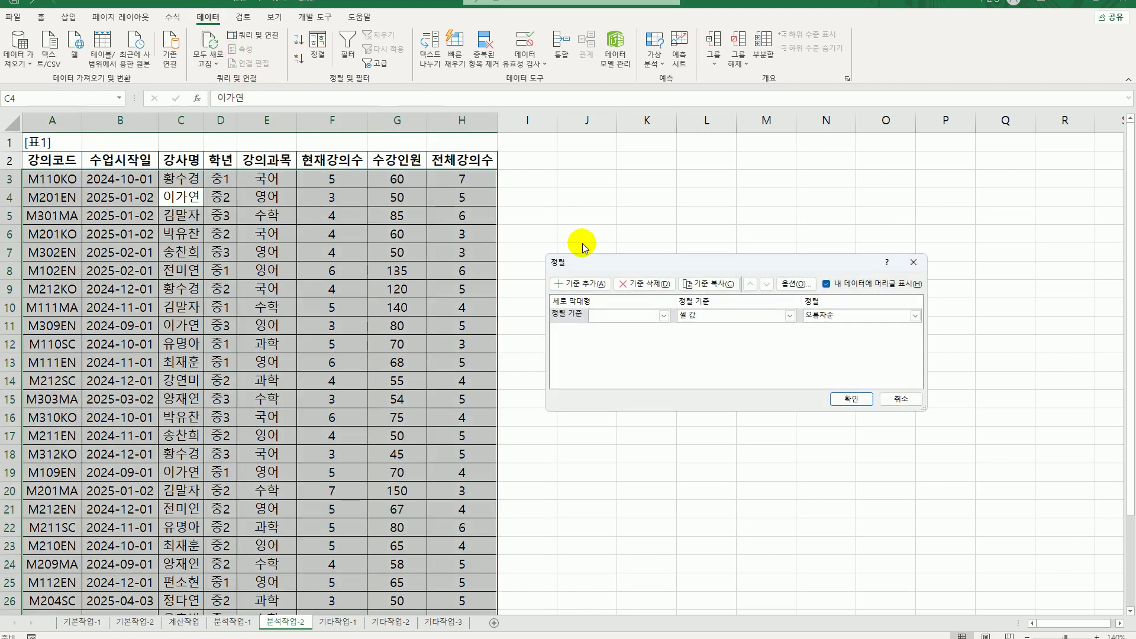
{"action": "left_click", "coordinate": [664, 316]}
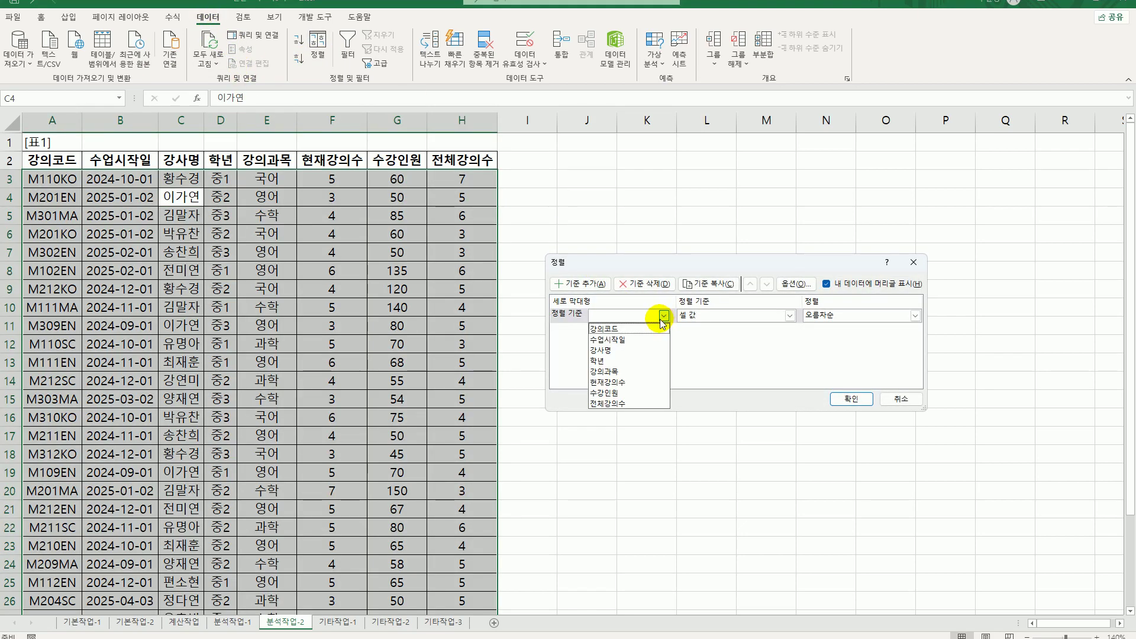
{"action": "left_click", "coordinate": [646, 364]}
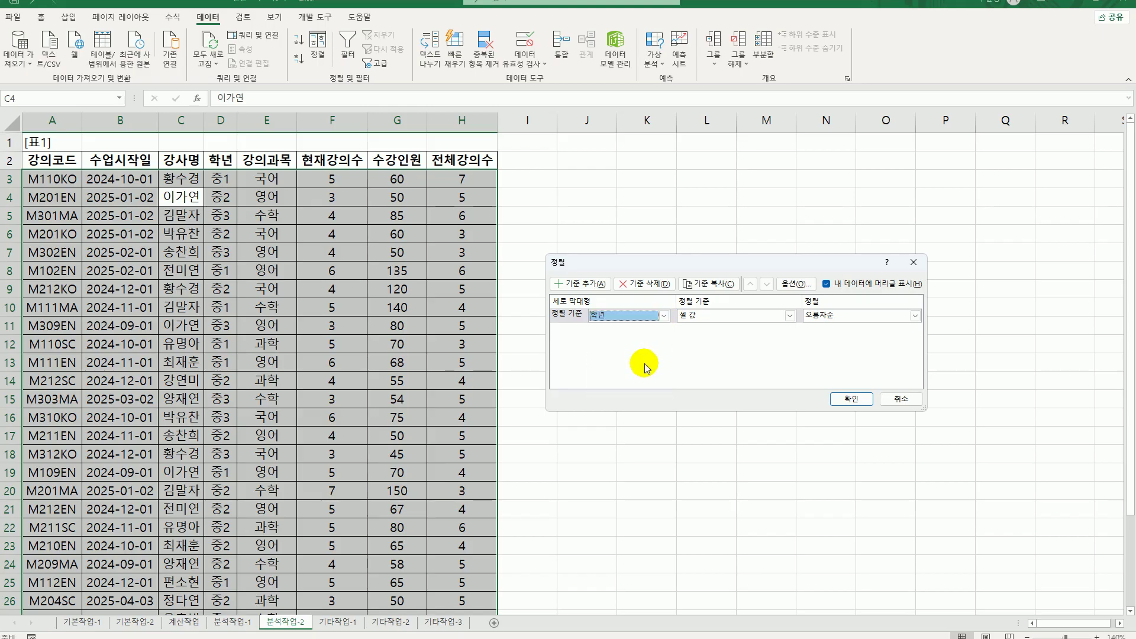
{"action": "left_click", "coordinate": [579, 284]}
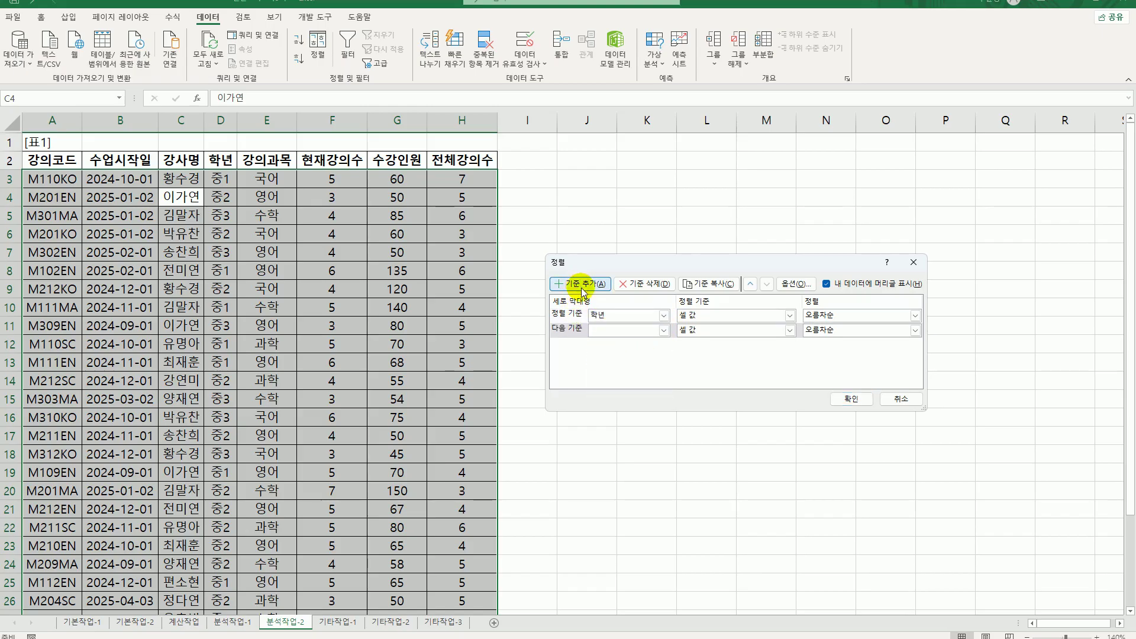
{"action": "left_click", "coordinate": [663, 330]}
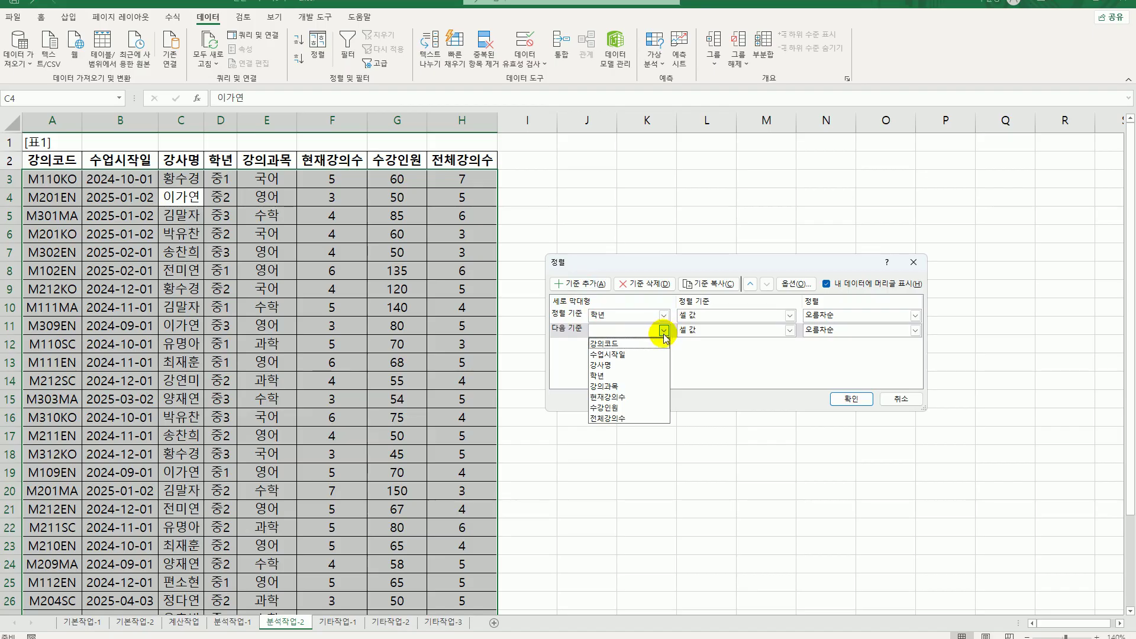
{"action": "left_click", "coordinate": [640, 386]}
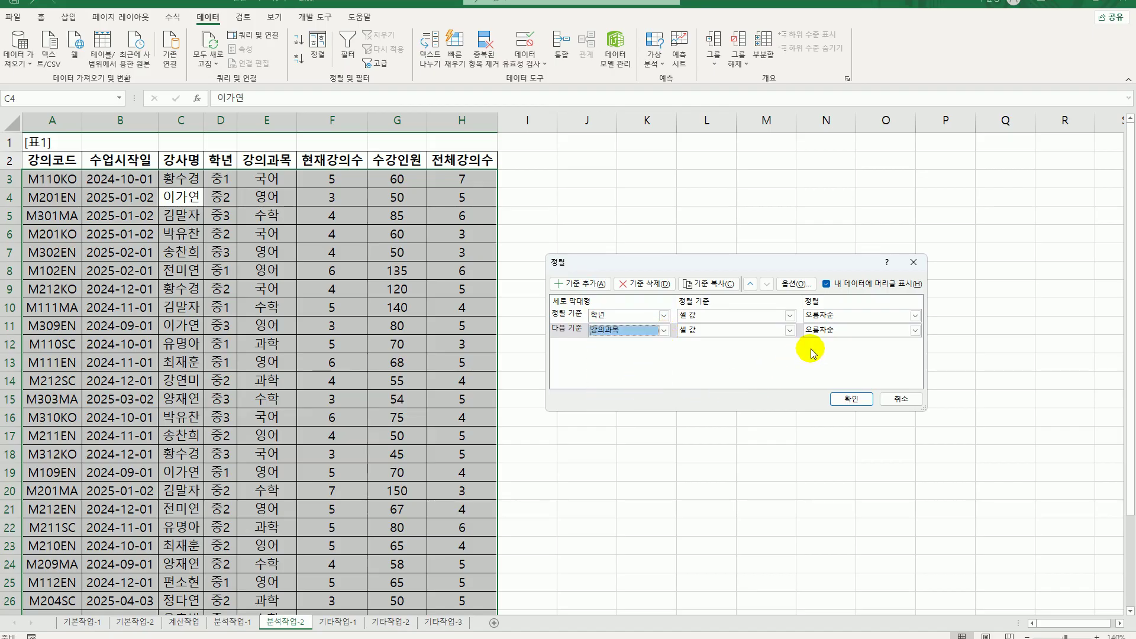
{"action": "left_click", "coordinate": [851, 400]}
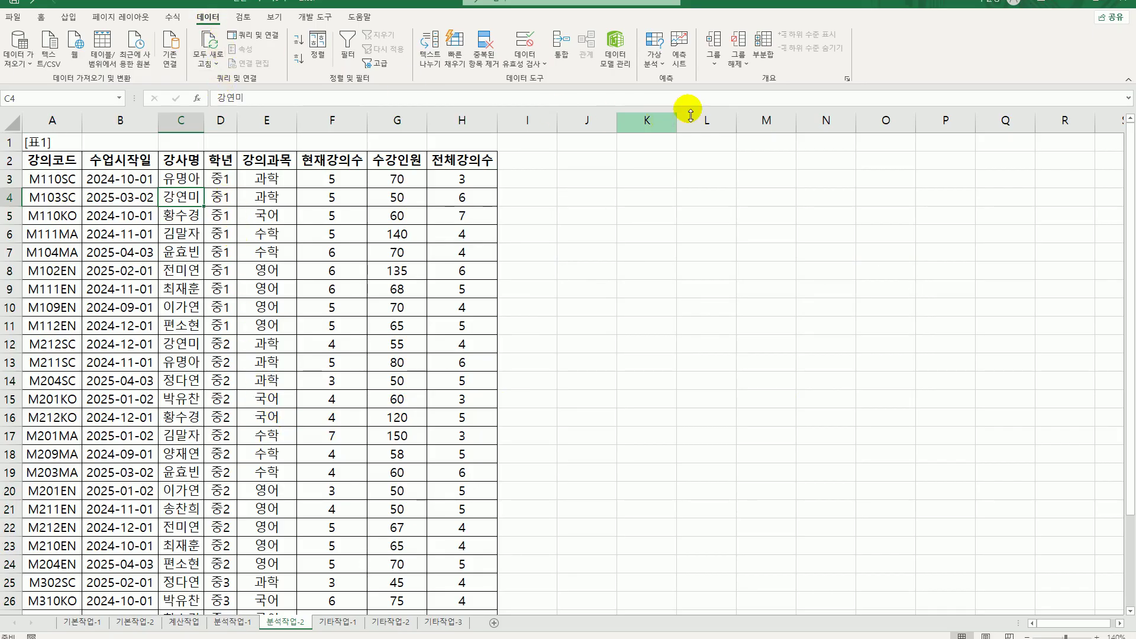
Add subtotals to [표1] grouped by 학년, using the 평균 function on 수강인원 only.
{"action": "left_click", "coordinate": [763, 45]}
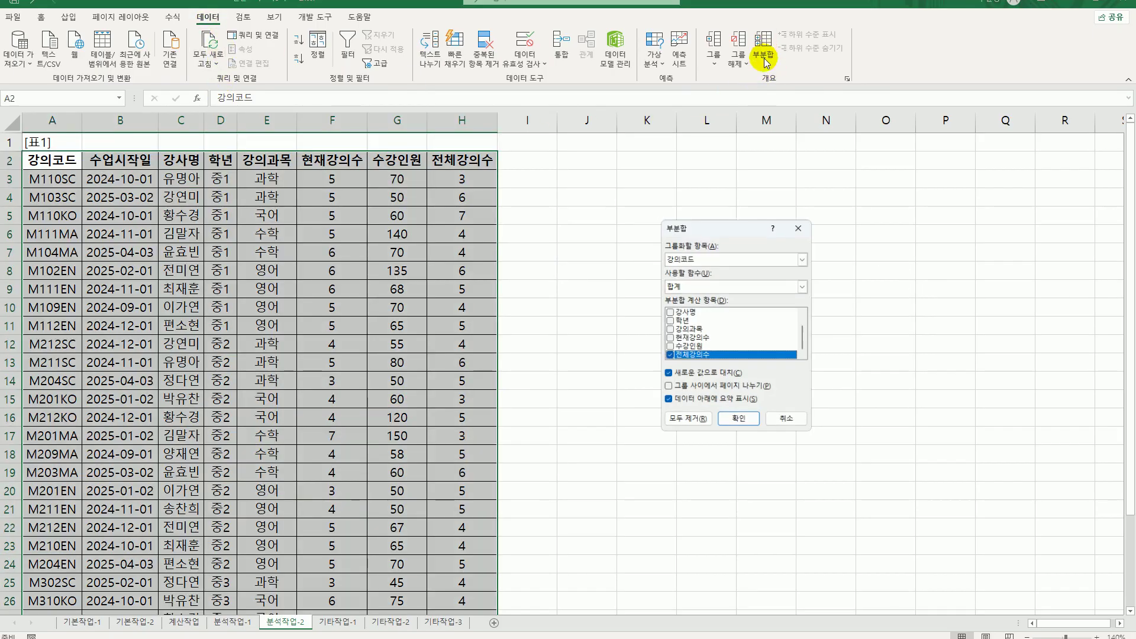
{"action": "left_click", "coordinate": [708, 259]}
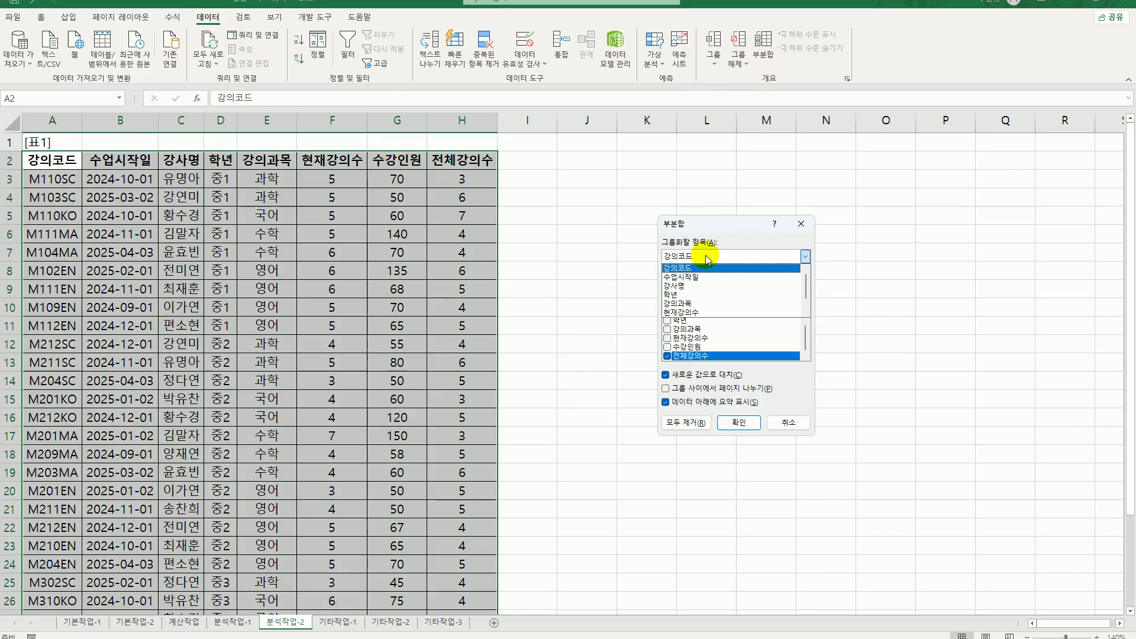
{"action": "left_click", "coordinate": [696, 295]}
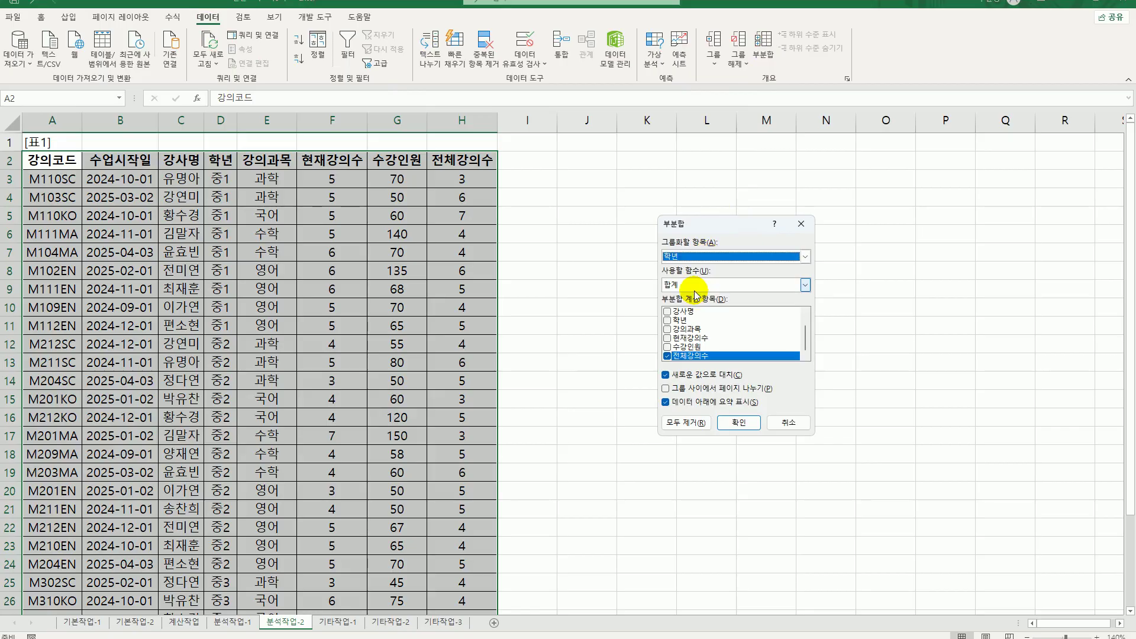
{"action": "left_click", "coordinate": [695, 286]}
{"action": "left_click", "coordinate": [693, 295]}
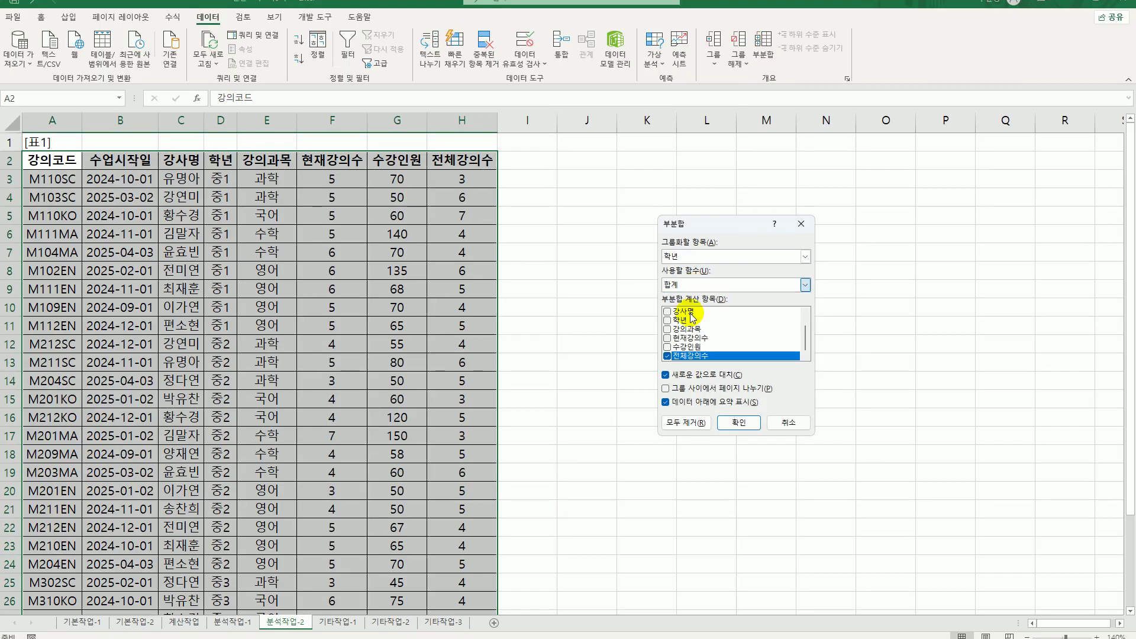
{"action": "key", "text": "Down"}
{"action": "key", "text": "Down"}
{"action": "left_click", "coordinate": [666, 355]}
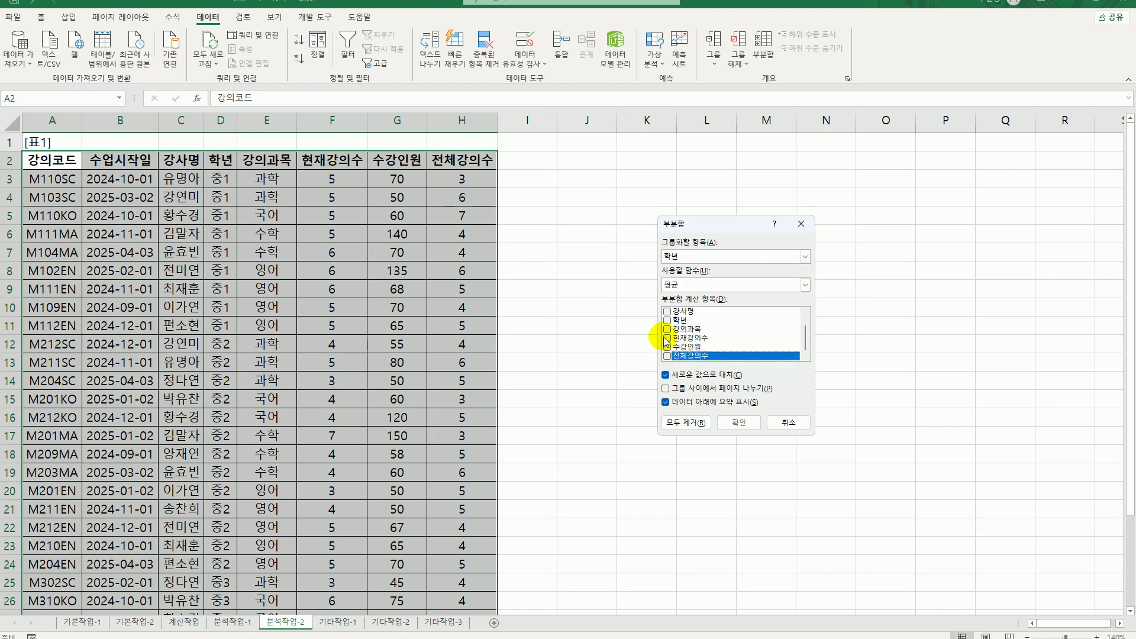
{"action": "left_click", "coordinate": [667, 347]}
{"action": "left_click", "coordinate": [733, 422]}
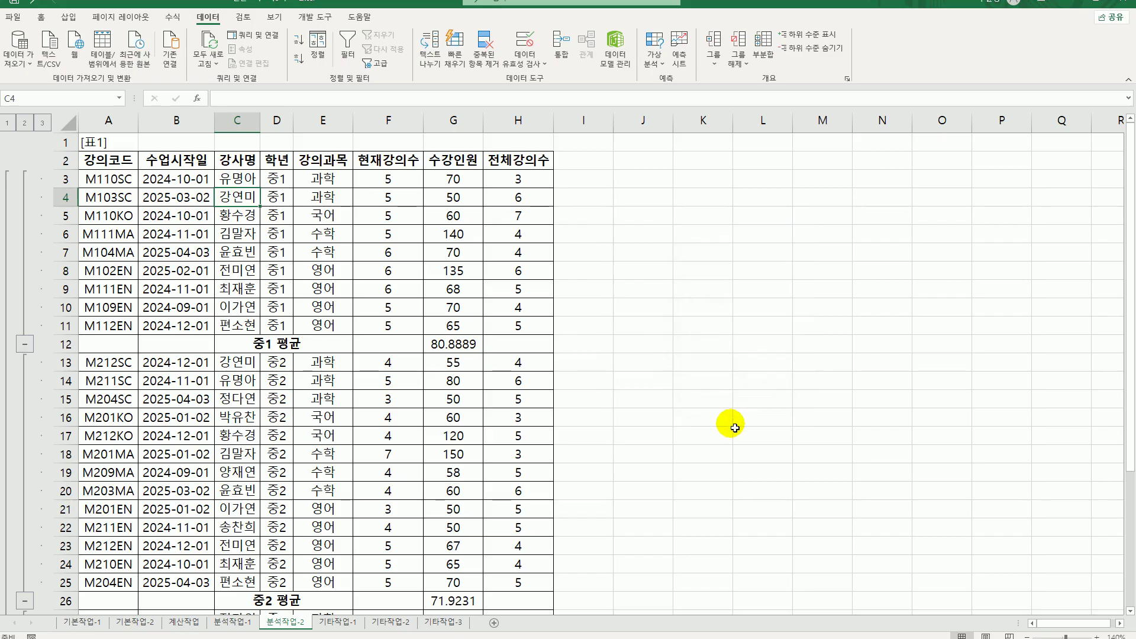
Add nested subtotals by 강의과목 with 개수 of 전체강의수 only, keeping the existing subtotals, and auto-fit the 학년 column's width.
{"action": "left_click", "coordinate": [763, 47]}
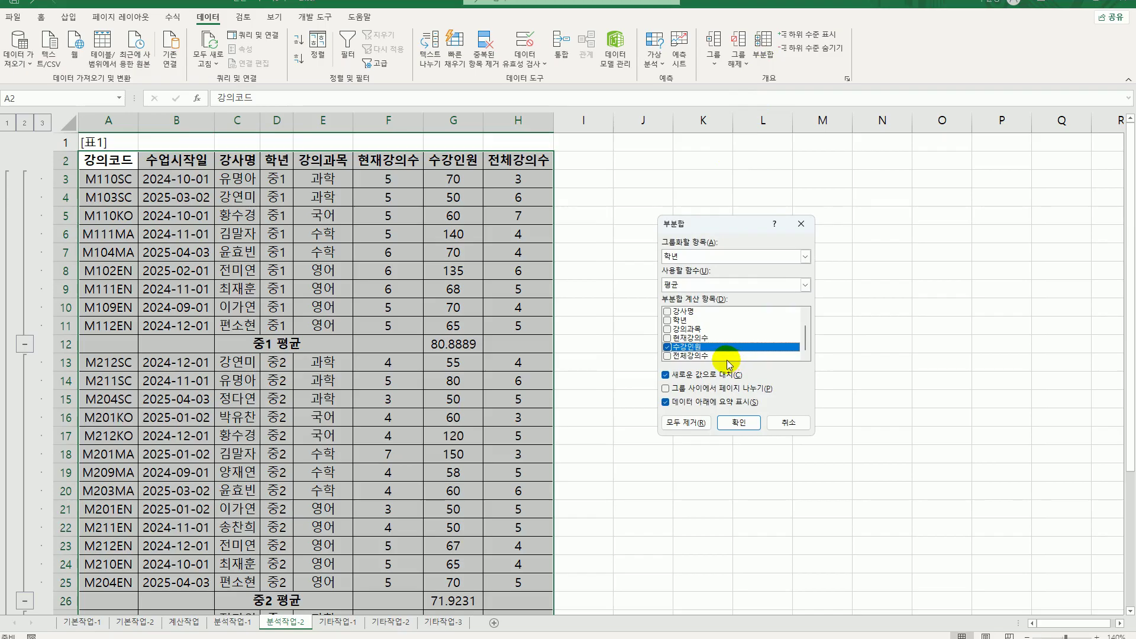
{"action": "left_click", "coordinate": [683, 259]}
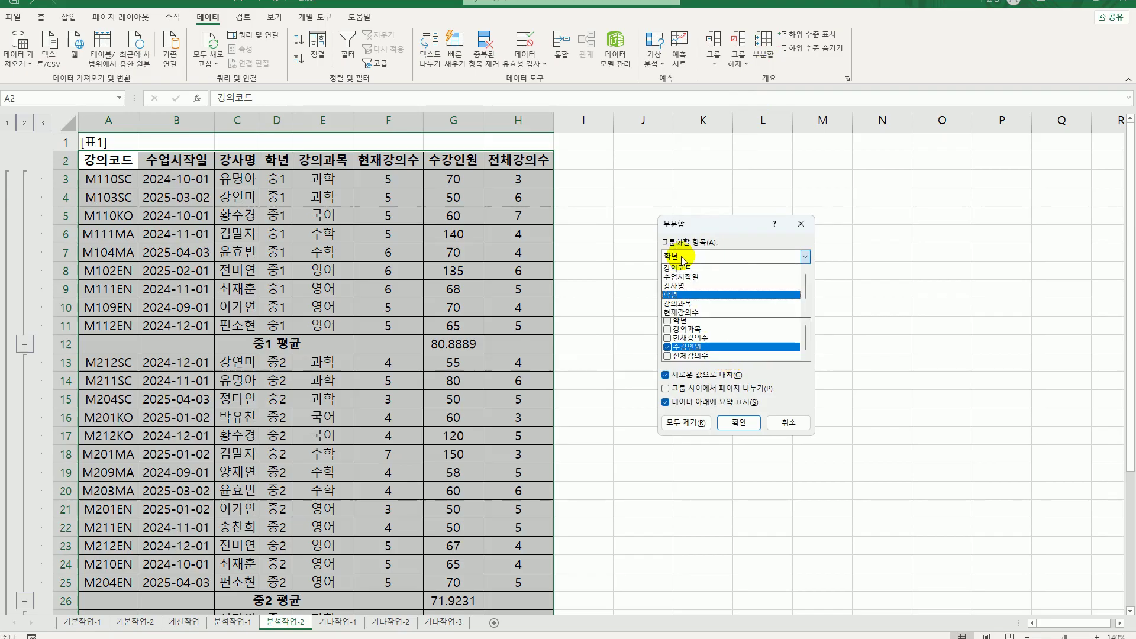
{"action": "left_click", "coordinate": [695, 304]}
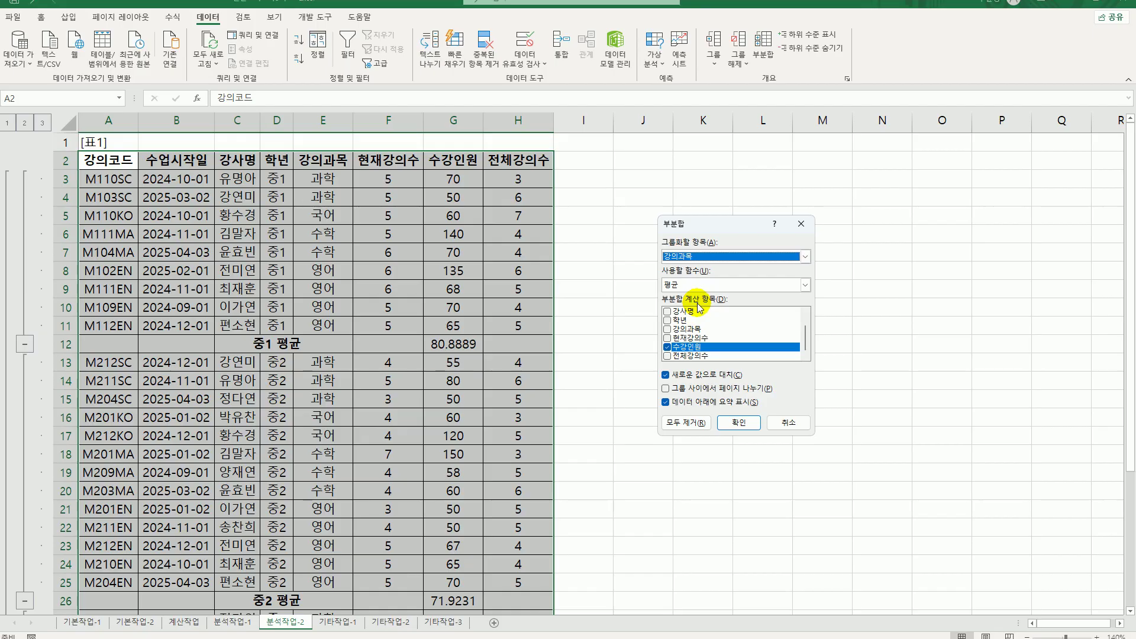
{"action": "left_click", "coordinate": [679, 283]}
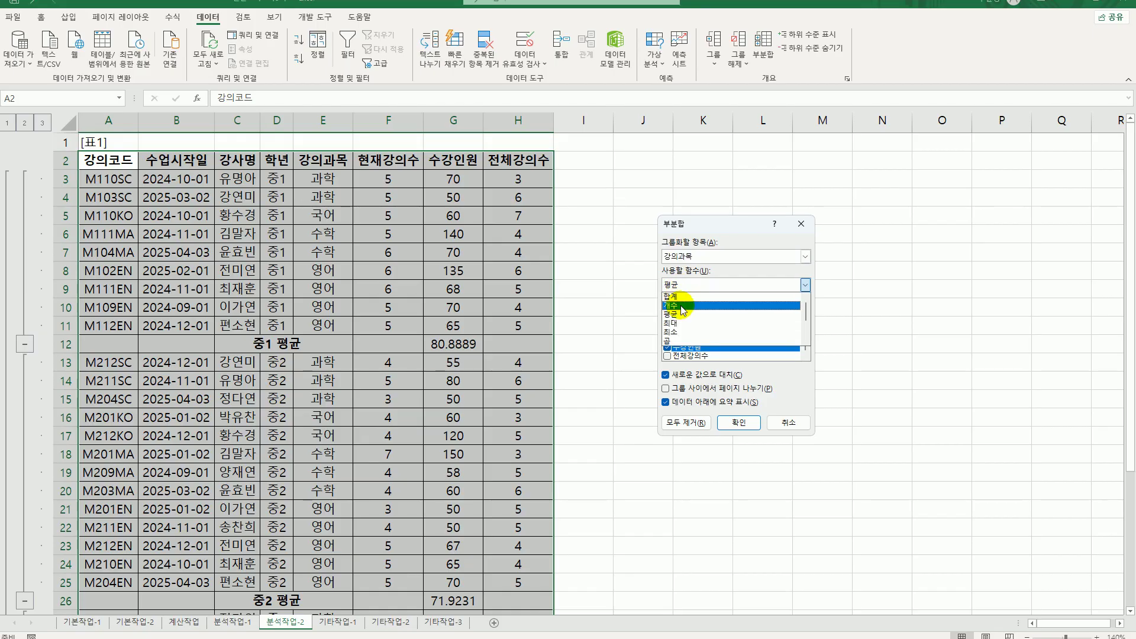
{"action": "left_click", "coordinate": [684, 307]}
{"action": "left_click", "coordinate": [667, 347]}
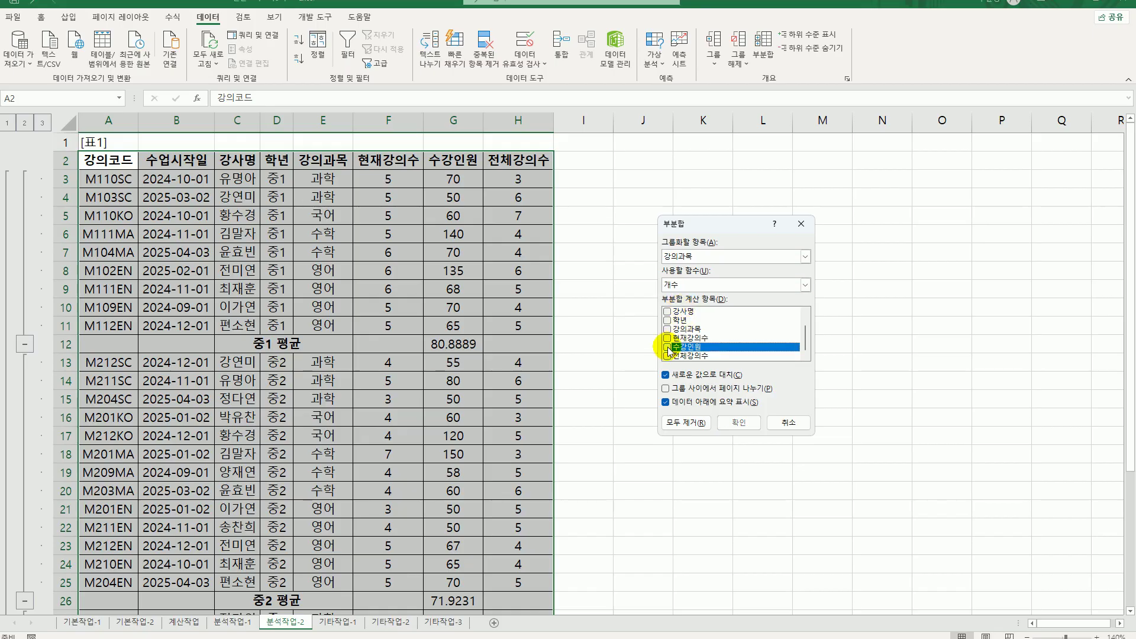
{"action": "left_click", "coordinate": [667, 355]}
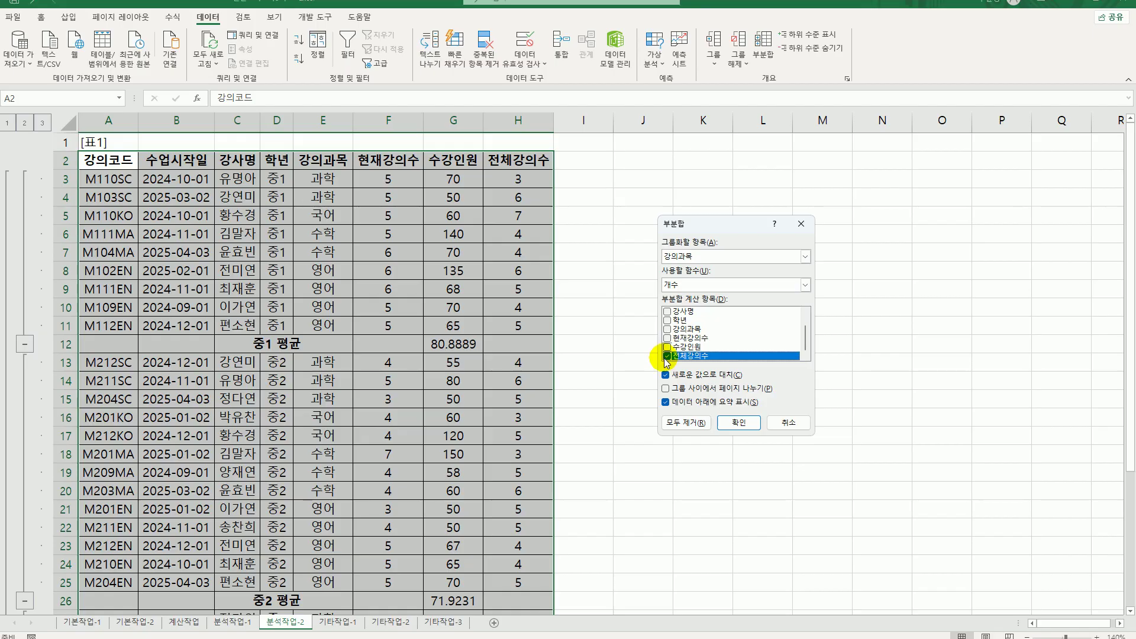
{"action": "left_click", "coordinate": [666, 376]}
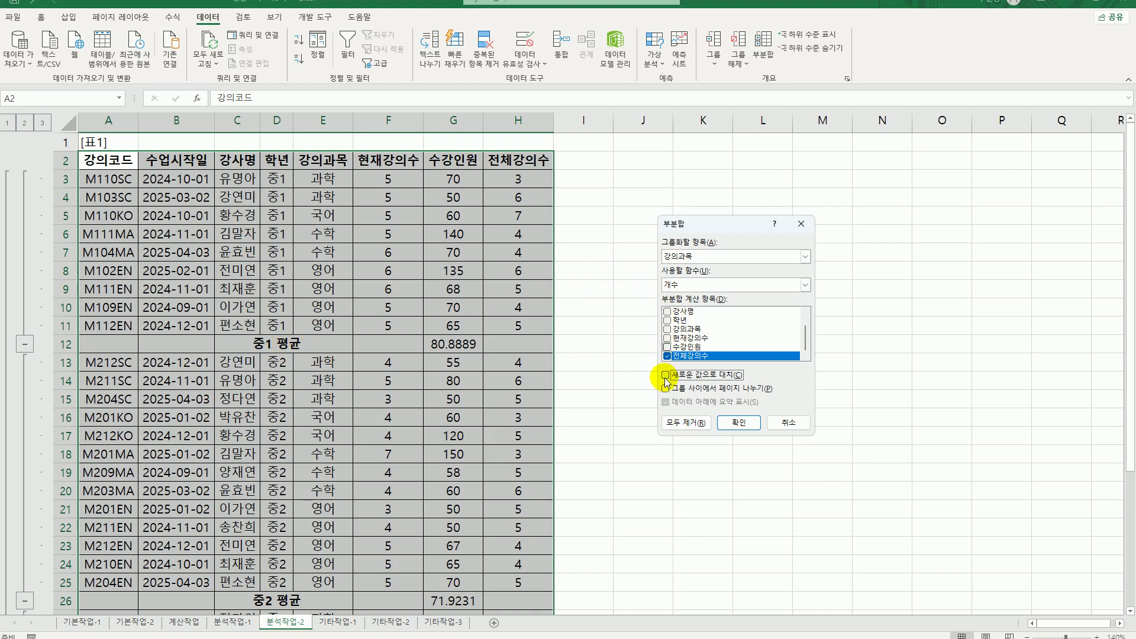
{"action": "left_click", "coordinate": [738, 423]}
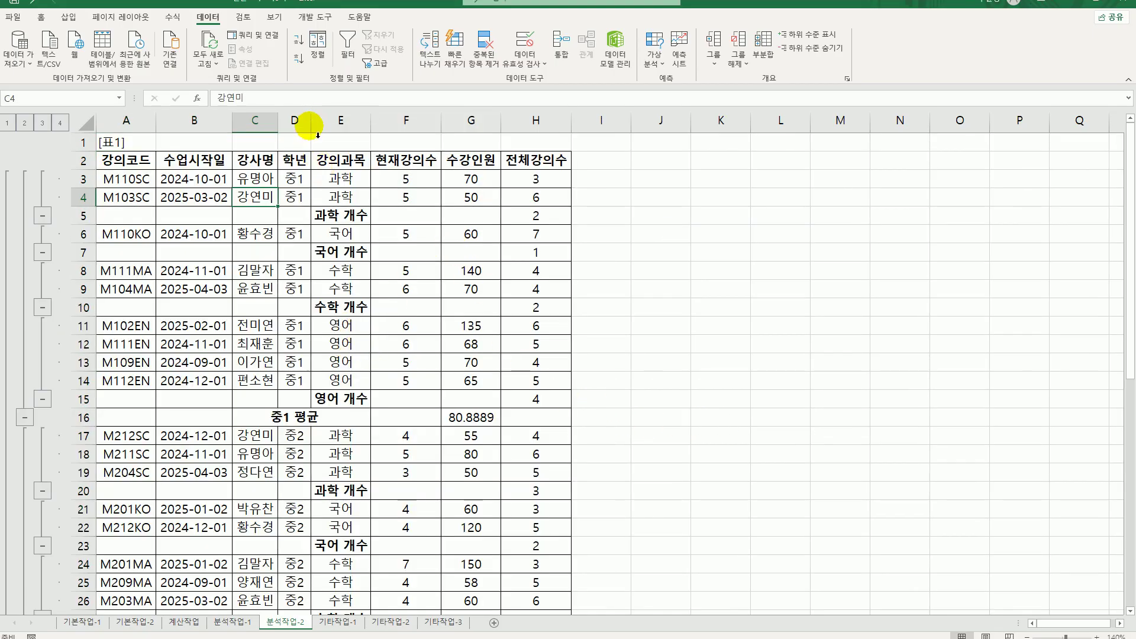
{"action": "double_click", "coordinate": [311, 121]}
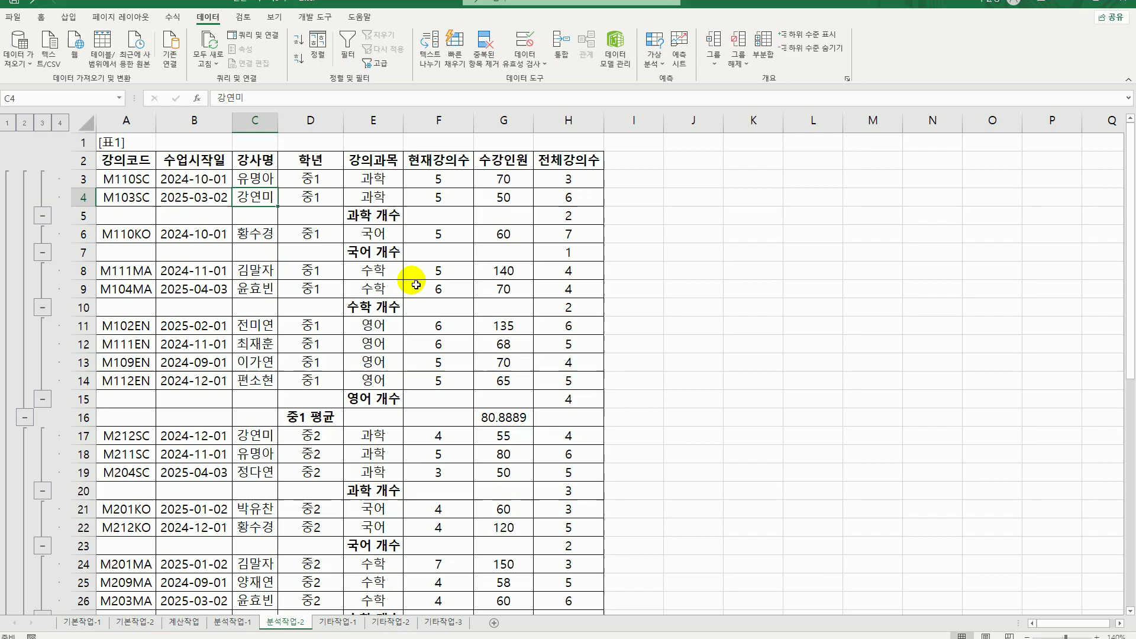
Change the 평균수강생 series of the 기타작업-1 chart to 표식이 있는 꺾은선형 on the secondary axis.
{"action": "left_click", "coordinate": [351, 621]}
{"action": "scroll", "coordinate": [728, 465], "scroll_direction": "down", "scroll_amount": 3}
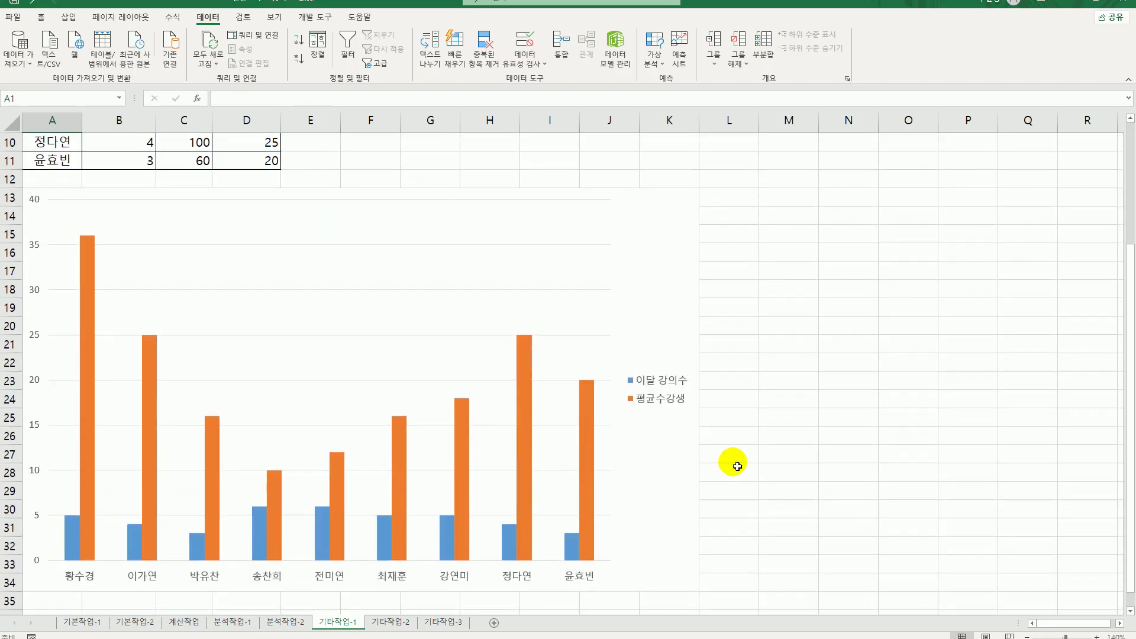
{"action": "left_click", "coordinate": [83, 260]}
{"action": "right_click", "coordinate": [88, 258]}
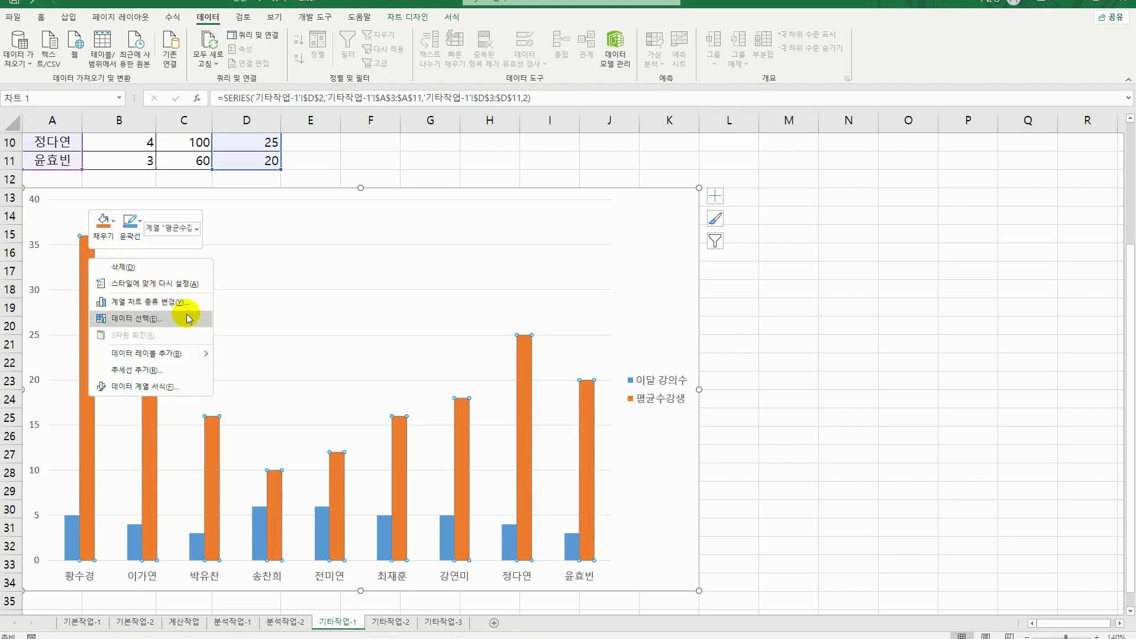
{"action": "left_click", "coordinate": [181, 302]}
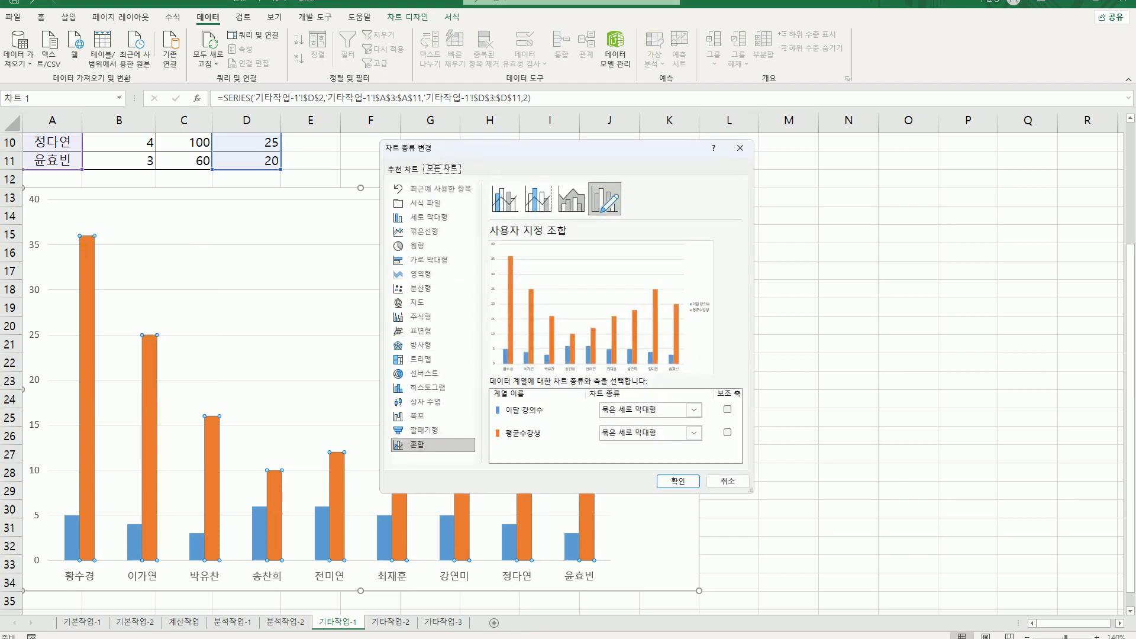
{"action": "left_click", "coordinate": [695, 434]}
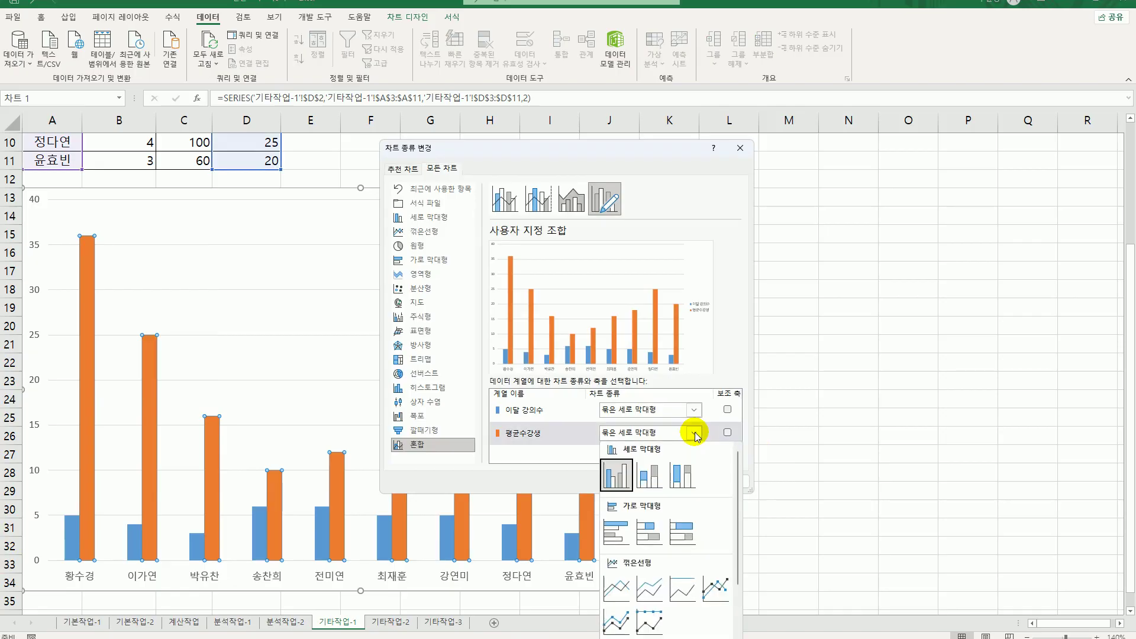
{"action": "left_click", "coordinate": [715, 587]}
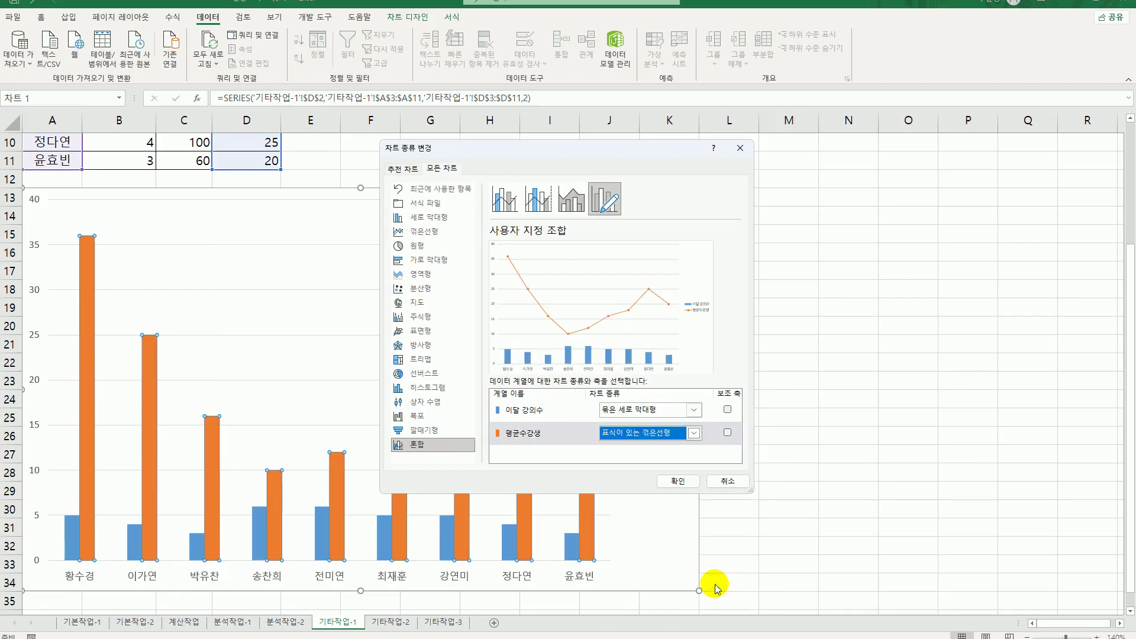
{"action": "left_click", "coordinate": [727, 432]}
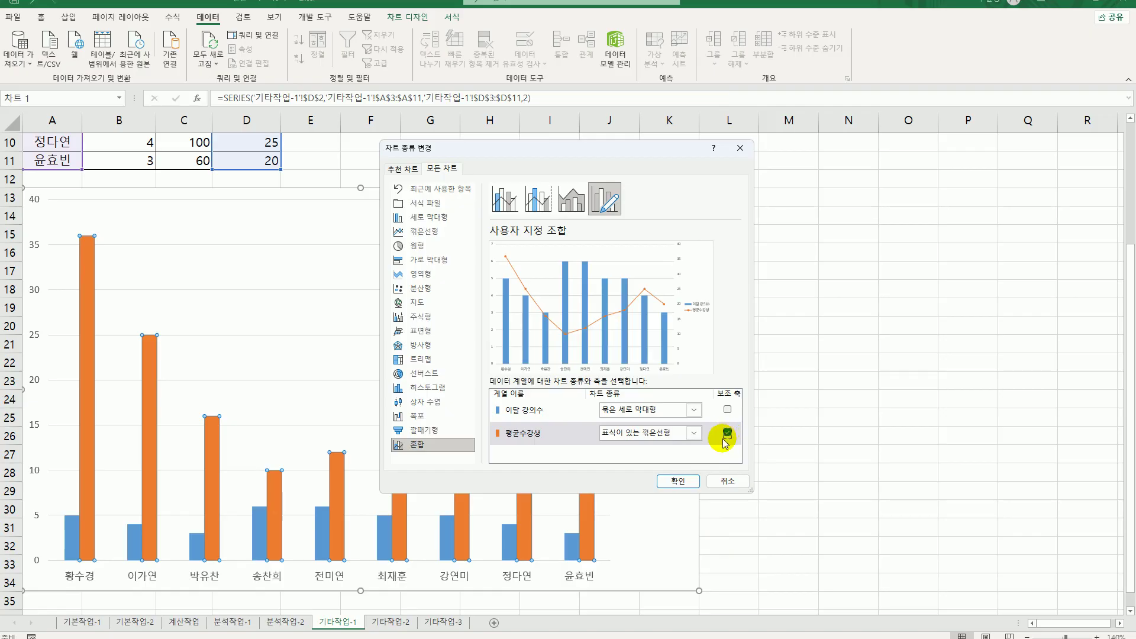
{"action": "left_click", "coordinate": [686, 482]}
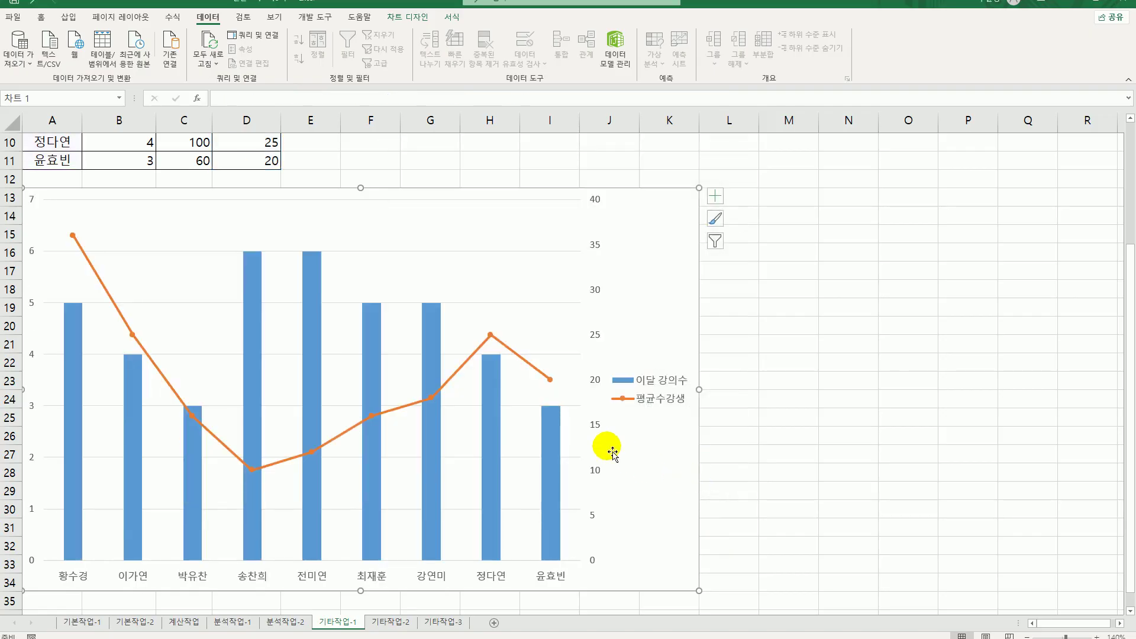
Apply the first quick layout in the fourth row to the chart.
{"action": "left_click", "coordinate": [408, 18]}
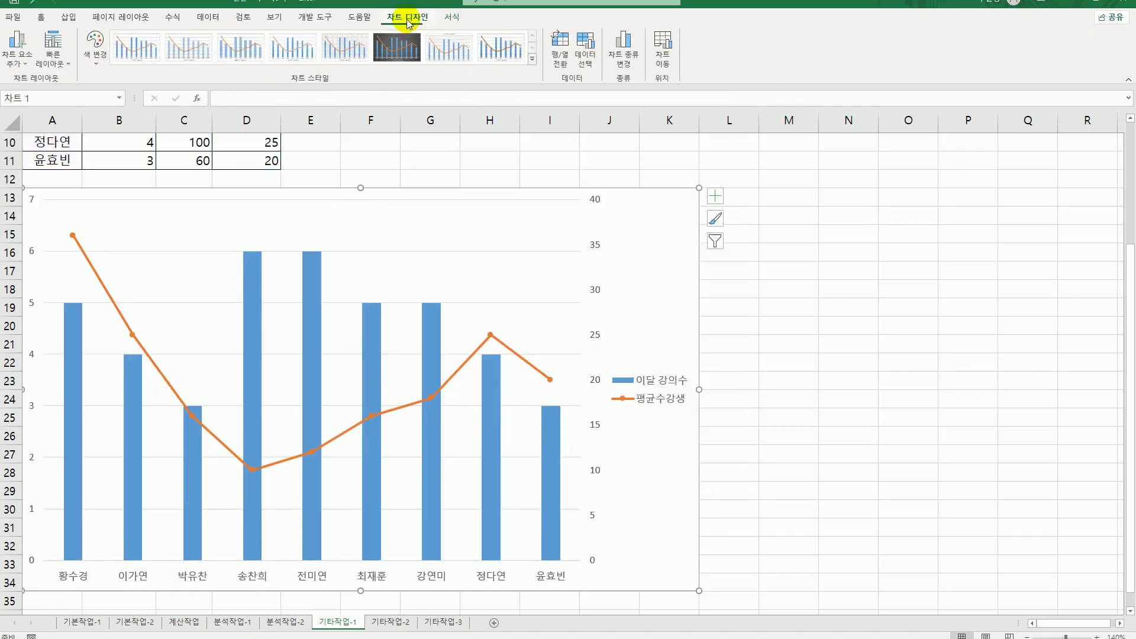
{"action": "left_click", "coordinate": [55, 59]}
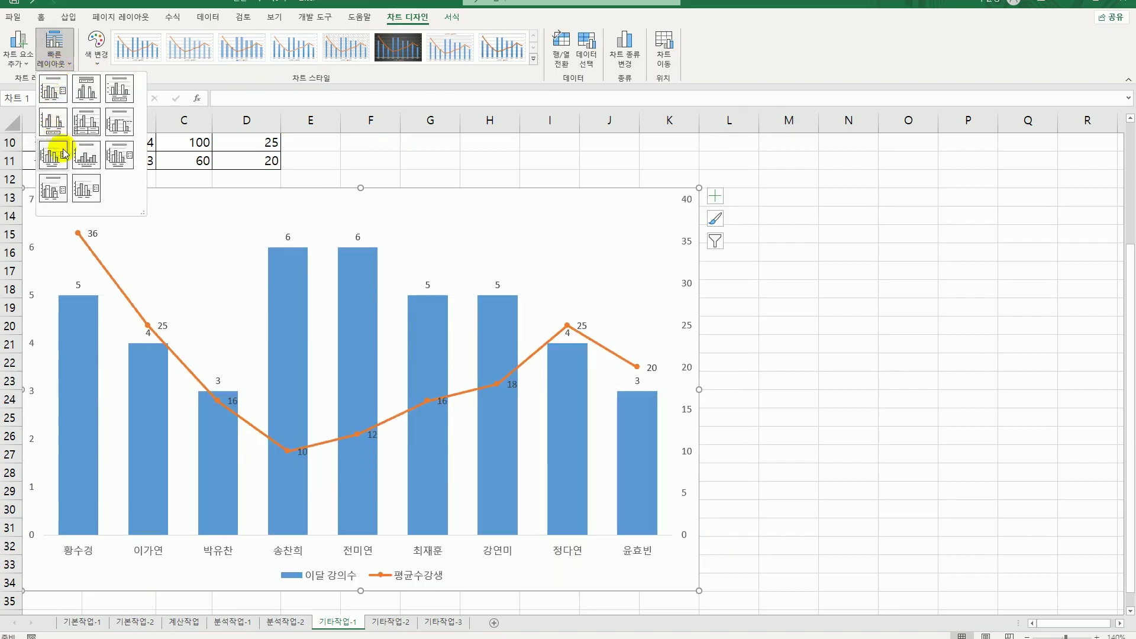
{"action": "left_click", "coordinate": [63, 195]}
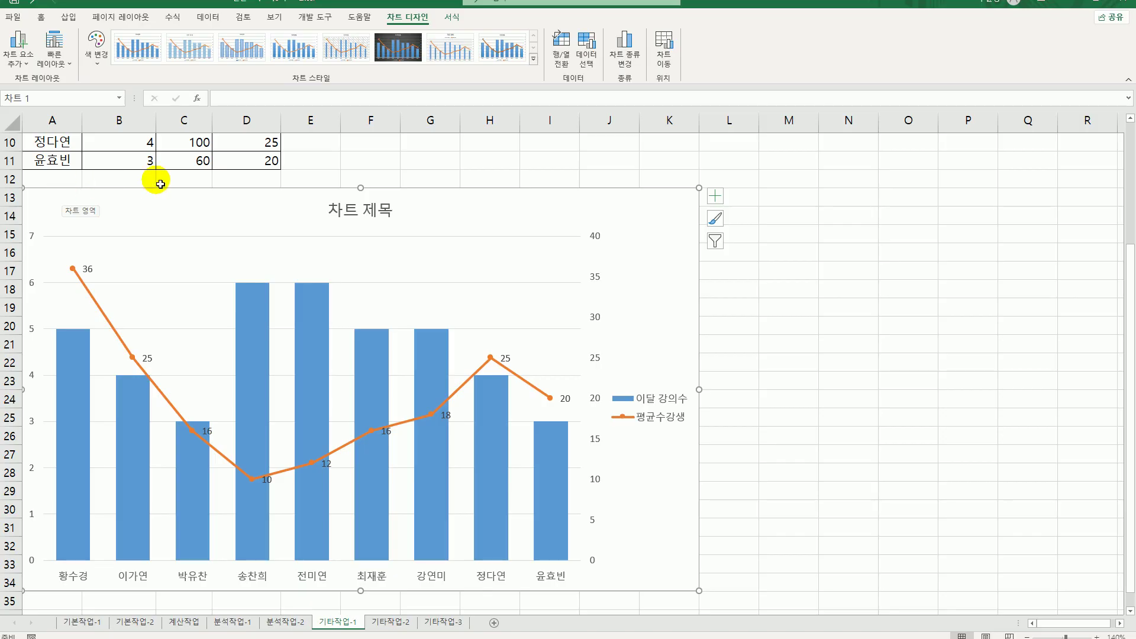
Replace the chart title's placeholder text with "강사별 강의수와 평균수강생".
{"action": "left_click", "coordinate": [717, 196]}
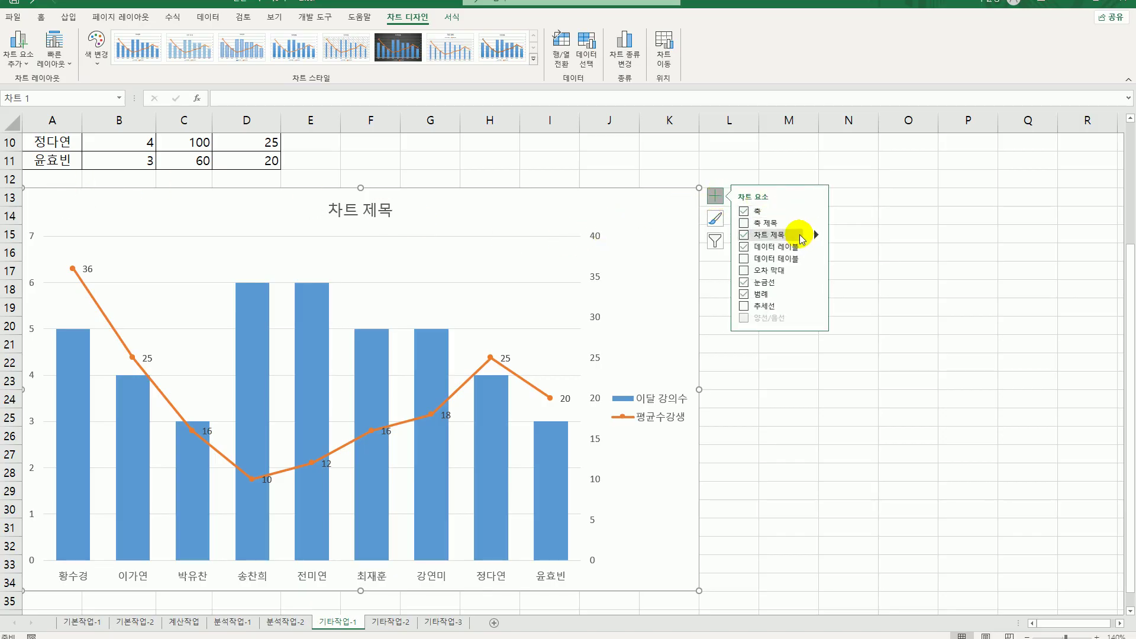
{"action": "left_click", "coordinate": [326, 212]}
{"action": "left_click_drag", "start_coordinate": [326, 212], "coordinate": [402, 217]}
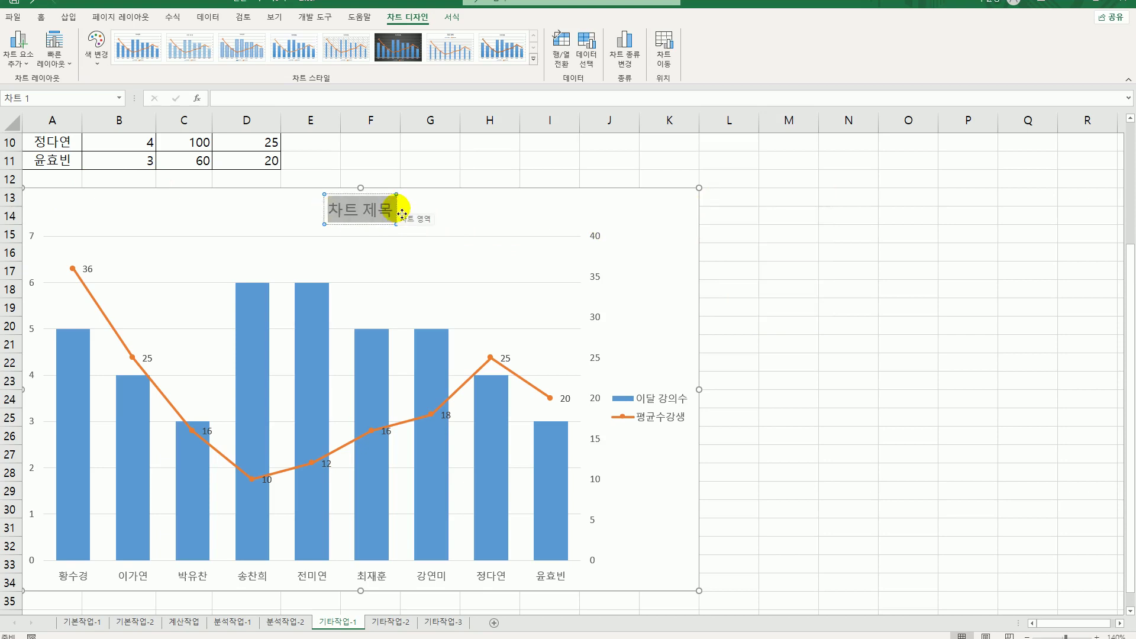
{"action": "key", "text": "Delete"}
{"action": "type", "text": "강사별"}
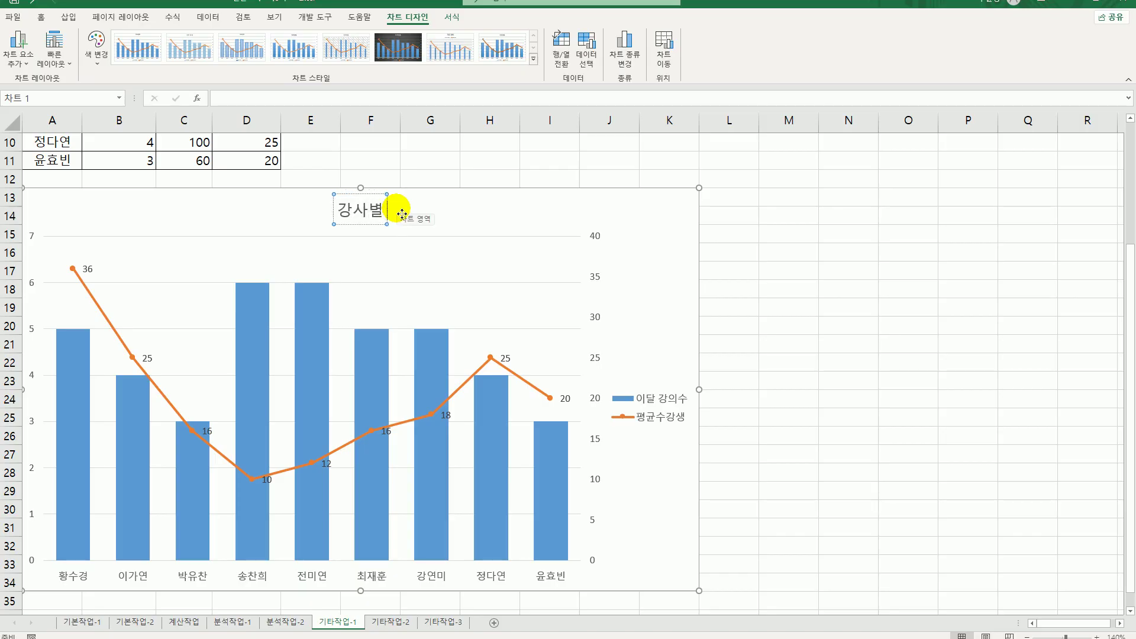
{"action": "type", "text": " 강의수와"}
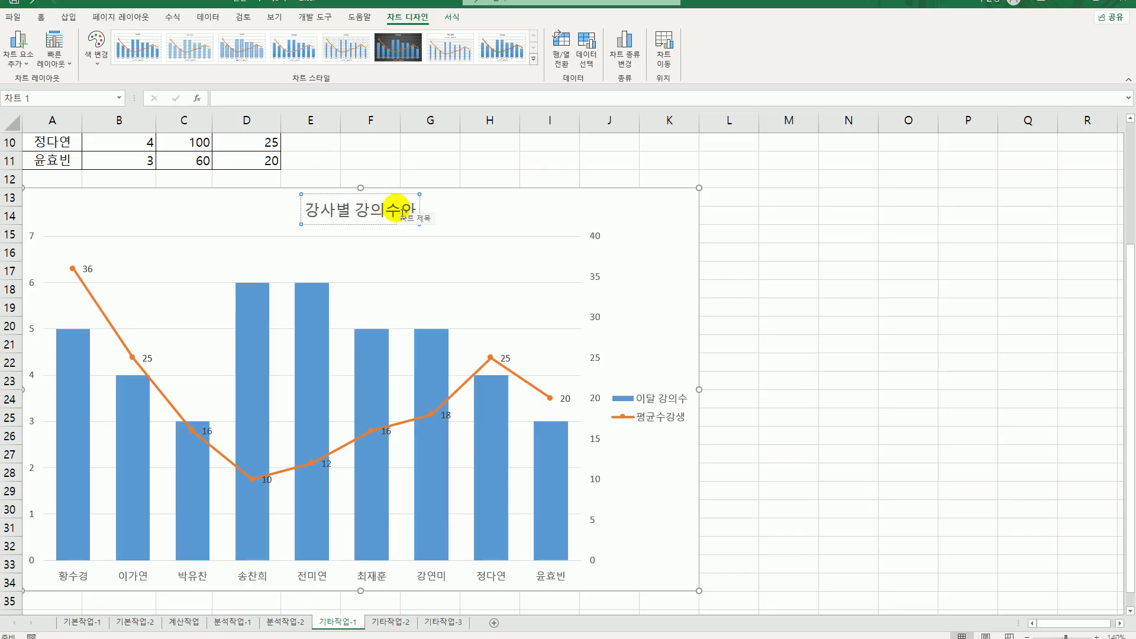
{"action": "type", "text": " 평균수가"}
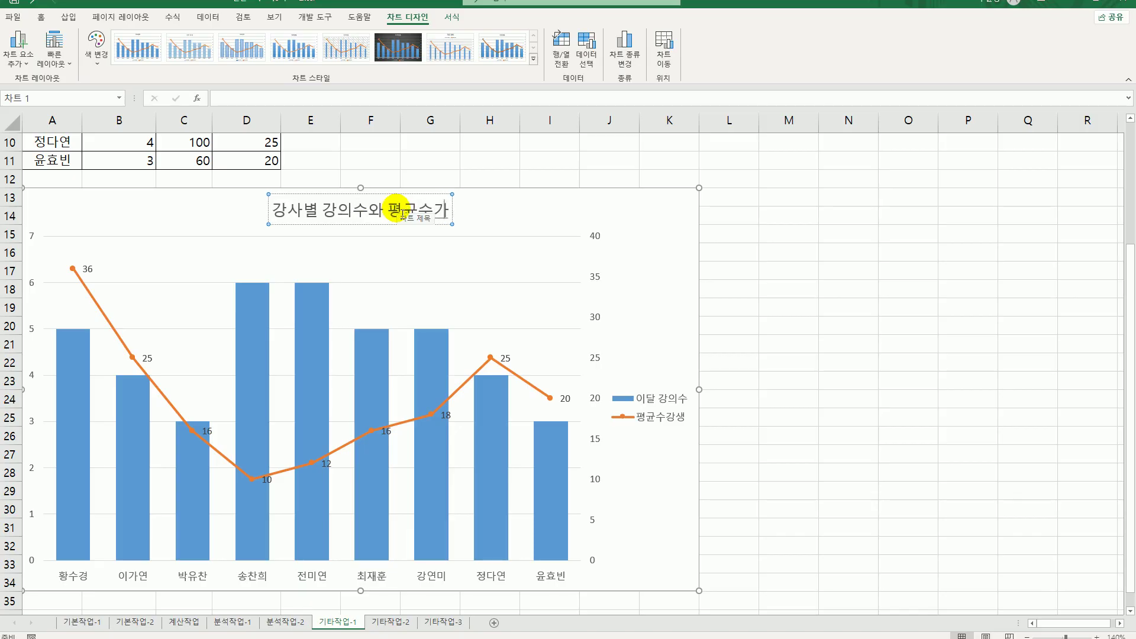
{"action": "key", "text": "BackSpace"}
{"action": "type", "text": "강생"}
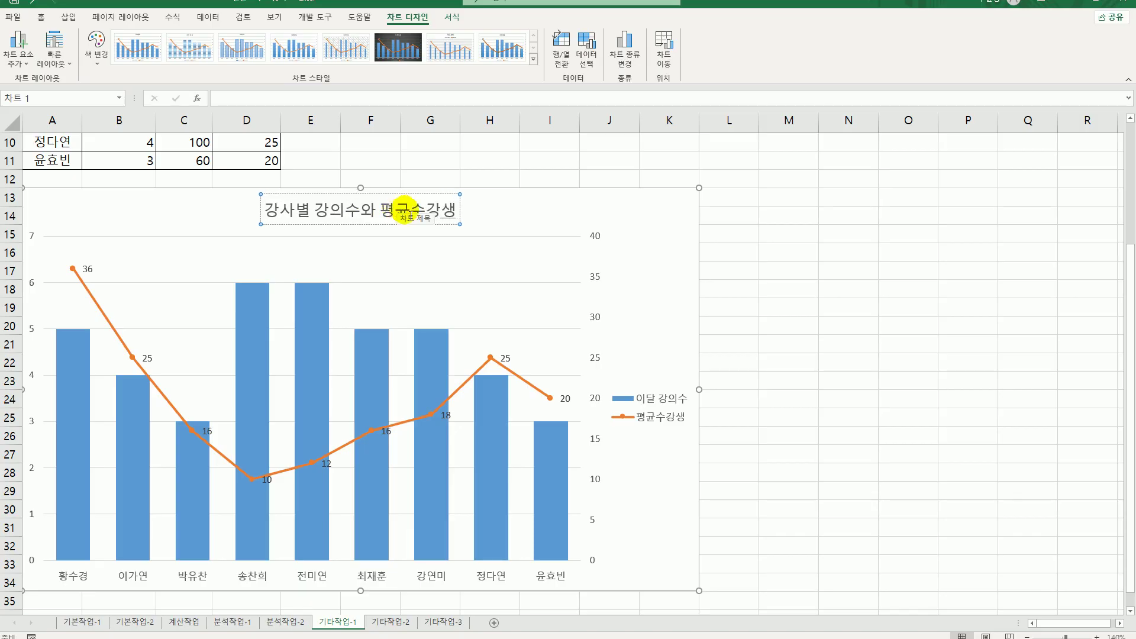
{"action": "left_click", "coordinate": [680, 230]}
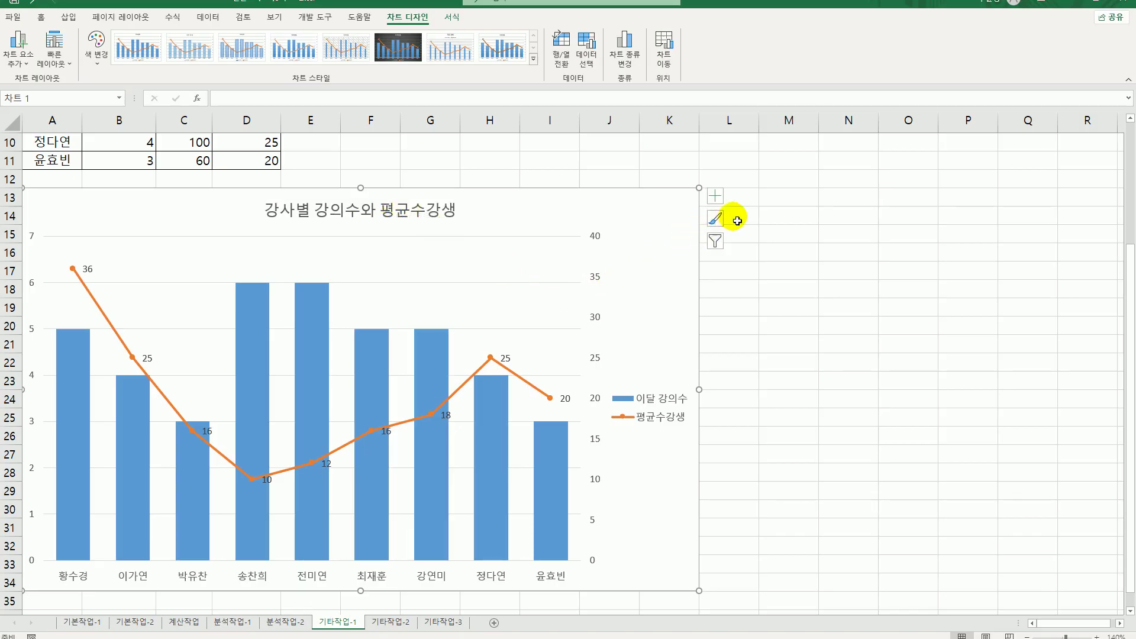
Add 기본 세로 and 보조 세로 axis titles to the chart.
{"action": "left_click", "coordinate": [715, 195]}
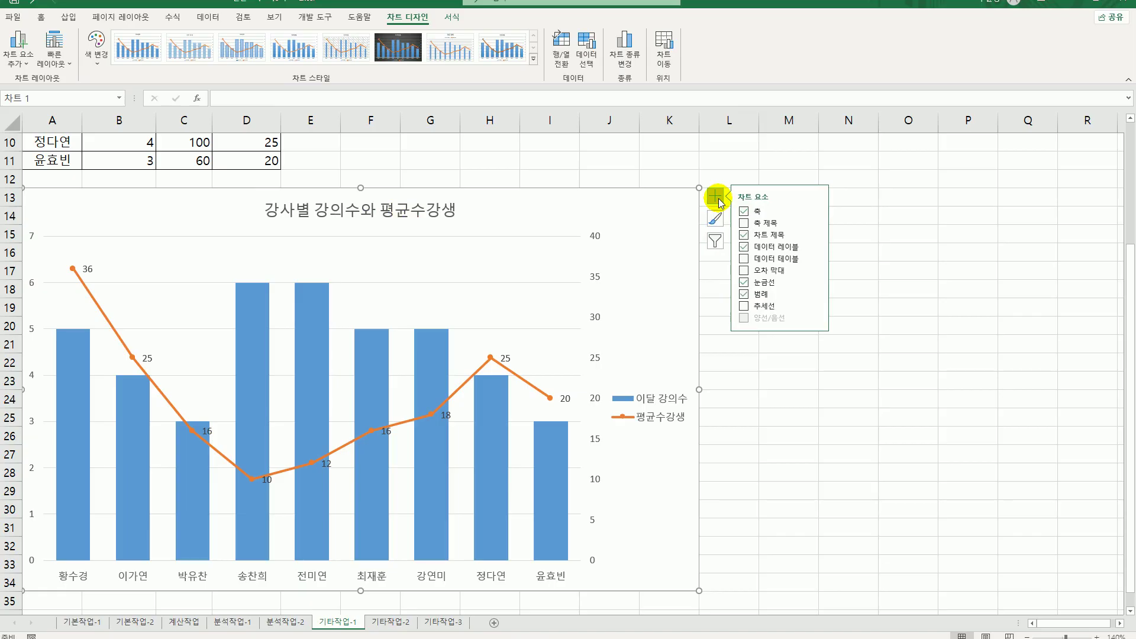
{"action": "left_click", "coordinate": [816, 223]}
{"action": "left_click", "coordinate": [856, 237]}
{"action": "left_click", "coordinate": [864, 260]}
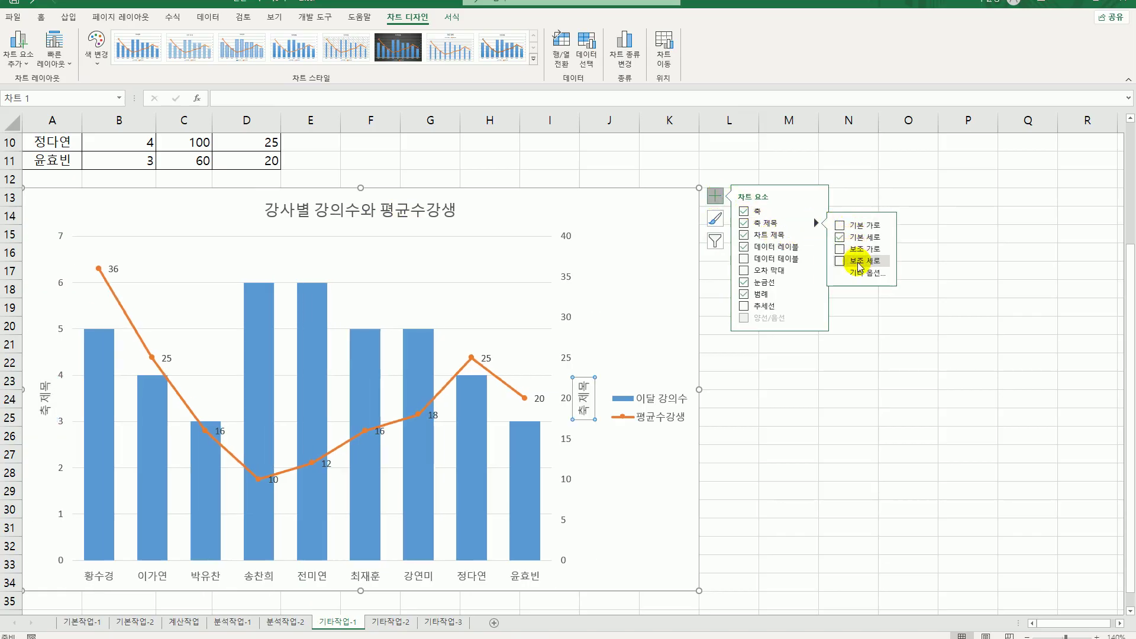
Name the primary vertical axis title "강의수" and the secondary vertical axis title "수강생".
{"action": "left_click", "coordinate": [45, 397]}
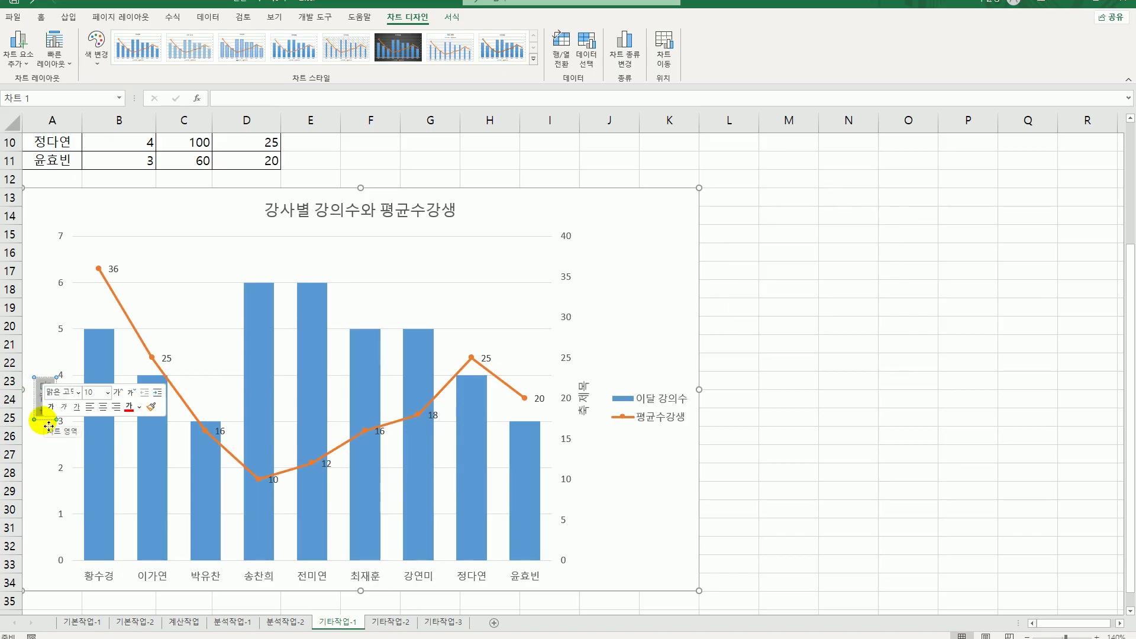
{"action": "type", "text": "가의"}
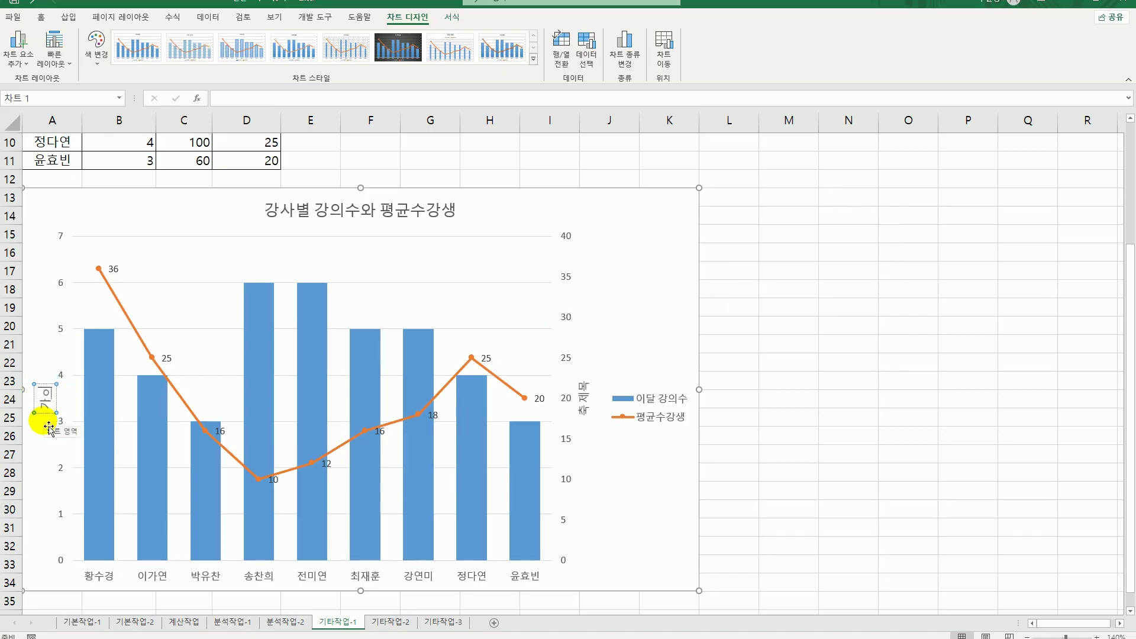
{"action": "type", "text": "수"}
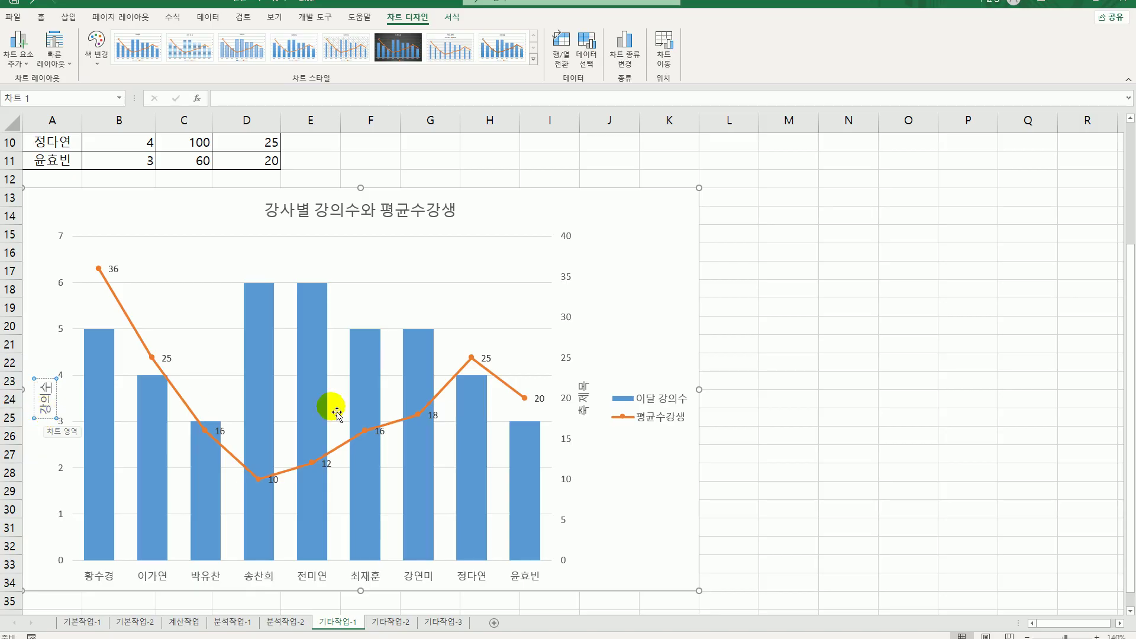
{"action": "left_click", "coordinate": [582, 391]}
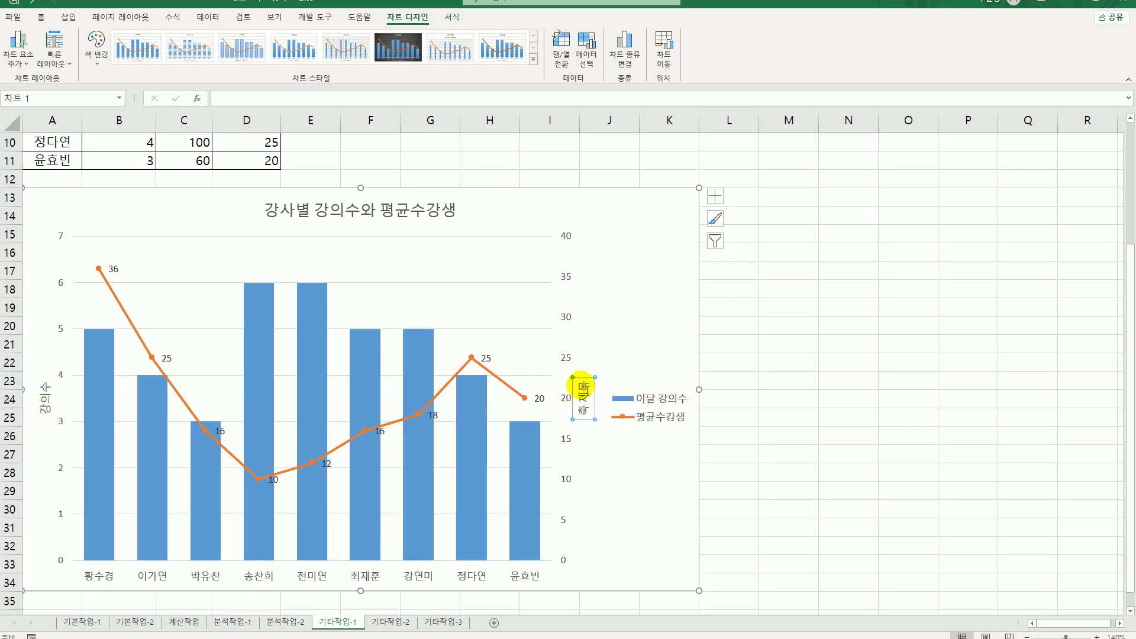
{"action": "left_click_drag", "start_coordinate": [582, 392], "coordinate": [586, 425]}
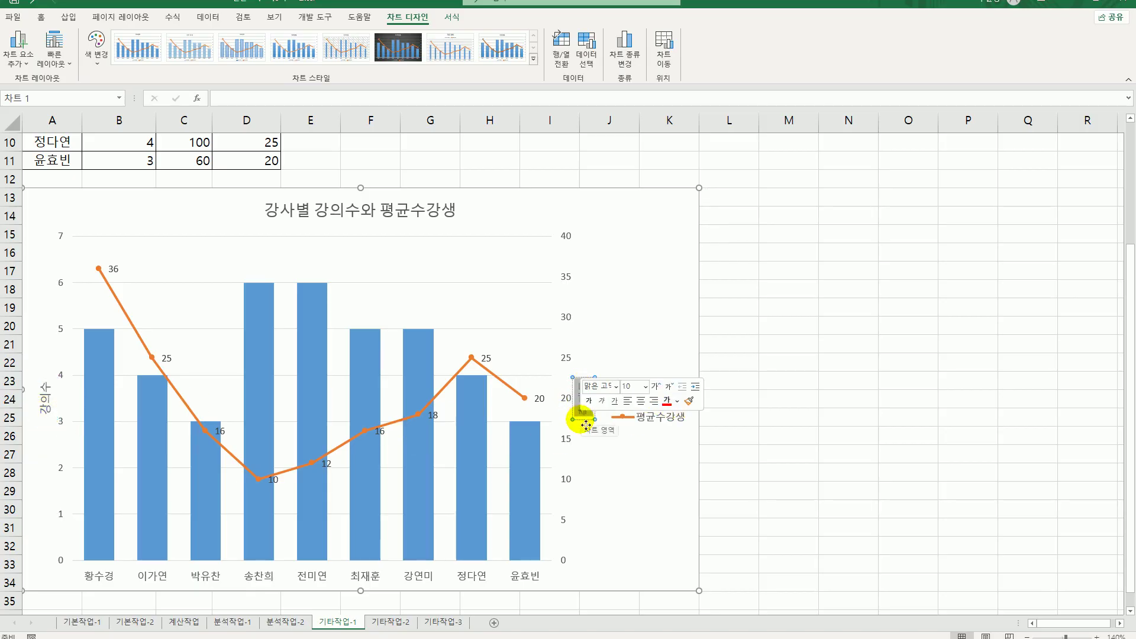
{"action": "type", "text": "수"}
{"action": "type", "text": "강시"}
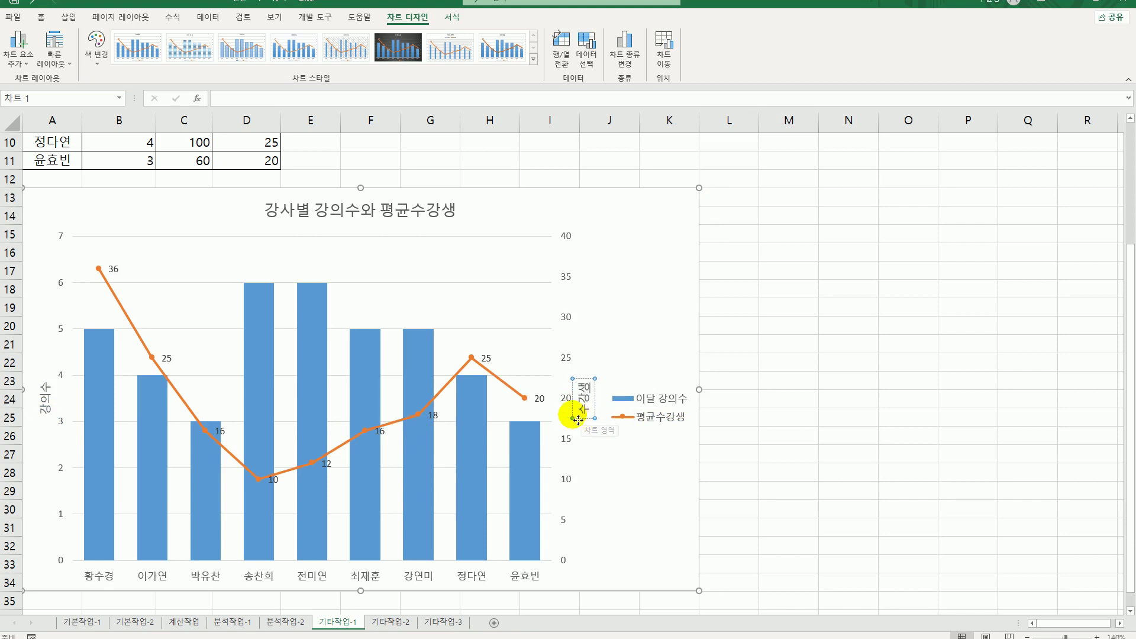
Set the text direction of both the 강의수 and 수강생 axis titles to 세로.
{"action": "left_click", "coordinate": [49, 402]}
{"action": "right_click", "coordinate": [52, 406]}
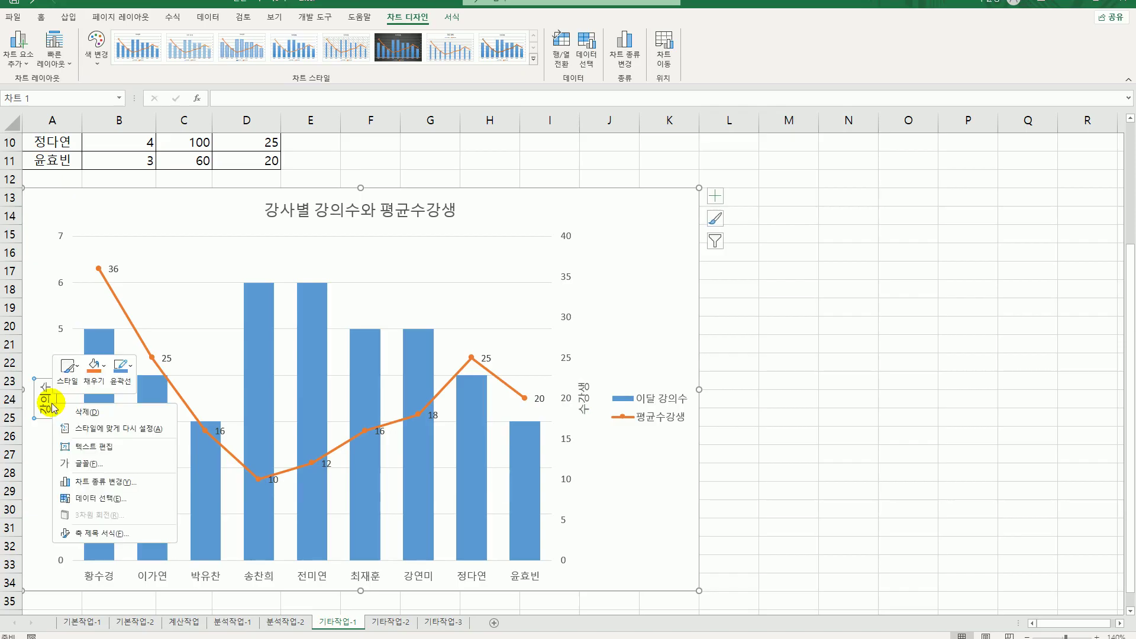
{"action": "left_click", "coordinate": [131, 532]}
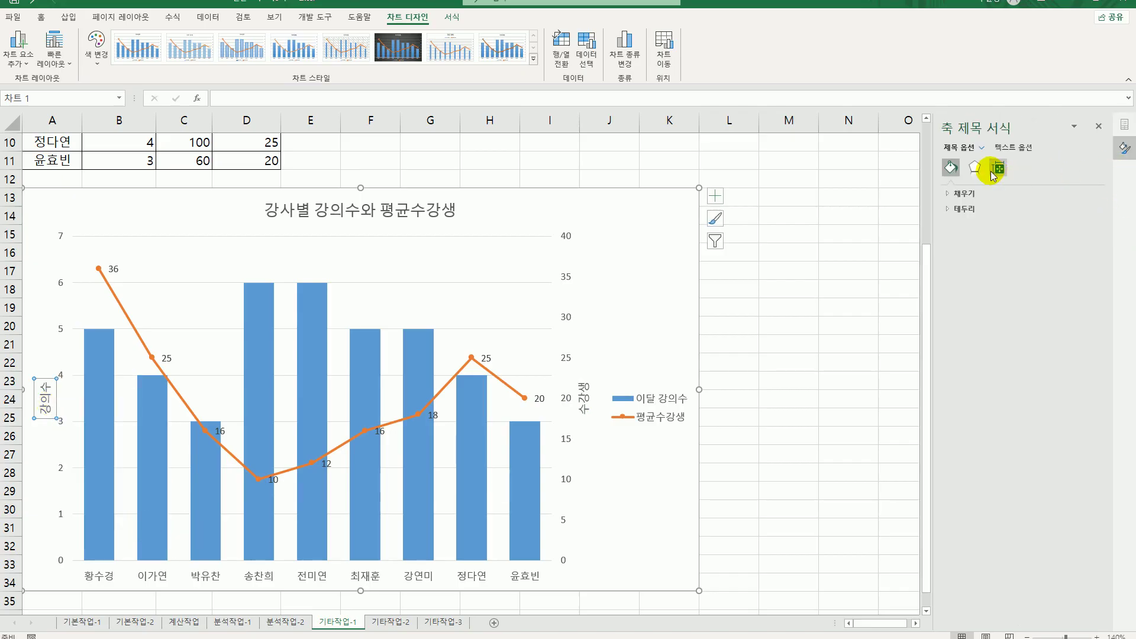
{"action": "left_click", "coordinate": [998, 169]}
{"action": "left_click", "coordinate": [1086, 227]}
{"action": "left_click", "coordinate": [1083, 291]}
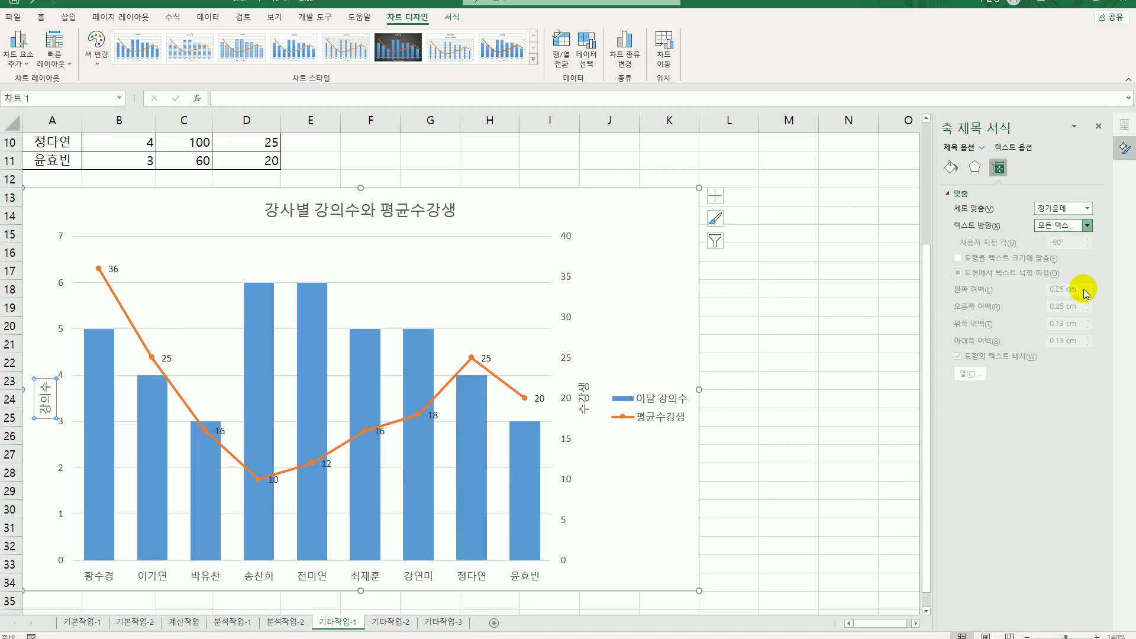
{"action": "left_click", "coordinate": [585, 397]}
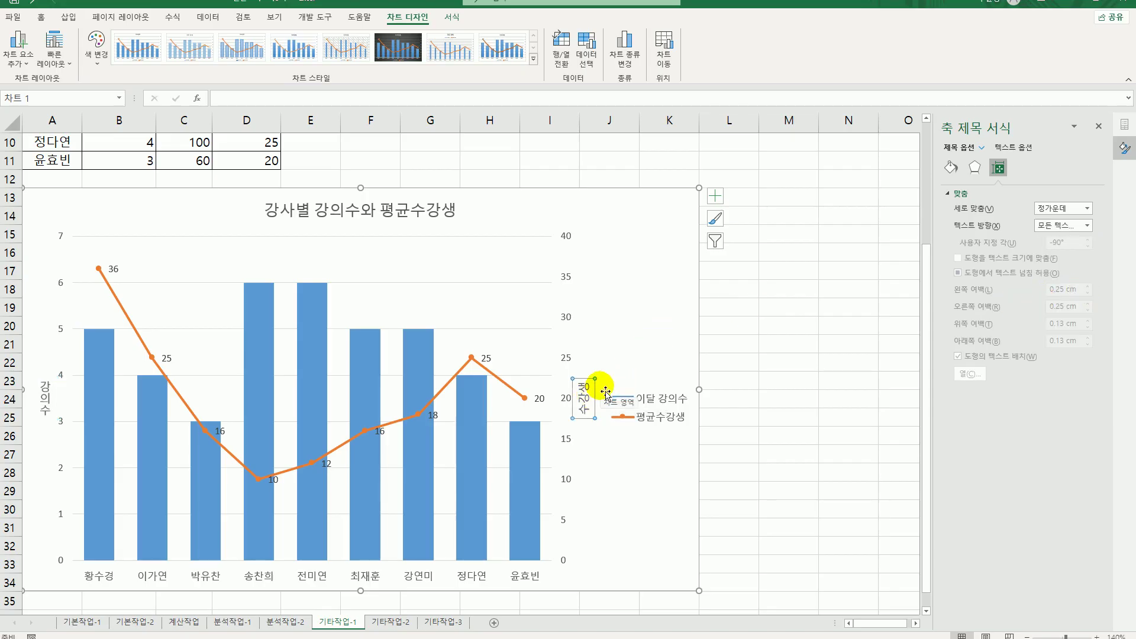
{"action": "left_click", "coordinate": [1087, 225]}
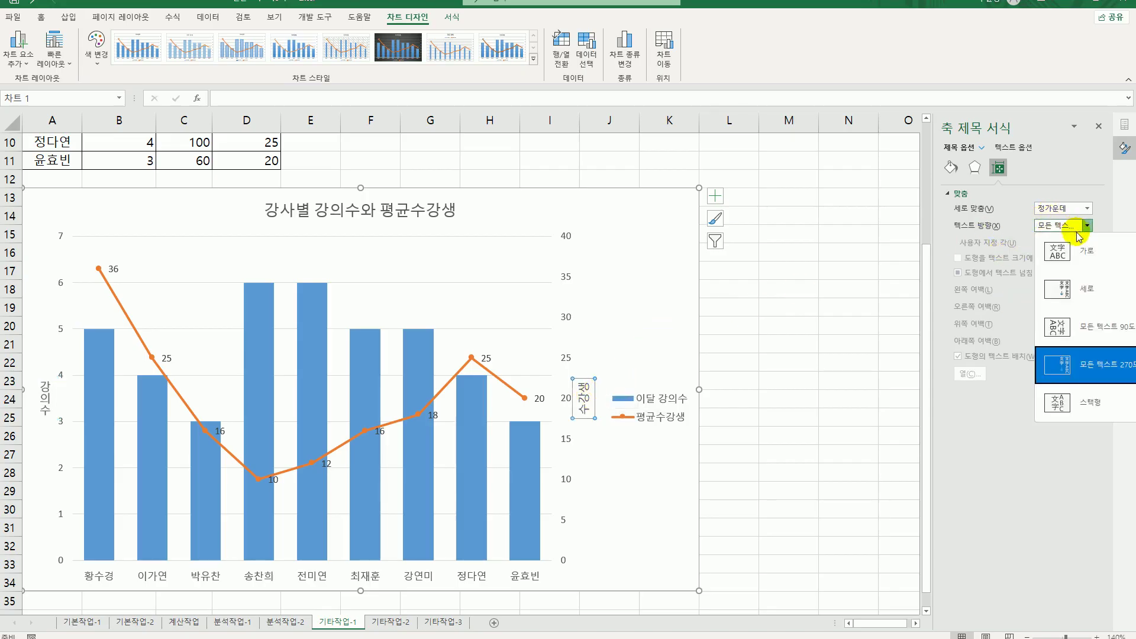
{"action": "left_click", "coordinate": [1092, 303]}
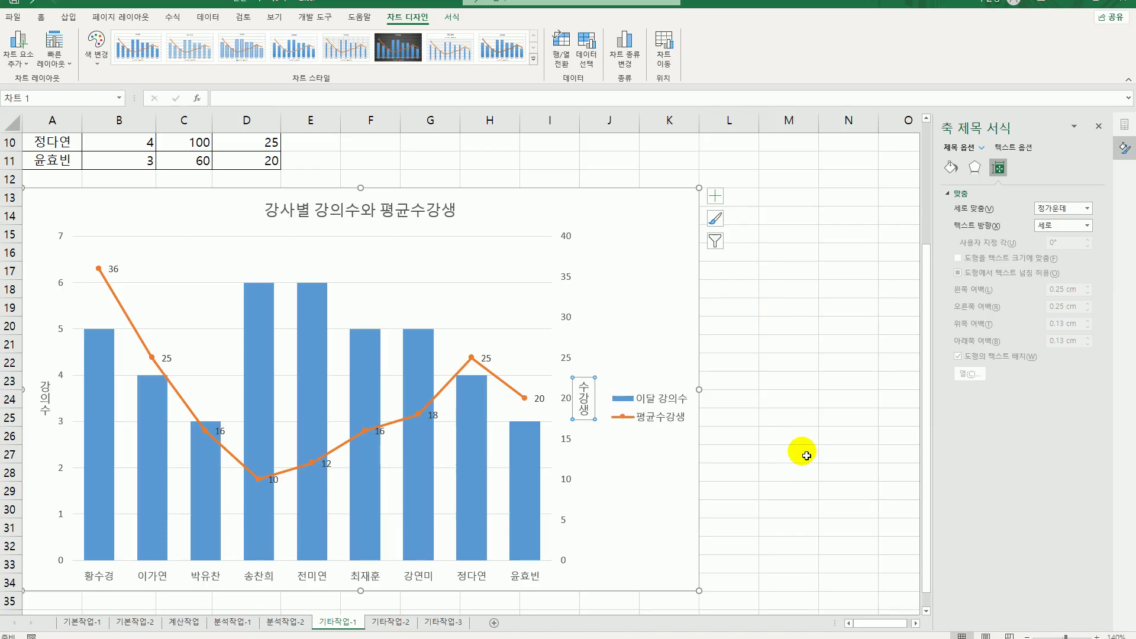
Move the chart legend to the 위쪽 position.
{"action": "left_click", "coordinate": [715, 195]}
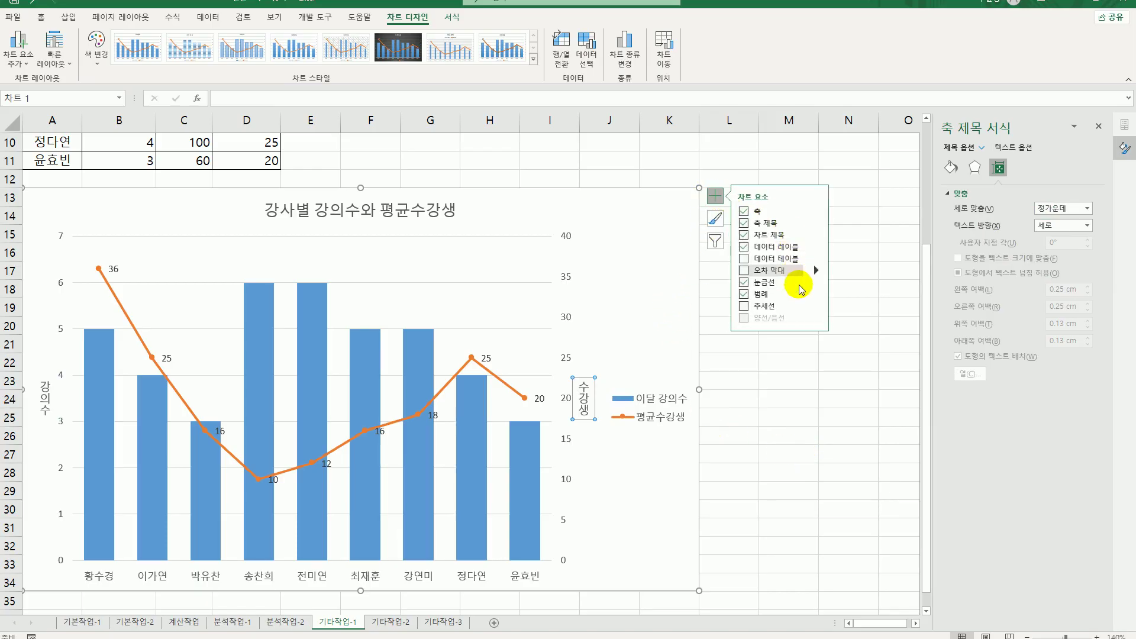
{"action": "left_click", "coordinate": [815, 294]}
{"action": "left_click", "coordinate": [867, 318]}
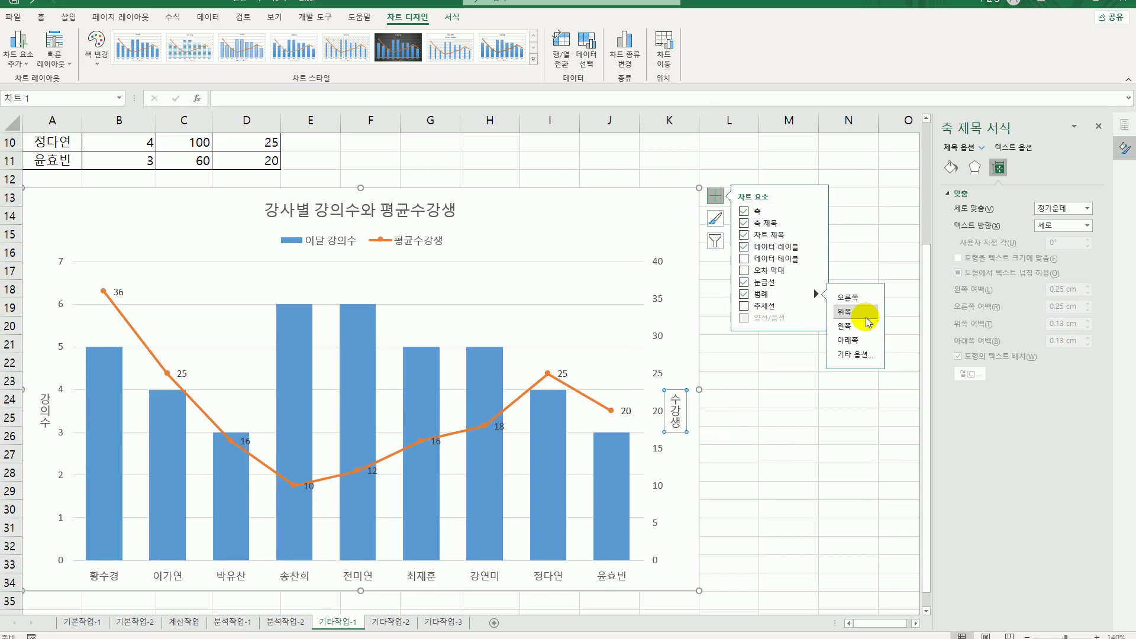
Apply the orange-outlined theme shape style from the first row of 테마 스타일 to the chart area.
{"action": "left_click", "coordinate": [687, 213]}
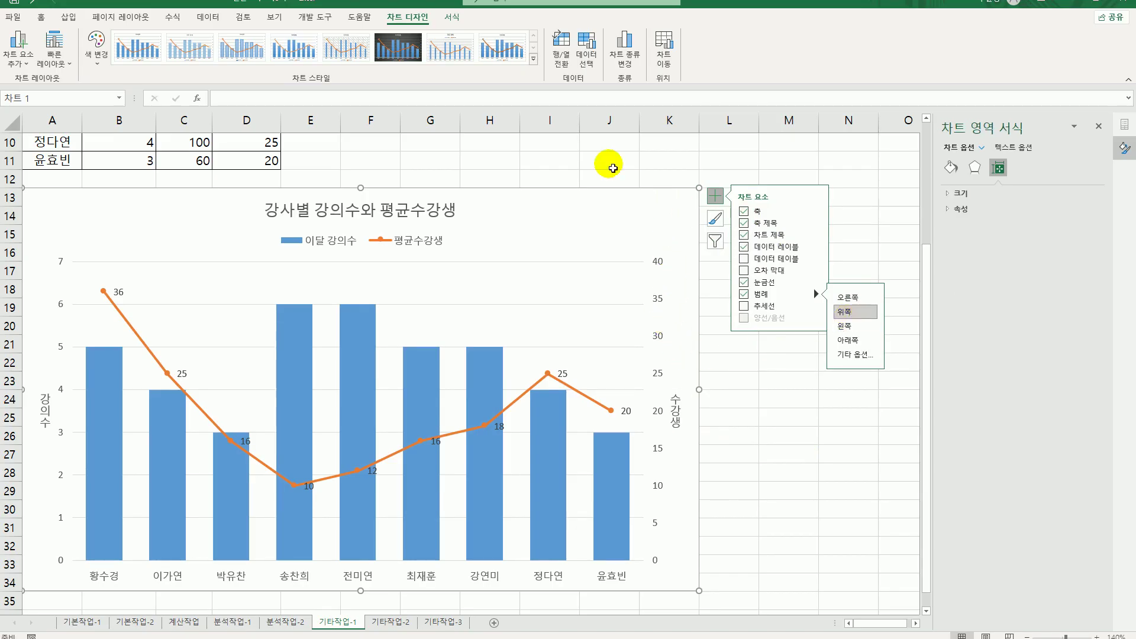
{"action": "left_click", "coordinate": [453, 17]}
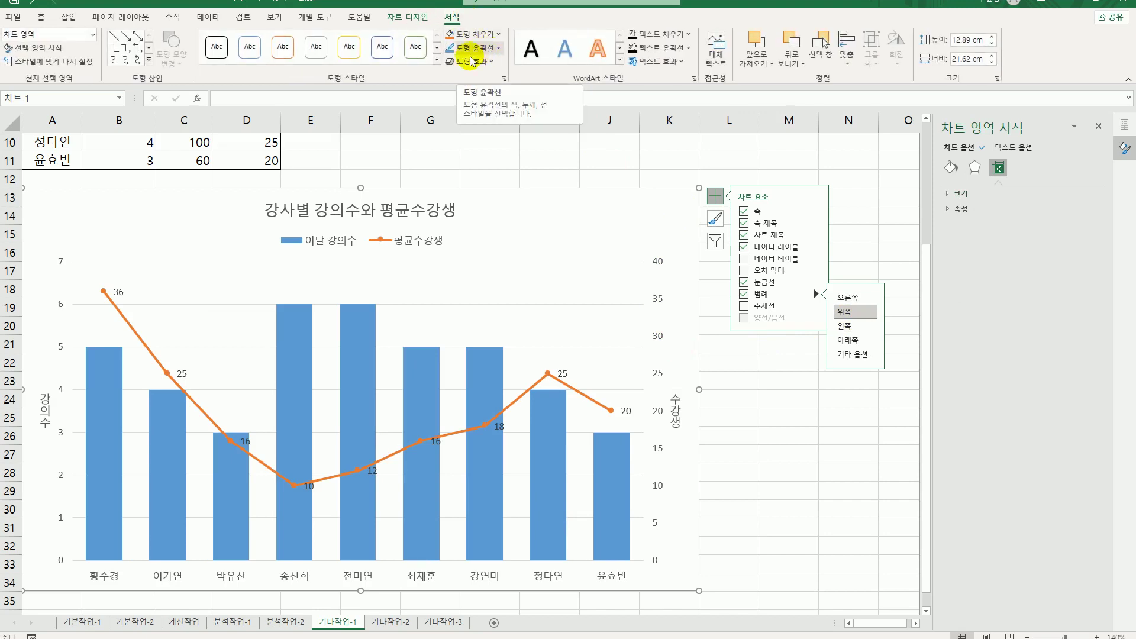
{"action": "left_click", "coordinate": [436, 60]}
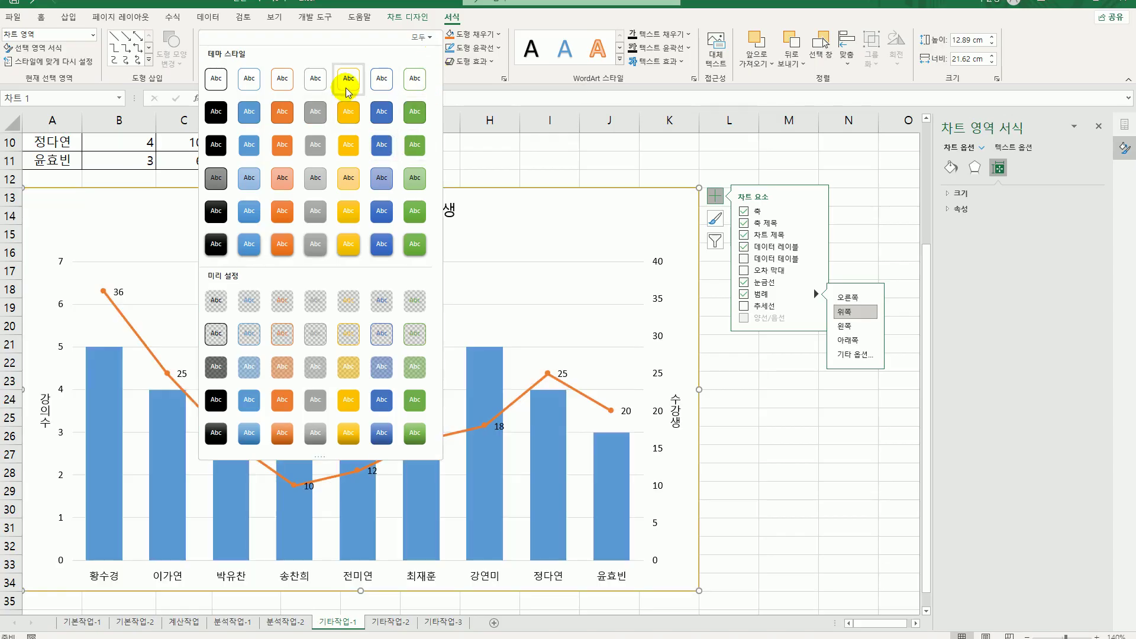
{"action": "left_click", "coordinate": [284, 87]}
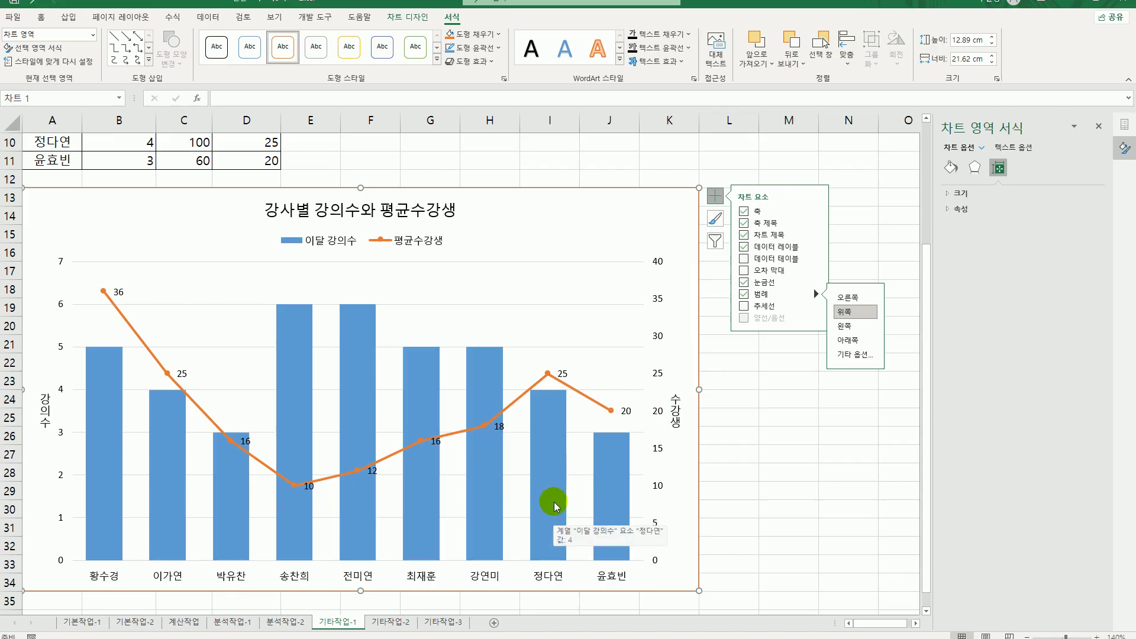
Copy the clip-art picture above the chart and paste it as the fill of the 이달 강의수 columns.
{"action": "scroll", "coordinate": [550, 499], "scroll_direction": "up", "scroll_amount": 3}
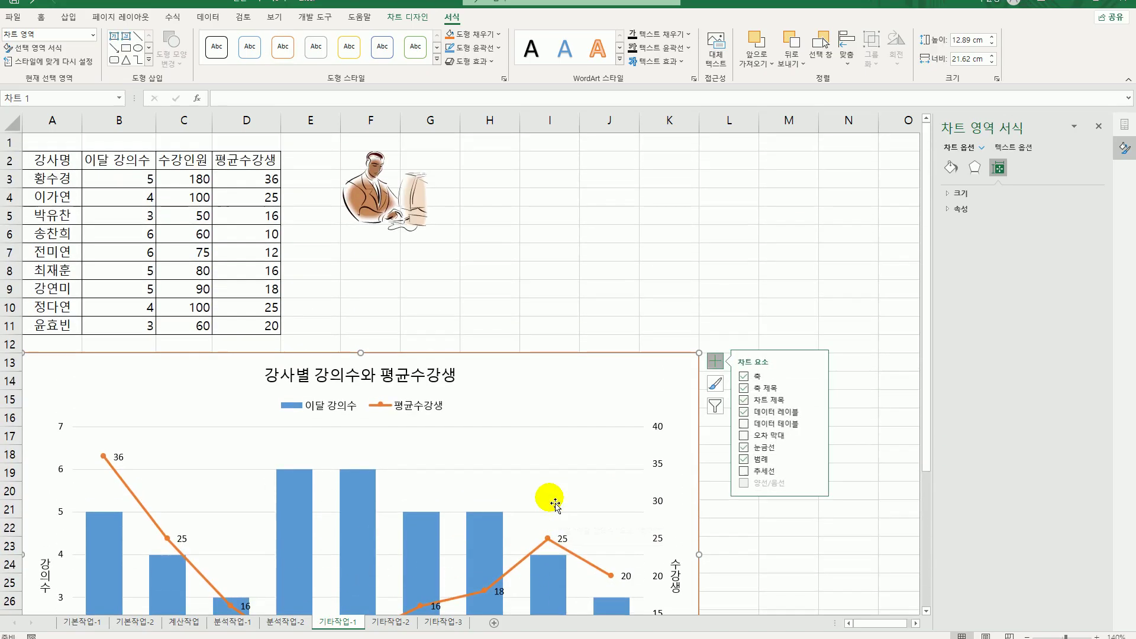
{"action": "left_click", "coordinate": [412, 204]}
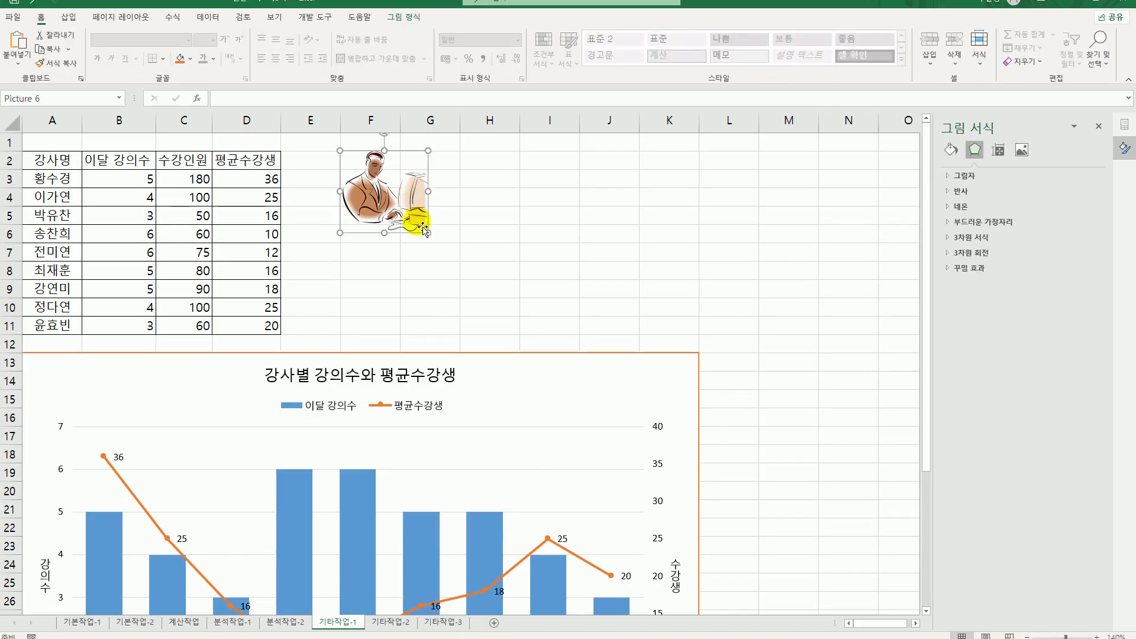
{"action": "scroll", "coordinate": [464, 355], "scroll_direction": "down", "scroll_amount": 3}
{"action": "left_click", "coordinate": [431, 375]}
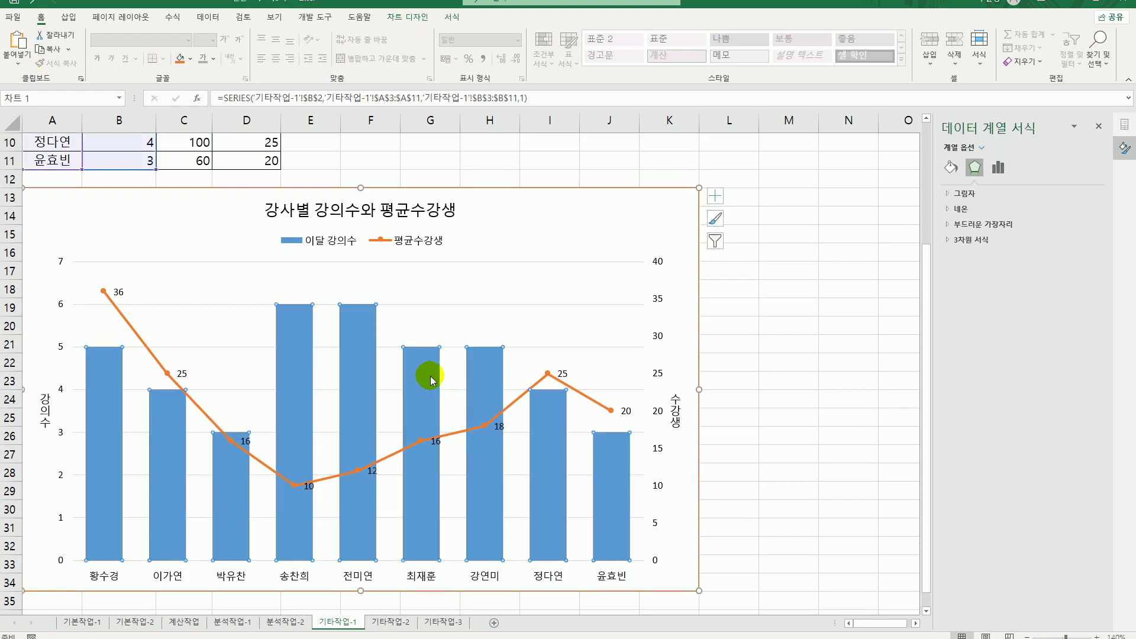
{"action": "key", "text": "ctrl+v"}
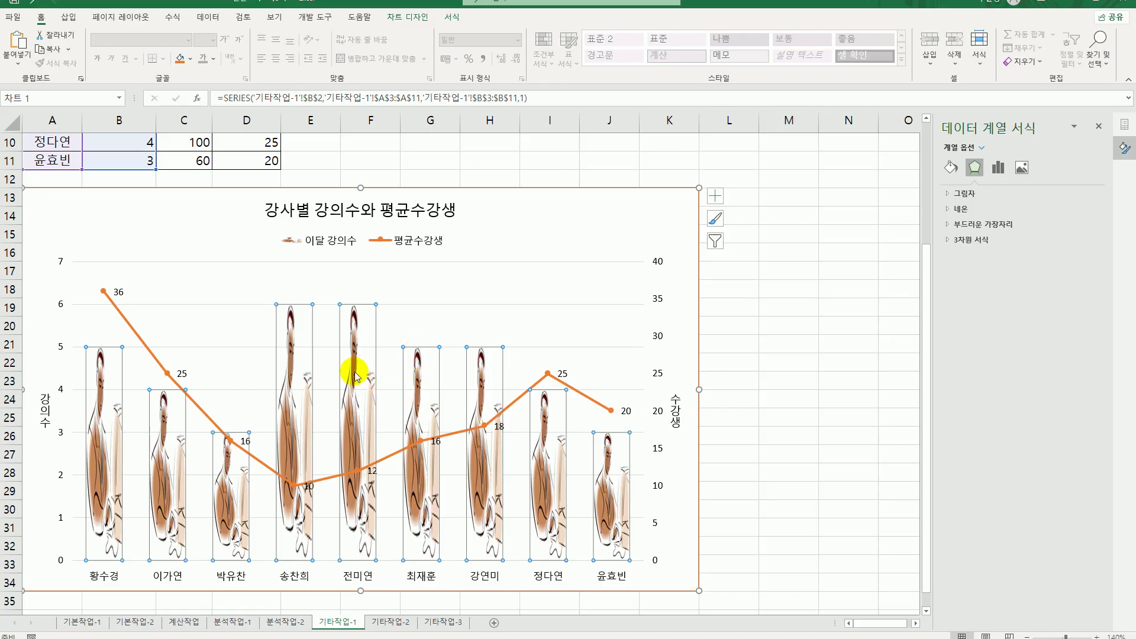
Change the picture fill of the 이달 강의수 series to 쌓기 and deselect the chart.
{"action": "mouse_move", "coordinate": [355, 378]}
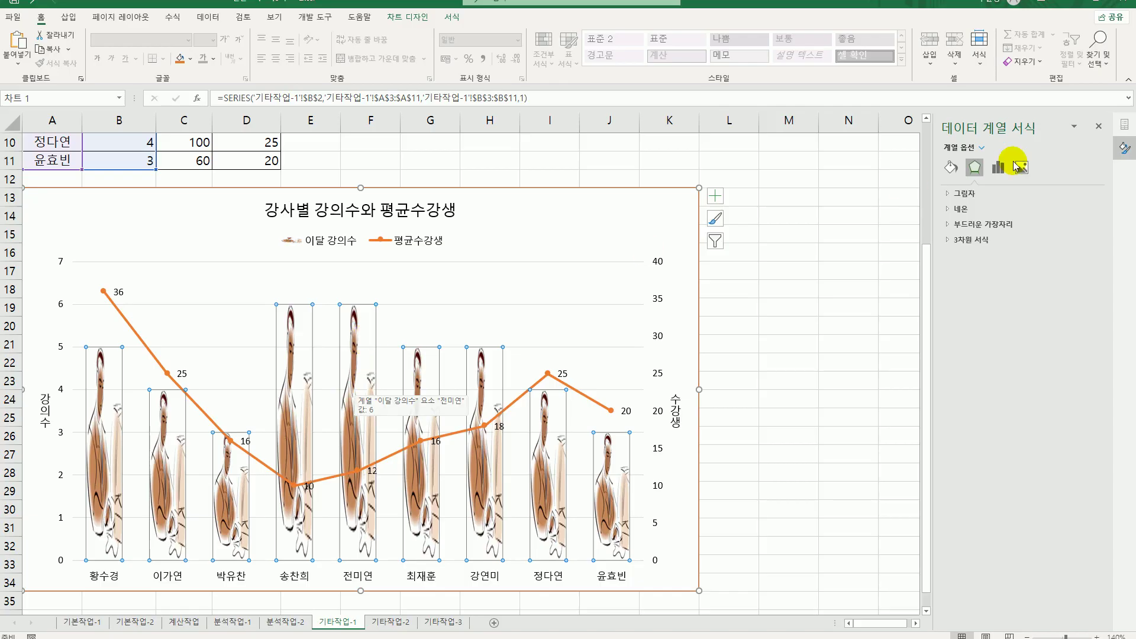
{"action": "left_click", "coordinate": [952, 171]}
{"action": "left_click", "coordinate": [962, 199]}
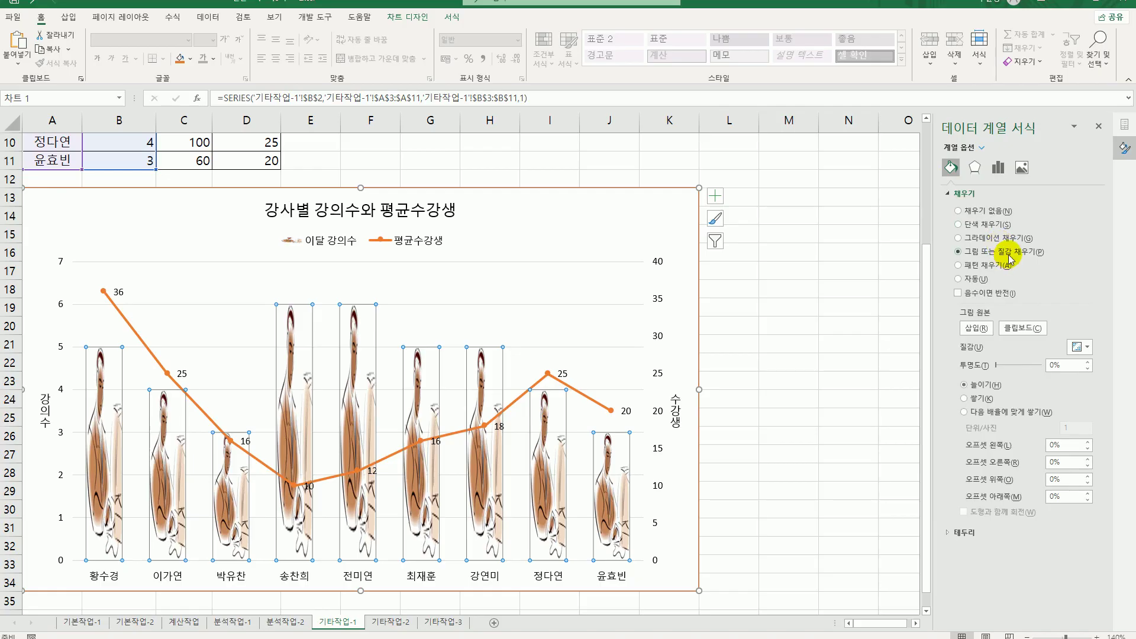
{"action": "left_click", "coordinate": [964, 398]}
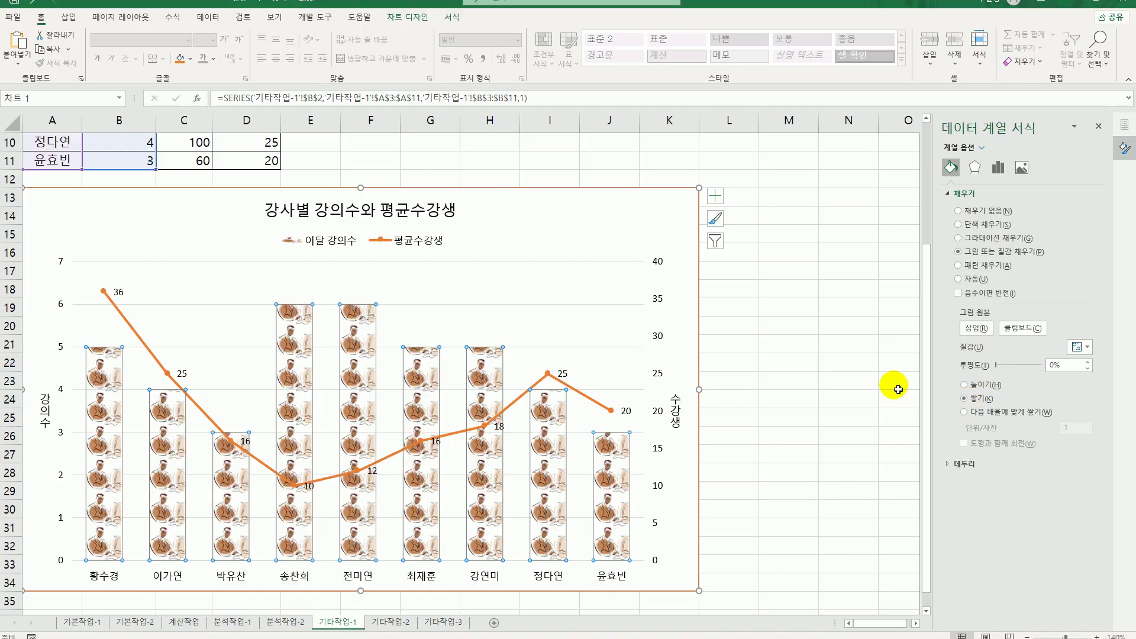
{"action": "left_click", "coordinate": [772, 459]}
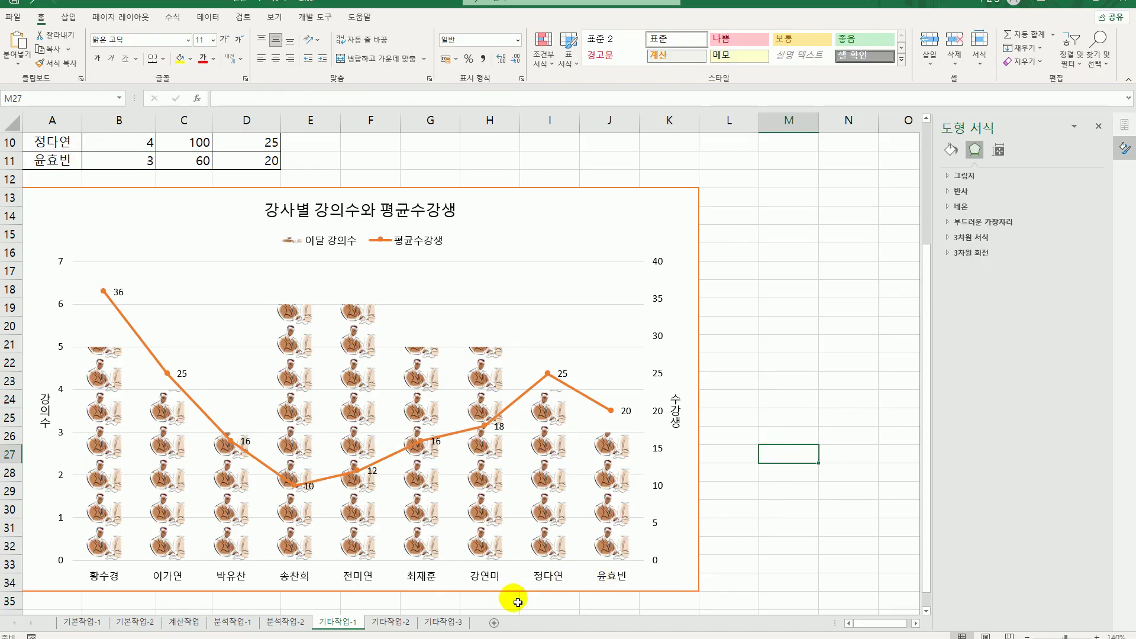
On the 기타작업-2 sheet, insert a form control button covering cells B2:C3.
{"action": "left_click", "coordinate": [391, 622]}
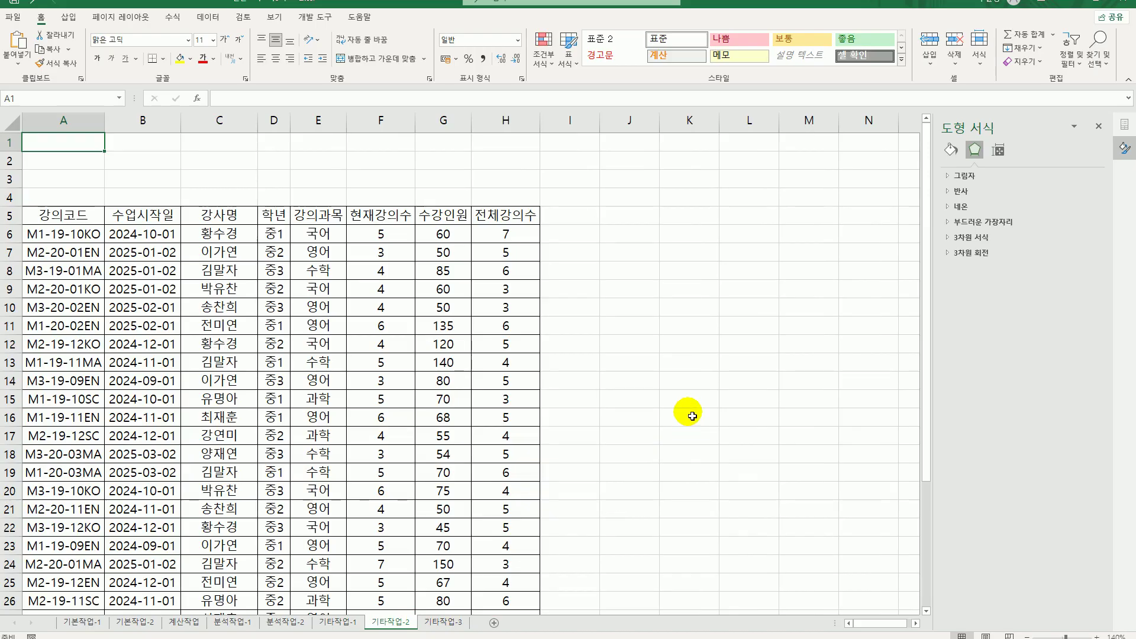
{"action": "left_click", "coordinate": [318, 17]}
{"action": "left_click", "coordinate": [242, 53]}
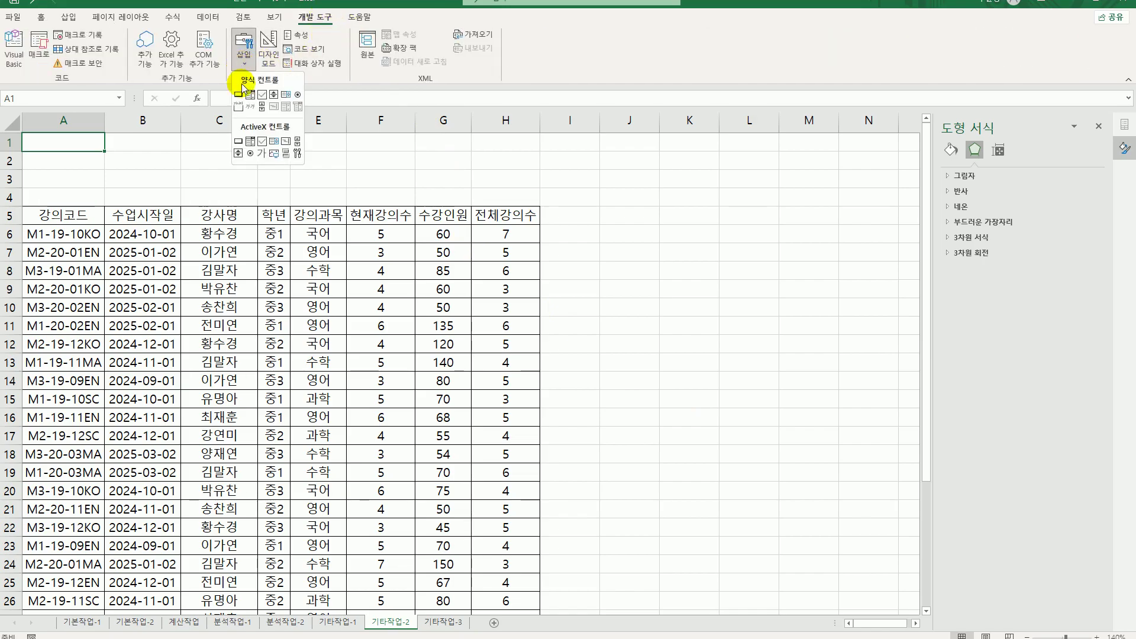
{"action": "left_click", "coordinate": [241, 99]}
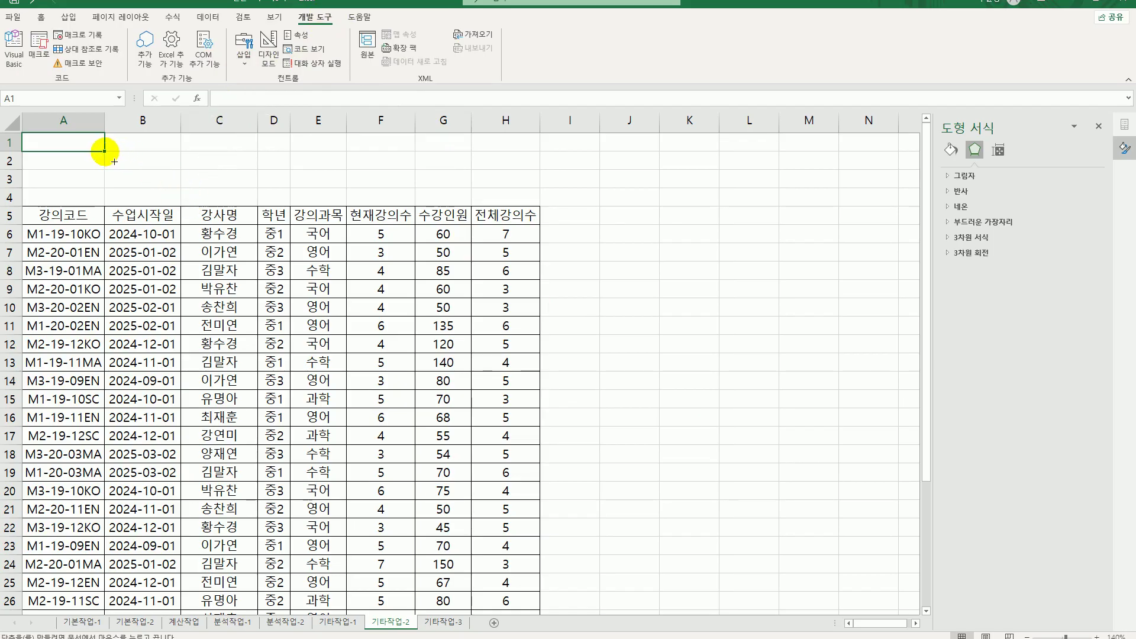
{"action": "left_click_drag", "start_coordinate": [114, 161], "coordinate": [238, 190]}
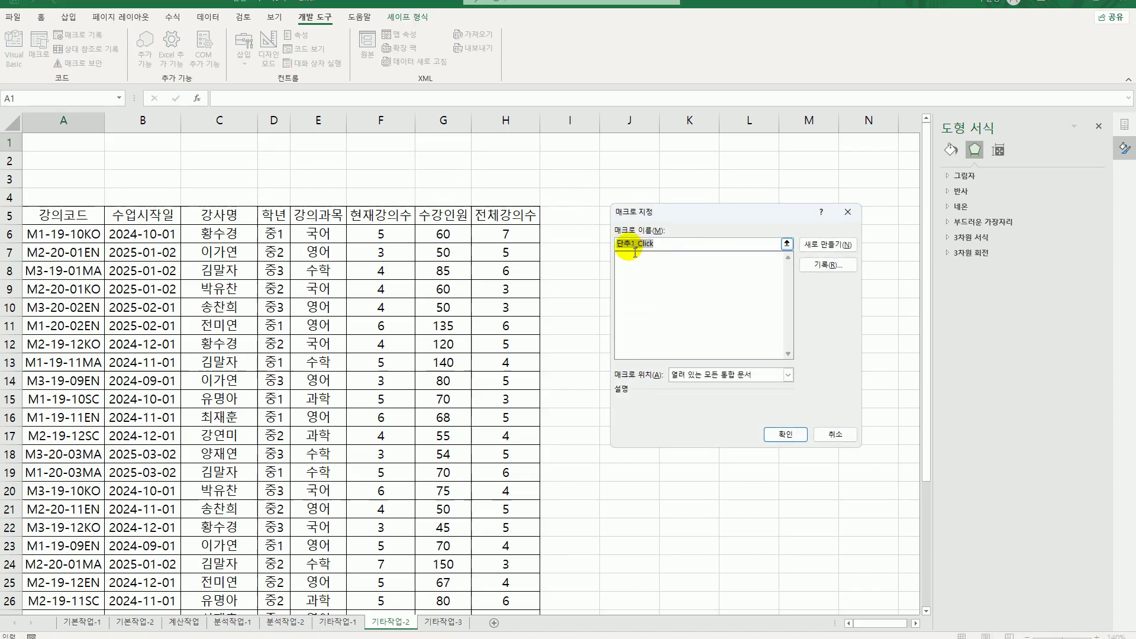
Name the macro for the new button 문자서식 and start recording it in the current workbook.
{"action": "type", "text": "문자서식"}
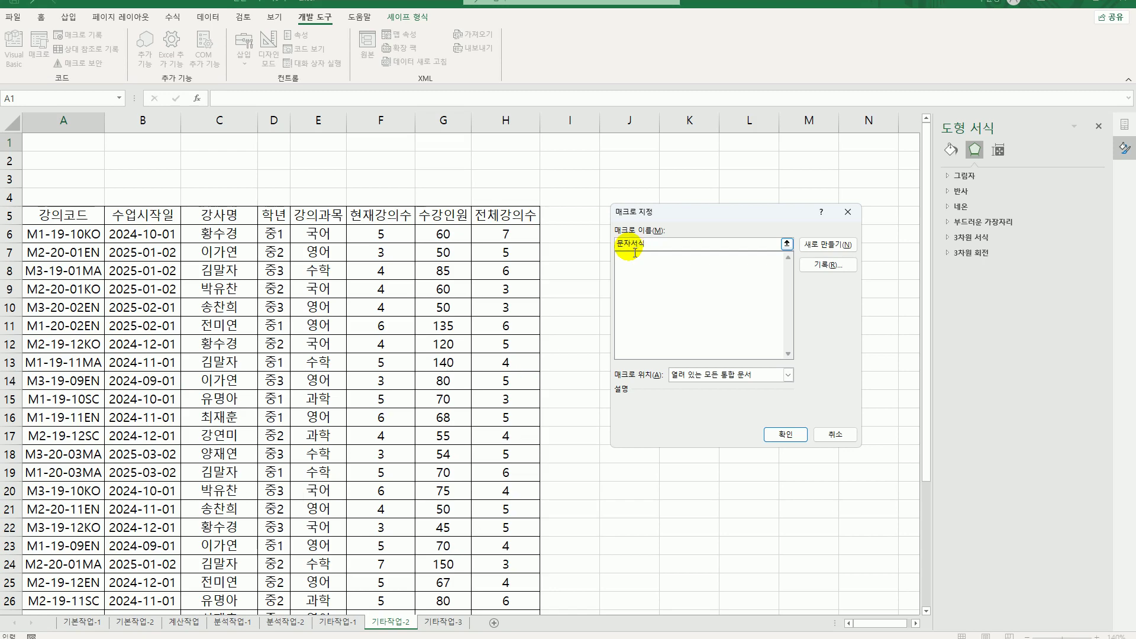
{"action": "left_click", "coordinate": [830, 265]}
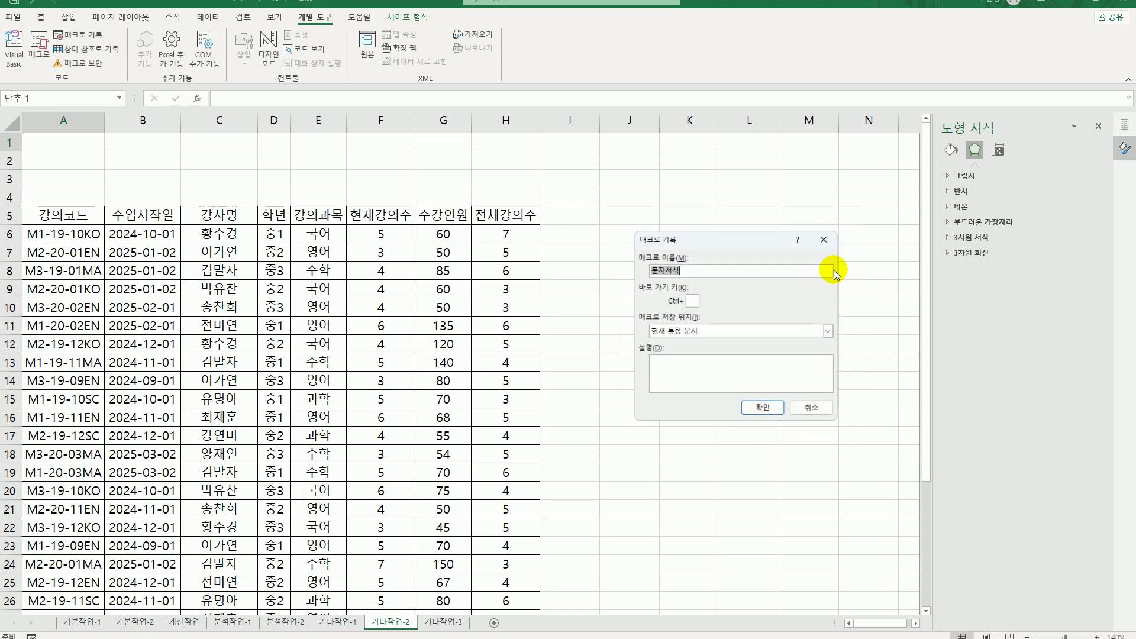
{"action": "left_click", "coordinate": [771, 409]}
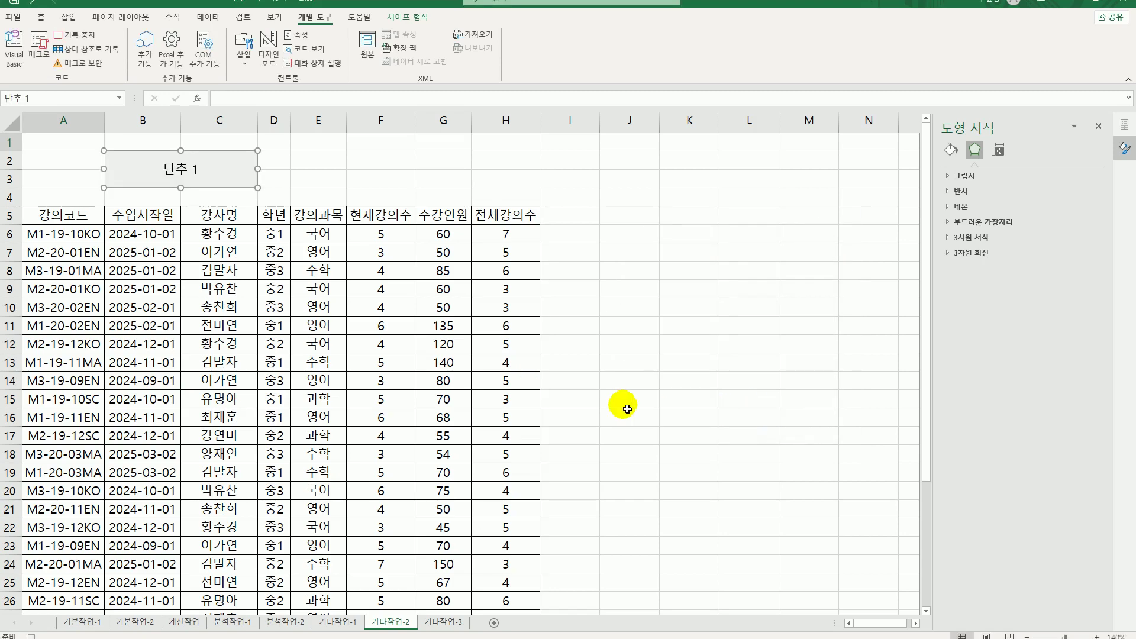
Apply the custom number format @ "강사" to the 강사명 cells C6:C35 and stop recording the macro.
{"action": "left_click_drag", "start_coordinate": [233, 234], "coordinate": [228, 585]}
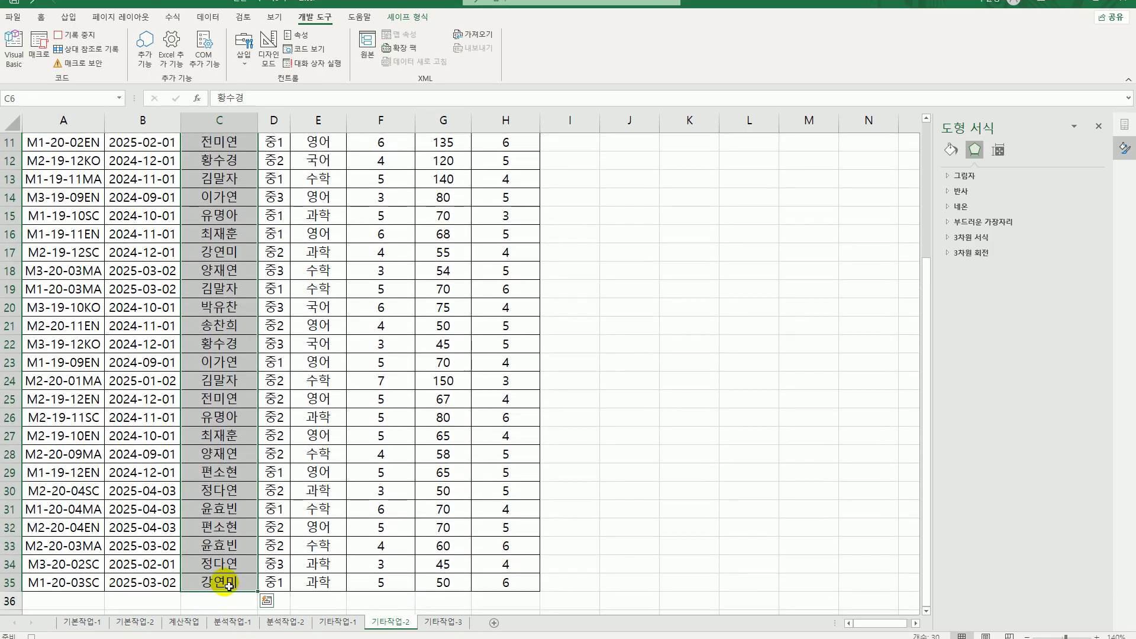
{"action": "key", "text": "ctrl+1"}
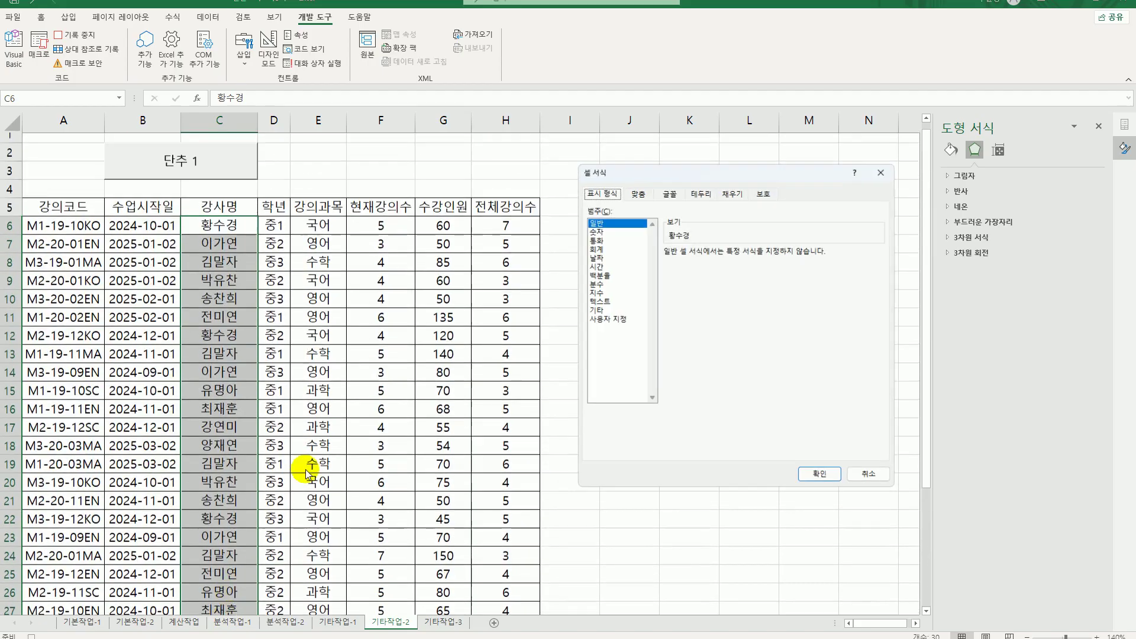
{"action": "left_click", "coordinate": [607, 319]}
{"action": "left_click_drag", "start_coordinate": [706, 264], "coordinate": [664, 262]}
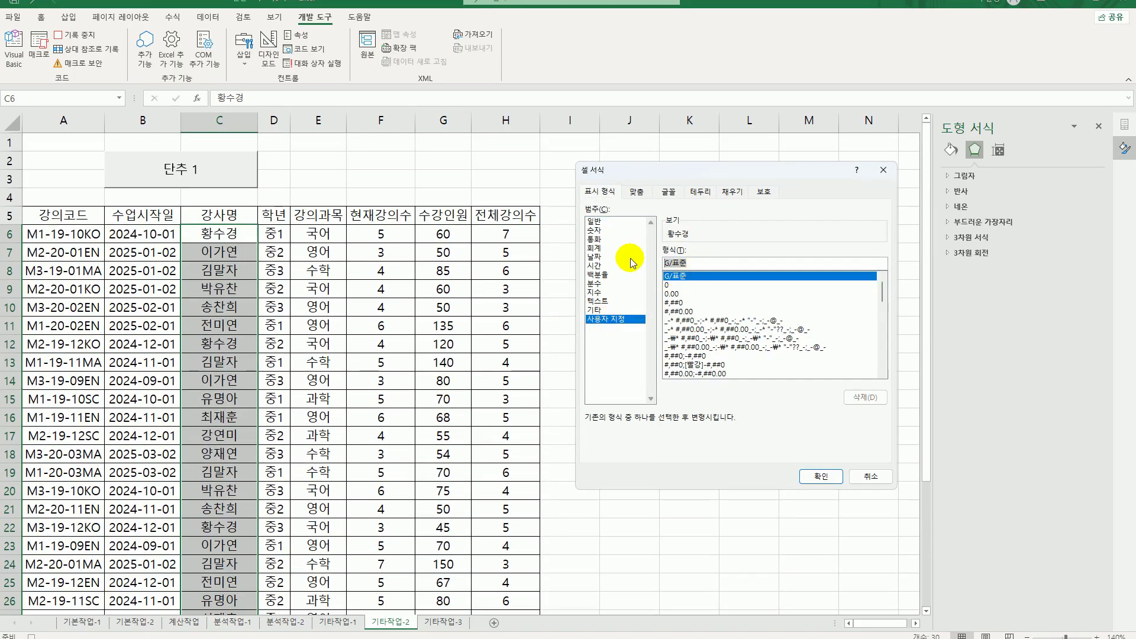
{"action": "type", "text": "@"}
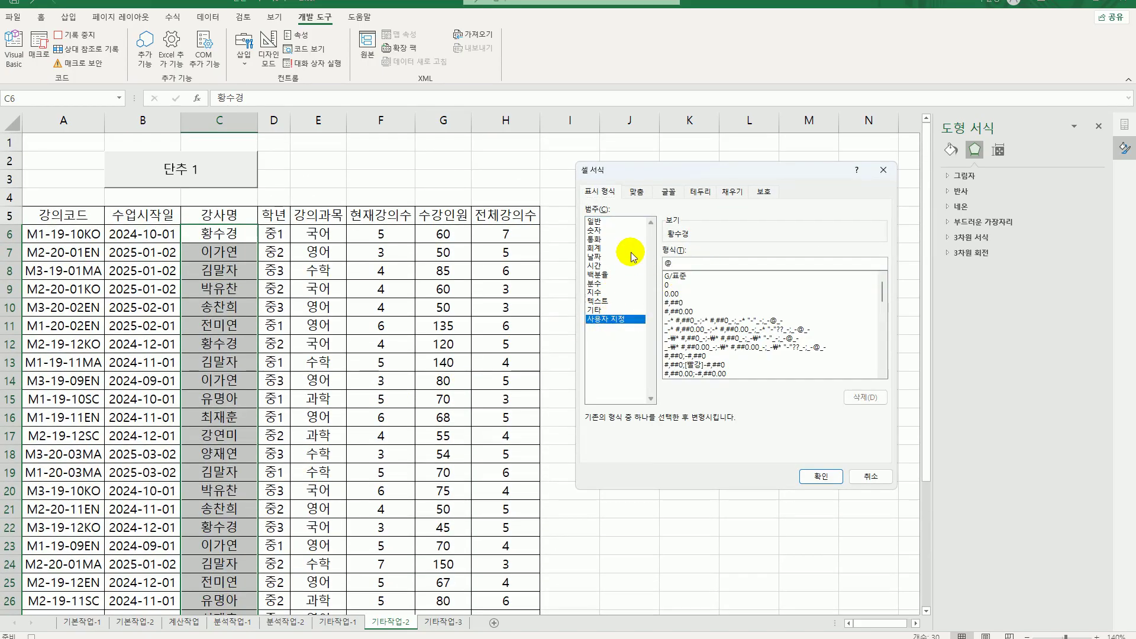
{"action": "type", "text": "\""}
{"action": "key", "text": "BackSpace"}
{"action": "type", "text": "\"강사\""}
{"action": "left_click", "coordinate": [823, 476]}
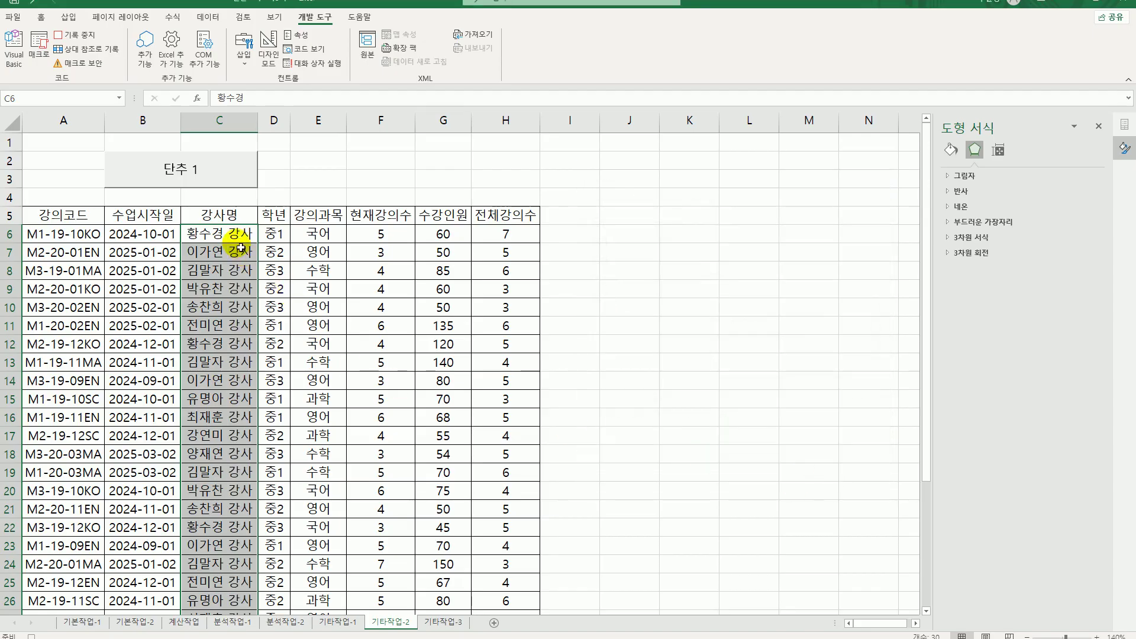
{"action": "left_click", "coordinate": [231, 233]}
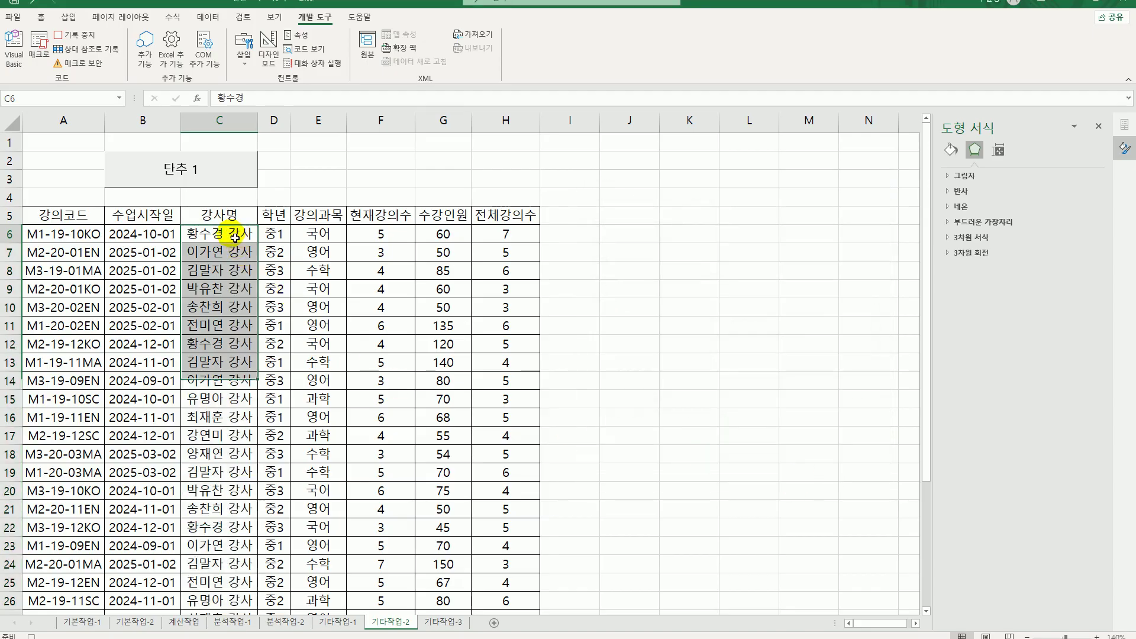
{"action": "left_click", "coordinate": [77, 35]}
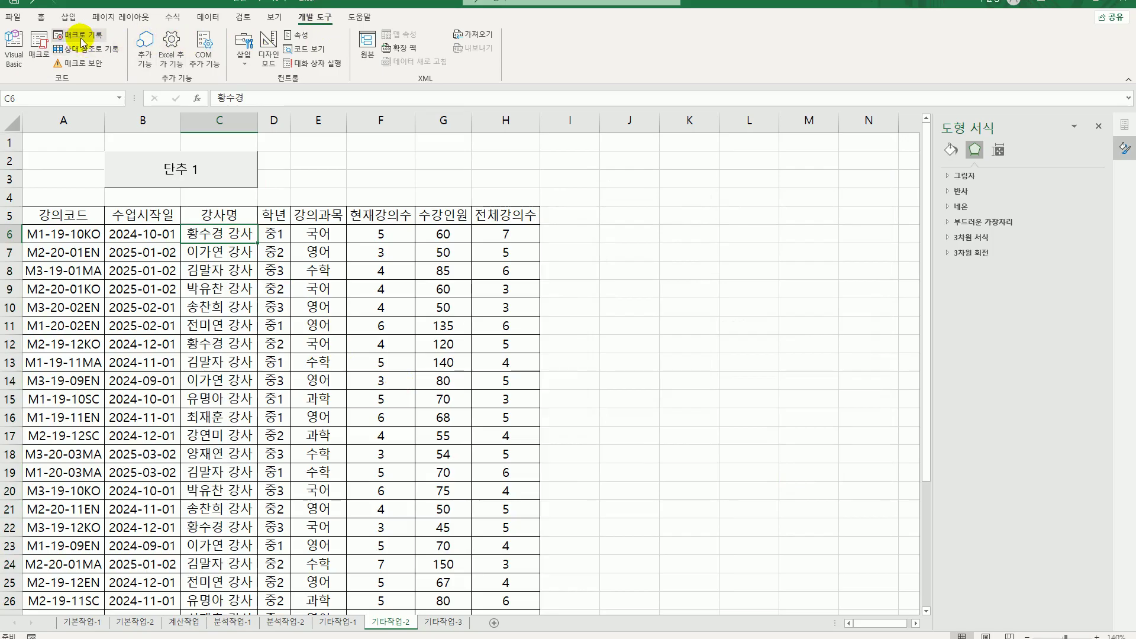
Change the caption of the button over B2:C3 to 문자서식, deselect it and close the shape formatting pane.
{"action": "right_click", "coordinate": [222, 180]}
{"action": "key", "text": "Escape"}
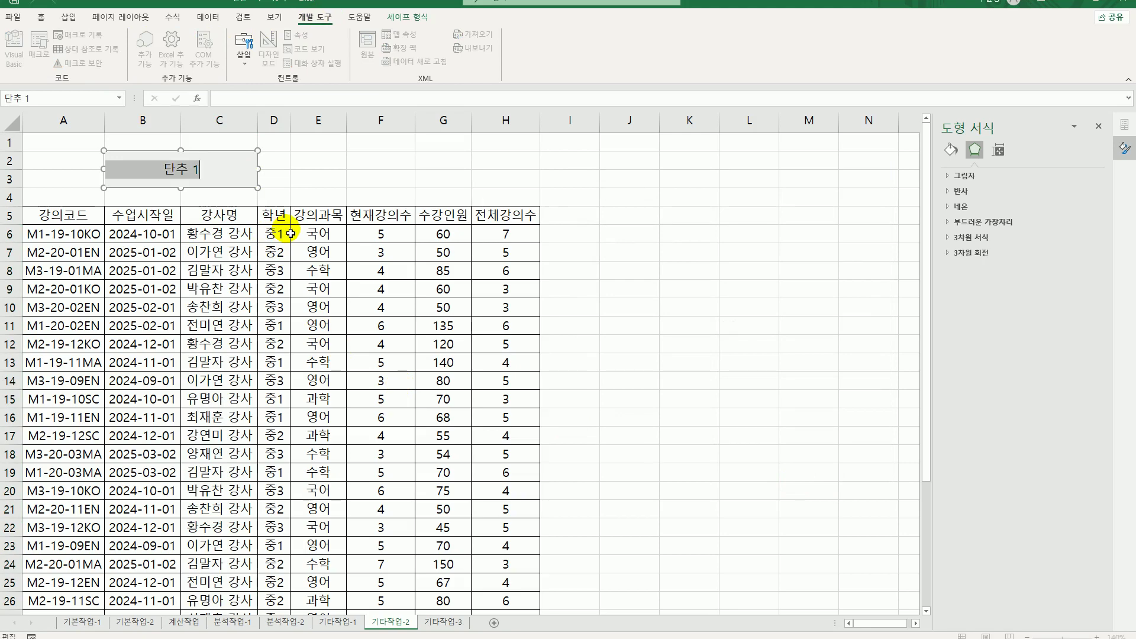
{"action": "type", "text": "문자"}
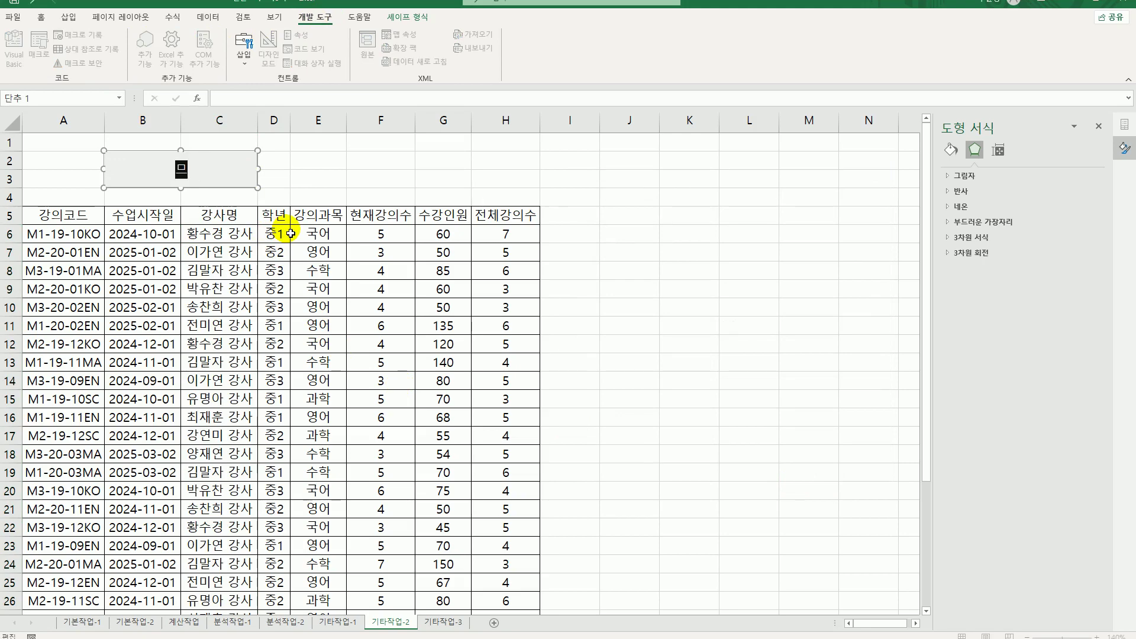
{"action": "type", "text": "서식"}
{"action": "left_click", "coordinate": [643, 222]}
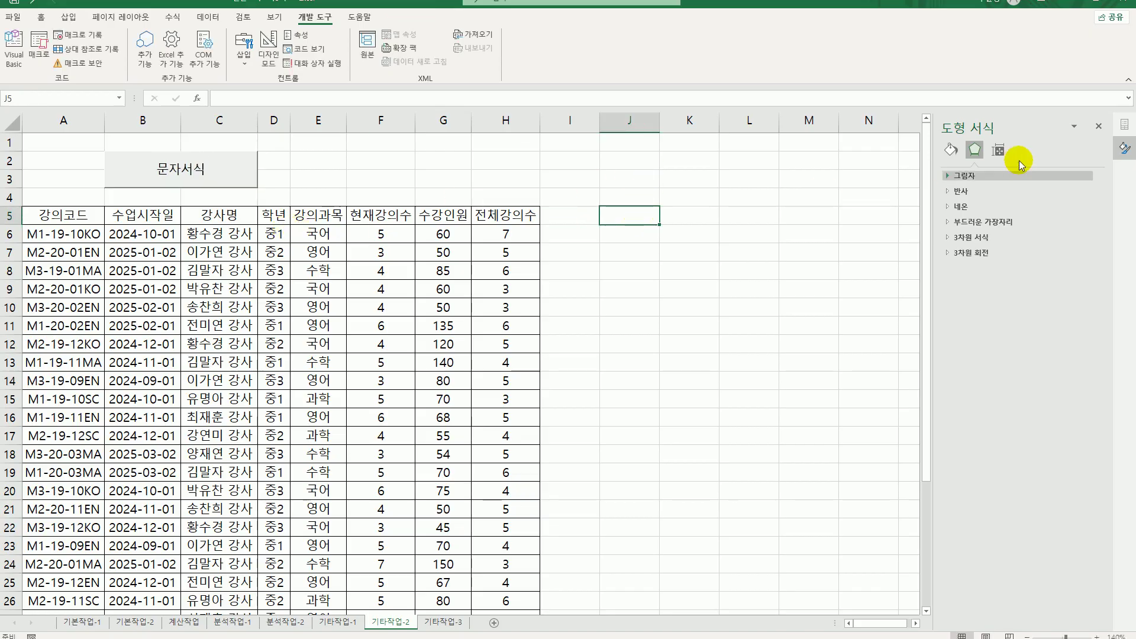
{"action": "left_click", "coordinate": [1099, 126]}
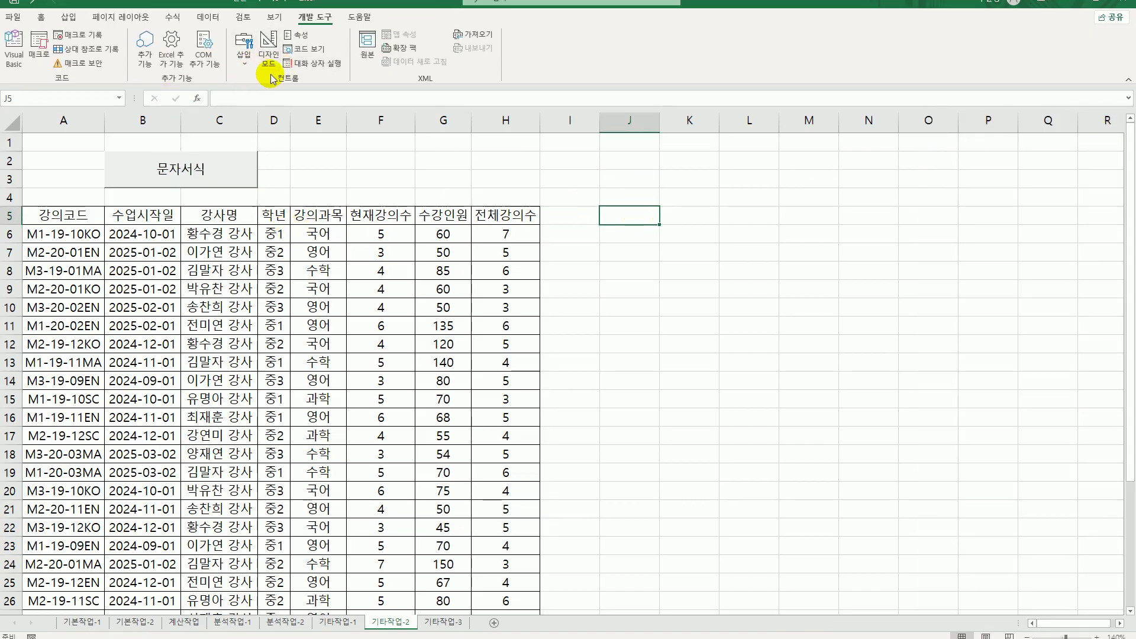
Insert a second form control button covering cells E2:F3.
{"action": "left_click", "coordinate": [243, 64]}
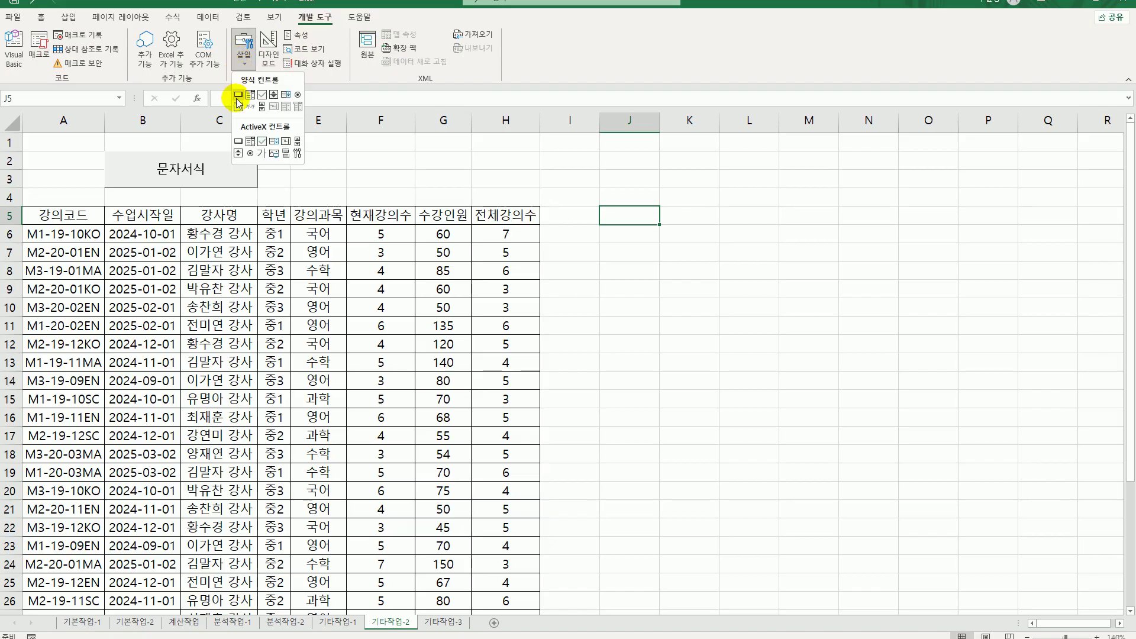
{"action": "left_click", "coordinate": [238, 95]}
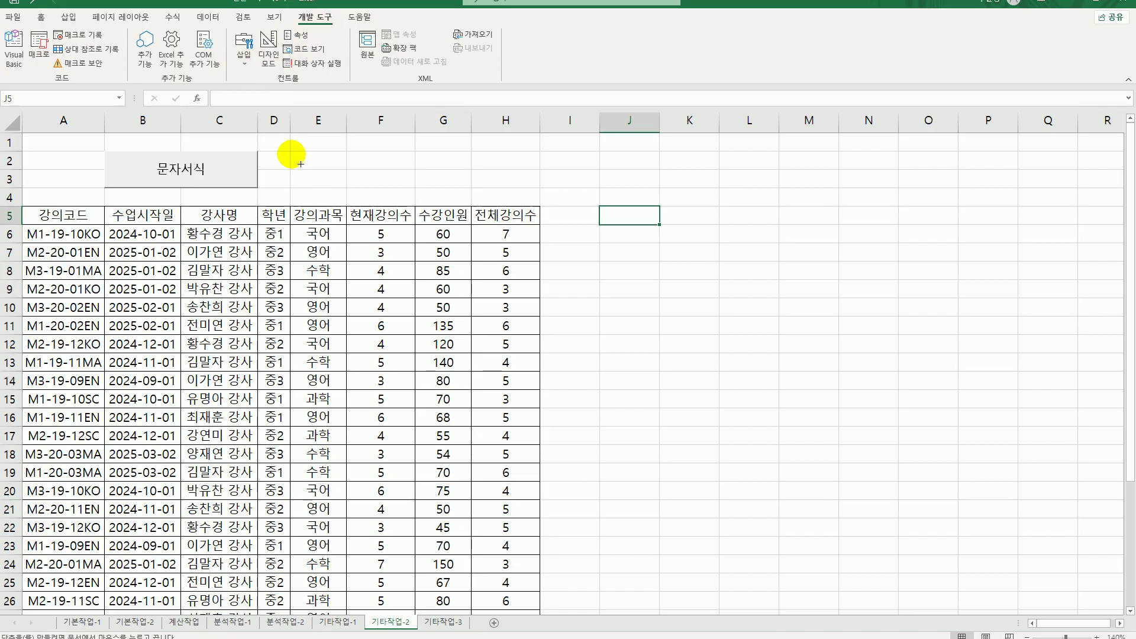
{"action": "left_click_drag", "start_coordinate": [300, 164], "coordinate": [390, 190]}
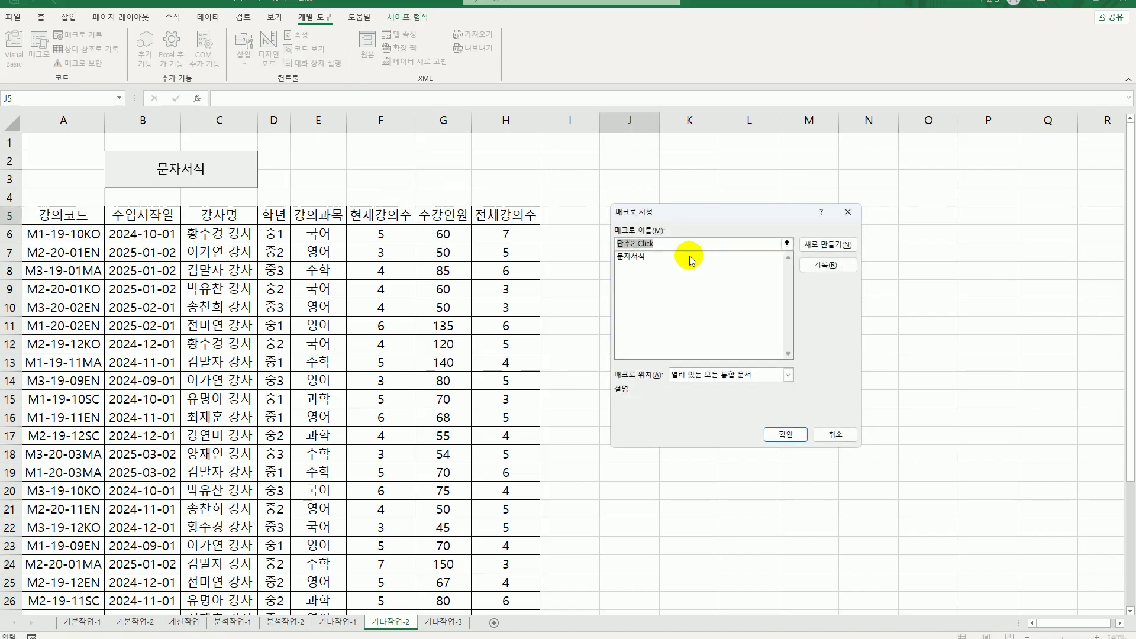
Name the macro for the second button 숫자서식 and start recording it.
{"action": "type", "text": "숫자"}
{"action": "key", "text": "BackSpace"}
{"action": "key", "text": "BackSpace"}
{"action": "key", "text": "BackSpace"}
{"action": "type", "text": "수숫자서식"}
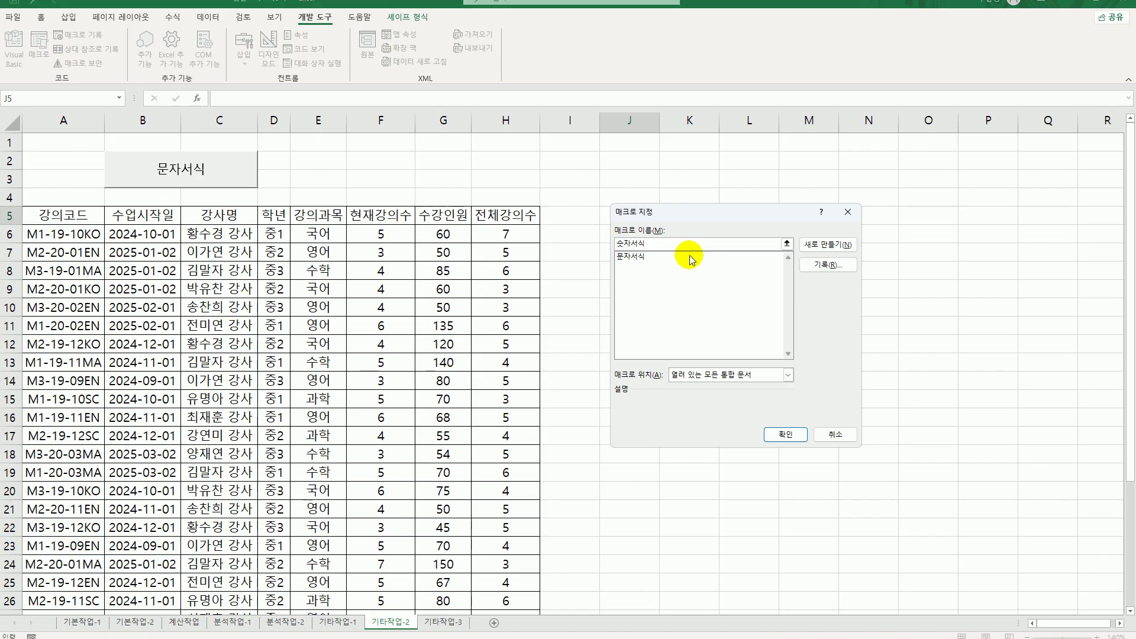
{"action": "left_click", "coordinate": [822, 265]}
{"action": "left_click", "coordinate": [768, 416]}
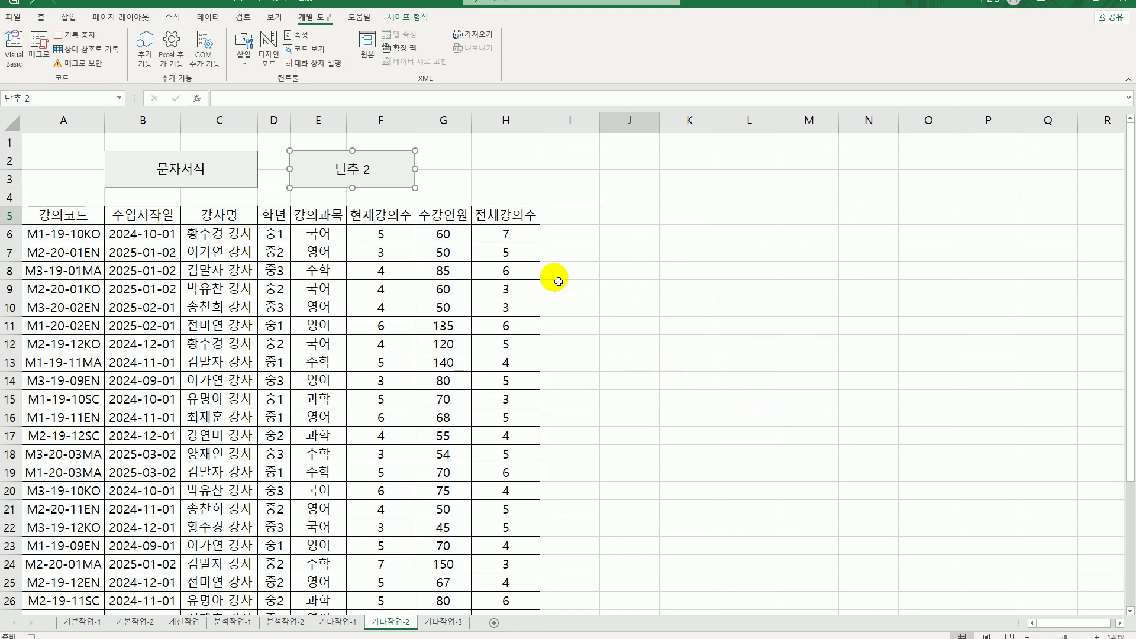
For the 수강인원 cells G6:G35, enter [파랑][>=100]0"명" as the first section of a custom number format.
{"action": "left_click_drag", "start_coordinate": [443, 234], "coordinate": [465, 582]}
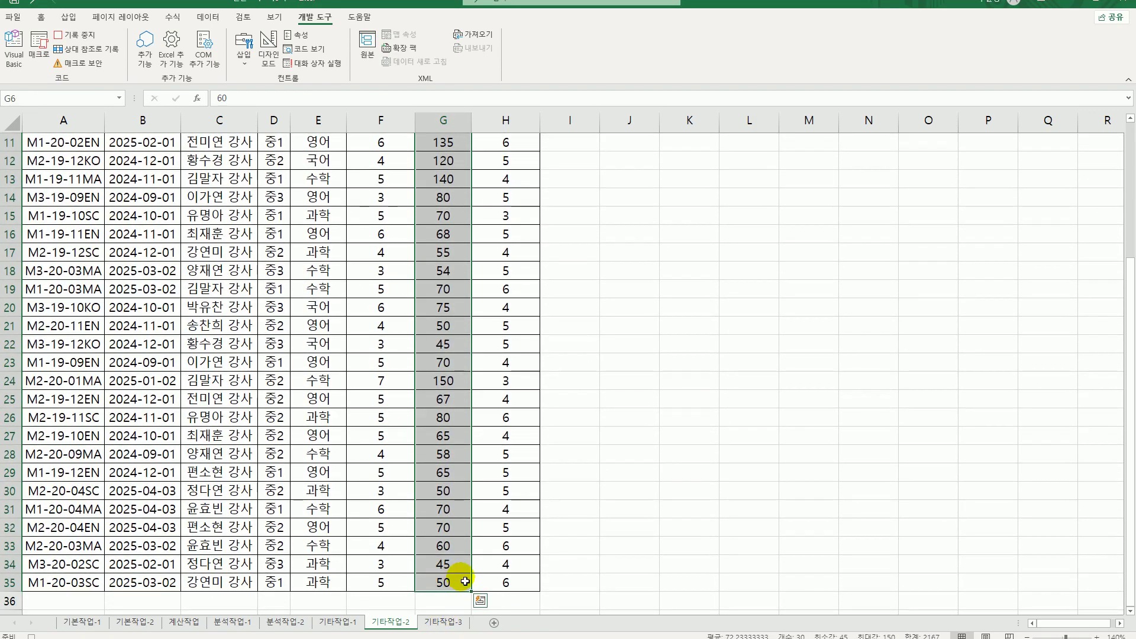
{"action": "key", "text": "ctrl+1"}
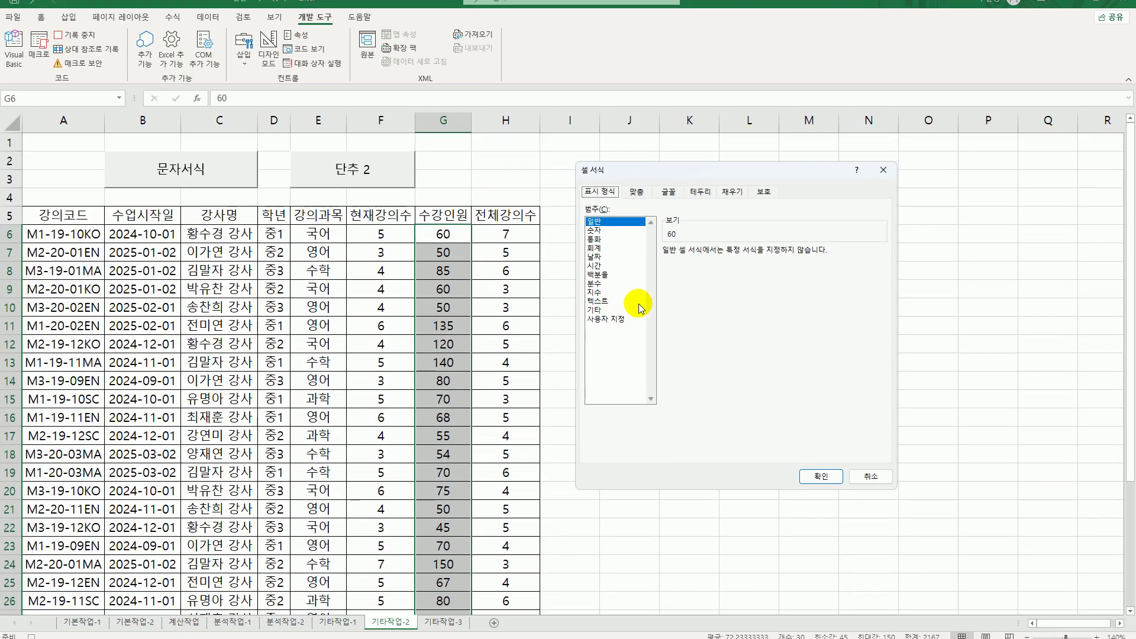
{"action": "left_click", "coordinate": [605, 319]}
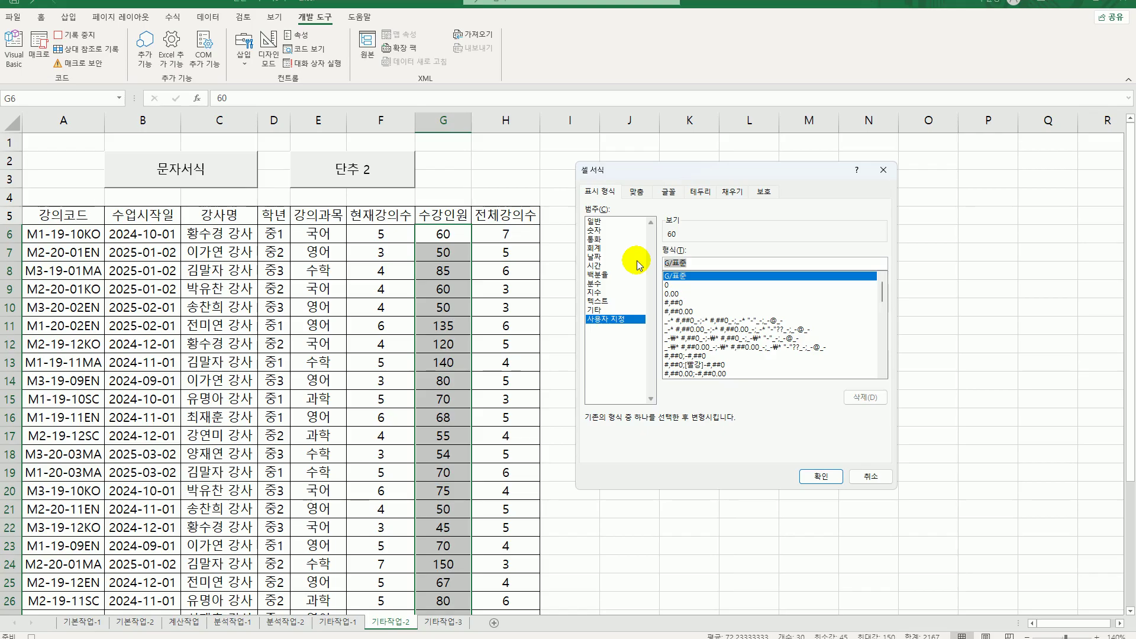
{"action": "type", "text": "[vkf"}
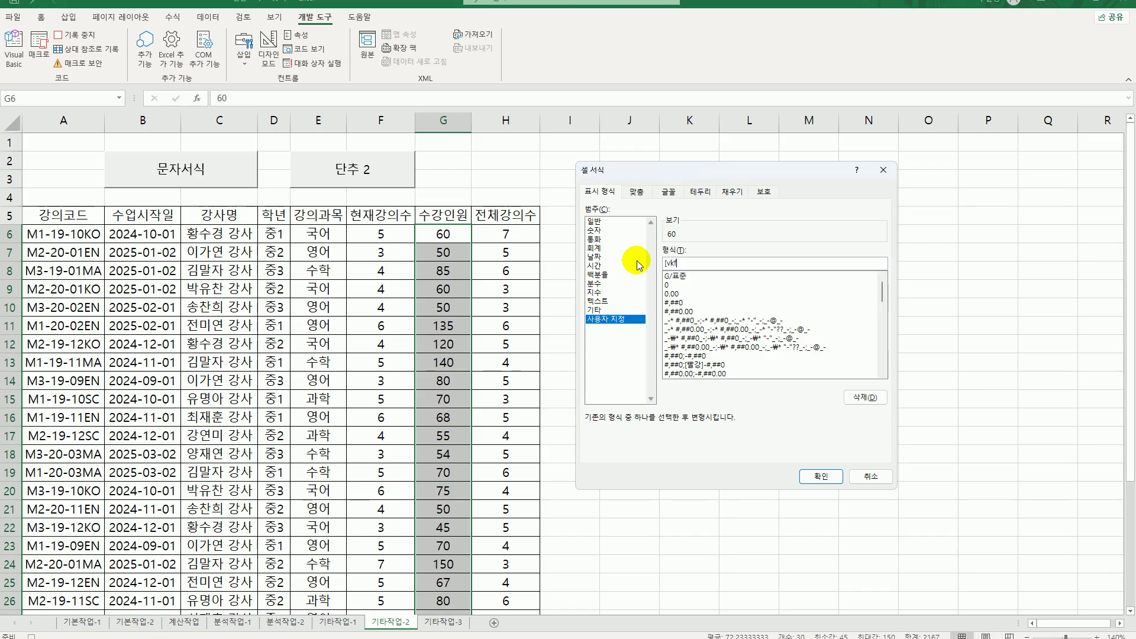
{"action": "key", "text": "BackSpace"}
{"action": "key", "text": "BackSpace"}
{"action": "type", "text": "파랑][>=100]"}
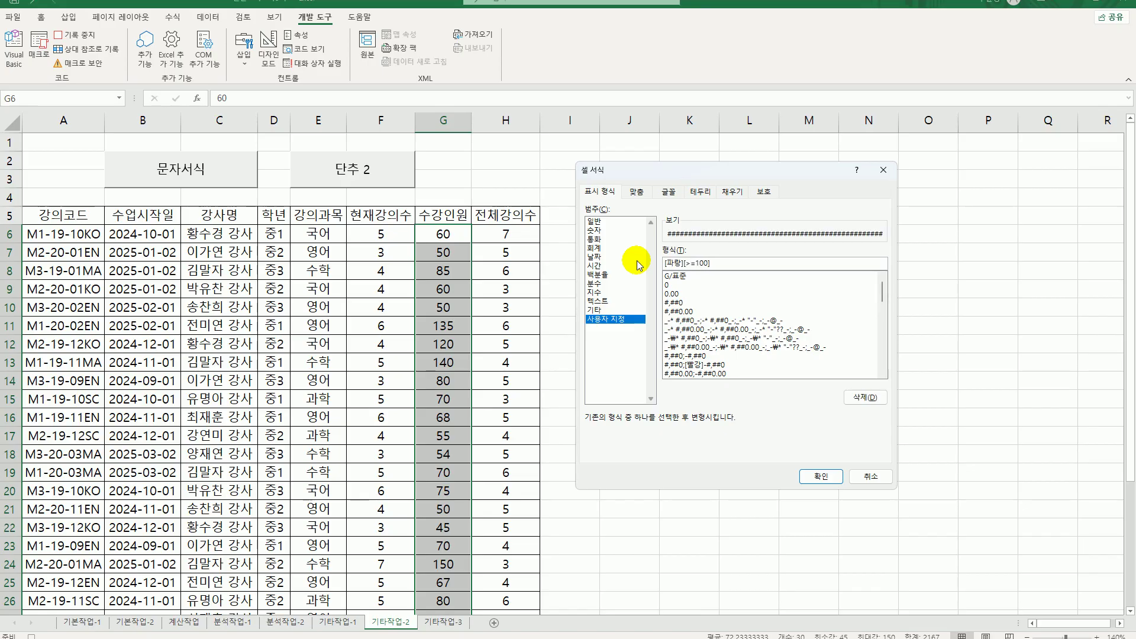
{"action": "type", "text": "0\"au"}
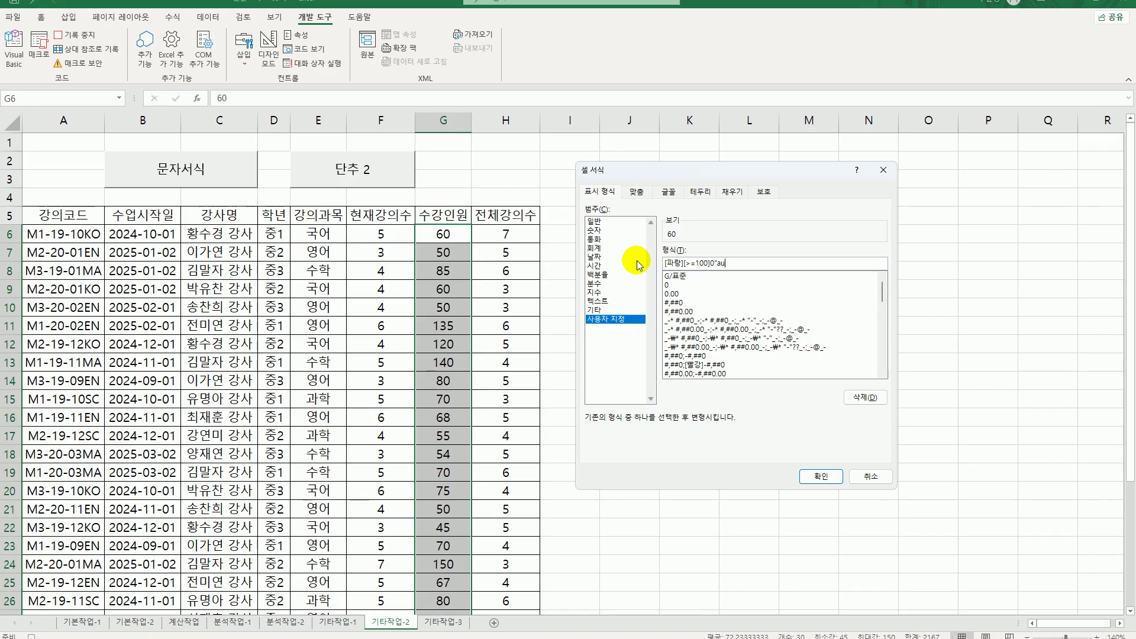
{"action": "key", "text": "BackSpace"}
{"action": "key", "text": "BackSpace"}
{"action": "type", "text": "명"}
{"action": "type", "text": "\""}
Add ;[빨강][<=50]0"명"; as the second section of the custom number format.
{"action": "type", "text": ";["}
{"action": "type", "text": "ㅃ"}
{"action": "type", "text": "빨강]"}
{"action": "type", "text": "[<=50"}
{"action": "type", "text": "]"}
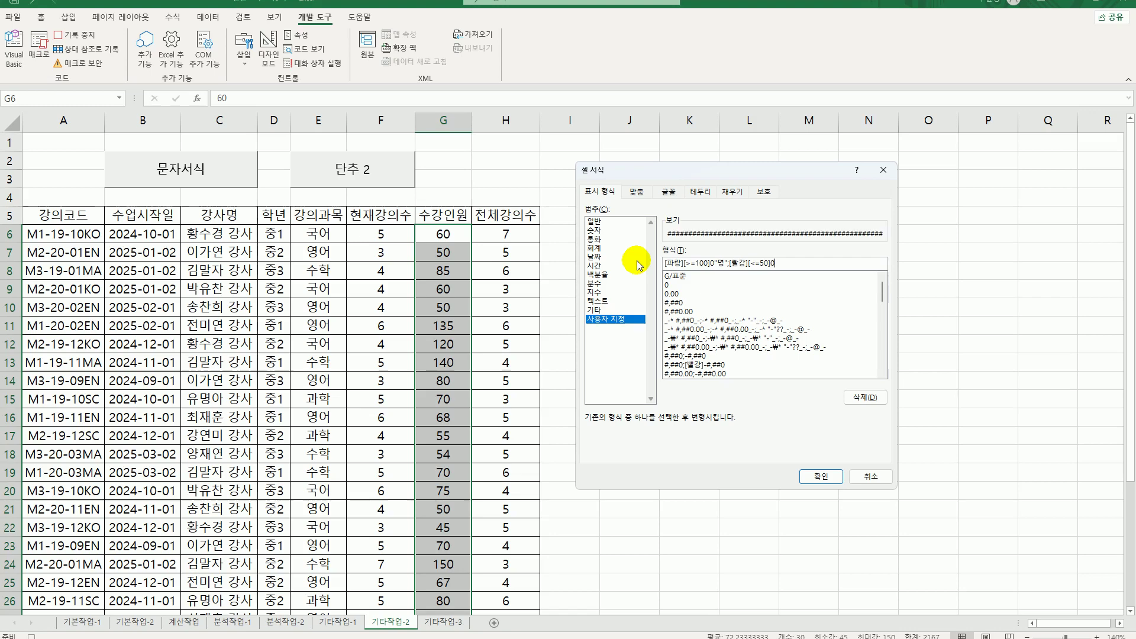
{"action": "type", "text": "0\""}
{"action": "key", "text": "BackSpace"}
{"action": "key", "text": "BackSpace"}
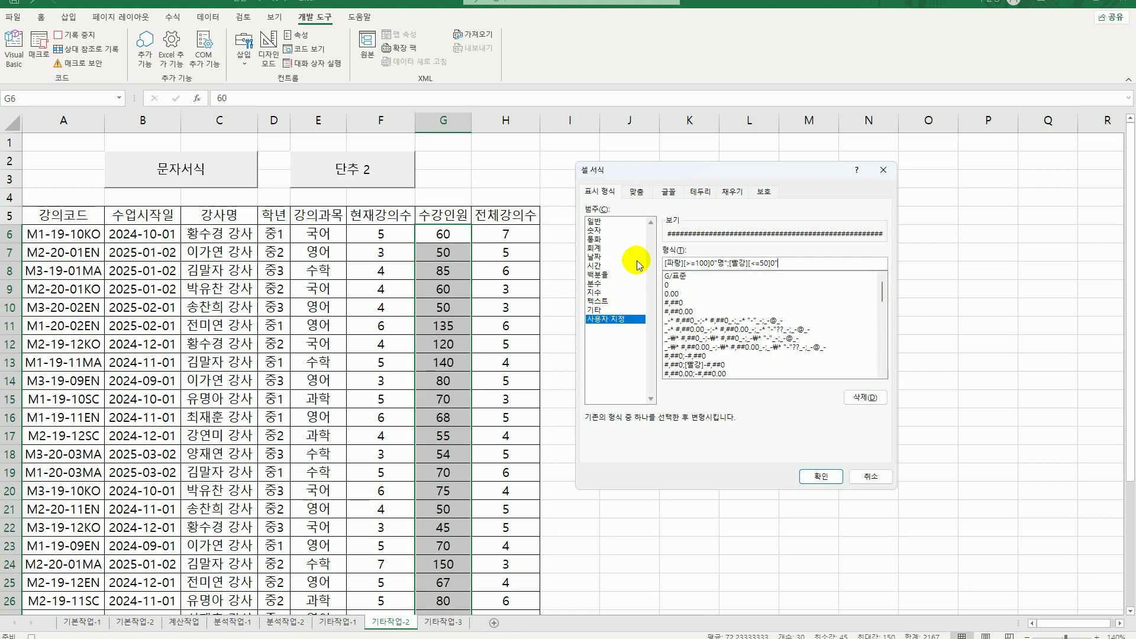
{"action": "type", "text": "명\";"}
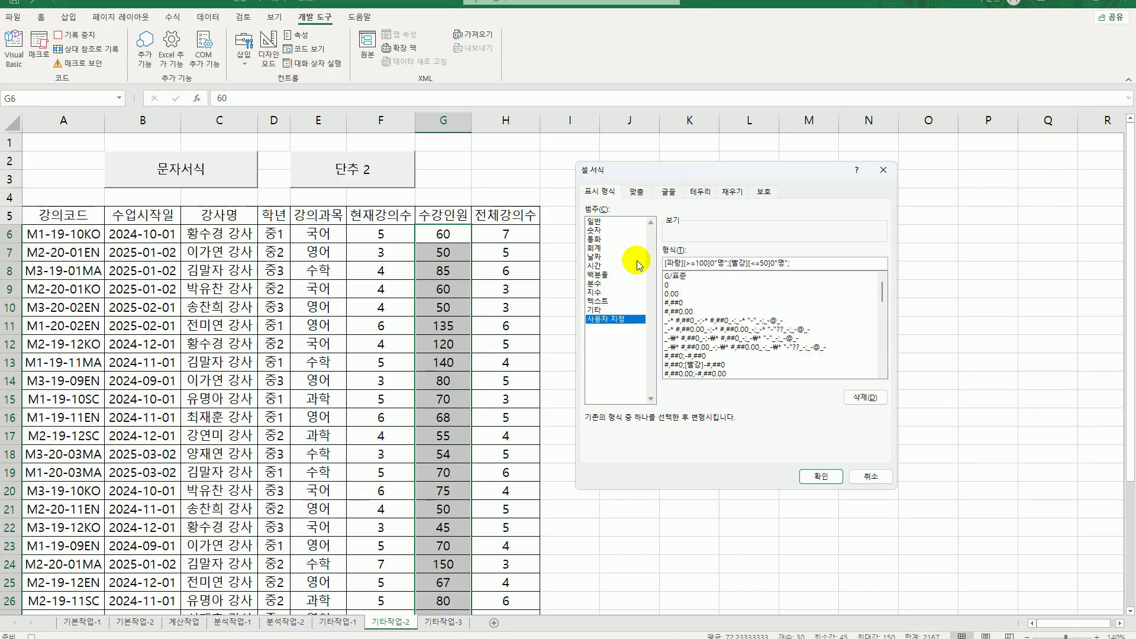
Finish the custom format with the section 0"명", apply it to the 수강인원 cells and stop recording the macro.
{"action": "type", "text": "0"}
{"action": "type", "text": "\"ㅁ"}
{"action": "type", "text": "\"명"}
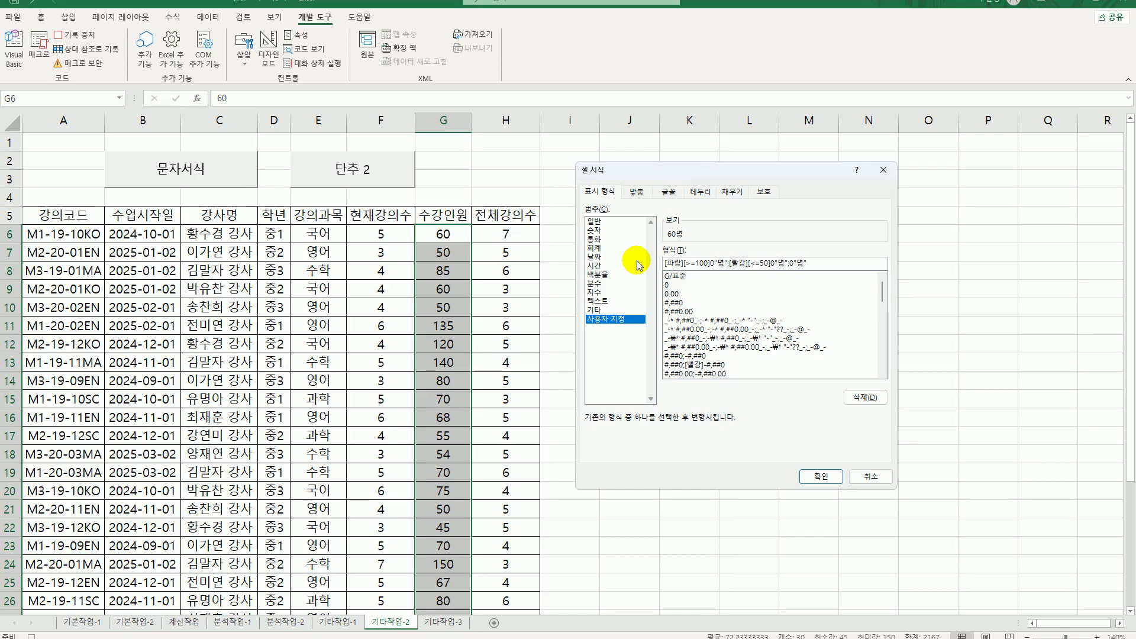
{"action": "left_click", "coordinate": [820, 476]}
{"action": "left_click", "coordinate": [446, 243]}
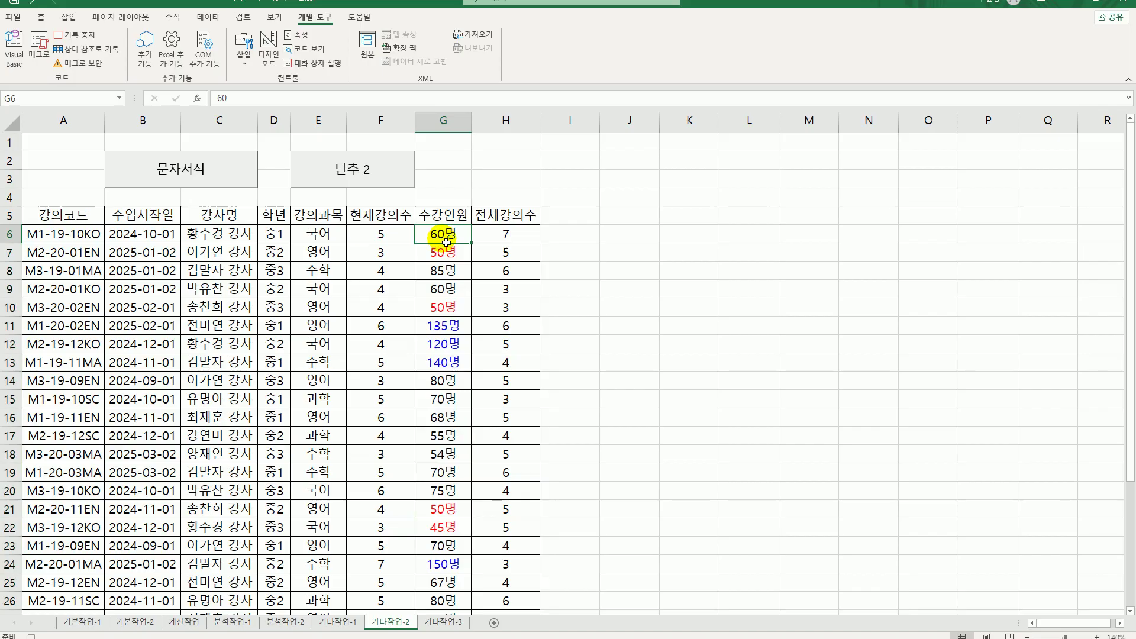
{"action": "left_click", "coordinate": [66, 36]}
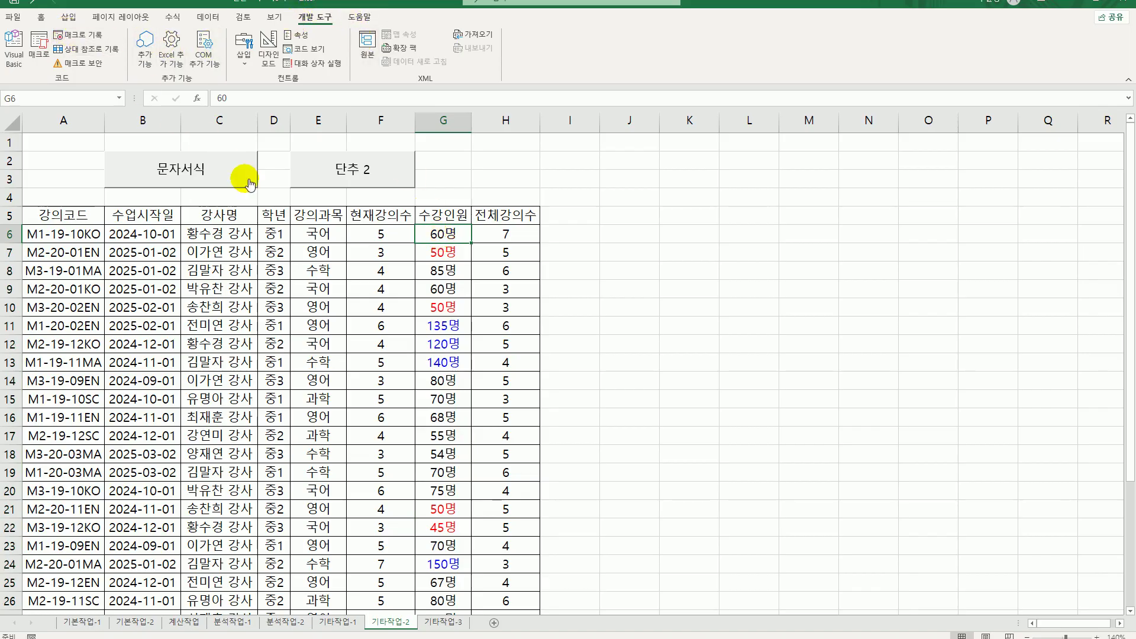
Change the second button's label to 숫자서식.
{"action": "right_click", "coordinate": [361, 177]}
{"action": "left_click", "coordinate": [402, 225]}
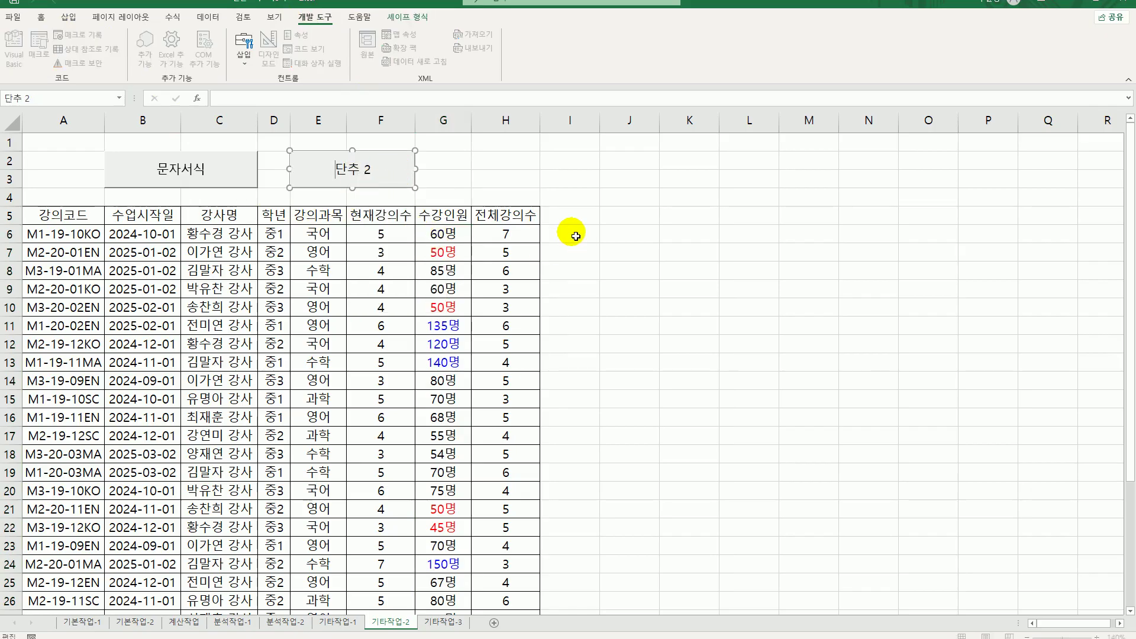
{"action": "key", "text": "ctrl+a"}
{"action": "type", "text": "숫자서식"}
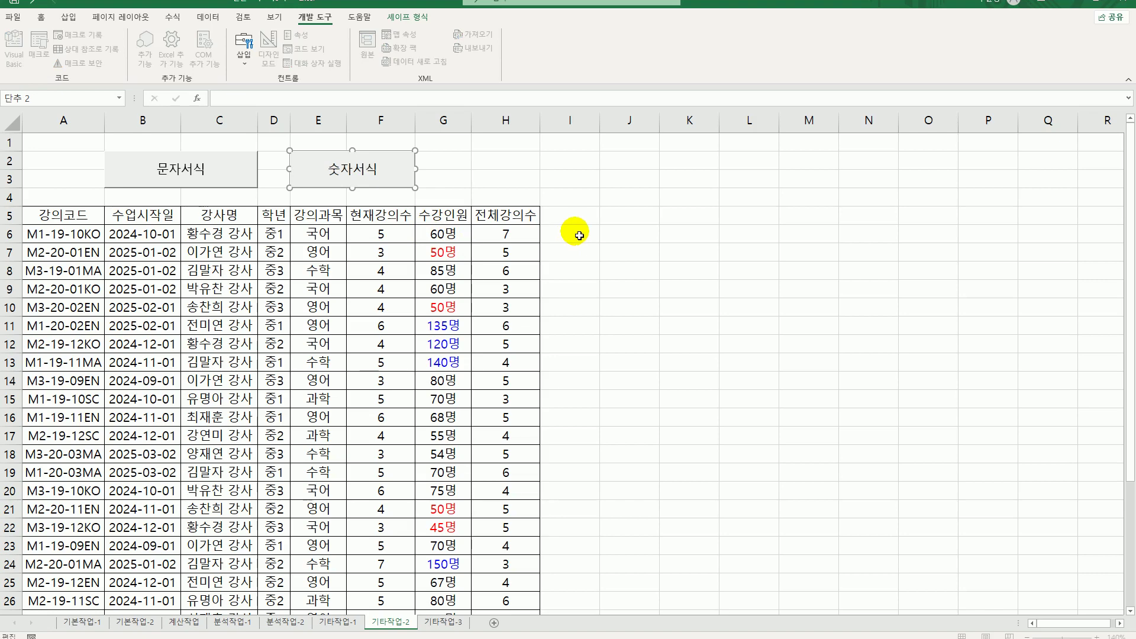
{"action": "left_click", "coordinate": [605, 241]}
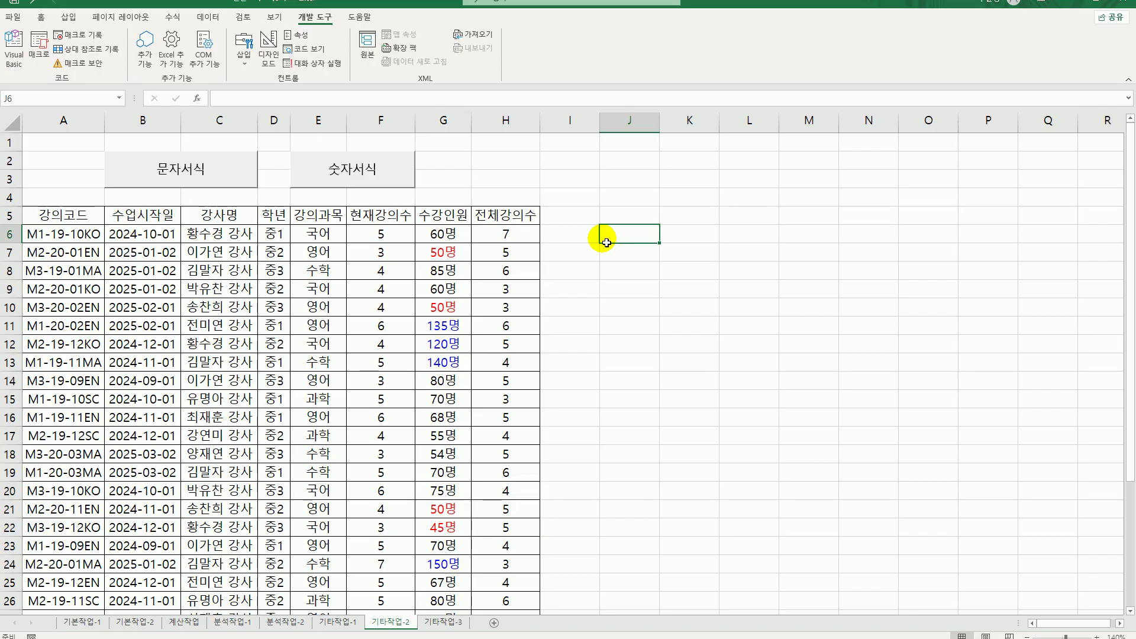
On sheet 기타작업-3, enable design mode and add 수강신청.Show to the 수강신청 button's Click procedure.
{"action": "left_click", "coordinate": [441, 623]}
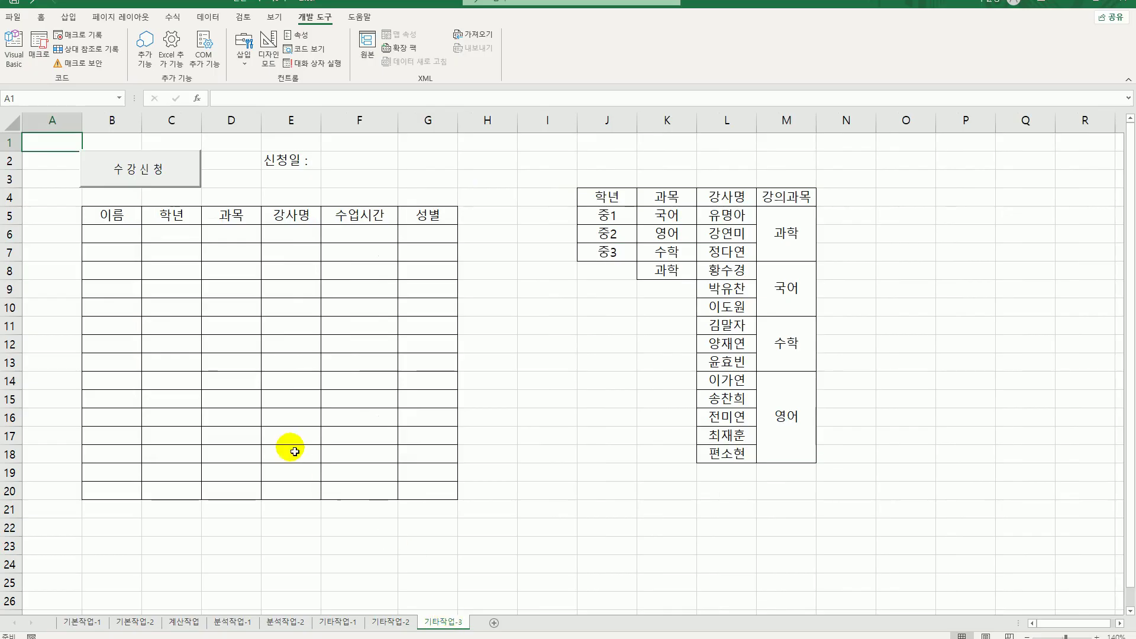
{"action": "left_click", "coordinate": [270, 58]}
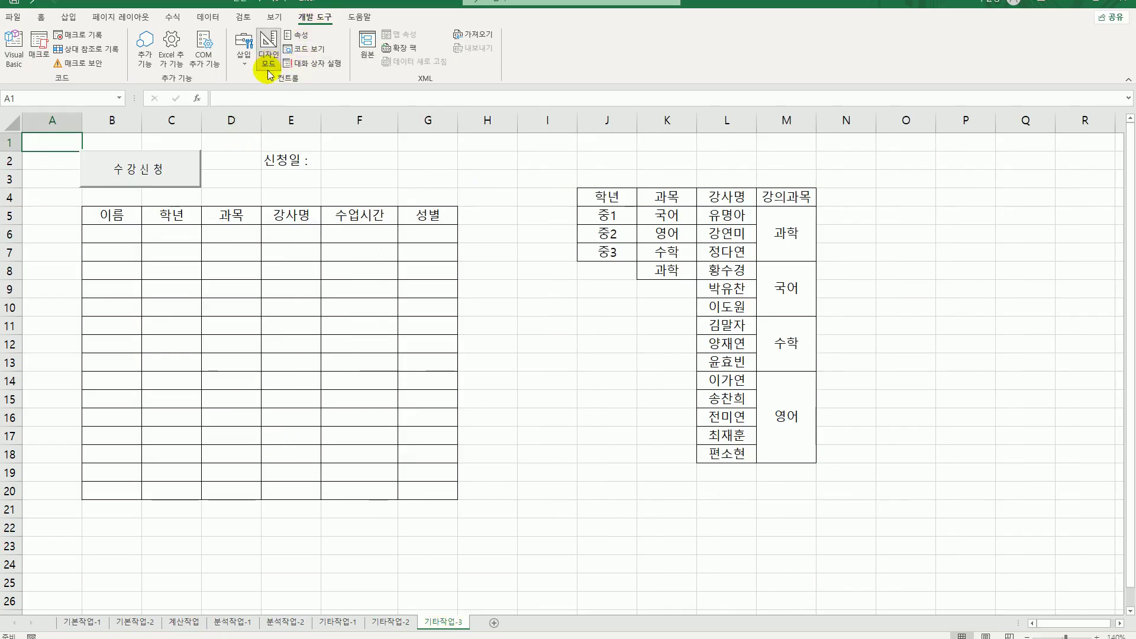
{"action": "left_click", "coordinate": [172, 177]}
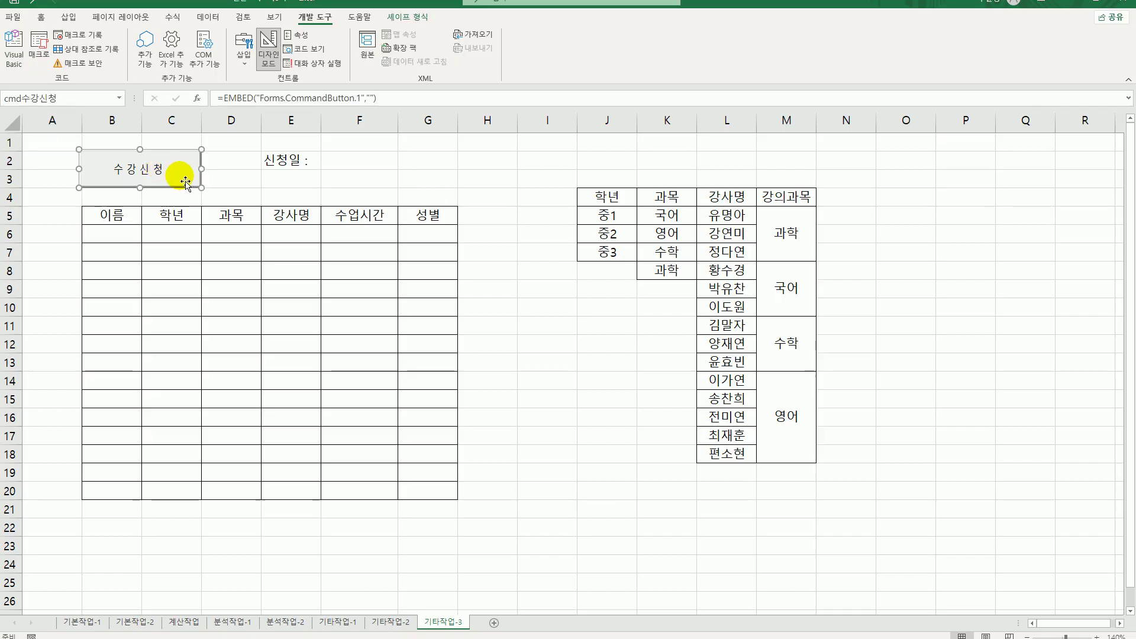
{"action": "double_click", "coordinate": [177, 174]}
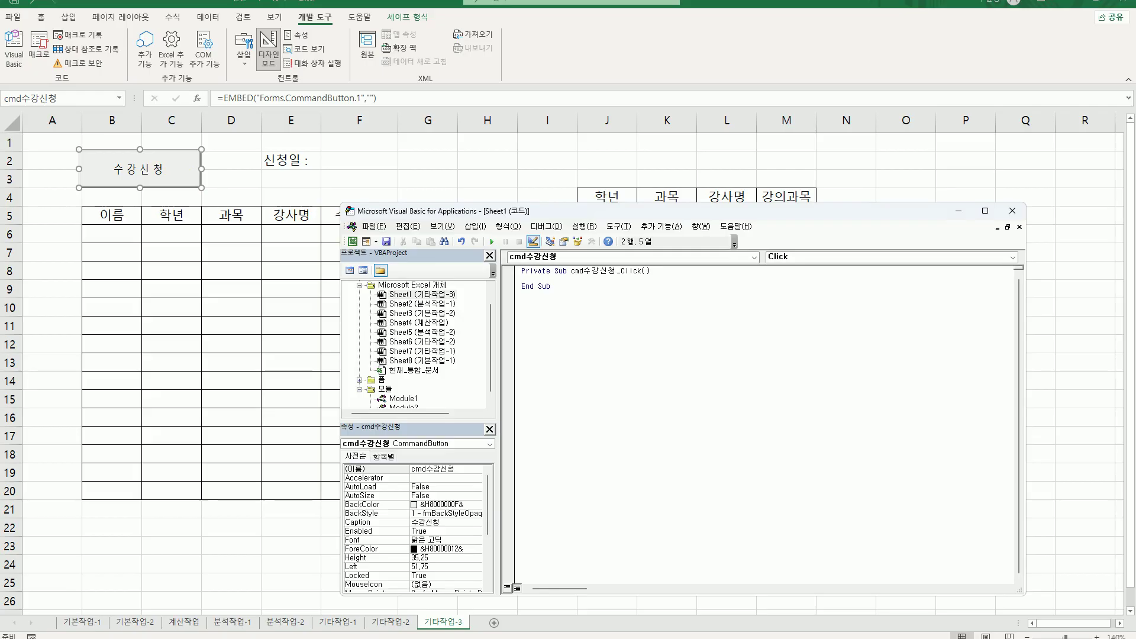
{"action": "type", "text": "수강신청.Show"}
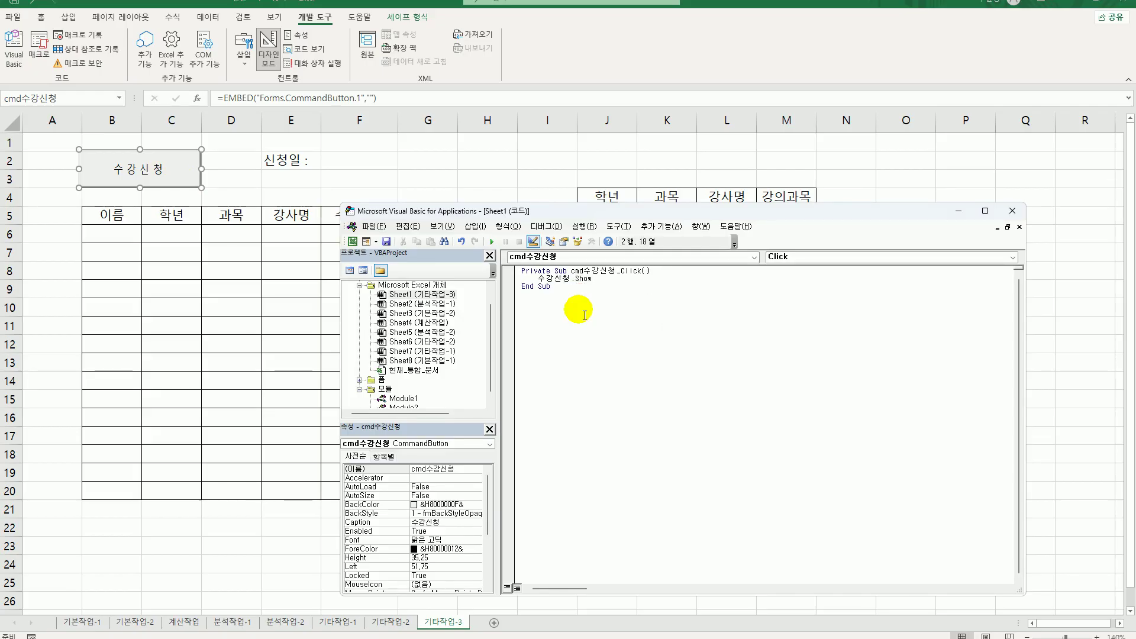
Open the code of the 수강신청 form and create its UserForm_Initialize procedure.
{"action": "double_click", "coordinate": [382, 381]}
{"action": "left_click", "coordinate": [407, 390]}
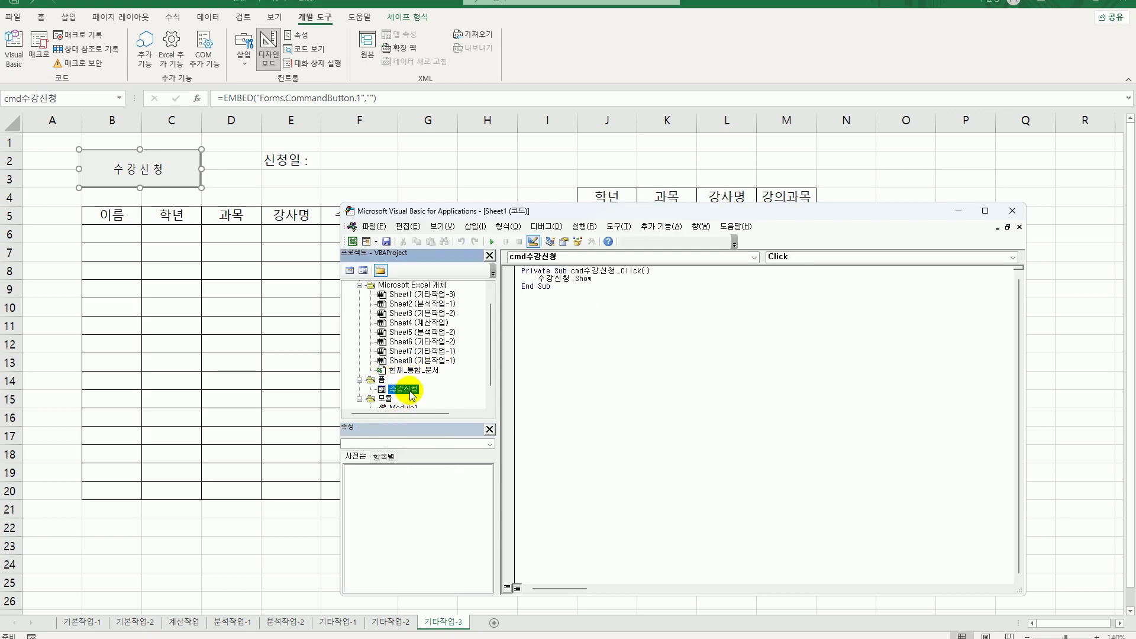
{"action": "double_click", "coordinate": [408, 390]}
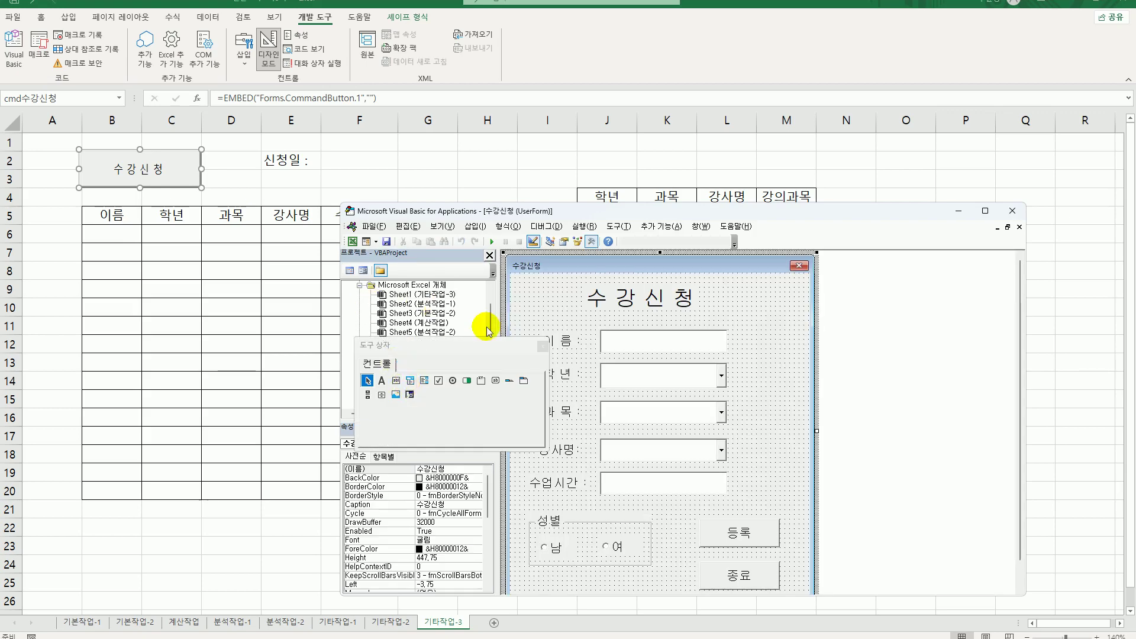
{"action": "left_click", "coordinate": [543, 348]}
{"action": "left_click", "coordinate": [349, 270]}
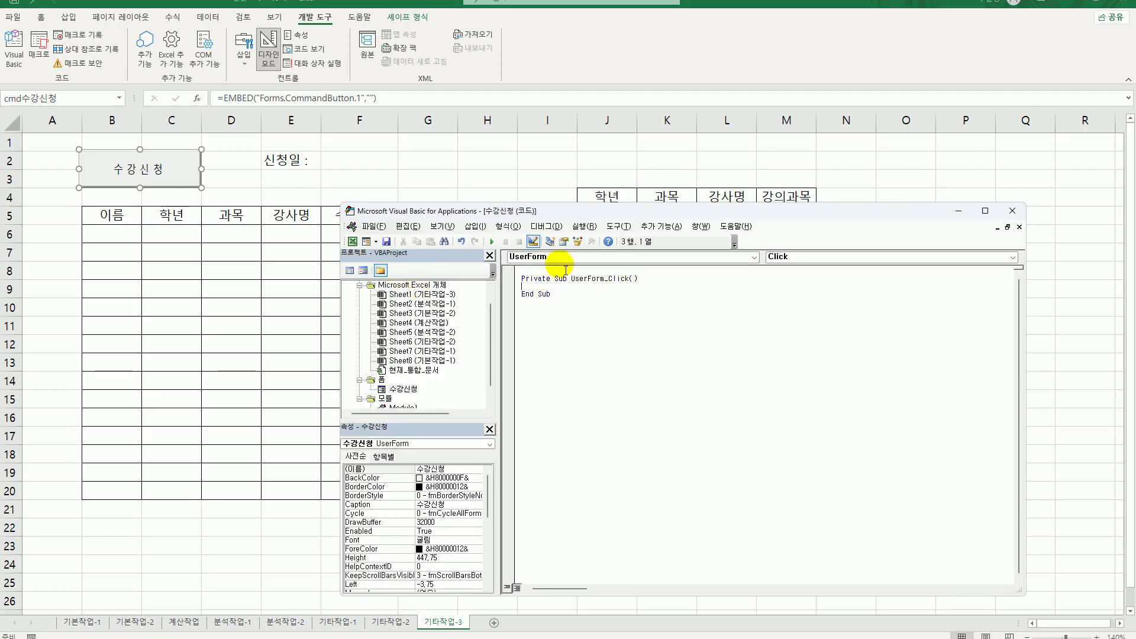
{"action": "left_click", "coordinate": [792, 258]}
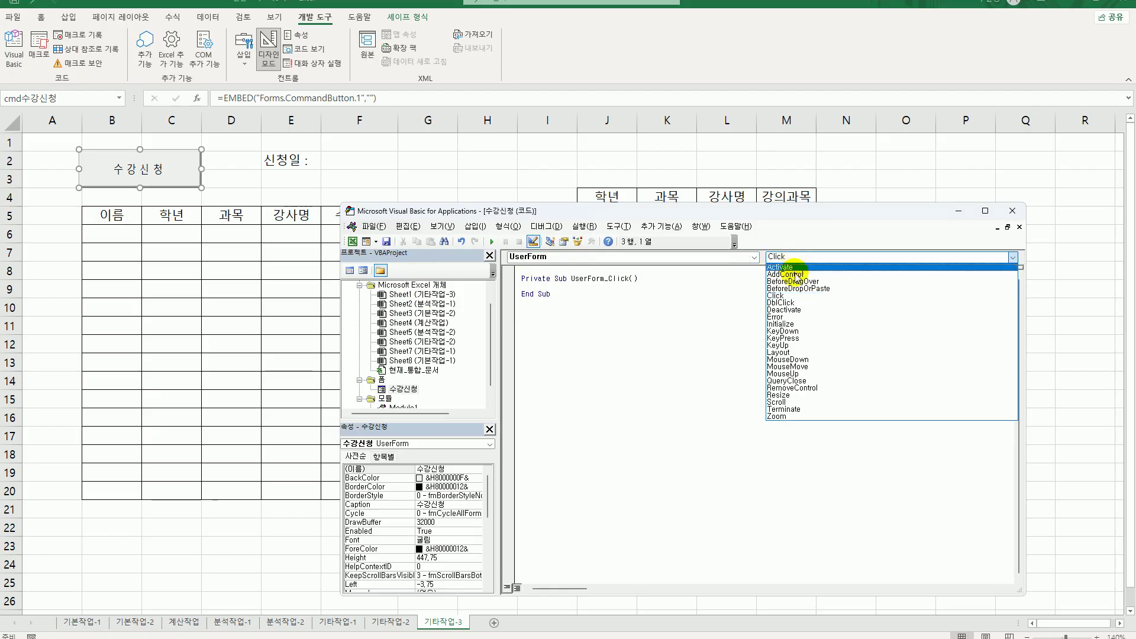
{"action": "left_click", "coordinate": [791, 325]}
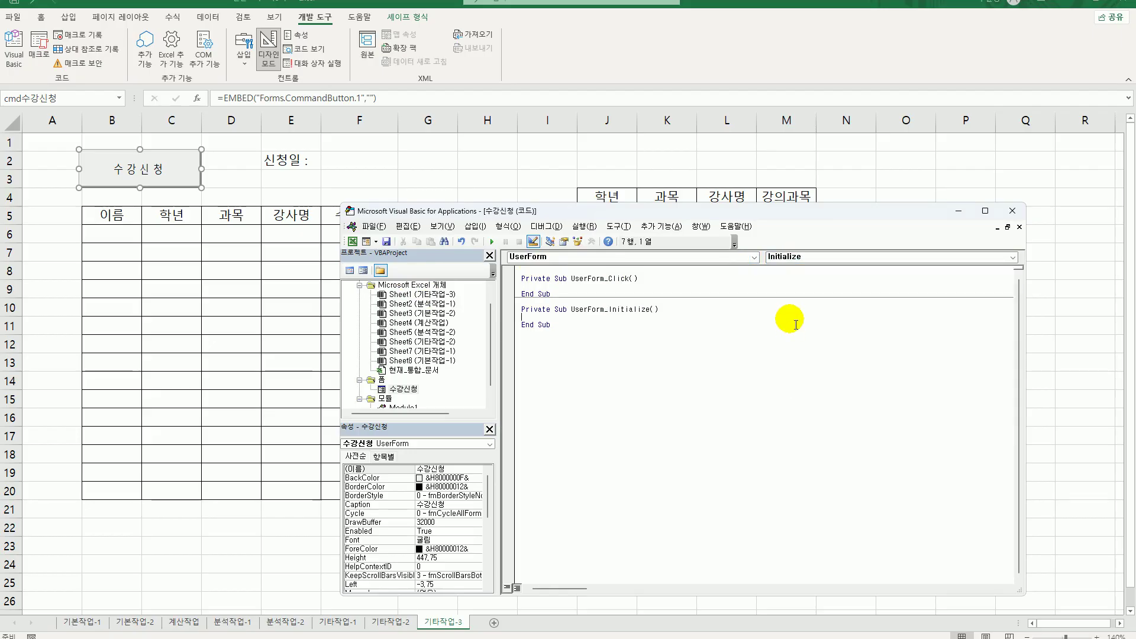
In UserForm_Initialize, add the line cmb학년.RowSource = "J5:J7".
{"action": "key", "text": "Tab"}
{"action": "type", "text": "cmb"}
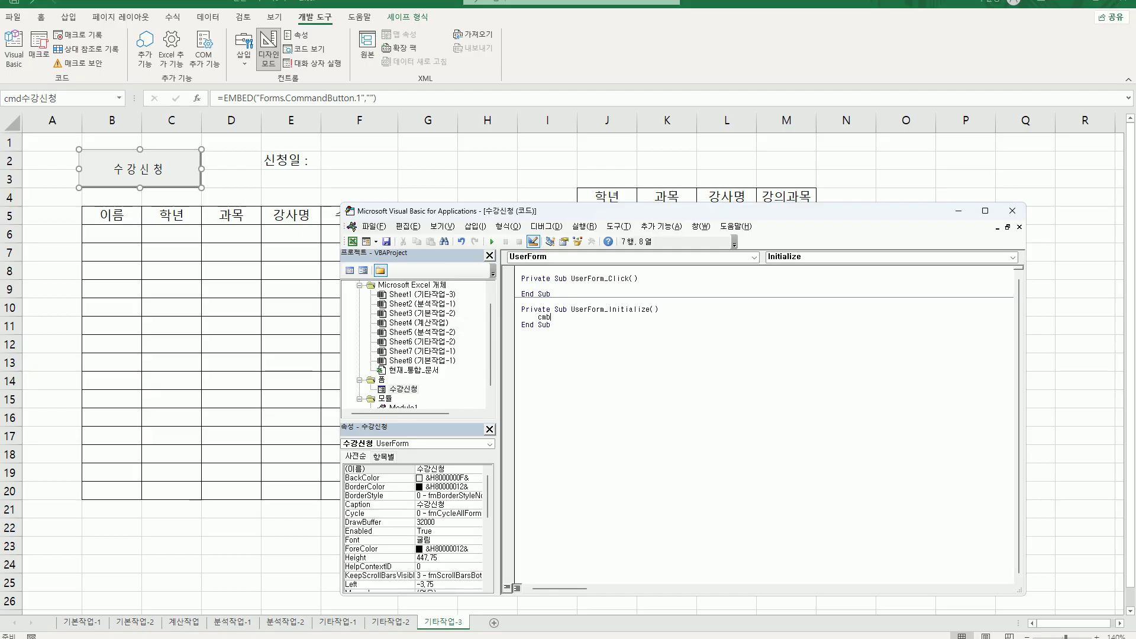
{"action": "type", "text": "학년.RowSource = \"J5L"}
{"action": "key", "text": "BackSpace"}
{"action": "type", "text": ":J7\""}
{"action": "key", "text": "Return"}
Below the 학년 line, add cmb과목.RowSource = "K5:K8" to the Initialize procedure.
{"action": "type", "text": "cmb과목.row"}
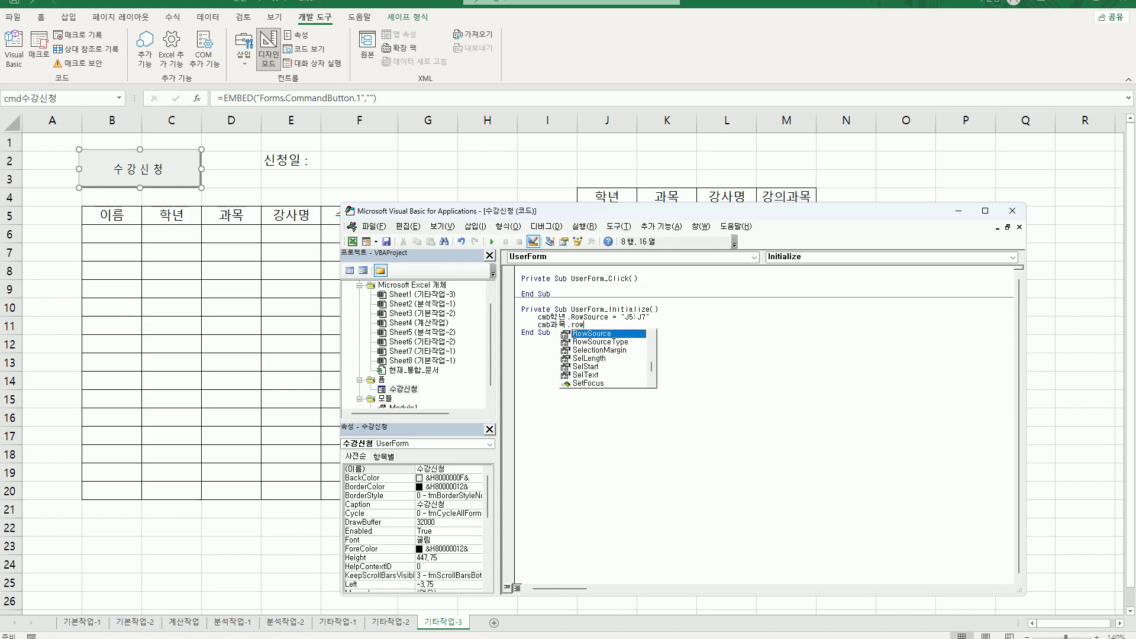
{"action": "key", "text": "Tab"}
{"action": "type", "text": "= "}
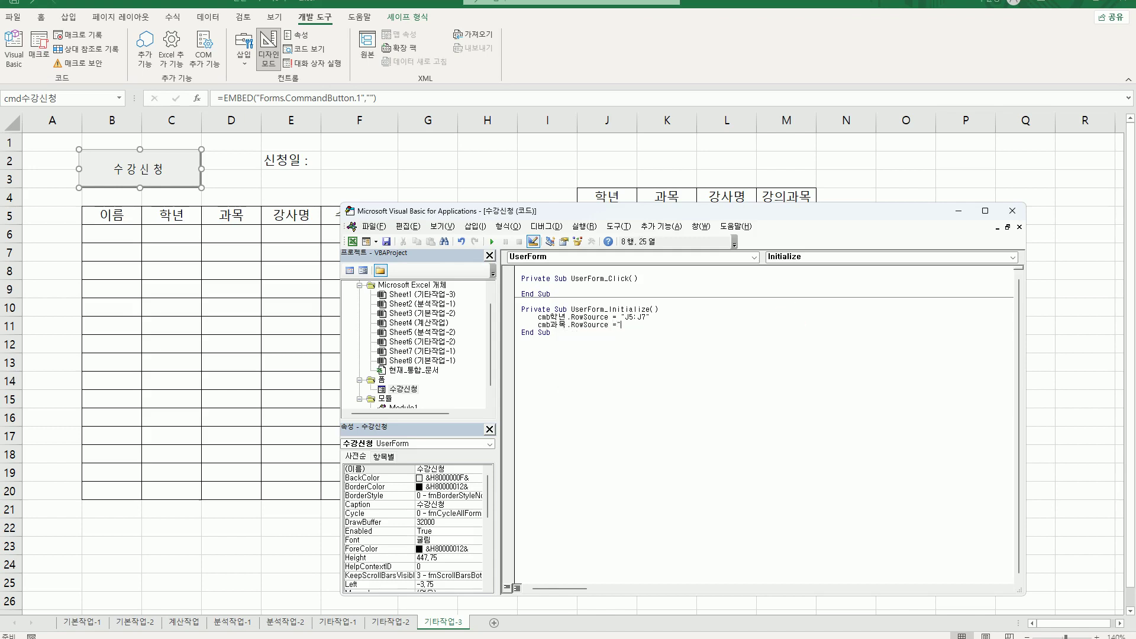
{"action": "type", "text": "\""}
{"action": "key", "text": "BackSpace"}
{"action": "type", "text": "\"ㅏ5"}
{"action": "key", "text": "BackSpace"}
{"action": "key", "text": "BackSpace"}
{"action": "type", "text": "K5:K8\""}
{"action": "key", "text": "Return"}
Finish the Initialize procedure by selecting the 남 option by default with opt남 = True.
{"action": "type", "text": "opt남 ="}
{"action": "type", "text": "val"}
{"action": "key", "text": "BackSpace"}
{"action": "key", "text": "BackSpace"}
{"action": "key", "text": "BackSpace"}
{"action": "type", "text": "true"}
{"action": "key", "text": "Down"}
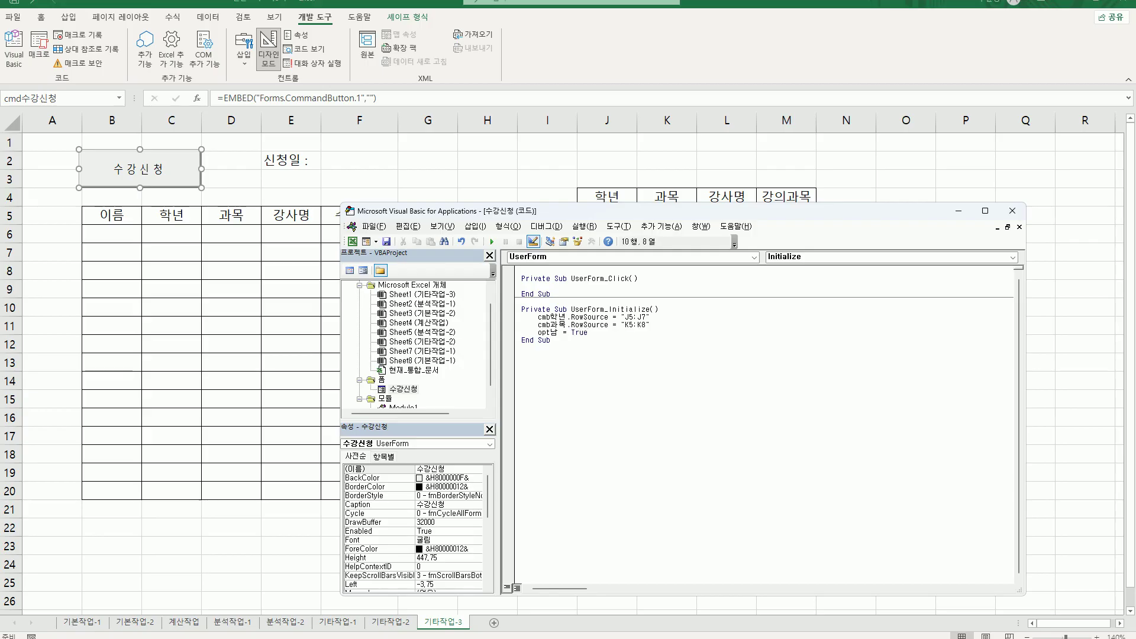
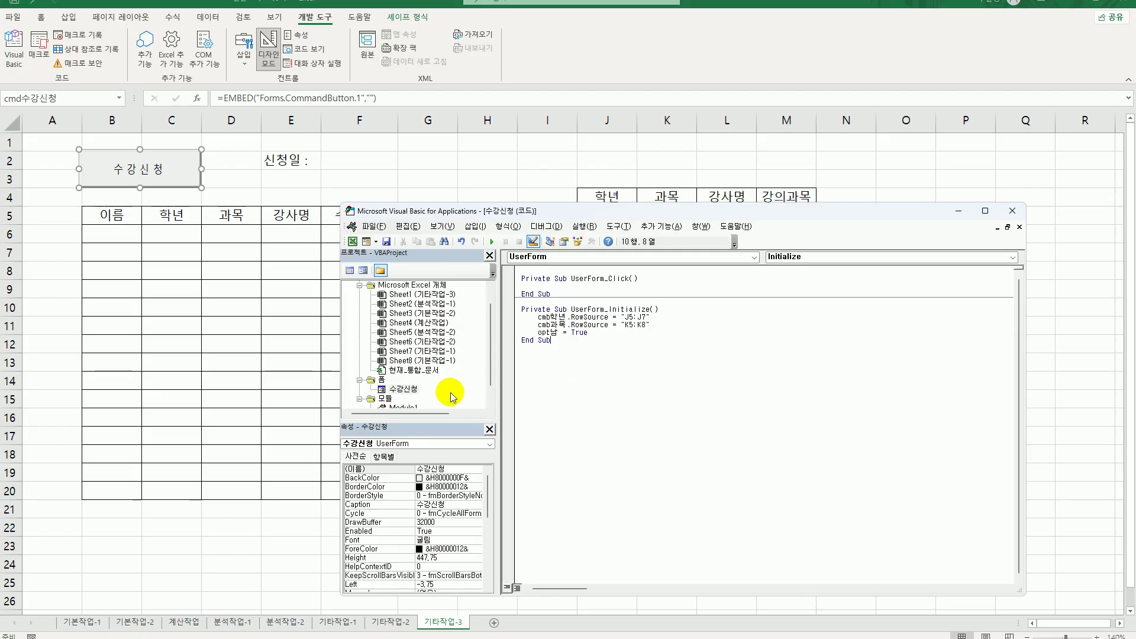
Create the Change procedure for the form's 과목 combo box and start it with Select Case cmb과목.
{"action": "left_click", "coordinate": [403, 389]}
{"action": "double_click", "coordinate": [402, 389]}
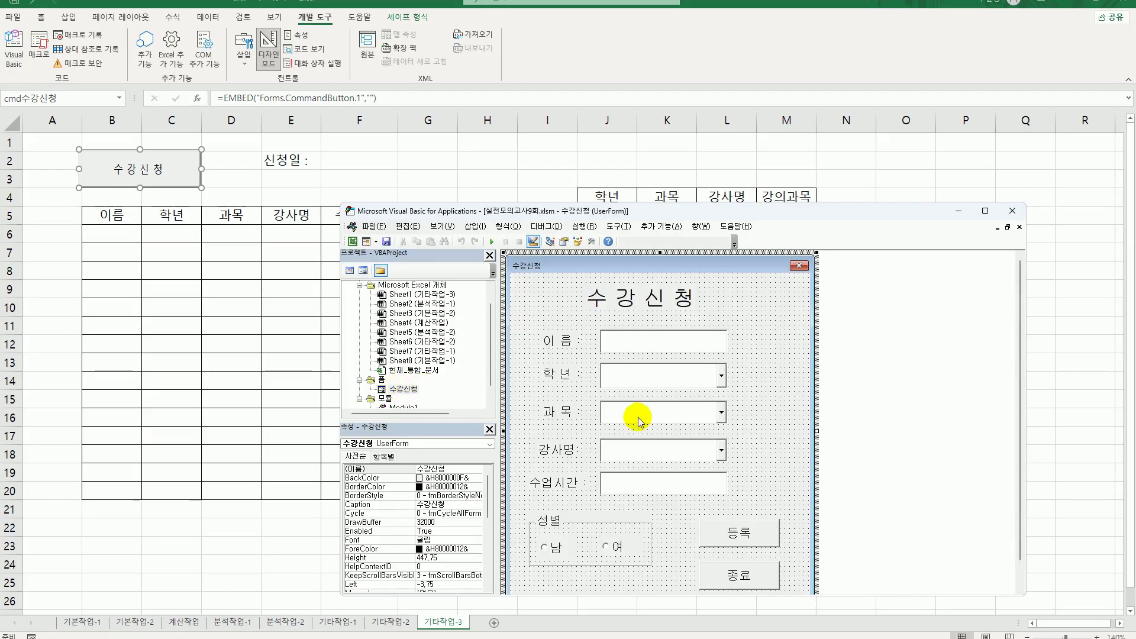
{"action": "left_click", "coordinate": [681, 421]}
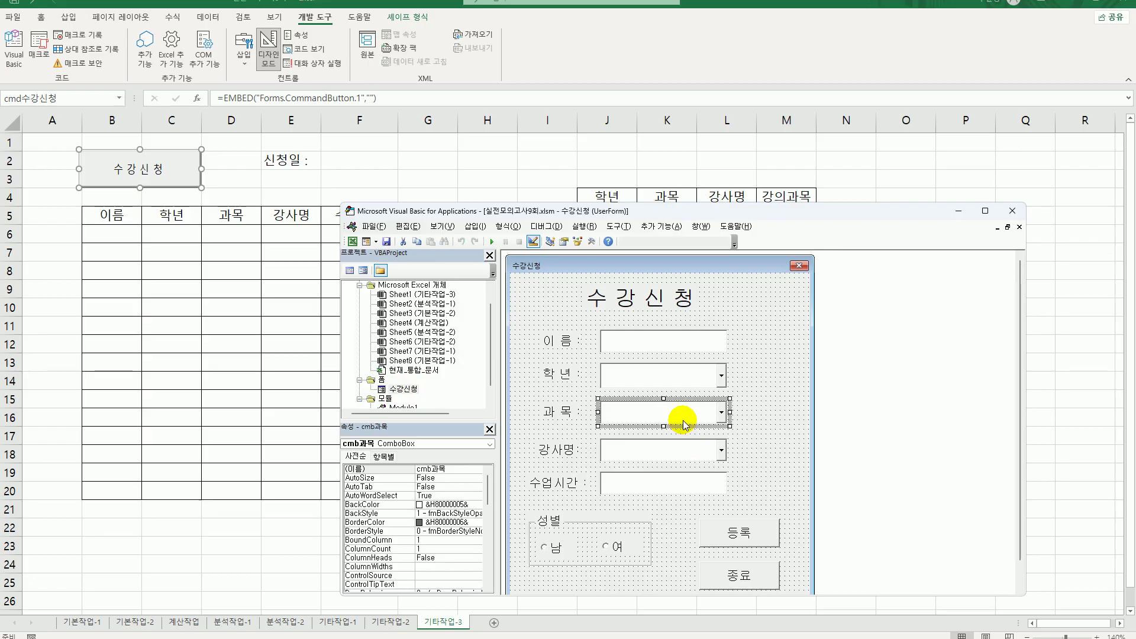
{"action": "left_click", "coordinate": [350, 270]}
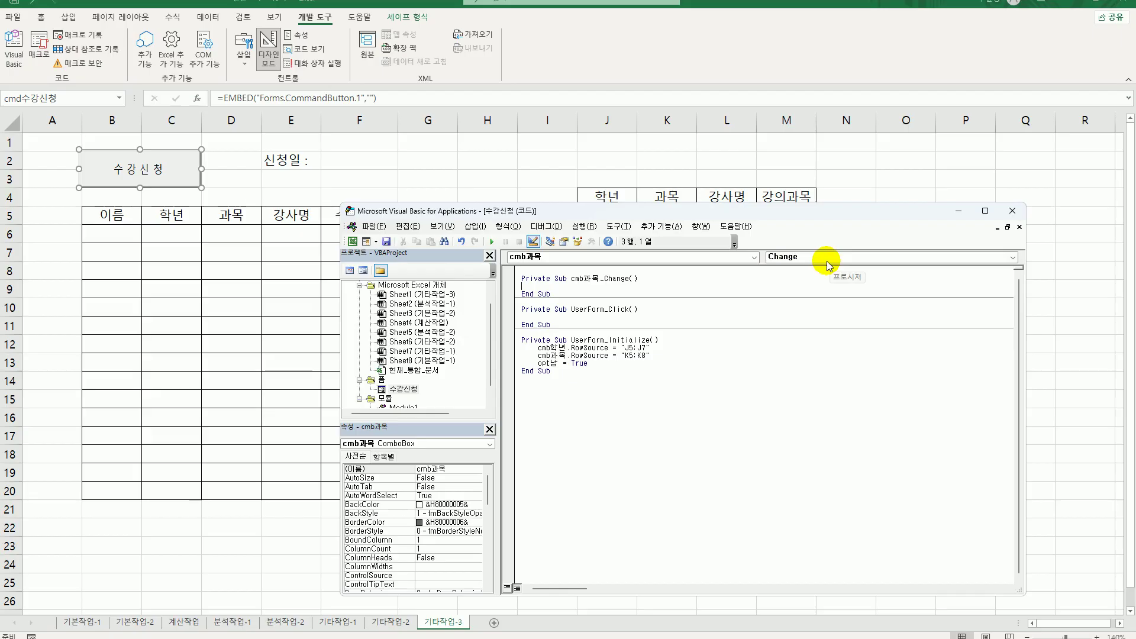
{"action": "key", "text": "Return"}
{"action": "key", "text": "Return"}
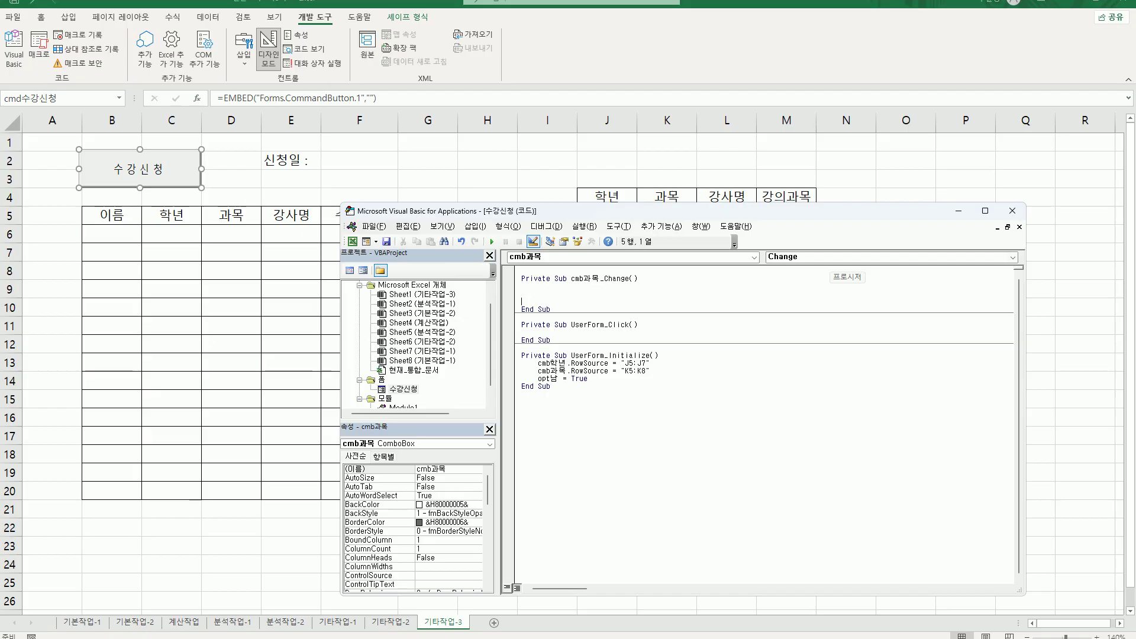
{"action": "key", "text": "Up"}
{"action": "type", "text": "select case cmb과목"}
{"action": "key", "text": "Return"}
{"action": "key", "text": "Return"}
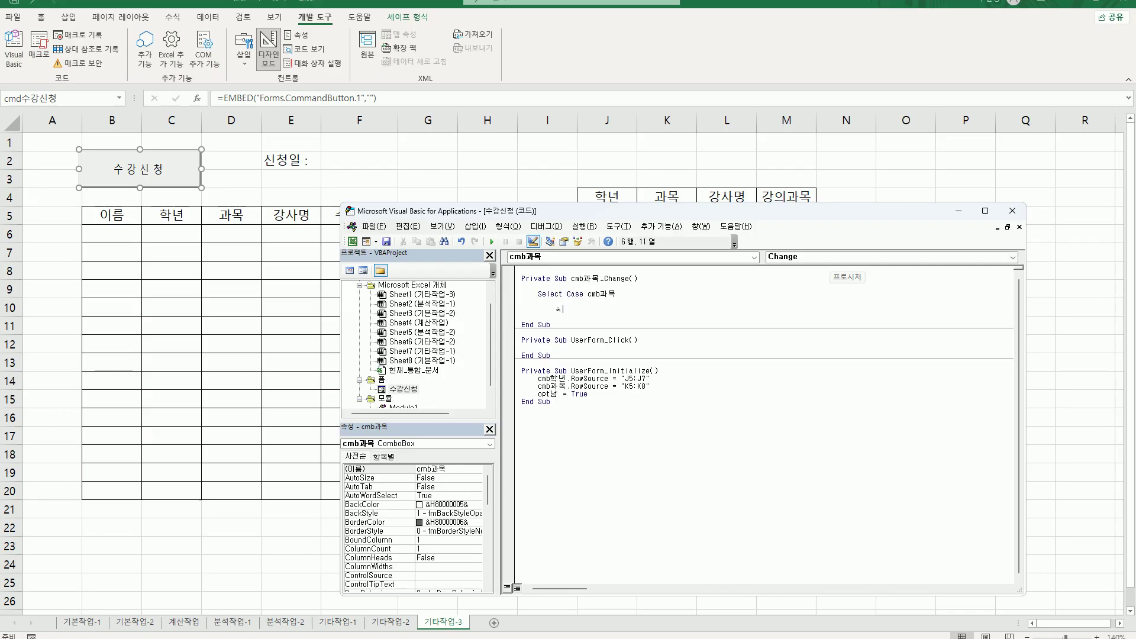
Add the branch Case "과학" with cmb강사명.RowSource = "L5:L7".
{"action": "type", "text": "case \"과학\""}
{"action": "key", "text": "Return"}
{"action": "key", "text": "Tab"}
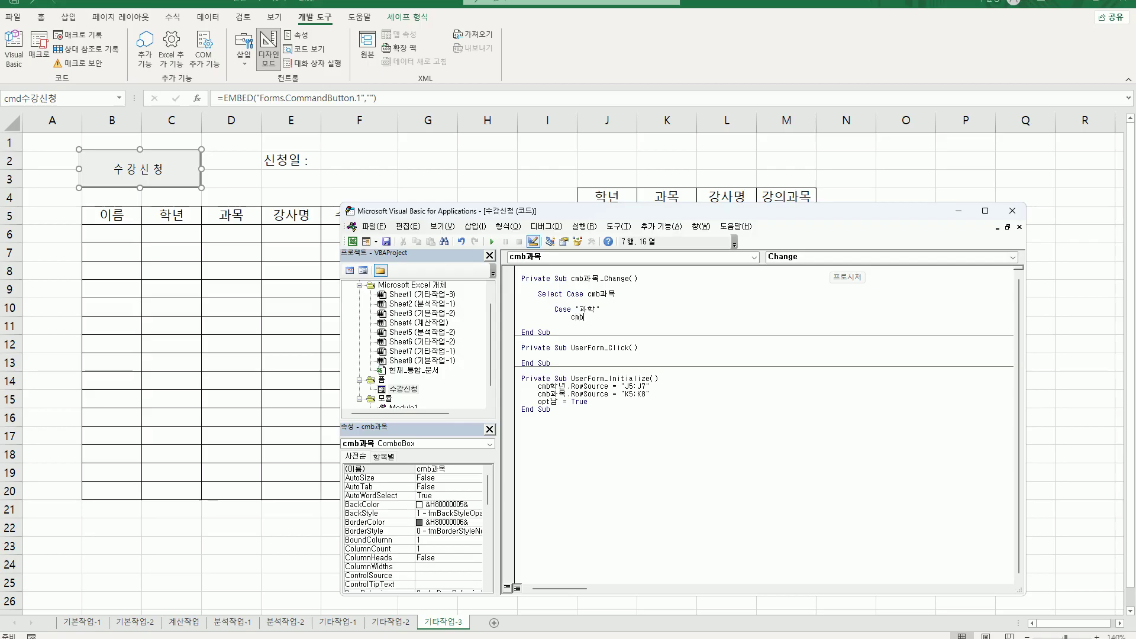
{"action": "type", "text": "cmb강사명.RowSource = \"ㄴ"}
{"action": "key", "text": "BackSpace"}
{"action": "type", "text": "L5:L7\""}
Duplicate the two-line 과학 case directly beneath itself.
{"action": "key", "text": "Home"}
{"action": "key", "text": "shift+Down"}
{"action": "key", "text": "shift+End"}
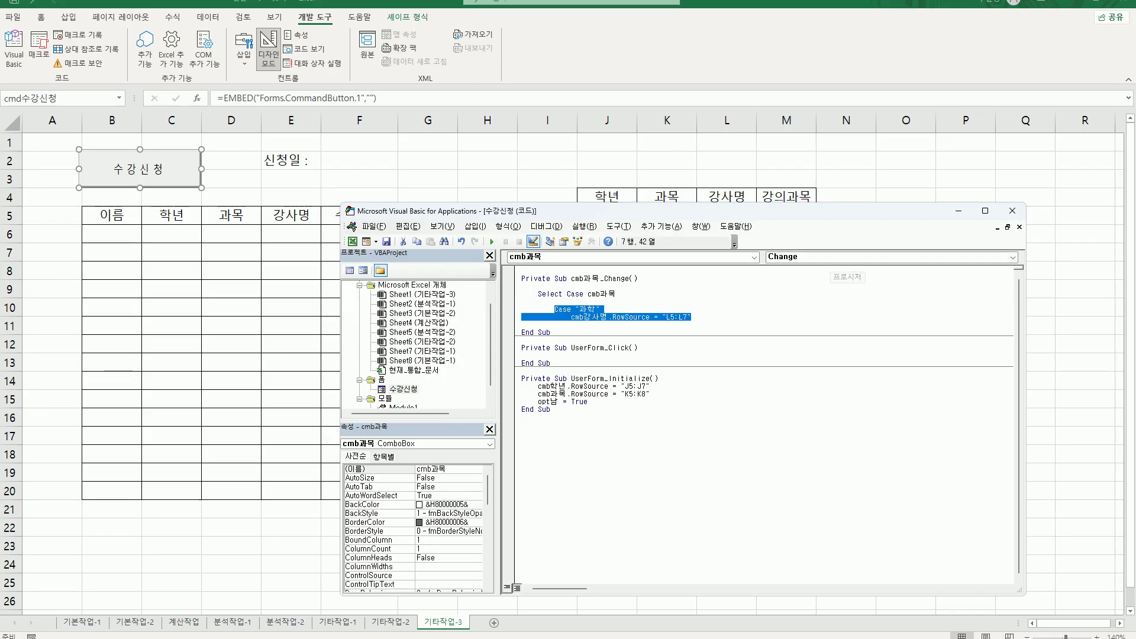
{"action": "key", "text": "ctrl+c"}
{"action": "key", "text": "End"}
{"action": "key", "text": "Return"}
{"action": "key", "text": "ctrl+v"}
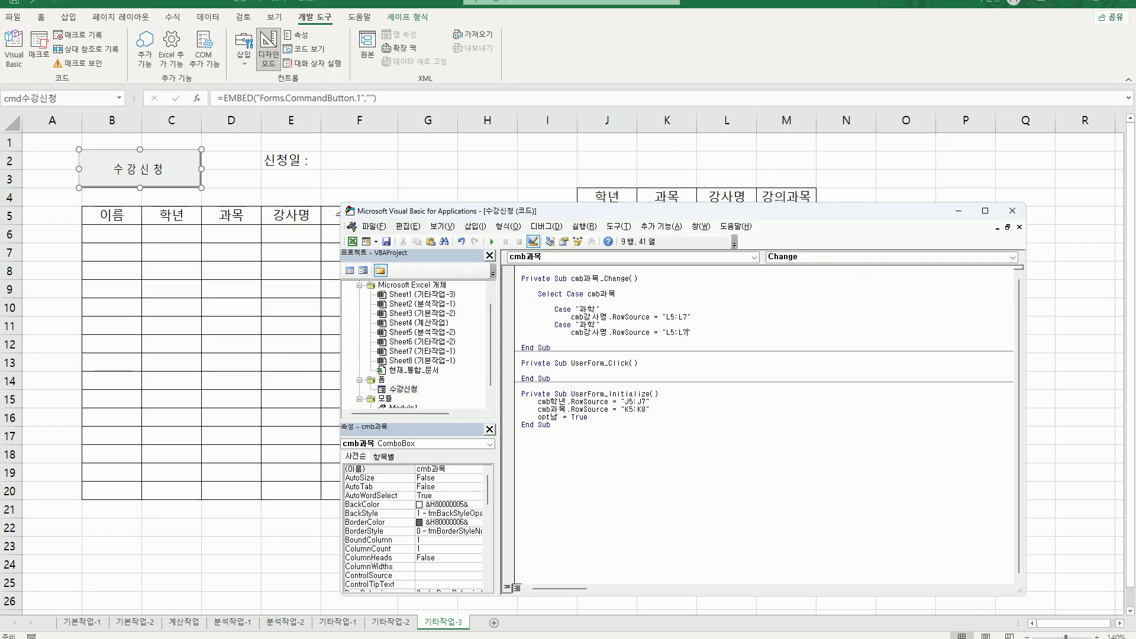
Change the duplicated case to "국어" with the row source "L8:L10".
{"action": "left_click", "coordinate": [584, 325]}
{"action": "double_click", "coordinate": [584, 325]}
{"action": "type", "text": "r"}
{"action": "key", "text": "BackSpace"}
{"action": "type", "text": "국어"}
{"action": "key", "text": "shift+Left"}
{"action": "type", "text": "8"}
{"action": "key", "text": "Right"}
{"action": "key", "text": "Right"}
{"action": "key", "text": "shift+Left"}
{"action": "type", "text": "10"}
{"action": "key", "text": "Return"}
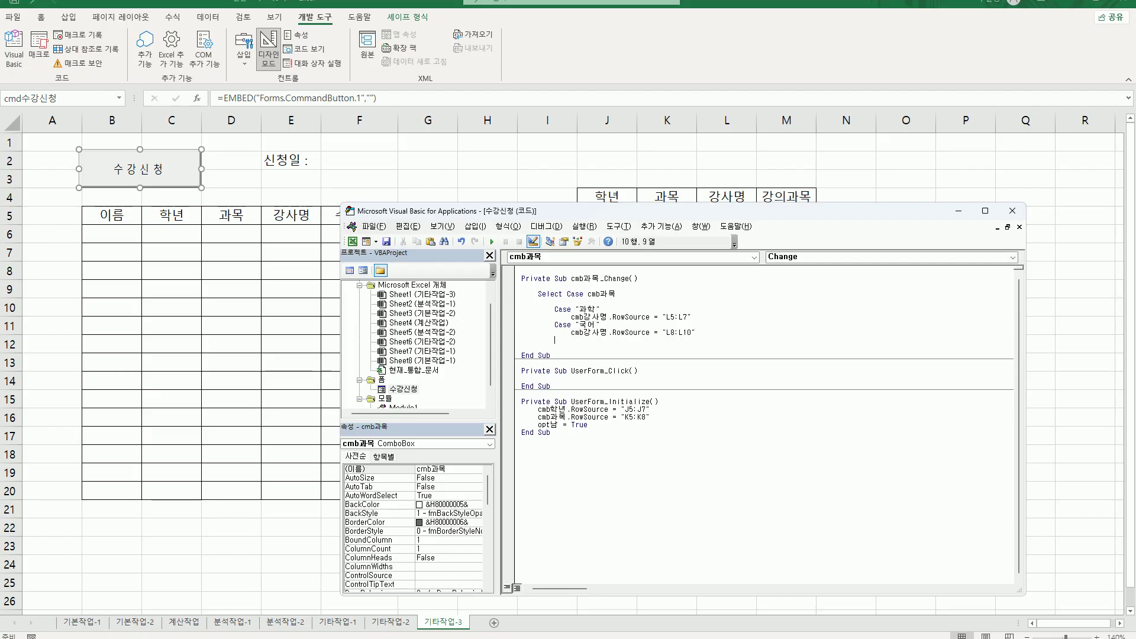
Paste another copy of the case block and change it to "수학" with the row source "L11:L13".
{"action": "key", "text": "ctrl+v"}
{"action": "key", "text": "shift+Left"}
{"action": "key", "text": "shift+Left"}
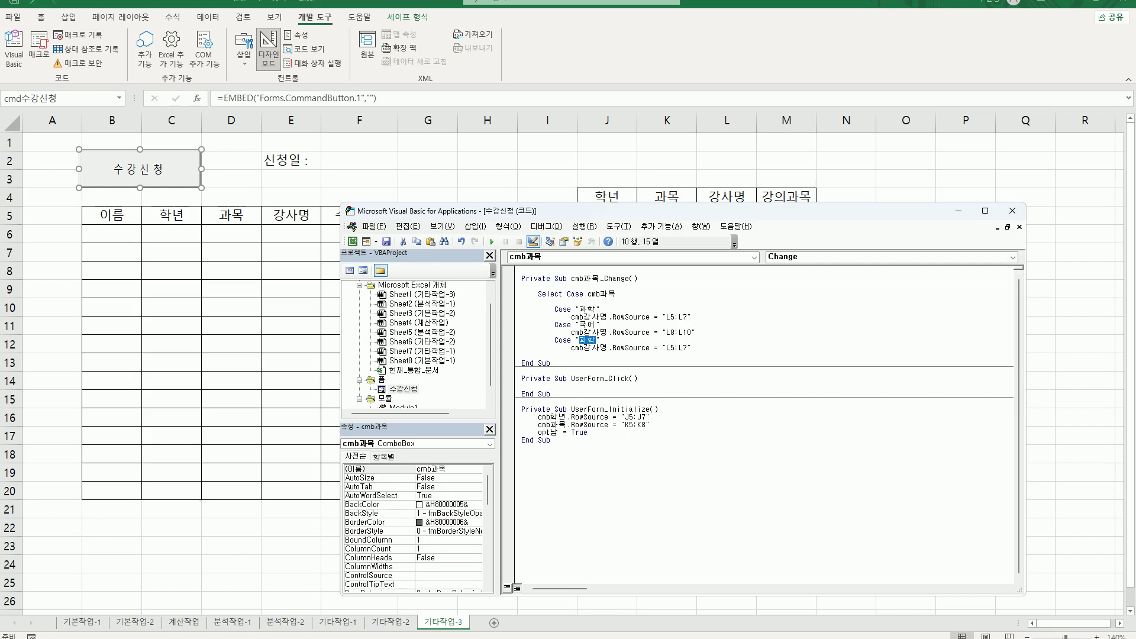
{"action": "type", "text": "수학"}
{"action": "key", "text": "Down"}
{"action": "key", "text": "Left"}
{"action": "key", "text": "Left"}
{"action": "key", "text": "Left"}
{"action": "key", "text": "BackSpace"}
{"action": "type", "text": "11"}
{"action": "key", "text": "Right"}
{"action": "key", "text": "Right"}
{"action": "key", "text": "shift+Right"}
{"action": "type", "text": "13"}
{"action": "key", "text": "Return"}
Paste a fourth case block and change it to "영어" with the row source "L14:L18".
{"action": "key", "text": "ctrl+v"}
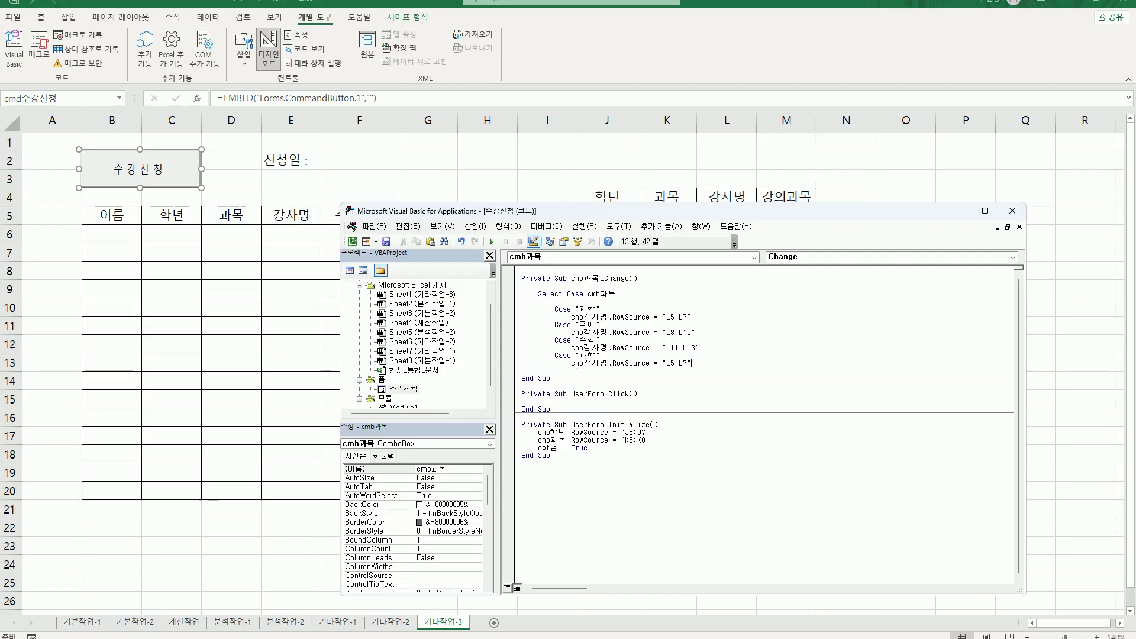
{"action": "key", "text": "Left"}
{"action": "key", "text": "shift+Right"}
{"action": "key", "text": "shift+Right"}
{"action": "type", "text": "du"}
{"action": "key", "text": "BackSpace"}
{"action": "key", "text": "BackSpace"}
{"action": "type", "text": "영ㅇ"}
{"action": "left_click", "coordinate": [684, 362]}
{"action": "key", "text": "Delete"}
{"action": "type", "text": "14"}
{"action": "key", "text": "Right"}
{"action": "key", "text": "shift+Right"}
{"action": "type", "text": "18"}
{"action": "key", "text": "Return"}
{"action": "key", "text": "Return"}
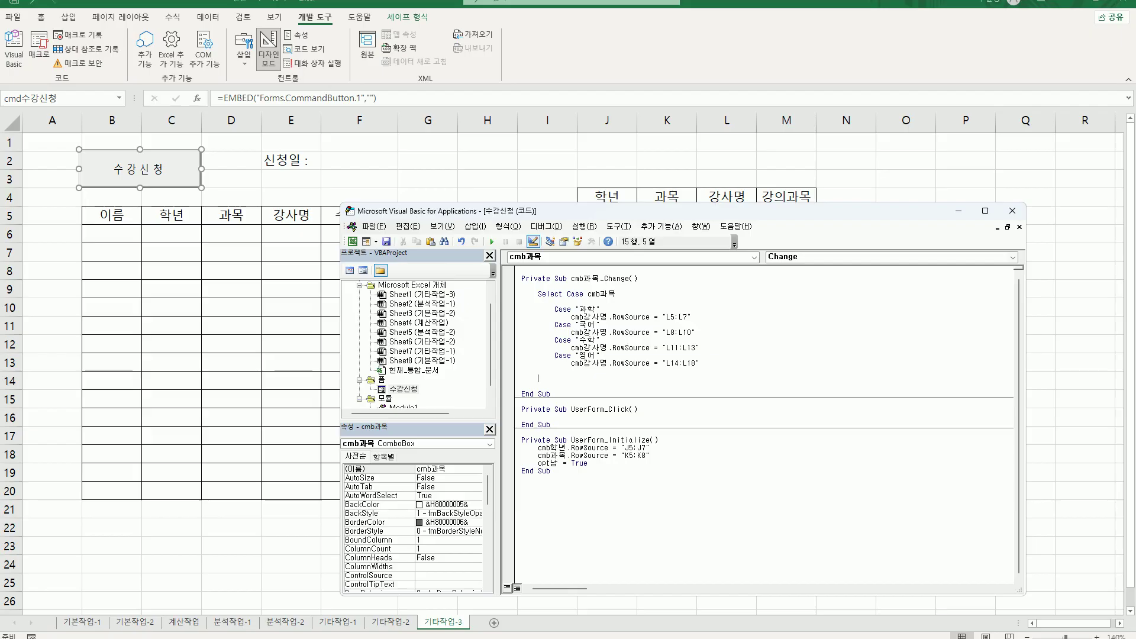
Close the case block with End Select and delete the empty UserForm_Click procedure.
{"action": "type", "text": "end select"}
{"action": "key", "text": "Down"}
{"action": "left_click_drag", "start_coordinate": [523, 401], "coordinate": [568, 425]}
{"action": "key", "text": "Delete"}
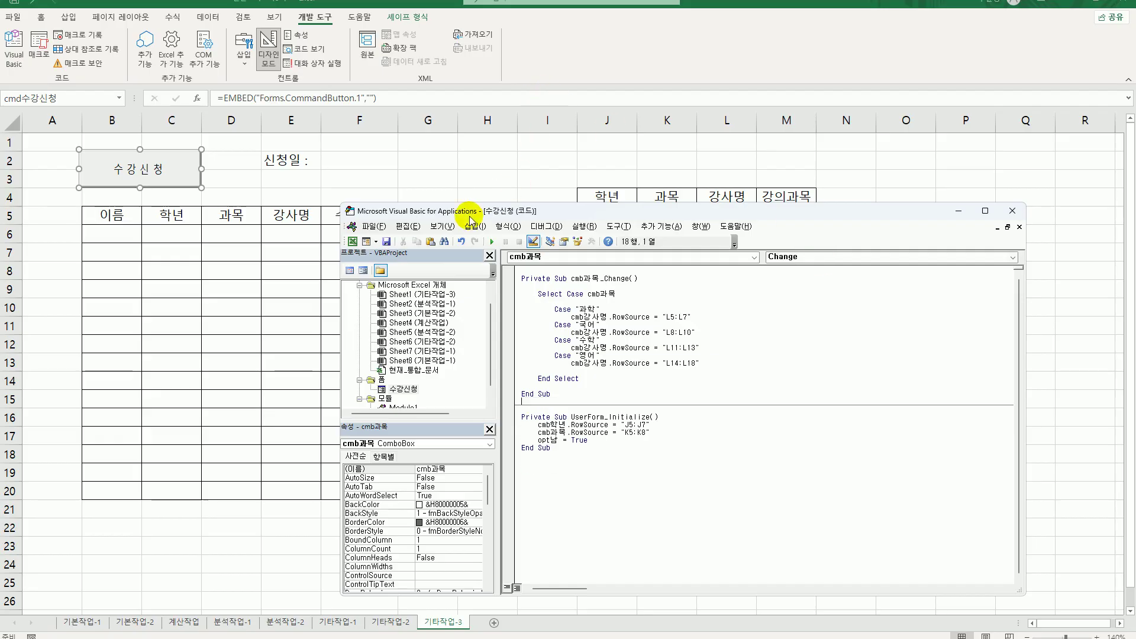
Create the Click procedure of the form's 종료 button and add [F2] = Date to it.
{"action": "double_click", "coordinate": [408, 390]}
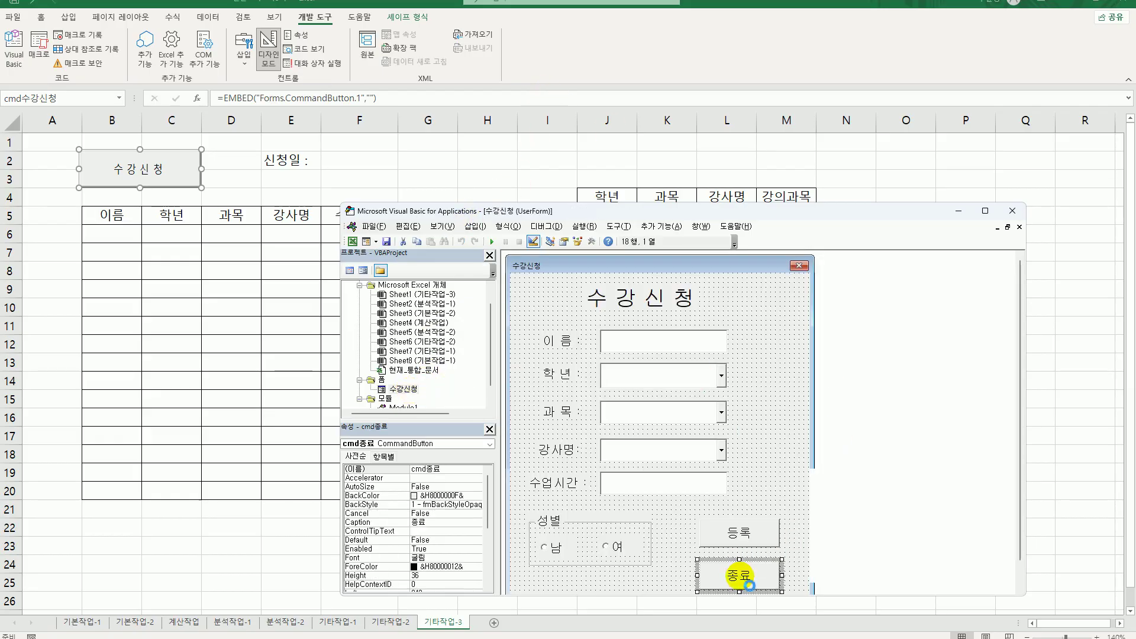
{"action": "double_click", "coordinate": [739, 569]}
{"action": "key", "text": "Tab"}
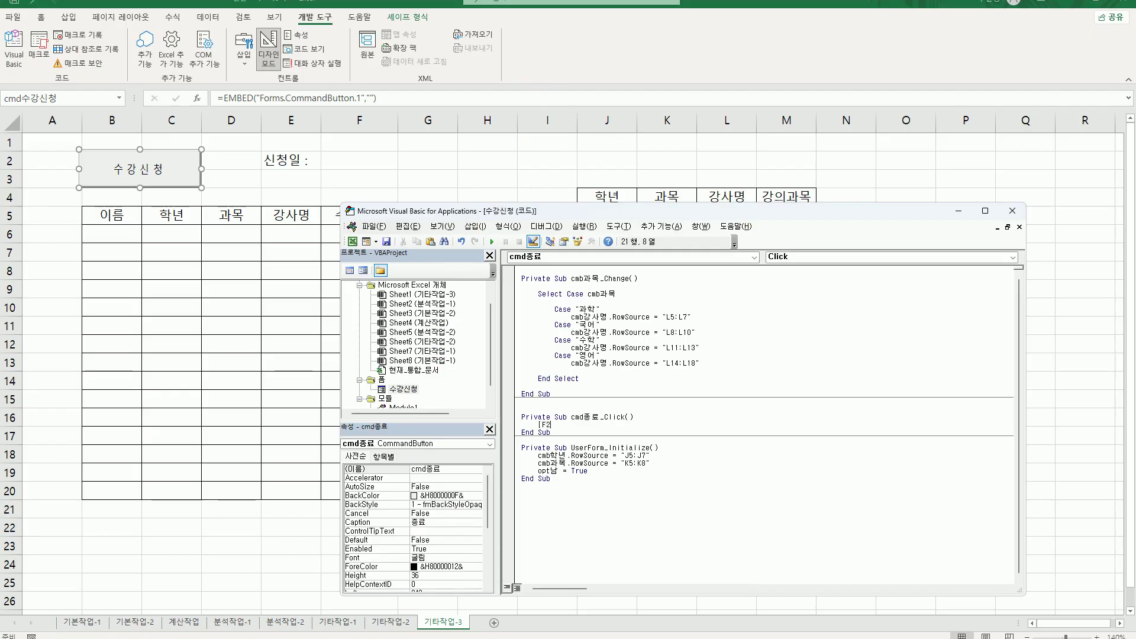
{"action": "type", "text": "[F2] = date"}
{"action": "key", "text": "Return"}
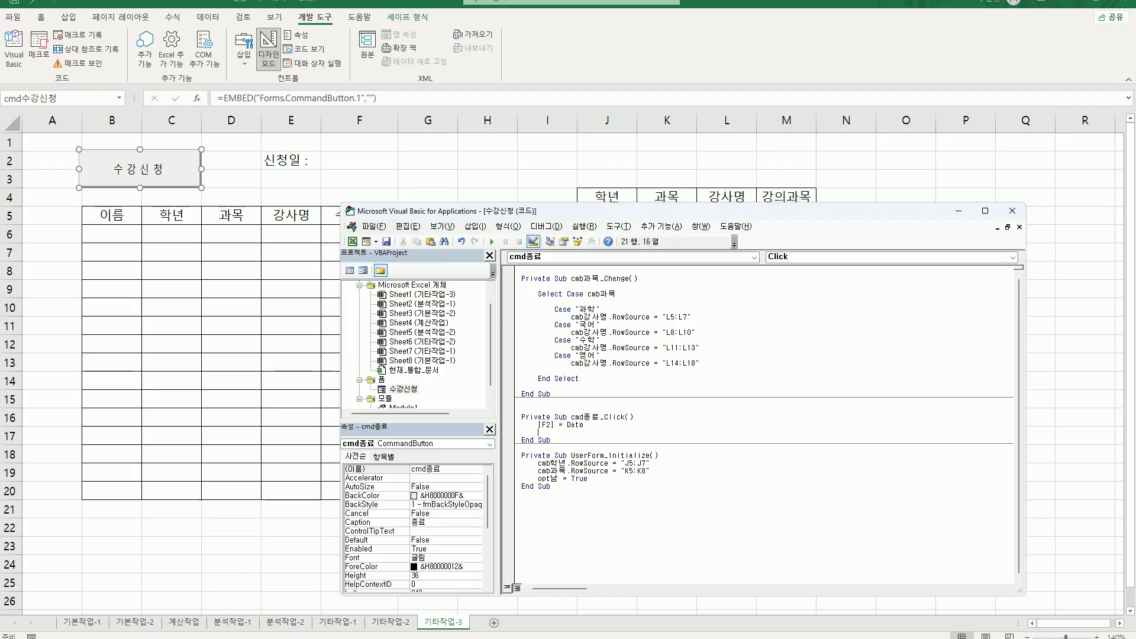
Add Unload Me below the date line in the 종료 button's Click procedure.
{"action": "type", "text": "ㅕㅜ"}
{"action": "key", "text": "BackSpace"}
{"action": "key", "text": "BackSpace"}
{"action": "type", "text": "unload "}
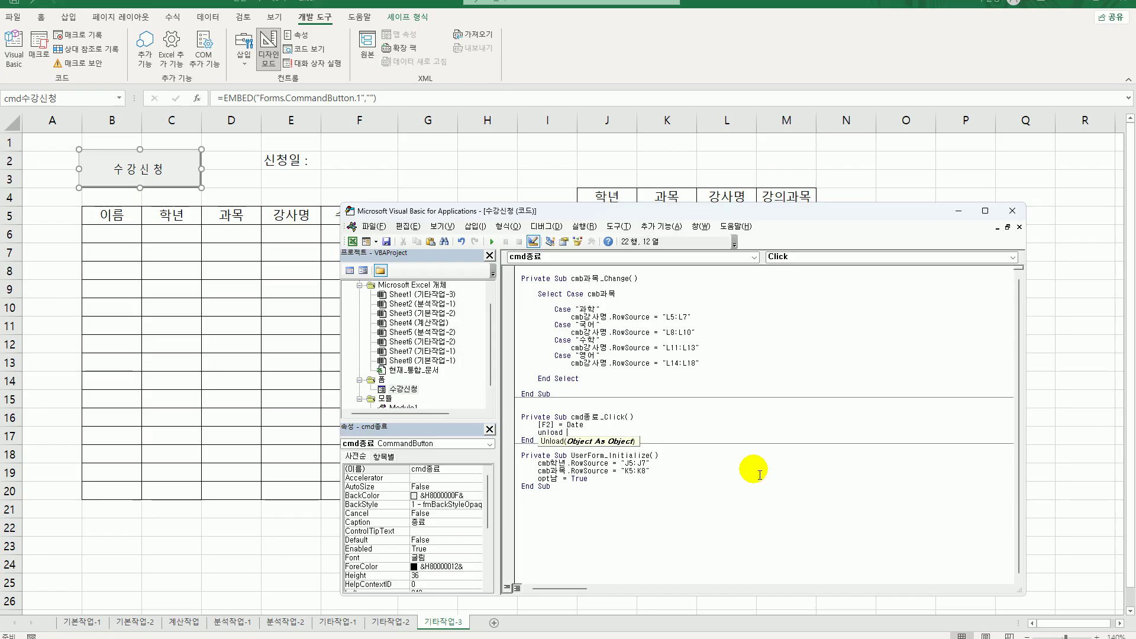
{"action": "type", "text": "me"}
{"action": "key", "text": "Up"}
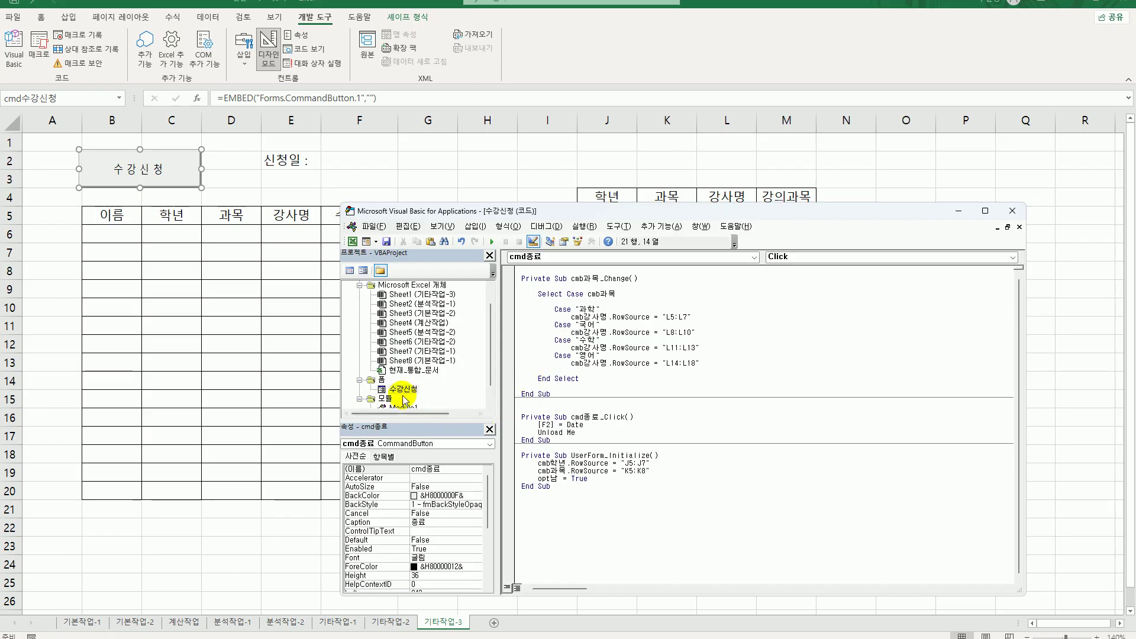
Create the Click procedure of the form's 등록 button and add i = Range("B5").CurrentRegion.Rows.Count + 5.
{"action": "double_click", "coordinate": [401, 389]}
{"action": "double_click", "coordinate": [737, 532]}
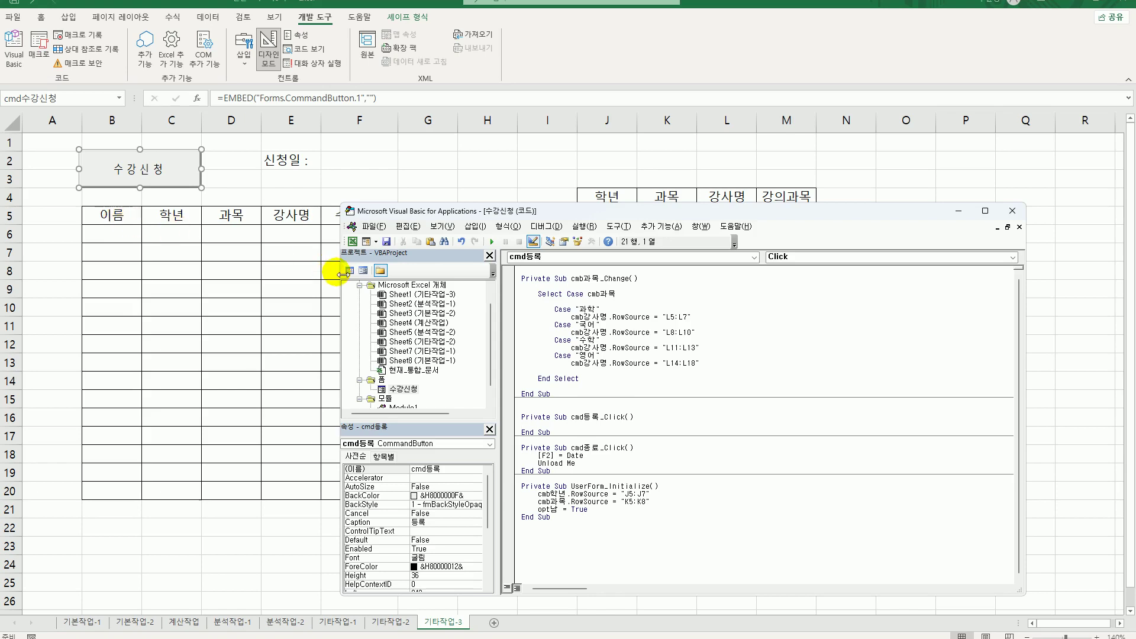
{"action": "key", "text": "Return"}
{"action": "key", "text": "Return"}
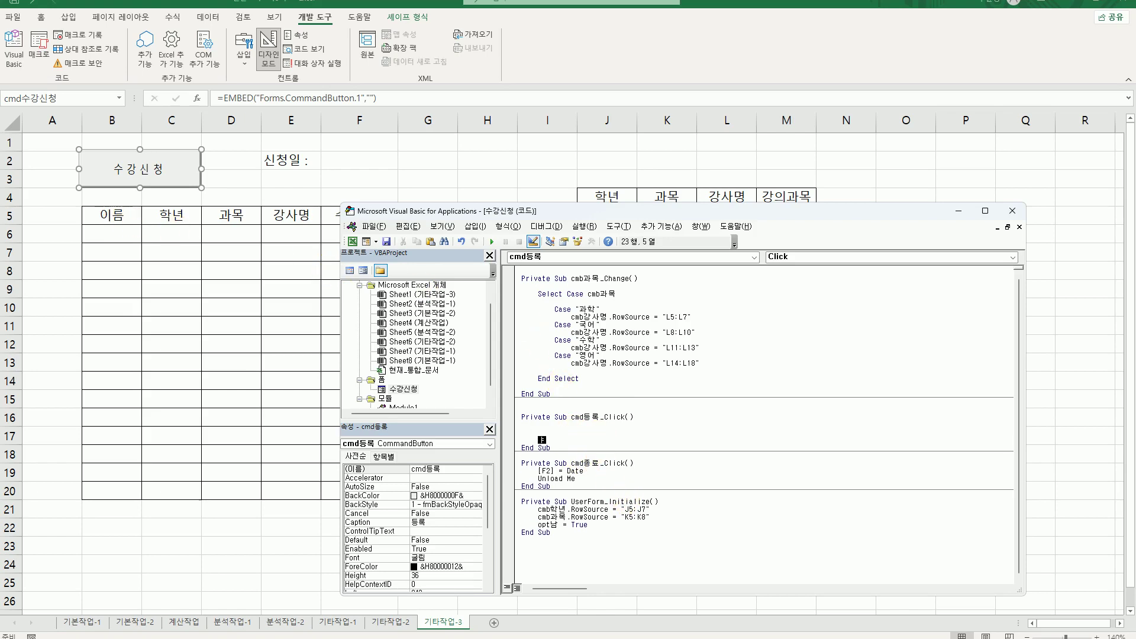
{"action": "type", "text": "i = r"}
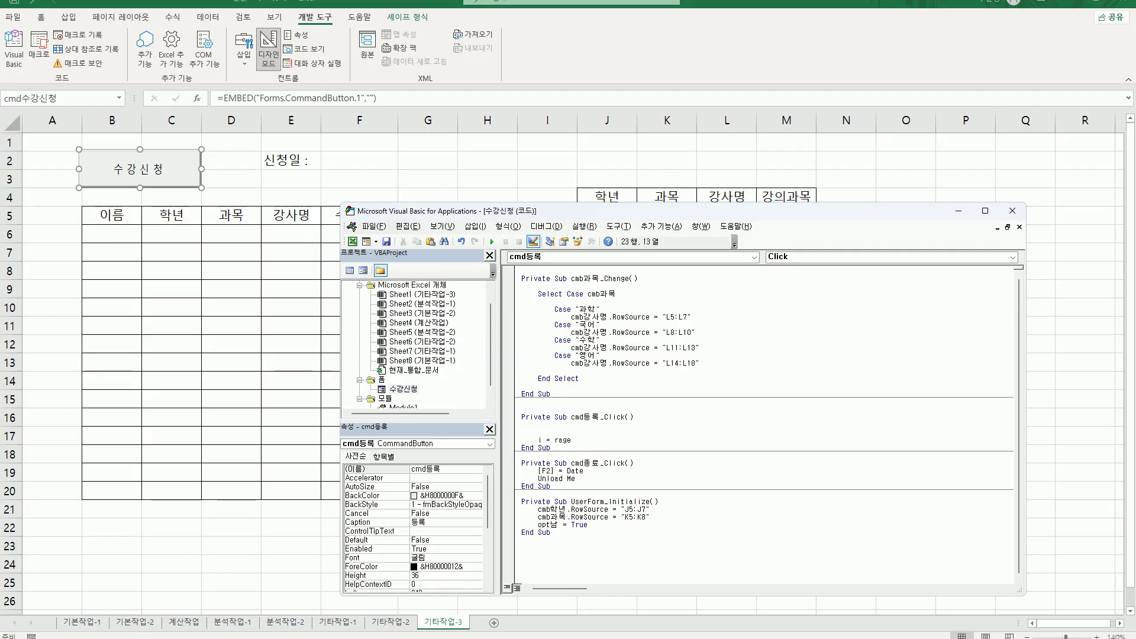
{"action": "type", "text": "ange(\""}
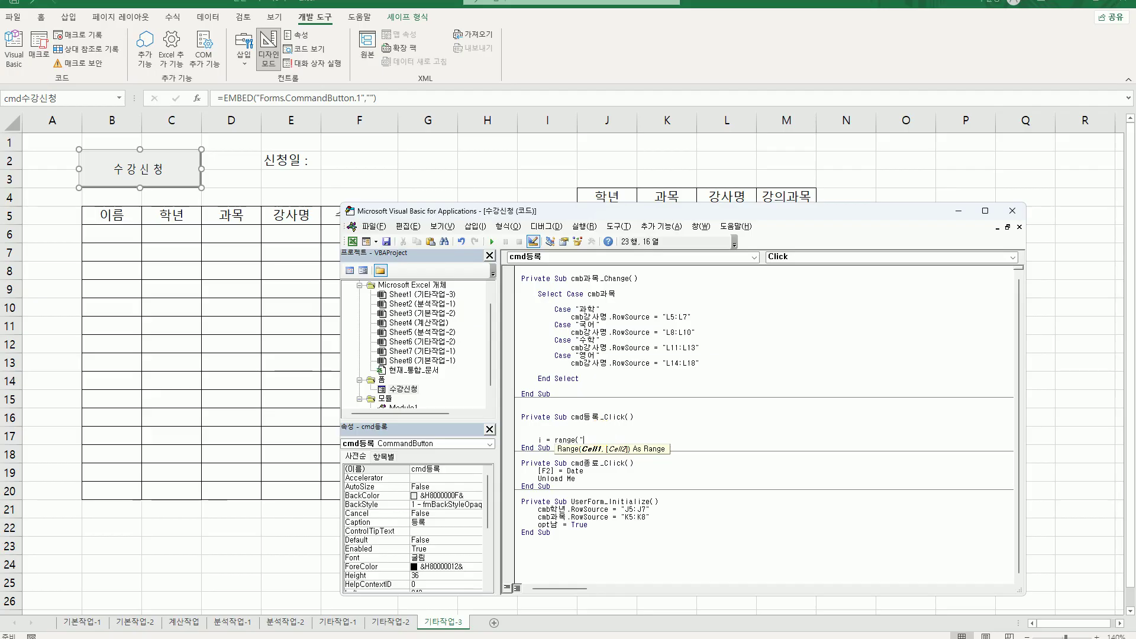
{"action": "type", "text": "B5\").CurrentRegion"}
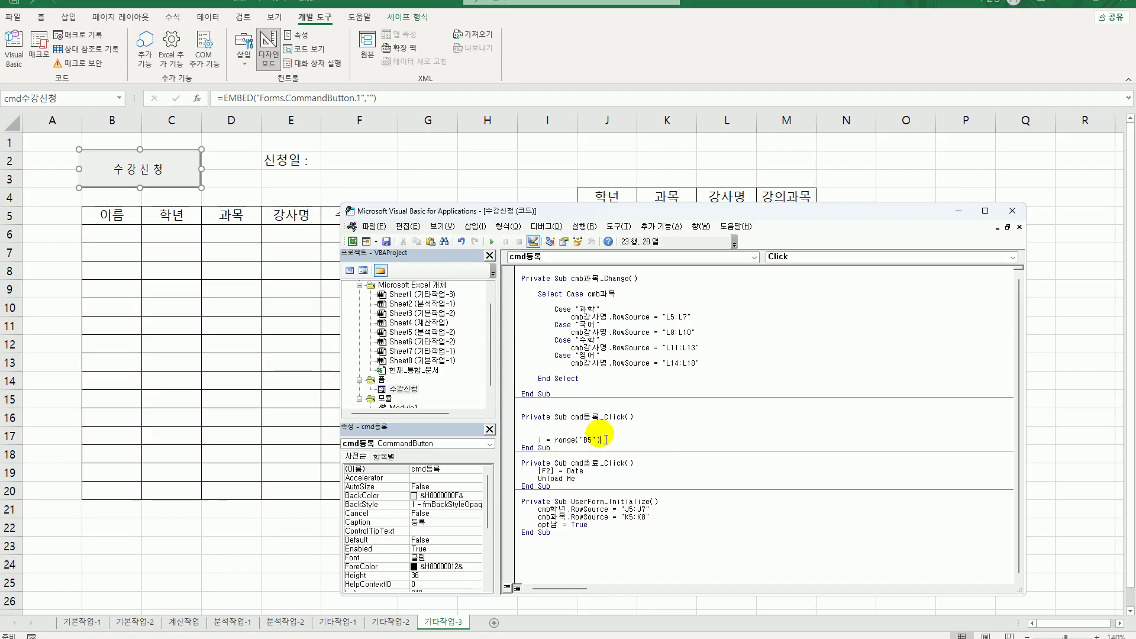
{"action": "type", "text": "."}
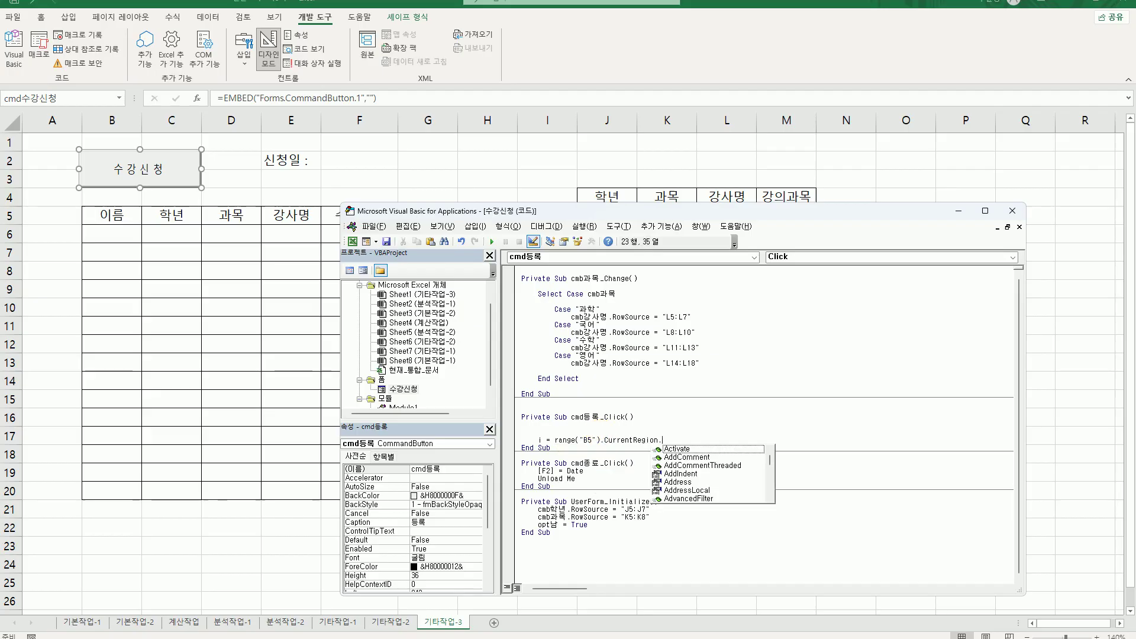
{"action": "type", "text": "Rows.count +"}
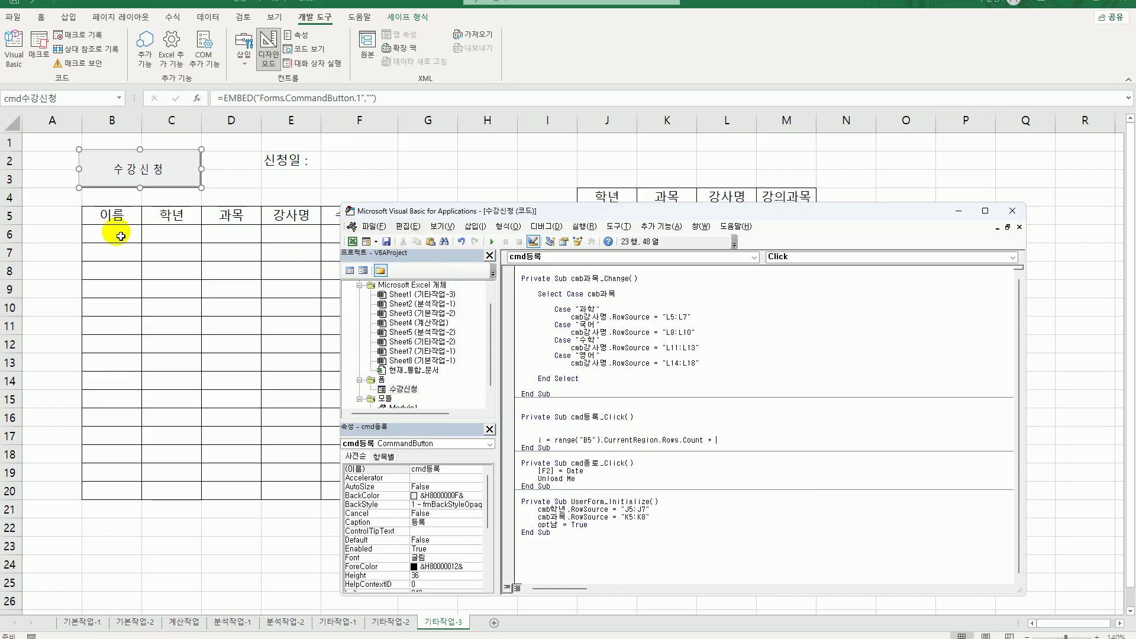
{"action": "type", "text": "5"}
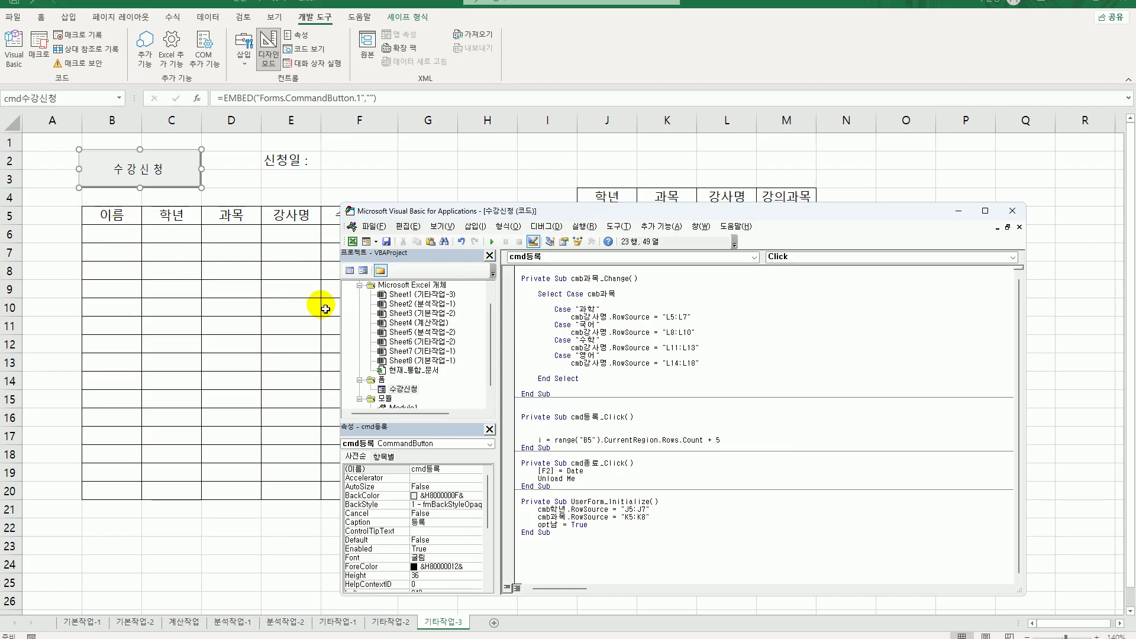
Add Cells(i, 2) = txt이름.Value below the row calculation, separated by a blank line.
{"action": "key", "text": "Return"}
{"action": "key", "text": "Return"}
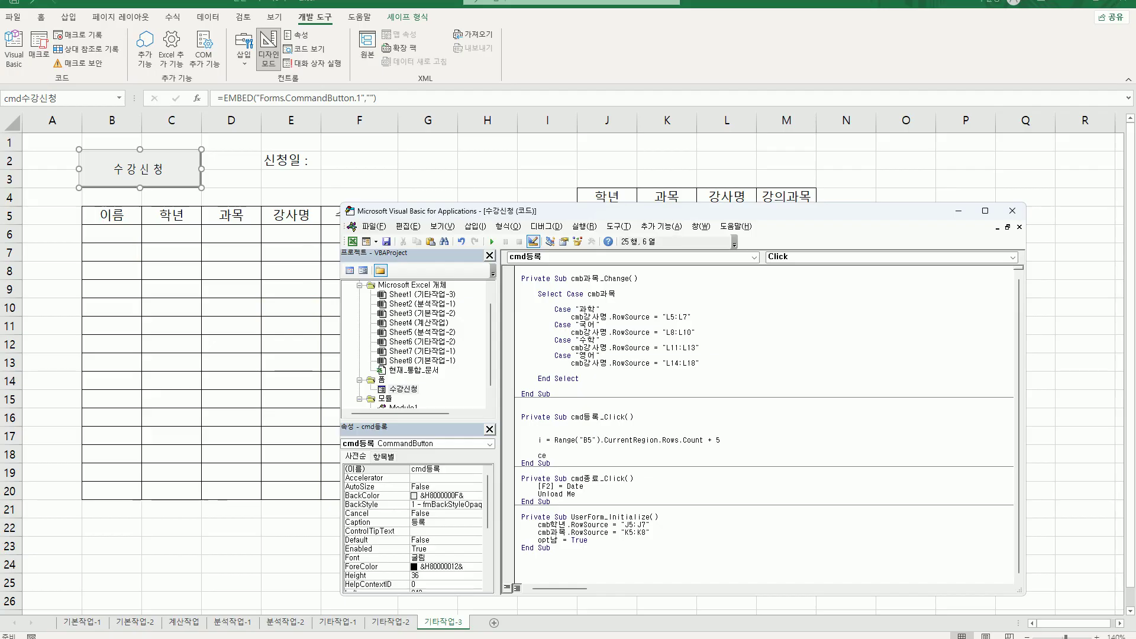
{"action": "type", "text": "cells(i,2) = txt이름.va"}
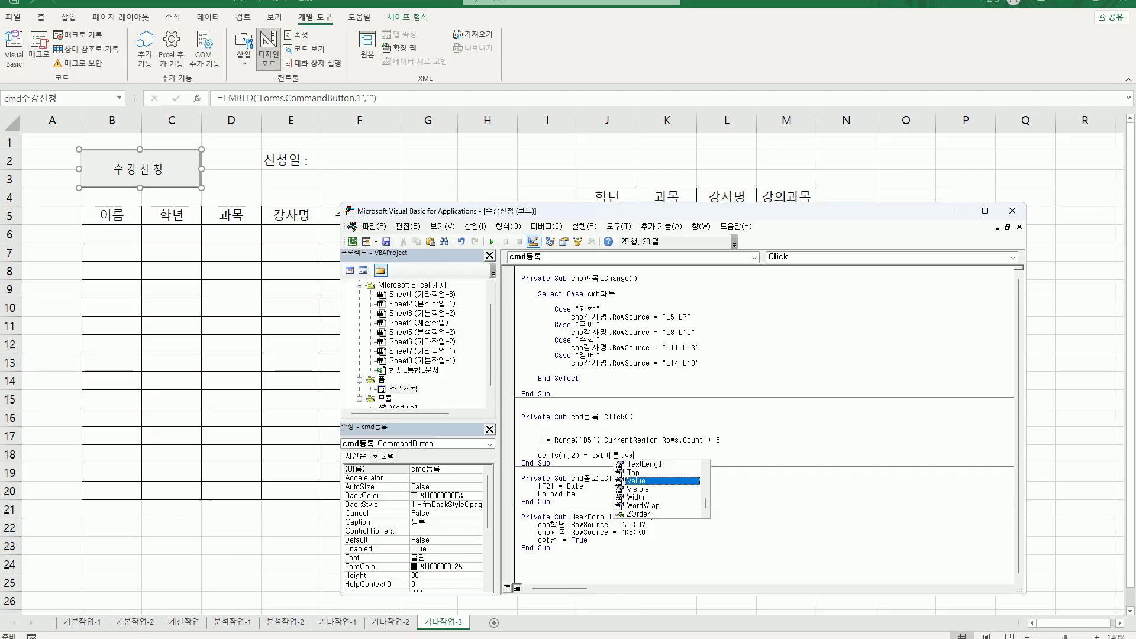
{"action": "key", "text": "Return"}
Copy the Cells(i, 2) line and paste five duplicates of it below the original.
{"action": "key", "text": "shift+End"}
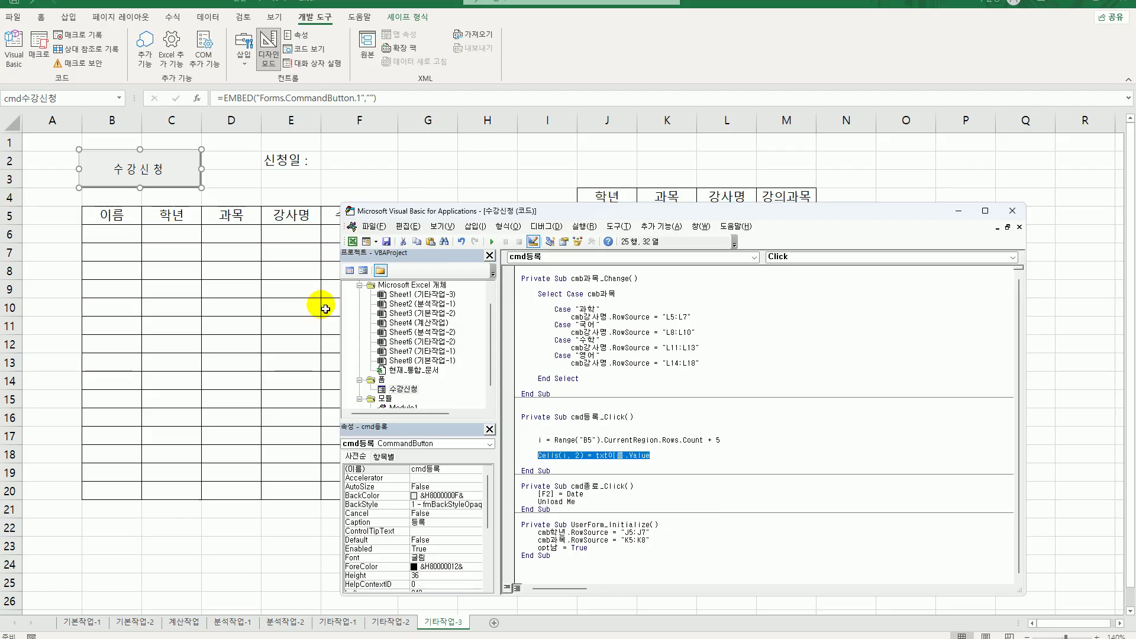
{"action": "key", "text": "ctrl+c"}
{"action": "key", "text": "Down"}
{"action": "key", "text": "ctrl+v"}
{"action": "key", "text": "Return"}
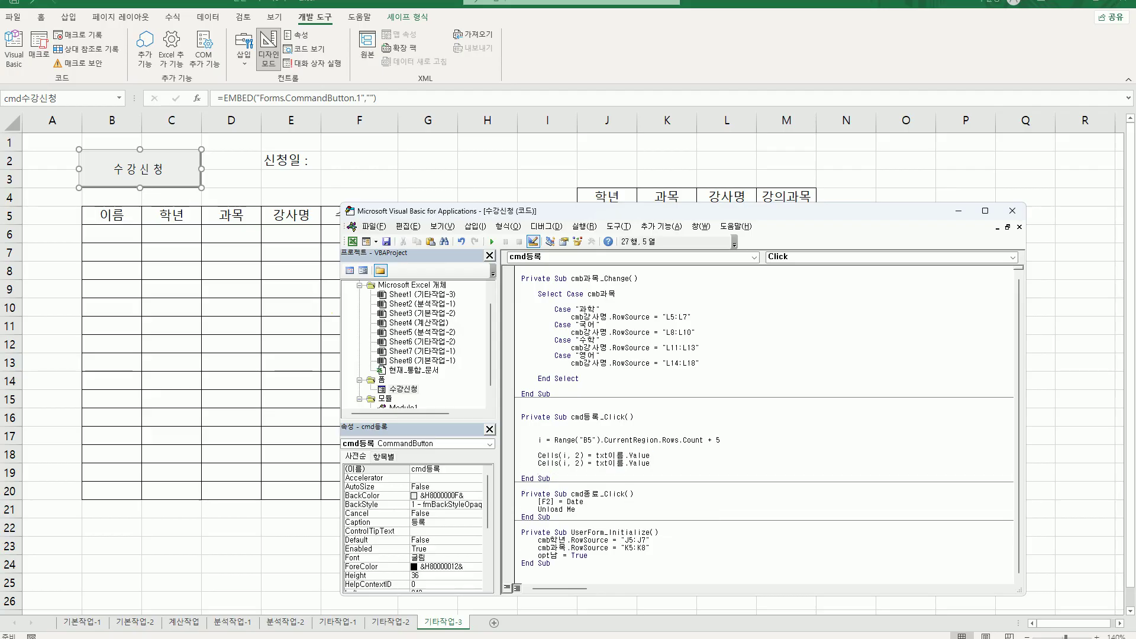
{"action": "key", "text": "ctrl+v"}
{"action": "key", "text": "Return"}
{"action": "key", "text": "ctrl+v"}
{"action": "key", "text": "Return"}
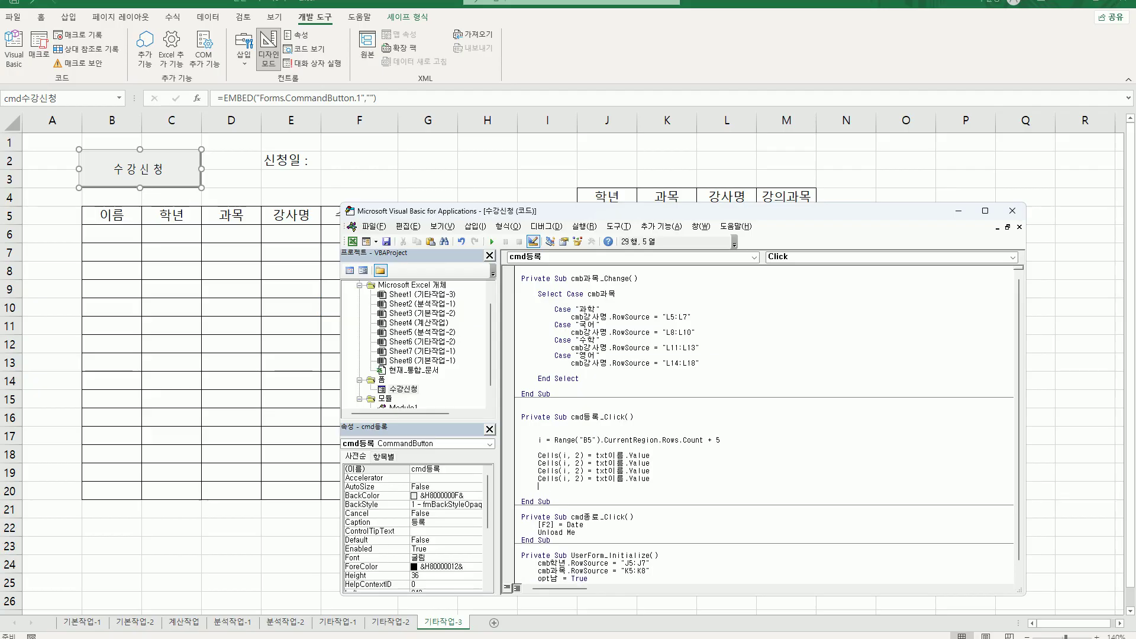
{"action": "key", "text": "ctrl+v"}
{"action": "key", "text": "Return"}
{"action": "key", "text": "ctrl+v"}
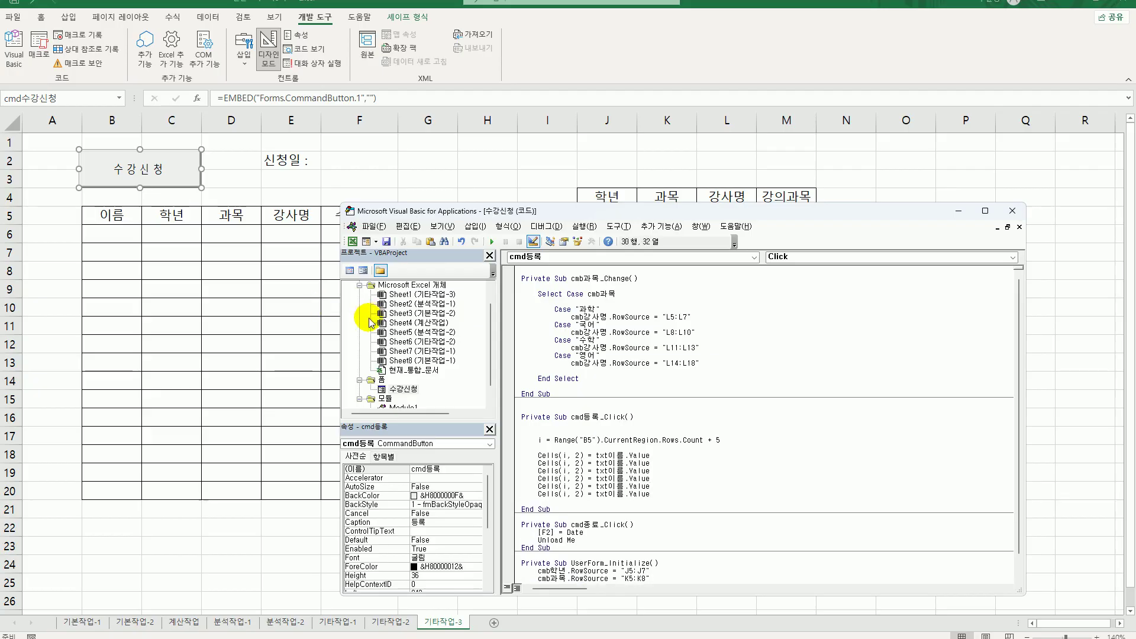
Renumber the column indexes of the five duplicated Cells lines as 3, 4, 5, 6 and 7.
{"action": "double_click", "coordinate": [577, 462]}
{"action": "type", "text": "3"}
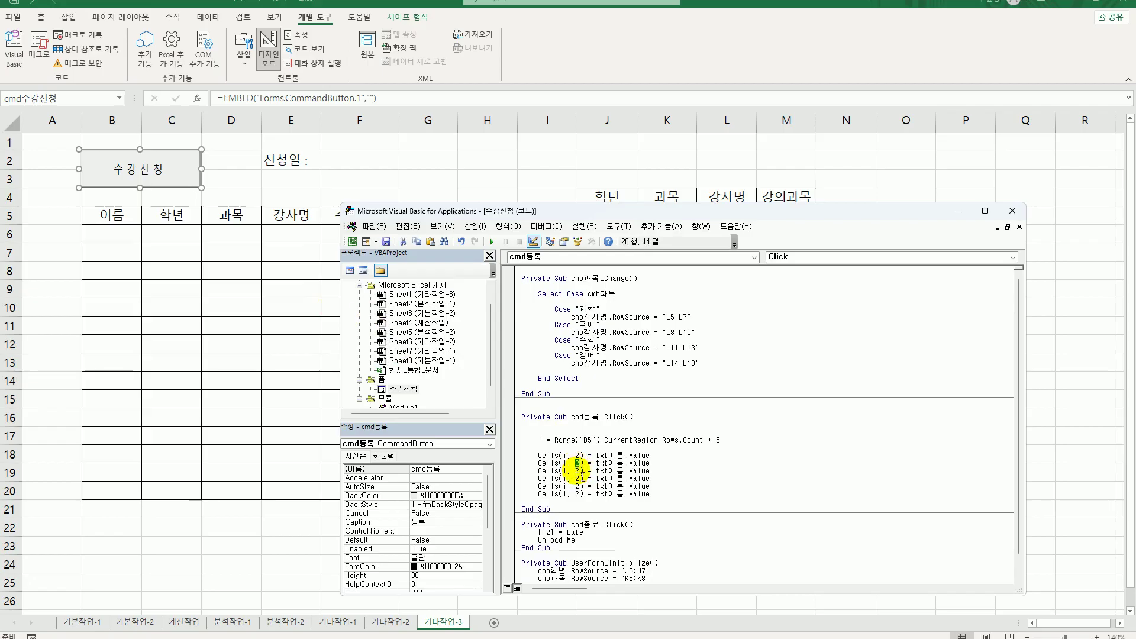
{"action": "double_click", "coordinate": [578, 471]}
{"action": "type", "text": "4"}
{"action": "double_click", "coordinate": [577, 478]}
{"action": "type", "text": "5"}
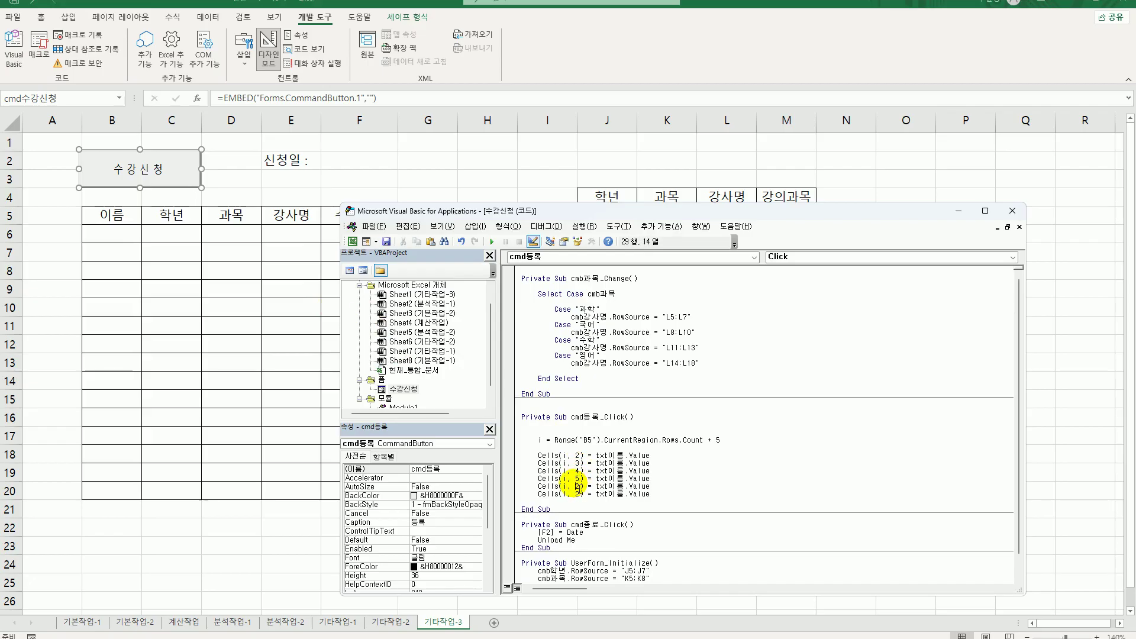
{"action": "left_click_drag", "start_coordinate": [574, 481], "coordinate": [576, 483]}
{"action": "double_click", "coordinate": [578, 485]}
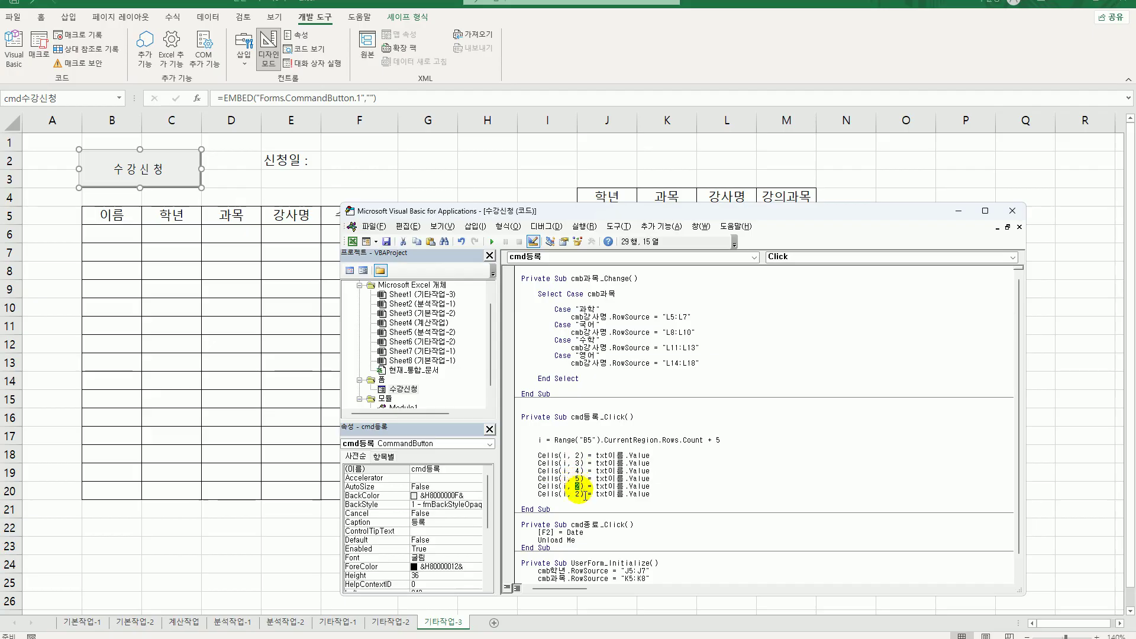
{"action": "type", "text": "6"}
{"action": "double_click", "coordinate": [578, 493]}
{"action": "type", "text": "7"}
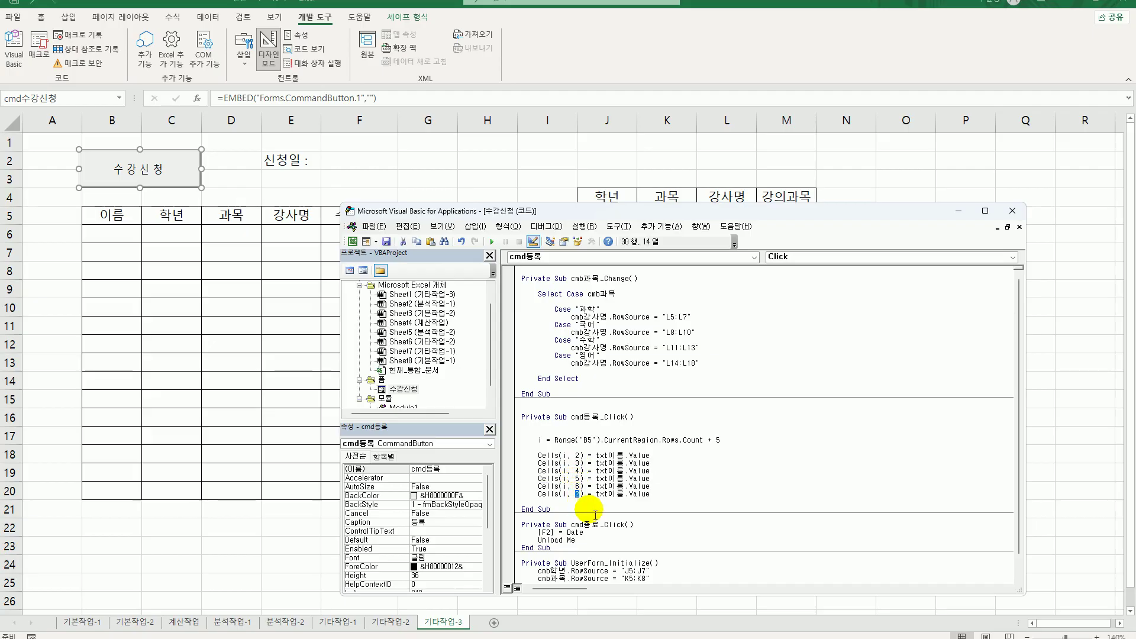
Change the value assigned to Cells(i, 3) to cmb학년.Value.
{"action": "left_click", "coordinate": [596, 464]}
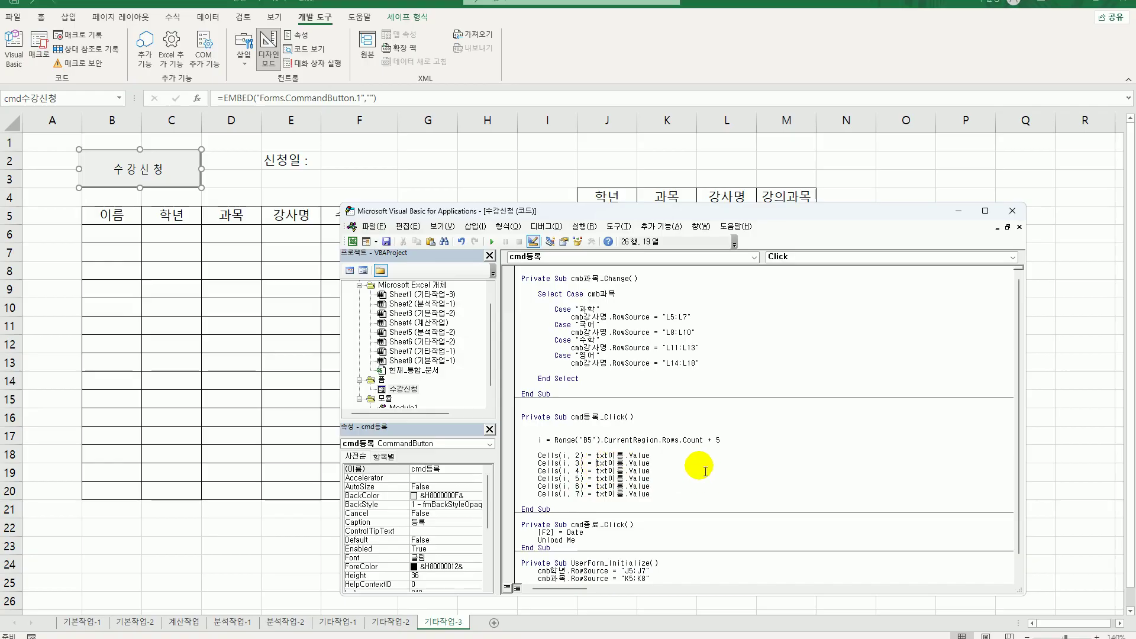
{"action": "key", "text": "shift+End"}
{"action": "type", "text": "ㅊ"}
{"action": "key", "text": "BackSpace"}
{"action": "type", "text": "cmb학"}
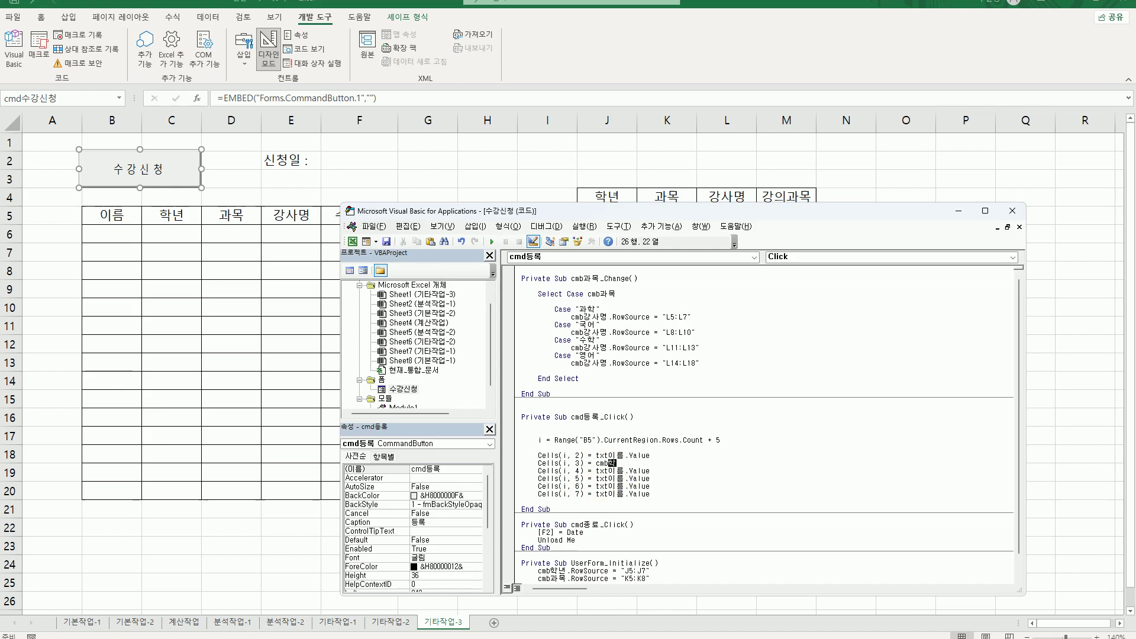
{"action": "type", "text": "년.Value"}
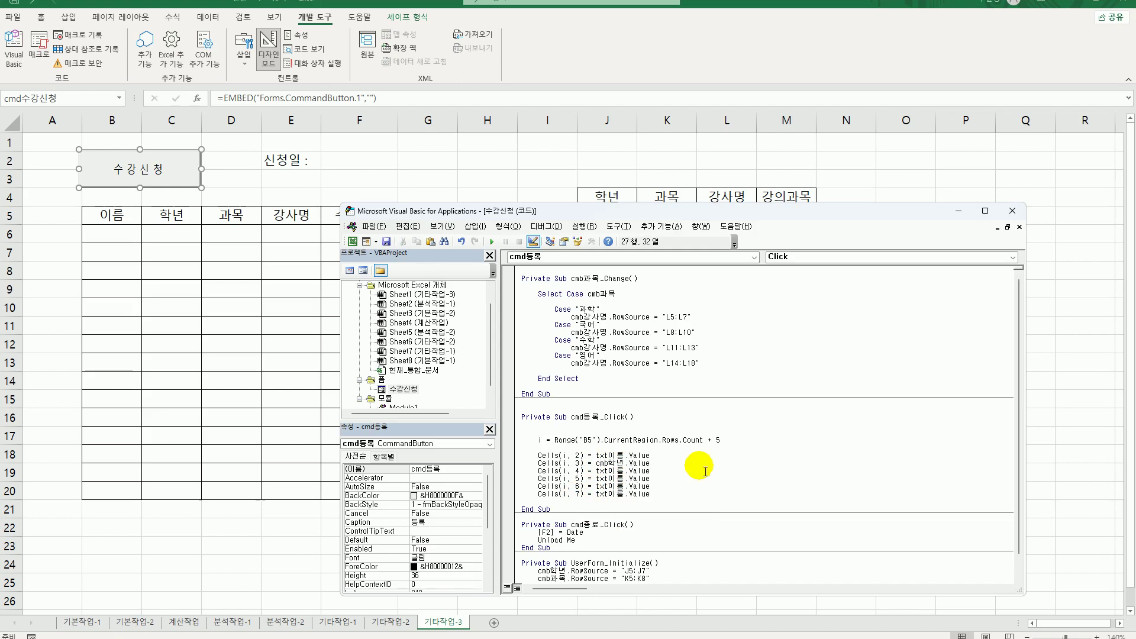
Change the value assigned to Cells(i, 4) to cmb과목.Value.
{"action": "key", "text": "shift+Left"}
{"action": "key", "text": "shift+Left"}
{"action": "key", "text": "shift+Left"}
{"action": "key", "text": "shift+Left"}
{"action": "key", "text": "shift+Left"}
{"action": "key", "text": "shift+Left"}
{"action": "key", "text": "shift+Left"}
{"action": "key", "text": "shift+Left"}
{"action": "type", "text": "ㅊ"}
{"action": "type", "text": "cm"}
{"action": "type", "text": "b과목.Value"}
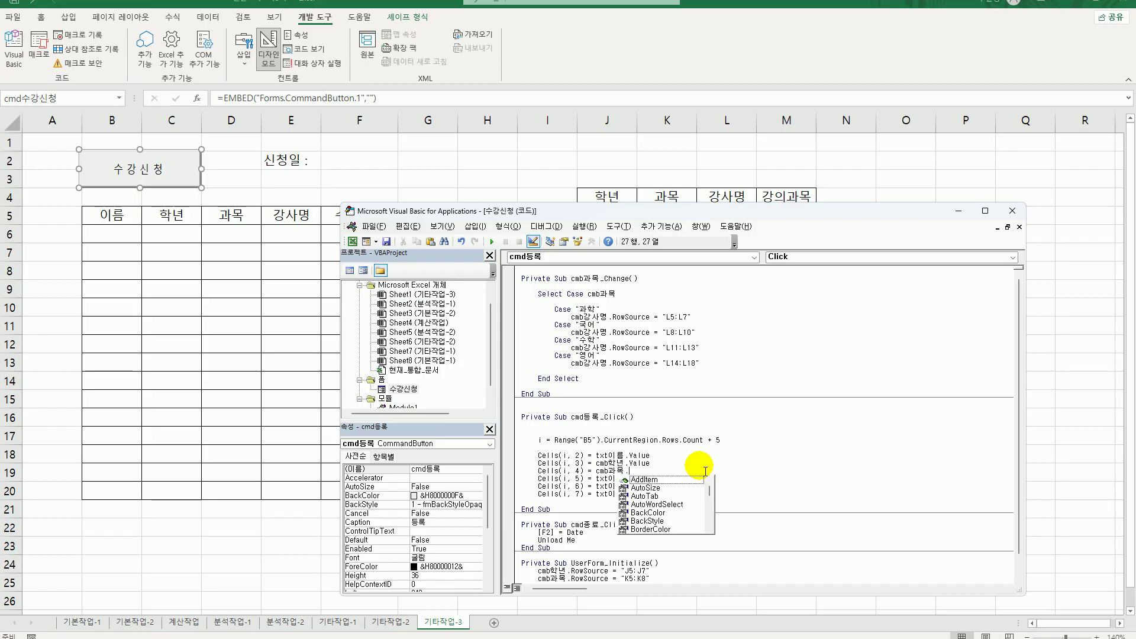
{"action": "key", "text": "Tab"}
{"action": "key", "text": "Down"}
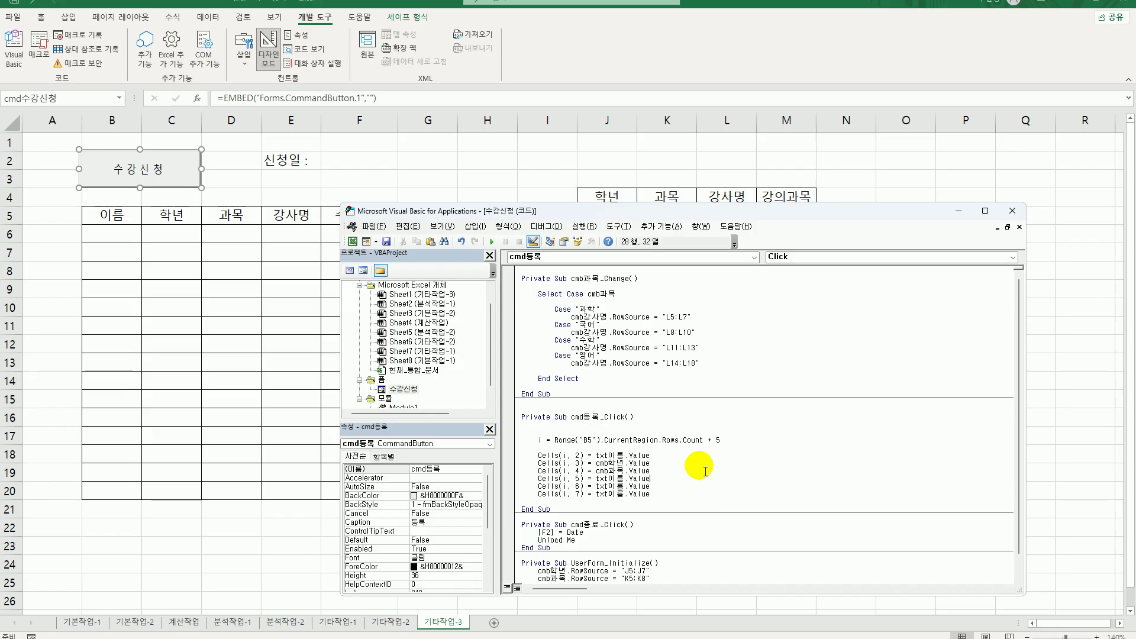
Change the value assigned to Cells(i, 5) to cmb강사명.Value.
{"action": "key", "text": "shift+Left"}
{"action": "key", "text": "shift+Left"}
{"action": "key", "text": "shift+Left"}
{"action": "key", "text": "shift+Left"}
{"action": "key", "text": "shift+Left"}
{"action": "key", "text": "shift+Left"}
{"action": "key", "text": "shift+Left"}
{"action": "key", "text": "shift+Left"}
{"action": "key", "text": "shift+Left"}
{"action": "type", "text": "ㅊ"}
{"action": "key", "text": "BackSpace"}
{"action": "type", "text": "c"}
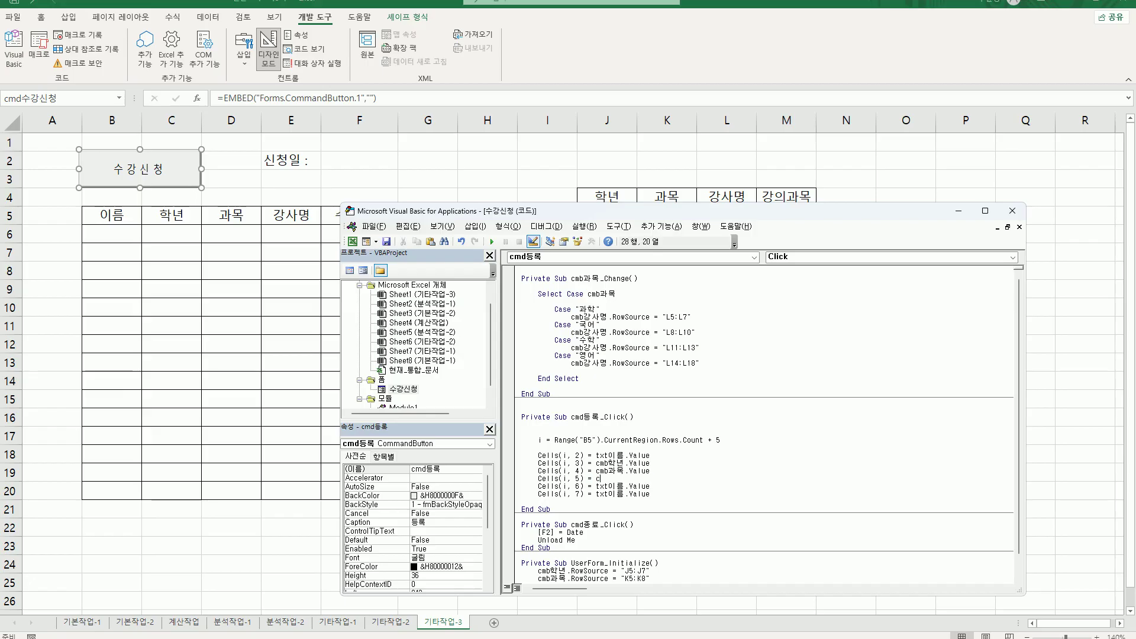
{"action": "type", "text": "mb강사명.value"}
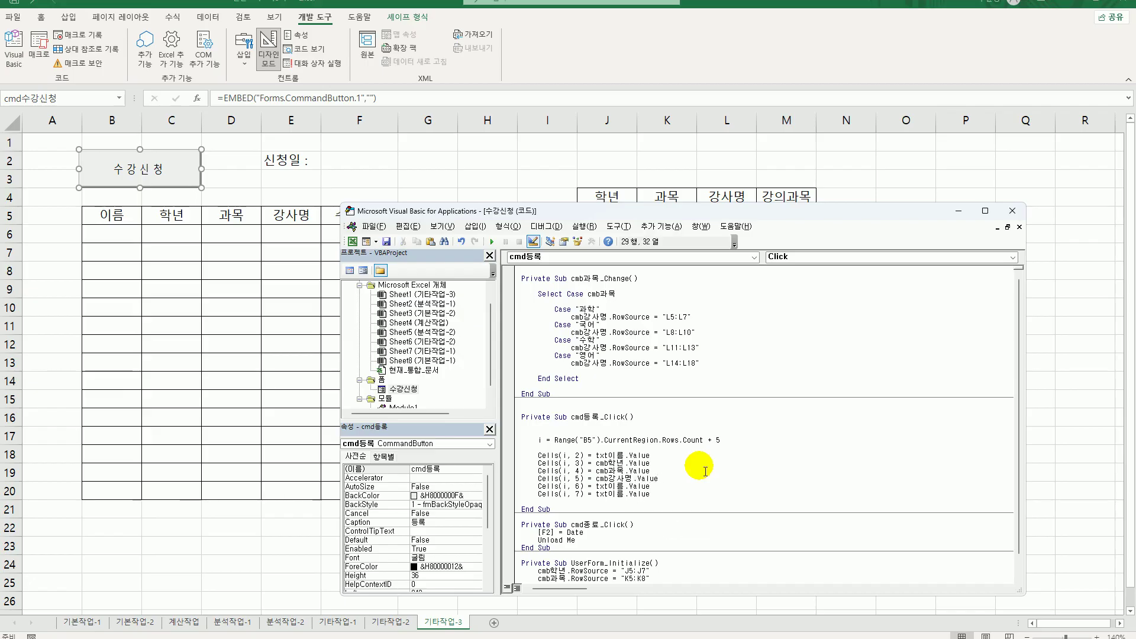
Check the name of the form's 수업시간 text box and assign txt수업시간.Value to Cells(i, 6) in the 등록 procedure.
{"action": "left_click_drag", "start_coordinate": [661, 214], "coordinate": [750, 161]}
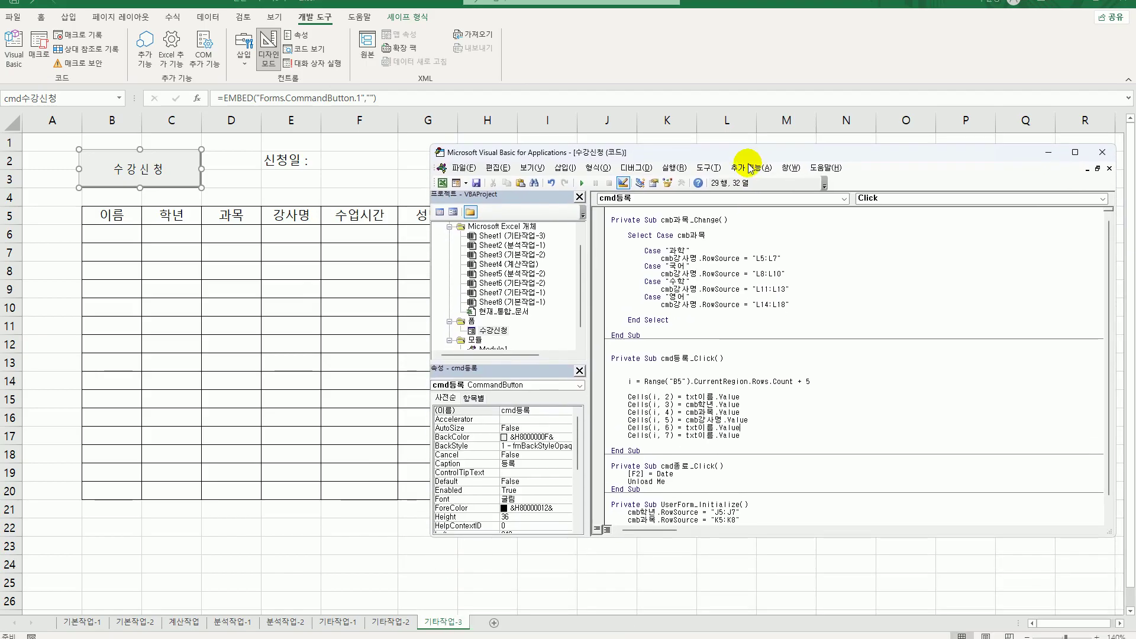
{"action": "double_click", "coordinate": [496, 329]}
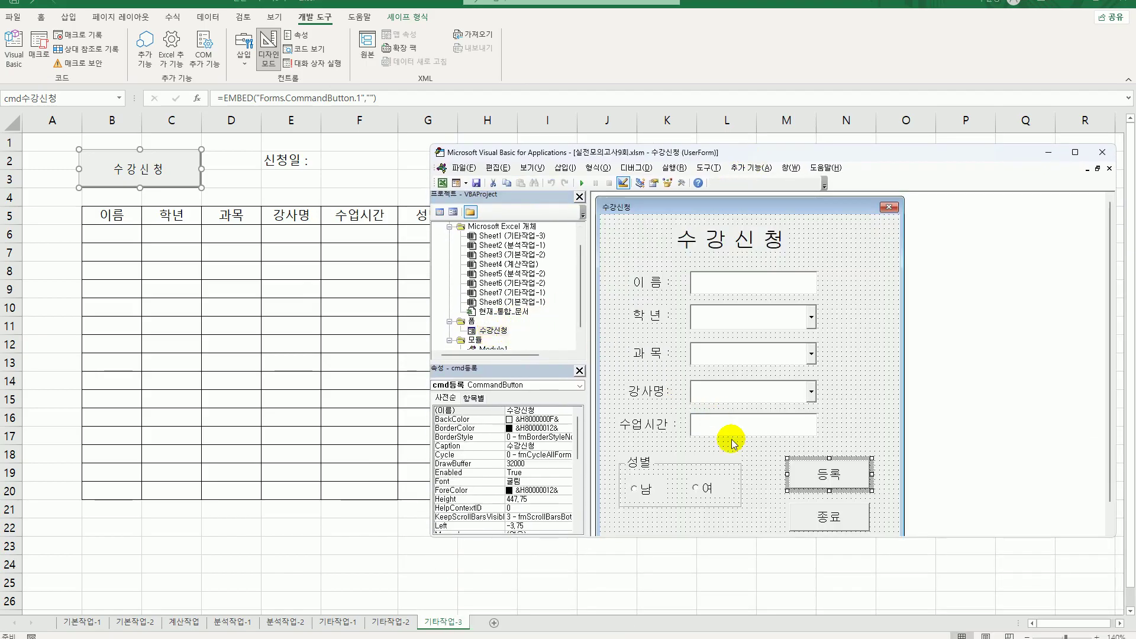
{"action": "left_click", "coordinate": [731, 430]}
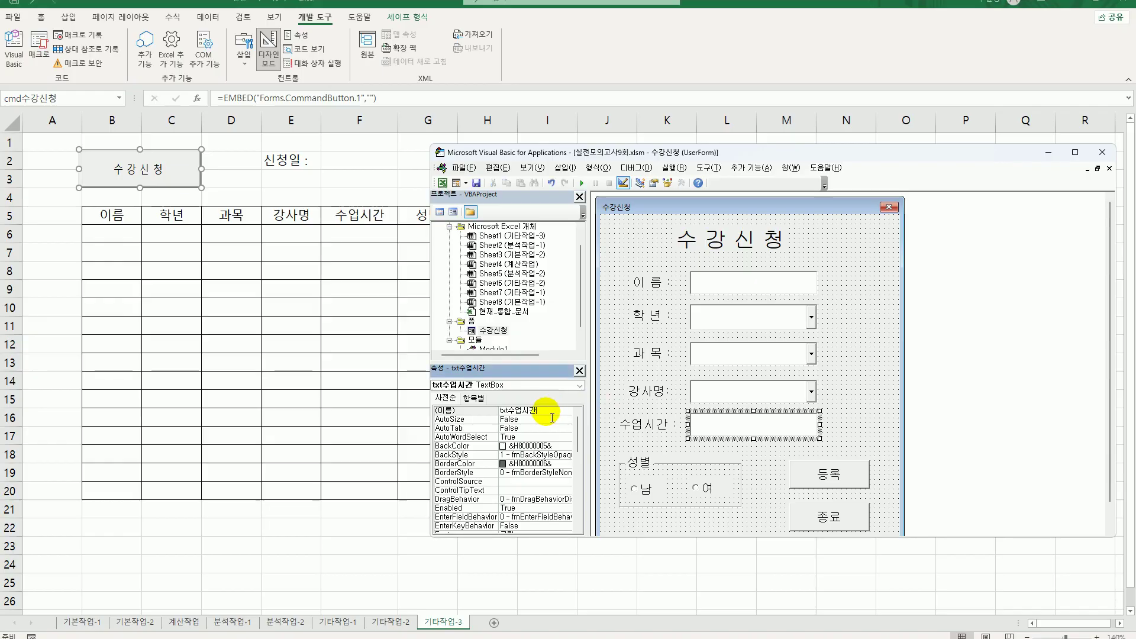
{"action": "double_click", "coordinate": [835, 479]}
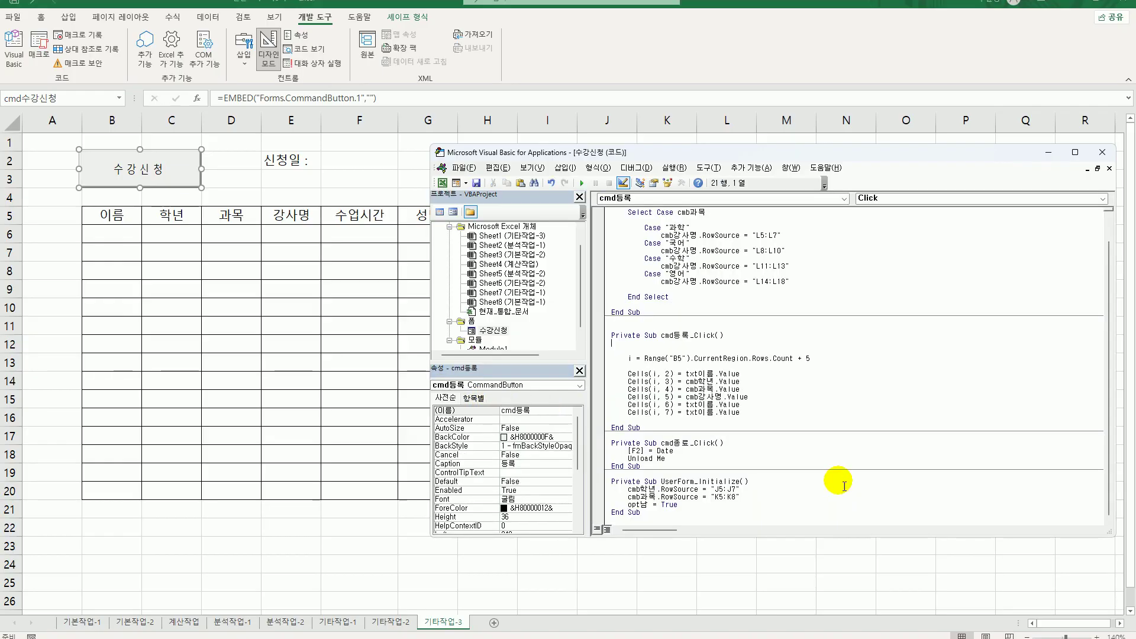
{"action": "double_click", "coordinate": [691, 404]}
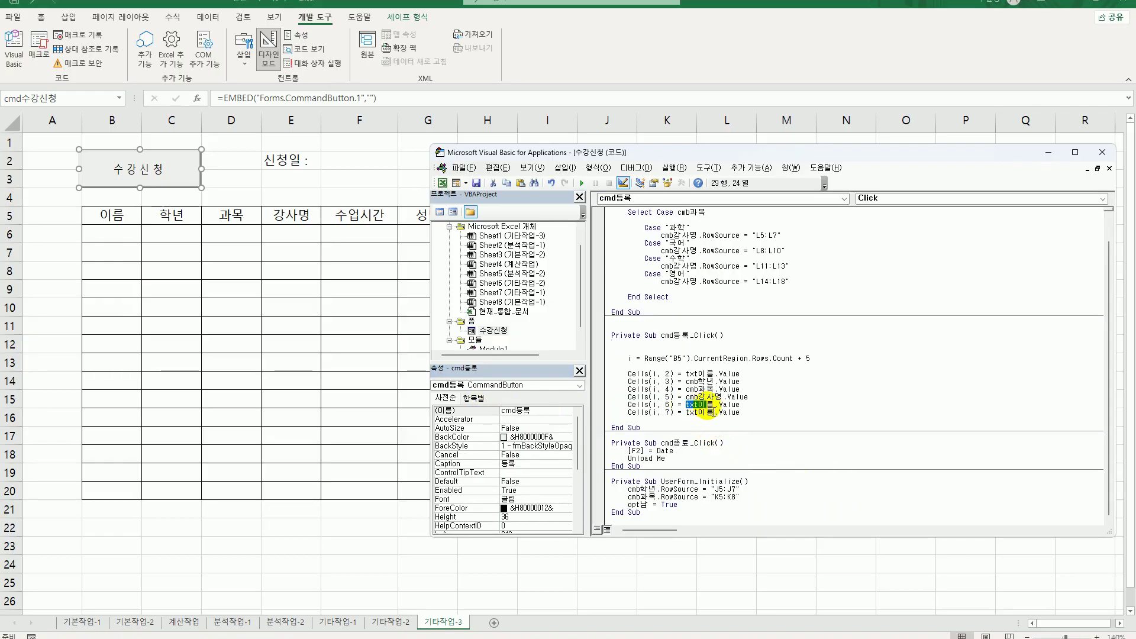
{"action": "type", "text": "txt수업시간"}
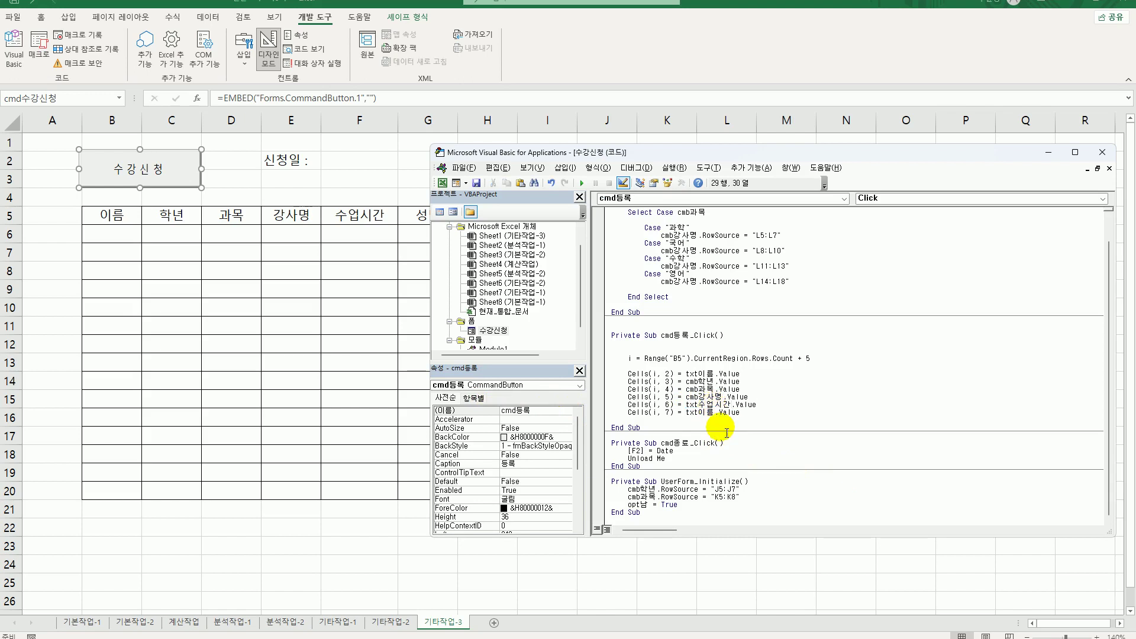
Start an If block for opt남 = True below the Cells(i, 6) assignment in the 등록 procedure.
{"action": "left_click", "coordinate": [789, 406]}
{"action": "key", "text": "Return"}
{"action": "key", "text": "Return"}
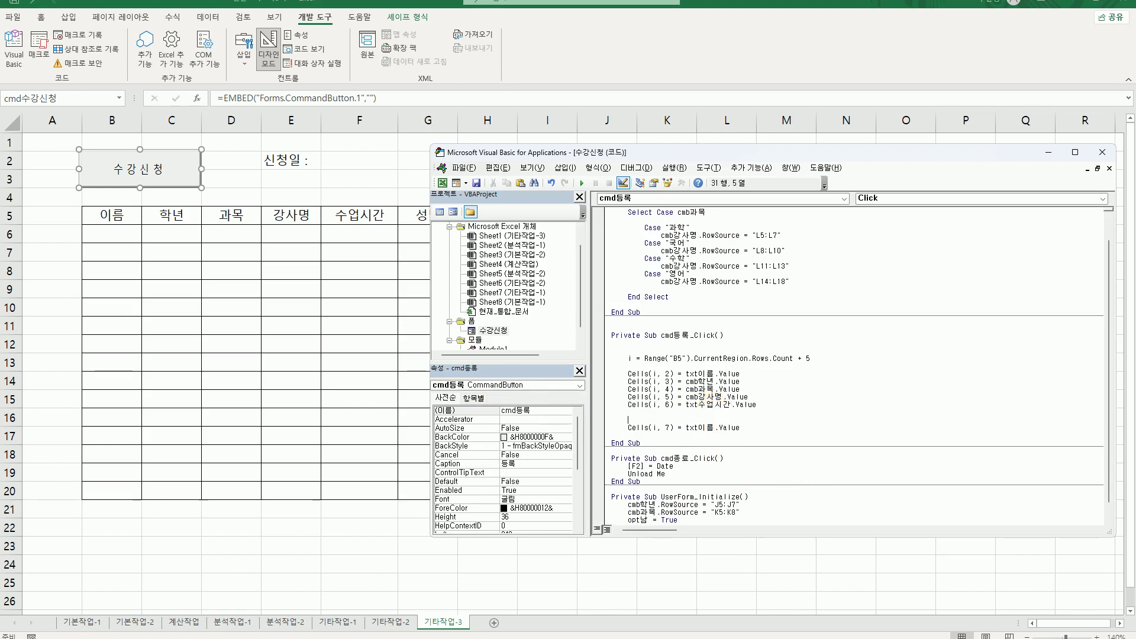
{"action": "type", "text": "if opt남 = true 소"}
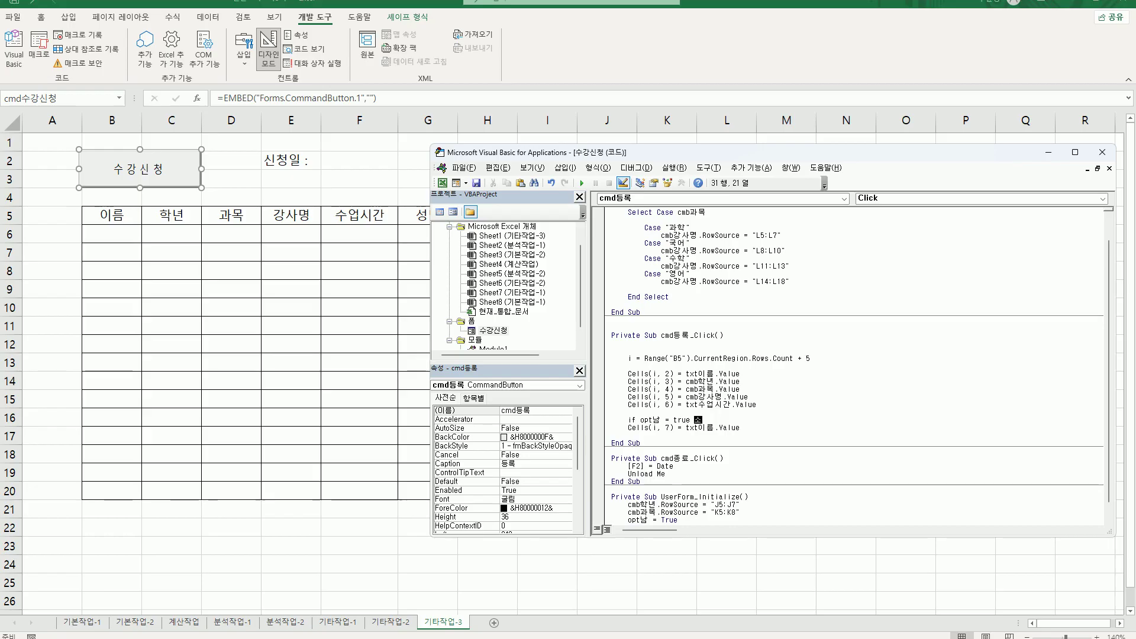
{"action": "key", "text": "BackSpace"}
{"action": "key", "text": "BackSpace"}
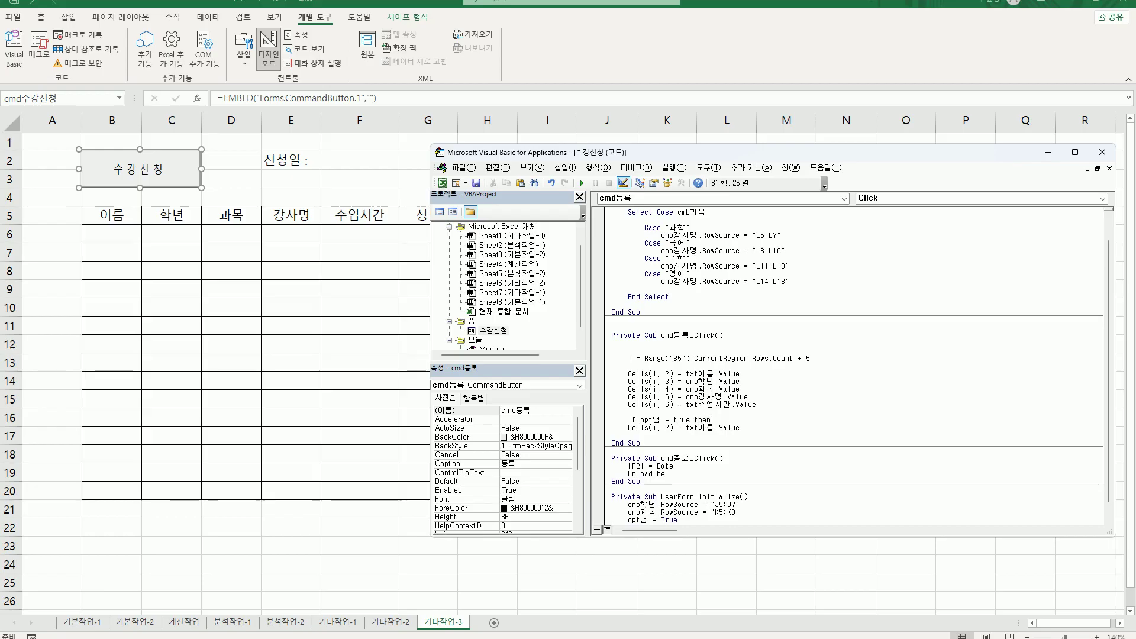
Change the value assigned to Cells(i, 7) to "남" and indent that line inside the If block.
{"action": "key", "text": "shift+End"}
{"action": "type", "text": "\"남"}
{"action": "key", "text": "Return"}
{"action": "key", "text": "Tab"}
{"action": "key", "text": "Down"}
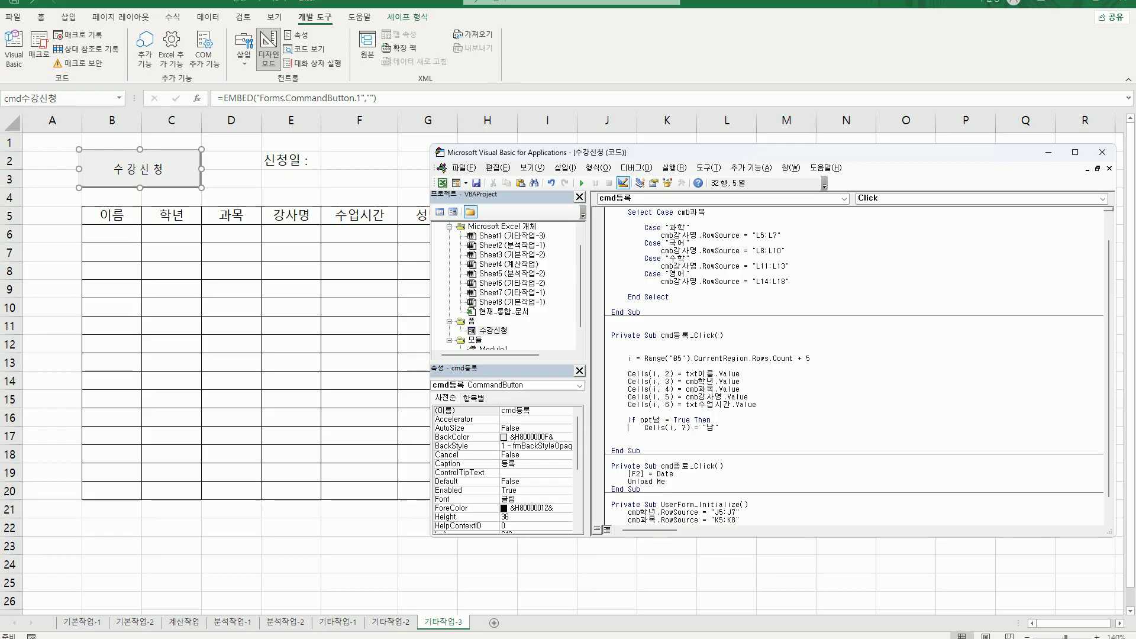
Add an Else branch and place an indented copy of the Cells(i, 7) assignment under it.
{"action": "type", "text": "else"}
{"action": "key", "text": "shift+End"}
{"action": "key", "text": "ctrl+c"}
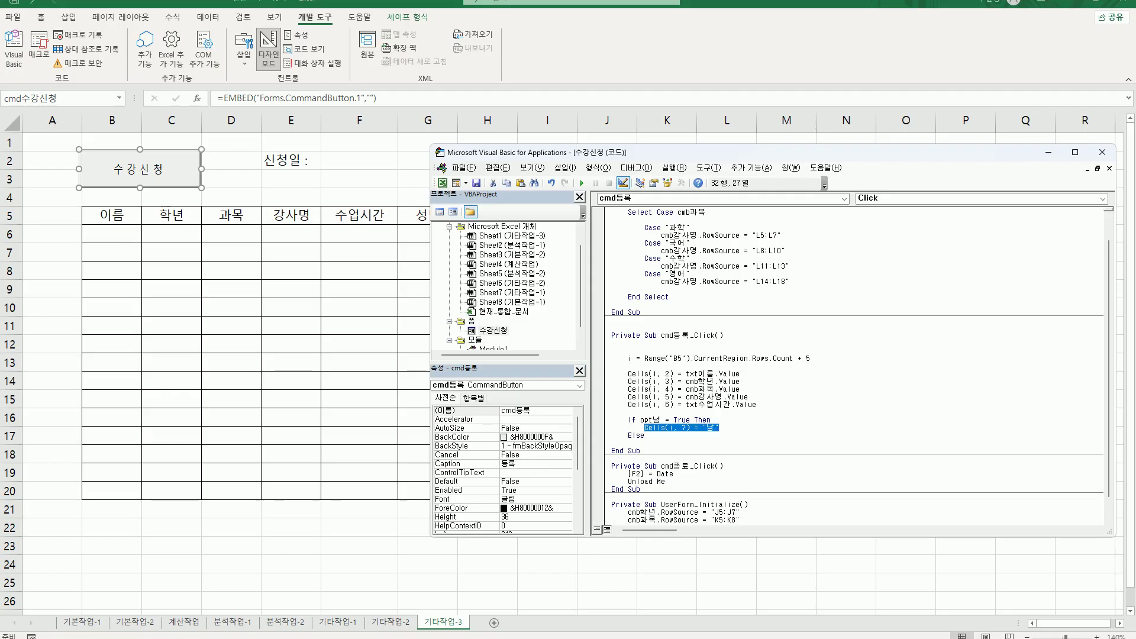
{"action": "key", "text": "Down"}
{"action": "key", "text": "Down"}
{"action": "key", "text": "ctrl+v"}
{"action": "key", "text": "Home"}
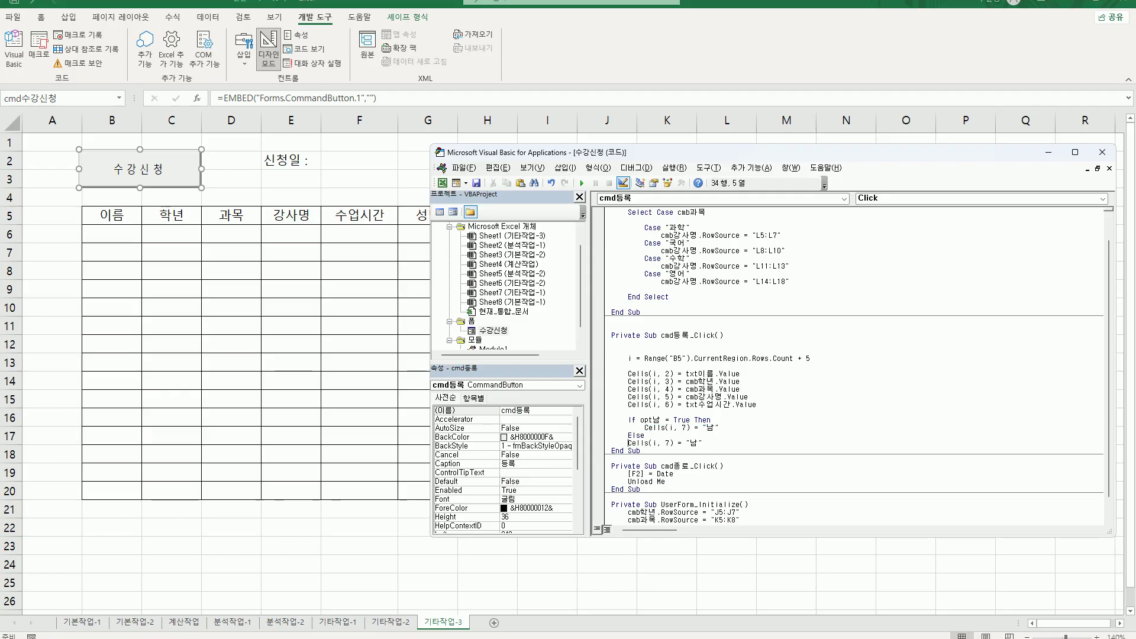
{"action": "key", "text": "Tab"}
Change the Else branch's Cells(i, 7) value to "여" and close the block with End If.
{"action": "key", "text": "End"}
{"action": "key", "text": "Left"}
{"action": "key", "text": "Left"}
{"action": "key", "text": "shift+Right"}
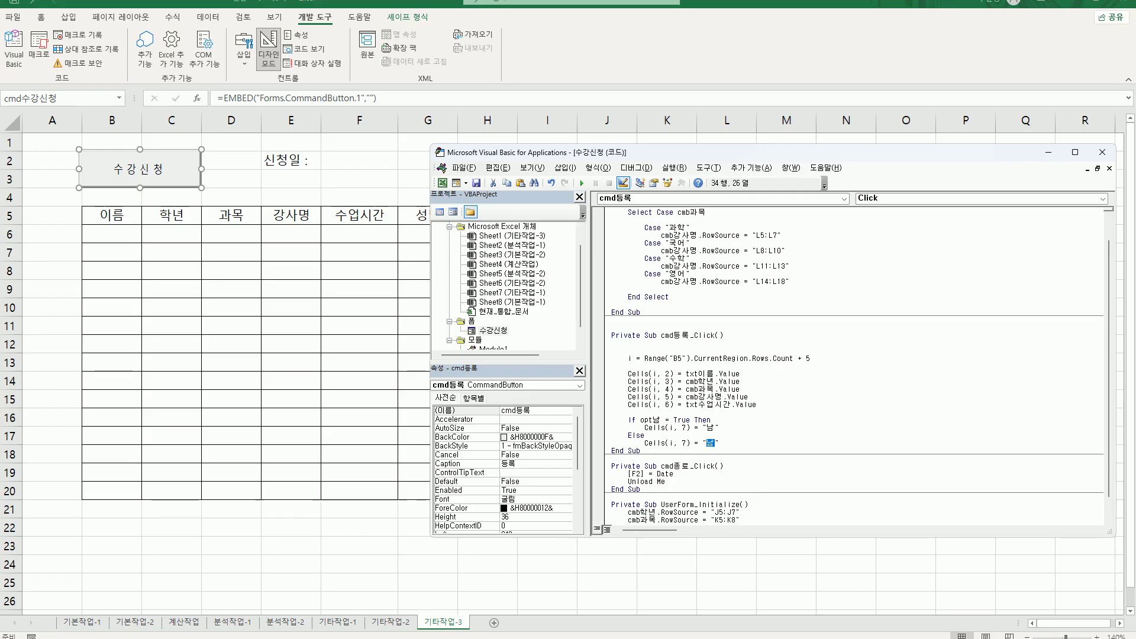
{"action": "type", "text": "du"}
{"action": "key", "text": "Return"}
{"action": "type", "text": "end If"}
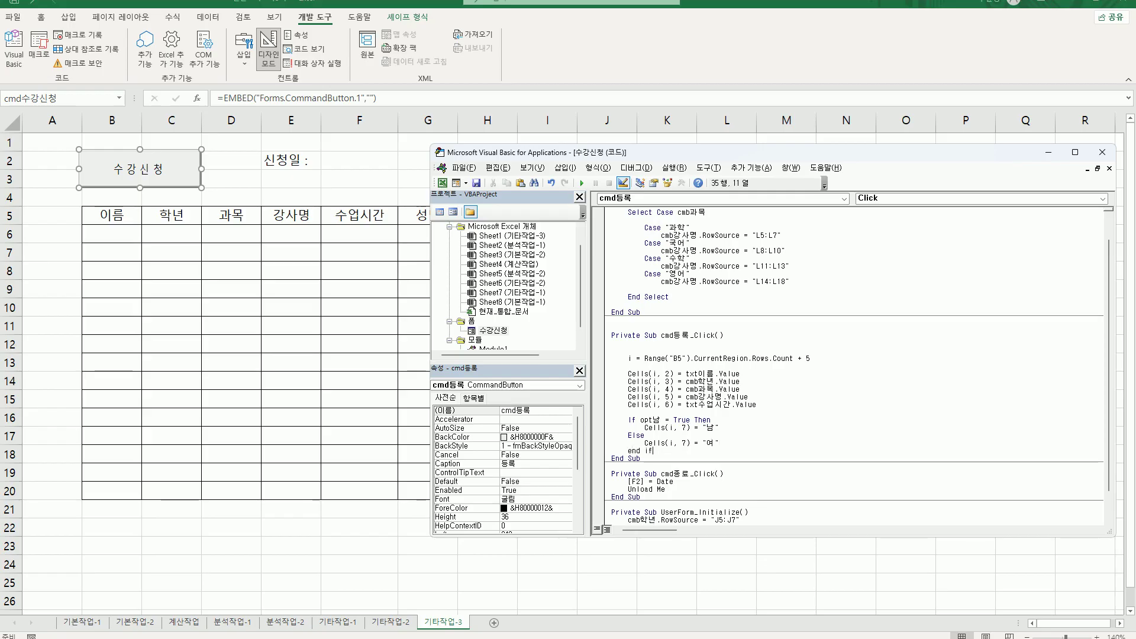
{"action": "key", "text": "Return"}
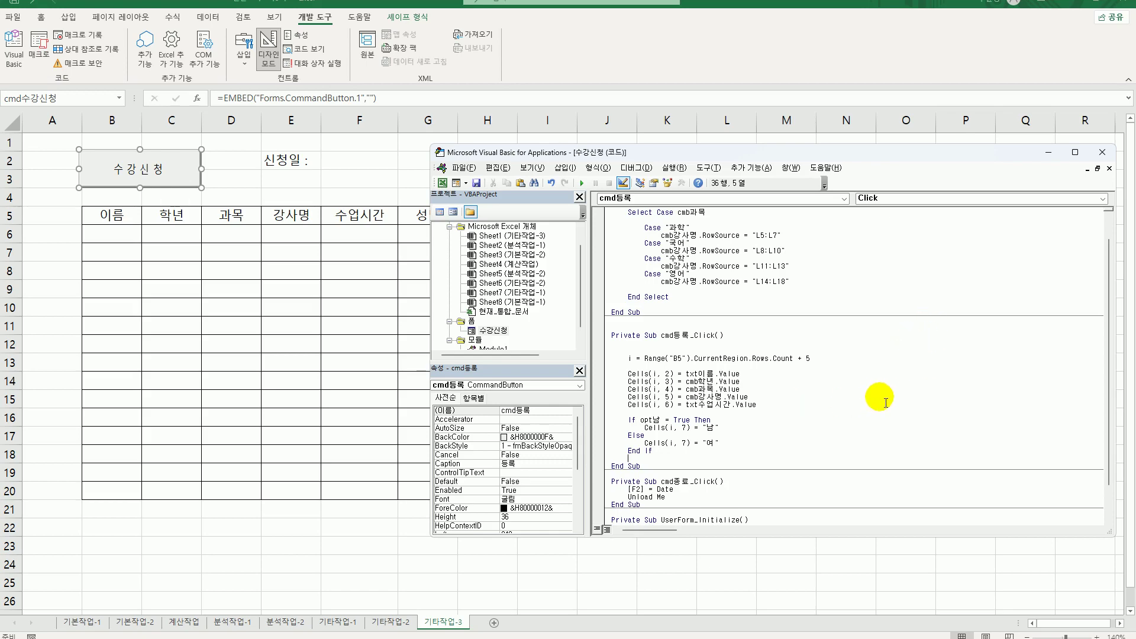
Close the code editor, turn off design mode and open the 수강신청 form from its sheet button.
{"action": "left_click", "coordinate": [872, 418]}
{"action": "left_click", "coordinate": [1098, 152]}
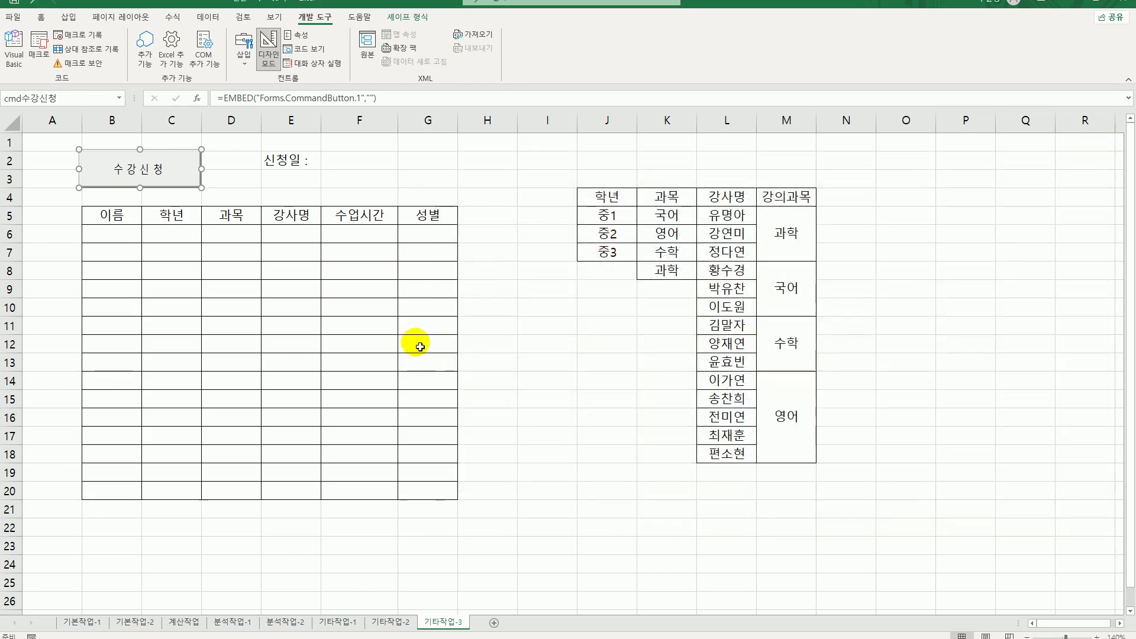
{"action": "left_click", "coordinate": [267, 60]}
{"action": "left_click", "coordinate": [480, 249]}
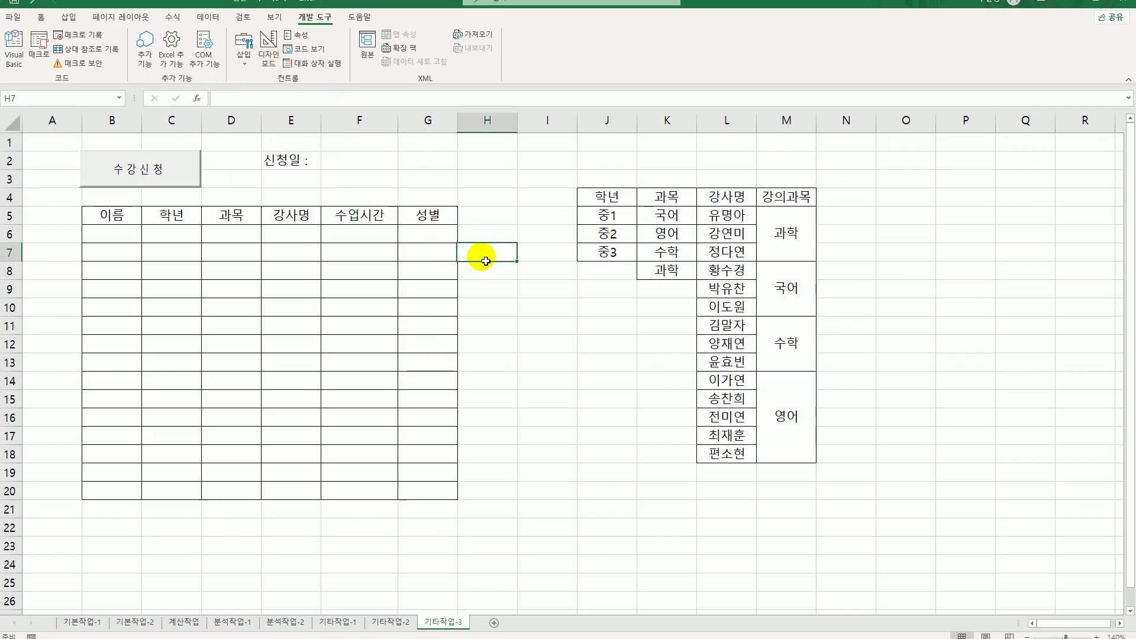
{"action": "left_click", "coordinate": [155, 172]}
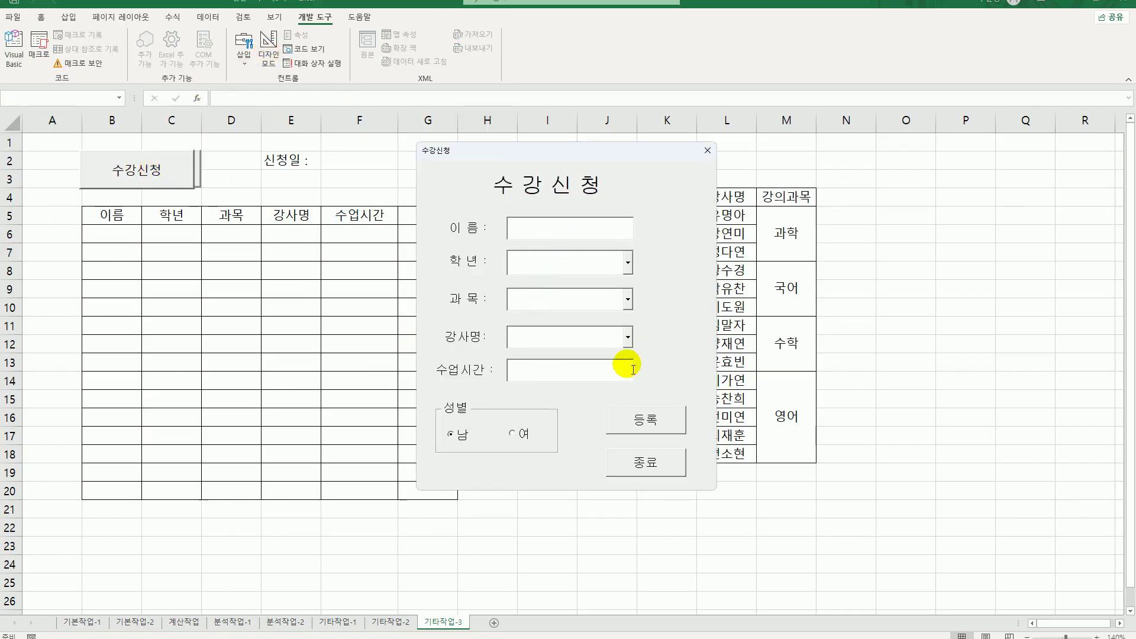
Check the form's 학년 and 과목 lists against the reference table on the sheet.
{"action": "left_click", "coordinate": [627, 262]}
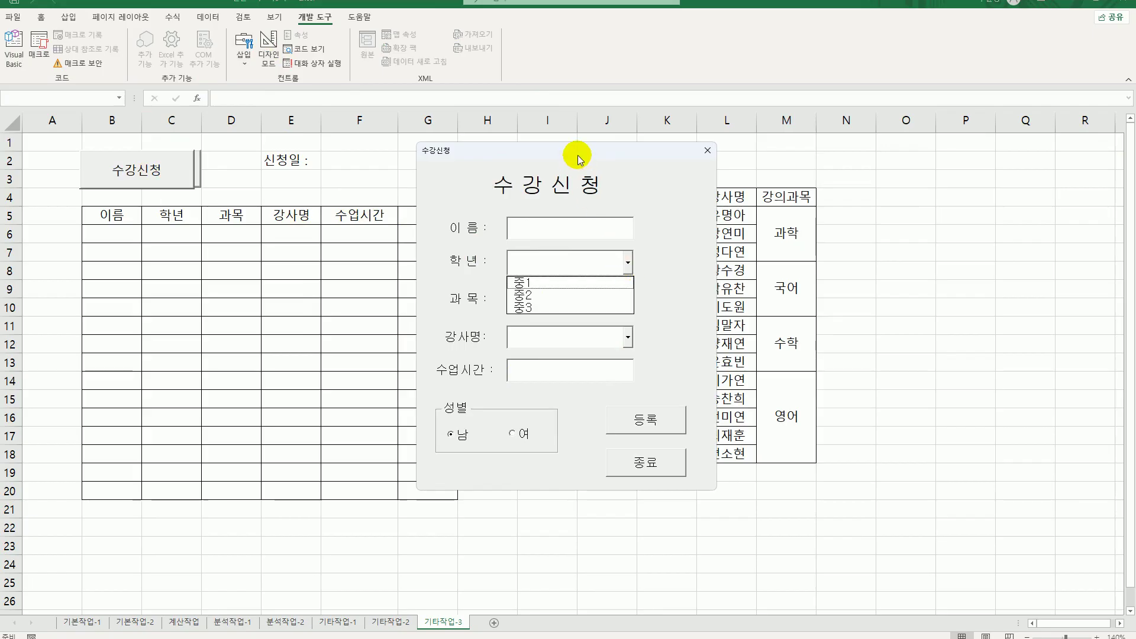
{"action": "left_click_drag", "start_coordinate": [577, 153], "coordinate": [444, 162]}
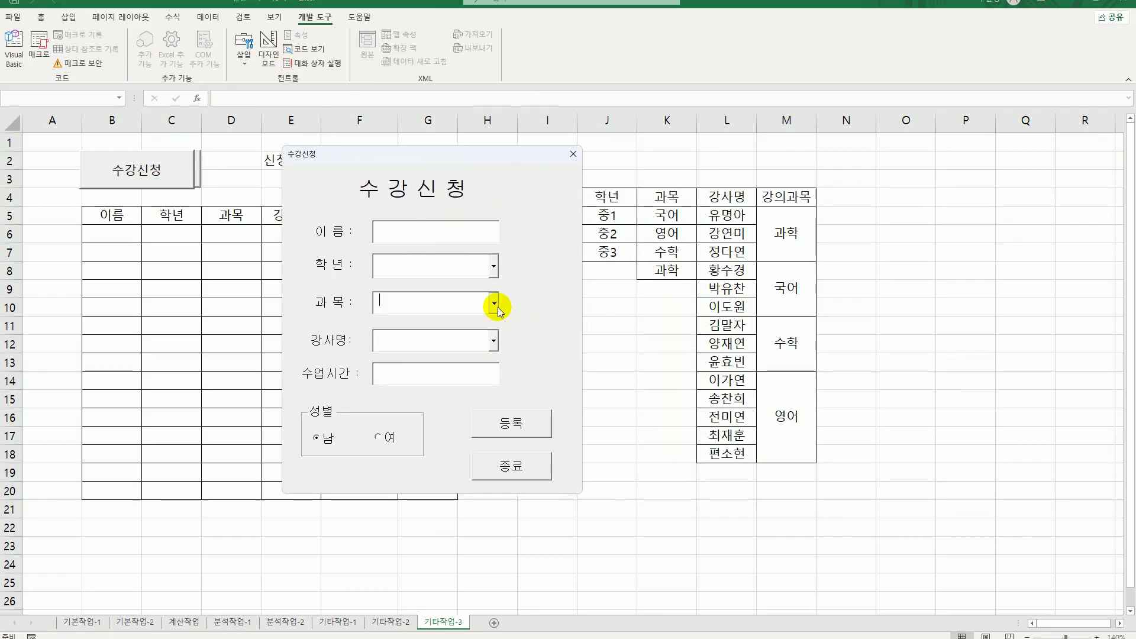
{"action": "left_click", "coordinate": [494, 303]}
{"action": "left_click", "coordinate": [523, 339]}
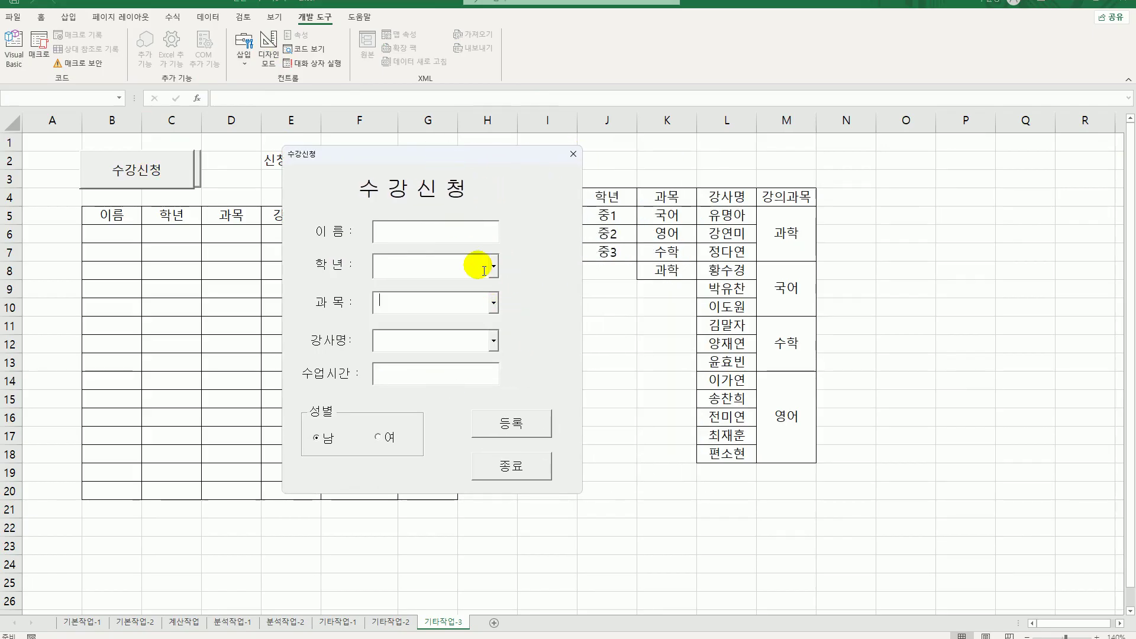
Enter a sample student name in 이름, and set 학년 to 중1 and 과목 to 국어.
{"action": "left_click", "coordinate": [453, 239]}
{"action": "type", "text": "허"}
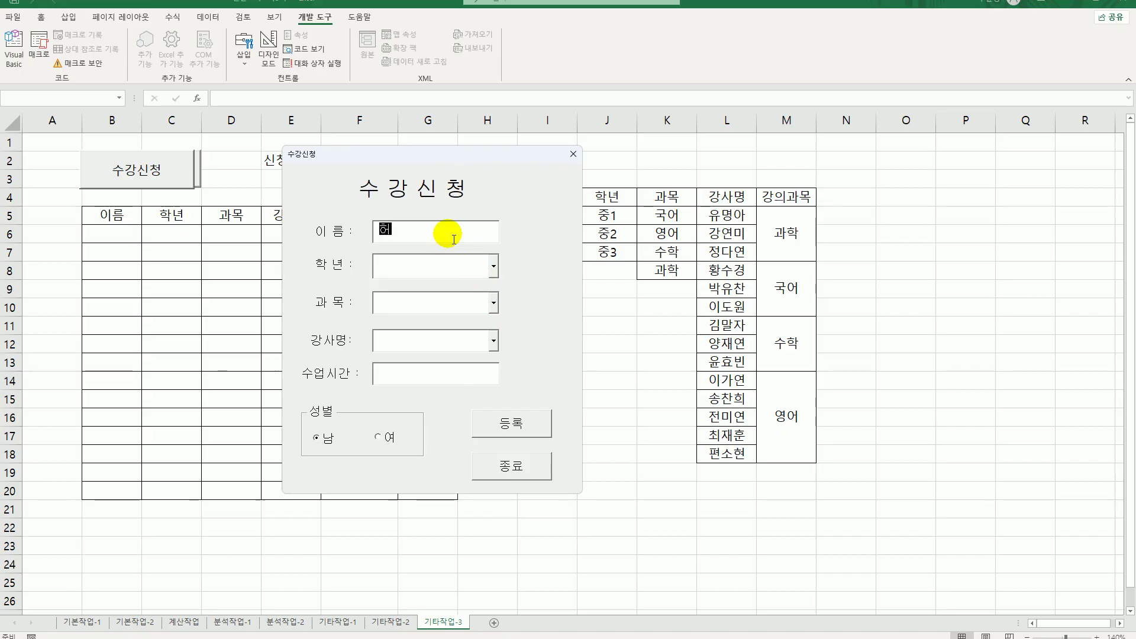
{"action": "type", "text": "길동"}
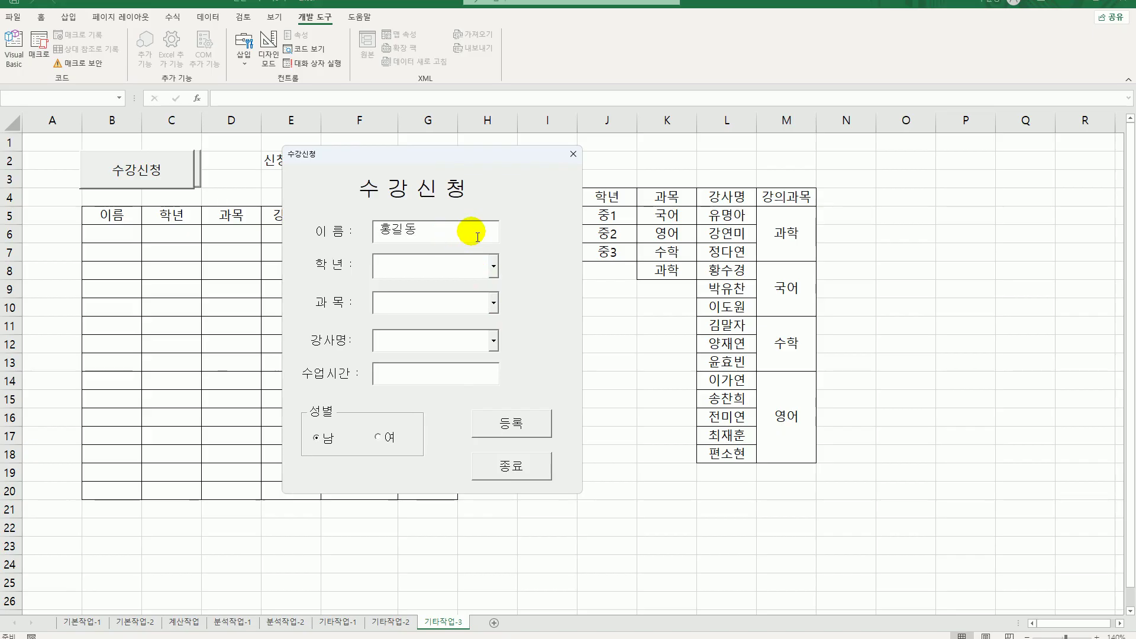
{"action": "left_click", "coordinate": [496, 265]}
{"action": "left_click", "coordinate": [469, 283]}
{"action": "left_click", "coordinate": [493, 302]}
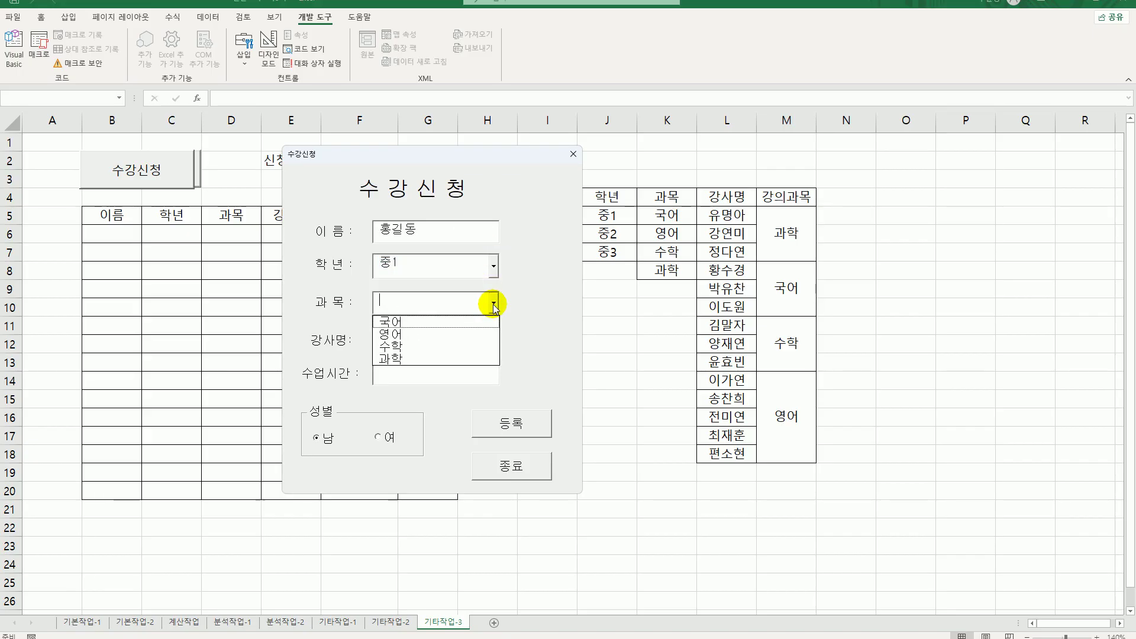
{"action": "left_click", "coordinate": [469, 323]}
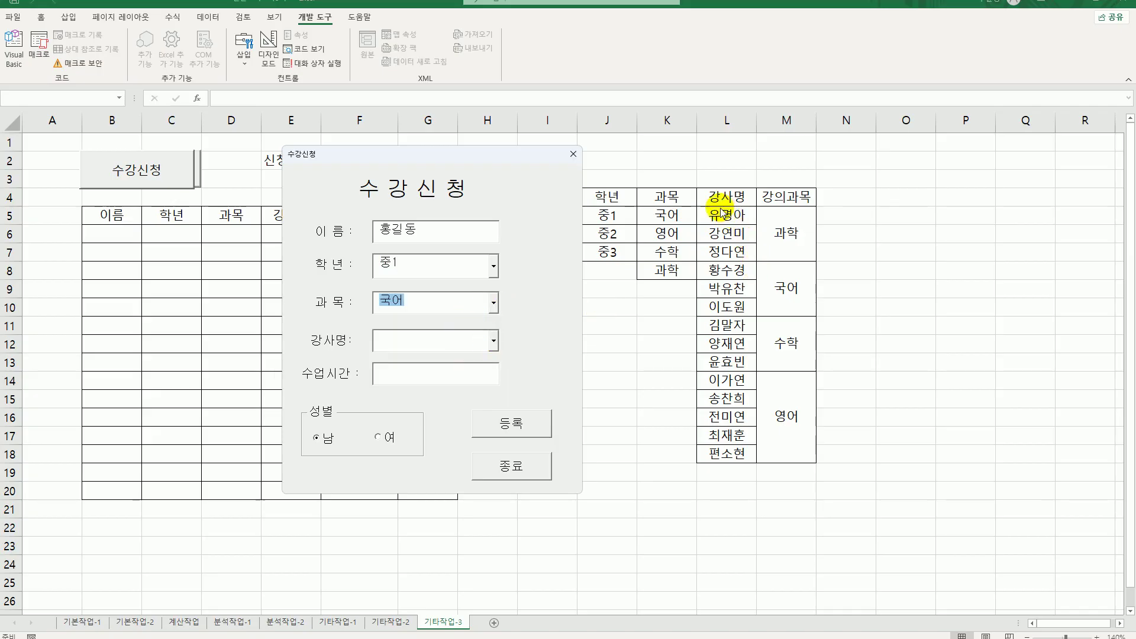
Choose the first instructor offered for 강사명 and set 수업시간 to 10시.
{"action": "left_click", "coordinate": [493, 340]}
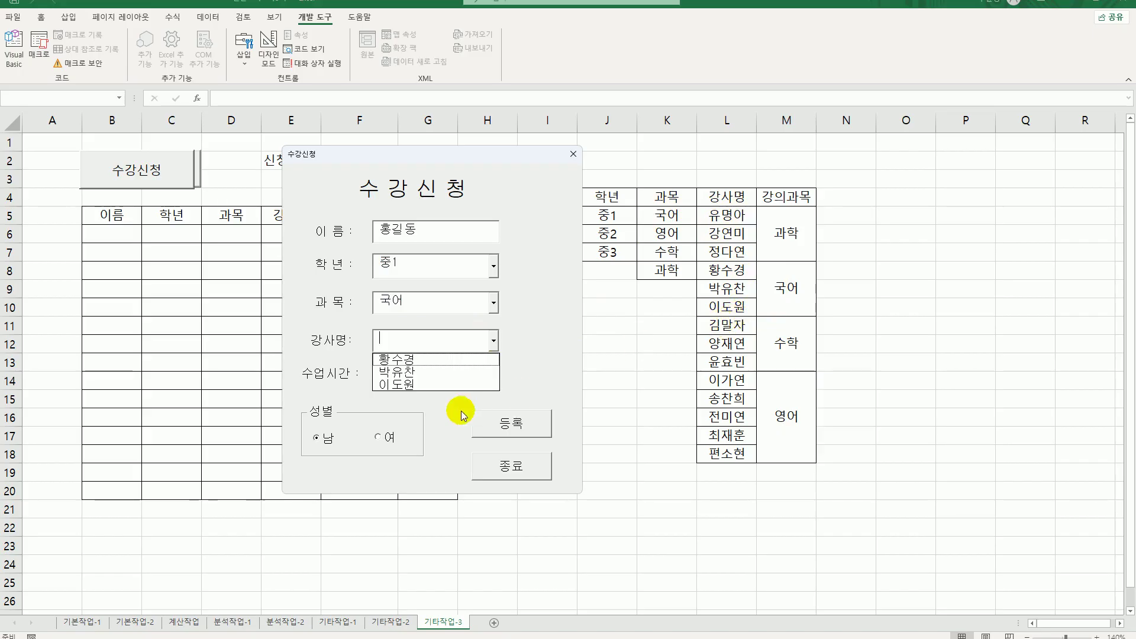
{"action": "left_click", "coordinate": [425, 361]}
{"action": "left_click", "coordinate": [449, 378]}
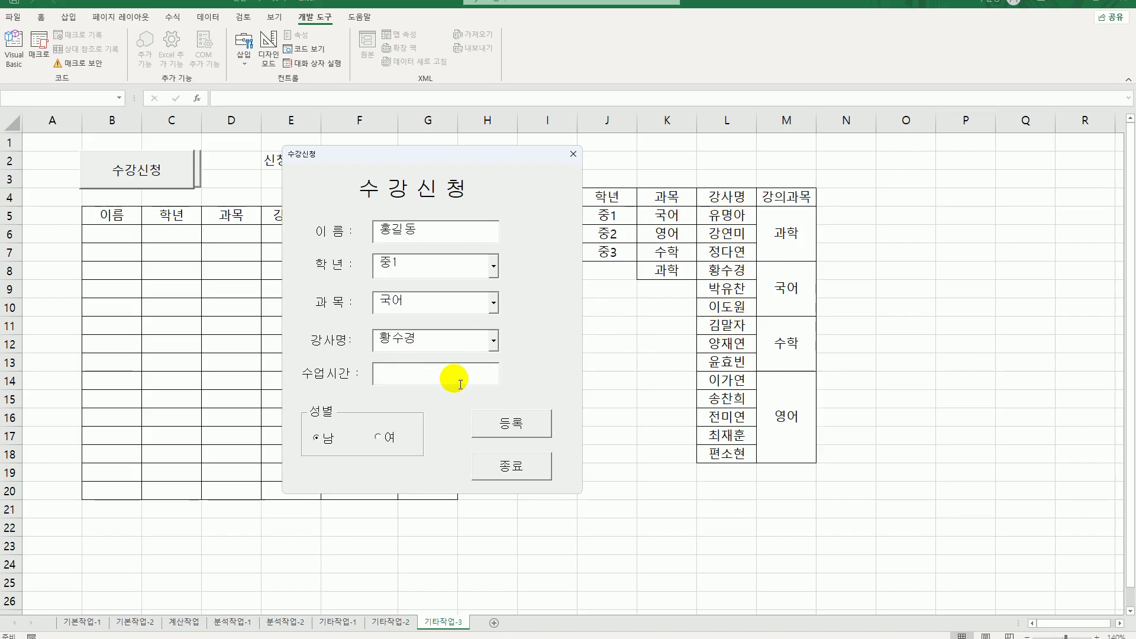
{"action": "type", "text": "10"}
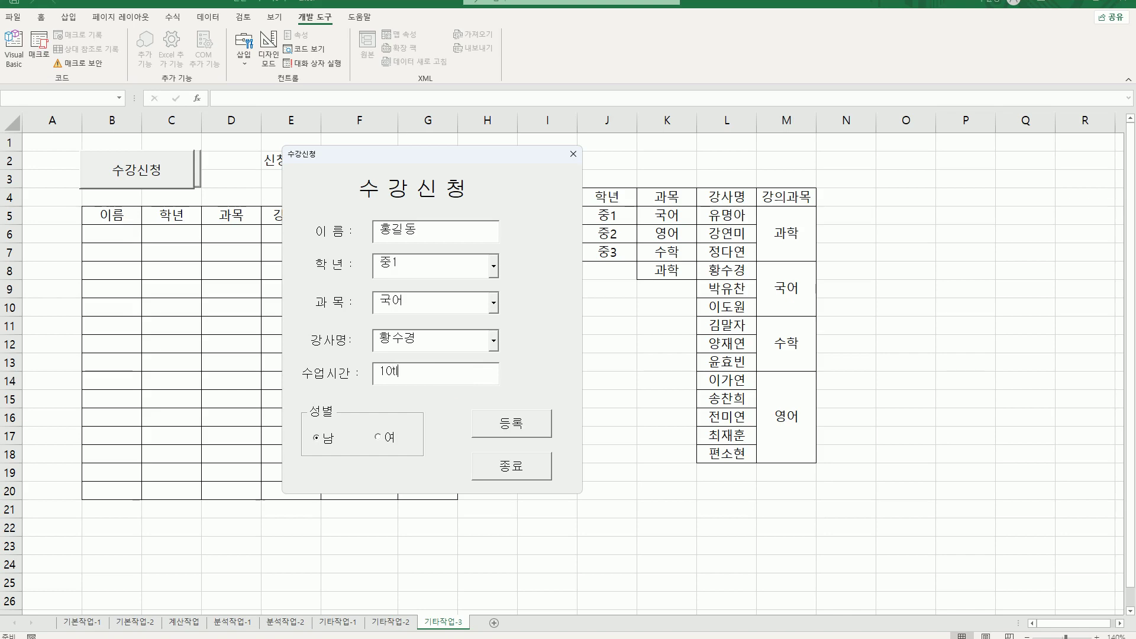
{"action": "type", "text": "시"}
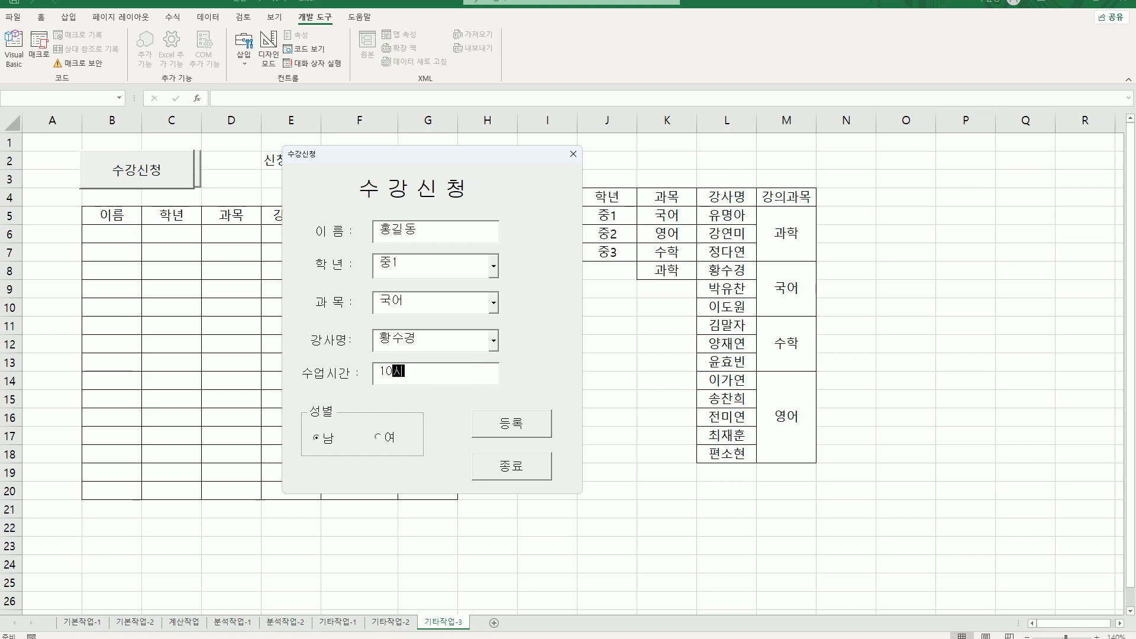
Set 성별 to 여 and register the entry, moving the form aside to check the new table row.
{"action": "left_click", "coordinate": [391, 438]}
{"action": "left_click", "coordinate": [516, 429]}
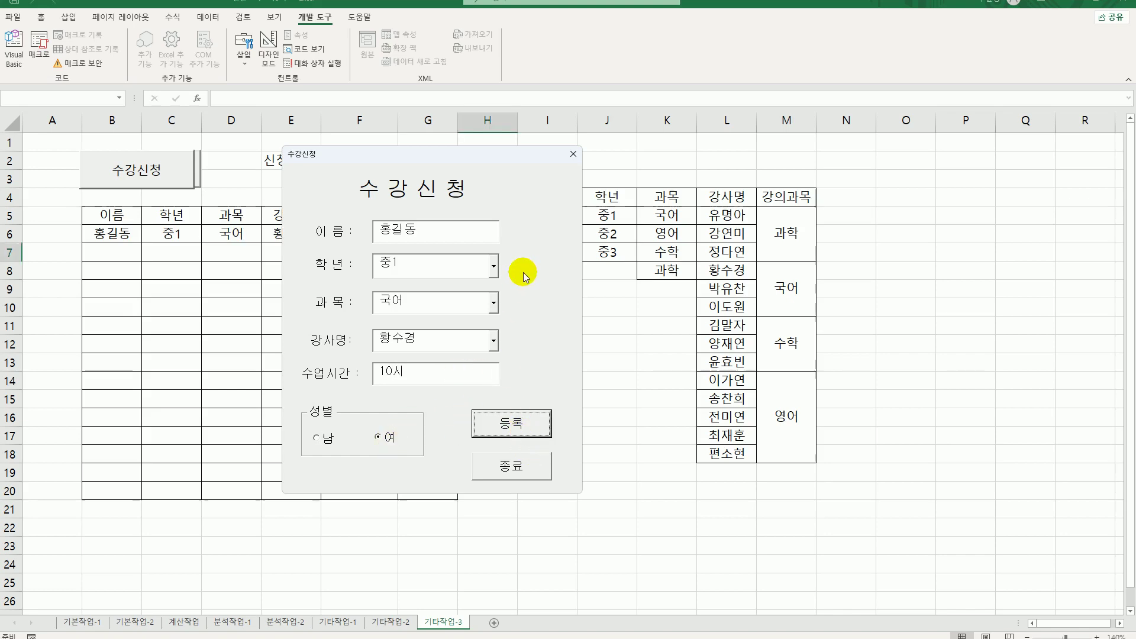
{"action": "left_click_drag", "start_coordinate": [474, 164], "coordinate": [704, 175]}
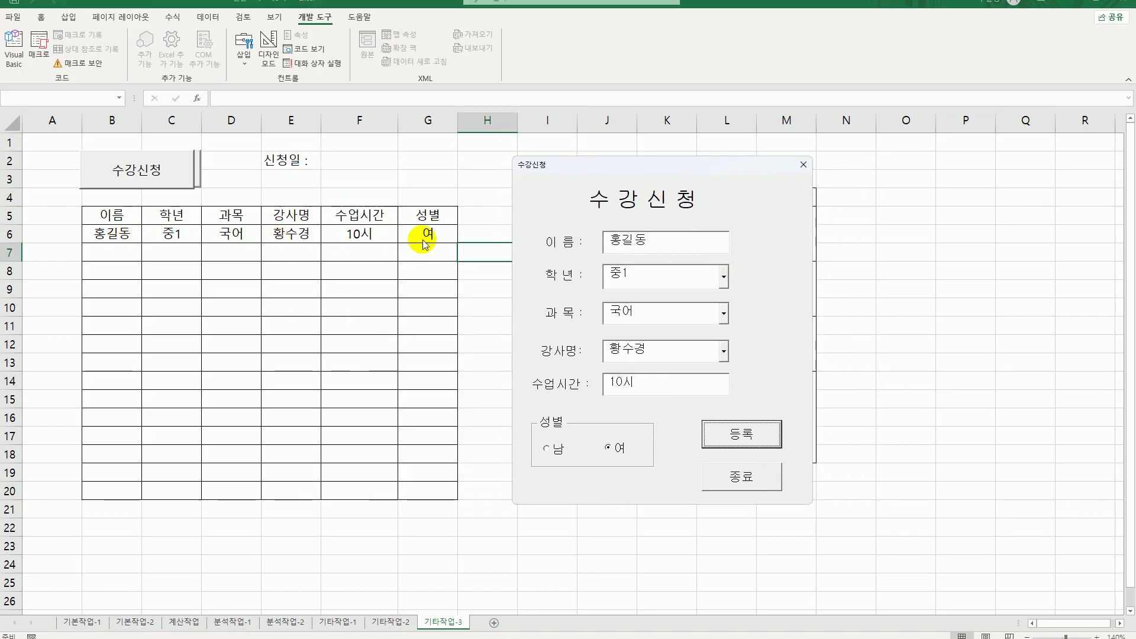
Close the form with its 종료 command and check the 신청일 date in cell F2.
{"action": "left_click", "coordinate": [739, 487]}
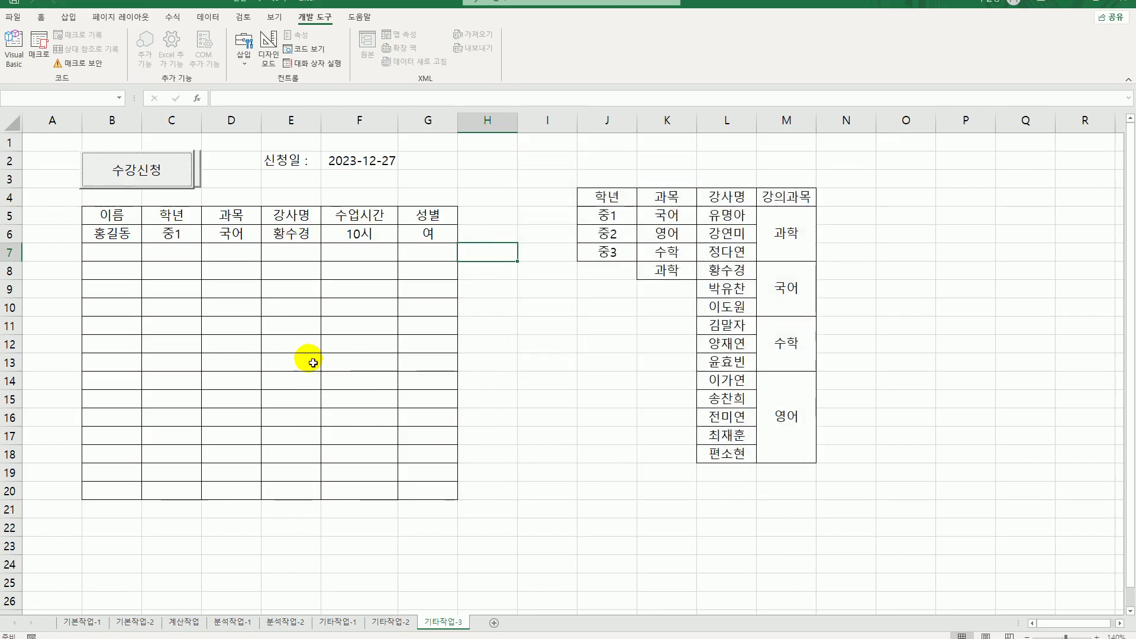
{"action": "left_click", "coordinate": [358, 167]}
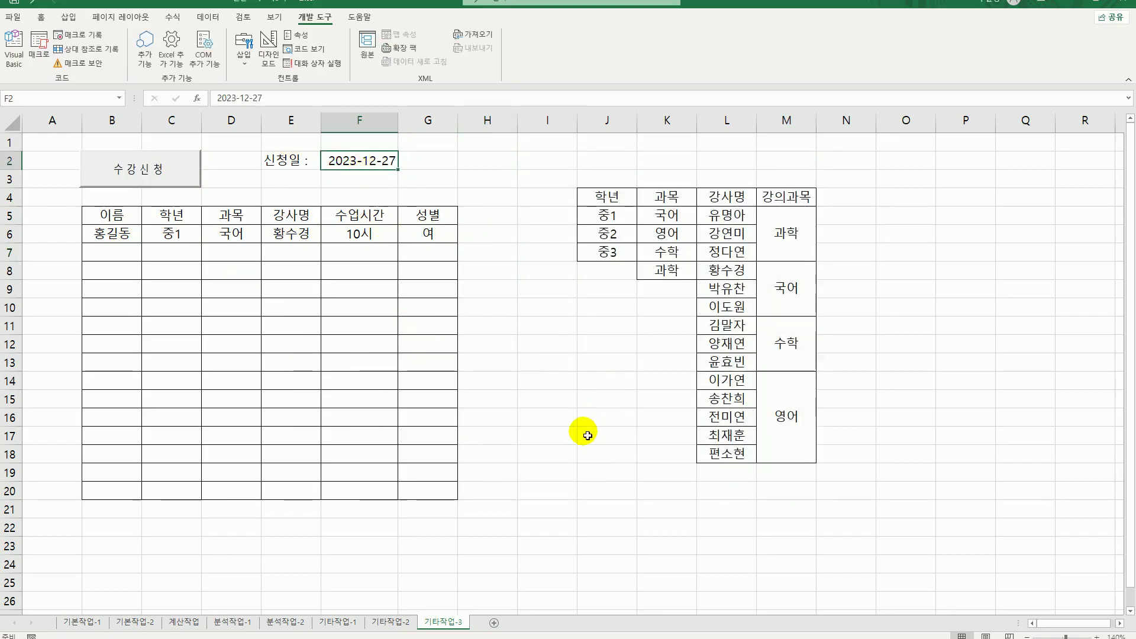
{"action": "left_click", "coordinate": [559, 438]}
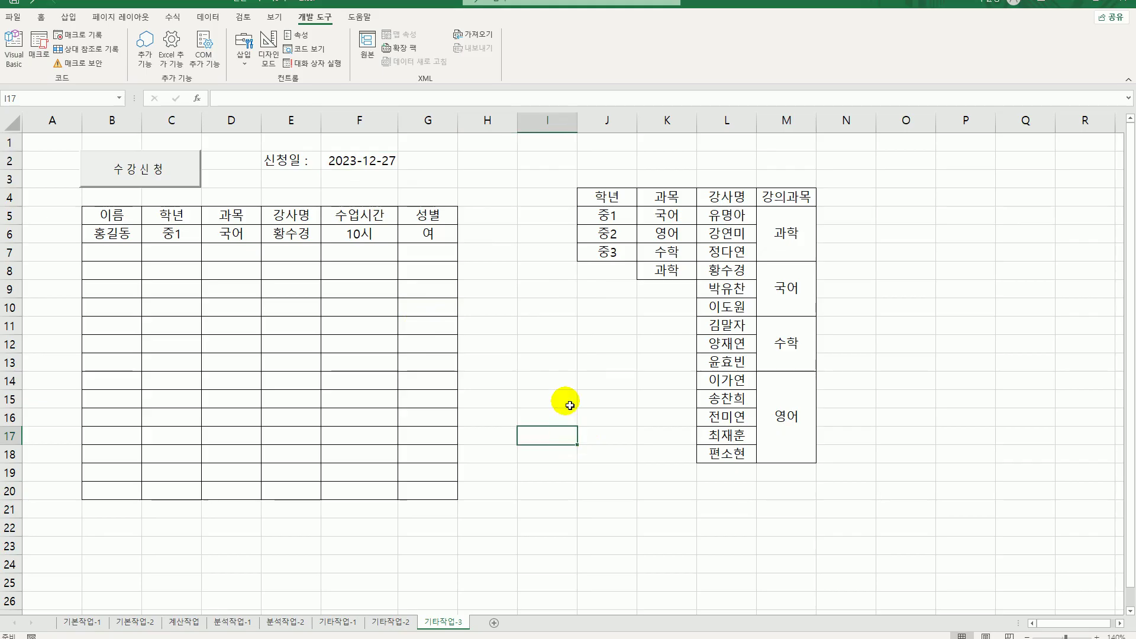